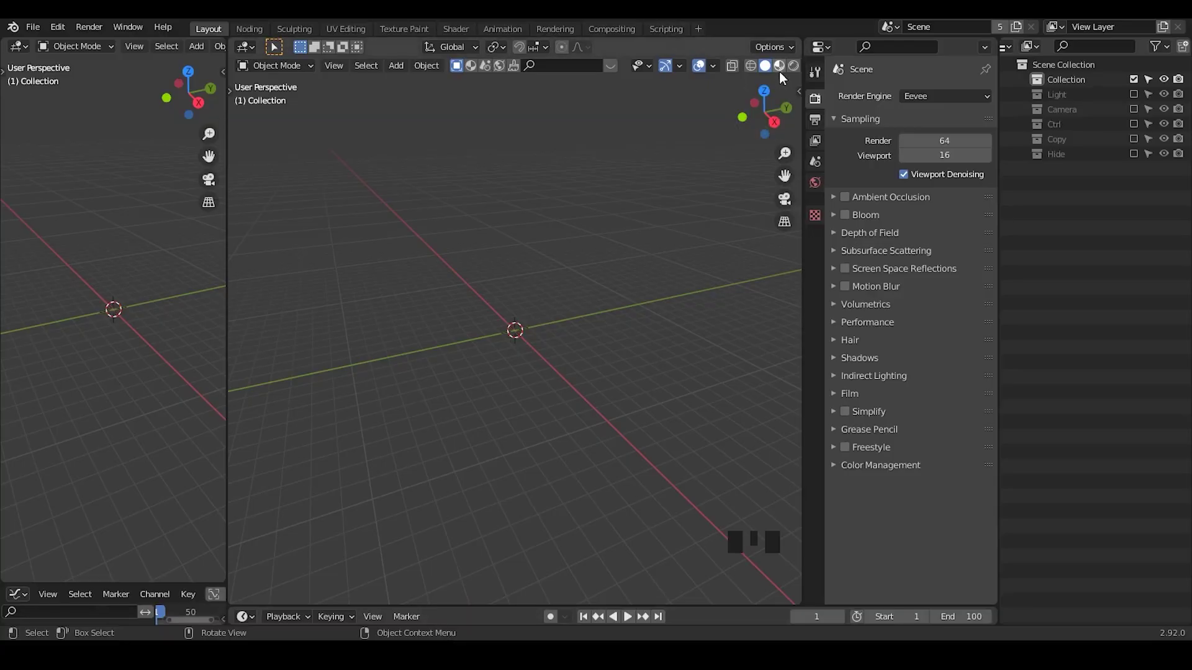
Open the Noding workspace and set its 3D viewport to top orthographic view
{"action": "left_click", "coordinate": [764, 90]}
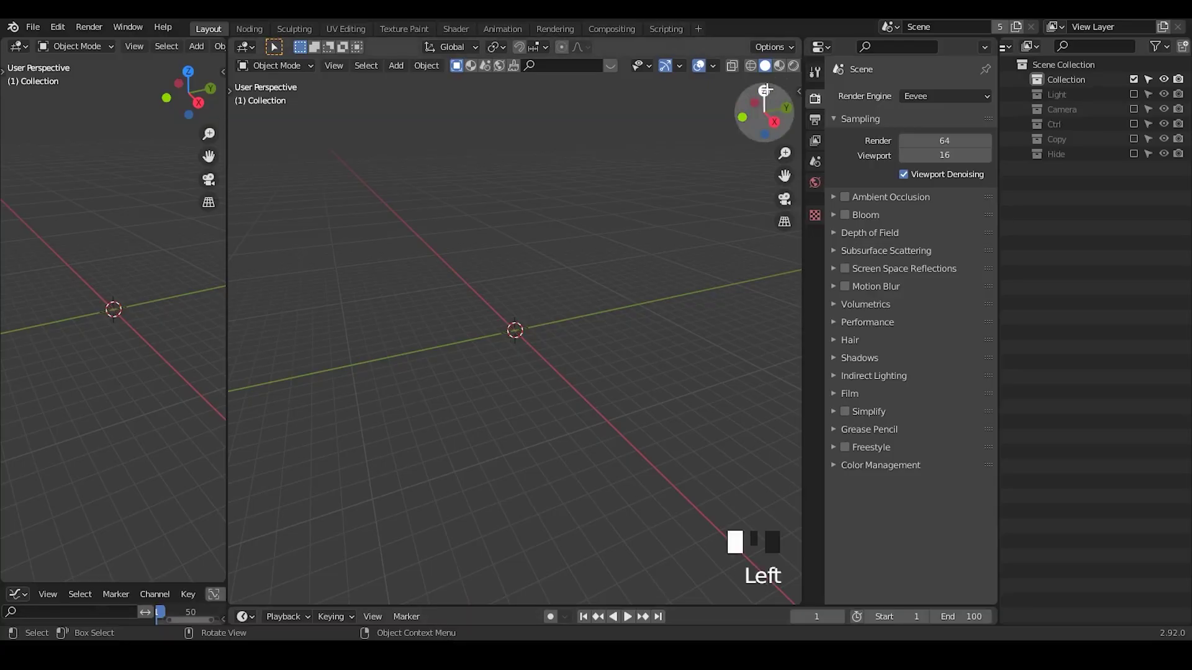
{"action": "middle_click_drag", "start_coordinate": [605, 348], "coordinate": [594, 266], "text": "ctrl"}
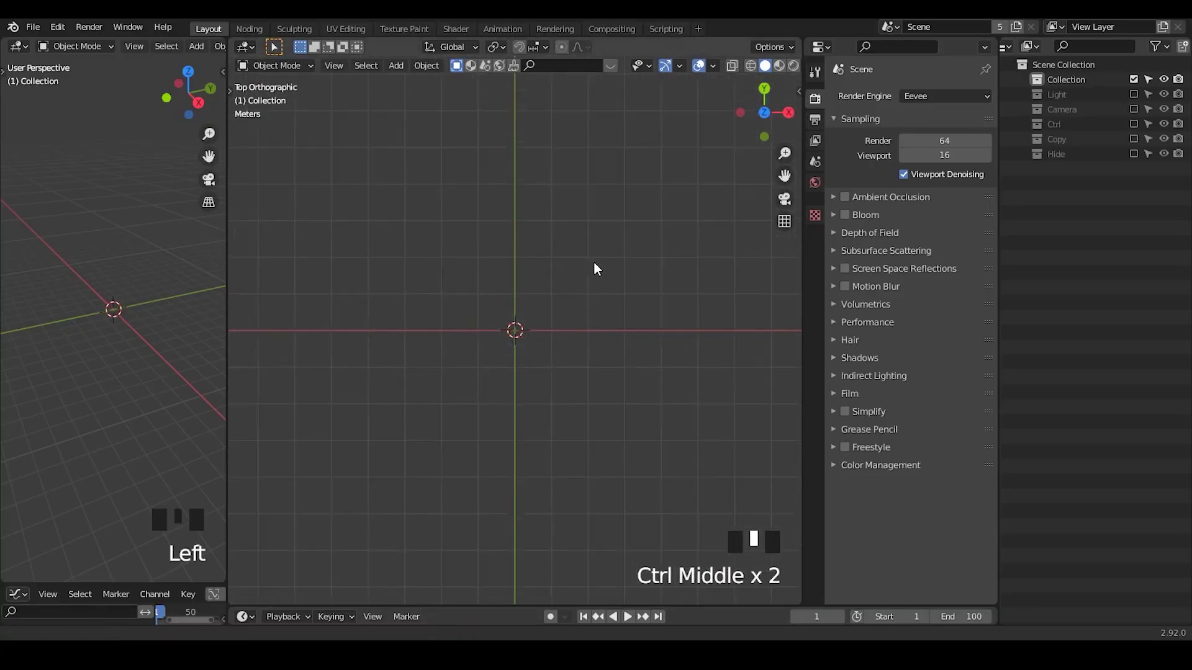
{"action": "left_click", "coordinate": [249, 28]}
{"action": "left_click", "coordinate": [847, 86]}
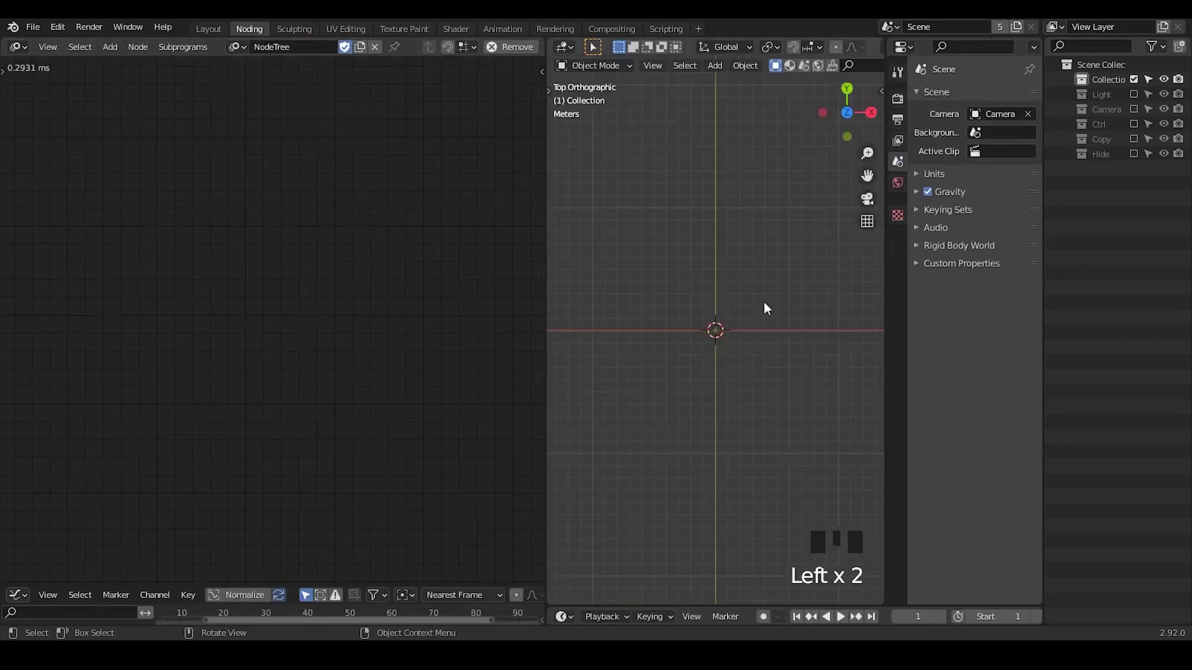
Draw a vertical annotation stroke on the negative X side of the origin
{"action": "middle_click_drag", "start_coordinate": [764, 308], "coordinate": [753, 317], "text": "ctrl"}
{"action": "key", "text": "d"}
{"action": "left_click_drag", "start_coordinate": [650, 268], "coordinate": [650, 395]}
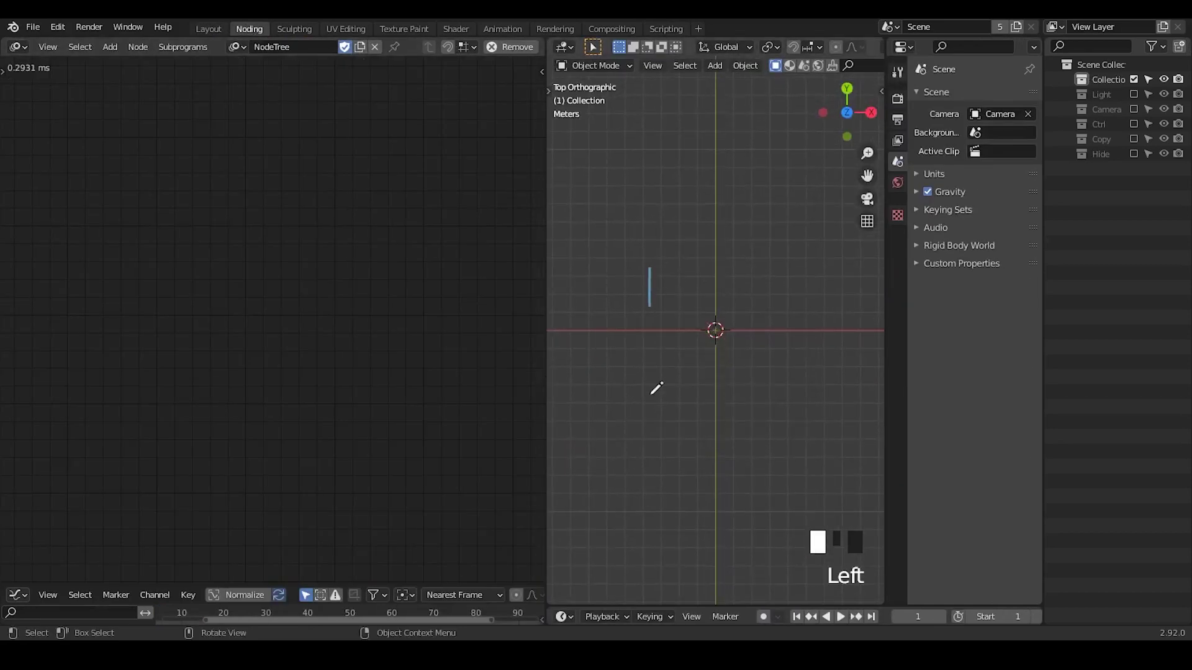
Add a plane mesh at the origin and erase the vertical annotation stroke beside it
{"action": "key", "text": "shift+a"}
{"action": "mouse_move", "coordinate": [761, 291]}
{"action": "left_click", "coordinate": [812, 290]}
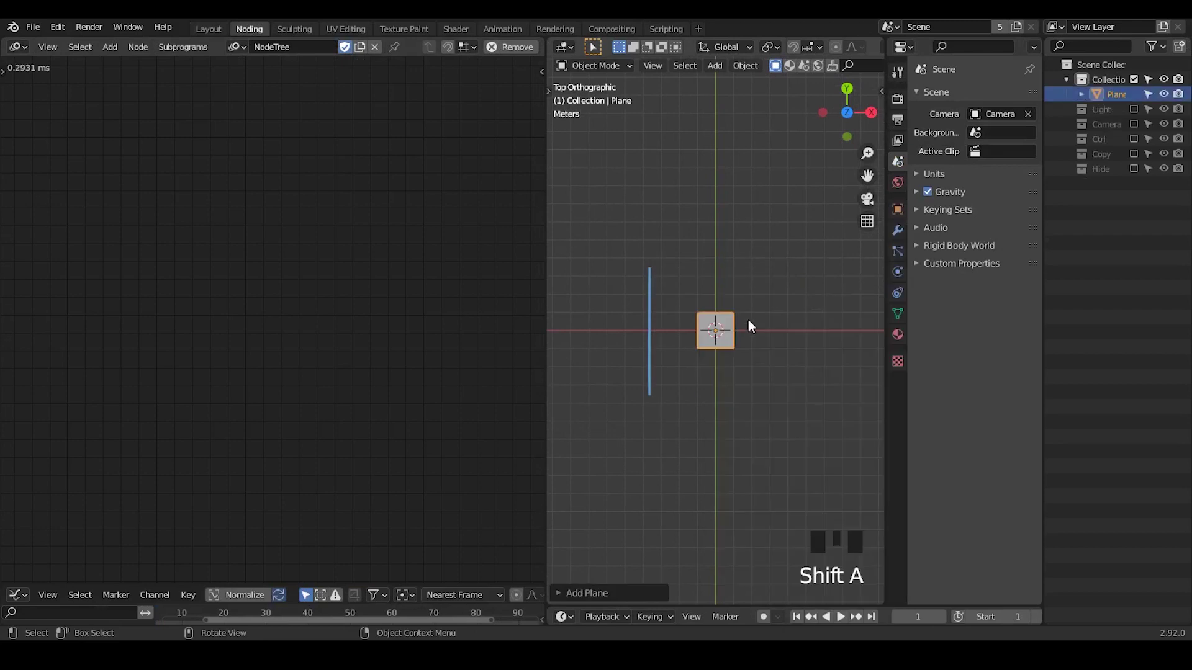
{"action": "middle_click_drag", "start_coordinate": [752, 336], "coordinate": [749, 358], "text": "ctrl"}
{"action": "key", "text": "d"}
{"action": "mouse_move", "coordinate": [650, 214]}
{"action": "right_mouse_down"}
{"action": "mouse_move", "coordinate": [650, 190]}
{"action": "mouse_move", "coordinate": [633, 525]}
{"action": "right_mouse_up"}
{"action": "middle_click_drag", "start_coordinate": [757, 422], "coordinate": [737, 306], "text": "ctrl"}
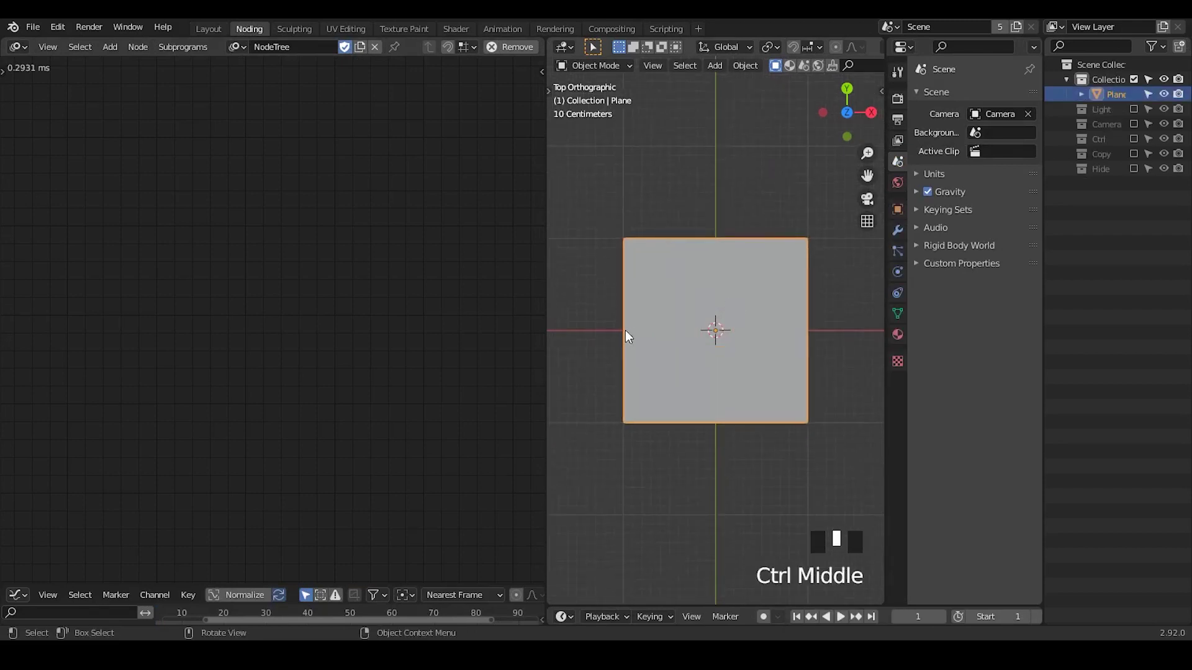
Draw a horizontal annotation line across the middle of the plane and erase it
{"action": "left_click_drag", "start_coordinate": [606, 324], "coordinate": [823, 323]}
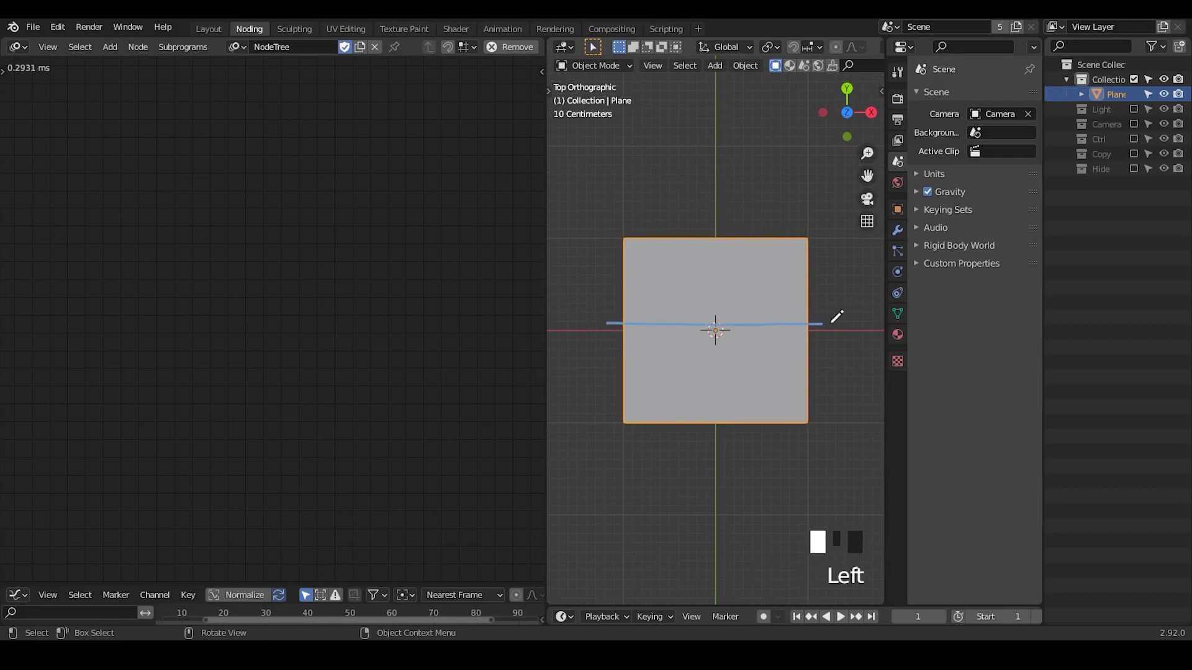
{"action": "mouse_move", "coordinate": [729, 279]}
{"action": "right_mouse_down"}
{"action": "mouse_move", "coordinate": [825, 346]}
{"action": "mouse_move", "coordinate": [636, 341]}
{"action": "right_mouse_up"}
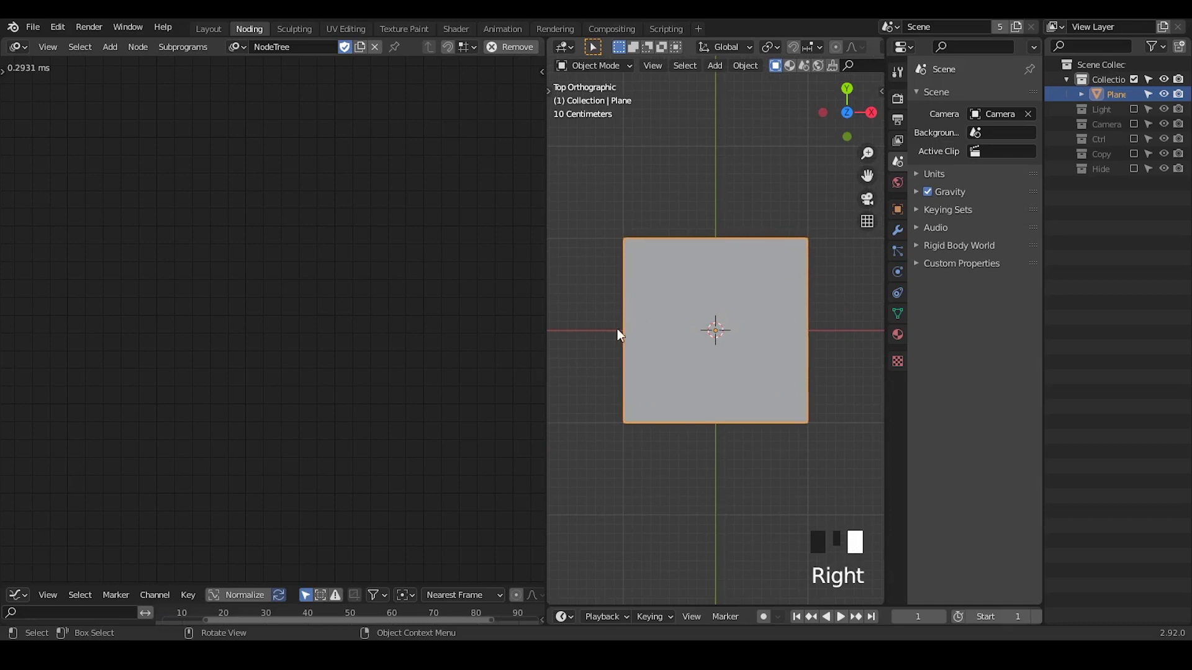
Draw short annotation ticks across the plane's four edges and erase the one on the lower edge
{"action": "left_click_drag", "start_coordinate": [612, 317], "coordinate": [643, 322]}
{"action": "left_click_drag", "start_coordinate": [705, 252], "coordinate": [699, 226]}
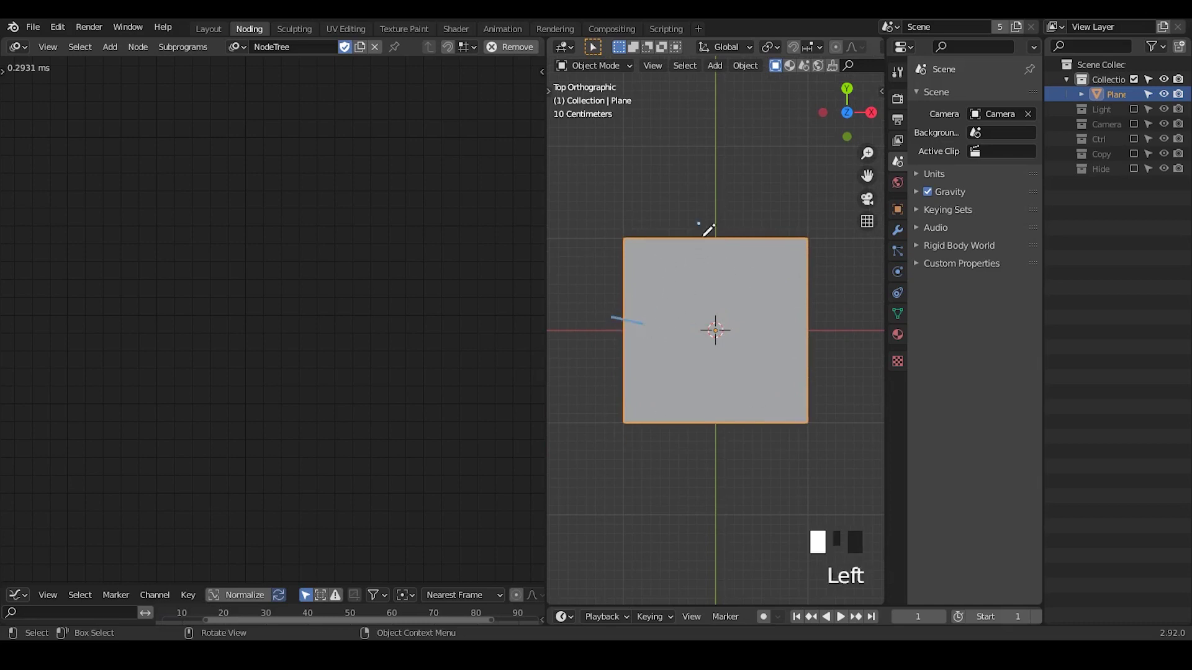
{"action": "left_click_drag", "start_coordinate": [799, 372], "coordinate": [829, 370]}
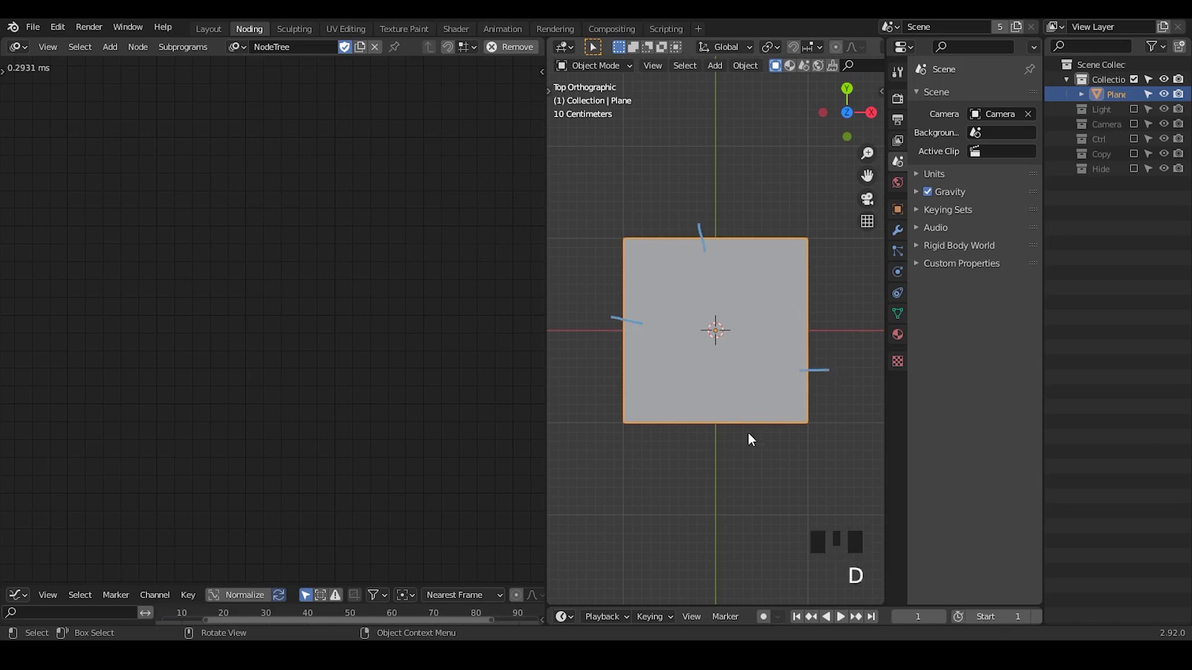
{"action": "left_click_drag", "start_coordinate": [733, 411], "coordinate": [737, 450]}
{"action": "right_click_drag", "start_coordinate": [756, 437], "coordinate": [719, 450]}
Annotate a vertical dividing line through the plane with horizontal branches to the ticks on its left and right edges
{"action": "left_click_drag", "start_coordinate": [705, 243], "coordinate": [702, 428]}
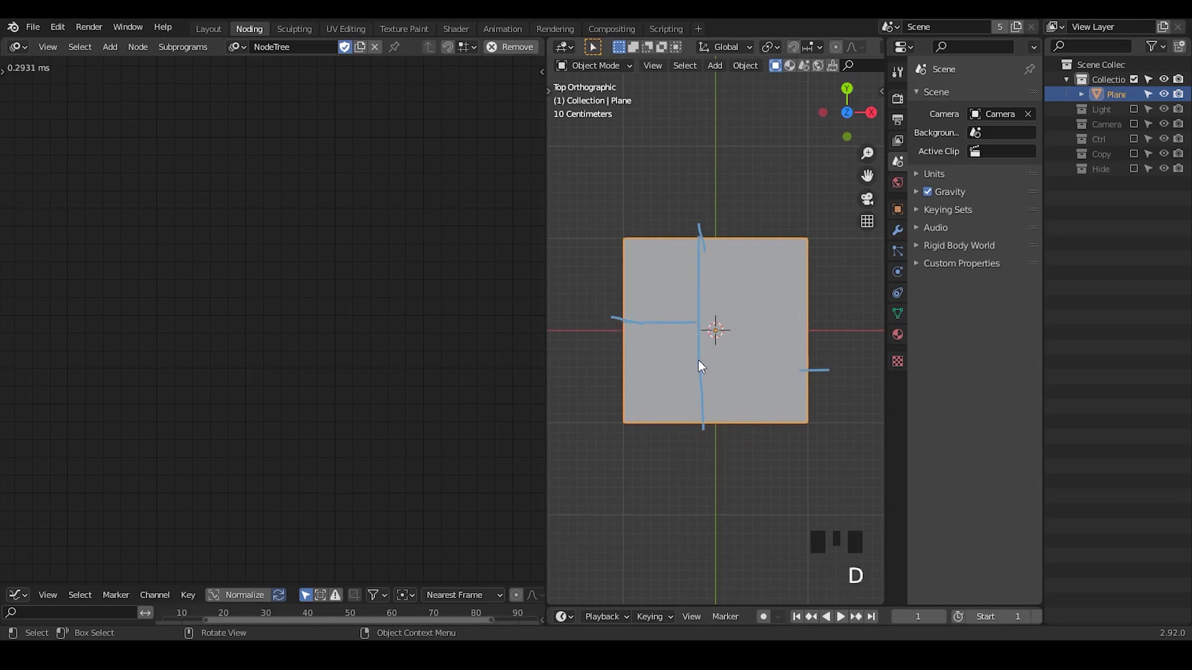
{"action": "left_click_drag", "start_coordinate": [699, 373], "coordinate": [838, 373]}
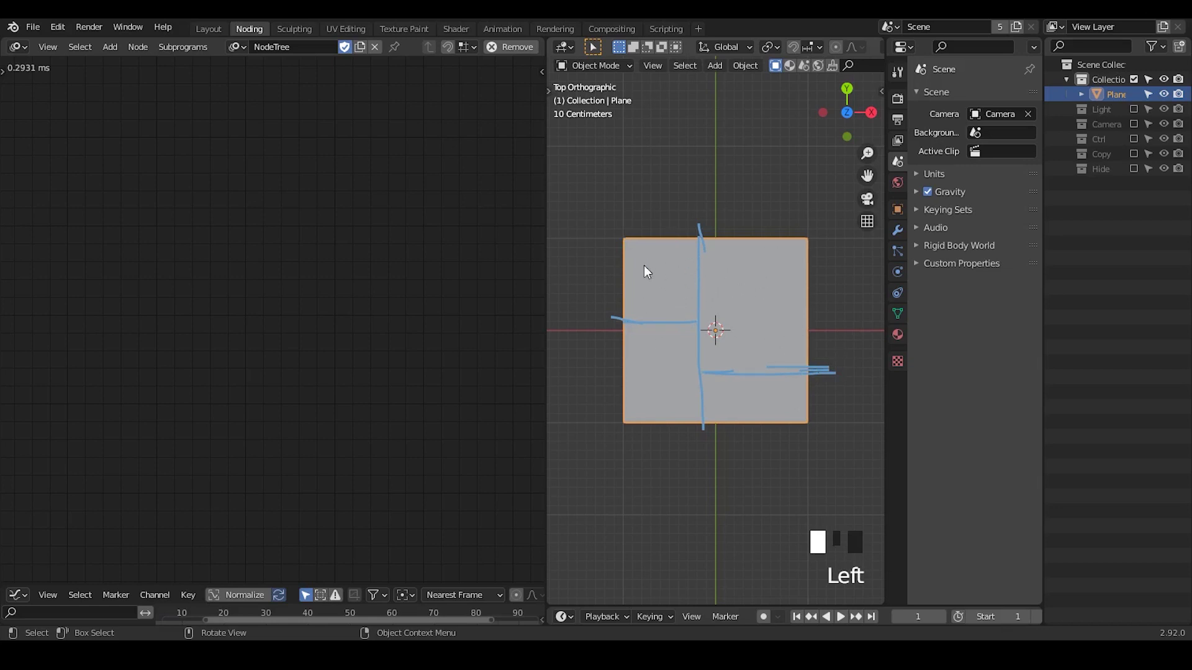
Mark short annotation ticks on the outer edges of the plane's upper-left section and erase them
{"action": "middle_click_drag", "start_coordinate": [703, 365], "coordinate": [640, 293], "text": "ctrl"}
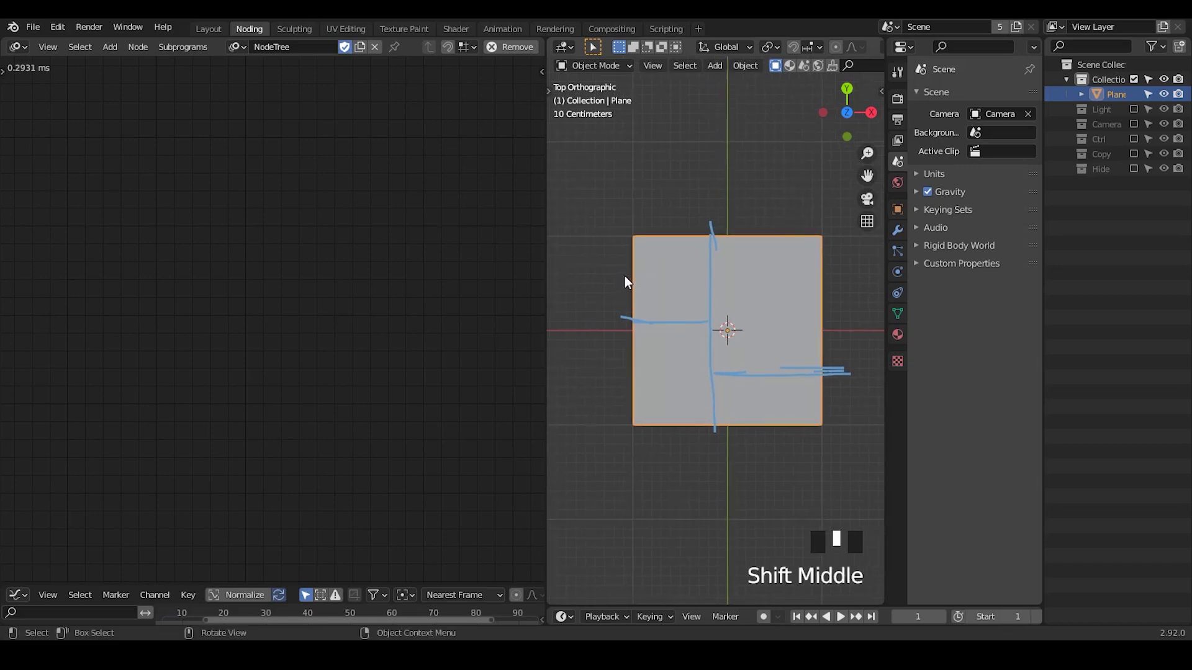
{"action": "left_click_drag", "start_coordinate": [623, 276], "coordinate": [660, 235]}
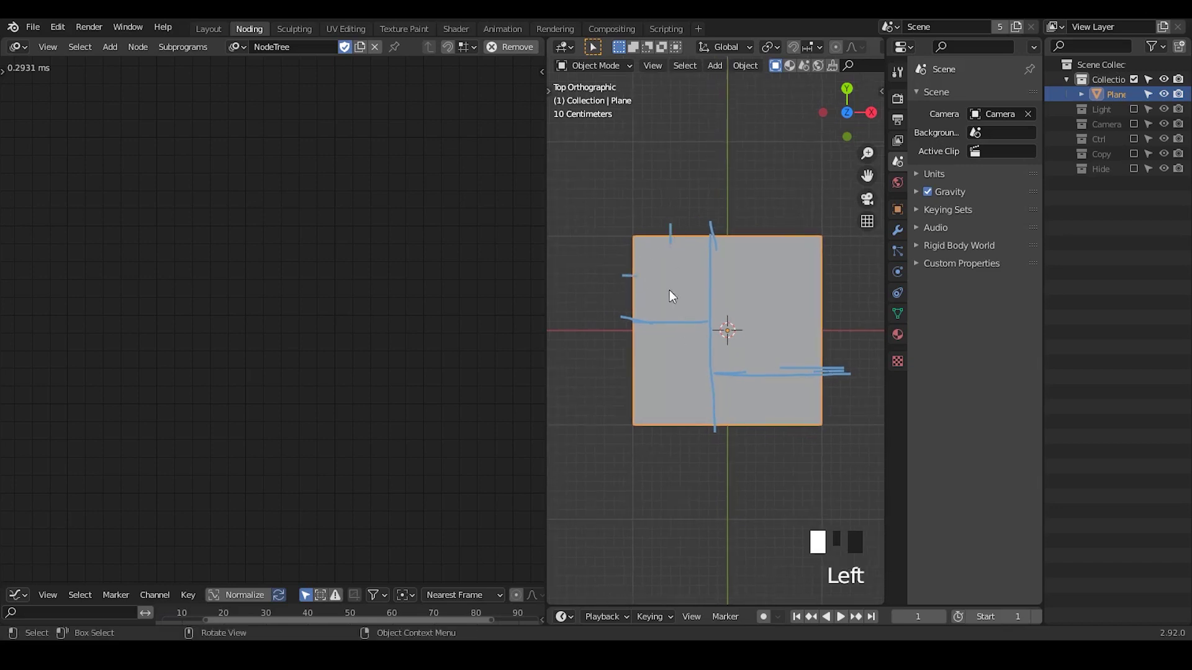
{"action": "right_click_drag", "start_coordinate": [645, 241], "coordinate": [627, 251]}
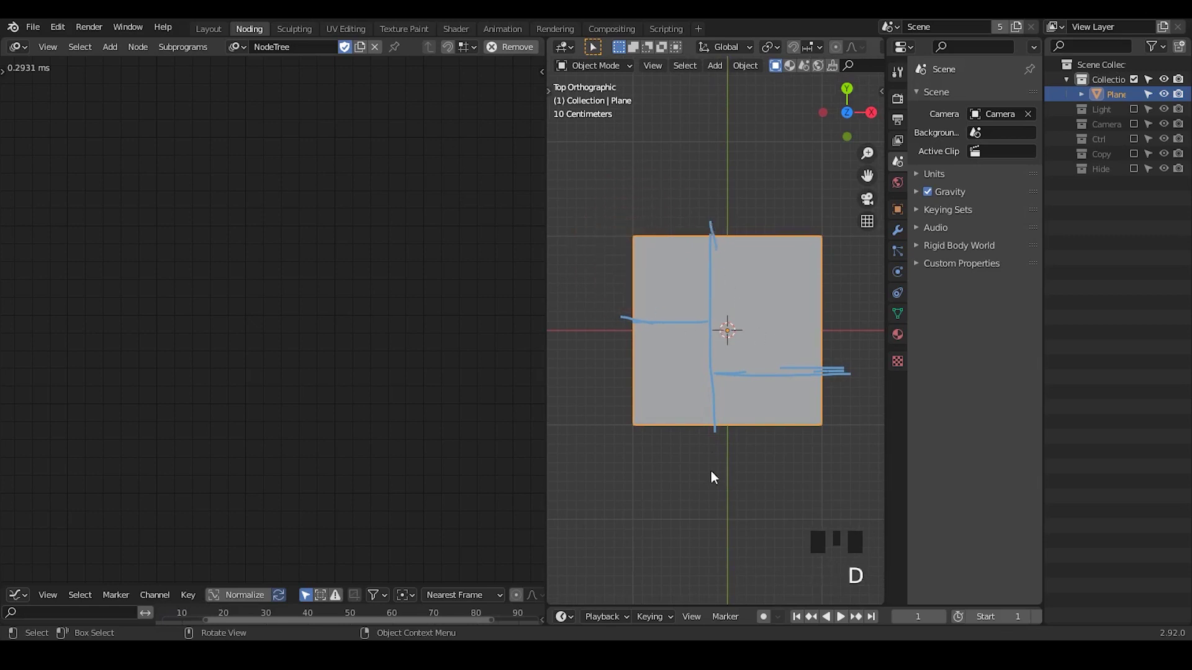
Add a Grid Mesh node to the node tree
{"action": "key", "text": "ctrl+a"}
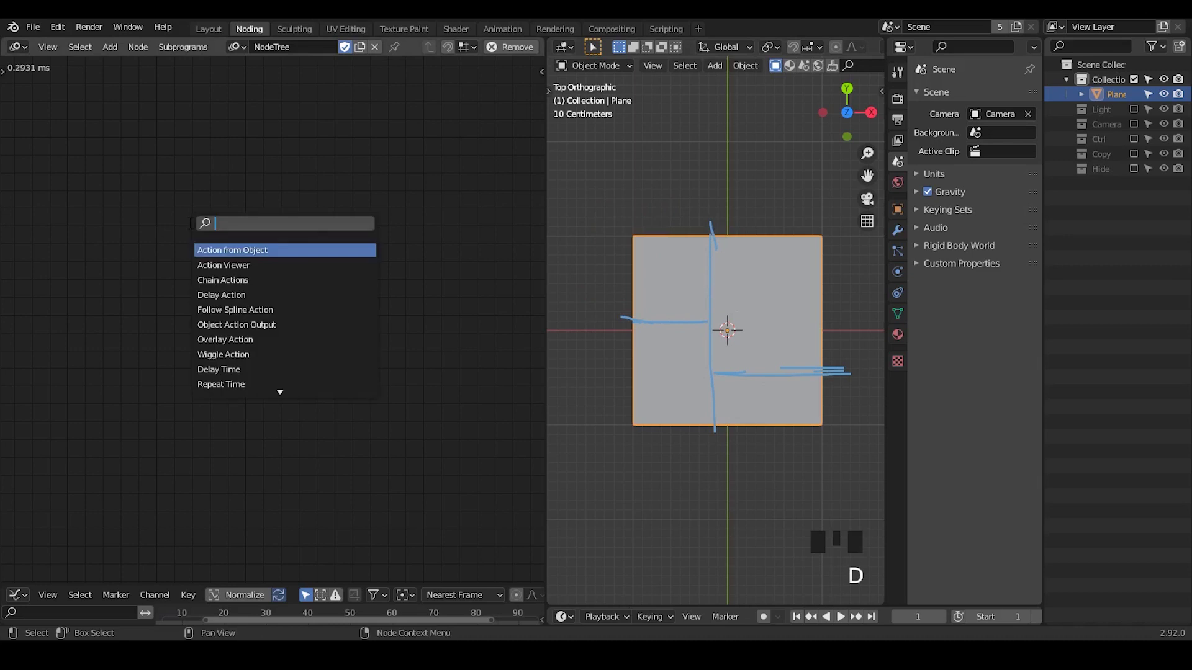
{"action": "type", "text": "grid"}
{"action": "key", "text": "Down"}
{"action": "key", "text": "Return"}
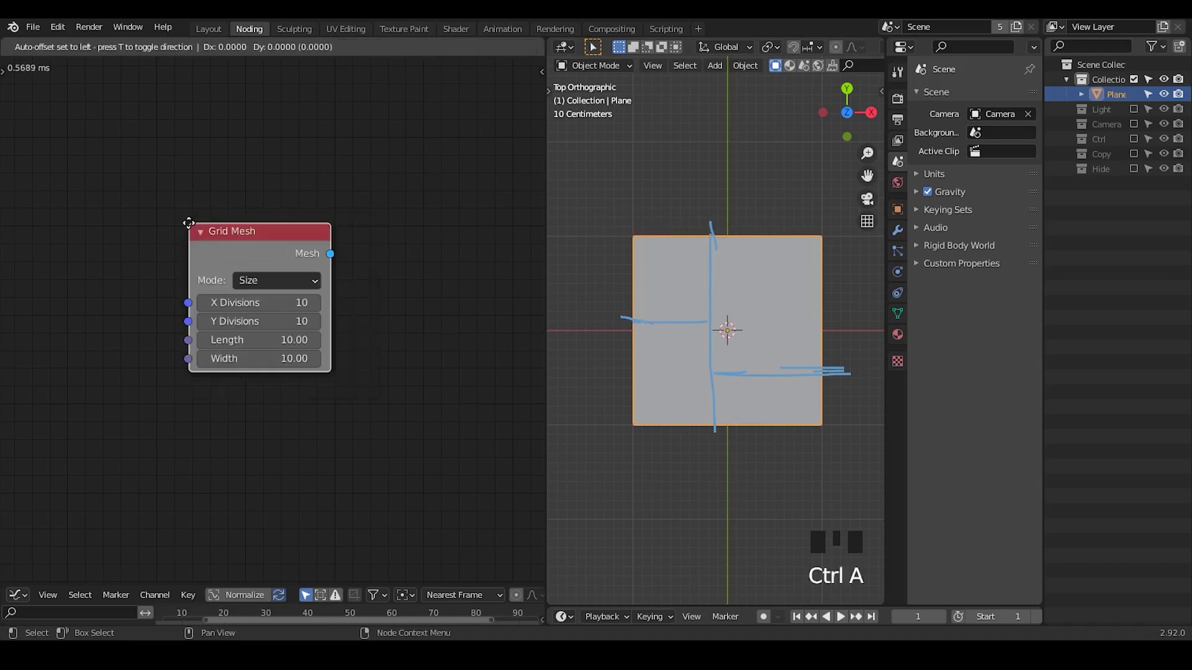
{"action": "left_click", "coordinate": [152, 143]}
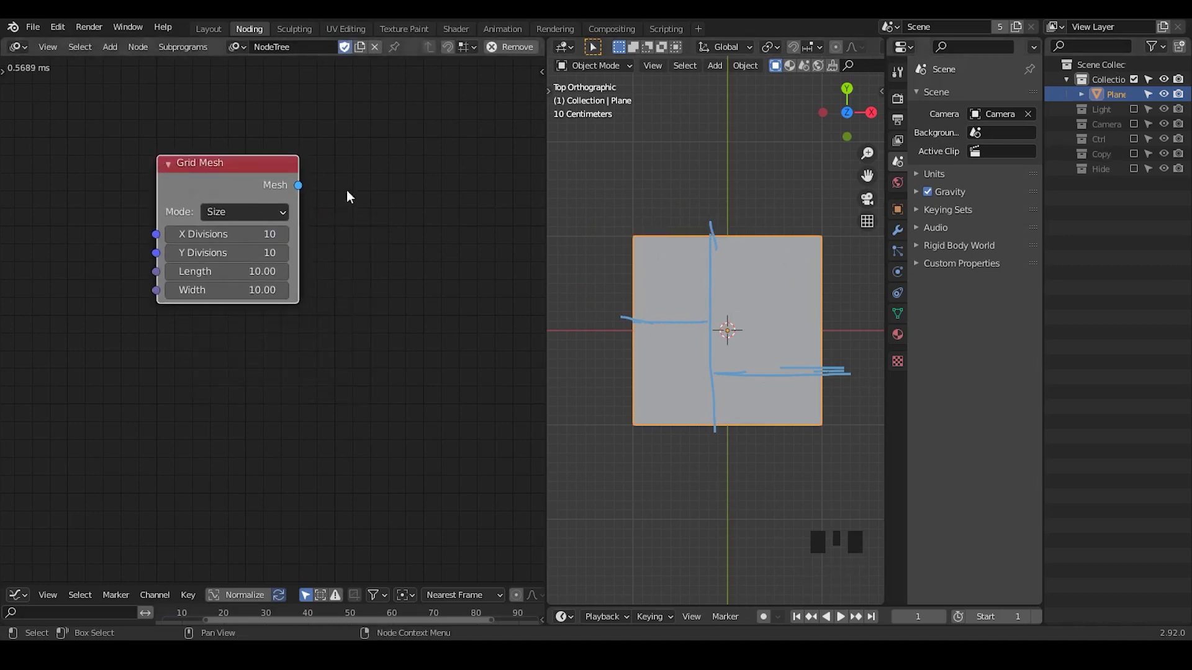
Set the Grid Mesh node's X and Y Divisions to 2 and reposition the node
{"action": "left_click_drag", "start_coordinate": [250, 233], "coordinate": [251, 253]}
{"action": "type", "text": "2"}
{"action": "key", "text": "Return"}
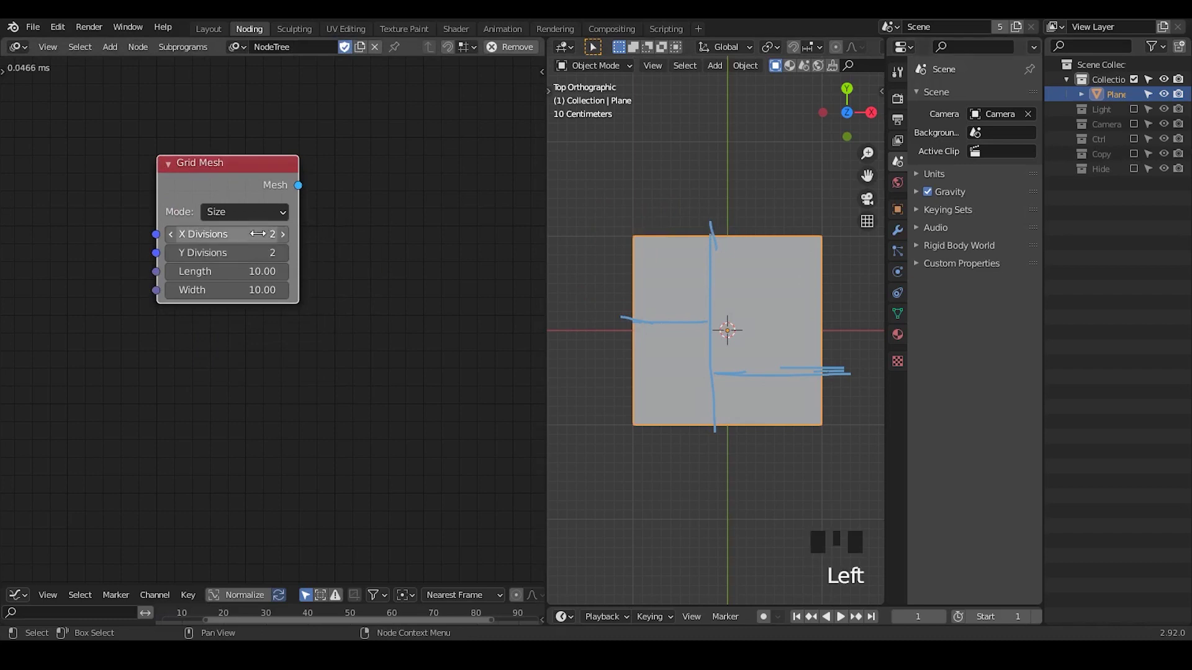
{"action": "left_click_drag", "start_coordinate": [230, 195], "coordinate": [176, 179]}
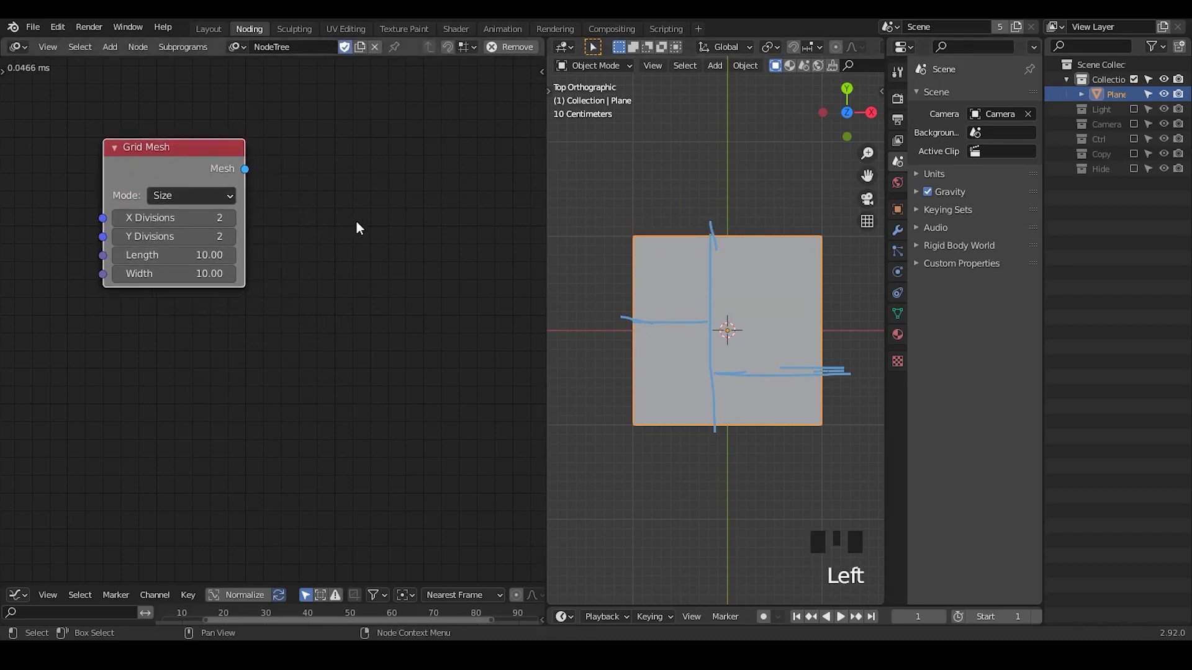
Add a Mesh Object Output node and link the Grid Mesh node's Mesh output to its Mesh input
{"action": "key", "text": "ctrl+a"}
{"action": "type", "text": "mesh objectou"}
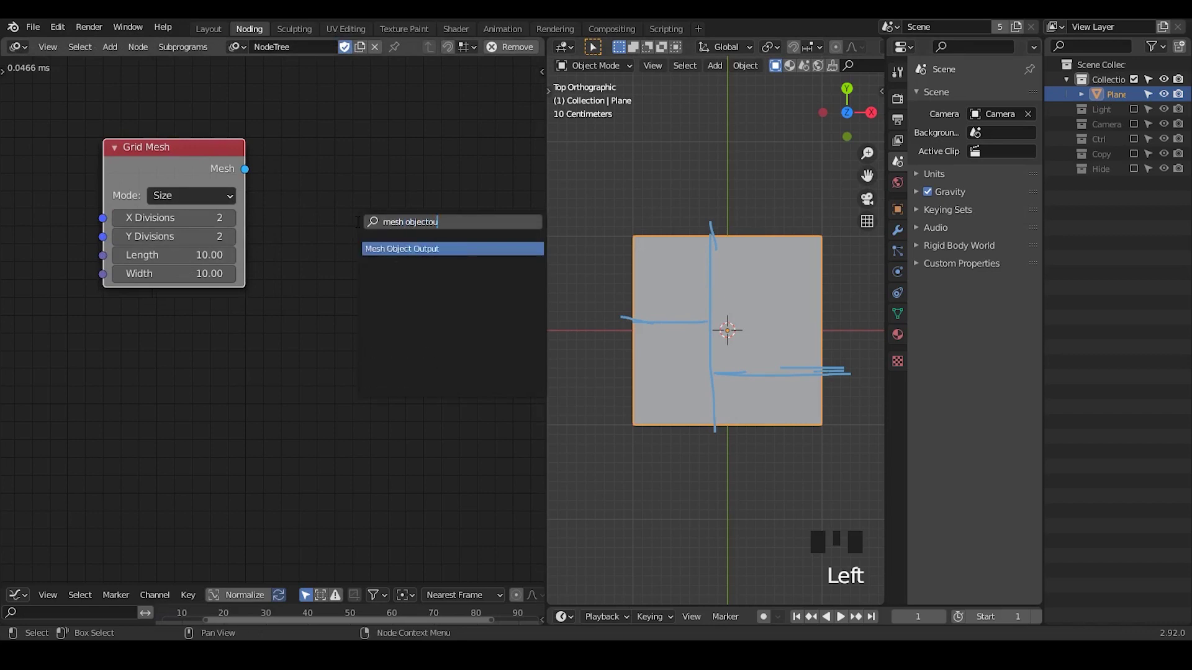
{"action": "key", "text": "Return"}
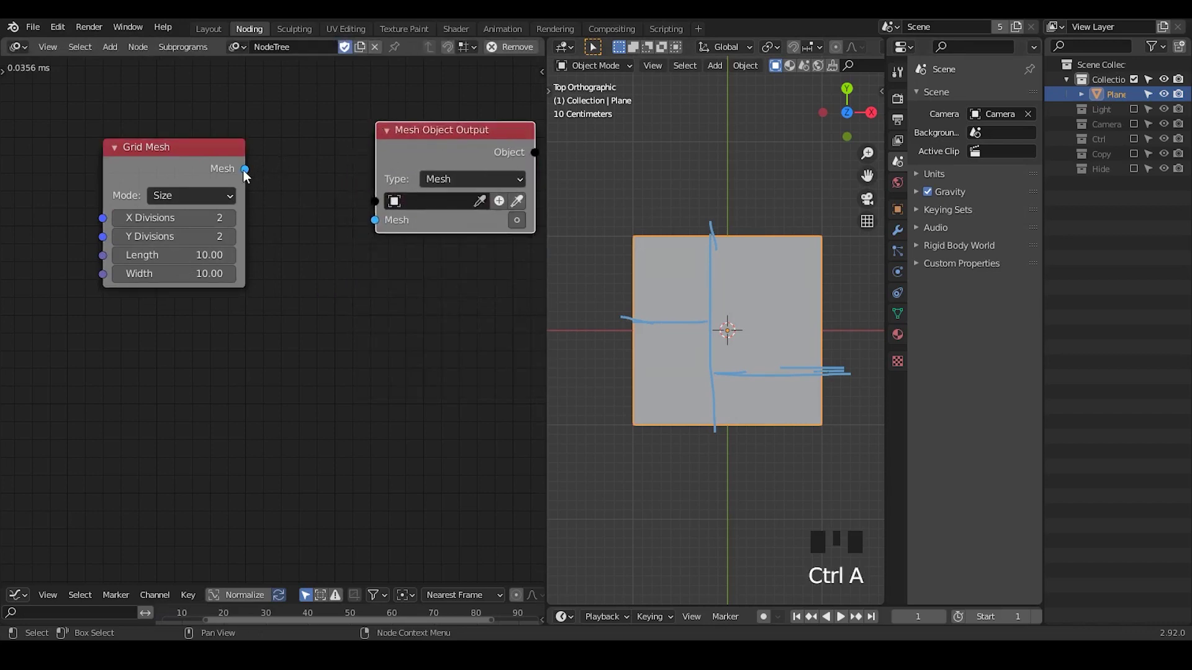
{"action": "left_click_drag", "start_coordinate": [245, 169], "coordinate": [374, 219]}
Enable the Mesh input on the Mesh Object Output node and create a new target object for it
{"action": "left_click", "coordinate": [515, 219]}
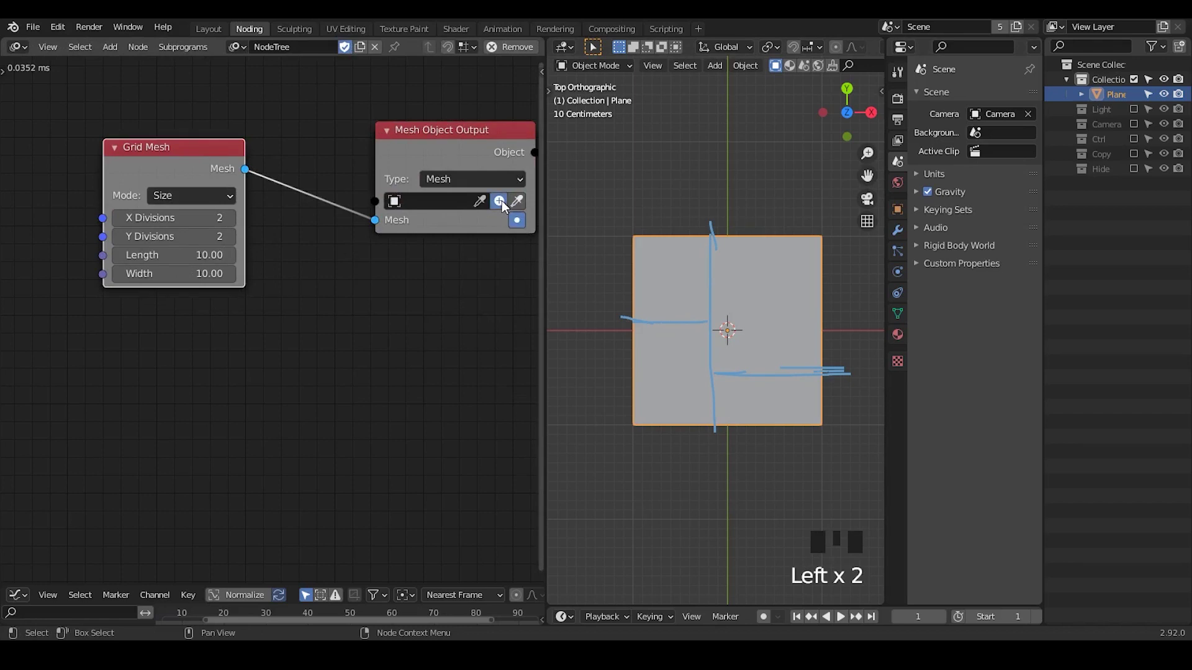
{"action": "left_click", "coordinate": [499, 200]}
{"action": "middle_click_drag", "start_coordinate": [776, 274], "coordinate": [517, 398], "text": "ctrl"}
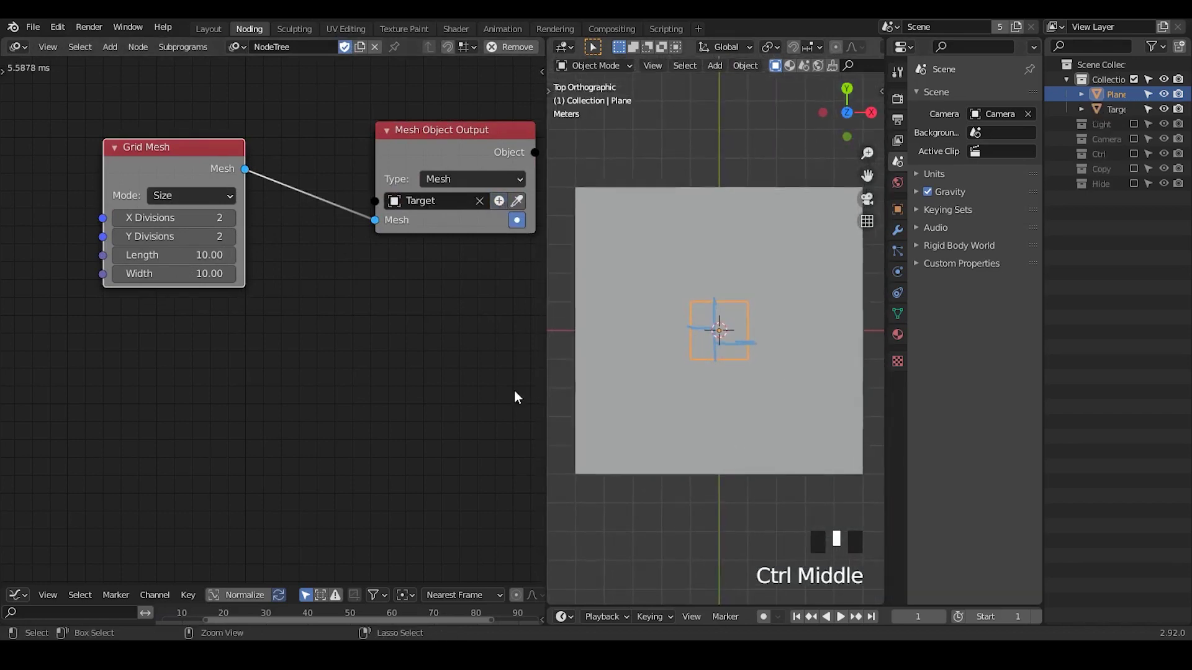
Set the Grid Mesh node's Length and Width to 1
{"action": "left_click_drag", "start_coordinate": [171, 255], "coordinate": [171, 273]}
{"action": "type", "text": "1"}
{"action": "key", "text": "Return"}
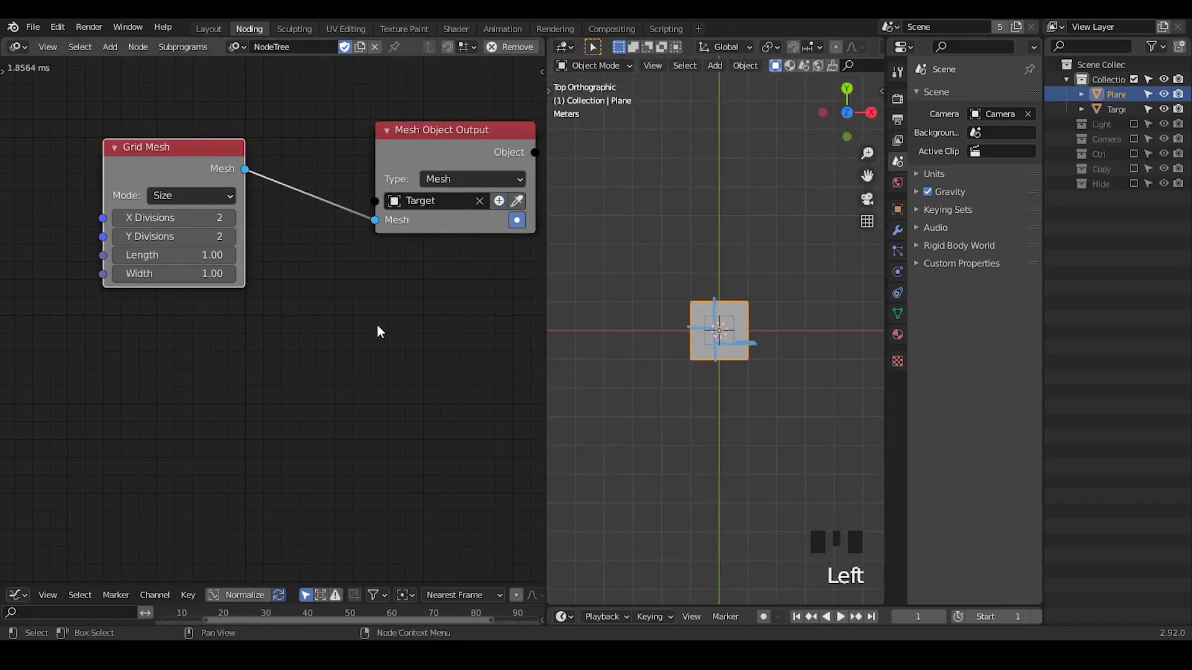
Set the Grid Mesh node's Length and Width to 2
{"action": "middle_click_drag", "start_coordinate": [810, 411], "coordinate": [774, 321], "text": "ctrl"}
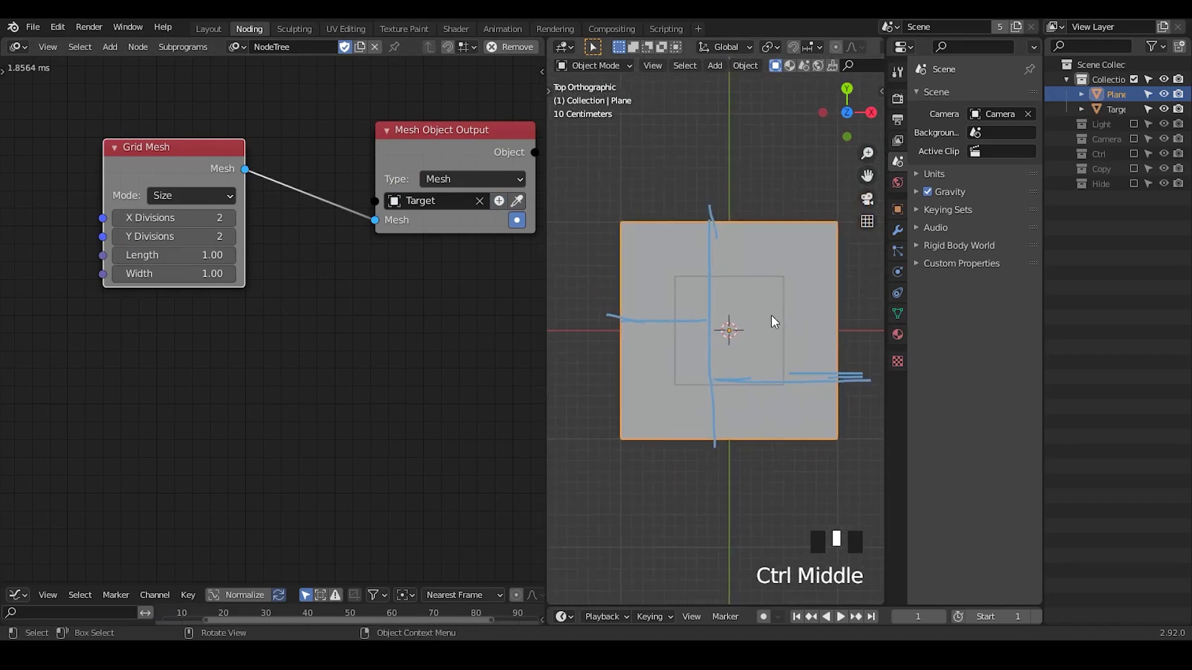
{"action": "left_click", "coordinate": [774, 321]}
{"action": "left_click_drag", "start_coordinate": [211, 255], "coordinate": [211, 273]}
{"action": "type", "text": "2"}
{"action": "key", "text": "Return"}
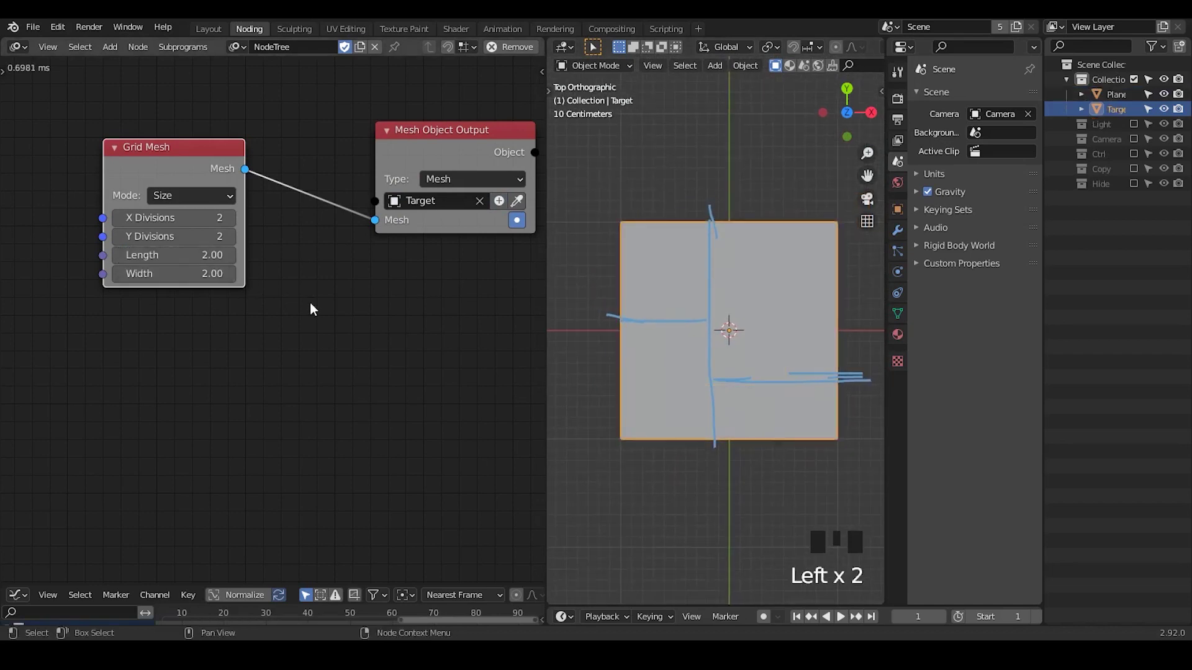
Delete the original plane object and select the Target object
{"action": "left_click", "coordinate": [708, 269]}
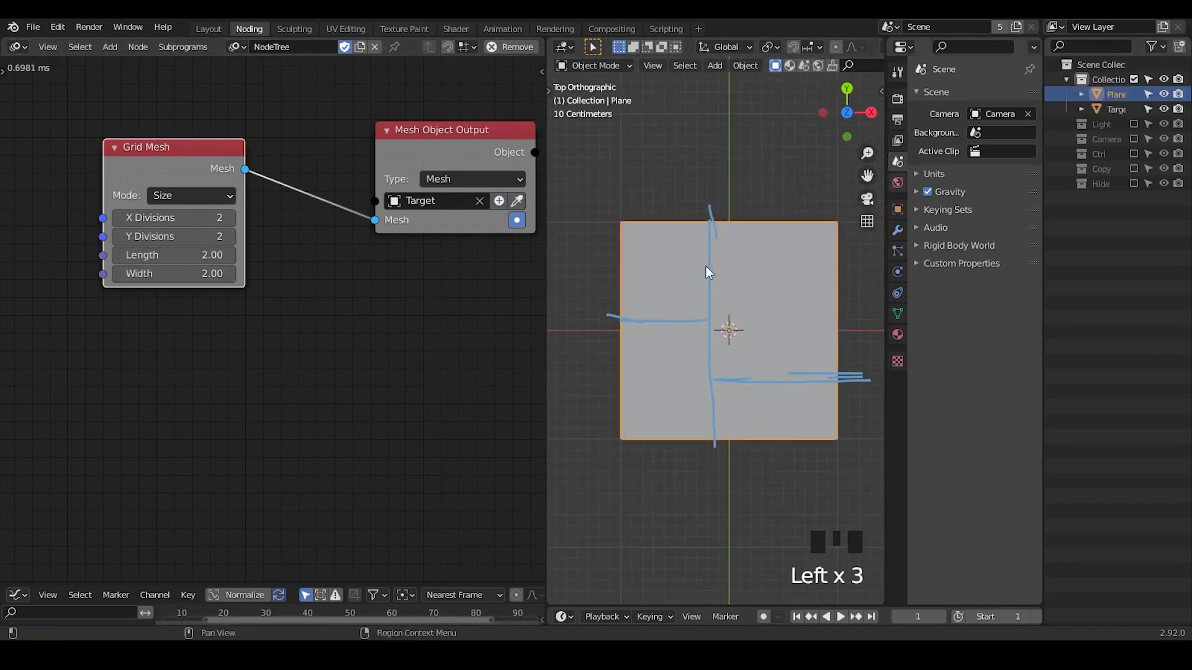
{"action": "key", "text": "x"}
{"action": "left_click", "coordinate": [775, 253]}
{"action": "left_click", "coordinate": [1116, 93]}
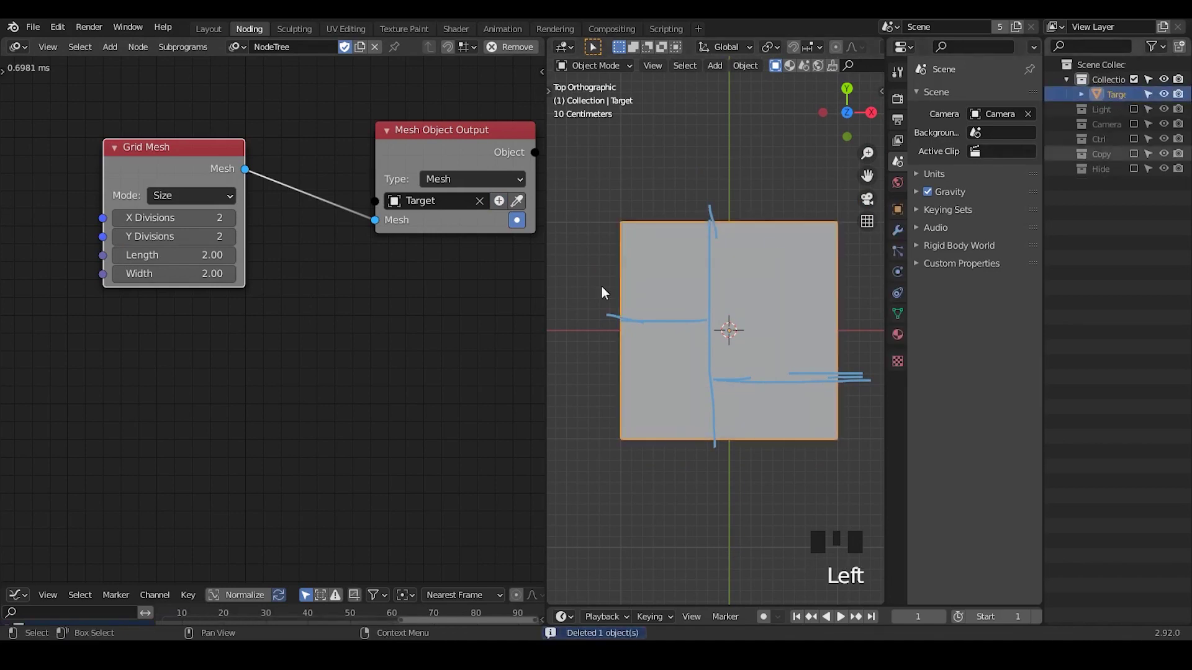
Move the Mesh Object Output and Grid Mesh nodes apart to make room between them
{"action": "middle_click_drag", "start_coordinate": [393, 349], "coordinate": [348, 339]}
{"action": "left_click_drag", "start_coordinate": [389, 144], "coordinate": [475, 106]}
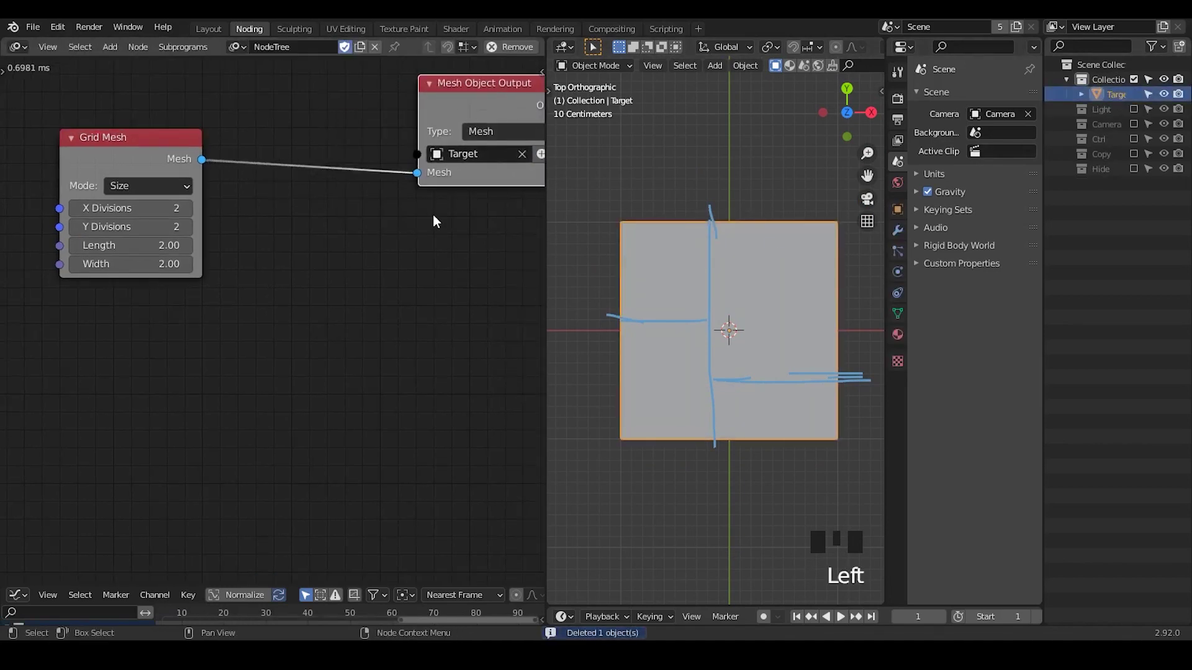
{"action": "middle_click_drag", "start_coordinate": [433, 217], "coordinate": [379, 239]}
{"action": "middle_click_drag", "start_coordinate": [236, 242], "coordinate": [348, 191]}
{"action": "left_click_drag", "start_coordinate": [205, 116], "coordinate": [187, 161]}
{"action": "middle_click_drag", "start_coordinate": [686, 315], "coordinate": [681, 300], "text": "ctrl"}
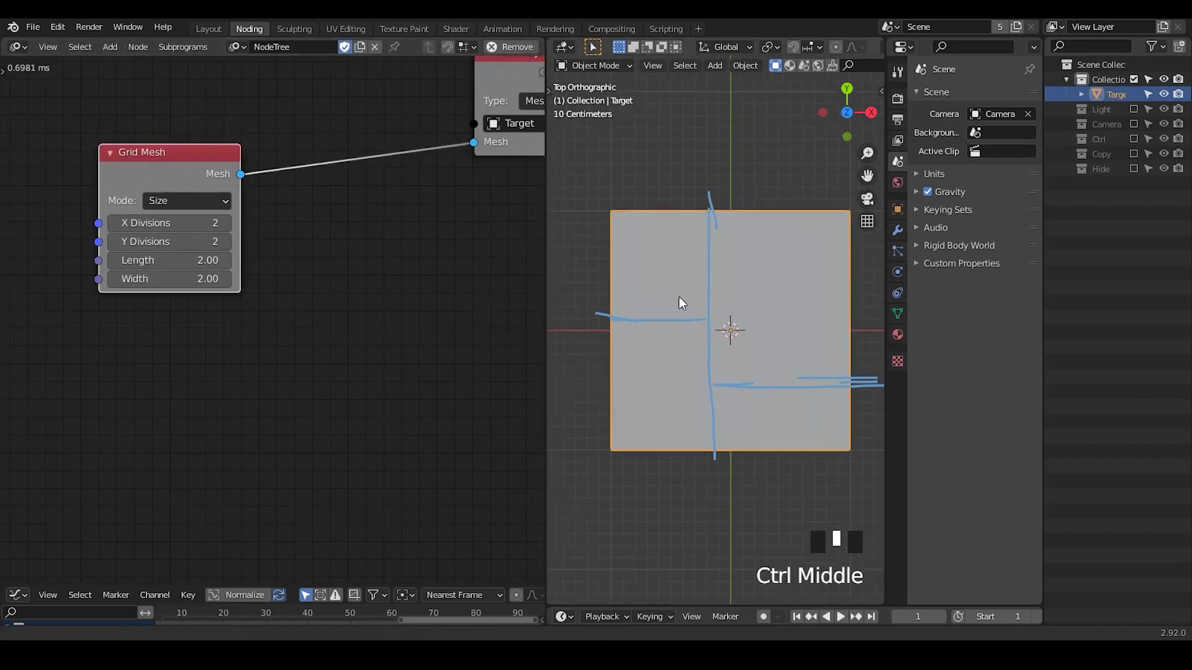
Add a Mesh Info node and link the Grid Mesh node's Mesh output to it
{"action": "key", "text": "alt+space"}
{"action": "type", "text": "mesh info"}
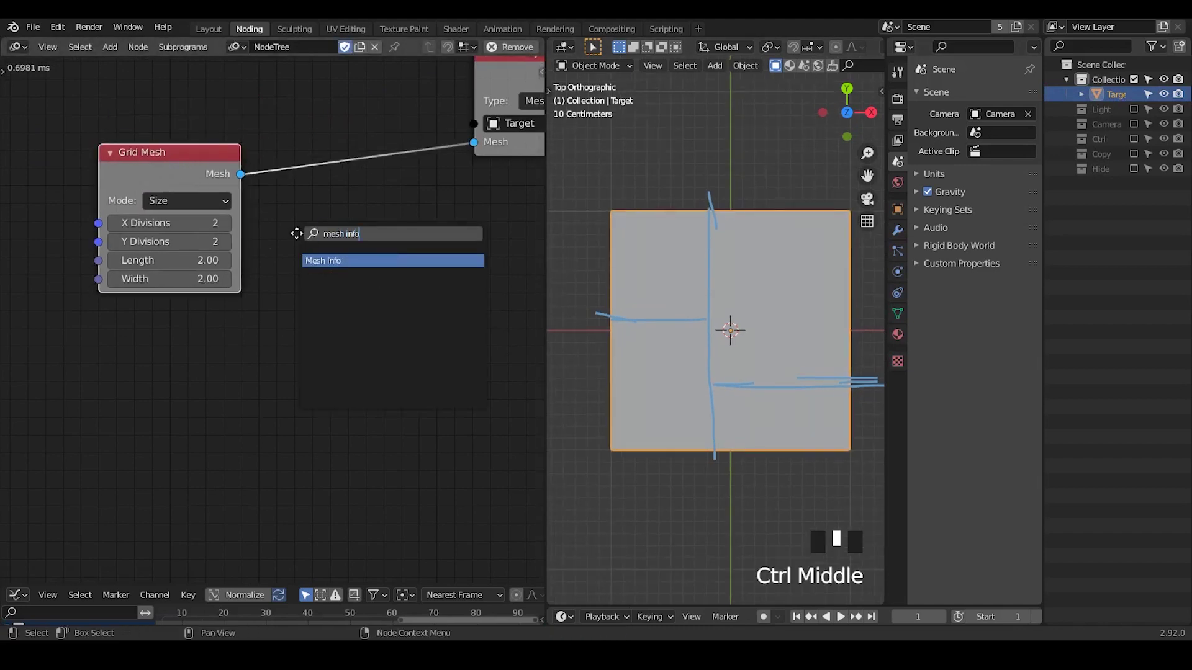
{"action": "key", "text": "Return"}
{"action": "left_click", "coordinate": [223, 186]}
{"action": "left_click_drag", "start_coordinate": [240, 173], "coordinate": [355, 415]}
Add a Get List Element node beside Mesh Info and link the Vertex Locations output to its List input
{"action": "middle_click_drag", "start_coordinate": [496, 234], "coordinate": [365, 197]}
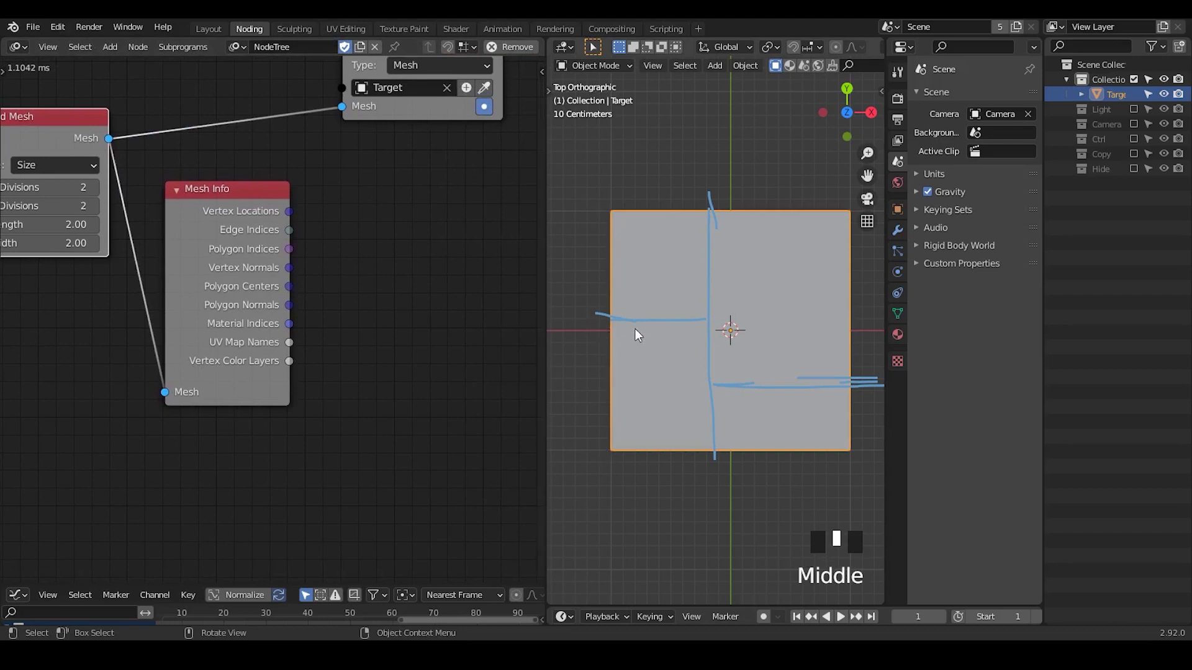
{"action": "middle_click_drag", "start_coordinate": [387, 294], "coordinate": [335, 277]}
{"action": "middle_click_drag", "start_coordinate": [289, 327], "coordinate": [324, 322]}
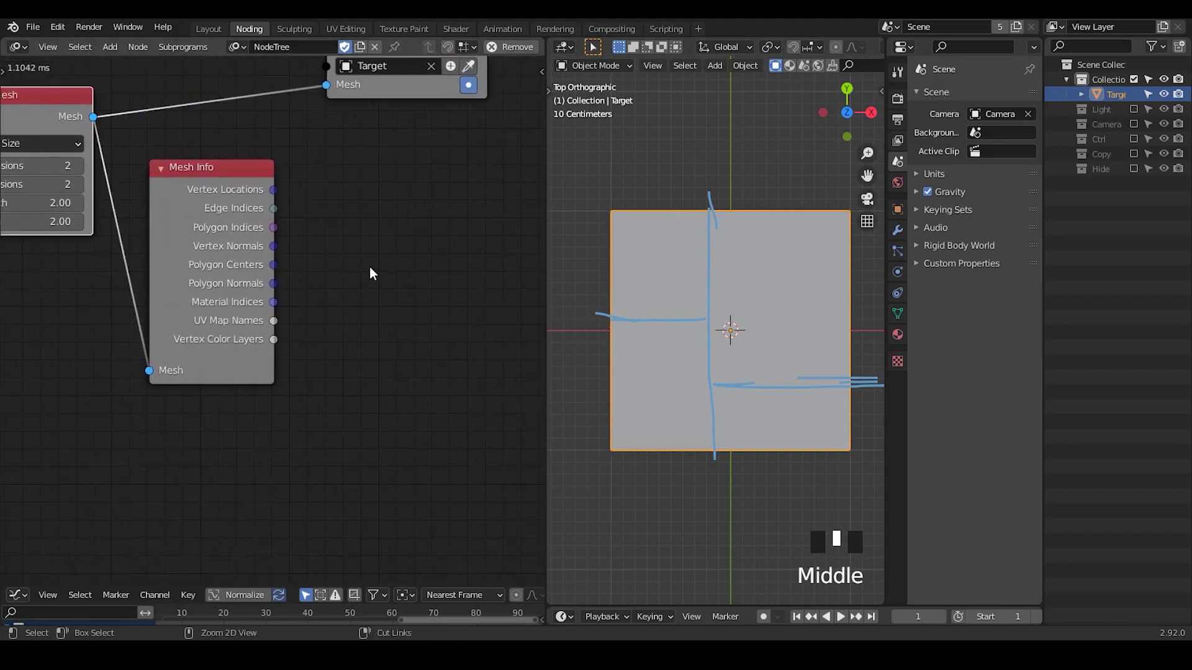
{"action": "key", "text": "ctrl+a"}
{"action": "type", "text": "get"}
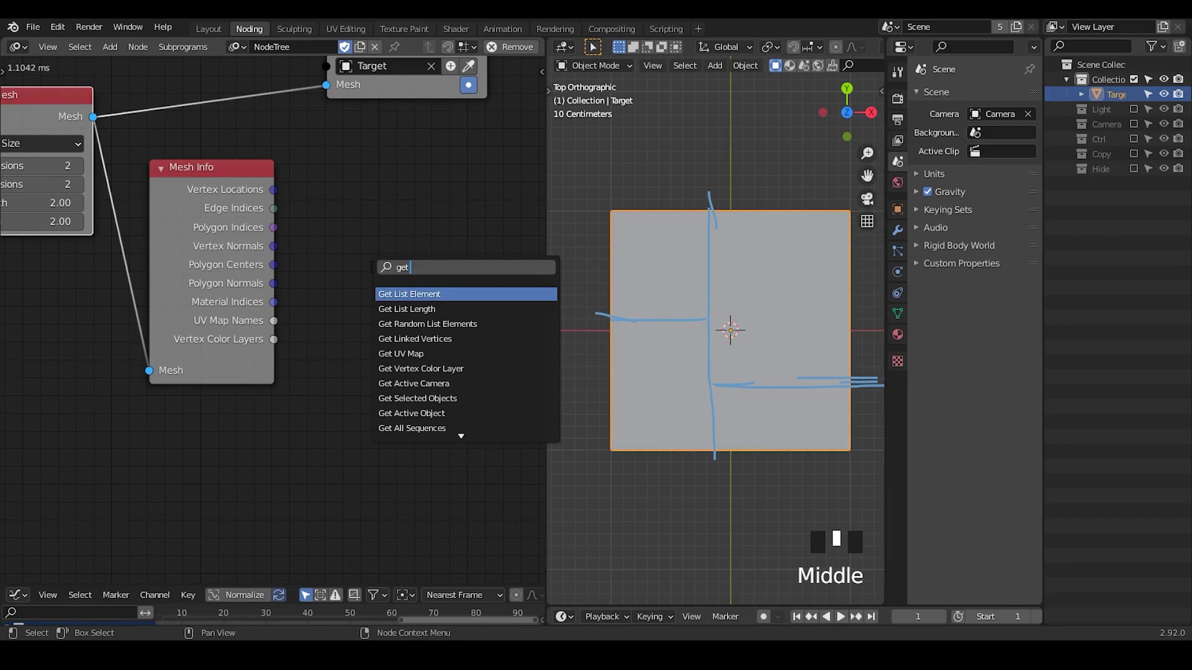
{"action": "key", "text": "Return"}
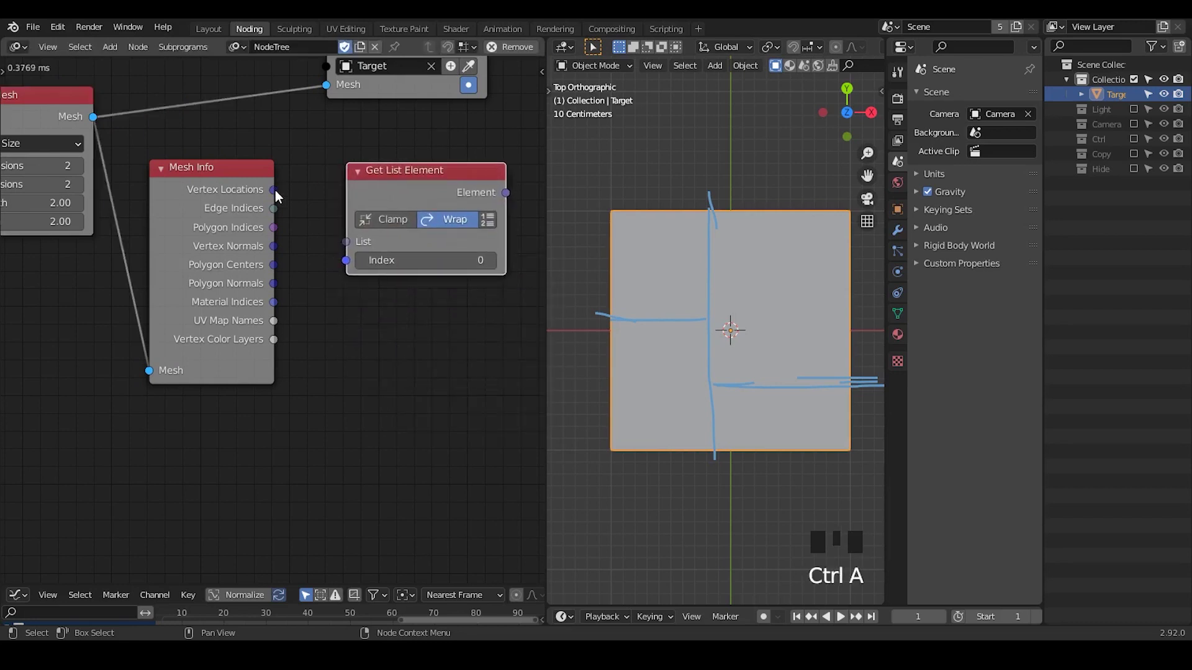
{"action": "left_click_drag", "start_coordinate": [274, 191], "coordinate": [348, 247]}
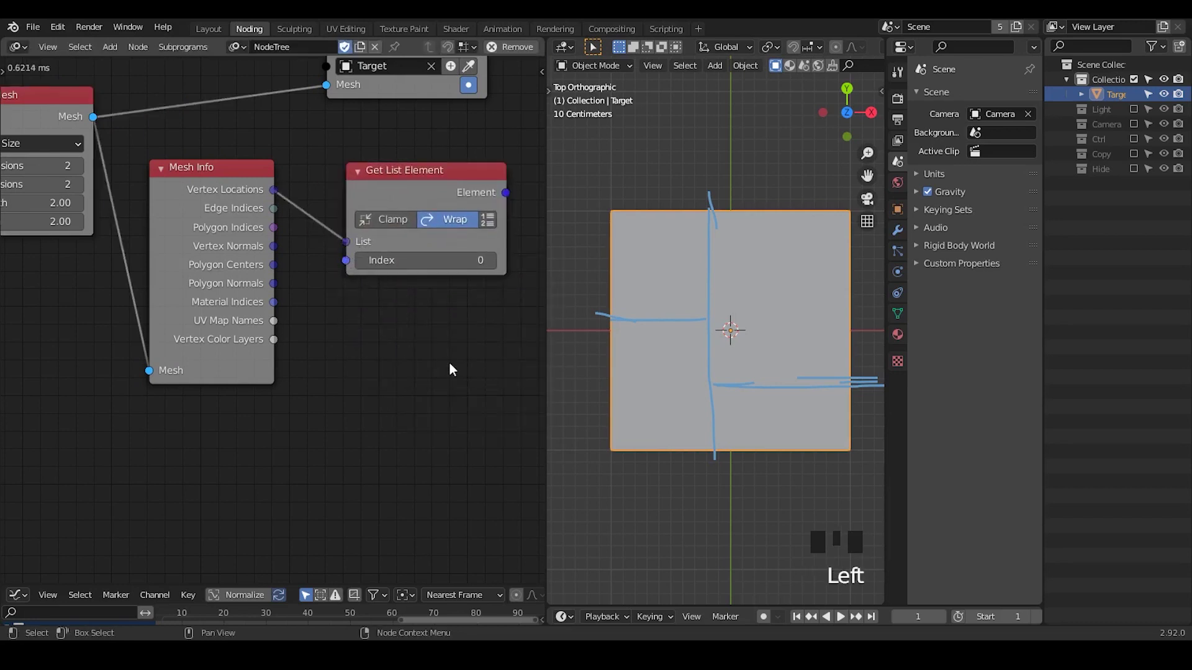
{"action": "middle_click_drag", "start_coordinate": [449, 360], "coordinate": [348, 353]}
{"action": "left_click_drag", "start_coordinate": [318, 192], "coordinate": [334, 169]}
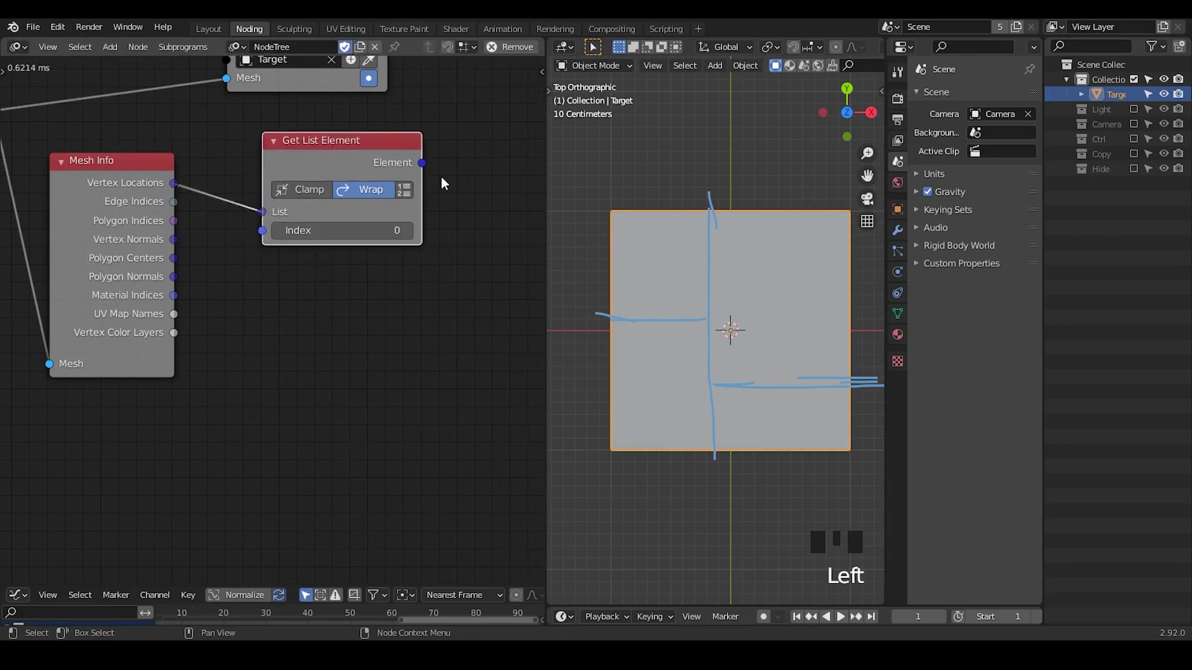
Add a 3D Viewer node, link the Get List Element output to its Data input, and set its Width to 17
{"action": "key", "text": "ctrl+a"}
{"action": "type", "text": "3"}
{"action": "key", "text": "Return"}
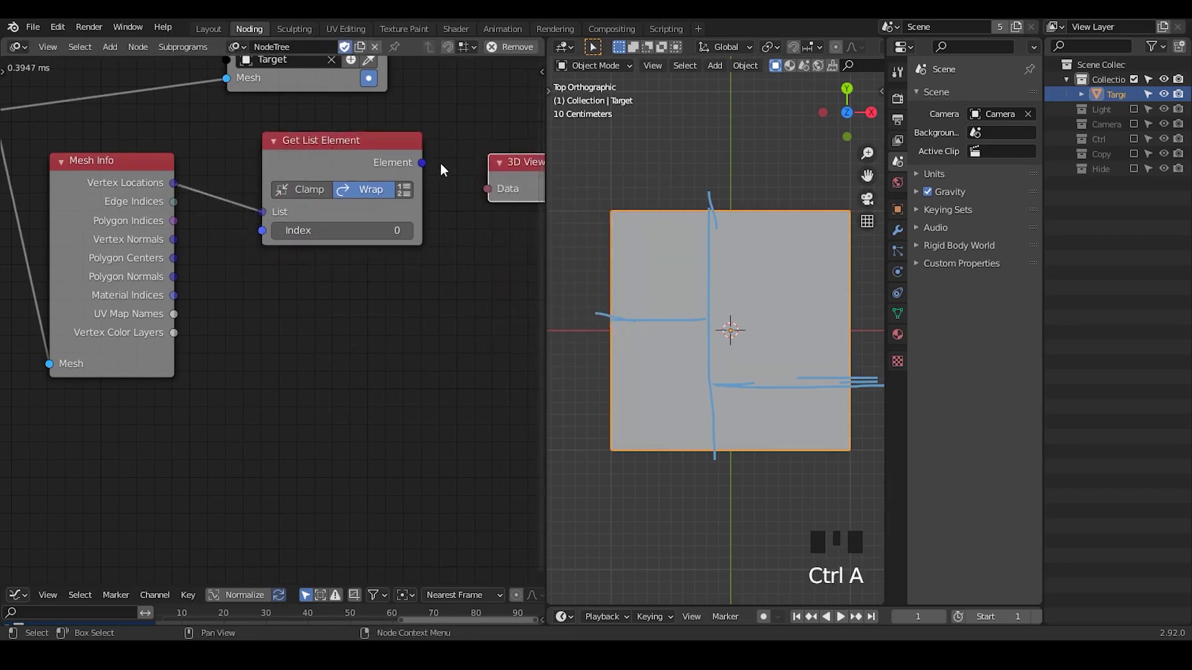
{"action": "left_click", "coordinate": [439, 253]}
{"action": "middle_click_drag", "start_coordinate": [438, 253], "coordinate": [386, 237]}
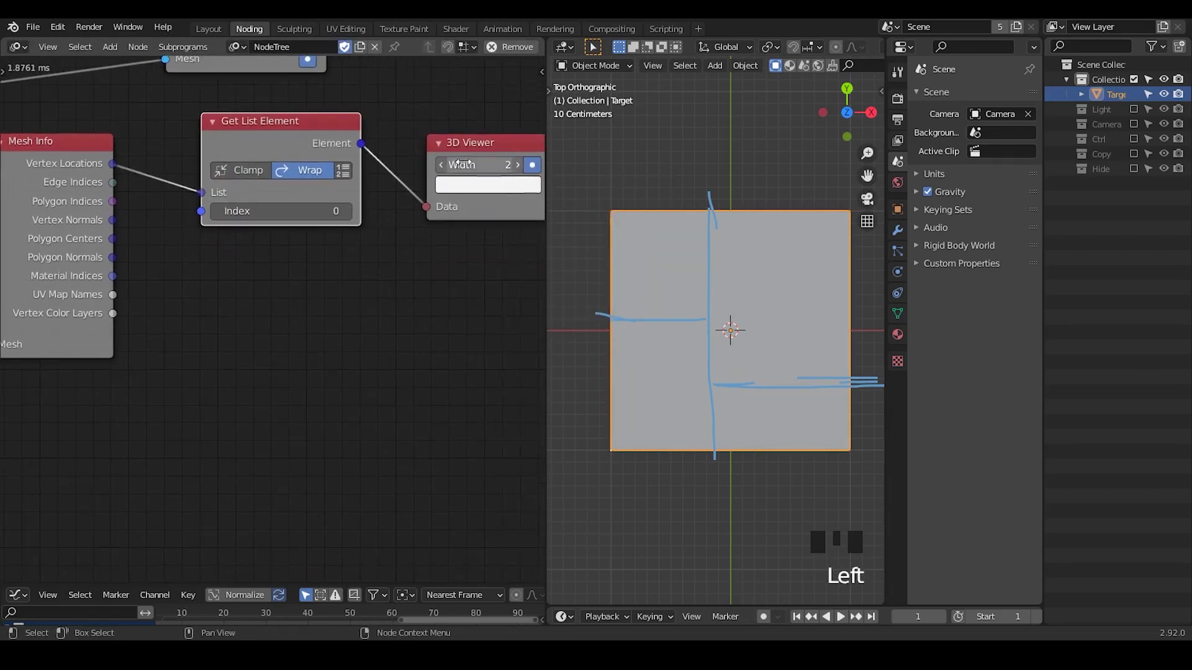
{"action": "left_click_drag", "start_coordinate": [470, 164], "coordinate": [523, 164]}
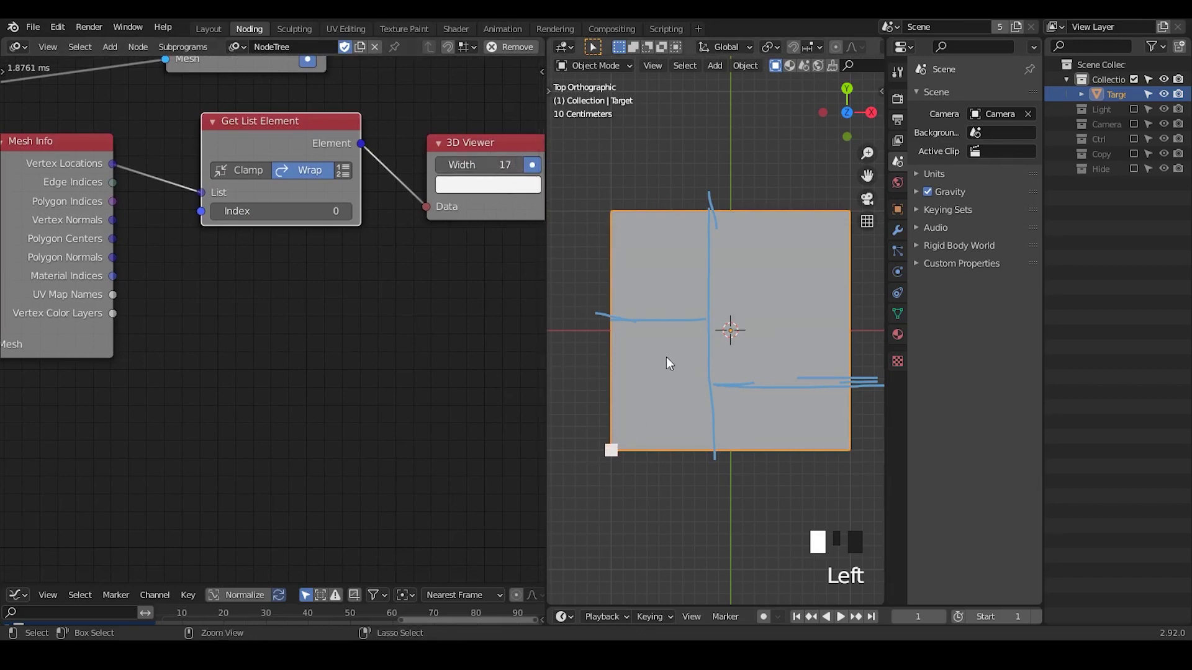
Widen the 3D viewport and annotate the plane's corners 1, 2, 3 and 4, starting at the displayed vertex
{"action": "middle_click_drag", "start_coordinate": [668, 362], "coordinate": [474, 297], "text": "ctrl"}
{"action": "left_click_drag", "start_coordinate": [544, 282], "coordinate": [458, 282]}
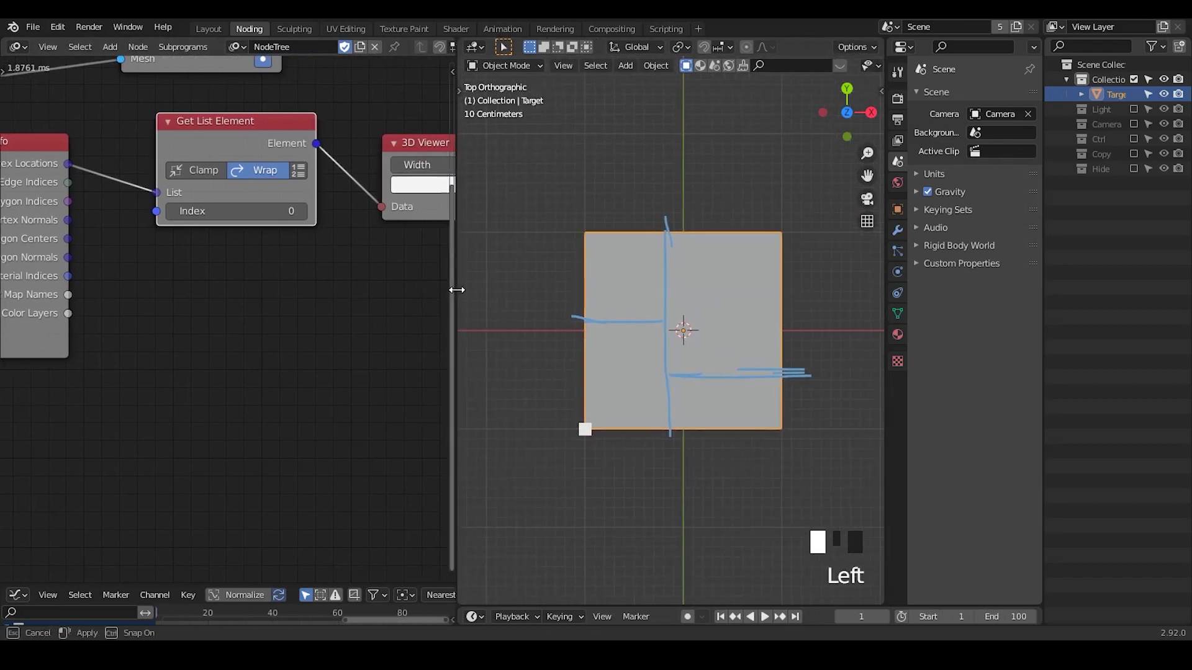
{"action": "middle_click_drag", "start_coordinate": [509, 348], "coordinate": [539, 356], "text": "ctrl"}
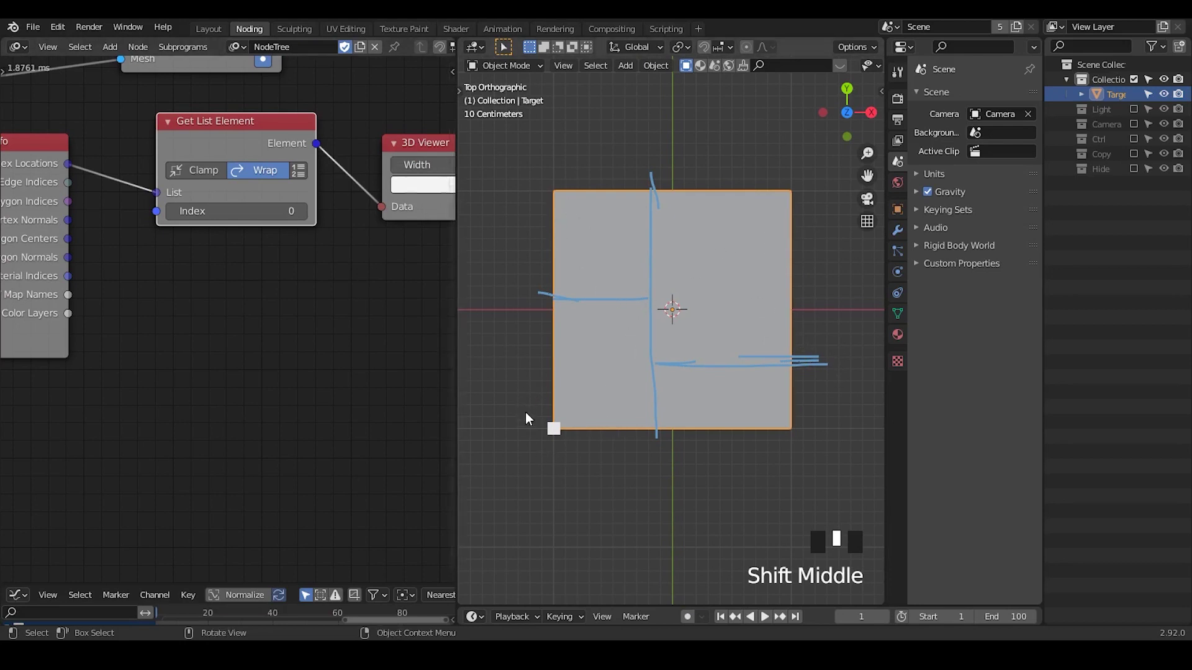
{"action": "left_click_drag", "start_coordinate": [525, 412], "coordinate": [522, 468]}
{"action": "left_click_drag", "start_coordinate": [545, 177], "coordinate": [540, 202]}
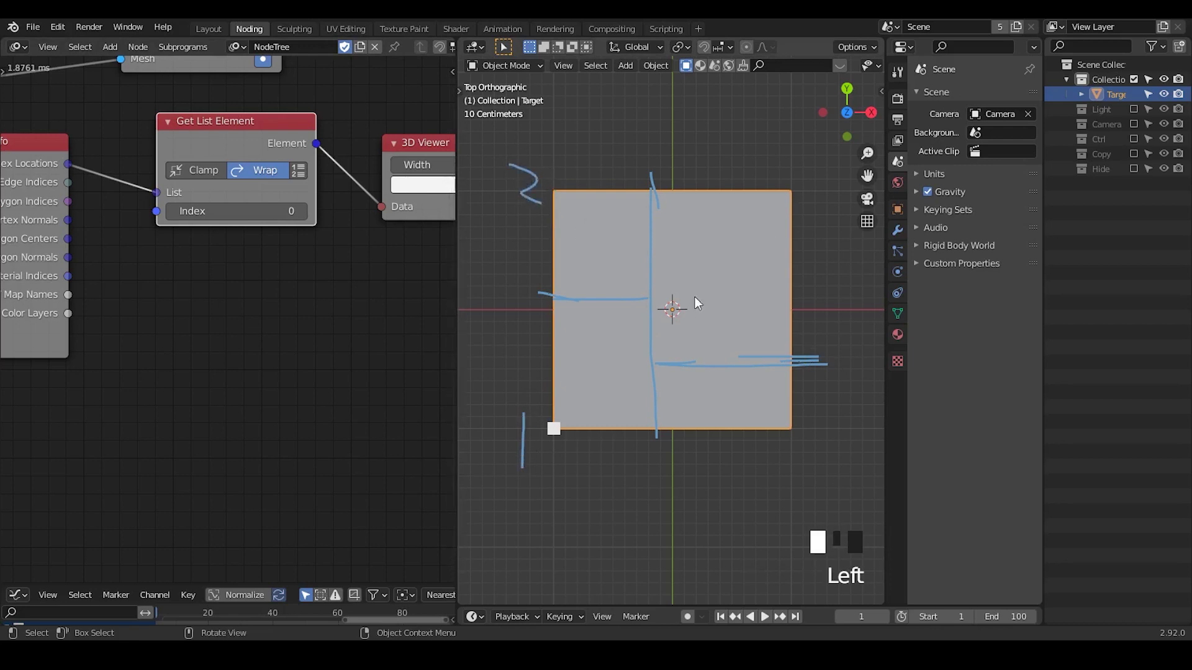
{"action": "left_click_drag", "start_coordinate": [824, 411], "coordinate": [826, 459]}
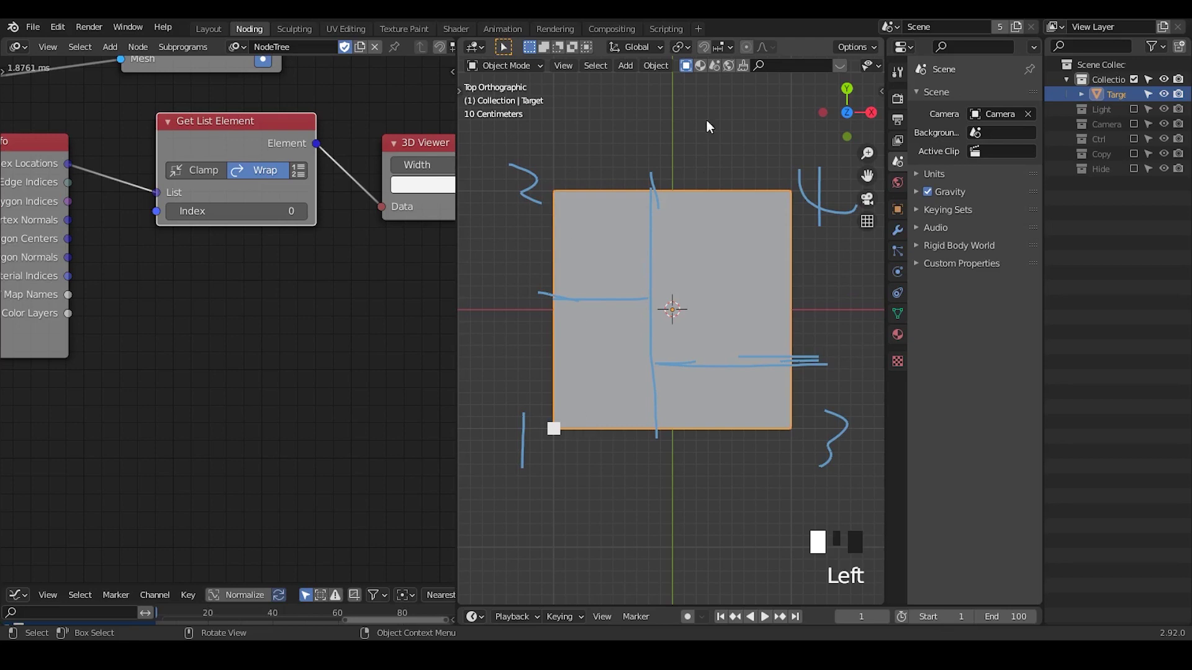
Step the Get List Element node's Index from 1 through 4 to examine the vertex order, then return it to 0
{"action": "left_click", "coordinate": [274, 208]}
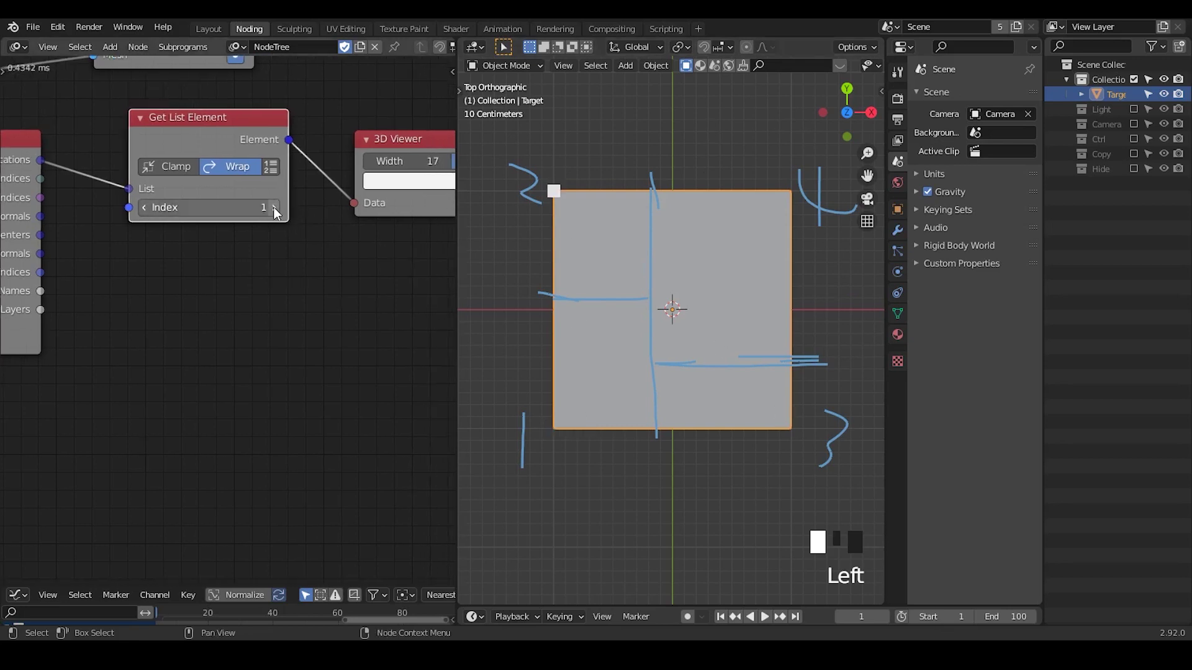
{"action": "left_click", "coordinate": [273, 207]}
{"action": "left_click", "coordinate": [274, 207]}
{"action": "left_click", "coordinate": [274, 207]}
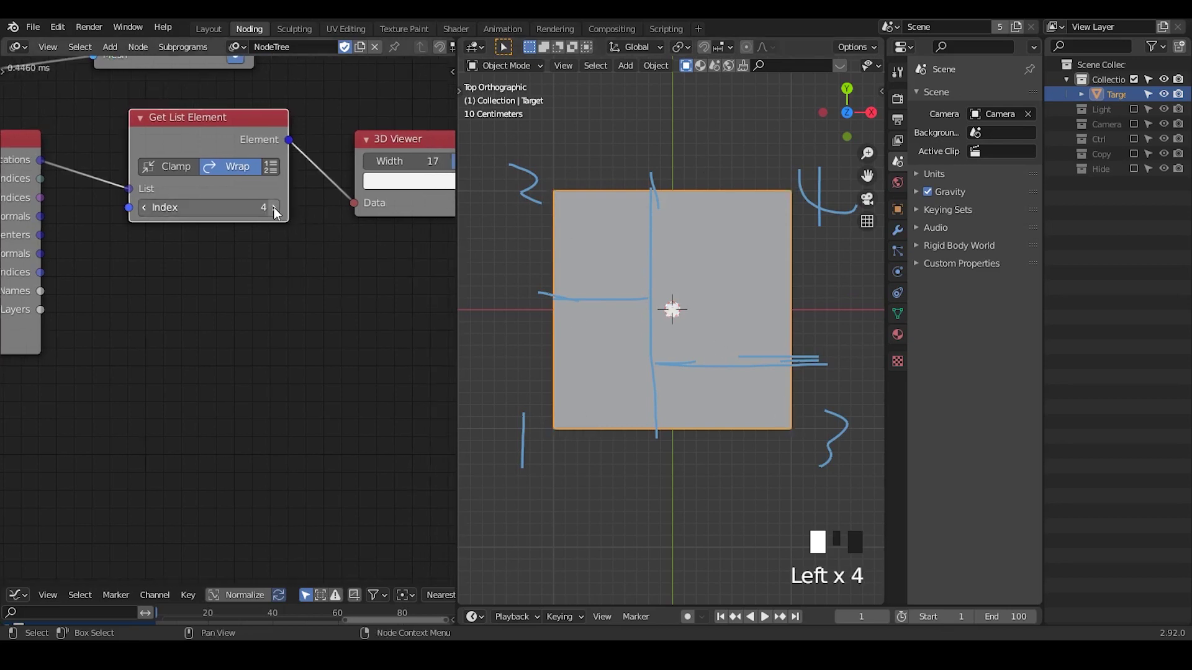
{"action": "left_click", "coordinate": [222, 210]}
{"action": "type", "text": "0"}
{"action": "key", "text": "Return"}
Reposition the Mesh Info and Get List Element nodes, and place three duplicates of Get List Element in a column below the original
{"action": "middle_click_drag", "start_coordinate": [247, 257], "coordinate": [304, 252]}
{"action": "middle_click_drag", "start_coordinate": [124, 197], "coordinate": [198, 177]}
{"action": "left_click_drag", "start_coordinate": [108, 175], "coordinate": [81, 208]}
{"action": "middle_click_drag", "start_coordinate": [275, 261], "coordinate": [208, 261]}
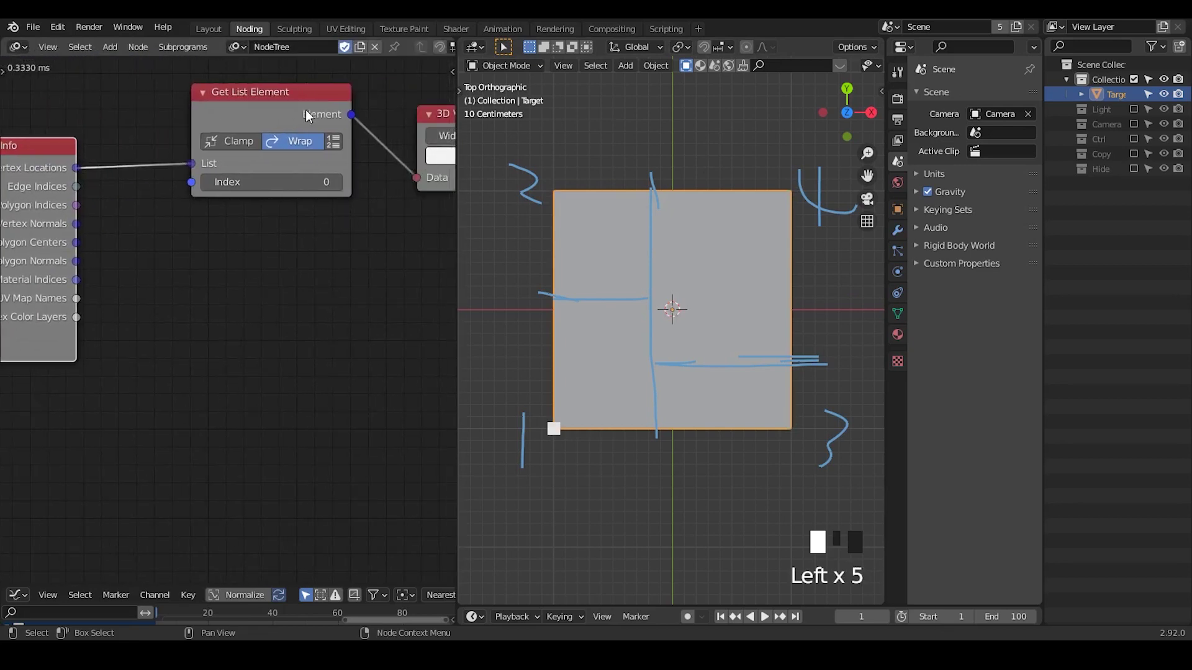
{"action": "left_click_drag", "start_coordinate": [303, 115], "coordinate": [281, 115]}
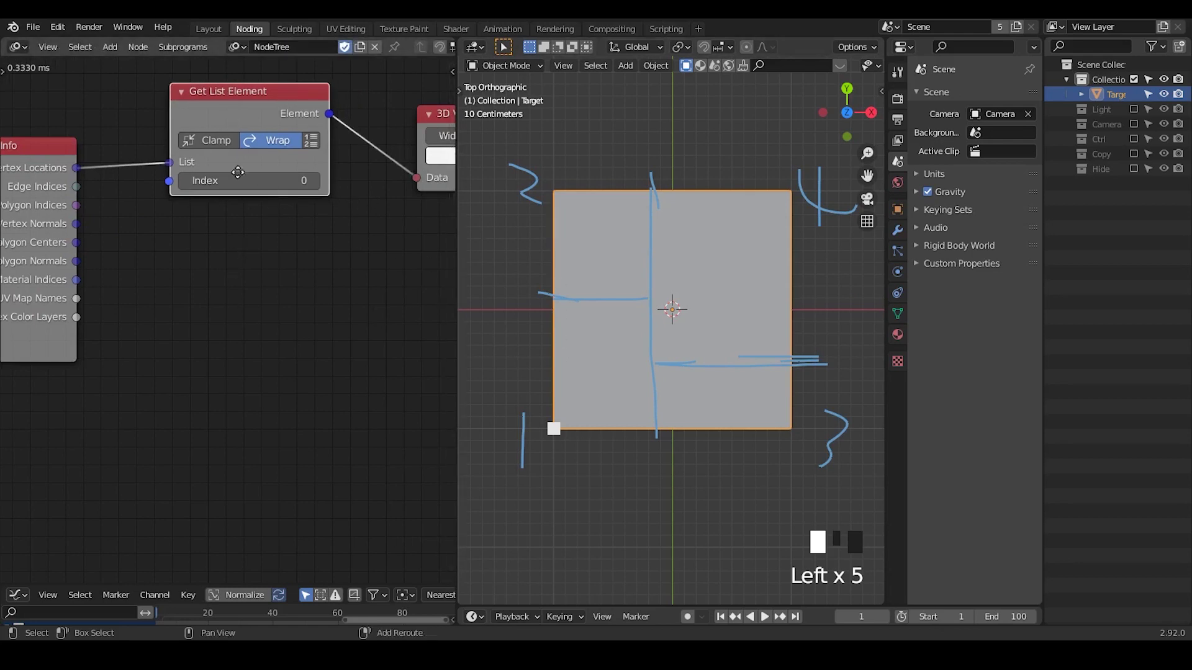
{"action": "key", "text": "shift+d"}
{"action": "key", "text": "shift+d"}
{"action": "left_click", "coordinate": [239, 393]}
{"action": "key", "text": "shift+d"}
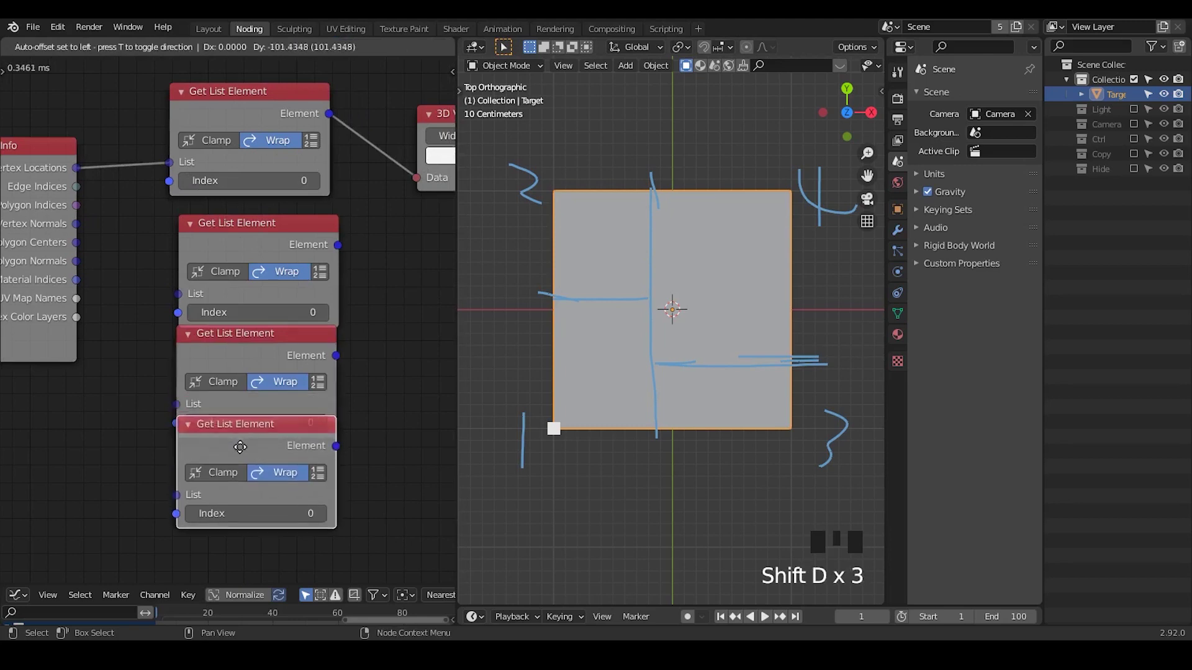
{"action": "left_click", "coordinate": [246, 479]}
Link Mesh Info's Vertex Locations output to the List input of each of the three duplicated Get List Element nodes
{"action": "left_click_drag", "start_coordinate": [77, 167], "coordinate": [178, 294]}
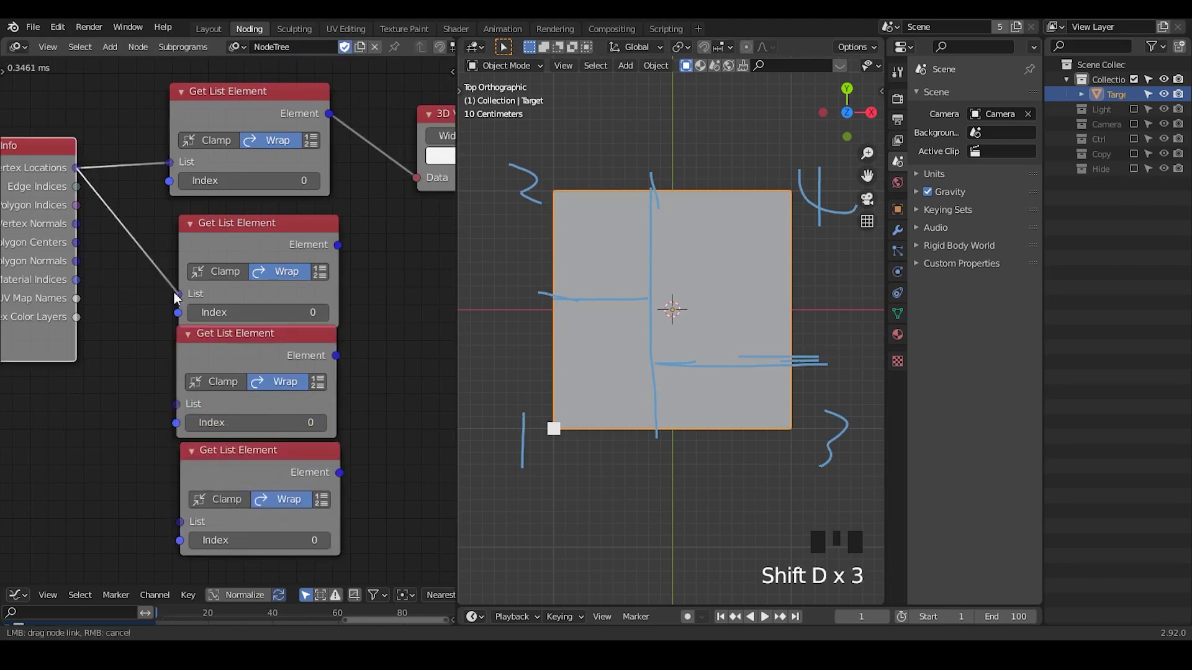
{"action": "left_click_drag", "start_coordinate": [76, 168], "coordinate": [178, 404]}
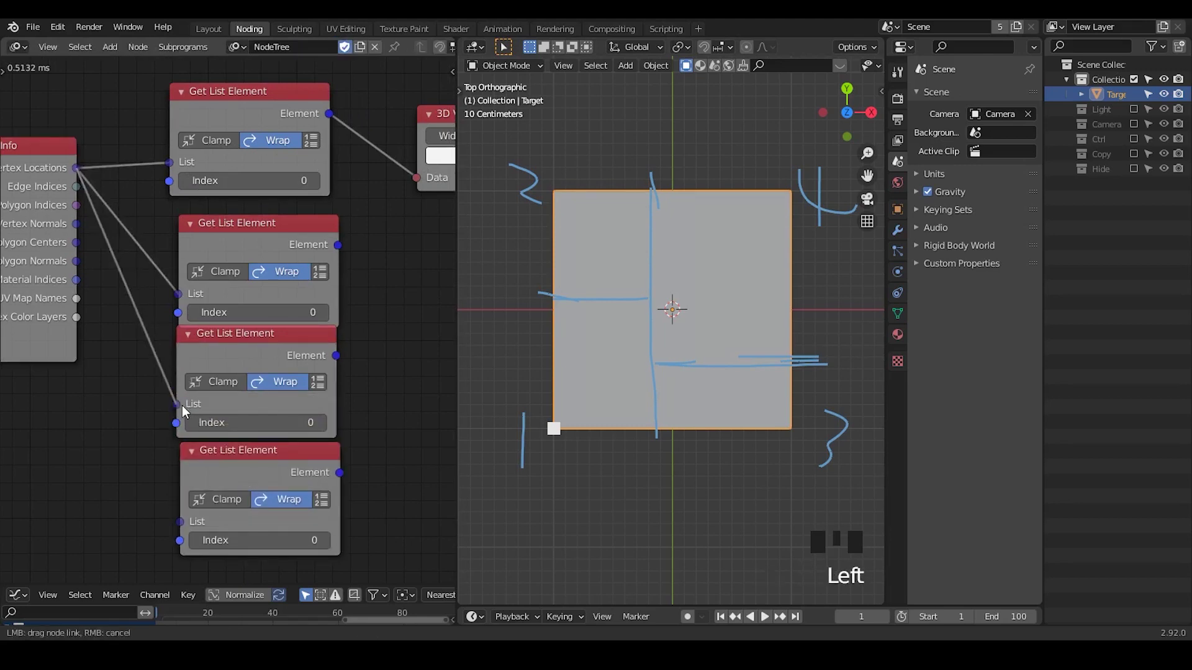
{"action": "left_click_drag", "start_coordinate": [76, 168], "coordinate": [179, 521]}
Tidy the column of Get List Element nodes and move the 3D Viewer node farther away from them
{"action": "middle_click_drag", "start_coordinate": [365, 296], "coordinate": [260, 247]}
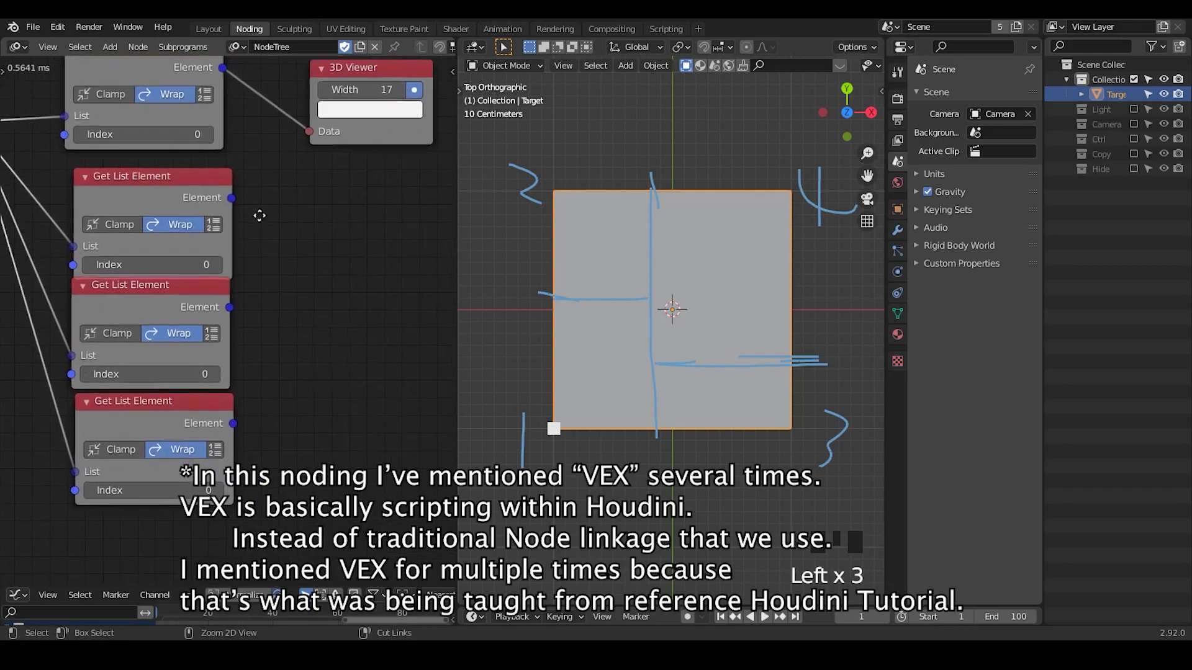
{"action": "scroll", "coordinate": [257, 212], "scroll_direction": "down", "scroll_amount": 1}
{"action": "left_click_drag", "start_coordinate": [150, 195], "coordinate": [149, 181]}
{"action": "left_click_drag", "start_coordinate": [215, 316], "coordinate": [214, 305]}
{"action": "middle_click_drag", "start_coordinate": [277, 247], "coordinate": [304, 251]}
{"action": "left_click_drag", "start_coordinate": [227, 426], "coordinate": [220, 419]}
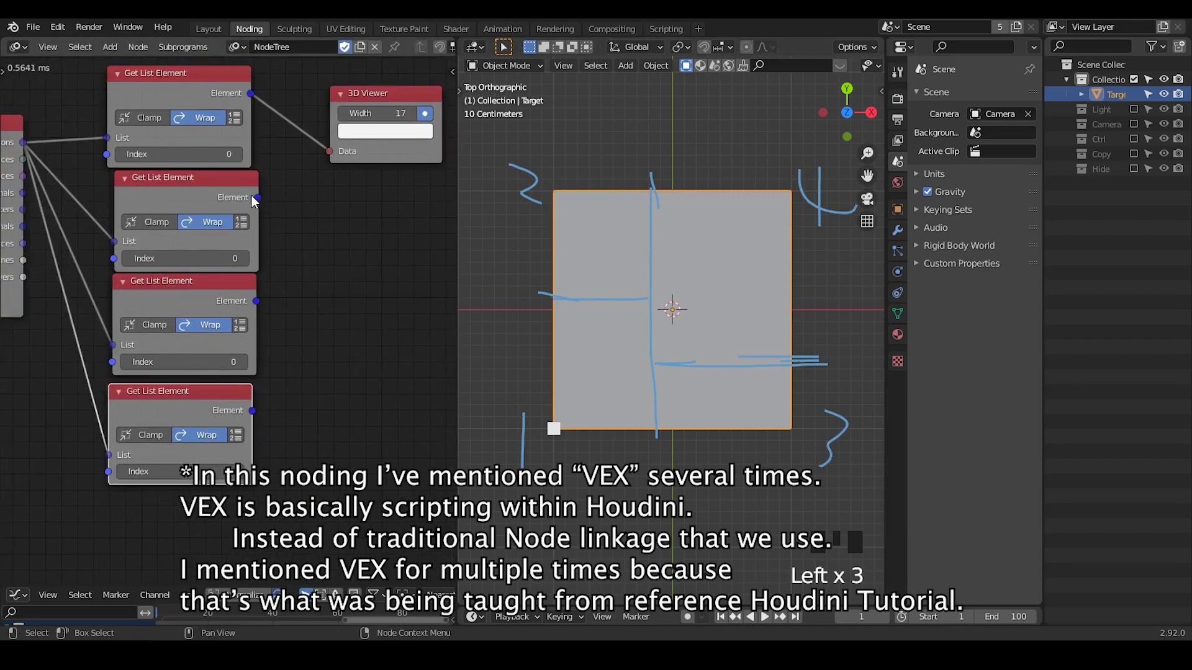
{"action": "middle_click_drag", "start_coordinate": [369, 191], "coordinate": [290, 223]}
{"action": "left_click_drag", "start_coordinate": [329, 126], "coordinate": [386, 92]}
Add a Mix Vectors node and link the first and second Get List Element outputs to its A and B inputs
{"action": "key", "text": "ctrl+a"}
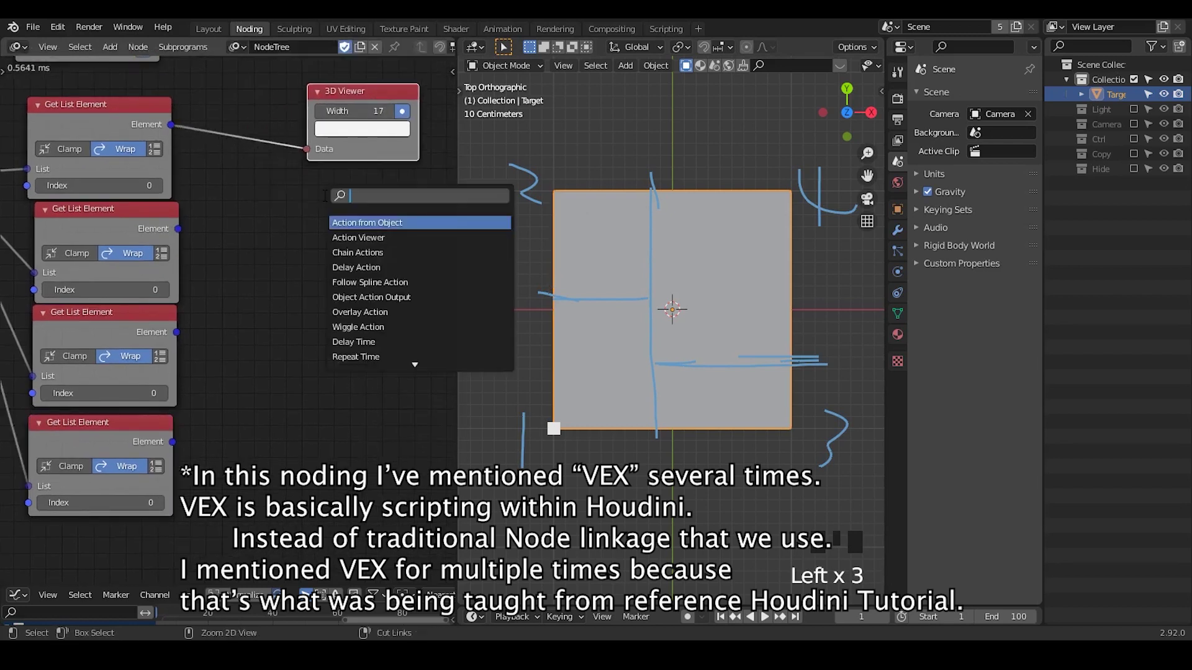
{"action": "type", "text": "mix ve"}
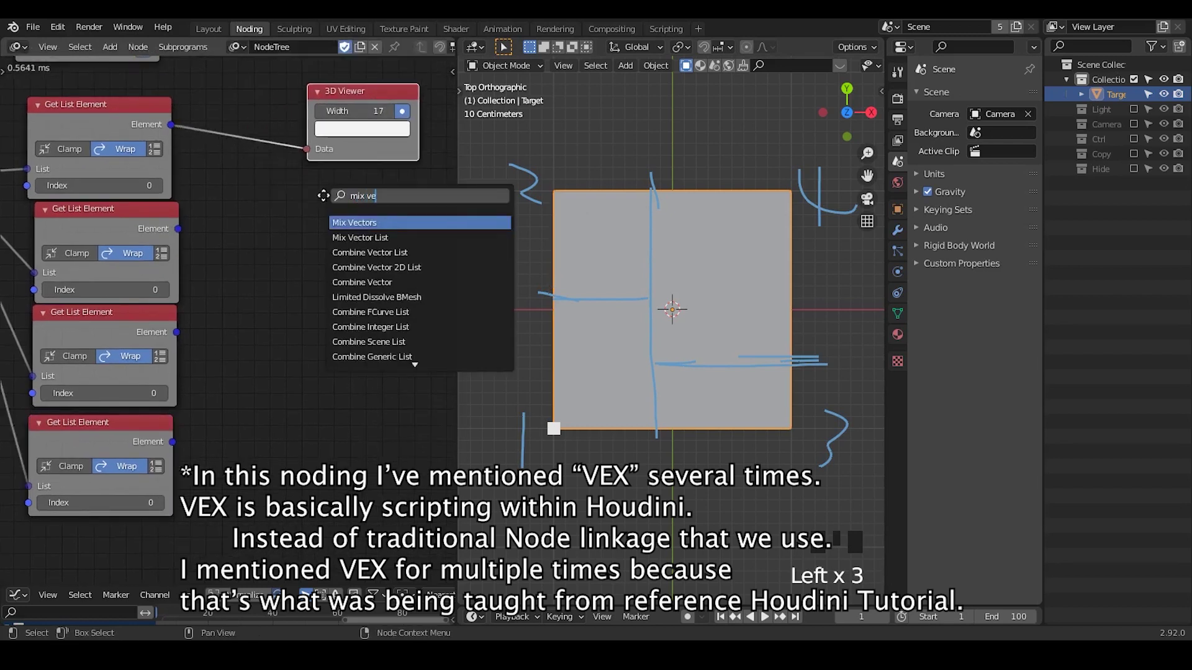
{"action": "key", "text": "Return"}
{"action": "left_click_drag", "start_coordinate": [171, 127], "coordinate": [309, 290]}
{"action": "left_click_drag", "start_coordinate": [177, 228], "coordinate": [305, 278]}
{"action": "middle_click_drag", "start_coordinate": [392, 198], "coordinate": [310, 215]}
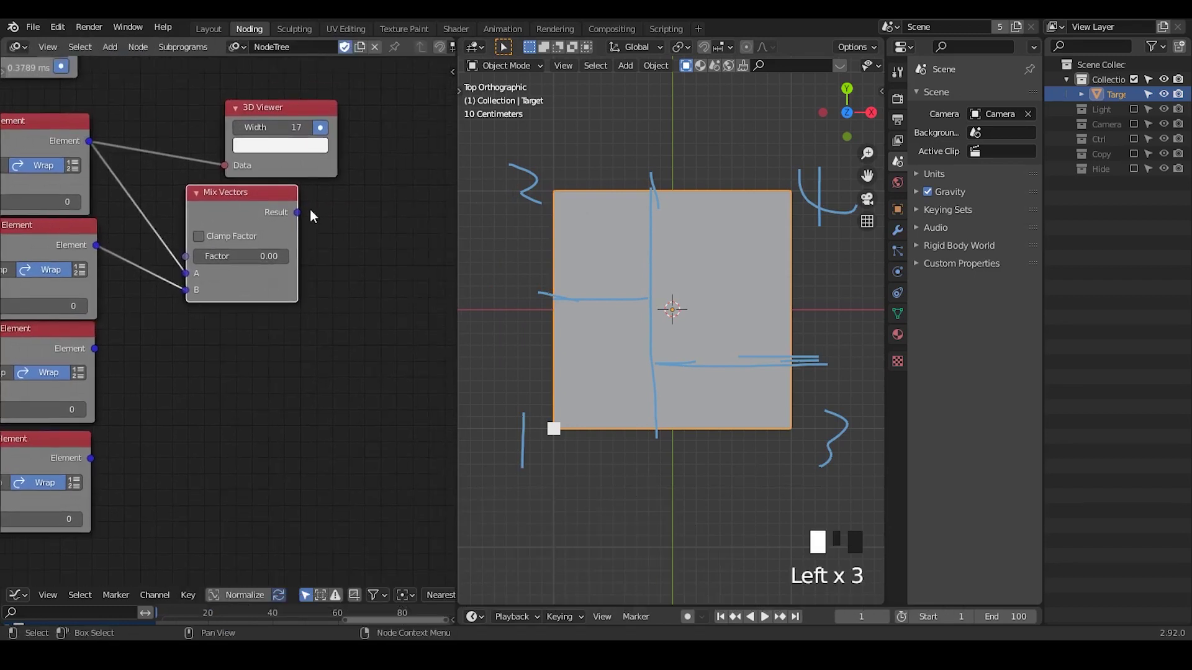
Link the Mix Vectors Result to the 3D Viewer's Data input, space the nodes apart, and set Factor to 0.75
{"action": "left_click_drag", "start_coordinate": [297, 212], "coordinate": [237, 171]}
{"action": "left_click_drag", "start_coordinate": [291, 110], "coordinate": [428, 158]}
{"action": "middle_click_drag", "start_coordinate": [235, 252], "coordinate": [277, 230]}
{"action": "left_click_drag", "start_coordinate": [277, 230], "coordinate": [317, 230]}
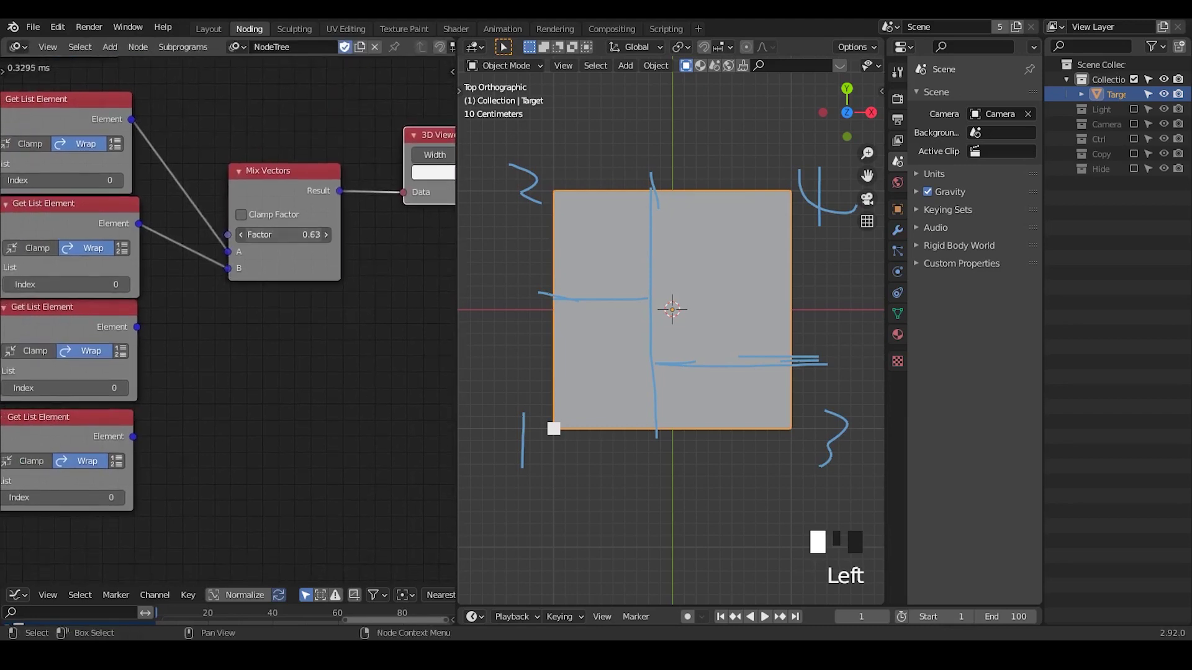
{"action": "middle_click_drag", "start_coordinate": [370, 292], "coordinate": [396, 286]}
Set the Index of the second, third and fourth Get List Element nodes to 1, 2 and 3
{"action": "middle_click_drag", "start_coordinate": [163, 276], "coordinate": [231, 271]}
{"action": "left_click", "coordinate": [218, 273]}
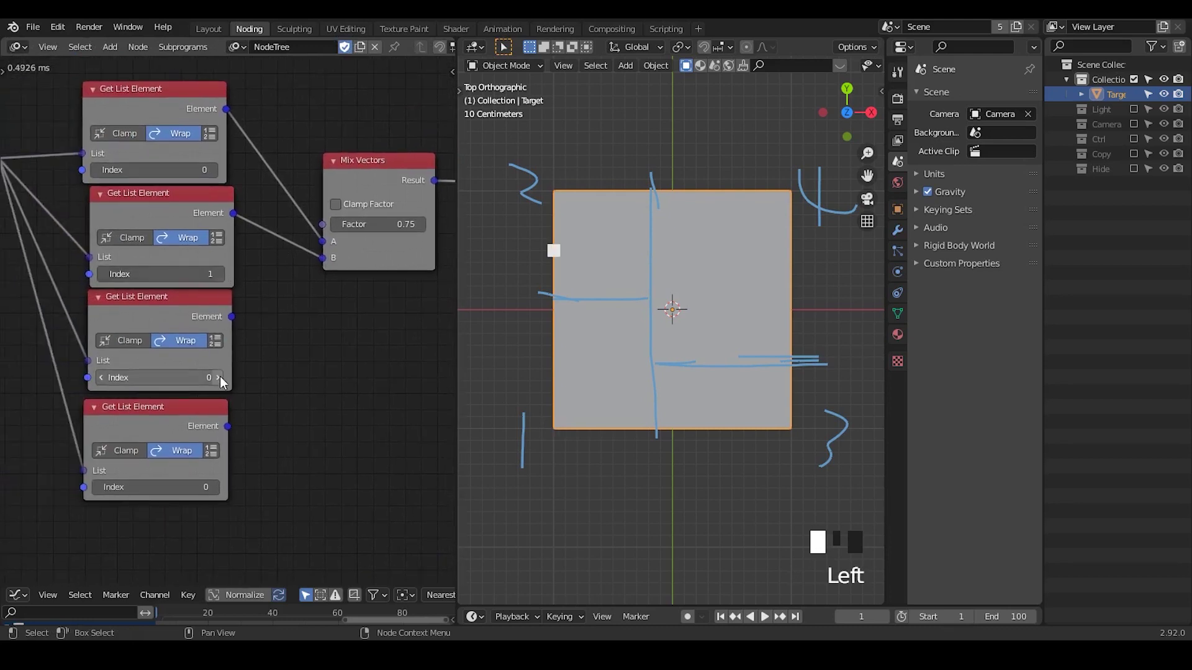
{"action": "left_click", "coordinate": [218, 377]}
{"action": "left_click", "coordinate": [218, 378]}
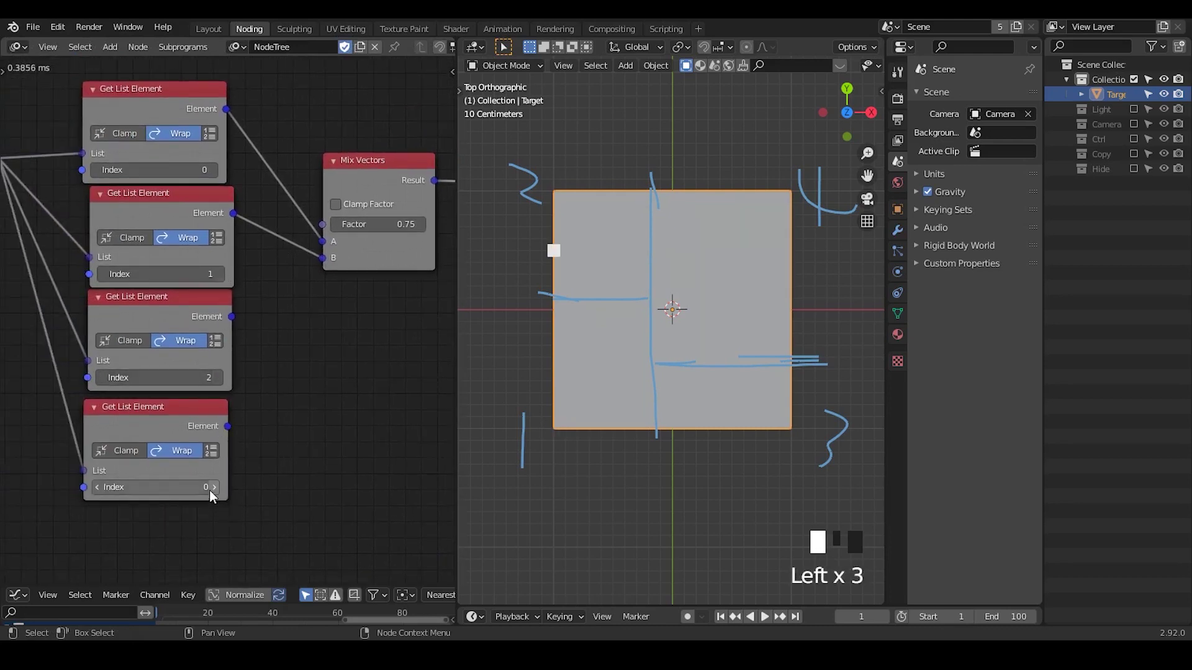
{"action": "left_click", "coordinate": [215, 487]}
{"action": "left_click", "coordinate": [215, 486]}
{"action": "left_click", "coordinate": [215, 489]}
Enable Clamp Factor on the Mix Vectors node, set its Factor to 0.63, and reposition the node
{"action": "middle_click_drag", "start_coordinate": [237, 439], "coordinate": [149, 464]}
{"action": "mouse_move", "coordinate": [289, 250]}
{"action": "left_mouse_down"}
{"action": "mouse_move", "coordinate": [267, 250]}
{"action": "mouse_move", "coordinate": [301, 252]}
{"action": "left_mouse_up"}
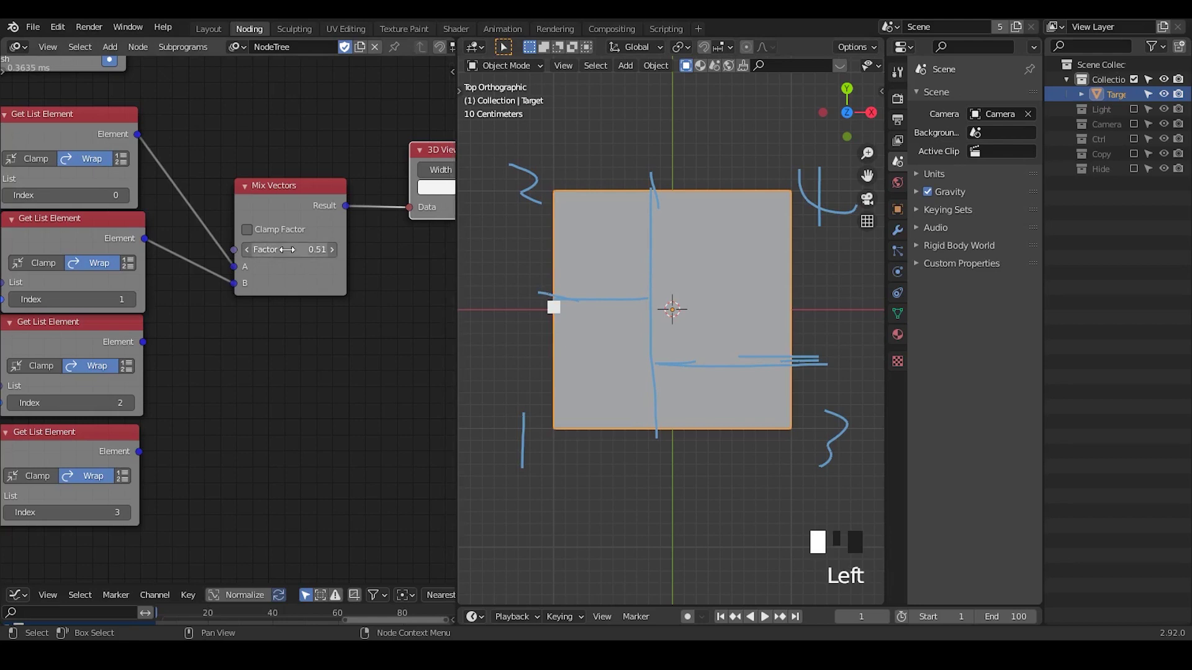
{"action": "left_click_drag", "start_coordinate": [294, 221], "coordinate": [319, 195]}
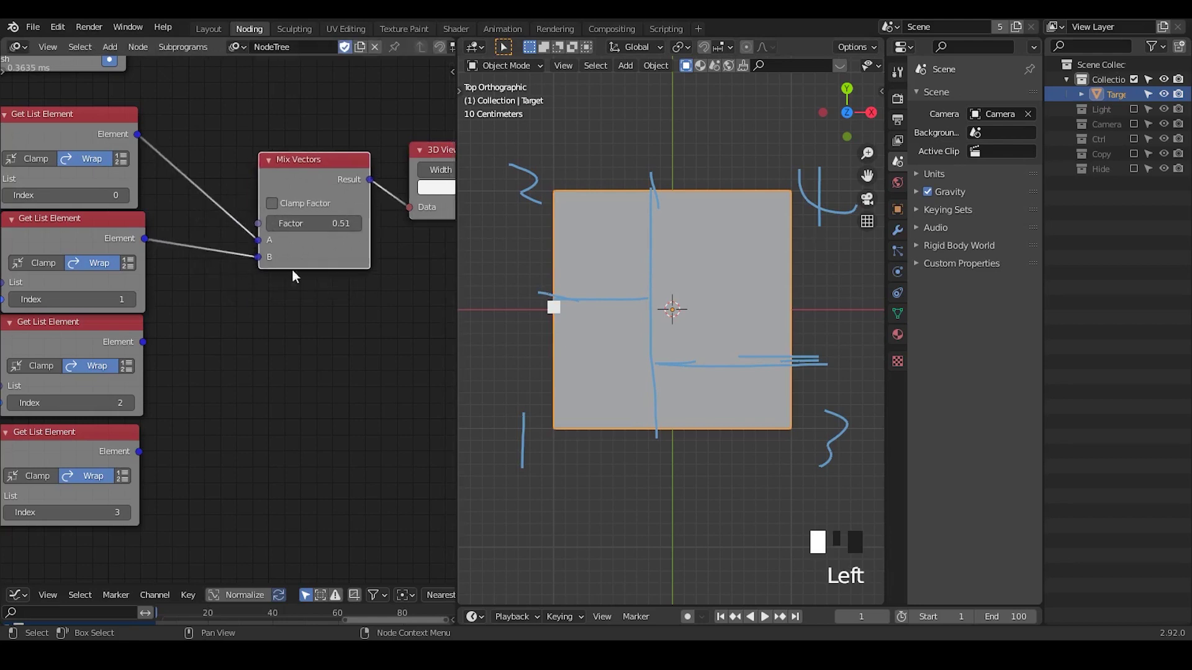
{"action": "triple_click", "coordinate": [271, 203]}
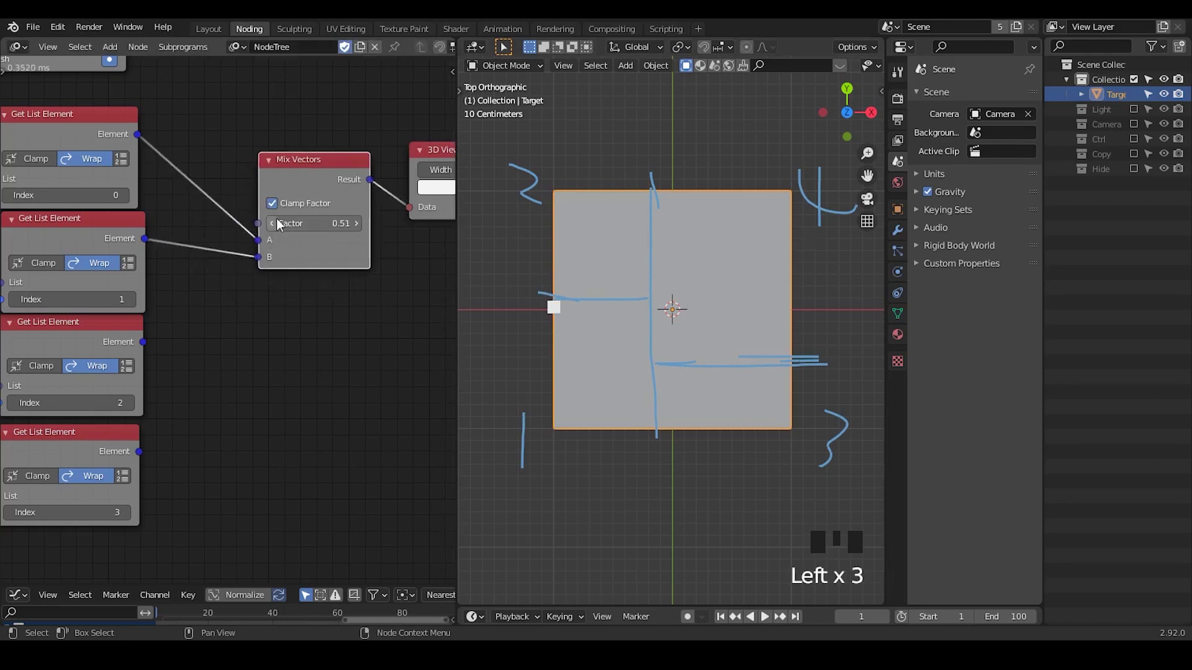
{"action": "mouse_move", "coordinate": [318, 223]}
{"action": "left_mouse_down"}
{"action": "mouse_move", "coordinate": [391, 224]}
{"action": "mouse_move", "coordinate": [242, 223]}
{"action": "mouse_move", "coordinate": [374, 223]}
{"action": "mouse_move", "coordinate": [295, 224]}
{"action": "mouse_move", "coordinate": [313, 224]}
{"action": "left_mouse_up"}
{"action": "mouse_move", "coordinate": [318, 223]}
{"action": "left_mouse_down"}
{"action": "mouse_move", "coordinate": [357, 223]}
{"action": "mouse_move", "coordinate": [287, 223]}
{"action": "mouse_move", "coordinate": [369, 223]}
{"action": "mouse_move", "coordinate": [329, 223]}
{"action": "left_mouse_up"}
{"action": "left_click_drag", "start_coordinate": [325, 166], "coordinate": [312, 158]}
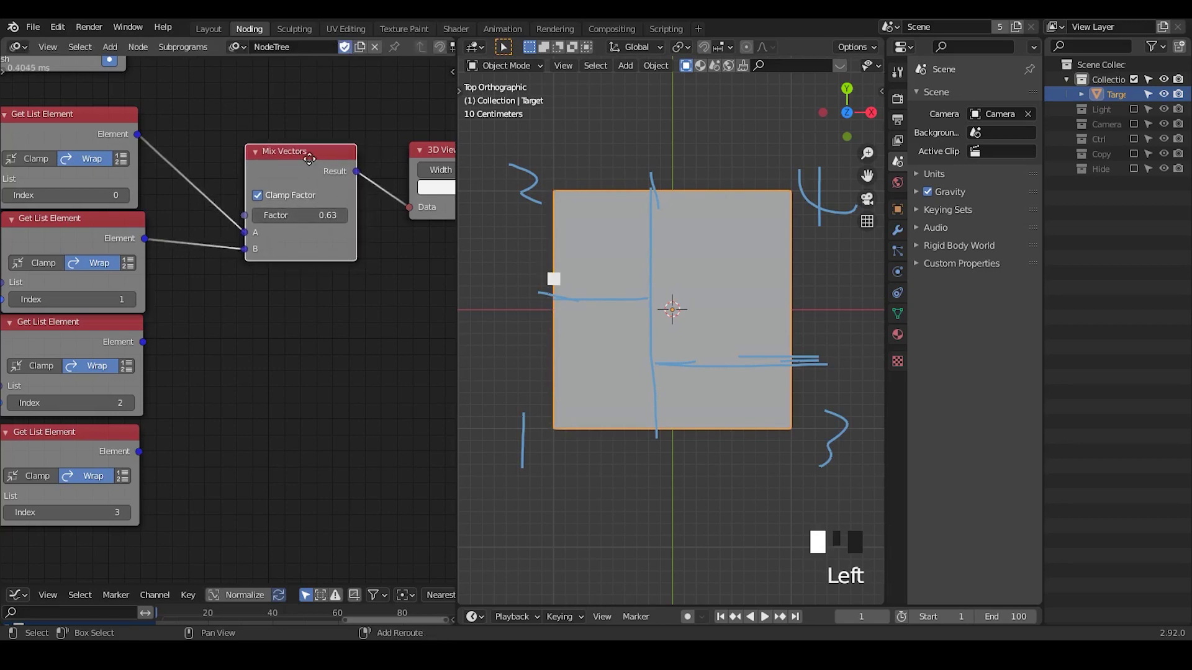
Duplicate the Mix Vectors node, link the Index 1 and Index 2 elements to its A and B inputs, and set Factor to 0.45
{"action": "key", "text": "shift+d"}
{"action": "left_click", "coordinate": [299, 325]}
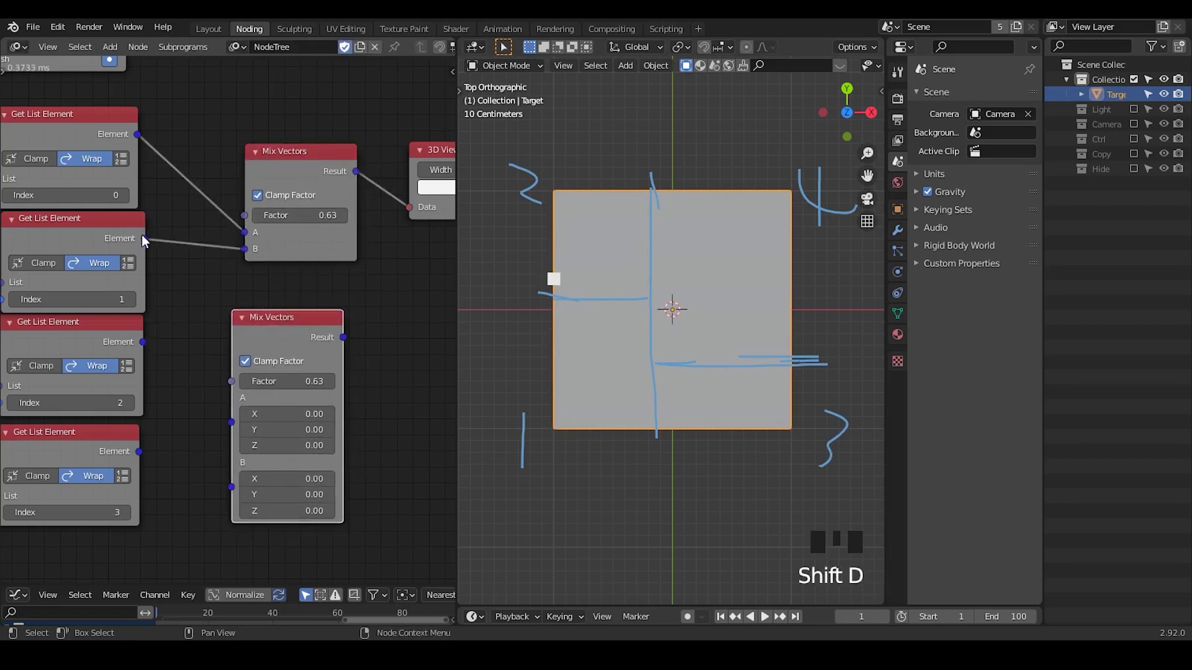
{"action": "left_click_drag", "start_coordinate": [144, 239], "coordinate": [232, 423]}
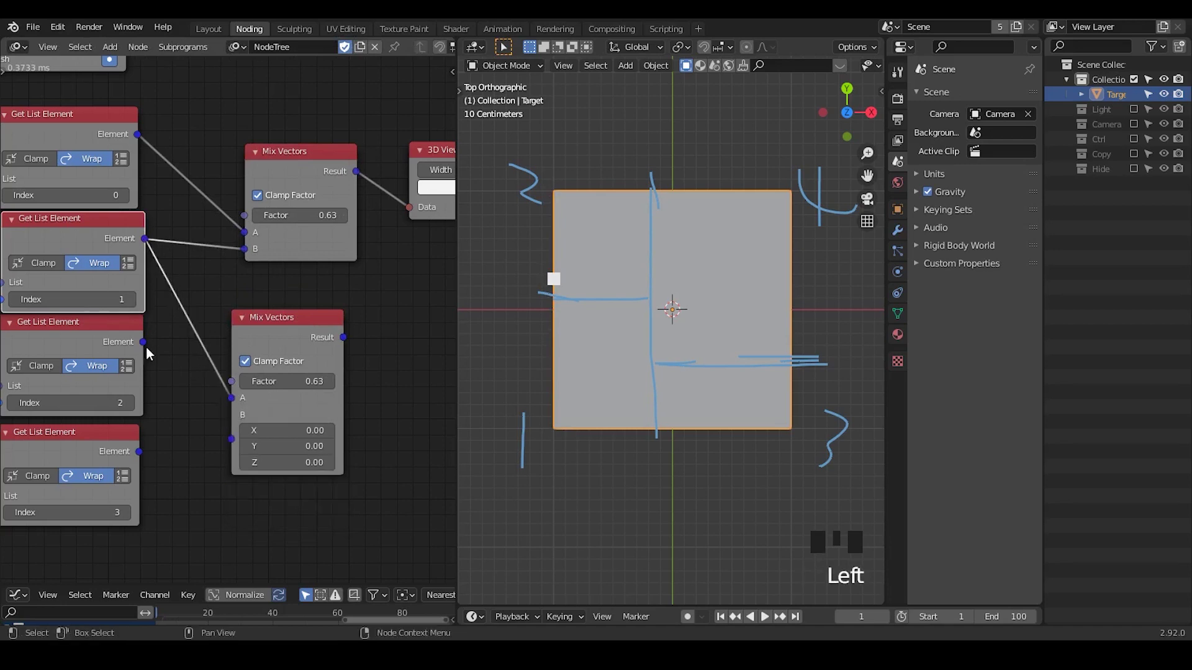
{"action": "left_click_drag", "start_coordinate": [143, 345], "coordinate": [232, 439]}
{"action": "left_click_drag", "start_coordinate": [280, 382], "coordinate": [270, 382]}
Duplicate the 3D Viewer node and link the second Mix Vectors node's Result to the copy's Data input
{"action": "left_click_drag", "start_coordinate": [343, 337], "coordinate": [391, 290]}
{"action": "middle_click_drag", "start_coordinate": [363, 306], "coordinate": [267, 277]}
{"action": "left_click", "coordinate": [358, 118]}
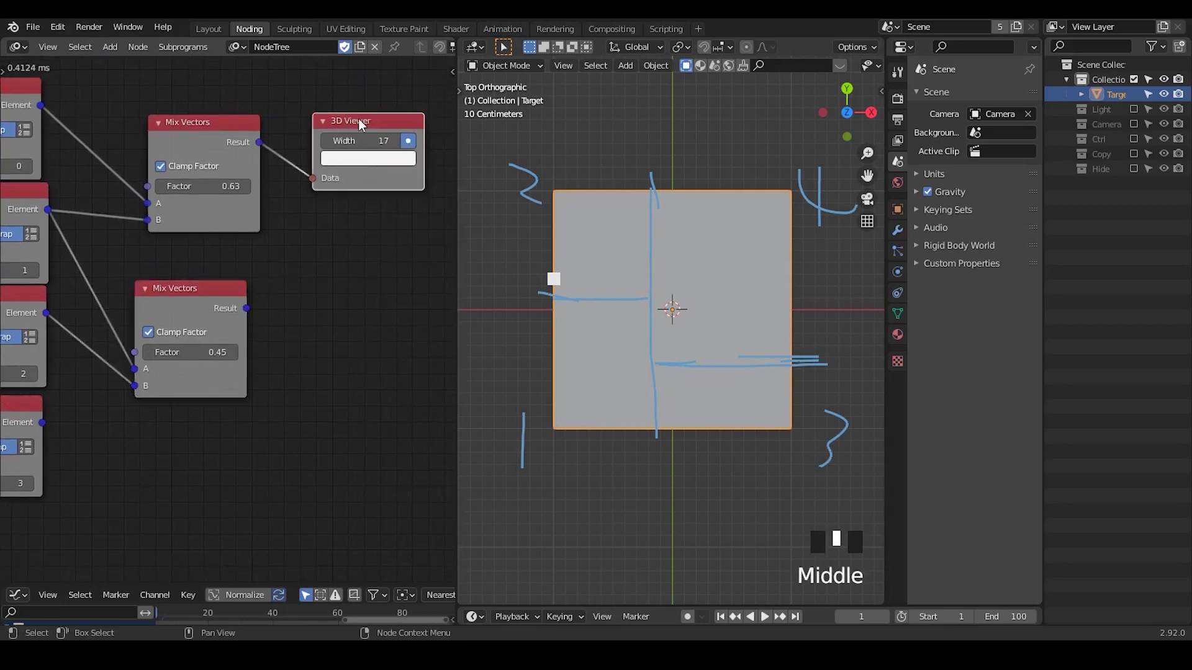
{"action": "key", "text": "shift+d"}
{"action": "left_click_drag", "start_coordinate": [247, 308], "coordinate": [320, 307]}
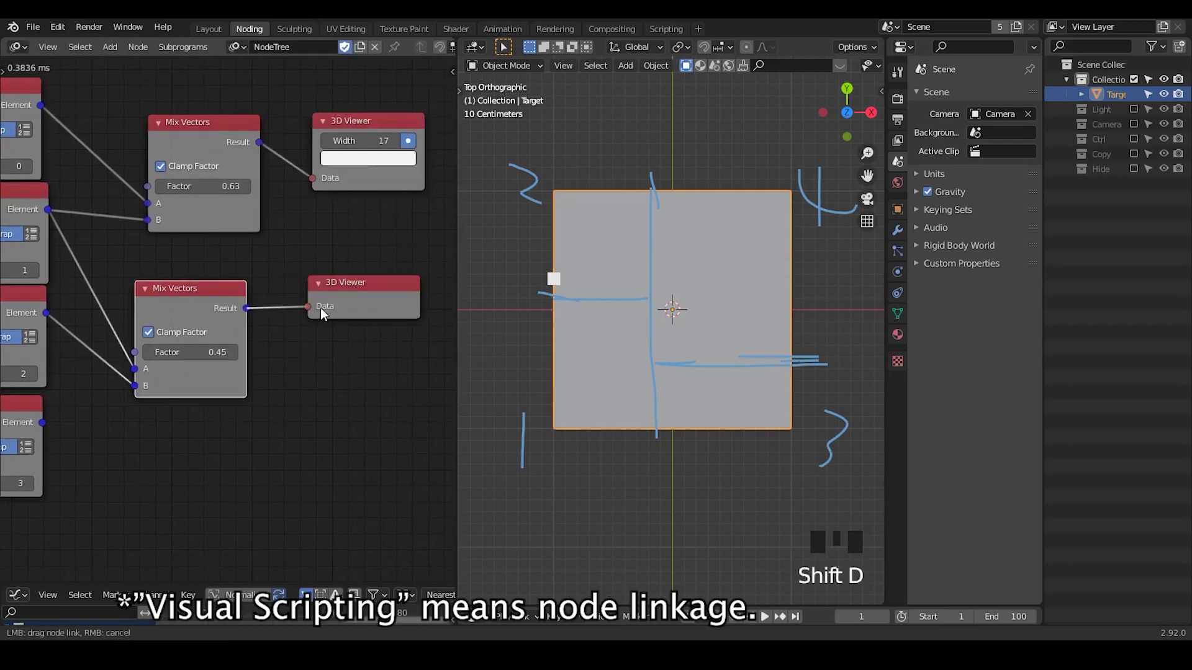
{"action": "middle_click_drag", "start_coordinate": [273, 354], "coordinate": [336, 320]}
{"action": "middle_click_drag", "start_coordinate": [397, 268], "coordinate": [312, 285]}
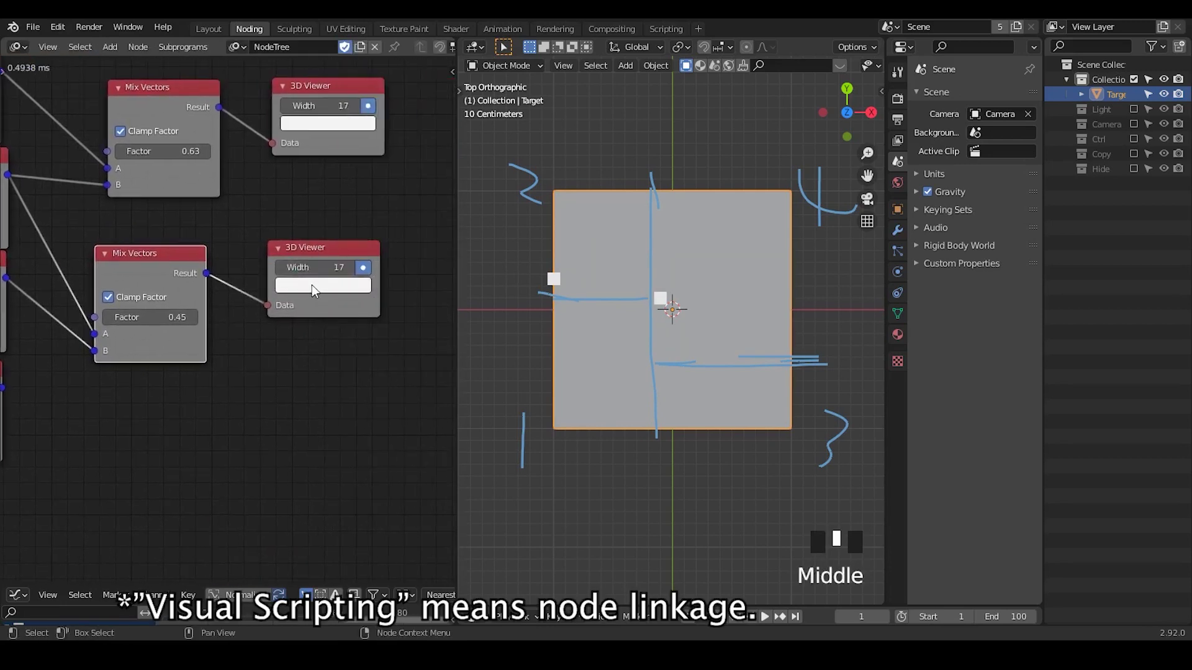
Set the second 3D Viewer's display color to red with H 0.007, S 0.916, V 0.900
{"action": "left_click", "coordinate": [323, 286]}
{"action": "left_click_drag", "start_coordinate": [345, 123], "coordinate": [340, 169]}
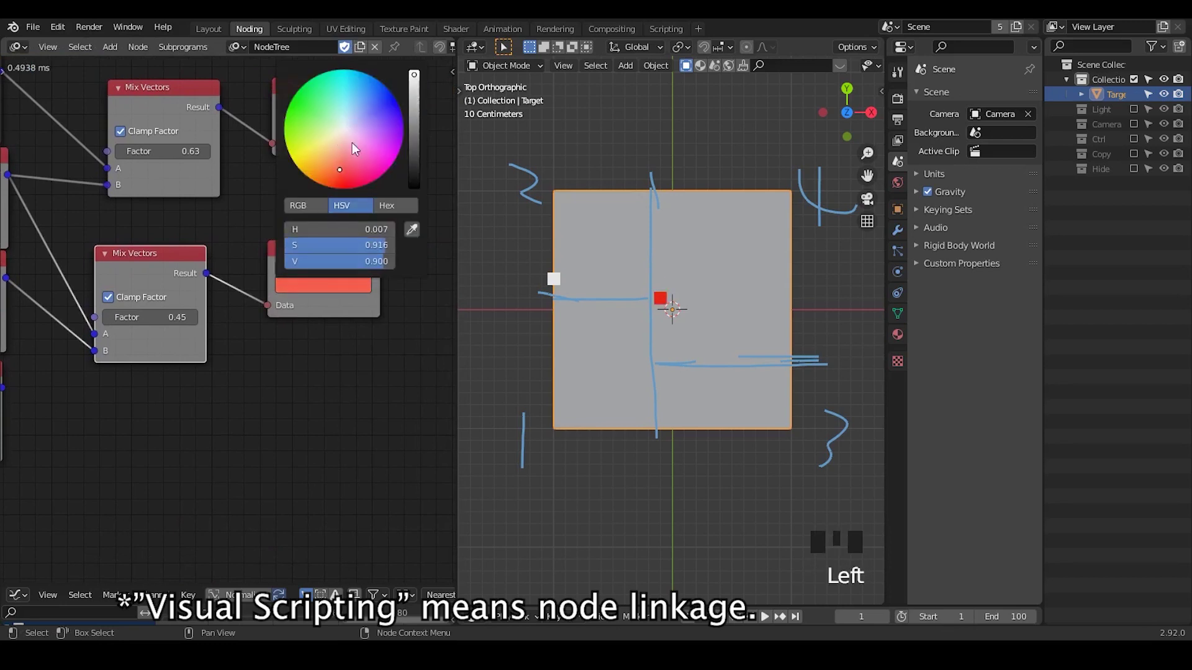
{"action": "middle_click_drag", "start_coordinate": [101, 332], "coordinate": [242, 329]}
Align the second Mix Vectors node under the first and space out the Index 2 and Index 3 Get List Element nodes
{"action": "left_click_drag", "start_coordinate": [295, 271], "coordinate": [309, 242]}
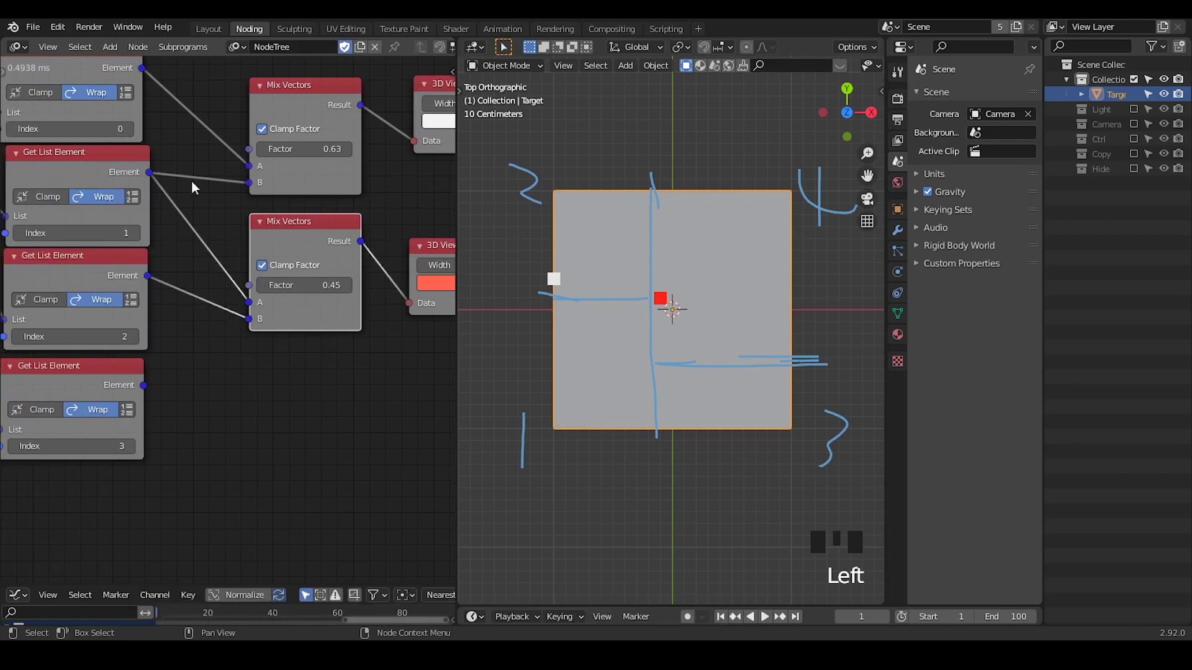
{"action": "left_click_drag", "start_coordinate": [102, 373], "coordinate": [100, 393]}
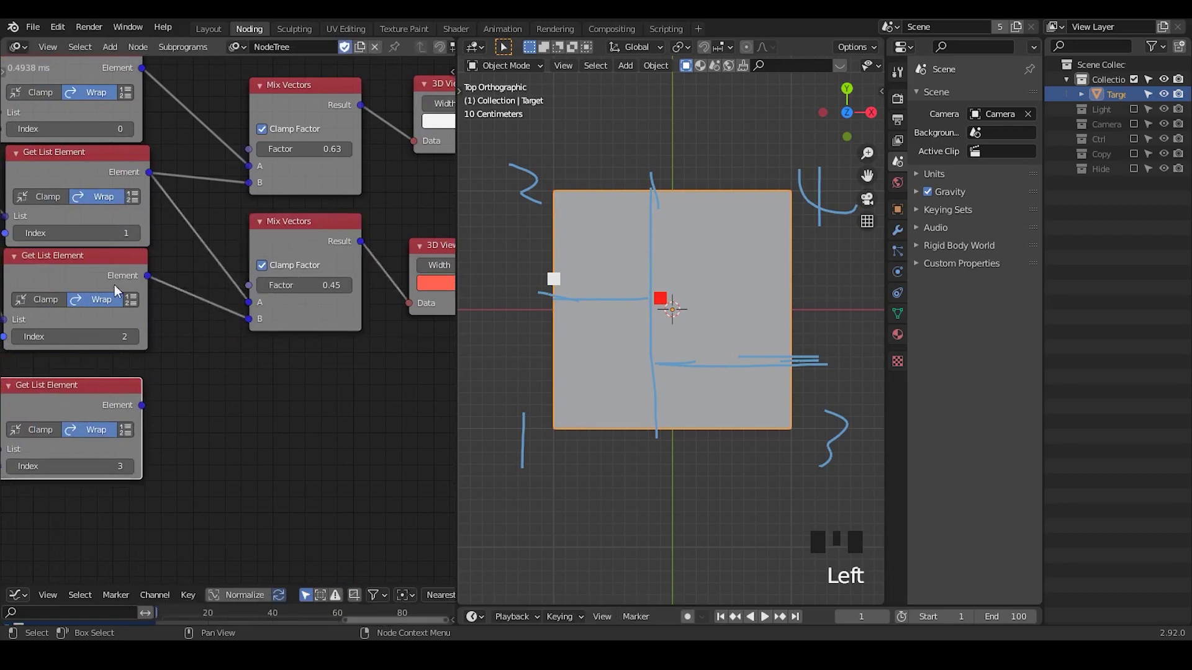
{"action": "left_click_drag", "start_coordinate": [114, 285], "coordinate": [114, 297]}
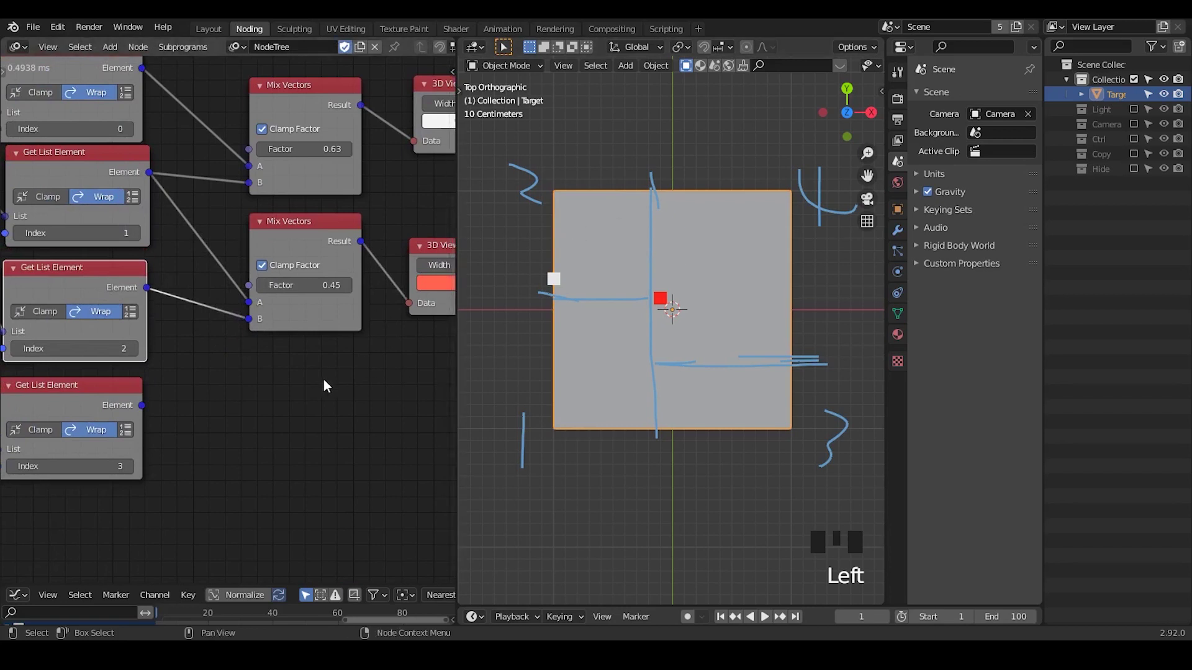
{"action": "middle_click_drag", "start_coordinate": [322, 346], "coordinate": [310, 353]}
Link the Index 3 element to the second Mix Vectors node's B input and set its Factor to 0.42
{"action": "mouse_move", "coordinate": [302, 293]}
{"action": "left_mouse_down"}
{"action": "mouse_move", "coordinate": [276, 293]}
{"action": "mouse_move", "coordinate": [293, 293]}
{"action": "left_mouse_up"}
{"action": "middle_click_drag", "start_coordinate": [255, 363], "coordinate": [298, 348]}
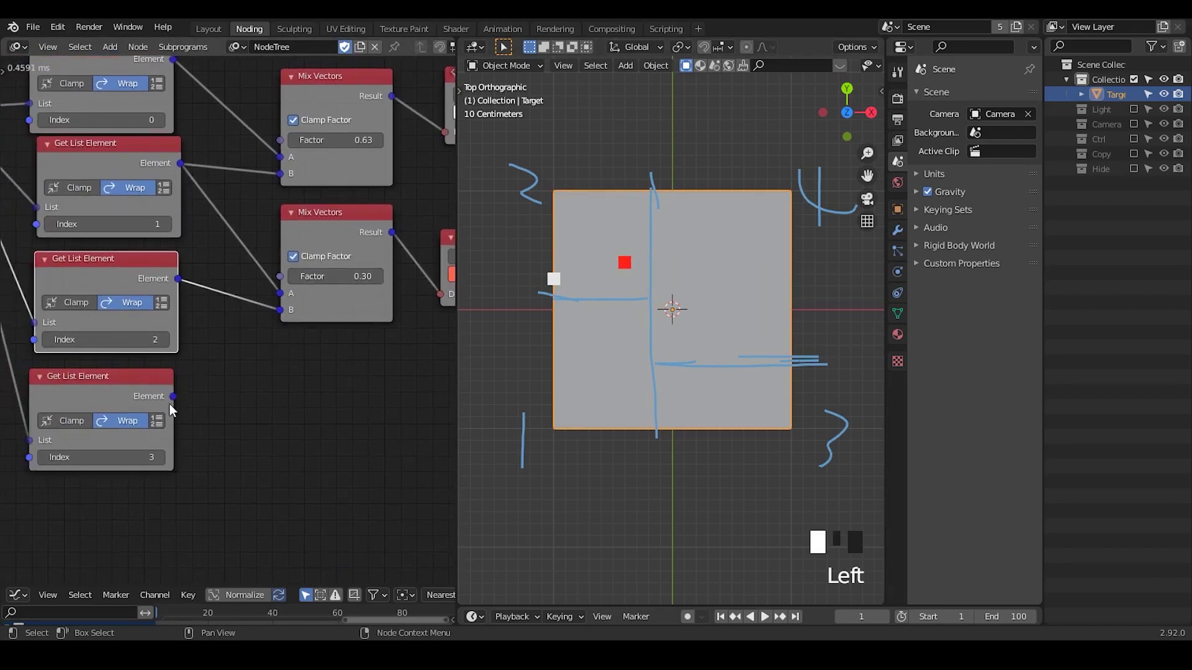
{"action": "left_click_drag", "start_coordinate": [172, 397], "coordinate": [283, 310]}
{"action": "mouse_move", "coordinate": [347, 271]}
{"action": "left_mouse_down"}
{"action": "mouse_move", "coordinate": [372, 271]}
{"action": "mouse_move", "coordinate": [353, 271]}
{"action": "left_mouse_up"}
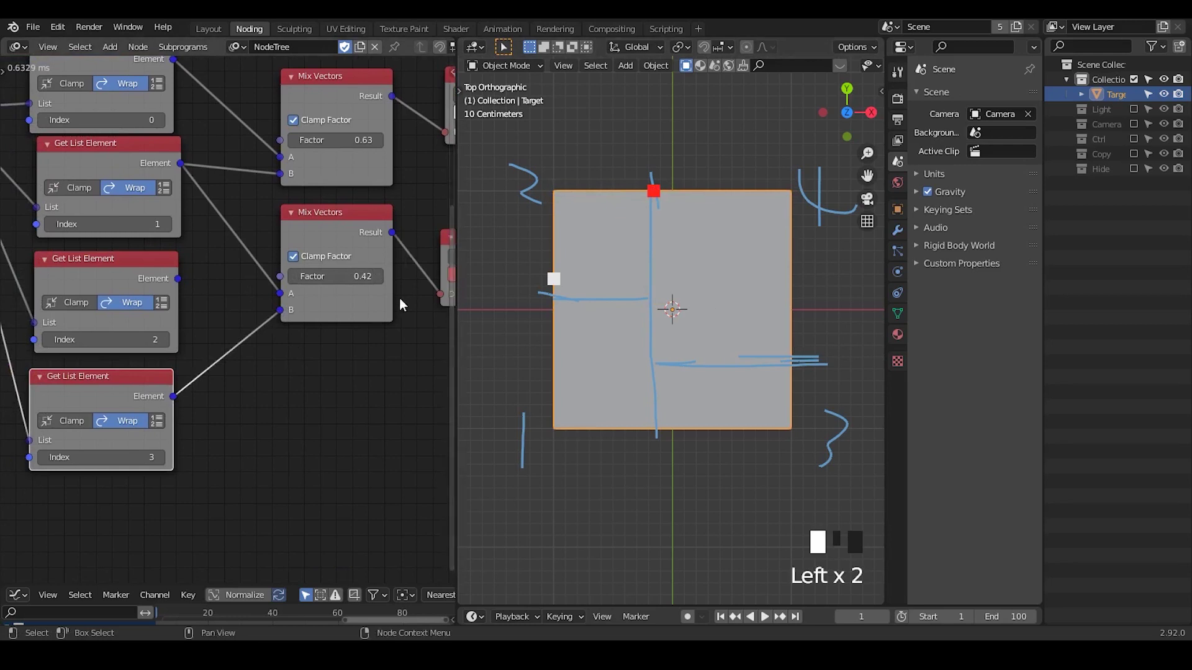
{"action": "middle_click_drag", "start_coordinate": [400, 297], "coordinate": [354, 289]}
Duplicate the second Mix Vectors node and the red 3D Viewer, placing each copy below its original
{"action": "left_click", "coordinate": [321, 227]}
{"action": "key", "text": "shift+d"}
{"action": "left_click", "coordinate": [311, 364]}
{"action": "middle_click_drag", "start_coordinate": [311, 364], "coordinate": [233, 362]}
{"action": "left_click", "coordinate": [350, 232]}
{"action": "key", "text": "shift+d"}
{"action": "left_click", "coordinate": [351, 342]}
{"action": "middle_click_drag", "start_coordinate": [351, 346], "coordinate": [434, 323]}
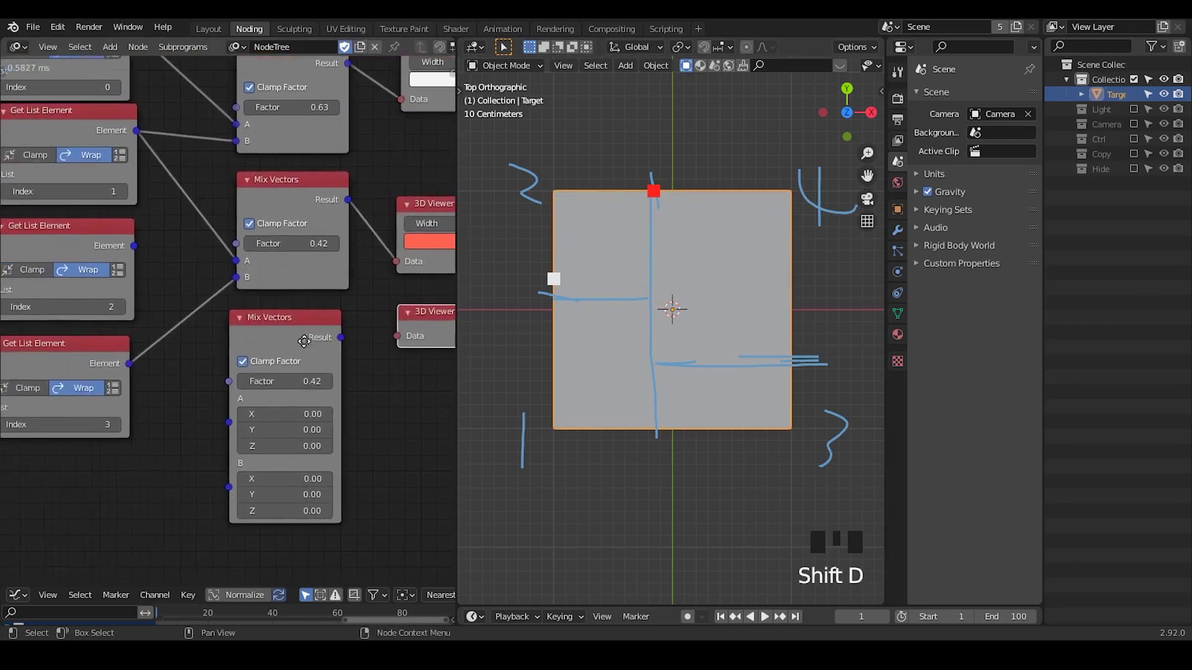
Link the Index 2 and Index 3 elements to the third Mix Vectors node's A and B, and its Result to the third 3D Viewer
{"action": "left_click_drag", "start_coordinate": [135, 244], "coordinate": [166, 362]}
{"action": "middle_click_drag", "start_coordinate": [196, 374], "coordinate": [244, 399]}
{"action": "left_click_drag", "start_coordinate": [182, 270], "coordinate": [277, 445]}
{"action": "left_click_drag", "start_coordinate": [178, 387], "coordinate": [272, 463]}
{"action": "middle_click_drag", "start_coordinate": [258, 447], "coordinate": [139, 428]}
{"action": "left_click_drag", "start_coordinate": [270, 343], "coordinate": [333, 344]}
{"action": "mouse_move", "coordinate": [299, 374]}
{"action": "middle_mouse_down"}
{"action": "mouse_move", "coordinate": [369, 348]}
{"action": "mouse_move", "coordinate": [332, 340]}
{"action": "middle_mouse_up"}
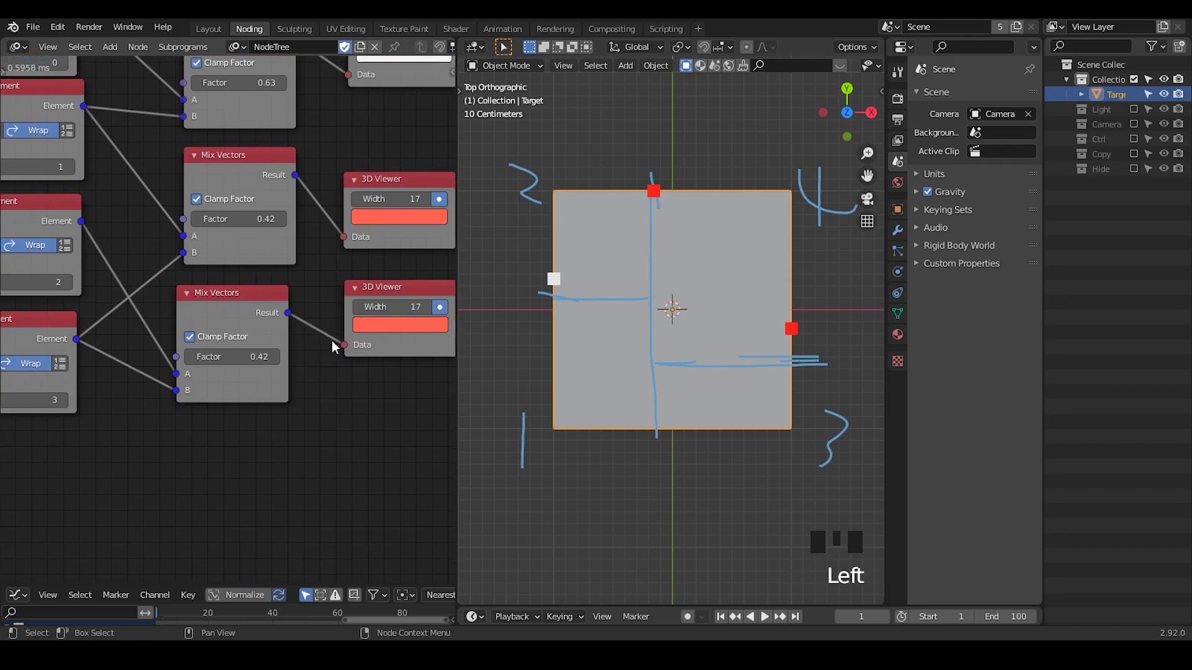
Set the third 3D Viewer's display color to green with H 0.325, S 1.000, V 1.000
{"action": "left_click", "coordinate": [383, 326]}
{"action": "left_click", "coordinate": [363, 154]}
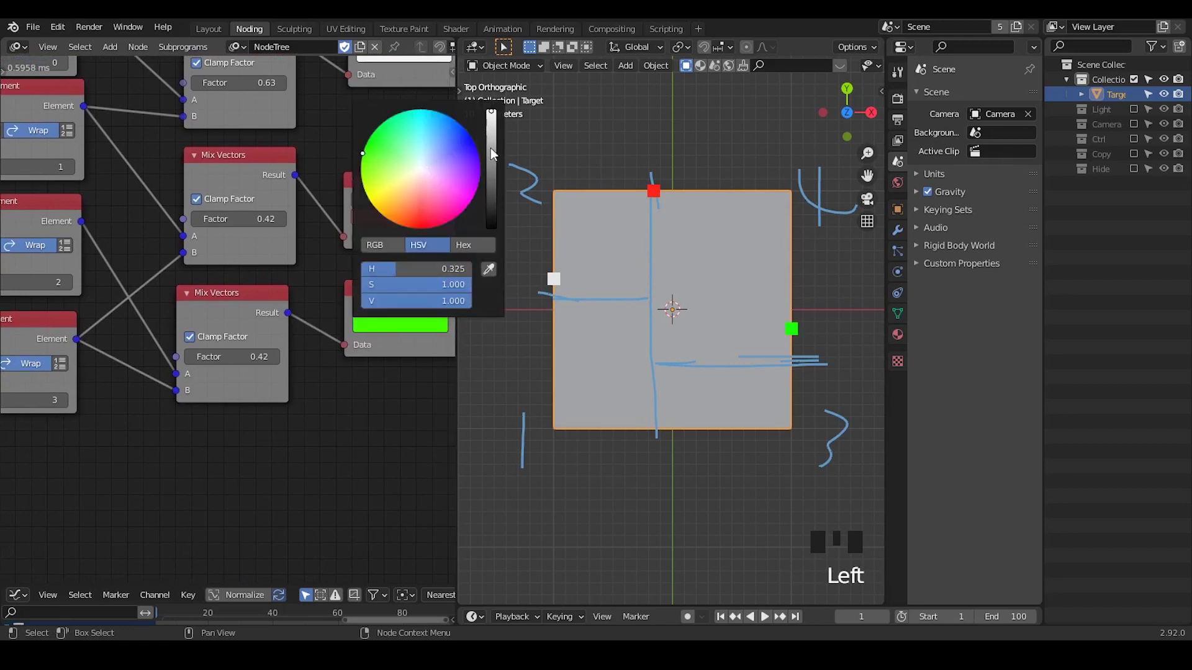
{"action": "middle_click_drag", "start_coordinate": [314, 230], "coordinate": [297, 389]}
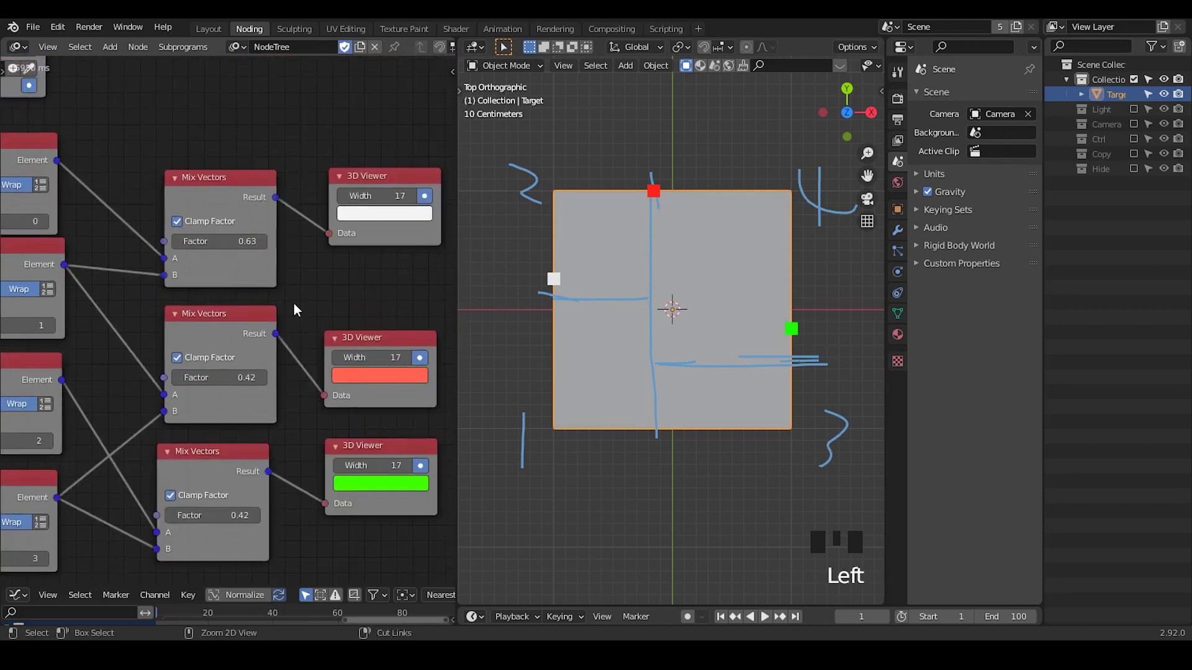
Line up the three Mix Vectors nodes in a column beside the Get List Element nodes and shift the red 3D Viewer
{"action": "scroll", "coordinate": [293, 303], "scroll_direction": "down", "scroll_amount": 4}
{"action": "middle_click_drag", "start_coordinate": [327, 325], "coordinate": [374, 281]}
{"action": "left_click_drag", "start_coordinate": [292, 379], "coordinate": [283, 416]}
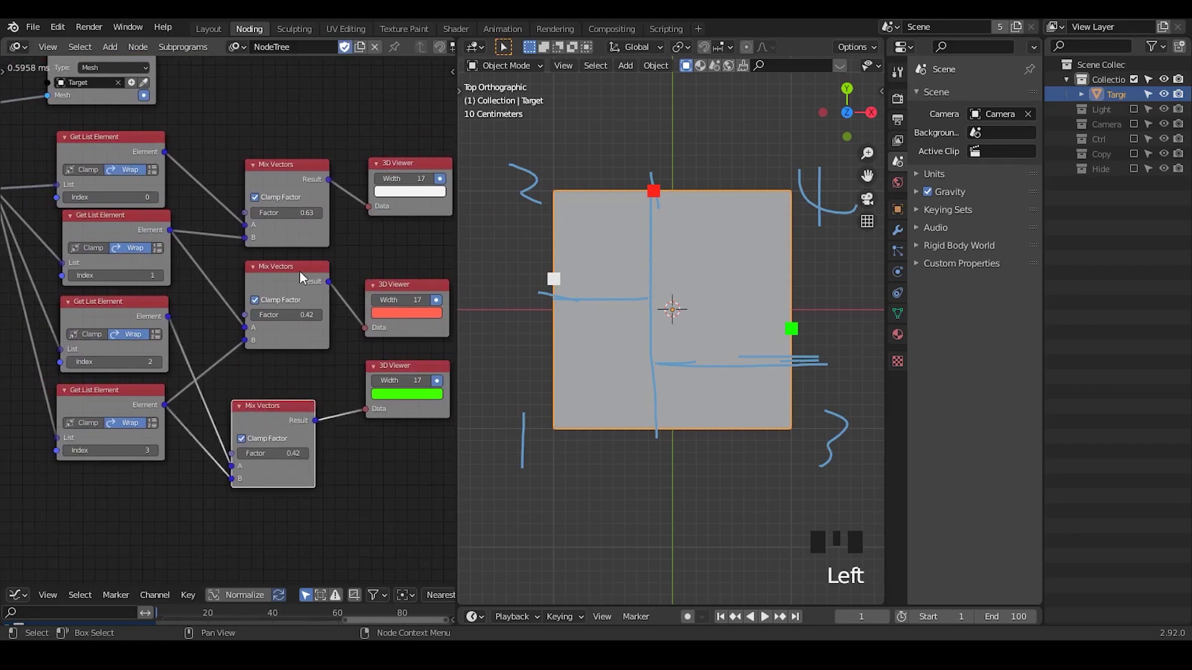
{"action": "left_click_drag", "start_coordinate": [301, 275], "coordinate": [280, 274]}
{"action": "middle_click_drag", "start_coordinate": [295, 291], "coordinate": [220, 292]}
{"action": "left_click_drag", "start_coordinate": [308, 284], "coordinate": [318, 256]}
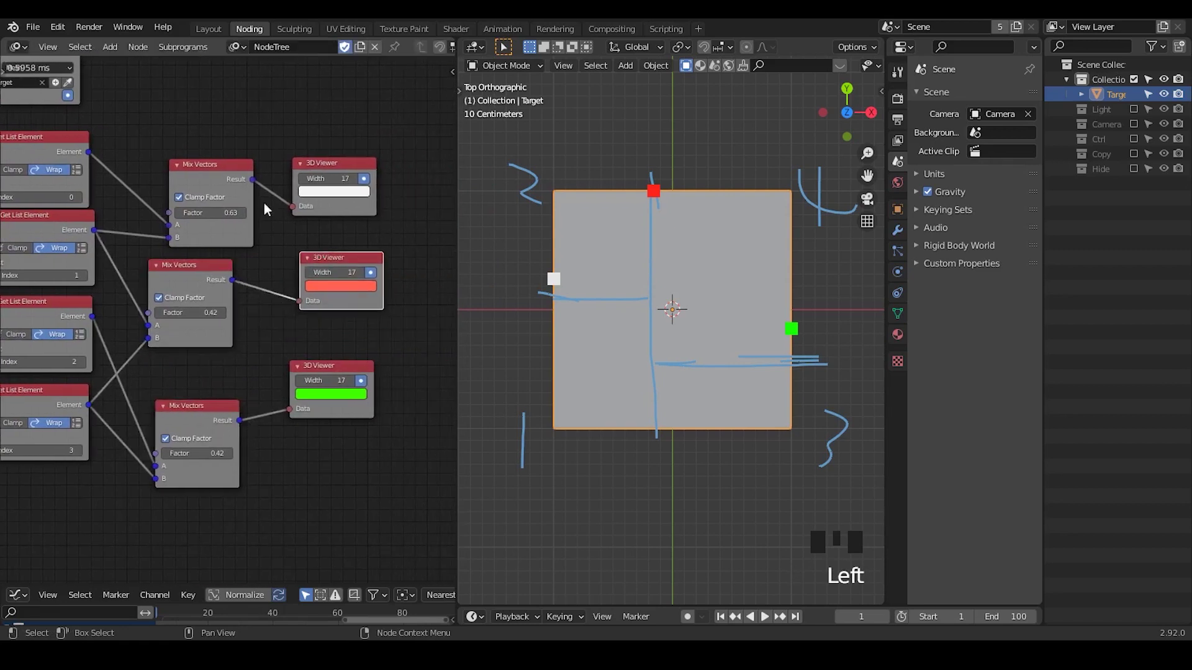
{"action": "left_click_drag", "start_coordinate": [215, 171], "coordinate": [194, 160]}
Spread the three 3D Viewer nodes away from the Mix Vectors column and align the third Mix Vectors node with the others
{"action": "left_click_drag", "start_coordinate": [351, 163], "coordinate": [360, 72]}
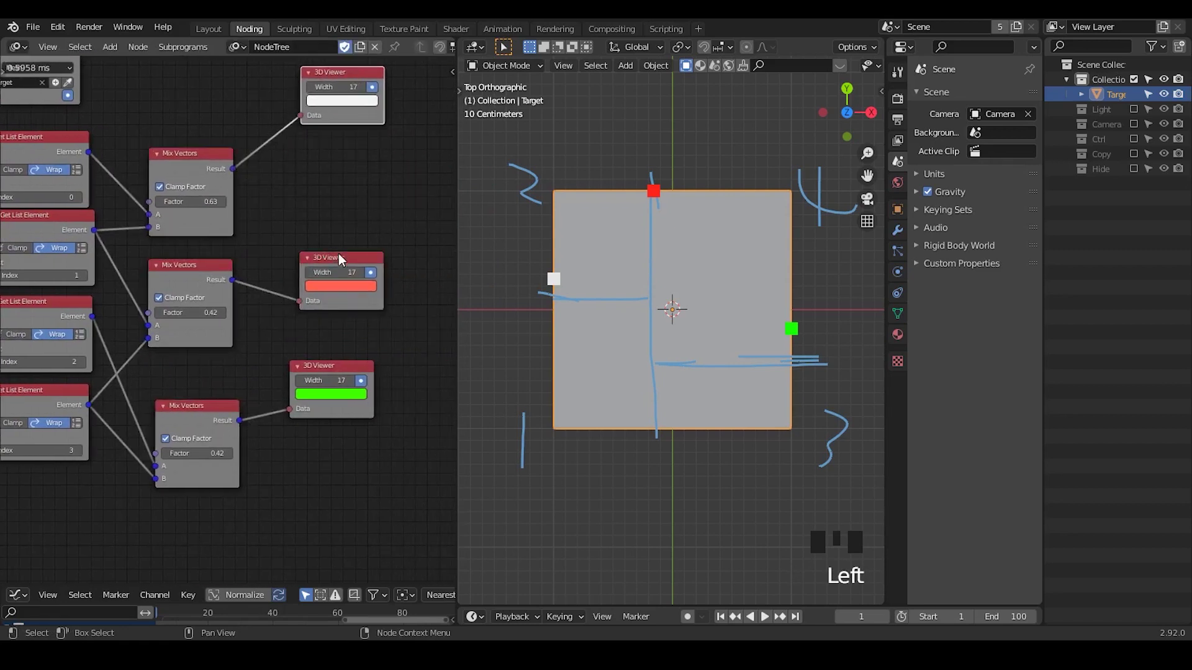
{"action": "left_click", "coordinate": [335, 262]}
{"action": "left_click_drag", "start_coordinate": [339, 269], "coordinate": [369, 280]}
{"action": "scroll", "coordinate": [278, 264], "scroll_direction": "up", "scroll_amount": 1}
{"action": "middle_click_drag", "start_coordinate": [277, 265], "coordinate": [304, 250]}
{"action": "left_click_drag", "start_coordinate": [363, 362], "coordinate": [378, 396]}
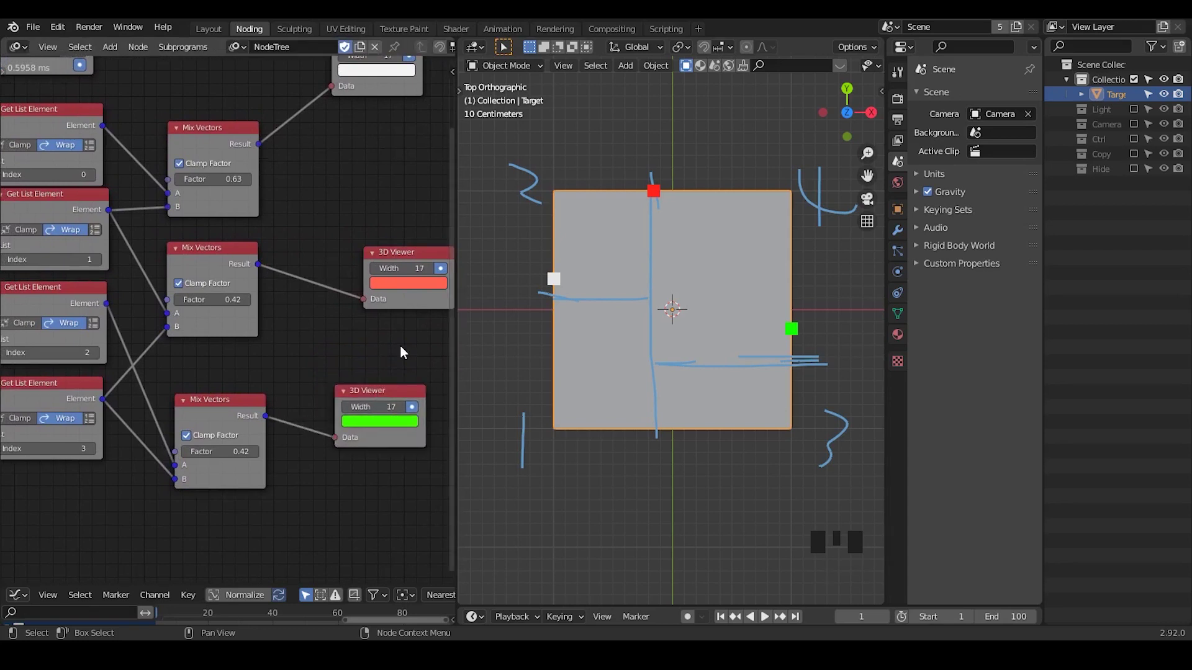
{"action": "middle_click_drag", "start_coordinate": [309, 356], "coordinate": [327, 345]}
{"action": "left_click", "coordinate": [259, 397]}
{"action": "left_click_drag", "start_coordinate": [258, 393], "coordinate": [255, 376]}
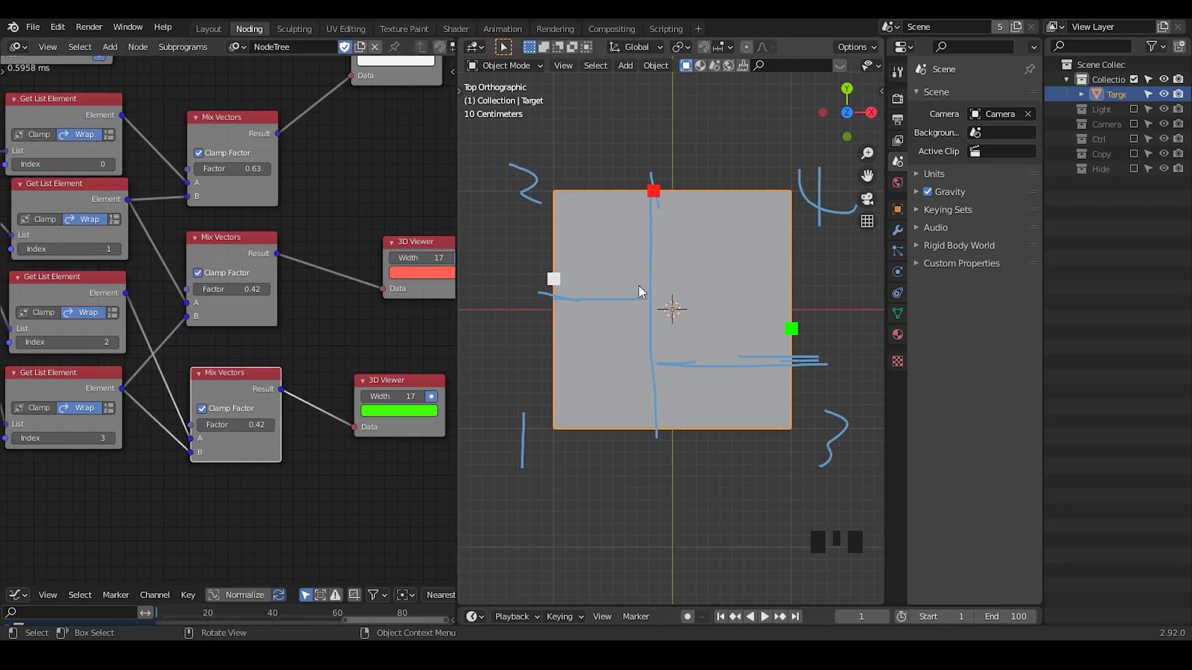
Annotate crosses in the viewport where the two horizontal division lines meet the vertical division line on the plane
{"action": "left_click_drag", "start_coordinate": [639, 283], "coordinate": [665, 305]}
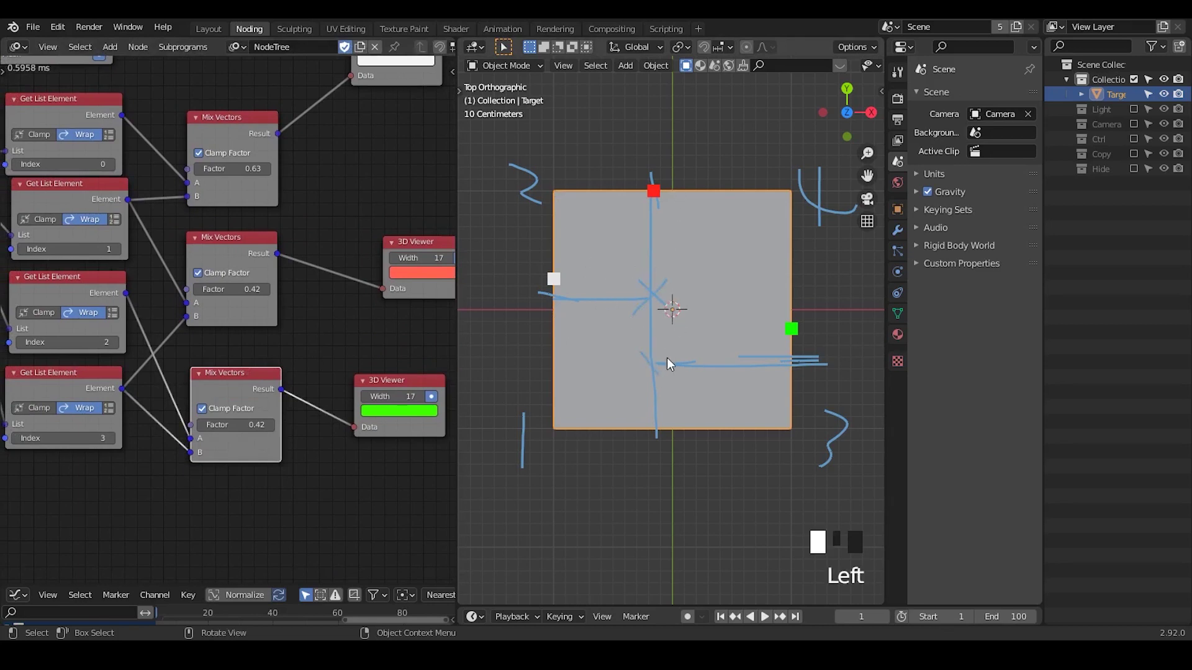
{"action": "middle_click_drag", "start_coordinate": [372, 255], "coordinate": [304, 271]}
{"action": "middle_click_drag", "start_coordinate": [286, 208], "coordinate": [337, 221]}
Move the first Mix Vectors node slightly up and bring the red 3D Viewer closer to its Mix Vectors node
{"action": "left_click_drag", "start_coordinate": [230, 161], "coordinate": [230, 144]}
{"action": "middle_click_drag", "start_coordinate": [355, 148], "coordinate": [339, 186]}
{"action": "left_click_drag", "start_coordinate": [380, 299], "coordinate": [342, 299]}
{"action": "middle_click_drag", "start_coordinate": [342, 299], "coordinate": [413, 292]}
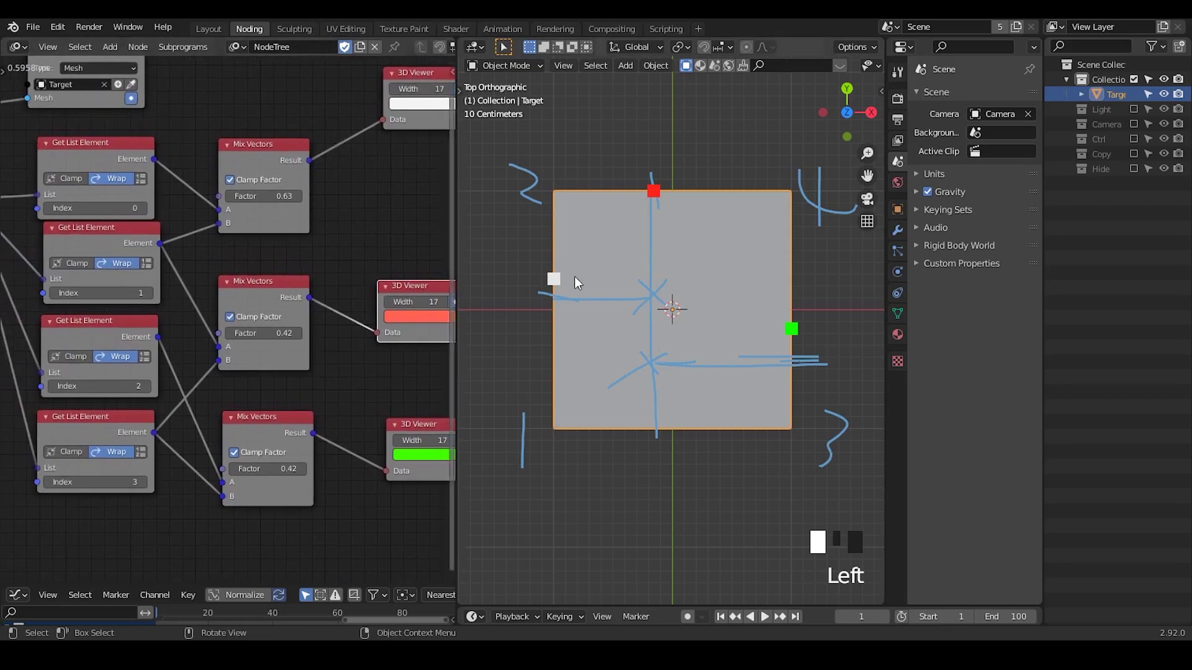
Add a Separate Vector node, duplicate it below, and move the red 3D Viewer clear of the copy
{"action": "middle_click_drag", "start_coordinate": [328, 155], "coordinate": [269, 179]}
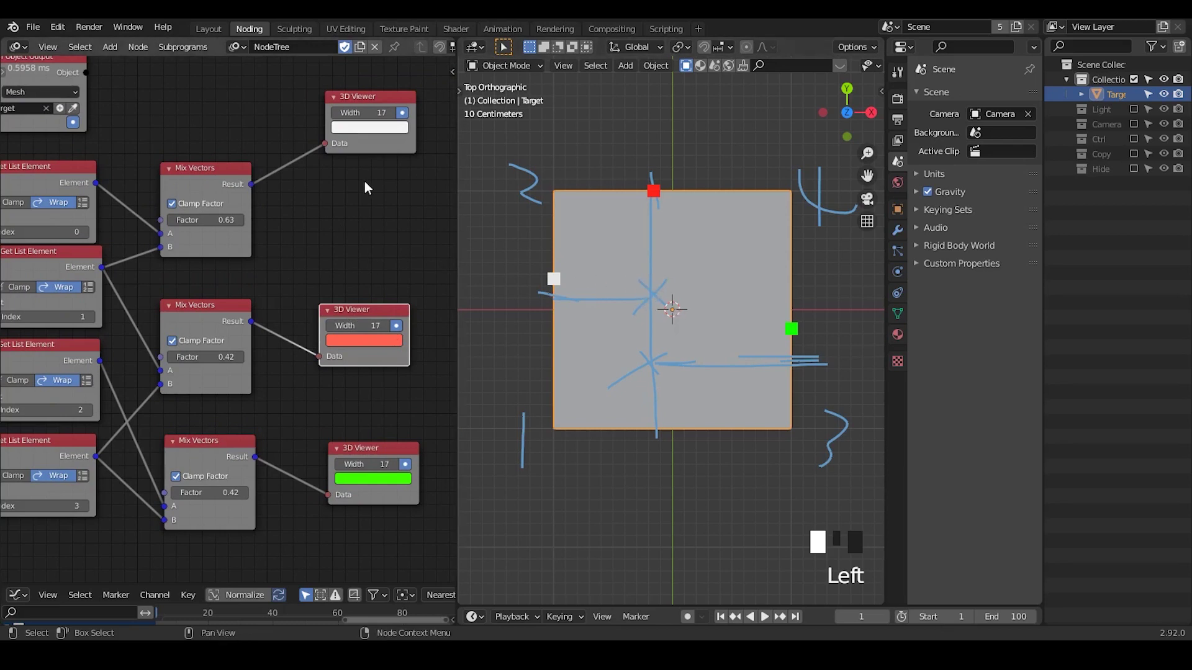
{"action": "key", "text": "ctrl+a"}
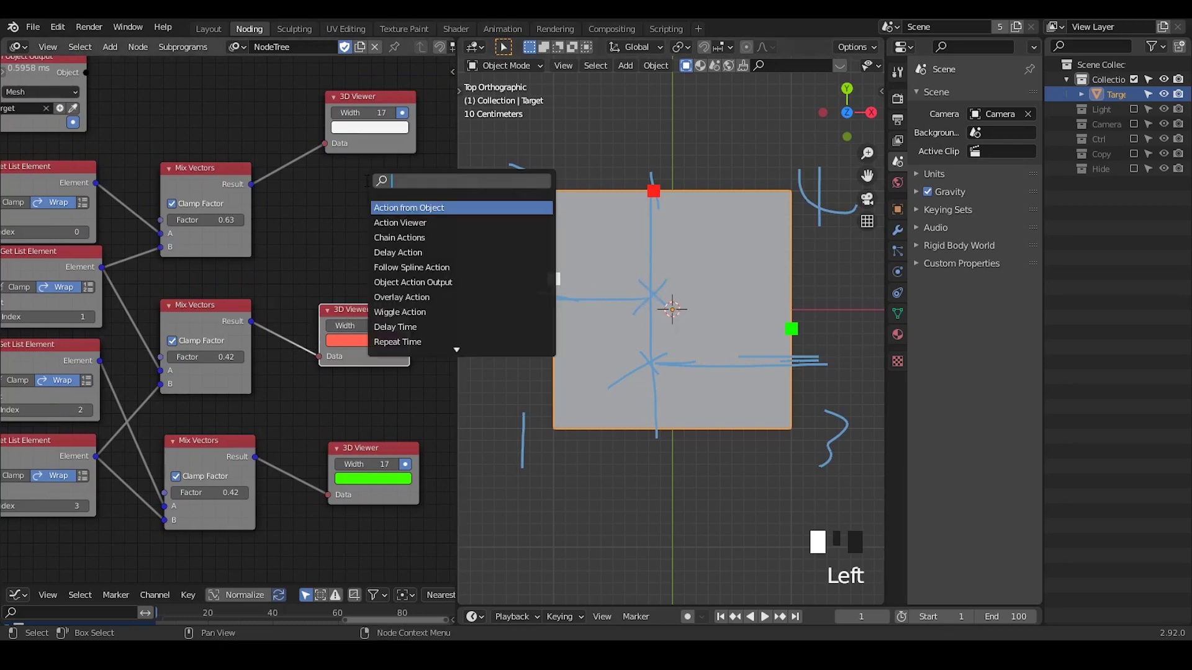
{"action": "type", "text": "separate v"}
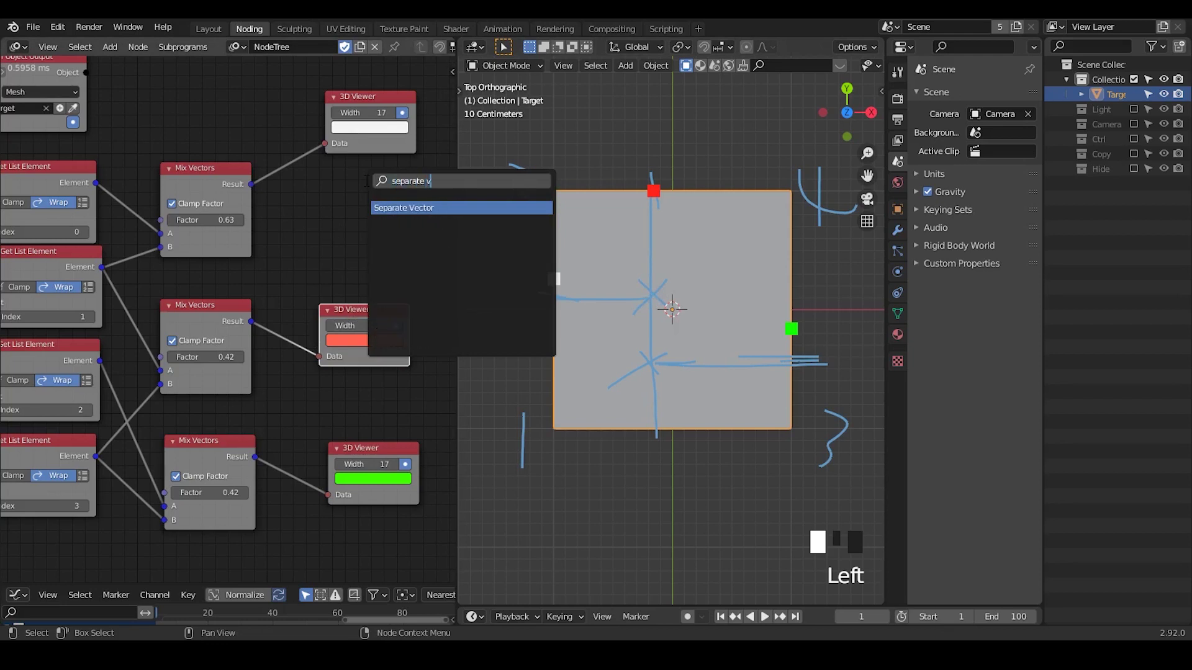
{"action": "type", "text": "e"}
{"action": "key", "text": "Return"}
{"action": "left_click", "coordinate": [334, 182]}
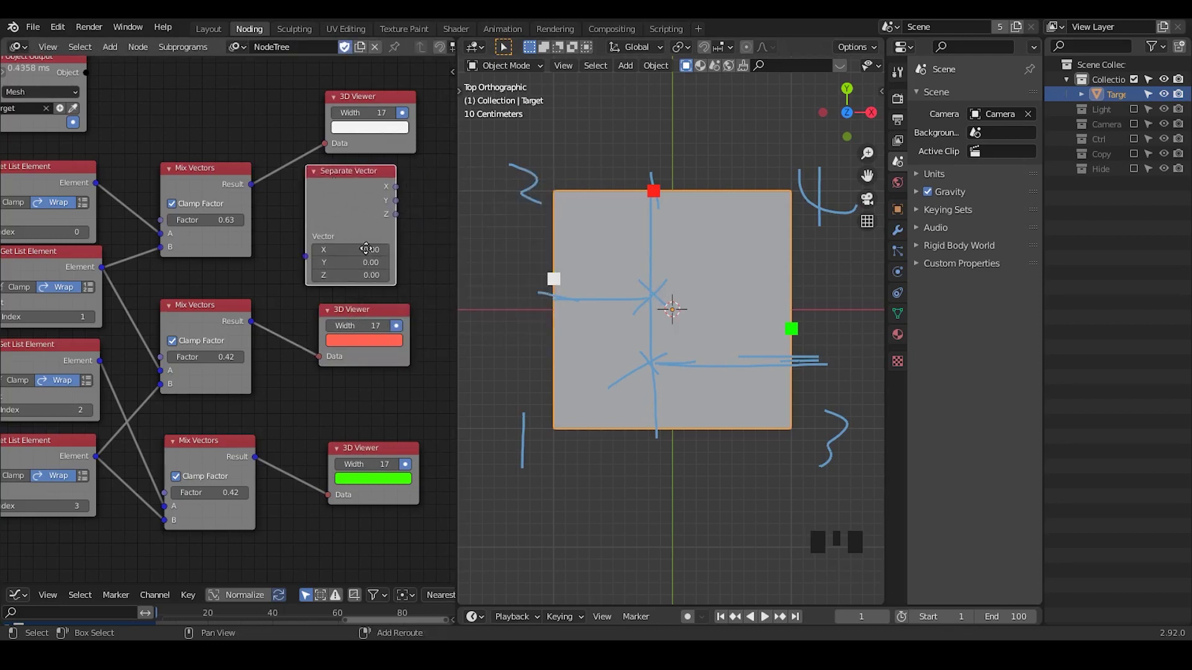
{"action": "key", "text": "shift+d"}
{"action": "middle_click_drag", "start_coordinate": [401, 259], "coordinate": [312, 210]}
{"action": "left_click_drag", "start_coordinate": [255, 261], "coordinate": [322, 329]}
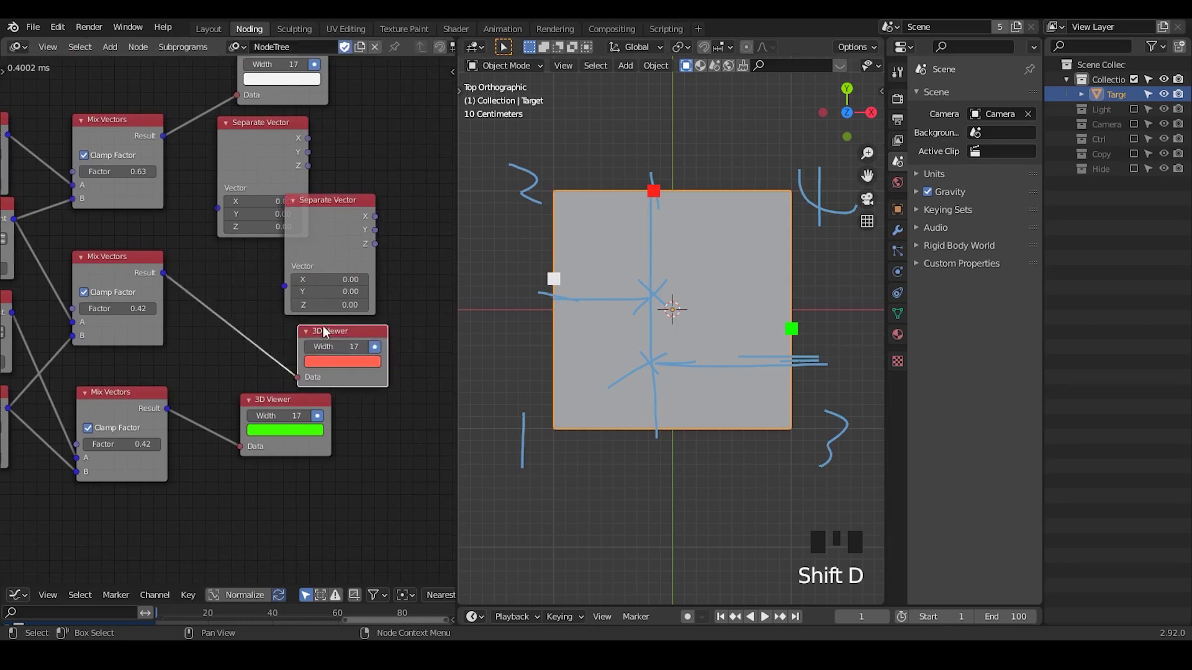
{"action": "middle_click_drag", "start_coordinate": [273, 247], "coordinate": [315, 314]}
Link the first and second Mix Vectors Results to the two Separate Vector nodes' Vector inputs and stack those nodes neatly
{"action": "left_click_drag", "start_coordinate": [205, 202], "coordinate": [265, 271]}
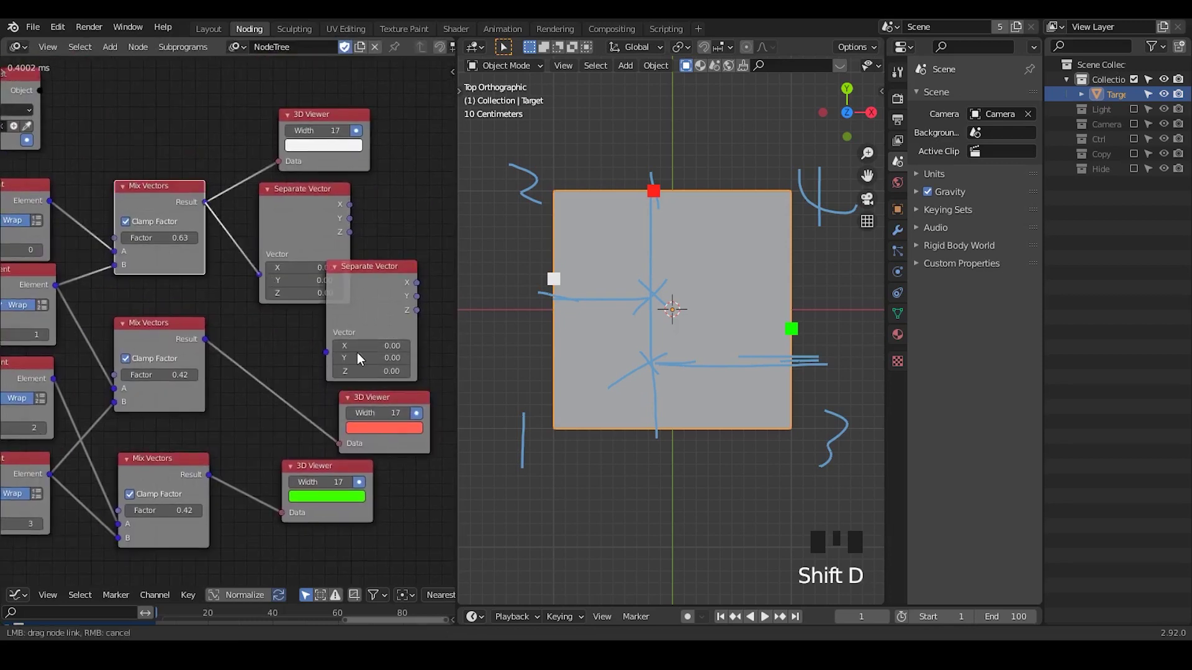
{"action": "left_click_drag", "start_coordinate": [204, 339], "coordinate": [324, 354]}
{"action": "left_click_drag", "start_coordinate": [379, 277], "coordinate": [312, 299]}
{"action": "middle_click_drag", "start_coordinate": [350, 293], "coordinate": [283, 294]}
Add a Combine Vector node beside the two Separate Vector nodes
{"action": "key", "text": "ctrl+a"}
{"action": "type", "text": "combine x"}
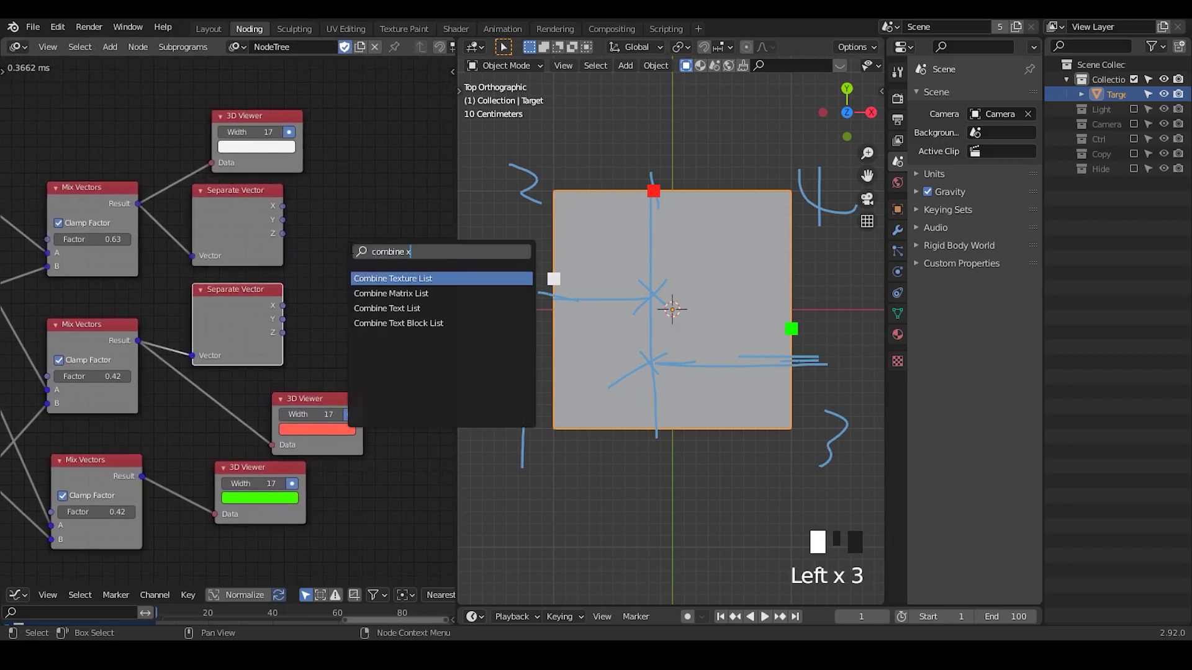
{"action": "key", "text": "BackSpace"}
{"action": "type", "text": "ve"}
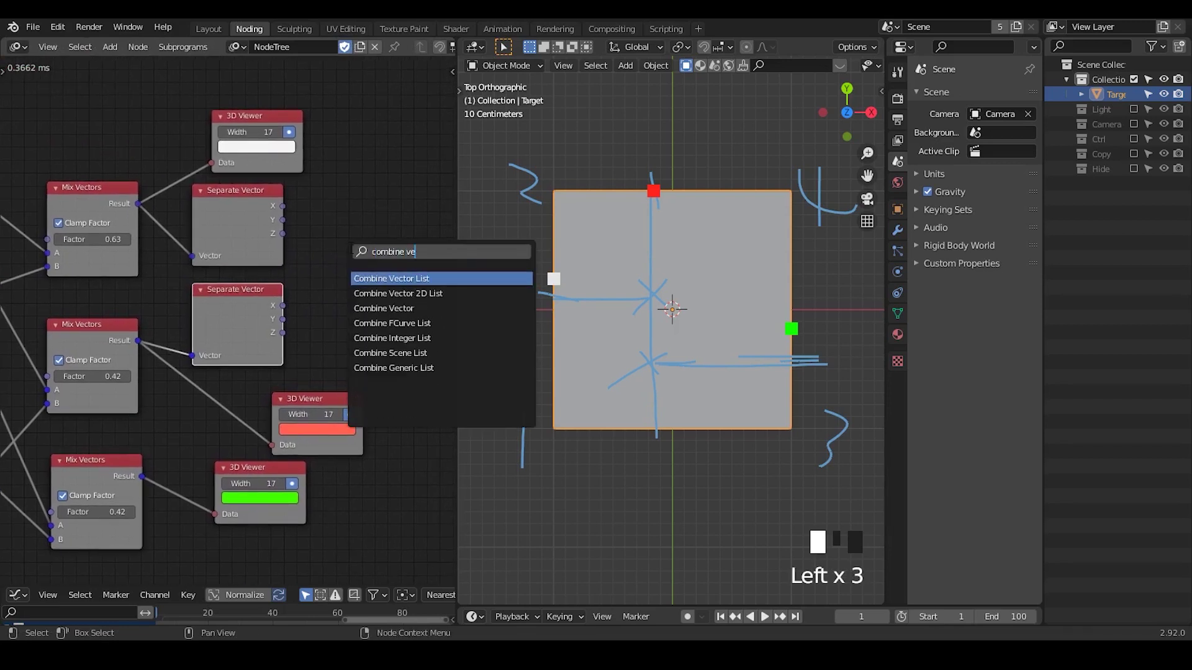
{"action": "key", "text": "Down"}
{"action": "key", "text": "Down"}
{"action": "key", "text": "Return"}
{"action": "left_click", "coordinate": [350, 249]}
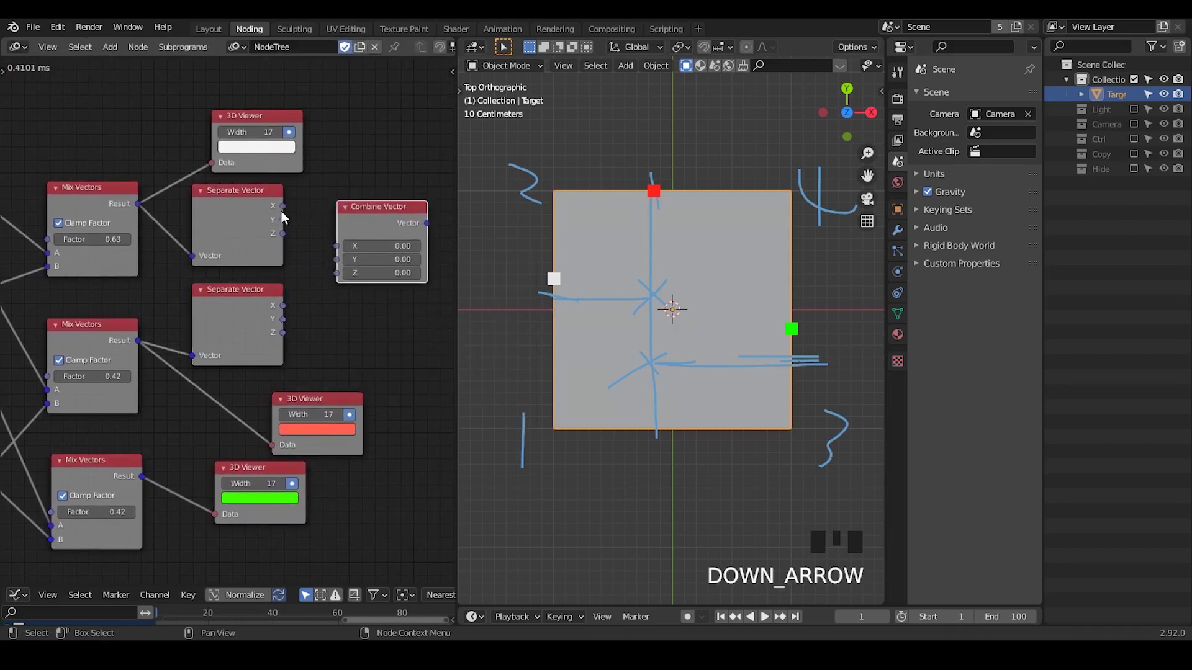
Link the first Separate Vector's X and the second one's Y to the Combine Vector's X and Y inputs
{"action": "left_click_drag", "start_coordinate": [282, 206], "coordinate": [338, 246]}
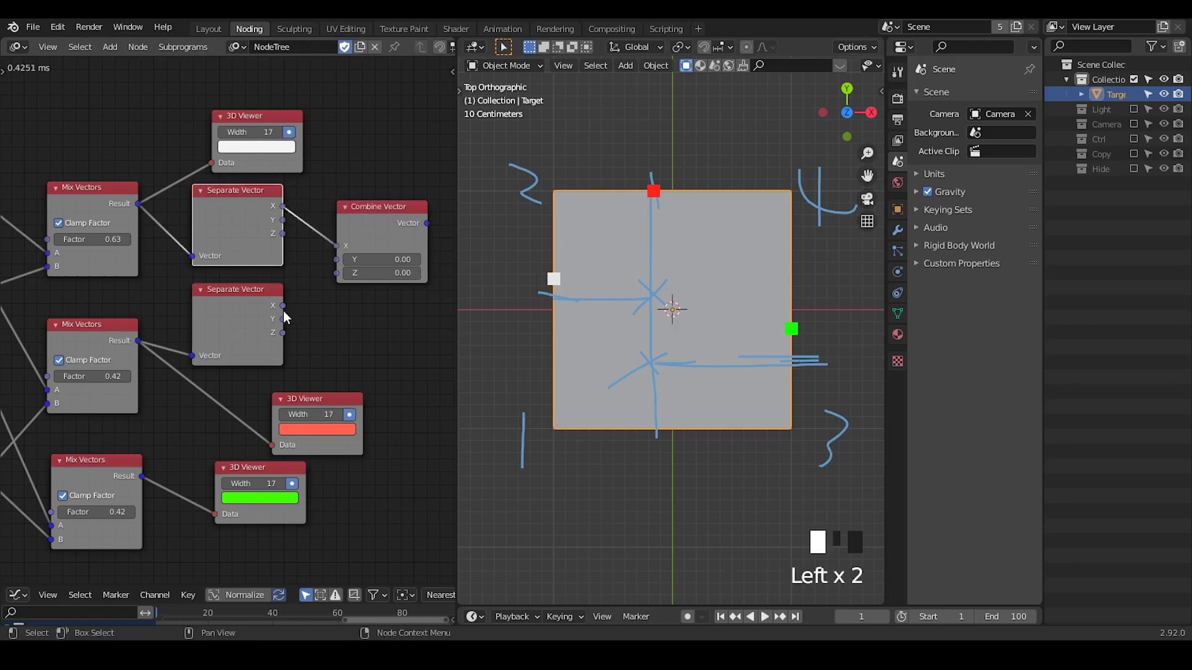
{"action": "left_click_drag", "start_coordinate": [283, 319], "coordinate": [342, 259]}
Duplicate the red 3D Viewer and link the Combine Vector node's Vector output to the copy's Data input
{"action": "left_click_drag", "start_coordinate": [315, 398], "coordinate": [225, 389]}
{"action": "key", "text": "shift+d"}
{"action": "left_click", "coordinate": [385, 289]}
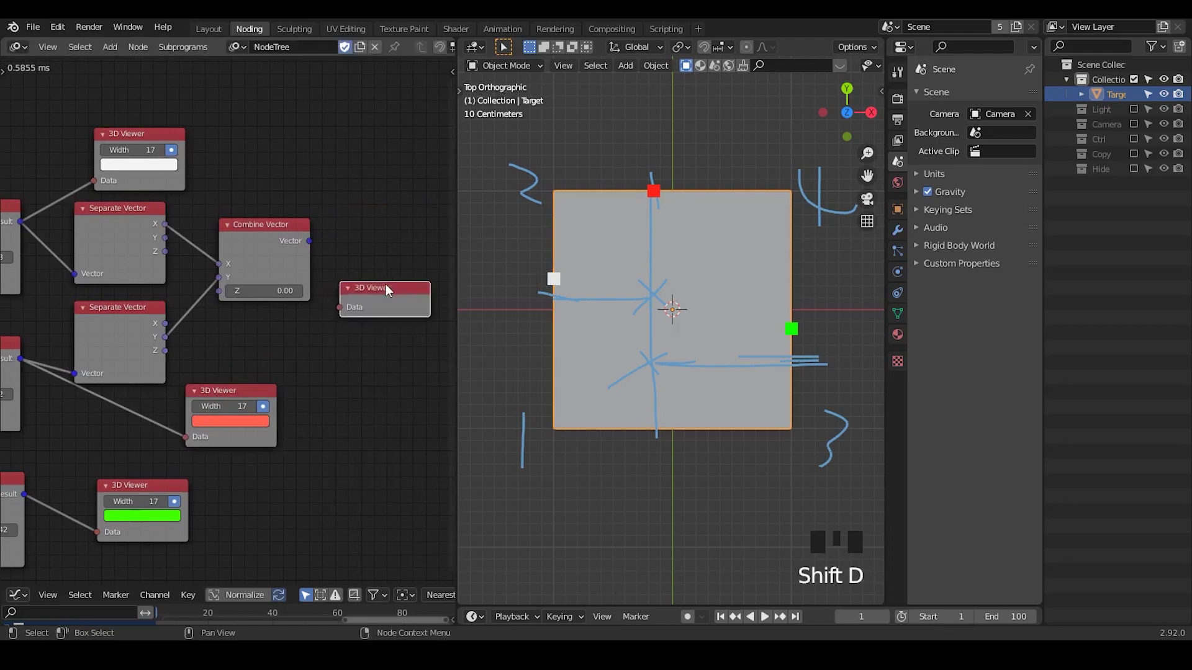
{"action": "mouse_move", "coordinate": [309, 241]}
{"action": "left_mouse_down"}
{"action": "mouse_move", "coordinate": [340, 306]}
{"action": "mouse_move", "coordinate": [368, 255]}
{"action": "left_mouse_up"}
{"action": "middle_click_drag", "start_coordinate": [250, 341], "coordinate": [357, 326]}
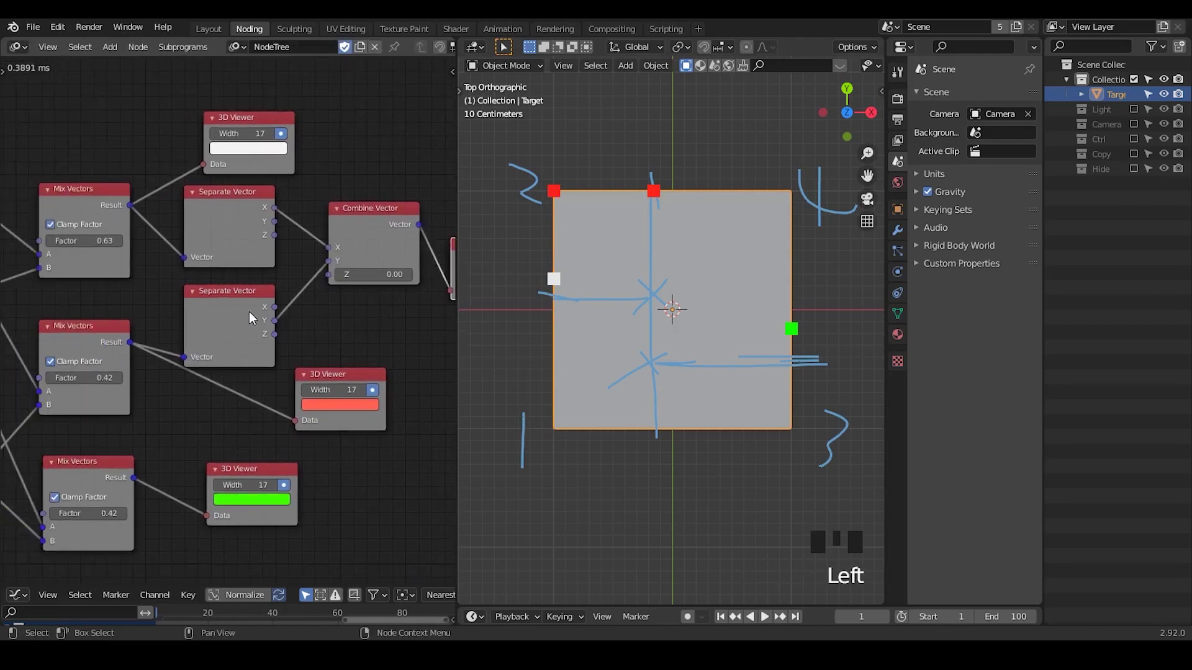
Rewire the Combine Vector node to take X from the second Separate Vector and Y from the first
{"action": "left_click_drag", "start_coordinate": [250, 311], "coordinate": [258, 299]}
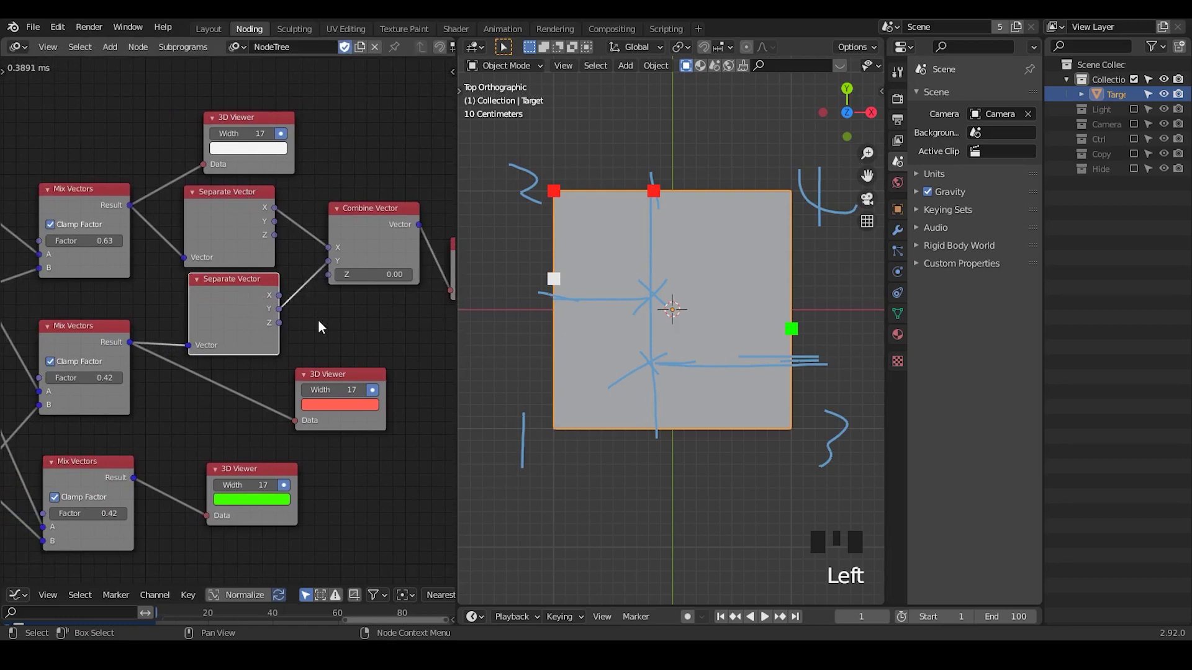
{"action": "middle_click_drag", "start_coordinate": [318, 321], "coordinate": [294, 326]}
{"action": "left_click_drag", "start_coordinate": [308, 268], "coordinate": [302, 273]}
{"action": "mouse_move", "coordinate": [258, 239]}
{"action": "left_mouse_down"}
{"action": "mouse_move", "coordinate": [308, 253]}
{"action": "mouse_move", "coordinate": [303, 266]}
{"action": "mouse_move", "coordinate": [255, 235]}
{"action": "mouse_move", "coordinate": [304, 267]}
{"action": "left_mouse_up"}
{"action": "left_click_drag", "start_coordinate": [253, 301], "coordinate": [304, 255]}
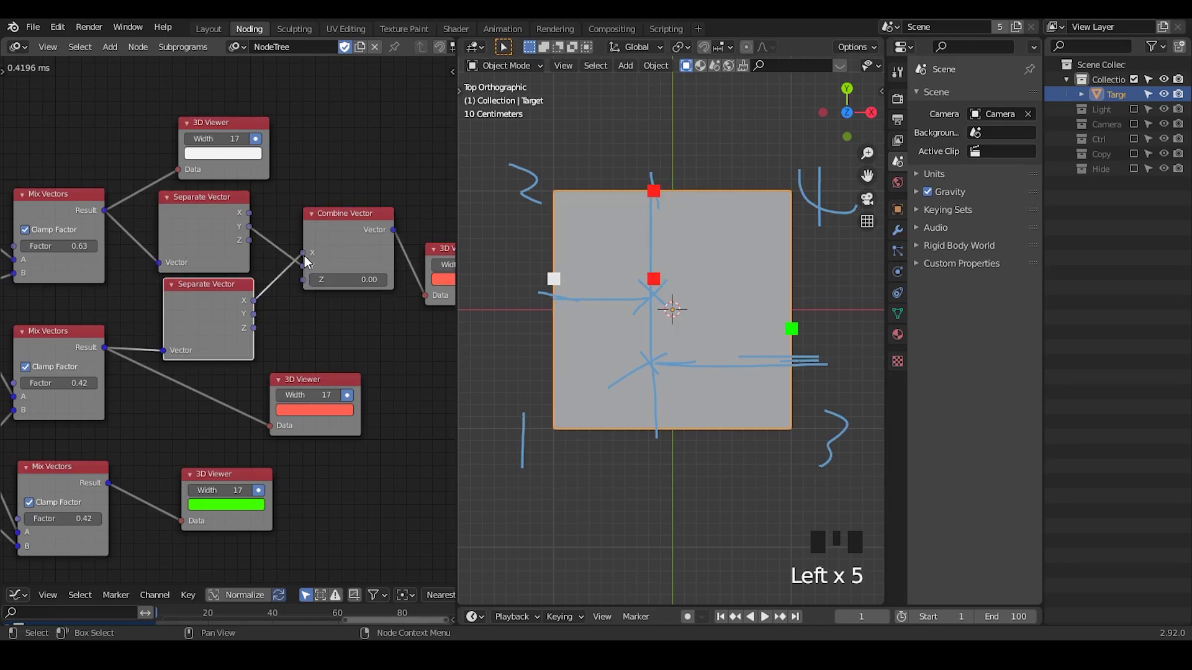
{"action": "middle_click_drag", "start_coordinate": [348, 328], "coordinate": [282, 326]}
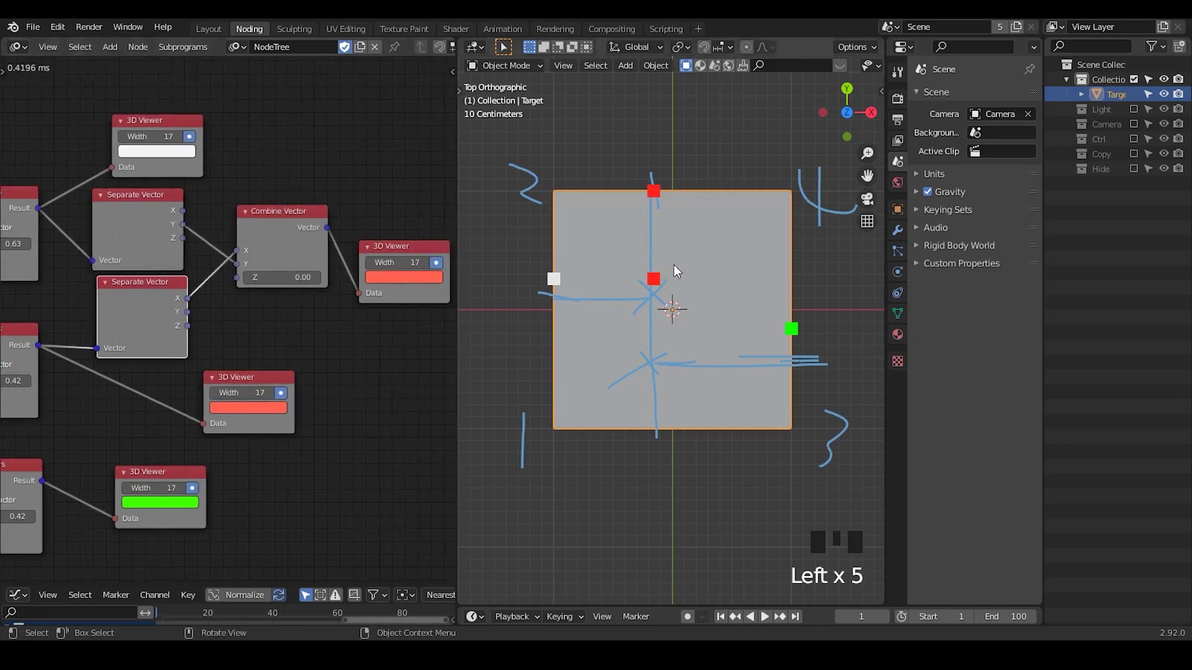
Change the display colour of the 3D Viewer fed by the Combine Vector node to blue
{"action": "left_click", "coordinate": [396, 277]}
{"action": "left_click_drag", "start_coordinate": [419, 170], "coordinate": [445, 108]}
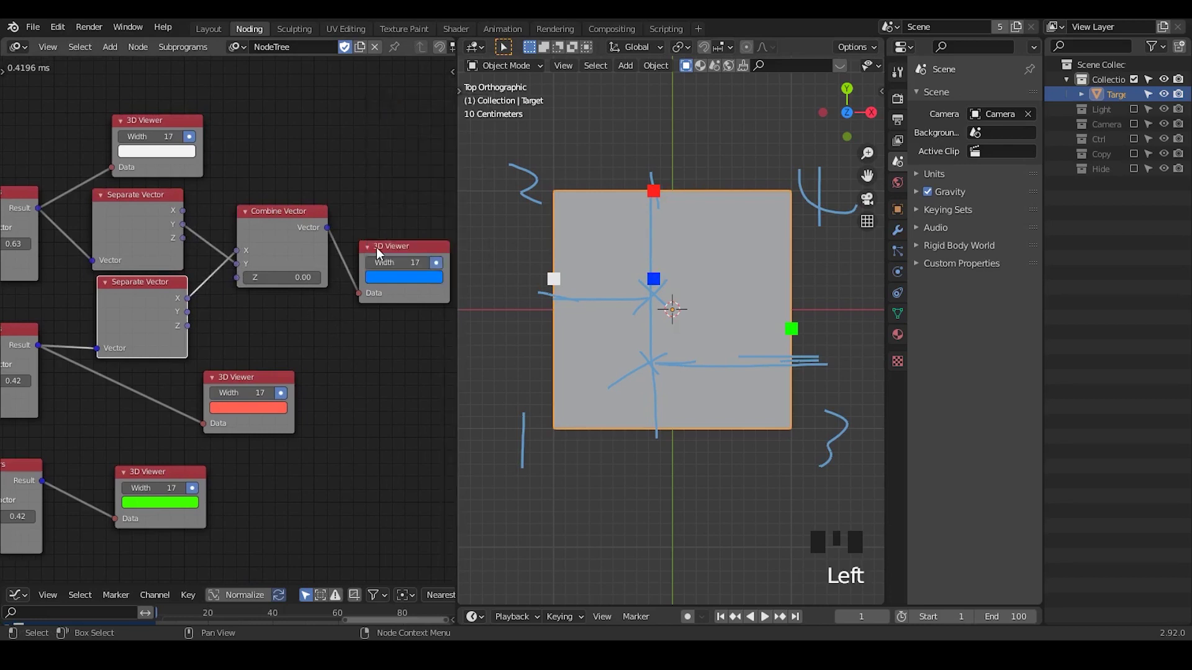
{"action": "left_click_drag", "start_coordinate": [377, 248], "coordinate": [375, 236]}
Collapse the red and green 3D Viewers and place them below the Combine Vector node
{"action": "middle_click_drag", "start_coordinate": [278, 372], "coordinate": [359, 304]}
{"action": "left_click_drag", "start_coordinate": [335, 315], "coordinate": [346, 259]}
{"action": "left_click", "coordinate": [281, 278]}
{"action": "left_click", "coordinate": [241, 232]}
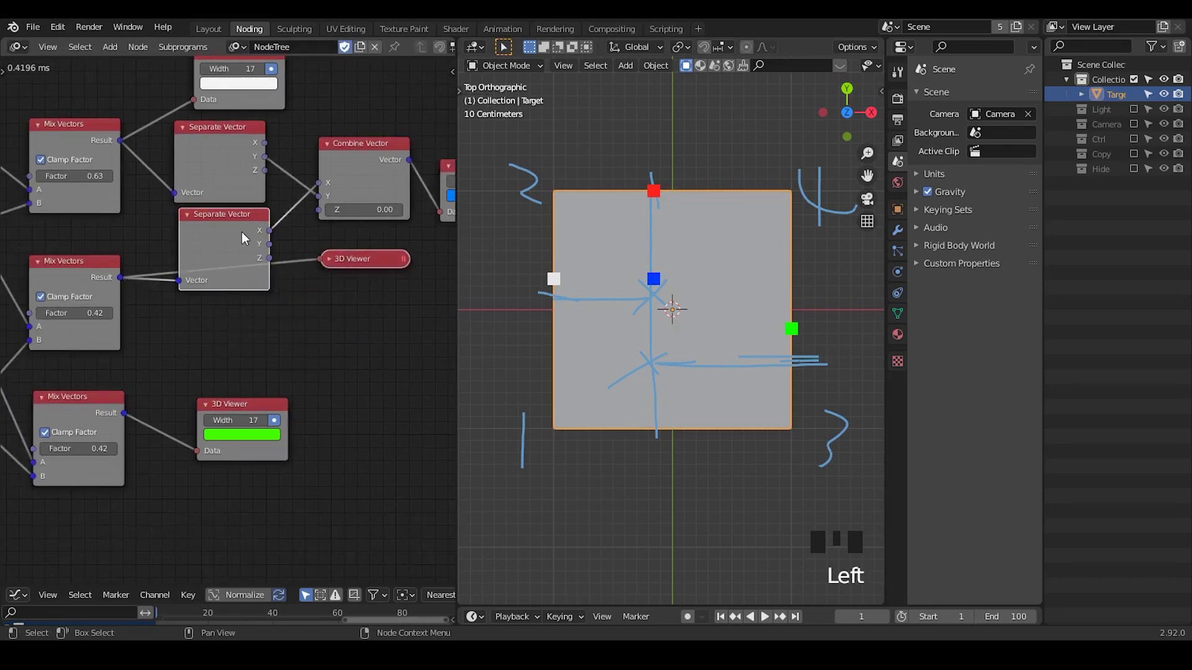
{"action": "left_click", "coordinate": [206, 404]}
{"action": "left_click_drag", "start_coordinate": [218, 404], "coordinate": [348, 300]}
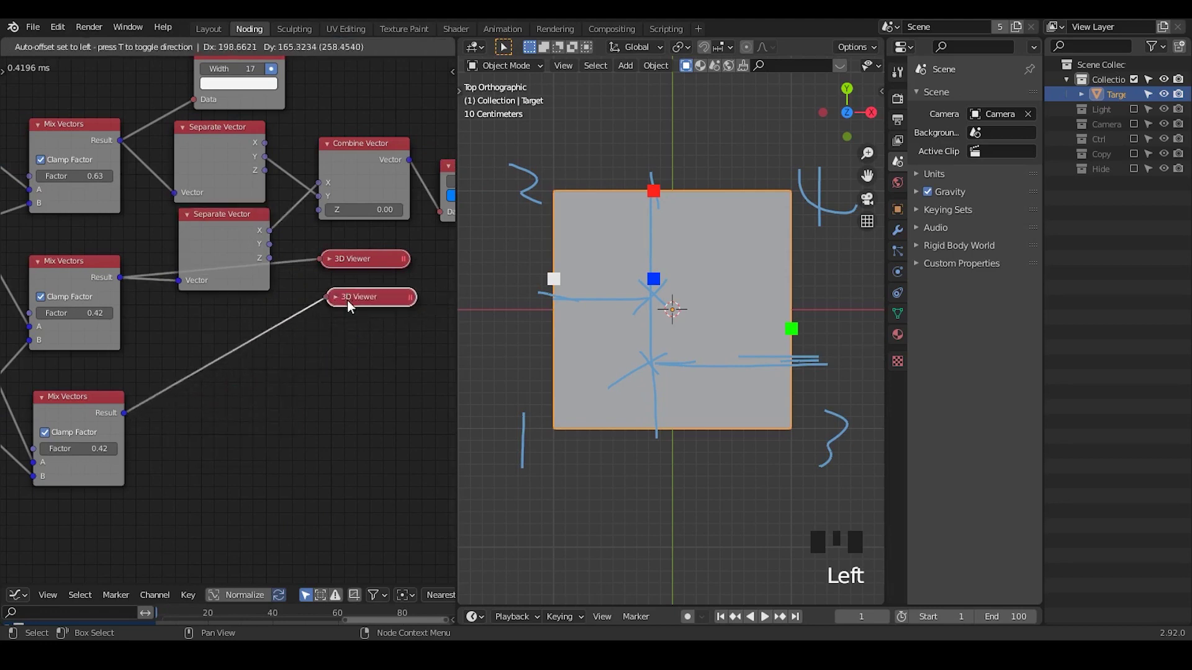
Duplicate both Separate Vector nodes and place the copies beside the lowest Mix Vectors node
{"action": "left_click", "coordinate": [218, 226]}
{"action": "left_click", "coordinate": [232, 170], "text": "shift"}
{"action": "key", "text": "shift+d"}
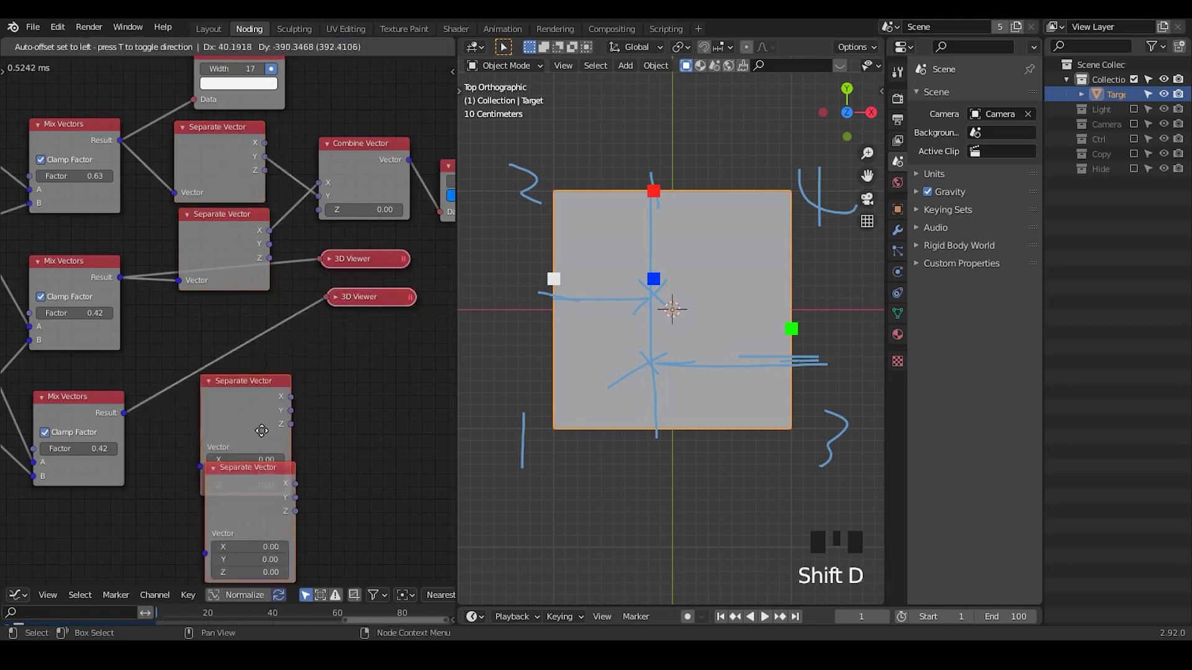
{"action": "middle_click_drag", "start_coordinate": [292, 419], "coordinate": [329, 358]}
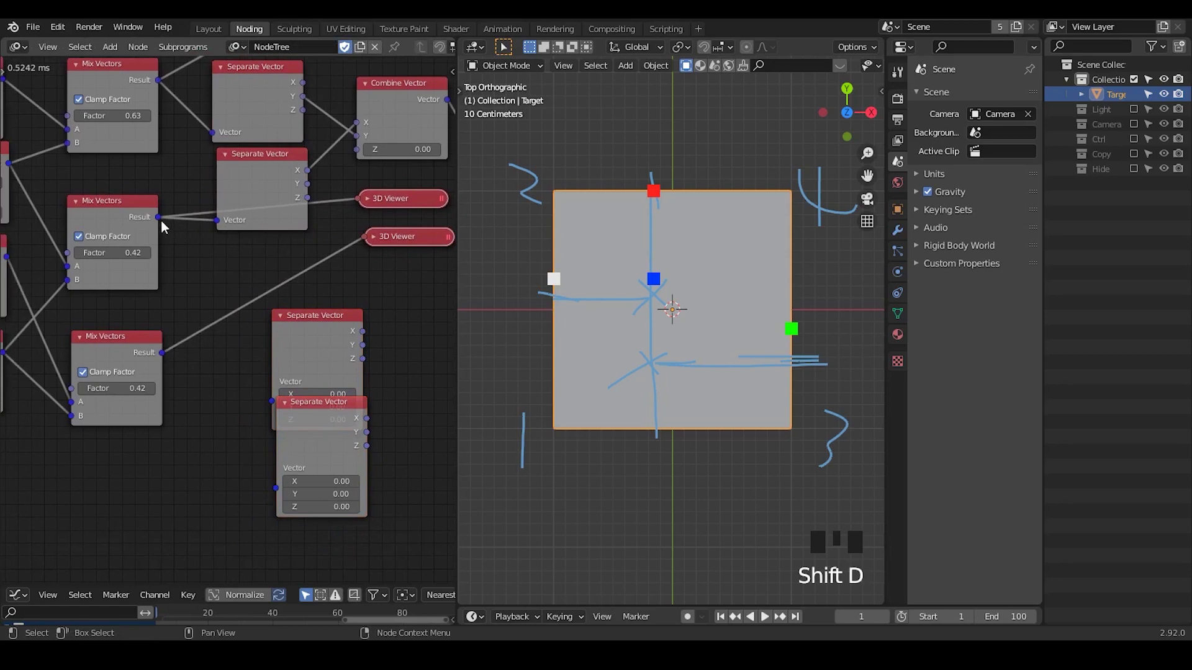
Link the middle and lowest Mix Vectors results to the upper and lower Separate Vector copies, respectively, and reposition the copies
{"action": "left_click_drag", "start_coordinate": [161, 219], "coordinate": [274, 399]}
{"action": "left_click_drag", "start_coordinate": [298, 315], "coordinate": [366, 283]}
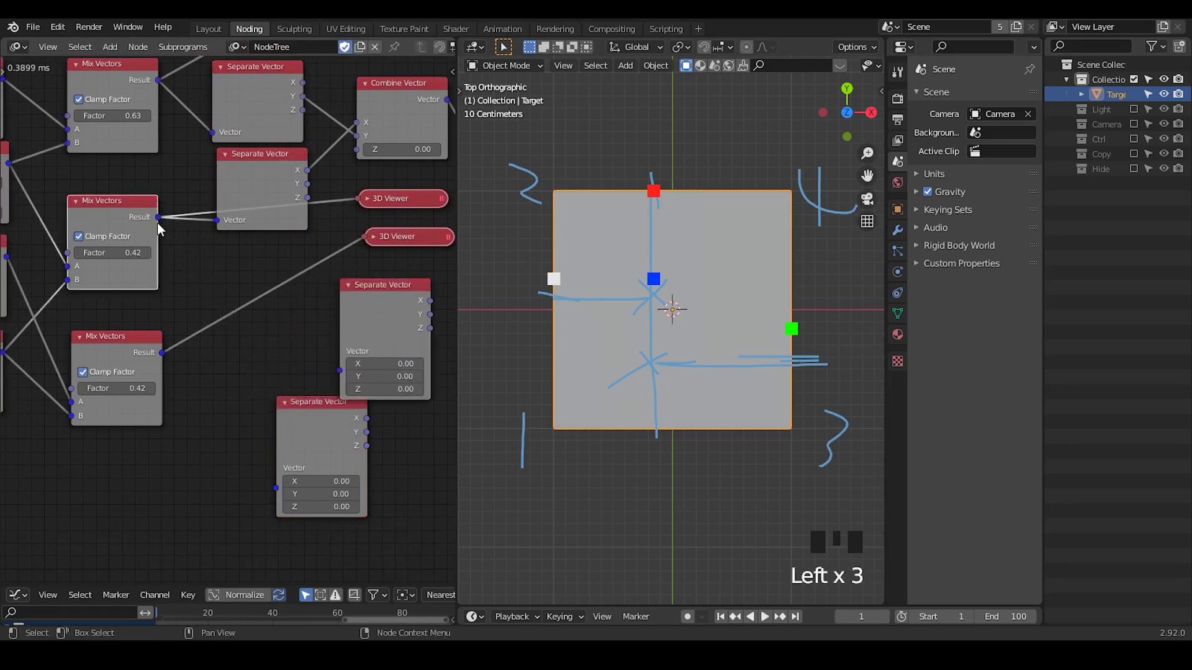
{"action": "left_click_drag", "start_coordinate": [159, 217], "coordinate": [340, 370]}
{"action": "left_click_drag", "start_coordinate": [161, 355], "coordinate": [277, 486]}
{"action": "left_click_drag", "start_coordinate": [313, 406], "coordinate": [285, 406]}
{"action": "left_click_drag", "start_coordinate": [351, 316], "coordinate": [270, 310]}
Duplicate the Combine Vector node and place the copy beside the two new Separate Vector nodes
{"action": "middle_click_drag", "start_coordinate": [183, 325], "coordinate": [11, 334]}
{"action": "left_click", "coordinate": [203, 137]}
{"action": "key", "text": "shift+d"}
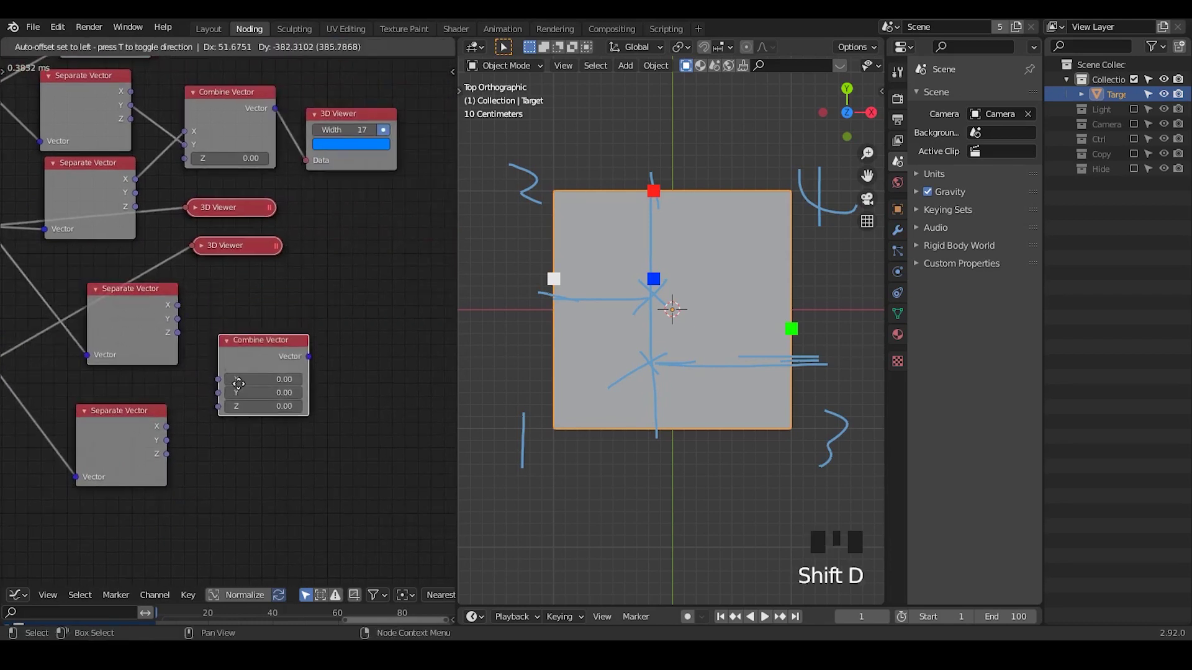
{"action": "left_click", "coordinate": [239, 374]}
{"action": "middle_click_drag", "start_coordinate": [202, 376], "coordinate": [291, 354]}
Try feeding the new Combine Vector's X input from the upper copy's Y and the lower copy's X
{"action": "left_click_drag", "start_coordinate": [235, 304], "coordinate": [307, 346]}
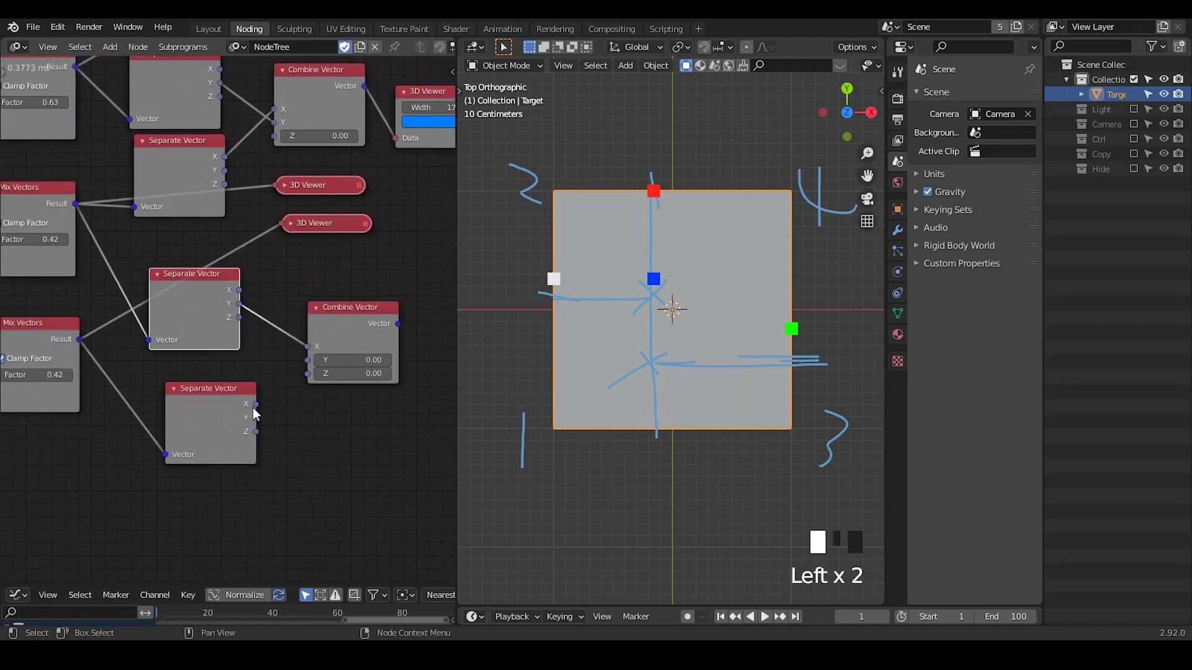
{"action": "left_click_drag", "start_coordinate": [255, 404], "coordinate": [311, 353]}
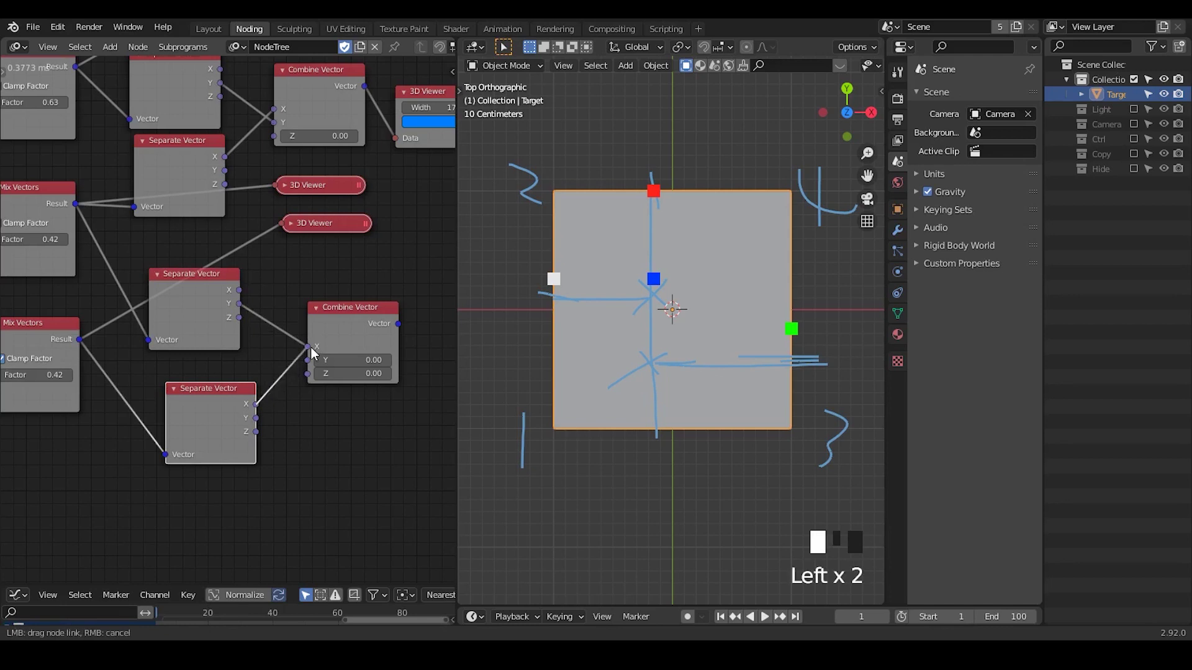
{"action": "left_click_drag", "start_coordinate": [273, 404], "coordinate": [277, 403]}
Expand the red and green 3D Viewers again and space them out around the Combine Vector nodes
{"action": "middle_click_drag", "start_coordinate": [309, 250], "coordinate": [349, 284]}
{"action": "left_click_drag", "start_coordinate": [279, 324], "coordinate": [274, 290]}
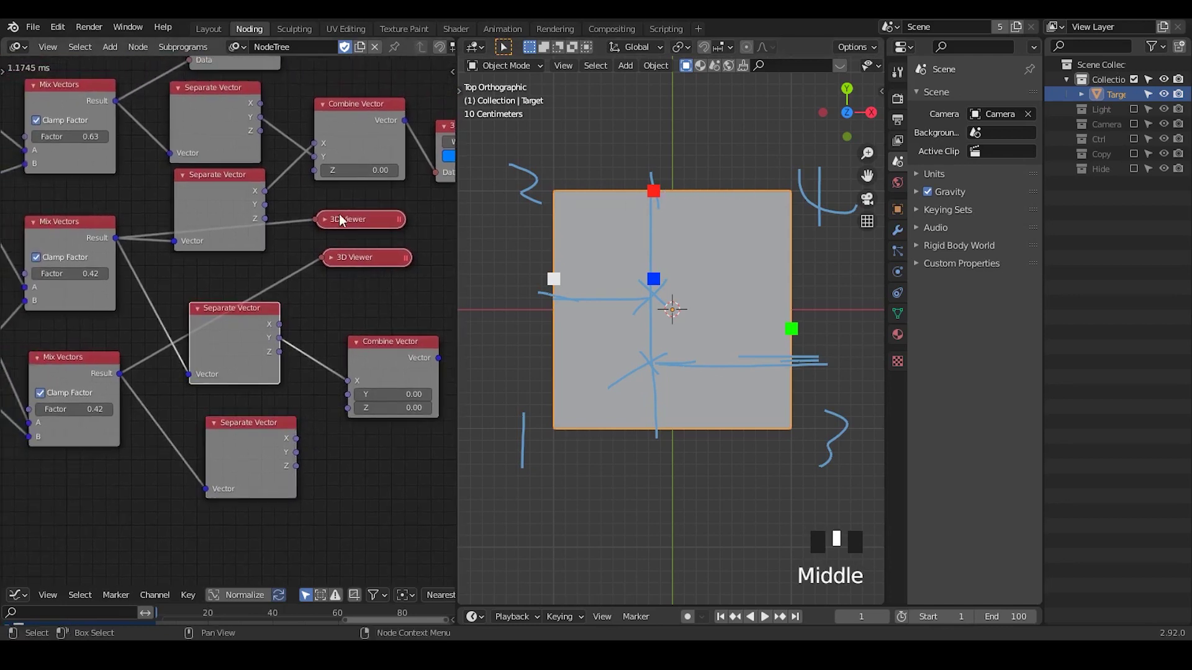
{"action": "left_click", "coordinate": [325, 219]}
{"action": "left_click_drag", "start_coordinate": [355, 221], "coordinate": [364, 190]}
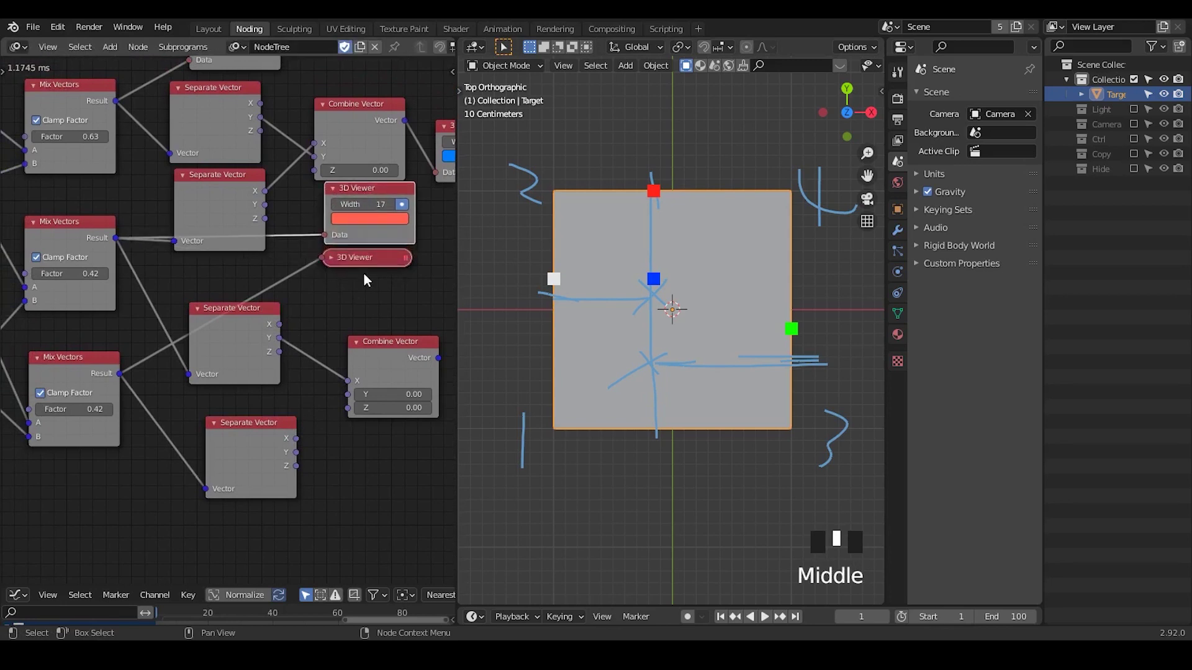
{"action": "left_click_drag", "start_coordinate": [354, 257], "coordinate": [361, 290]}
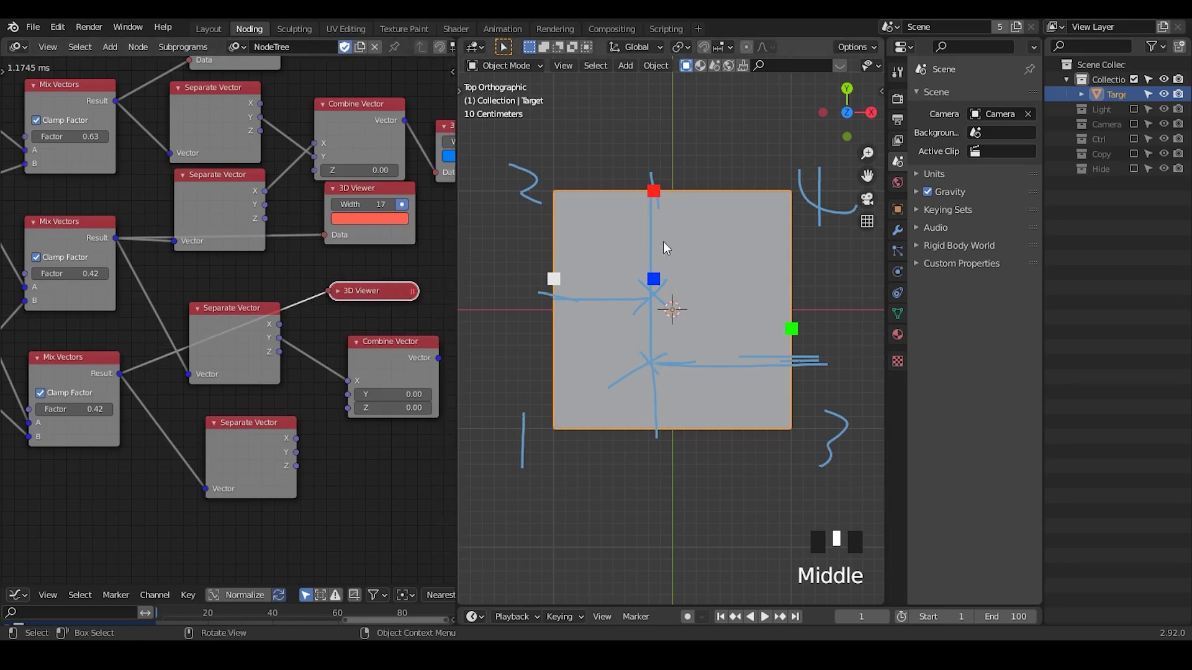
{"action": "left_click_drag", "start_coordinate": [232, 317], "coordinate": [223, 286]}
{"action": "left_click", "coordinate": [376, 278]}
{"action": "key", "text": "h"}
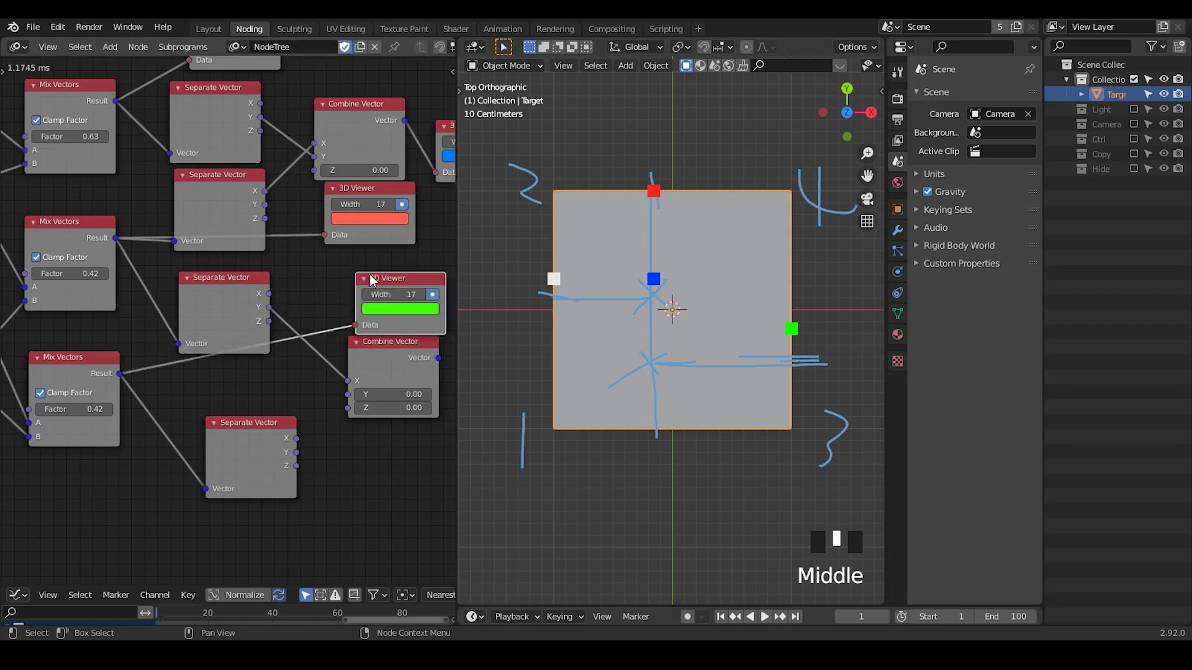
Delete the upper duplicate Separate Vector and feed the new Combine Vector with the original middle one's X and the lower one's Y
{"action": "left_click", "coordinate": [210, 279]}
{"action": "key", "text": "x"}
{"action": "left_click_drag", "start_coordinate": [215, 188], "coordinate": [347, 380]}
{"action": "left_click_drag", "start_coordinate": [261, 434], "coordinate": [240, 404]}
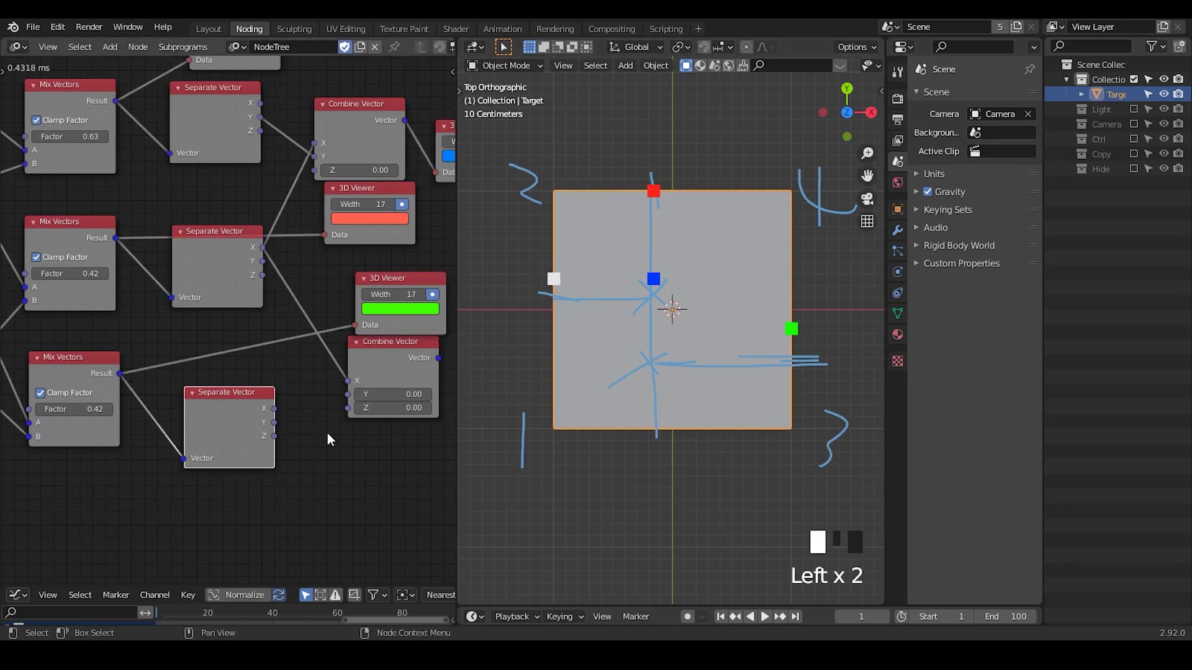
{"action": "left_click_drag", "start_coordinate": [273, 424], "coordinate": [359, 402]}
Duplicate the blue 3D Viewer and link the lower Combine Vector node's Vector output to the copy's Data input
{"action": "middle_click_drag", "start_coordinate": [380, 429], "coordinate": [239, 427]}
{"action": "left_click", "coordinate": [331, 126]}
{"action": "key", "text": "shift+d"}
{"action": "left_click", "coordinate": [370, 338]}
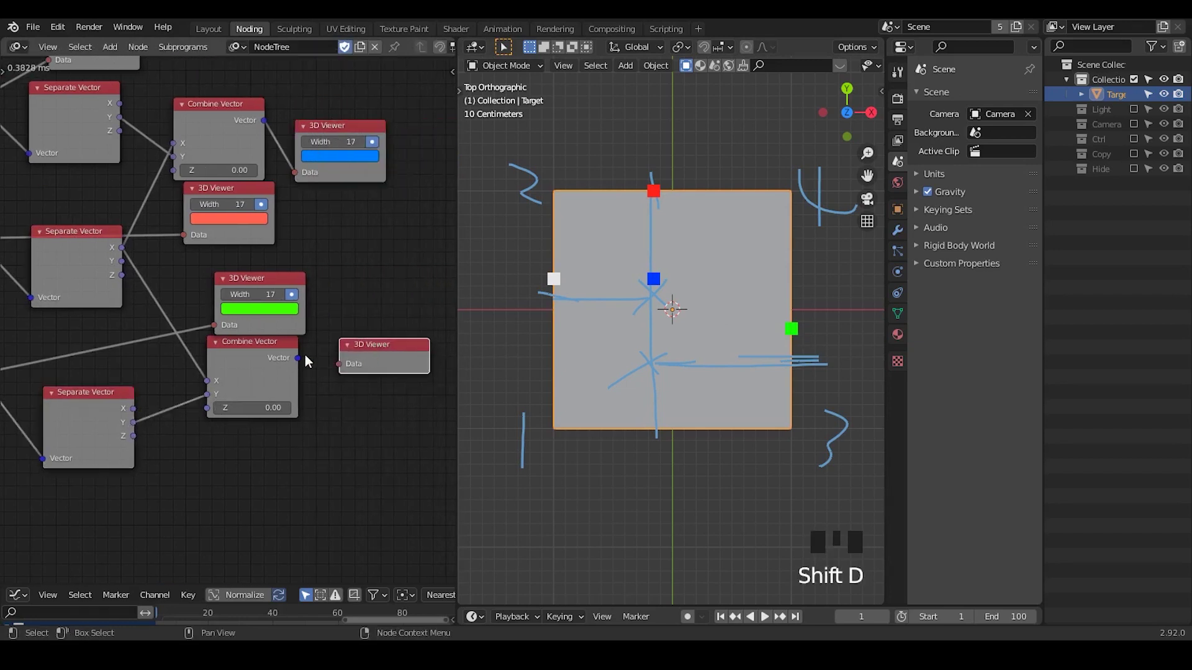
{"action": "left_click_drag", "start_coordinate": [298, 358], "coordinate": [346, 371]}
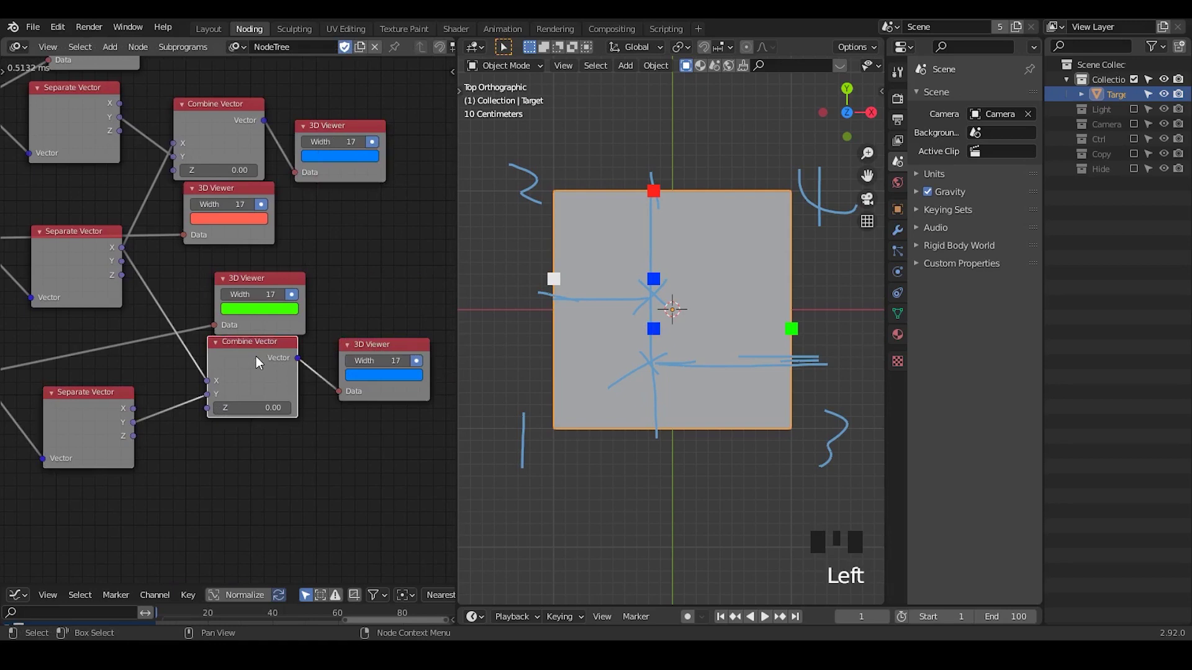
{"action": "left_click_drag", "start_coordinate": [259, 363], "coordinate": [240, 379]}
Change the display colour of the lower Combine Vector node's 3D Viewer to pink
{"action": "left_click", "coordinate": [398, 375]}
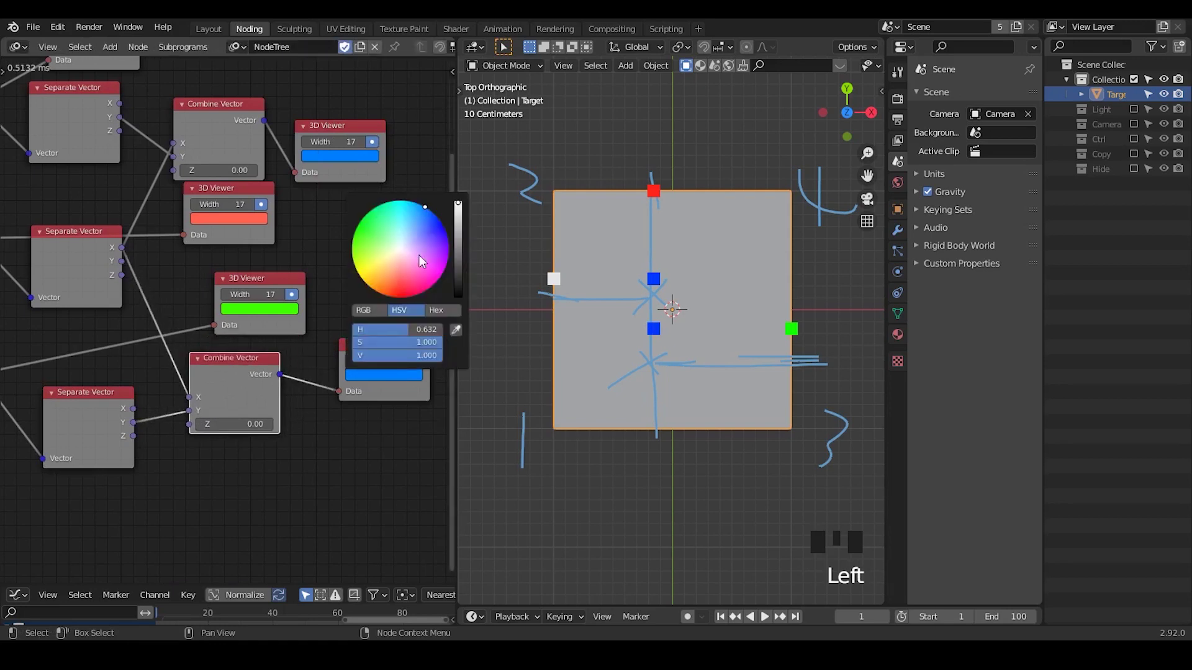
{"action": "left_click_drag", "start_coordinate": [420, 239], "coordinate": [427, 267]}
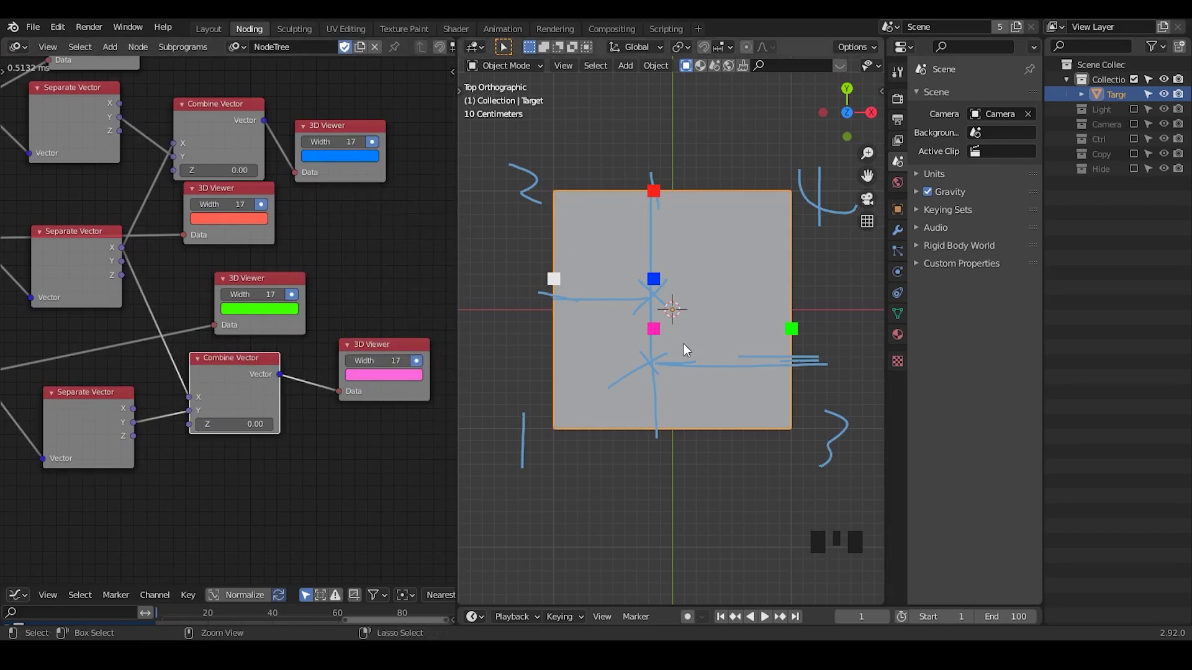
Widen the node editor and move the red, green and pink 3D Viewers closer to the nodes feeding them
{"action": "mouse_move", "coordinate": [680, 314]}
{"action": "middle_mouse_down", "text": "ctrl"}
{"action": "mouse_move", "coordinate": [683, 338]}
{"action": "mouse_move", "coordinate": [682, 244]}
{"action": "middle_mouse_up", "text": "ctrl"}
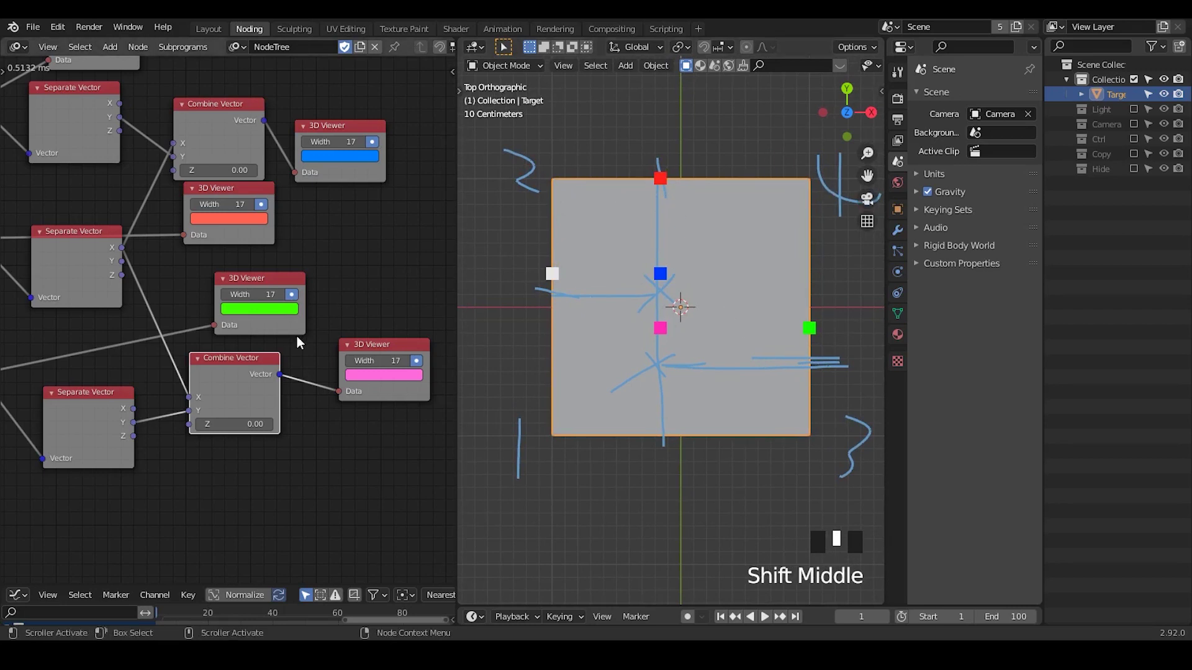
{"action": "middle_click_drag", "start_coordinate": [298, 338], "coordinate": [369, 395]}
{"action": "left_click_drag", "start_coordinate": [457, 288], "coordinate": [600, 279]}
{"action": "middle_click_drag", "start_coordinate": [399, 347], "coordinate": [475, 311]}
{"action": "middle_click_drag", "start_coordinate": [319, 308], "coordinate": [318, 387], "text": "ctrl"}
{"action": "mouse_move", "coordinate": [468, 358]}
{"action": "middle_mouse_down"}
{"action": "mouse_move", "coordinate": [300, 357]}
{"action": "mouse_move", "coordinate": [451, 344]}
{"action": "middle_mouse_up"}
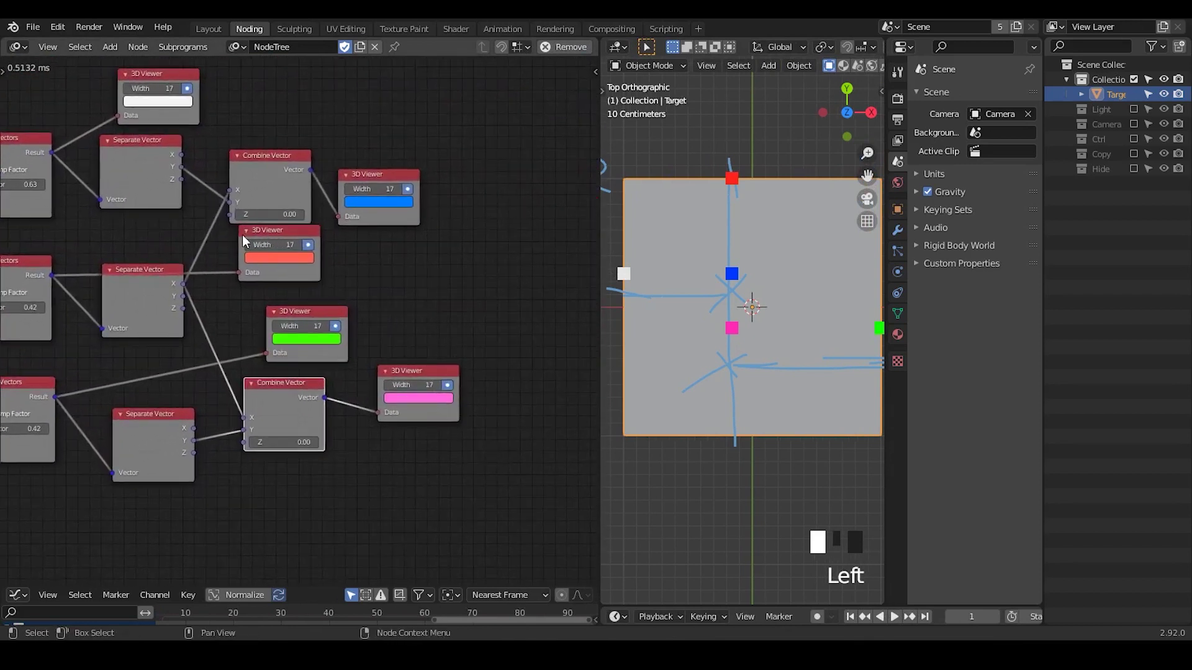
{"action": "left_click_drag", "start_coordinate": [253, 234], "coordinate": [108, 221]}
{"action": "left_click_drag", "start_coordinate": [297, 309], "coordinate": [160, 332]}
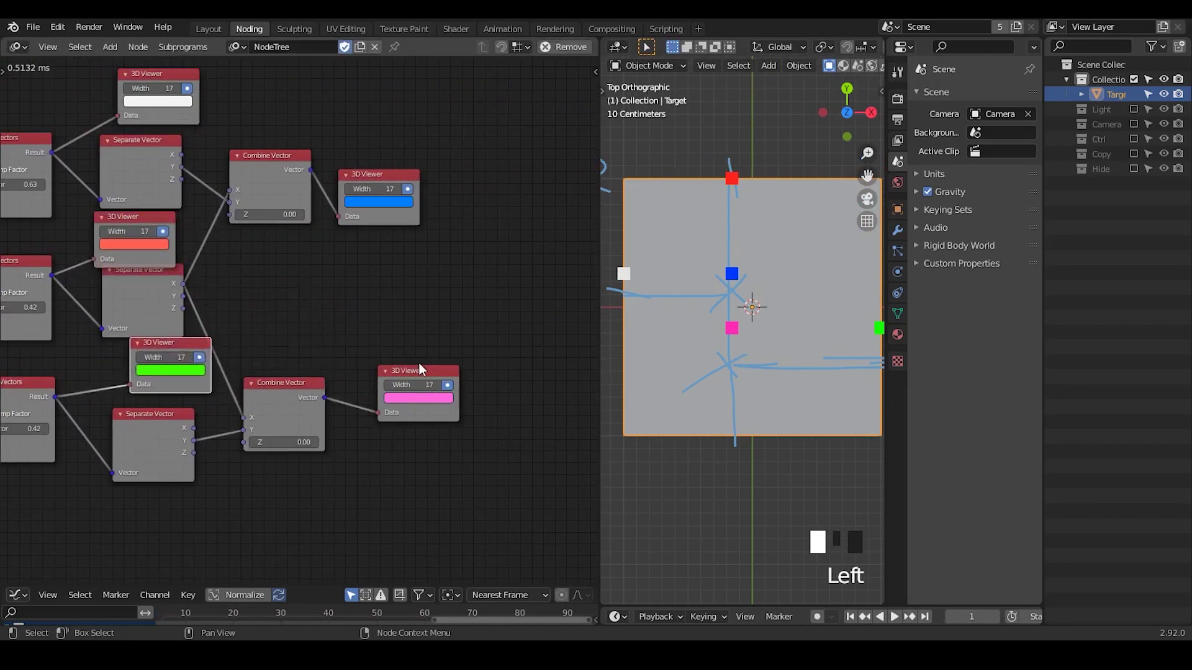
{"action": "left_click_drag", "start_coordinate": [419, 371], "coordinate": [374, 451]}
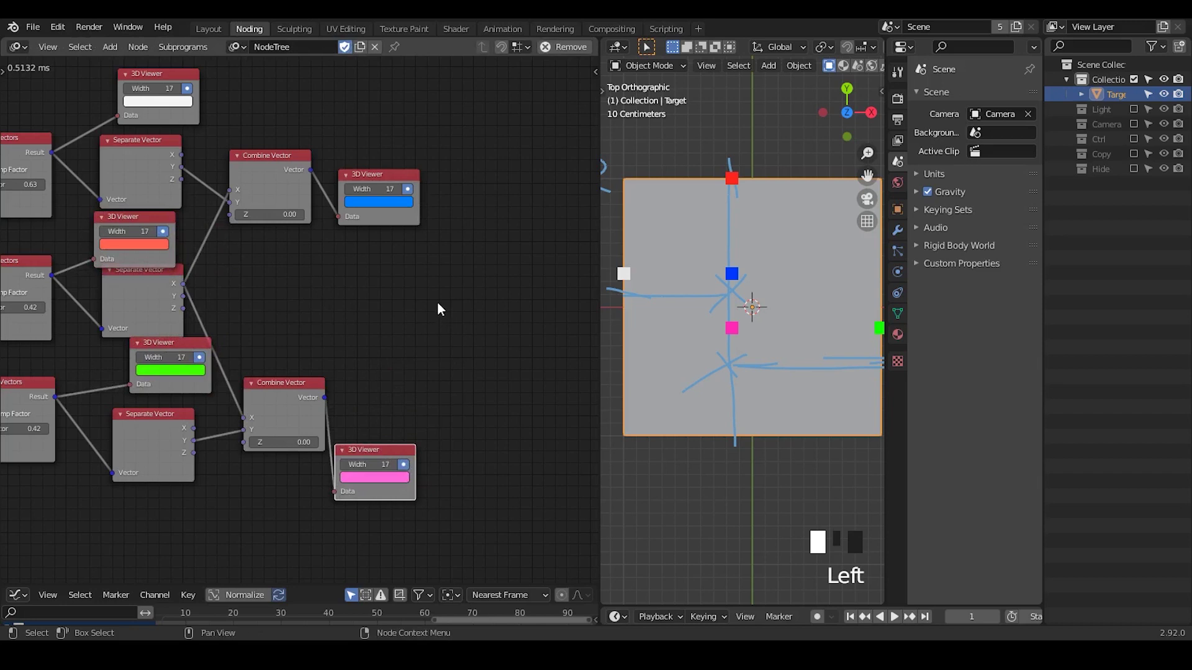
Add a Create Vector List node beside the two Combine Vector nodes
{"action": "key", "text": "ctrl+a"}
{"action": "type", "text": "comb"}
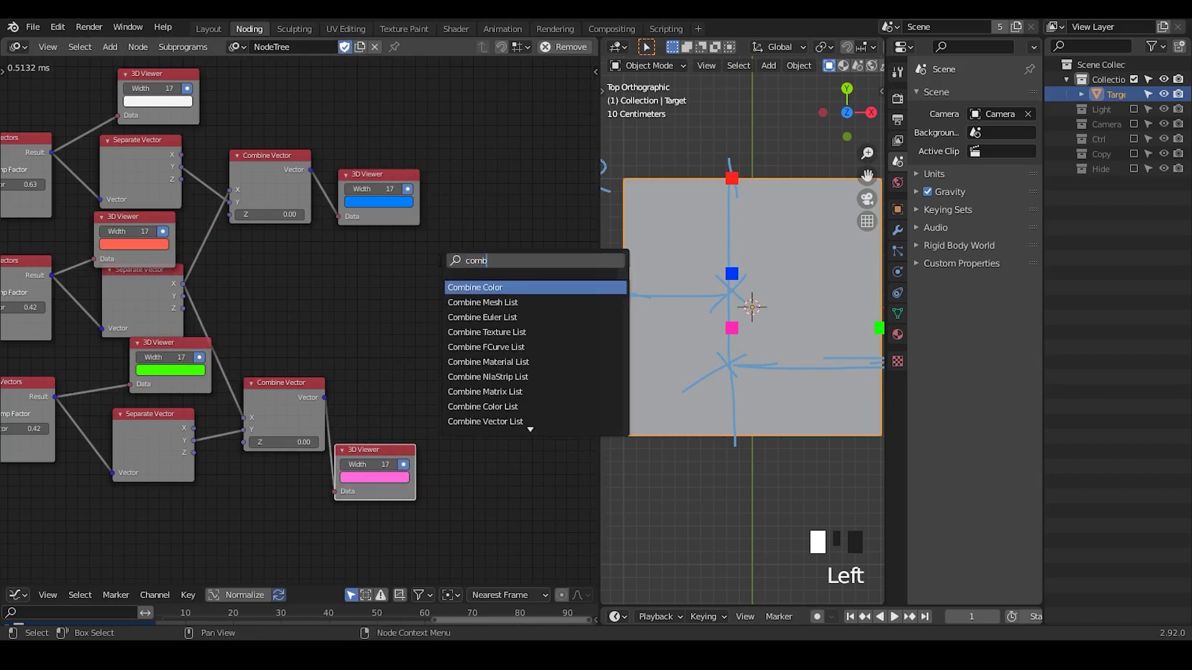
{"action": "type", "text": "ine ve"}
{"action": "key", "text": "BackSpace"}
{"action": "key", "text": "BackSpace"}
{"action": "key", "text": "BackSpace"}
{"action": "key", "text": "BackSpace"}
{"action": "key", "text": "BackSpace"}
{"action": "key", "text": "BackSpace"}
{"action": "key", "text": "BackSpace"}
{"action": "key", "text": "BackSpace"}
{"action": "key", "text": "BackSpace"}
{"action": "key", "text": "BackSpace"}
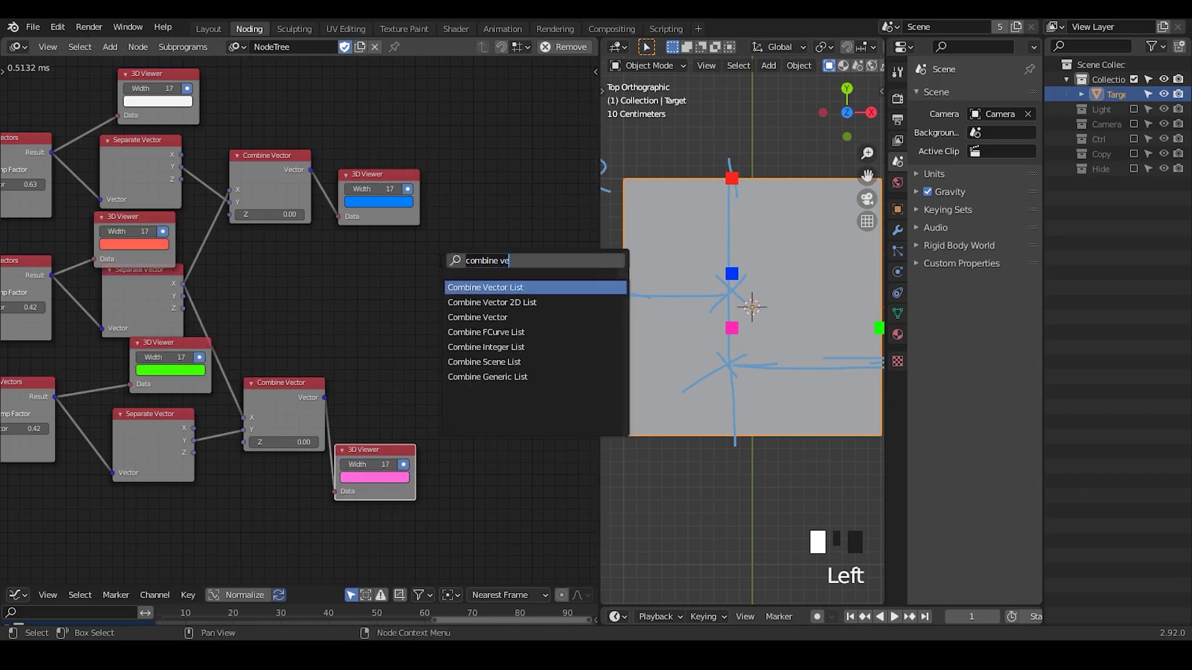
{"action": "type", "text": "create v"}
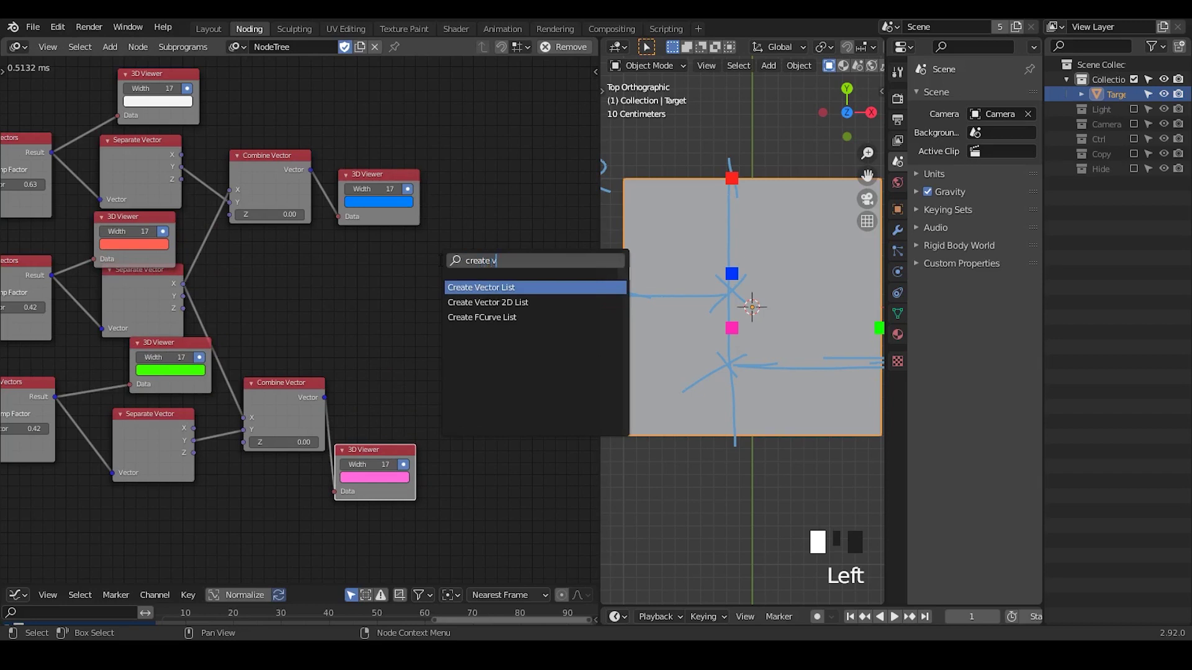
{"action": "type", "text": "ector"}
{"action": "key", "text": "Return"}
{"action": "left_click", "coordinate": [368, 239]}
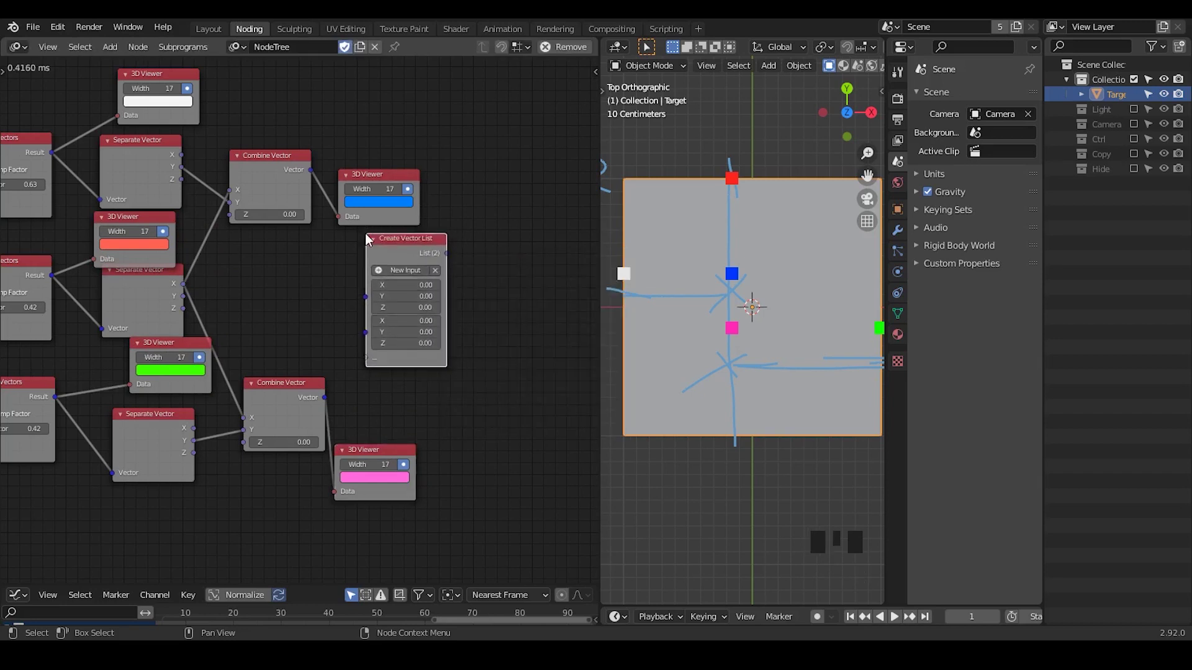
Add two more inputs to the Create Vector List node and move it and the blue 3D Viewer upward
{"action": "left_click", "coordinate": [400, 270]}
{"action": "left_click", "coordinate": [405, 270]}
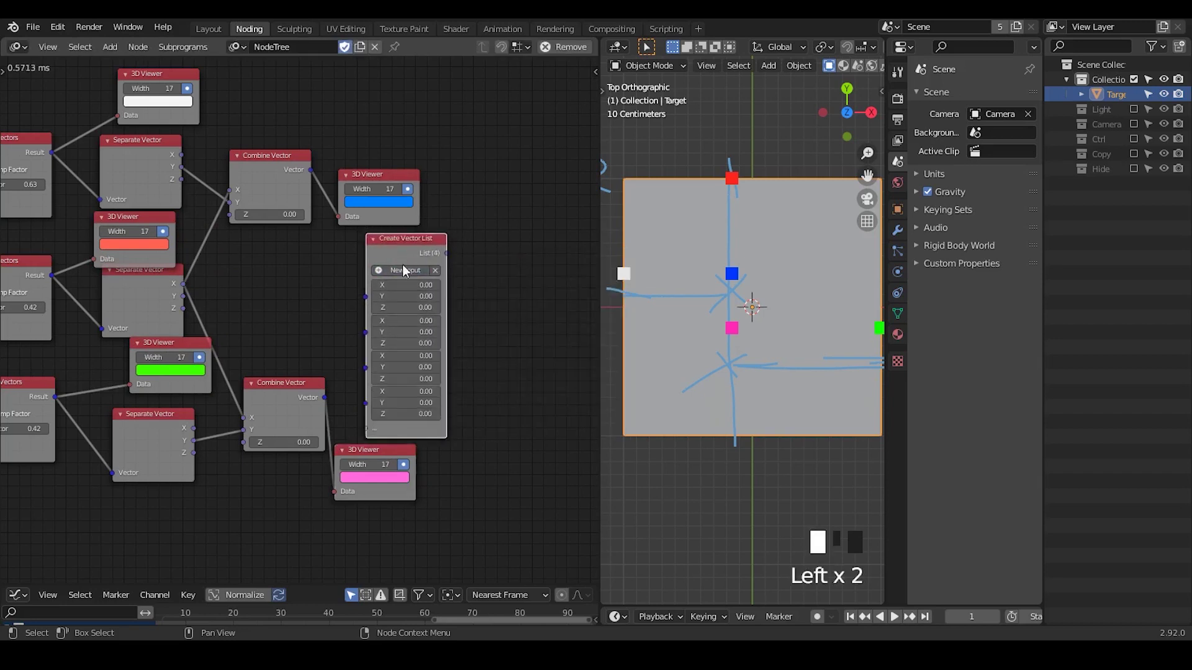
{"action": "left_click_drag", "start_coordinate": [402, 264], "coordinate": [467, 131]}
{"action": "left_click_drag", "start_coordinate": [399, 182], "coordinate": [319, 81]}
{"action": "left_click_drag", "start_coordinate": [465, 114], "coordinate": [392, 104]}
Tidy the layout by shifting the Create Vector List, Combine Vector, lower Separate Vector and green 3D Viewer nodes slightly apart
{"action": "middle_click_drag", "start_coordinate": [292, 266], "coordinate": [408, 293]}
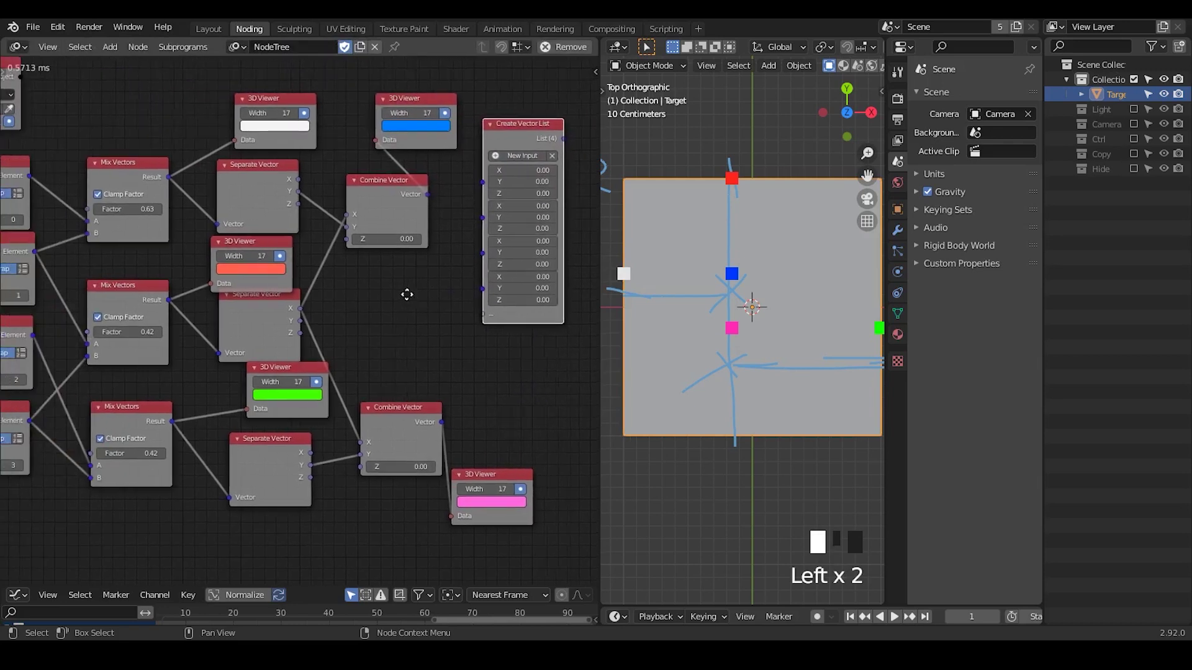
{"action": "scroll", "coordinate": [408, 298], "scroll_direction": "up", "scroll_amount": 1}
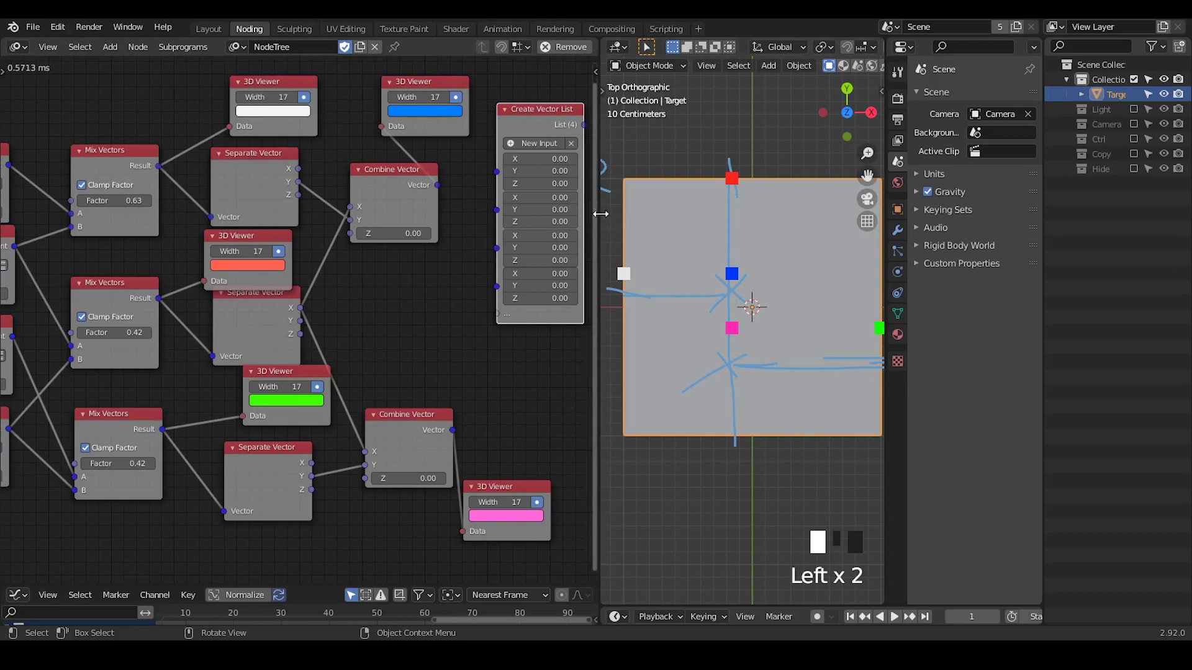
{"action": "left_click_drag", "start_coordinate": [600, 214], "coordinate": [568, 211]}
{"action": "middle_click_drag", "start_coordinate": [368, 303], "coordinate": [405, 305]}
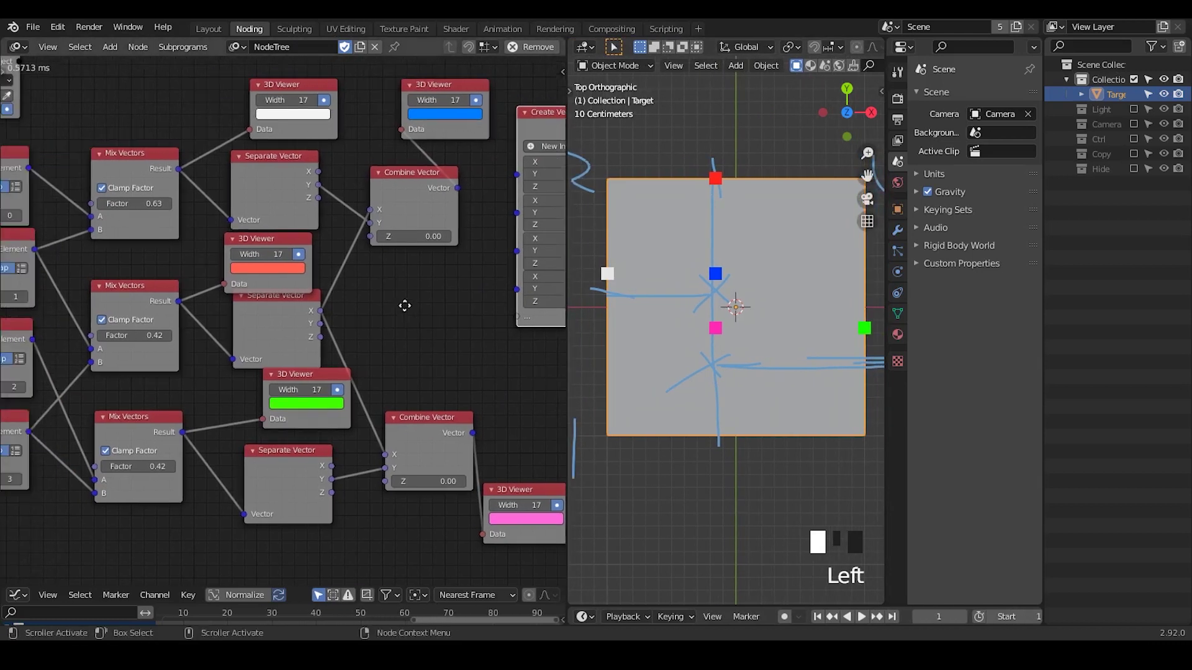
{"action": "mouse_move", "coordinate": [352, 275]}
{"action": "middle_mouse_down"}
{"action": "mouse_move", "coordinate": [331, 281]}
{"action": "mouse_move", "coordinate": [363, 288]}
{"action": "middle_mouse_up"}
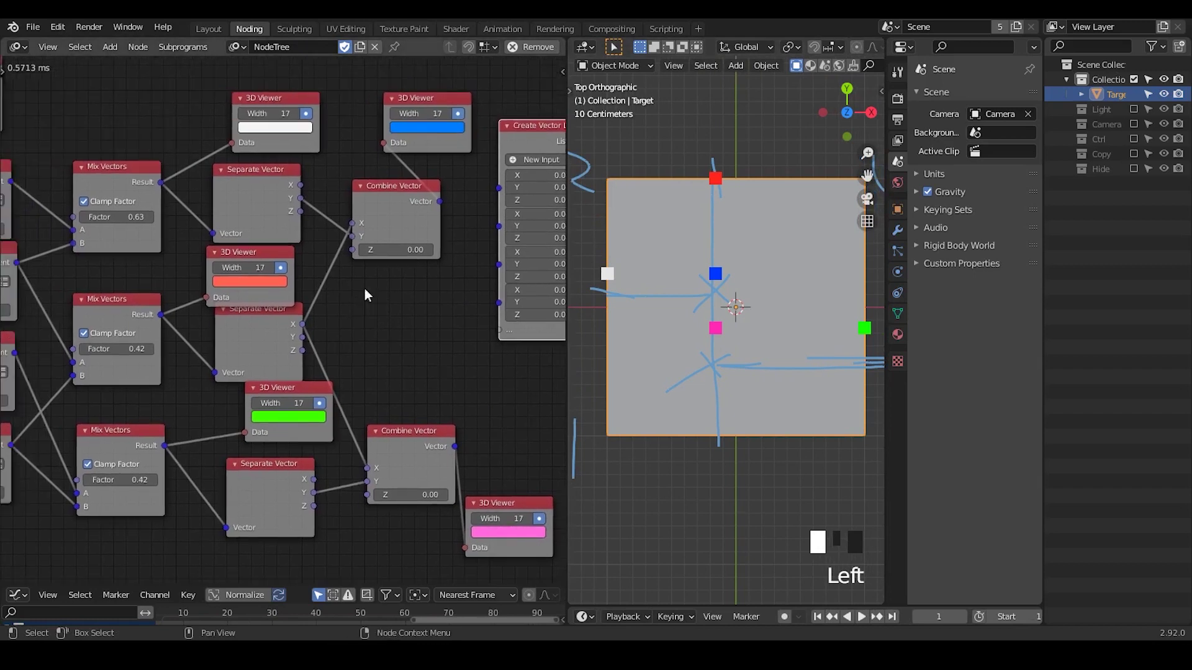
{"action": "left_click_drag", "start_coordinate": [512, 146], "coordinate": [497, 150]}
{"action": "left_click_drag", "start_coordinate": [389, 201], "coordinate": [364, 197]}
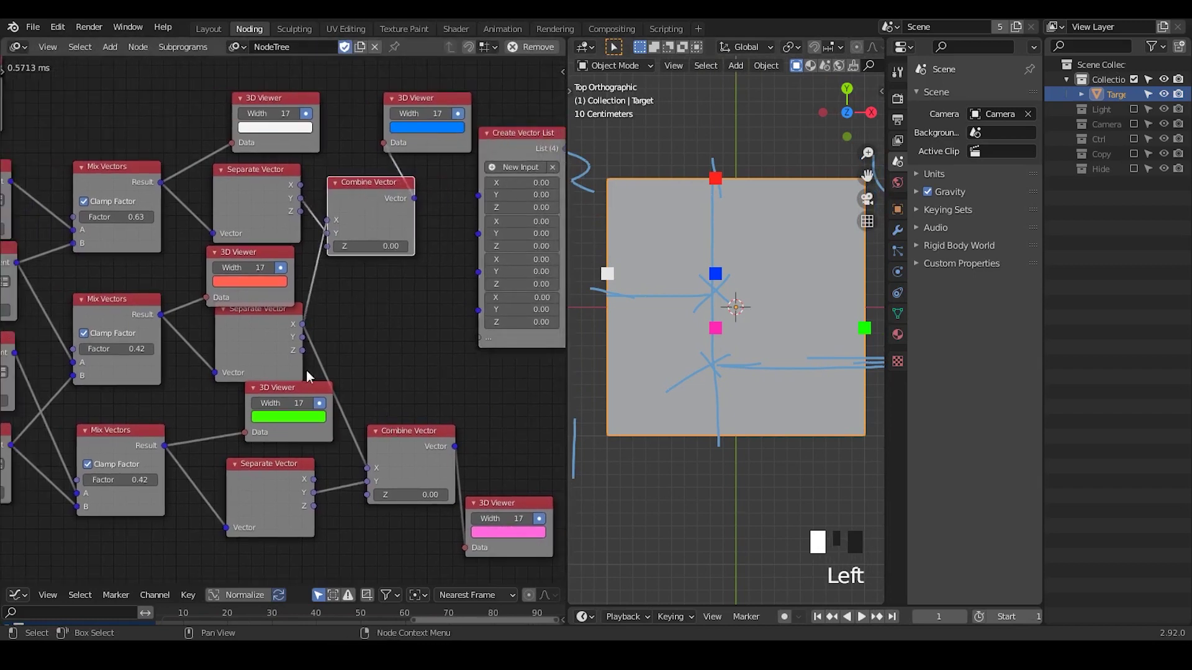
{"action": "left_click_drag", "start_coordinate": [259, 328], "coordinate": [246, 328]}
{"action": "left_click_drag", "start_coordinate": [295, 392], "coordinate": [270, 396]}
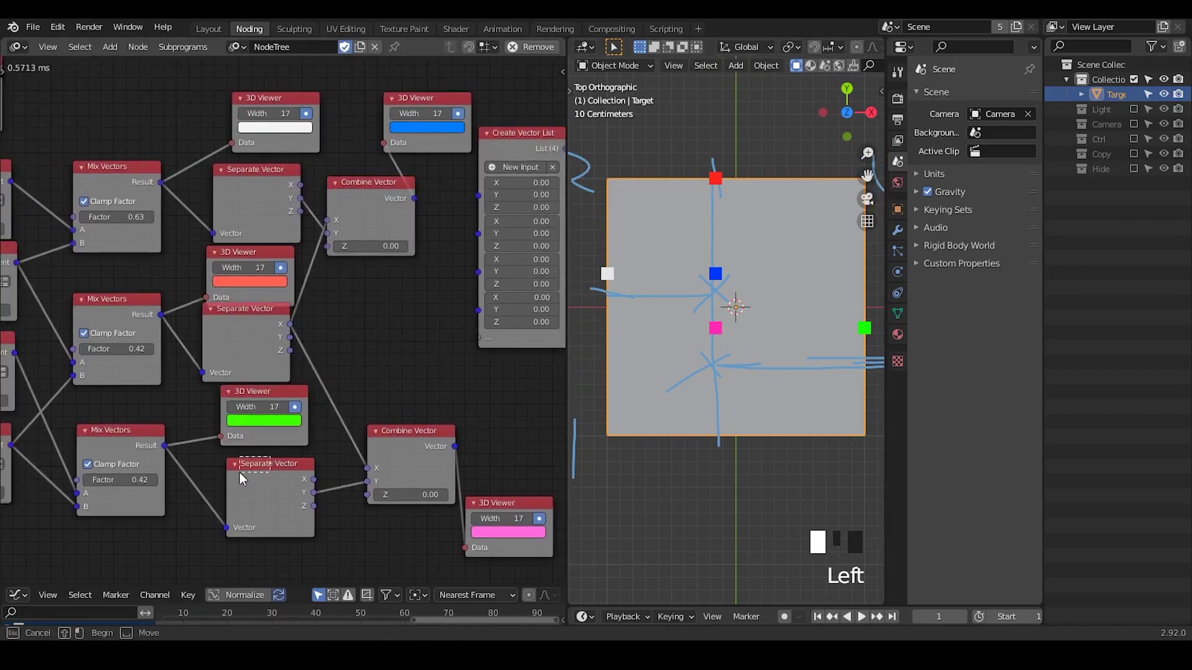
{"action": "left_click_drag", "start_coordinate": [259, 474], "coordinate": [236, 479]}
{"action": "left_click_drag", "start_coordinate": [374, 434], "coordinate": [343, 440]}
{"action": "middle_click_drag", "start_coordinate": [342, 344], "coordinate": [399, 344]}
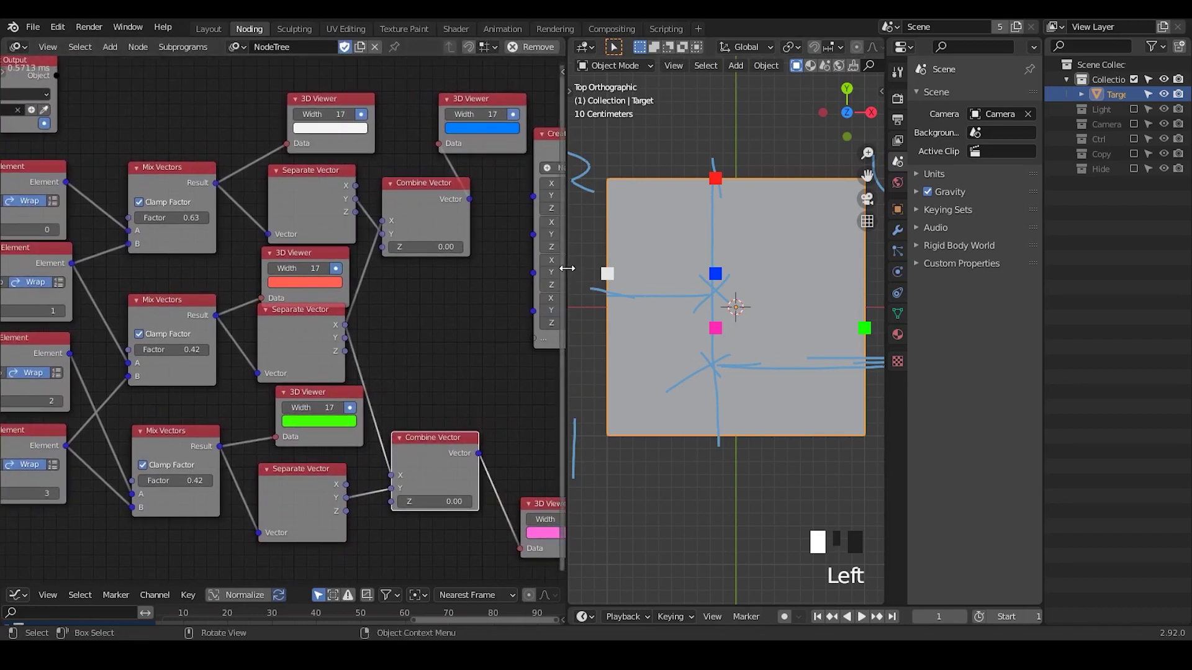
Widen the node editor again and narrow the outliner and properties areas to make room for the 3D viewport
{"action": "left_click_drag", "start_coordinate": [566, 273], "coordinate": [629, 274]}
{"action": "left_click_drag", "start_coordinate": [1042, 249], "coordinate": [1092, 248]}
{"action": "left_click_drag", "start_coordinate": [885, 230], "coordinate": [980, 230]}
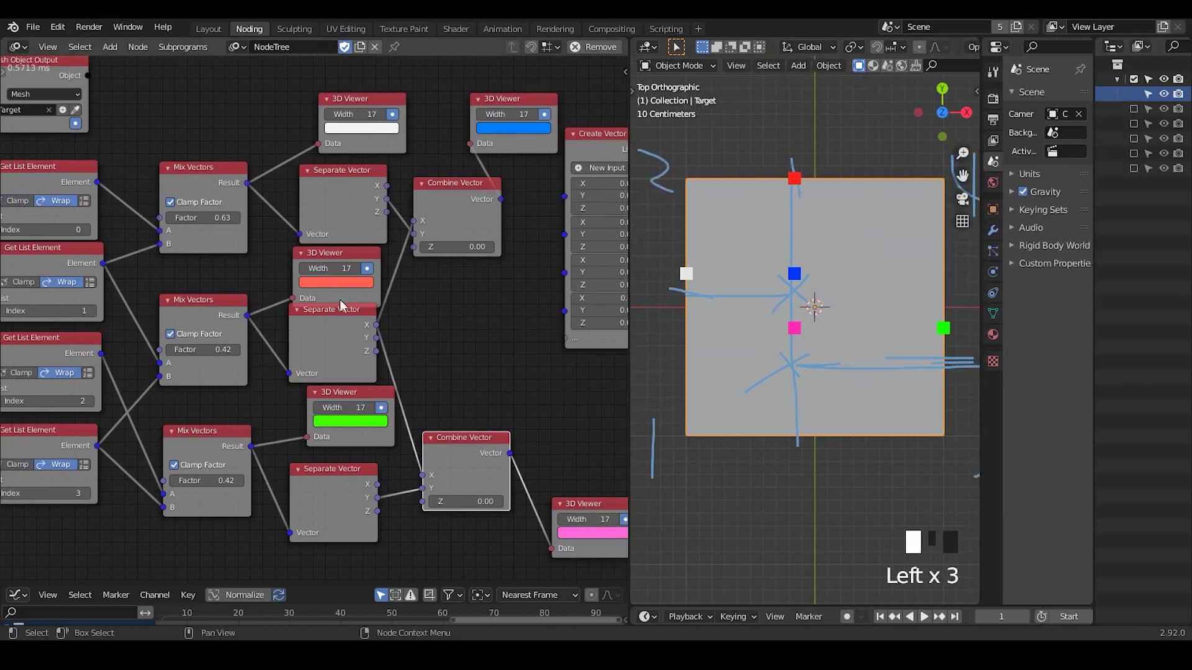
Feed the Create Vector List, in order, with the top Mix Vectors result, index 1 element, upper Combine Vector and middle Mix Vectors result
{"action": "scroll", "coordinate": [350, 304], "scroll_direction": "down", "scroll_amount": 2}
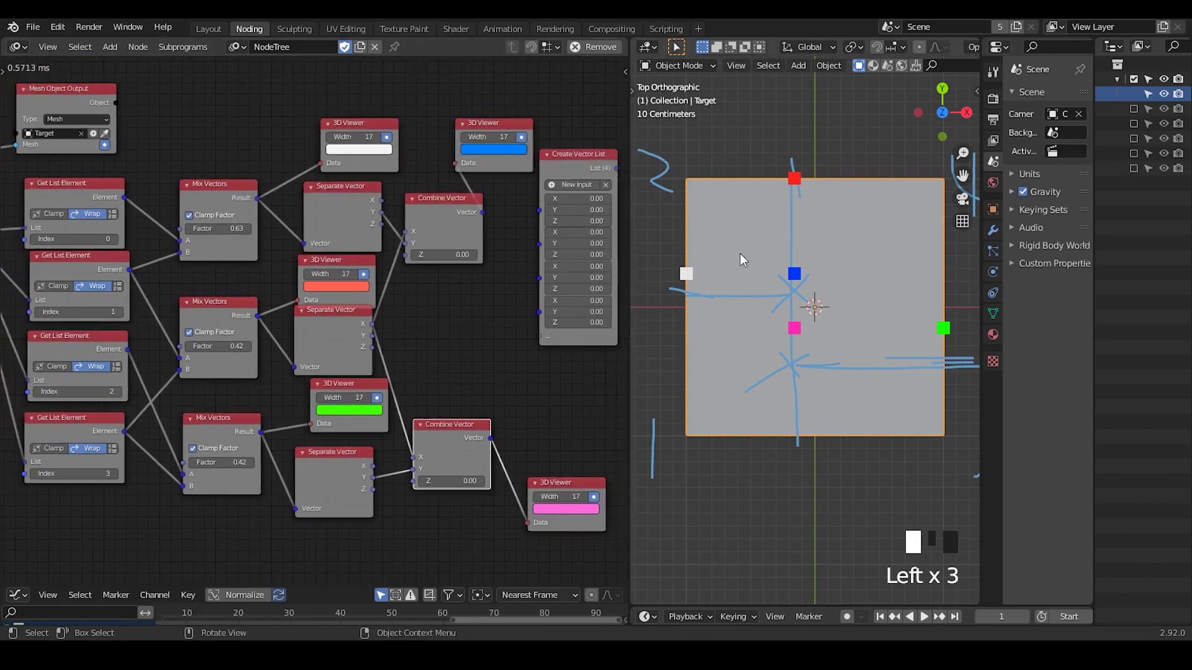
{"action": "middle_click_drag", "start_coordinate": [391, 253], "coordinate": [373, 249]}
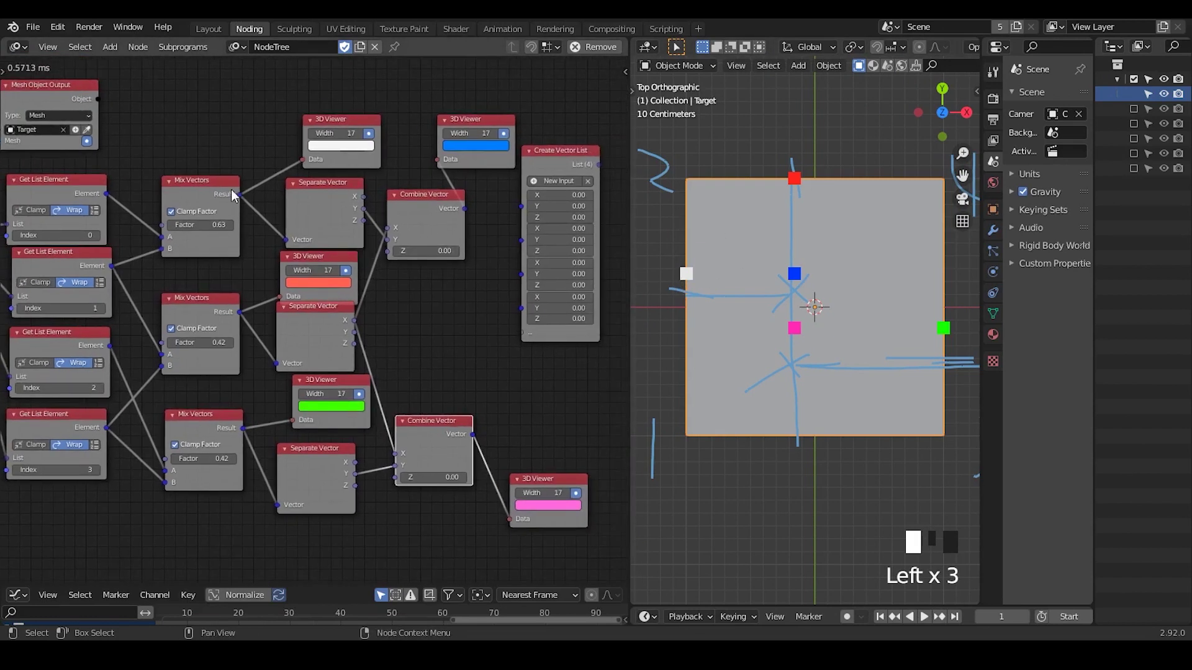
{"action": "left_click_drag", "start_coordinate": [239, 197], "coordinate": [528, 209]}
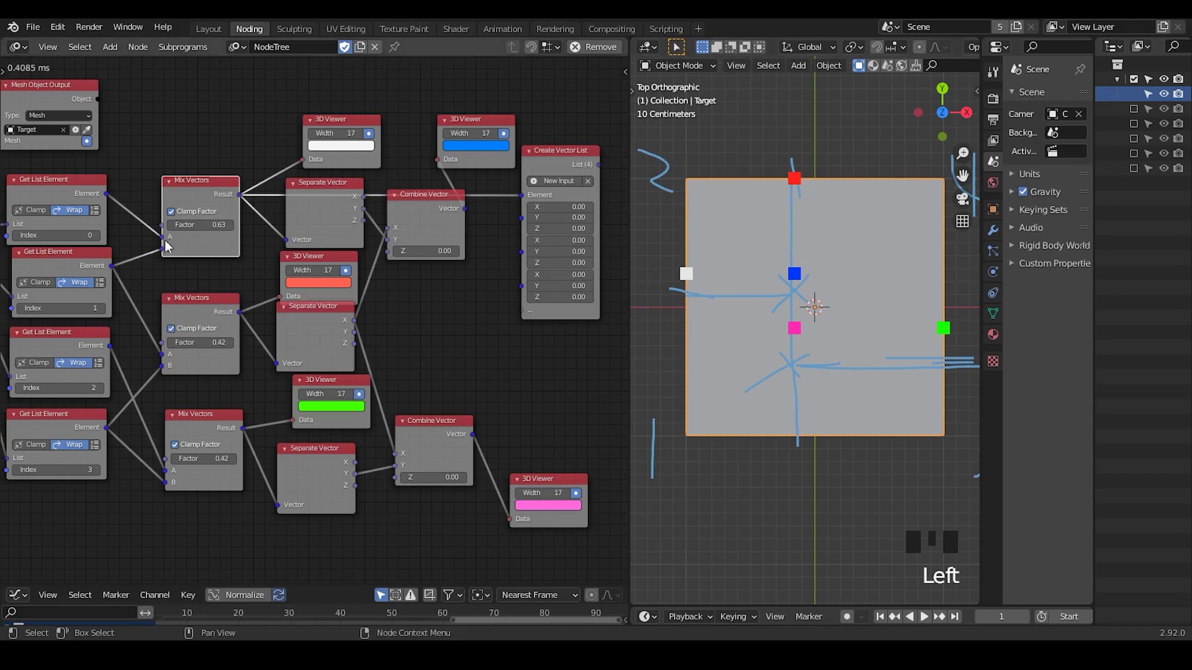
{"action": "left_click_drag", "start_coordinate": [111, 267], "coordinate": [525, 224]}
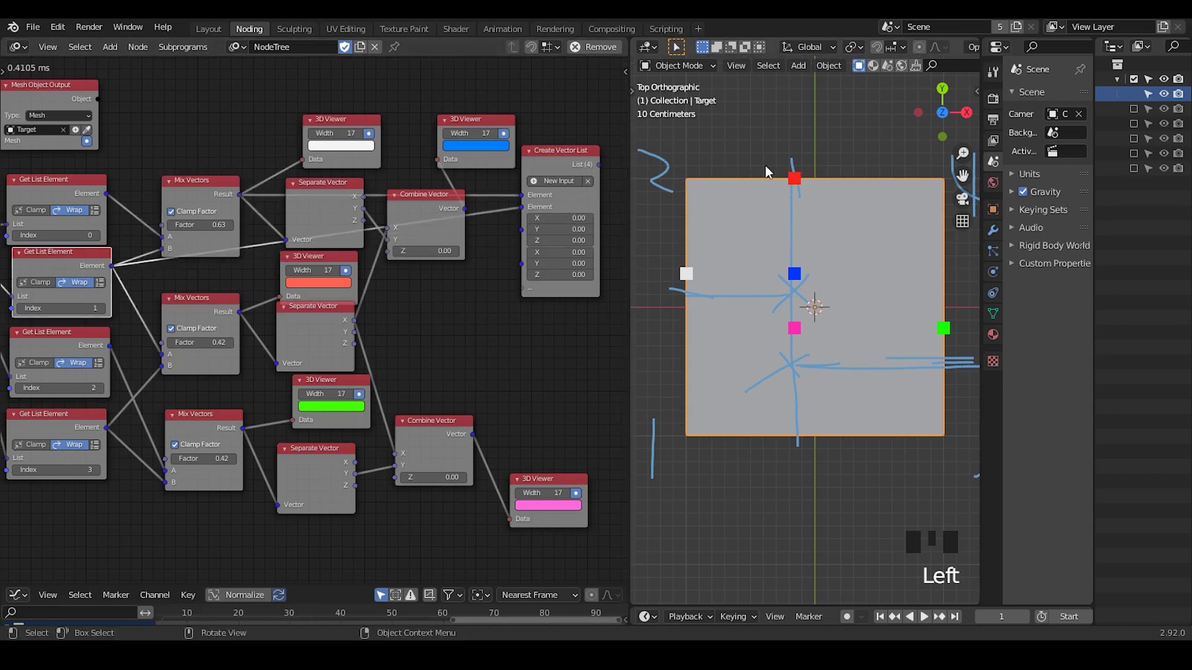
{"action": "middle_click_drag", "start_coordinate": [773, 265], "coordinate": [714, 246], "text": "ctrl"}
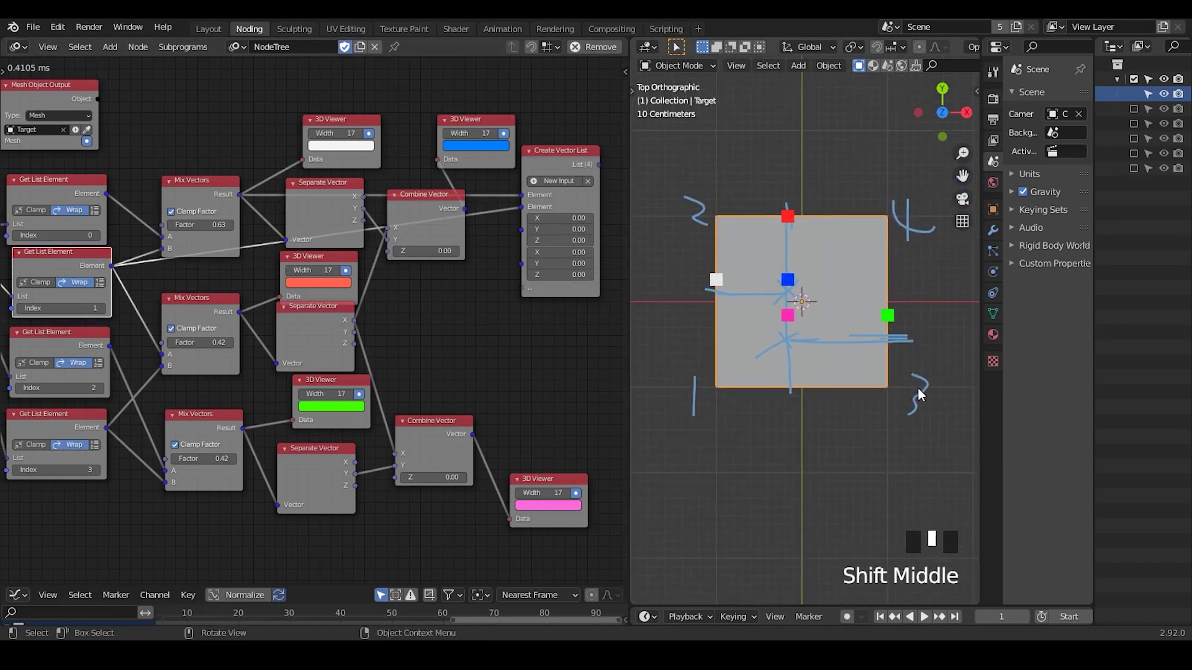
{"action": "middle_click_drag", "start_coordinate": [736, 280], "coordinate": [794, 326], "text": "ctrl"}
{"action": "left_click_drag", "start_coordinate": [465, 209], "coordinate": [523, 238]}
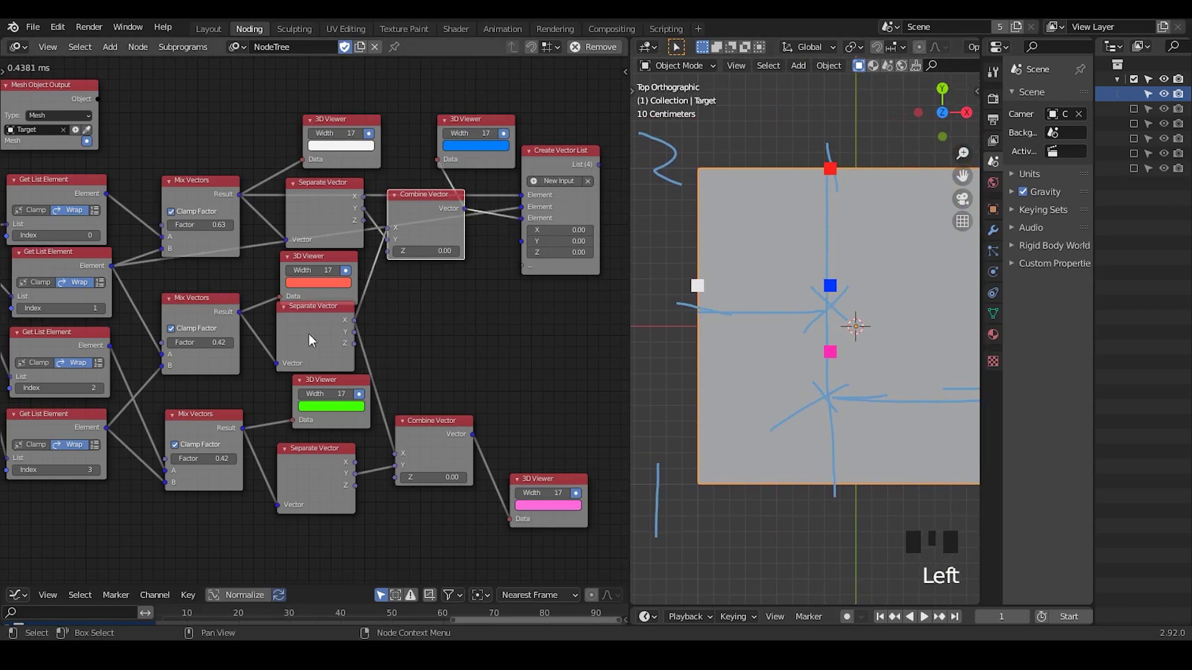
{"action": "left_click_drag", "start_coordinate": [243, 316], "coordinate": [524, 231]}
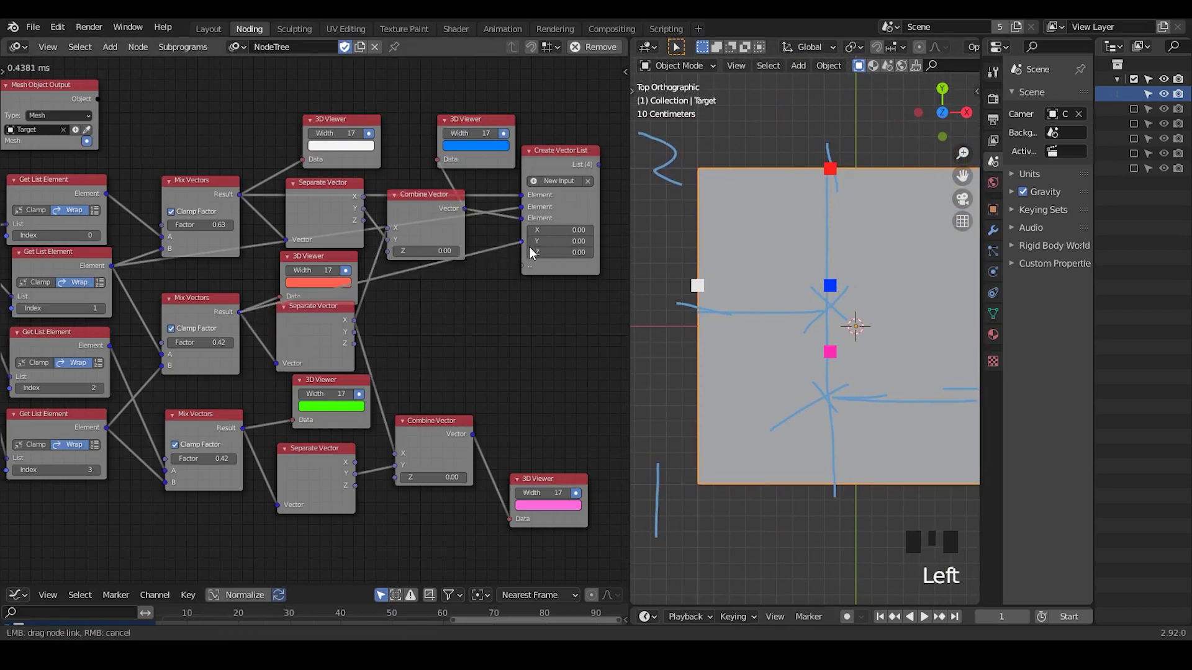
Make room around the Create Vector List, duplicate the blue 3D Viewer beside it and link the list output to the copy
{"action": "middle_click_drag", "start_coordinate": [529, 299], "coordinate": [449, 311]}
{"action": "left_click_drag", "start_coordinate": [476, 173], "coordinate": [514, 170]}
{"action": "left_click_drag", "start_coordinate": [404, 120], "coordinate": [486, 94]}
{"action": "key", "text": "shift+d"}
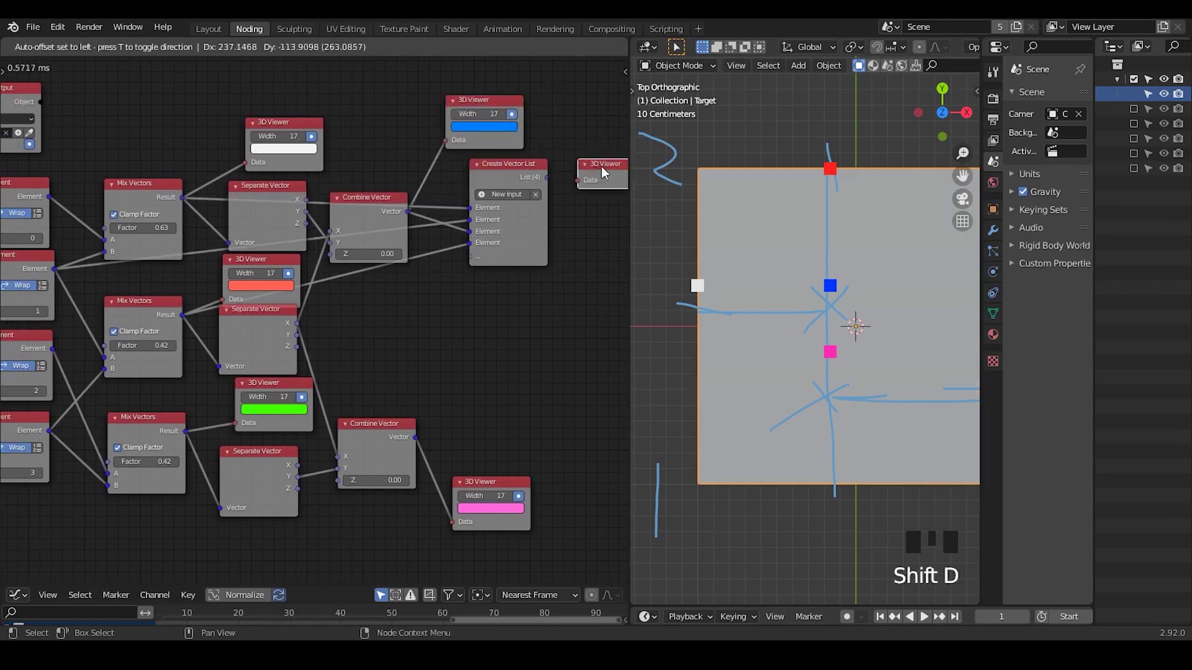
{"action": "left_click", "coordinate": [527, 174]}
{"action": "left_click_drag", "start_coordinate": [484, 176], "coordinate": [517, 178]}
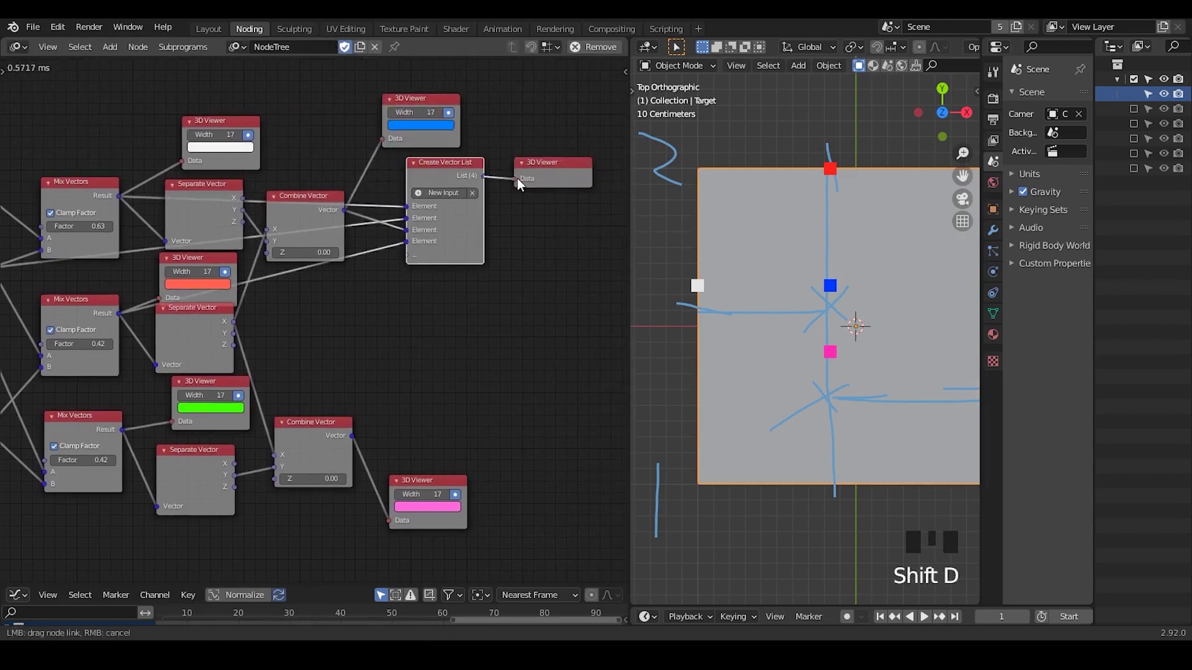
Set the new 3D Viewer's colour to black and its width to 36, and shift the Create Vector List slightly away
{"action": "left_click", "coordinate": [553, 185]}
{"action": "left_click", "coordinate": [565, 82]}
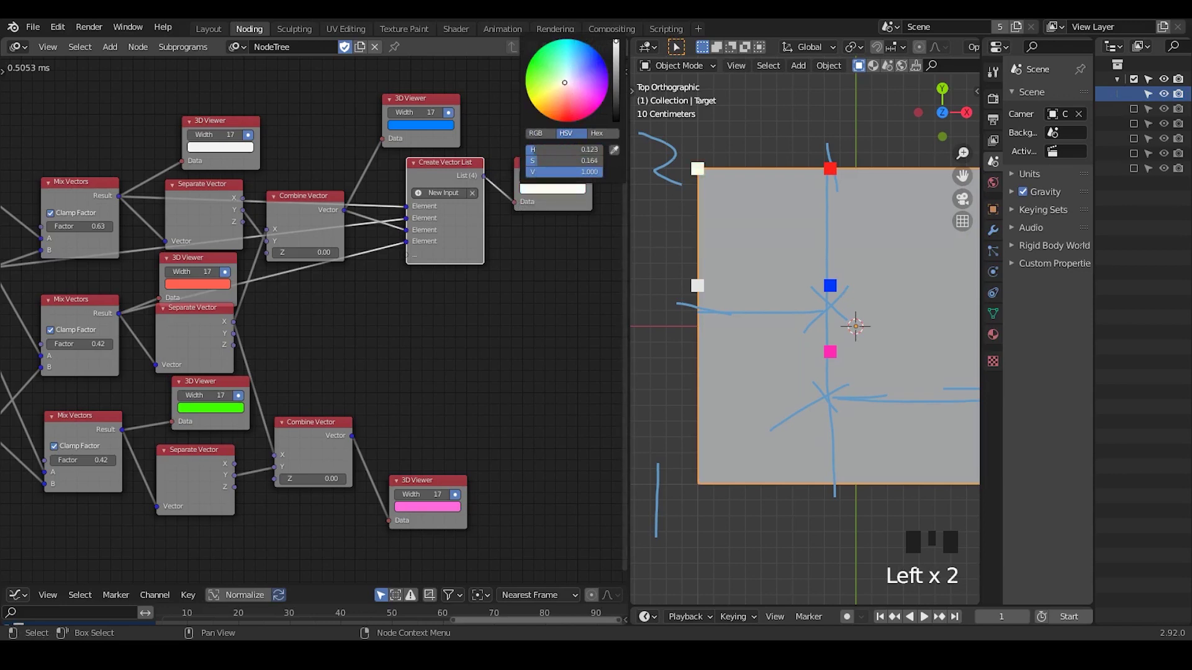
{"action": "mouse_move", "coordinate": [564, 82]}
{"action": "left_mouse_down"}
{"action": "mouse_move", "coordinate": [593, 98]}
{"action": "mouse_move", "coordinate": [576, 91]}
{"action": "mouse_move", "coordinate": [618, 87]}
{"action": "mouse_move", "coordinate": [616, 121]}
{"action": "left_mouse_up"}
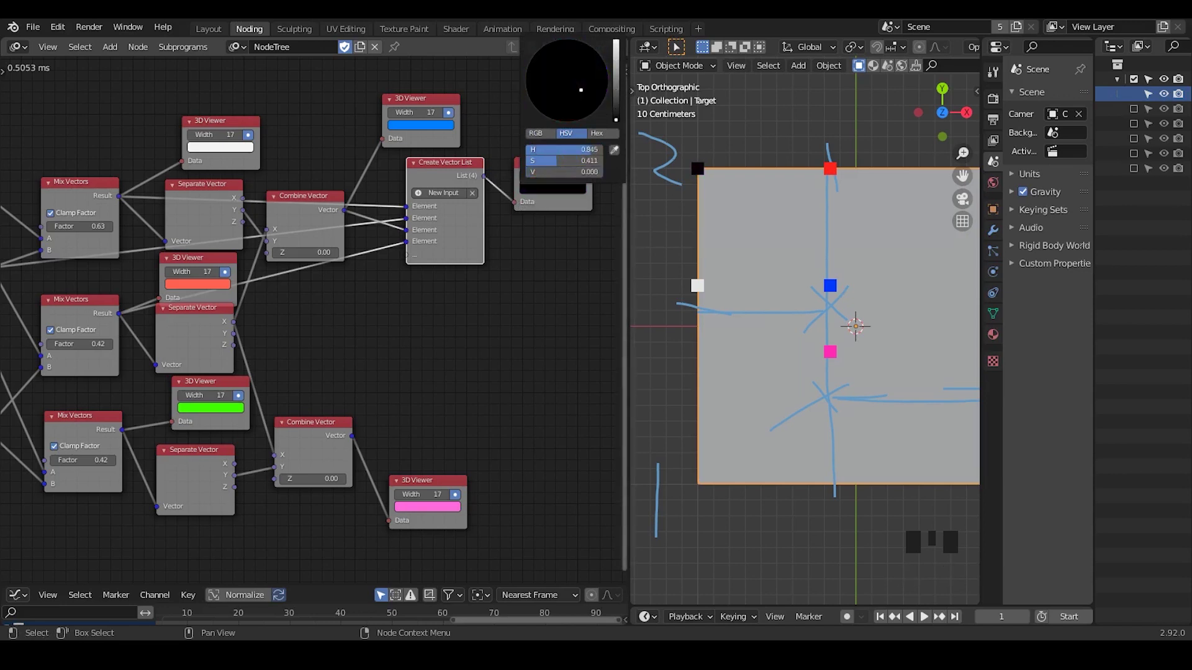
{"action": "left_click", "coordinate": [491, 199]}
{"action": "left_click_drag", "start_coordinate": [552, 176], "coordinate": [587, 177]}
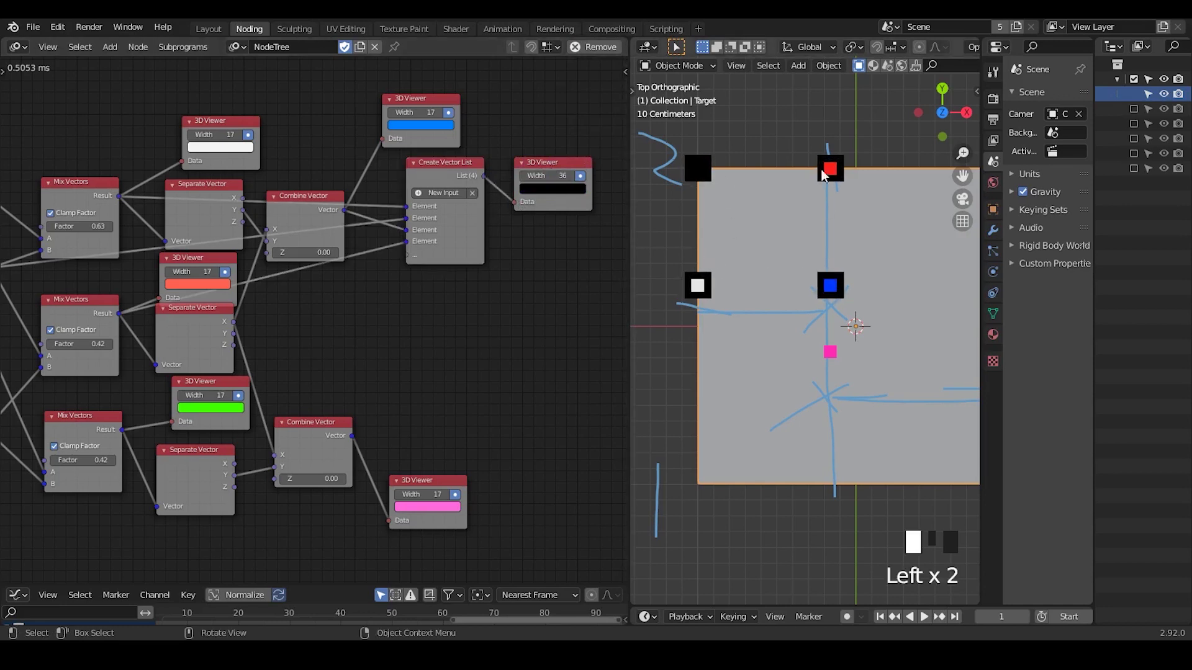
{"action": "left_click_drag", "start_coordinate": [472, 193], "coordinate": [458, 204]}
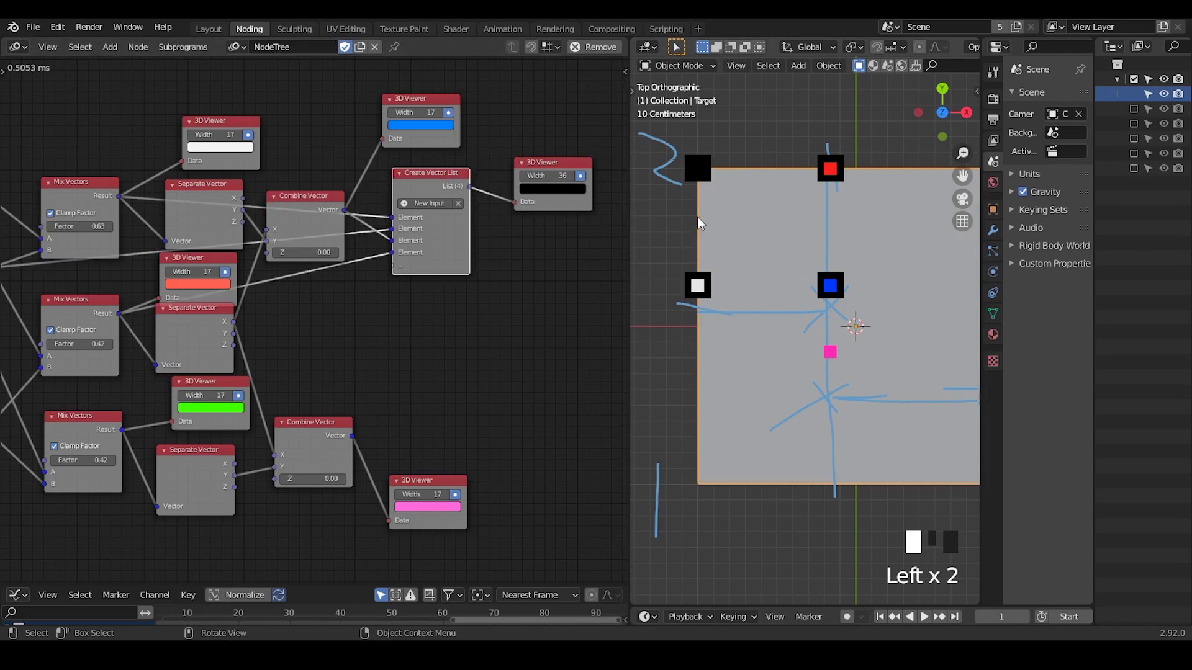
Move the Mesh Object Output node to the far end of the node tree, above and beyond the black 3D Viewer
{"action": "middle_click_drag", "start_coordinate": [365, 337], "coordinate": [423, 391]}
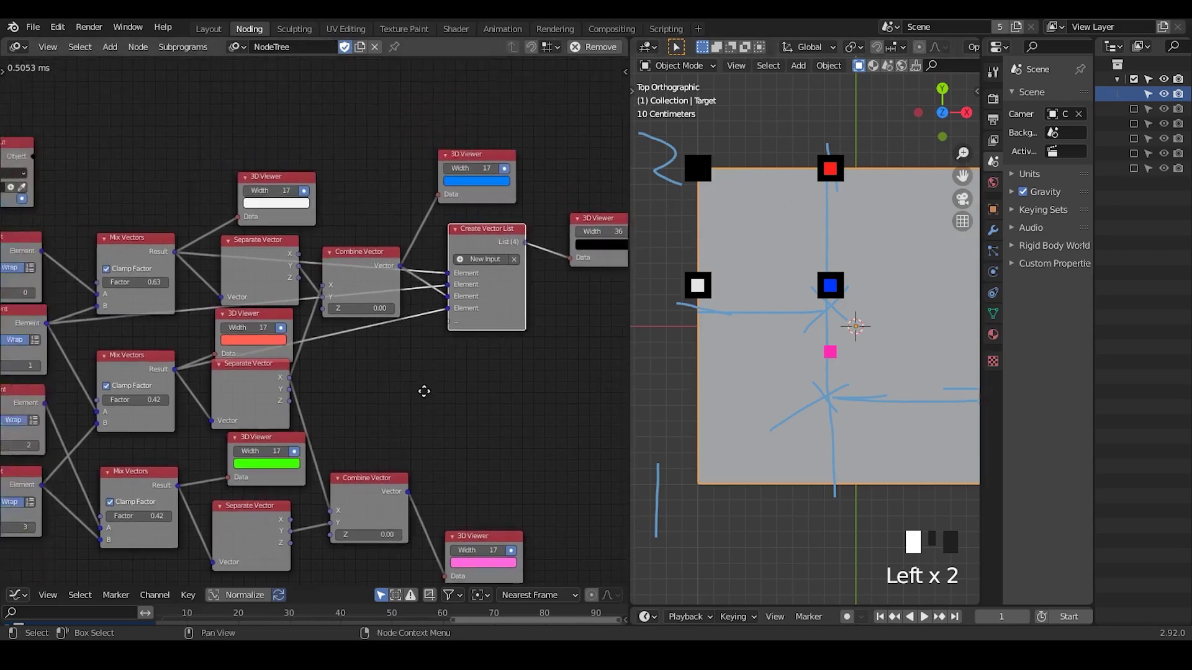
{"action": "scroll", "coordinate": [307, 127], "scroll_direction": "down", "scroll_amount": 1}
{"action": "middle_click_drag", "start_coordinate": [307, 127], "coordinate": [346, 210]}
{"action": "scroll", "coordinate": [216, 216], "scroll_direction": "down", "scroll_amount": 1}
{"action": "middle_click_drag", "start_coordinate": [216, 216], "coordinate": [263, 217]}
{"action": "left_click_drag", "start_coordinate": [144, 231], "coordinate": [603, 196]}
{"action": "middle_click_drag", "start_coordinate": [603, 195], "coordinate": [469, 190]}
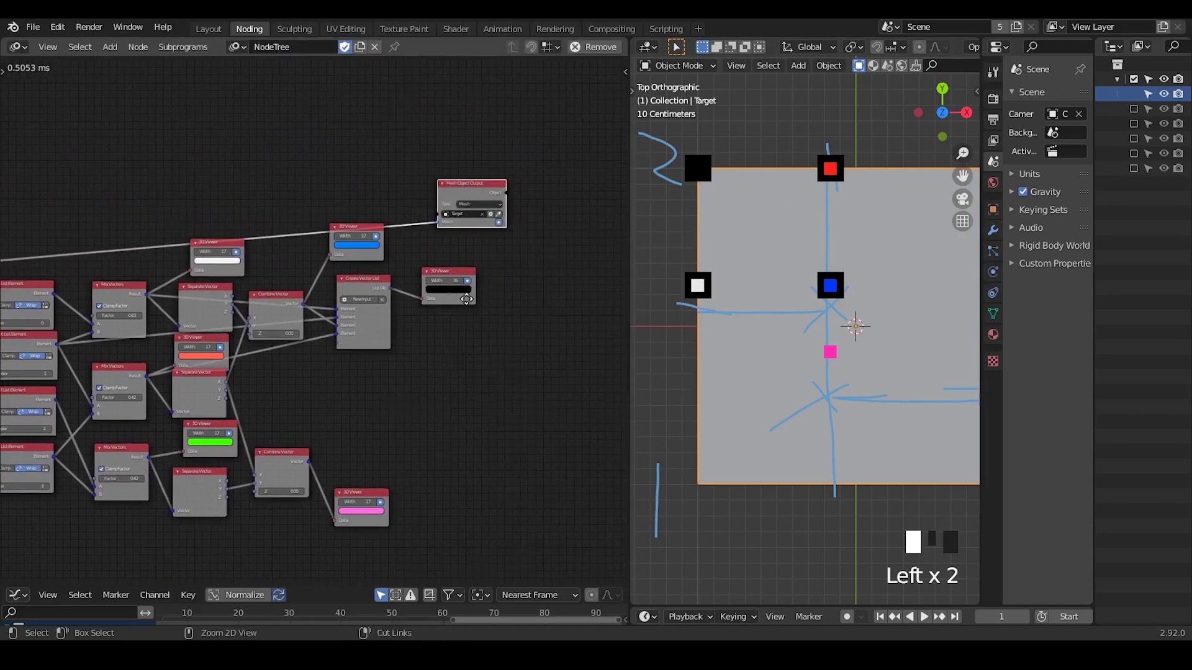
{"action": "scroll", "coordinate": [463, 232], "scroll_direction": "up", "scroll_amount": 3}
{"action": "middle_click_drag", "start_coordinate": [463, 232], "coordinate": [418, 245]}
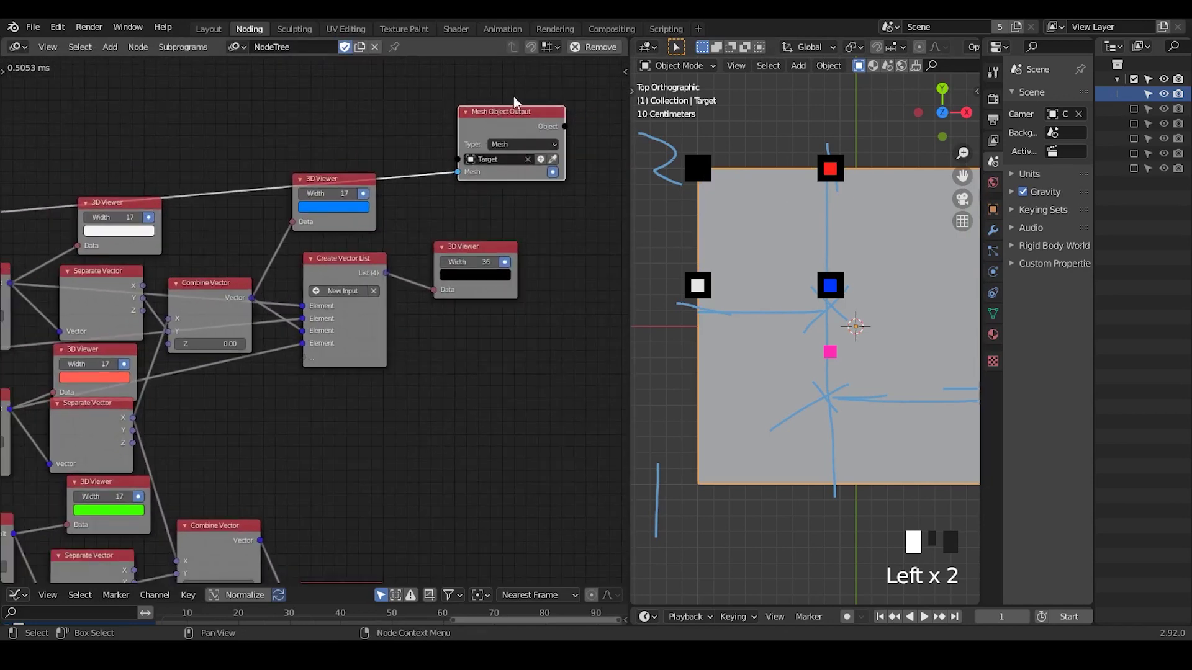
{"action": "left_click_drag", "start_coordinate": [512, 134], "coordinate": [557, 86]}
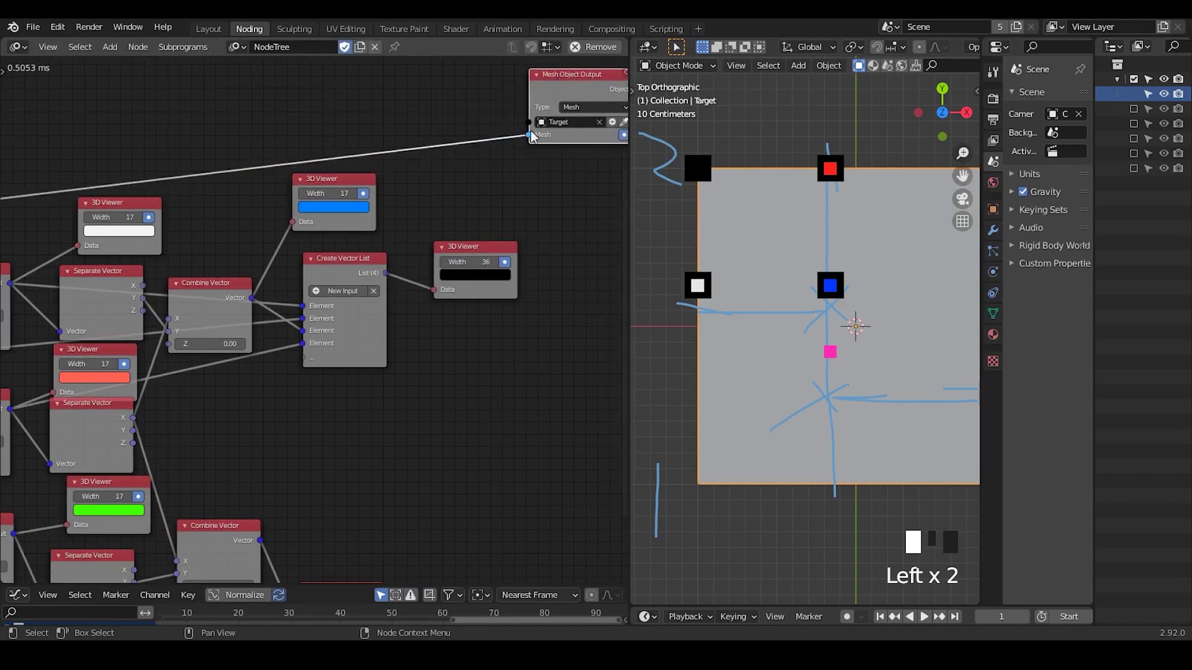
{"action": "middle_click_drag", "start_coordinate": [403, 300], "coordinate": [356, 334]}
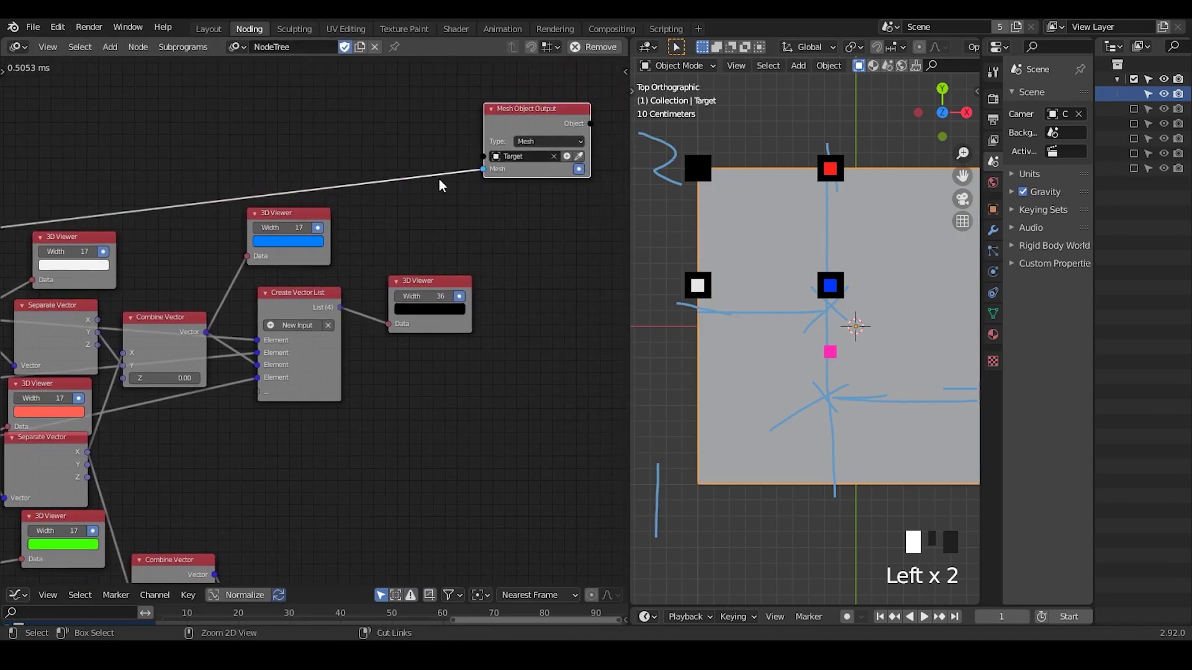
Add a Mesh Info node below the Mesh Object Output
{"action": "key", "text": "ctrl+a"}
{"action": "type", "text": "mesh info"}
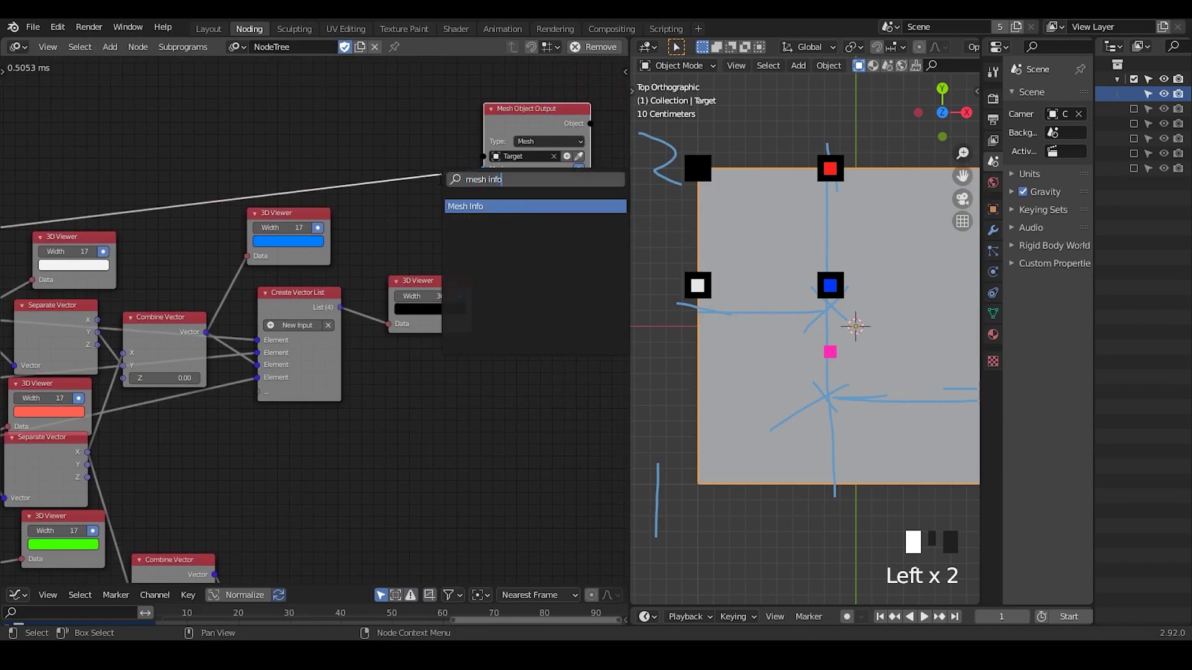
{"action": "key", "text": "Return"}
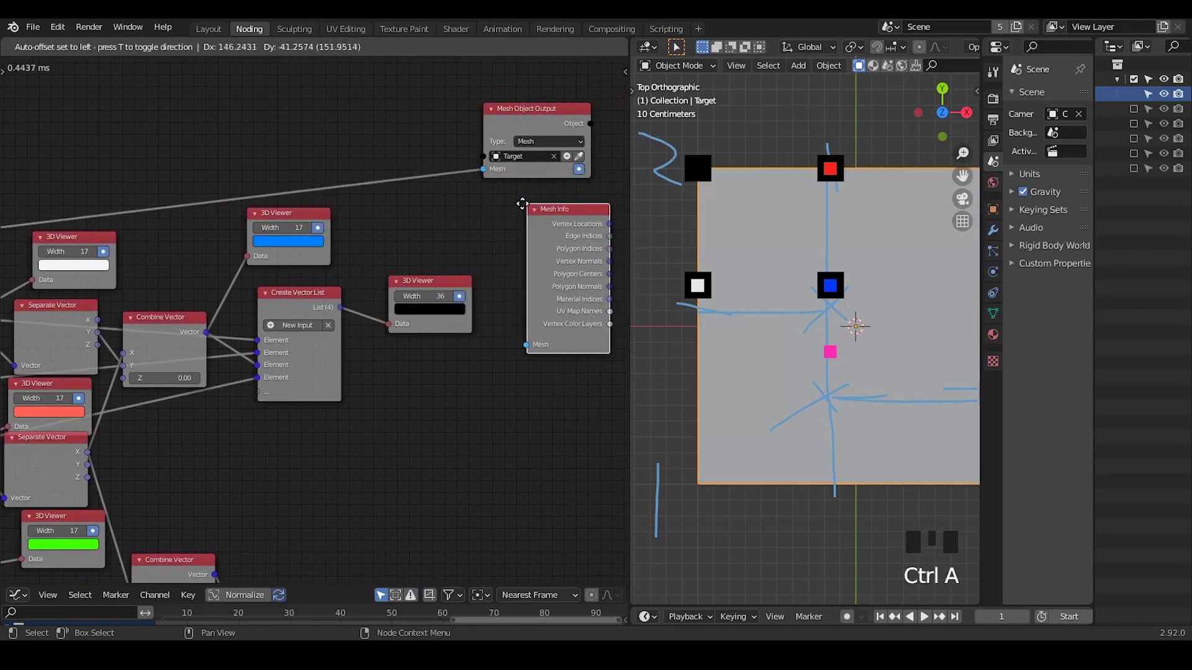
{"action": "left_click", "coordinate": [507, 207]}
Add a Combine Mesh node beneath the Mesh Info node
{"action": "key", "text": "ctrl+a"}
{"action": "type", "text": "com"}
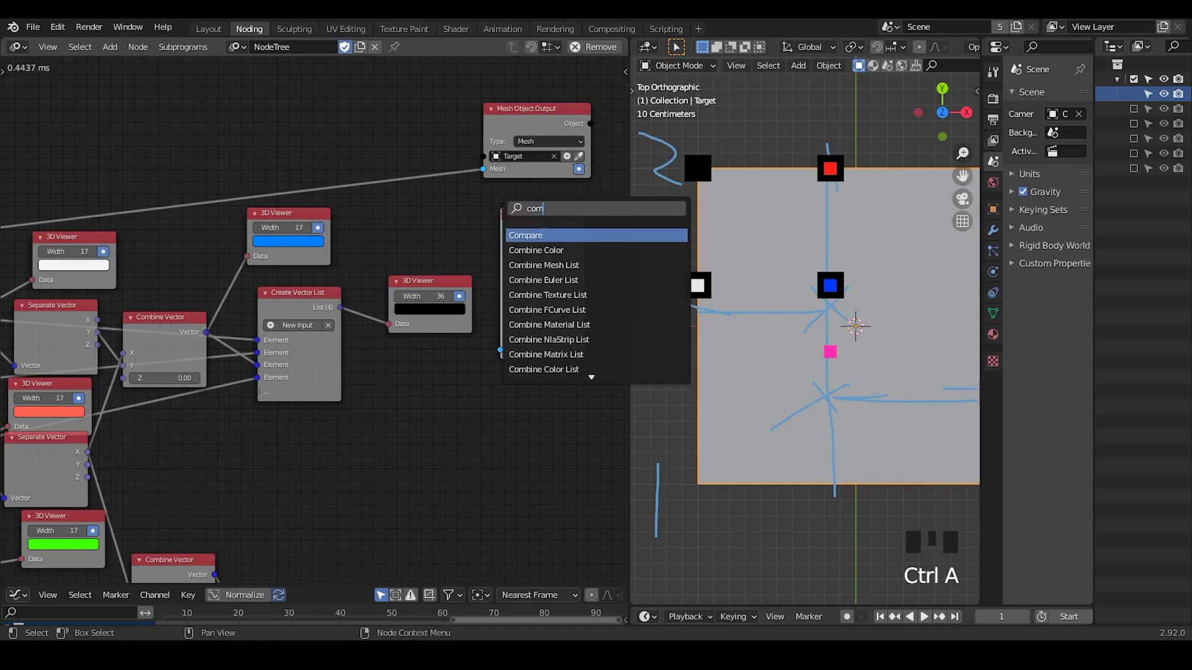
{"action": "type", "text": "bine mesh"}
{"action": "key", "text": "Down"}
{"action": "key", "text": "Return"}
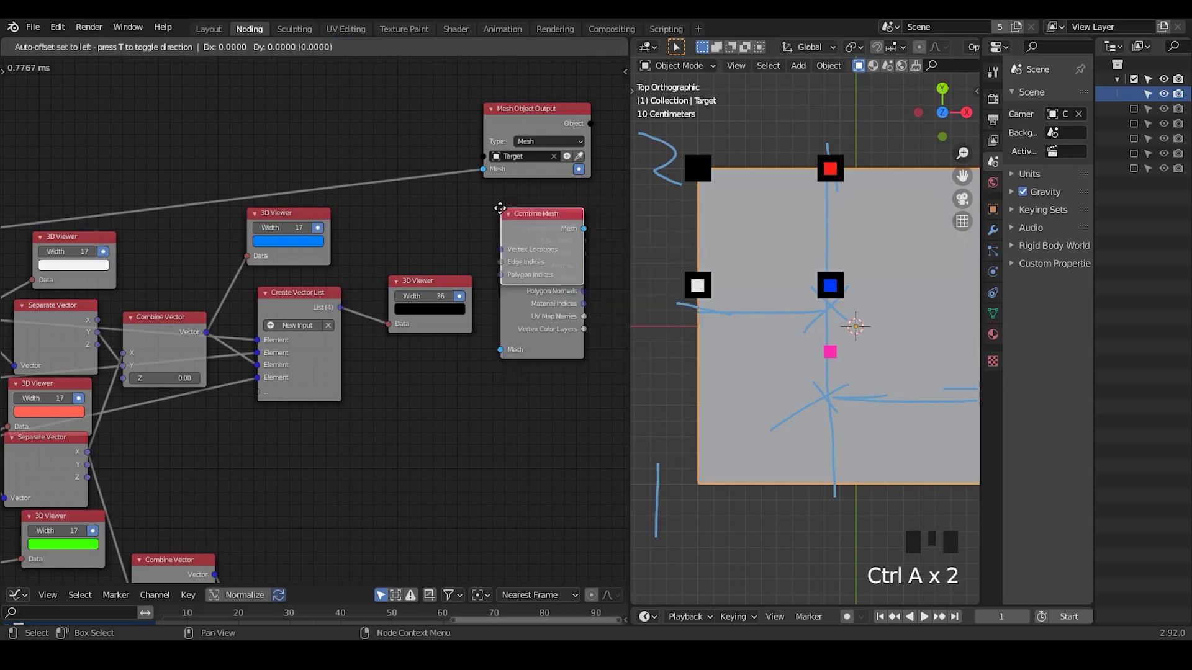
{"action": "left_click", "coordinate": [472, 366]}
Reposition the Mesh Info node between the Mesh Object Output and Combine Mesh nodes, clear of the black 3D Viewer
{"action": "left_click_drag", "start_coordinate": [542, 216], "coordinate": [492, 254]}
{"action": "scroll", "coordinate": [506, 248], "scroll_direction": "down", "scroll_amount": 3}
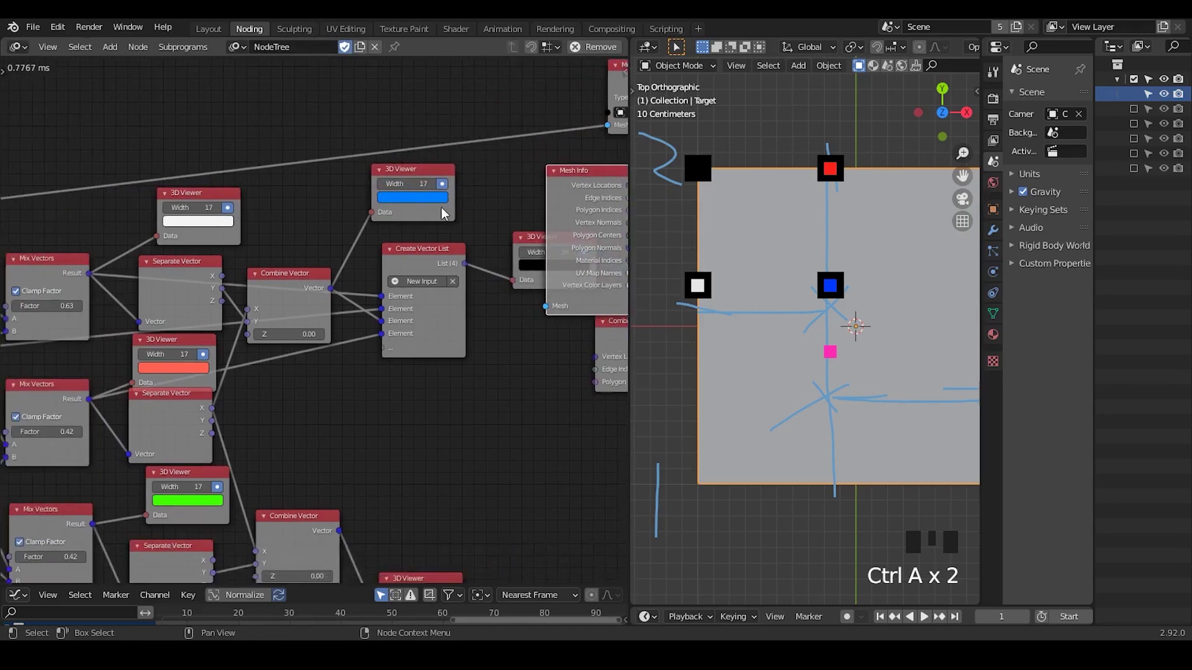
{"action": "middle_click_drag", "start_coordinate": [366, 307], "coordinate": [393, 248]}
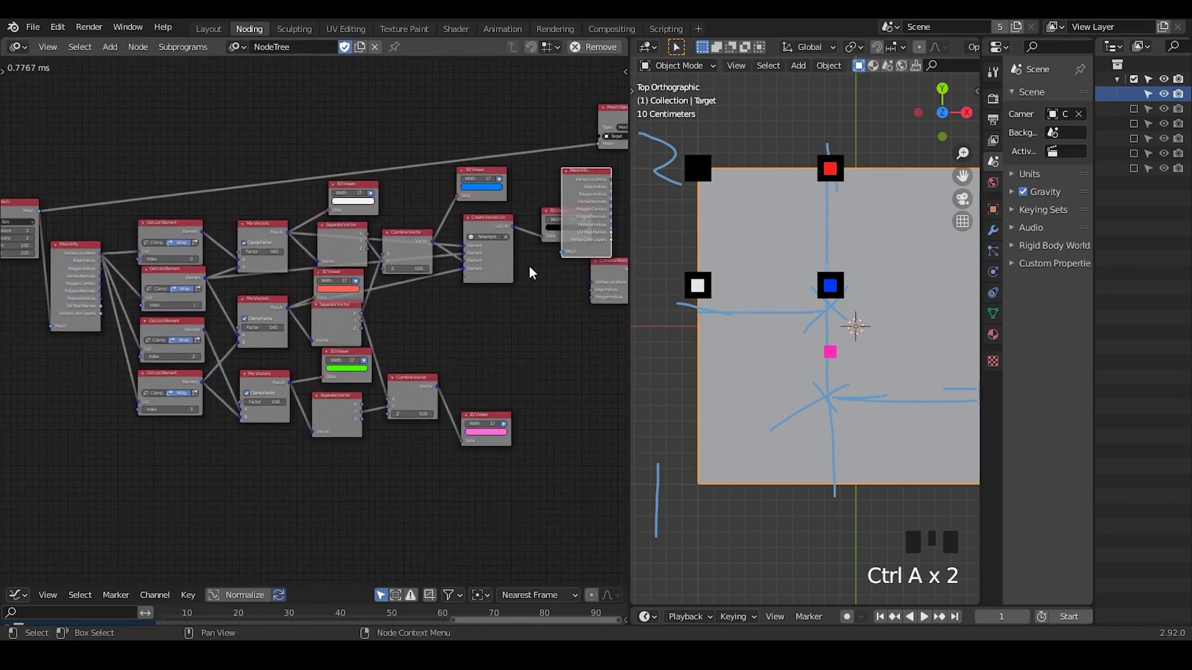
{"action": "middle_click_drag", "start_coordinate": [529, 273], "coordinate": [316, 357]}
{"action": "scroll", "coordinate": [314, 323], "scroll_direction": "up", "scroll_amount": 8}
{"action": "left_click_drag", "start_coordinate": [422, 228], "coordinate": [507, 210]}
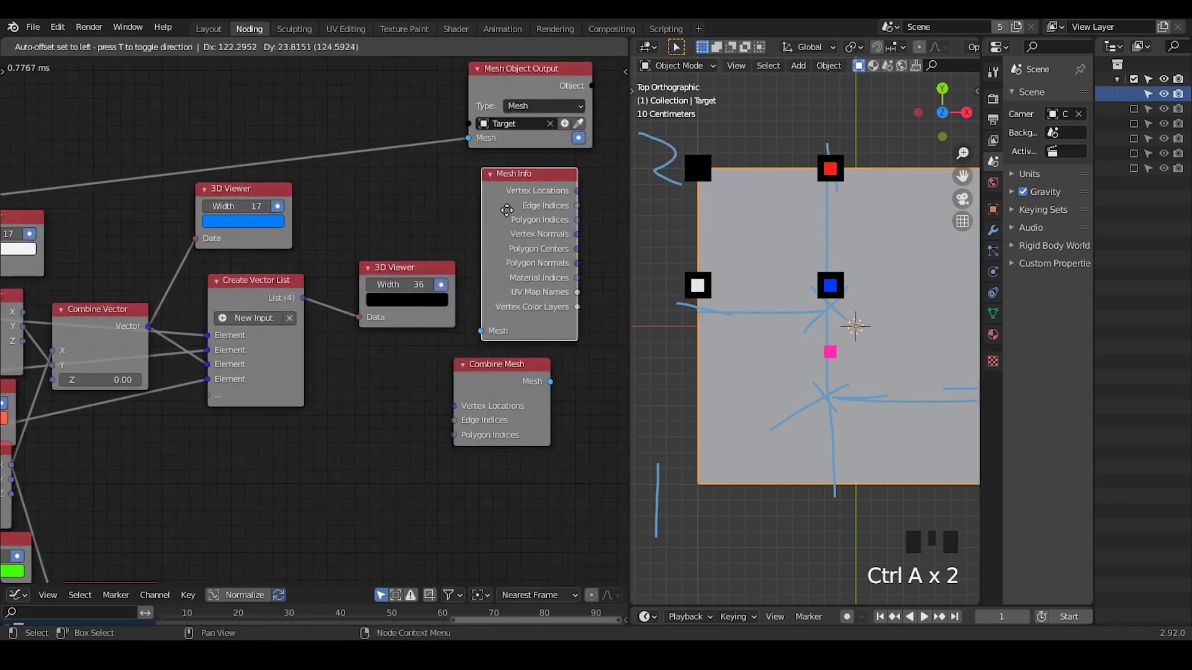
{"action": "middle_click_drag", "start_coordinate": [397, 232], "coordinate": [337, 235]}
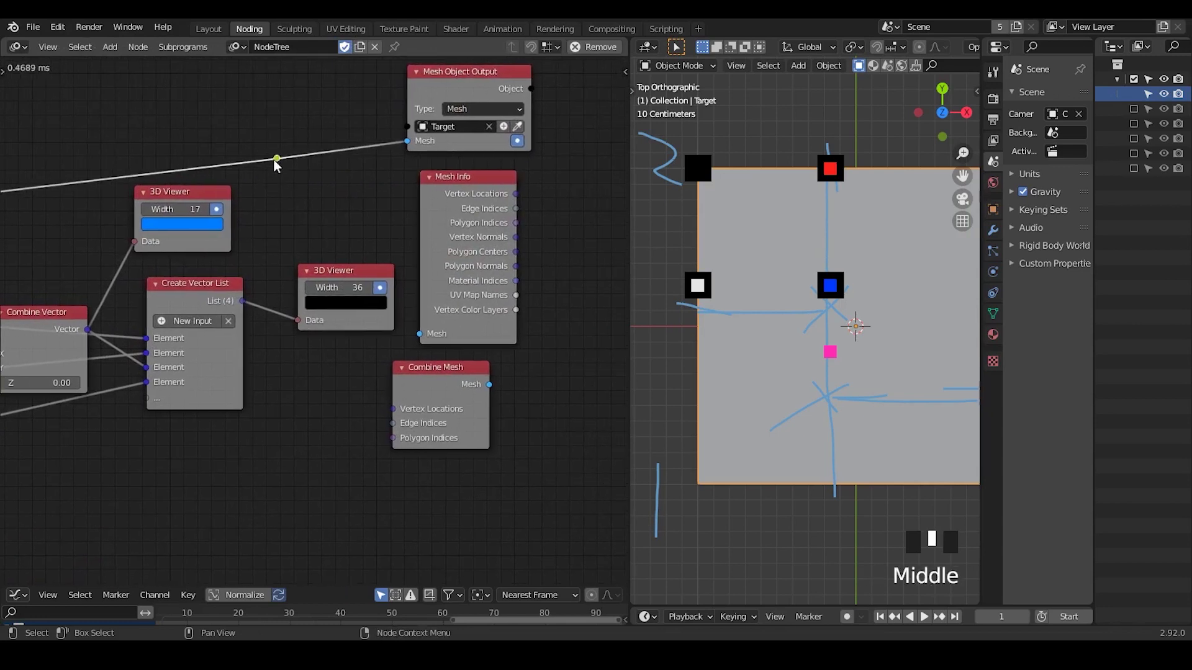
Branch the mesh link through a reroute into Mesh Info, and move Mesh Info and Mesh Object Output apart
{"action": "left_click_drag", "start_coordinate": [277, 158], "coordinate": [423, 334]}
{"action": "left_click_drag", "start_coordinate": [460, 200], "coordinate": [354, 189]}
{"action": "middle_click_drag", "start_coordinate": [400, 226], "coordinate": [359, 248]}
{"action": "left_click_drag", "start_coordinate": [422, 93], "coordinate": [536, 130]}
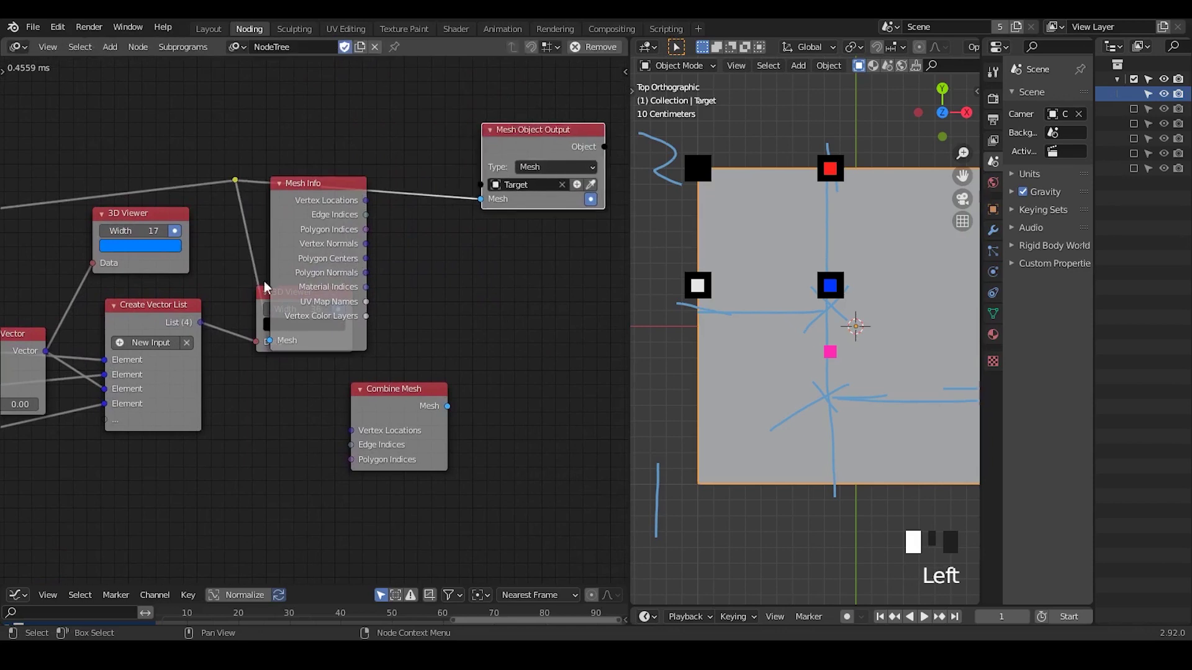
Collapse the black 3D Viewer and move it below Mesh Info, and place Combine Mesh under the Mesh Object Output
{"action": "left_click", "coordinate": [265, 293]}
{"action": "left_click_drag", "start_coordinate": [277, 293], "coordinate": [275, 397]}
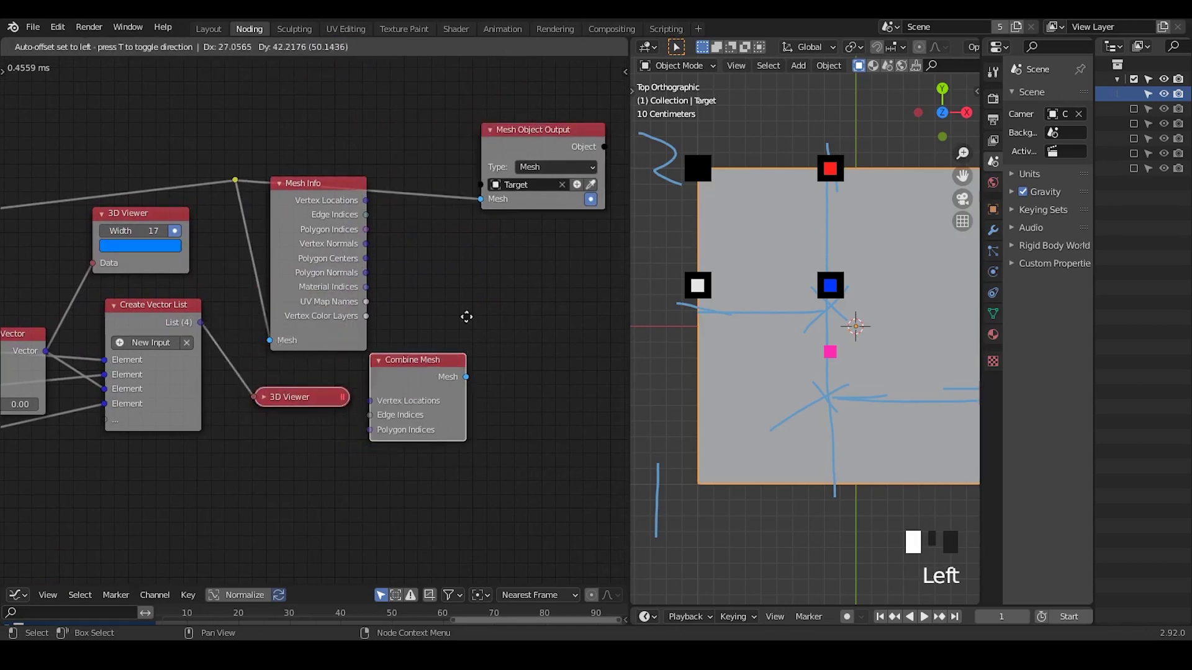
{"action": "left_click_drag", "start_coordinate": [397, 390], "coordinate": [509, 241]}
Feed Combine Mesh with Mesh Info's edge and polygon indices and the vector list as vertex locations, and link its mesh to Mesh Object Output
{"action": "left_click_drag", "start_coordinate": [360, 214], "coordinate": [470, 296]}
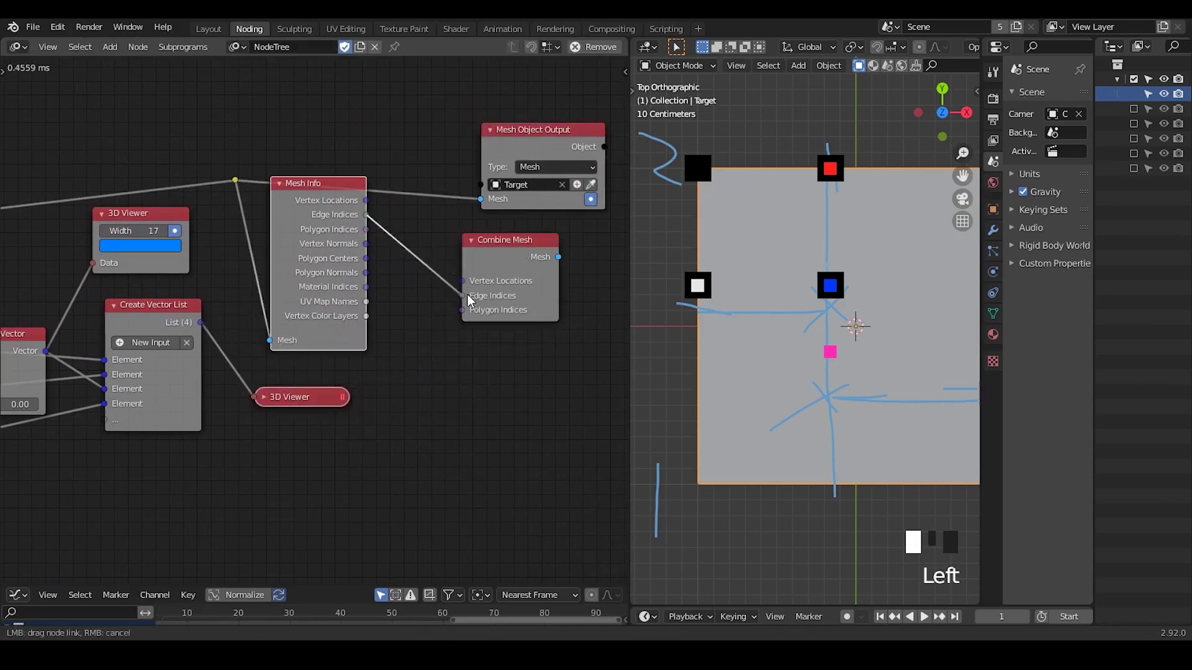
{"action": "left_click_drag", "start_coordinate": [349, 229], "coordinate": [421, 284]}
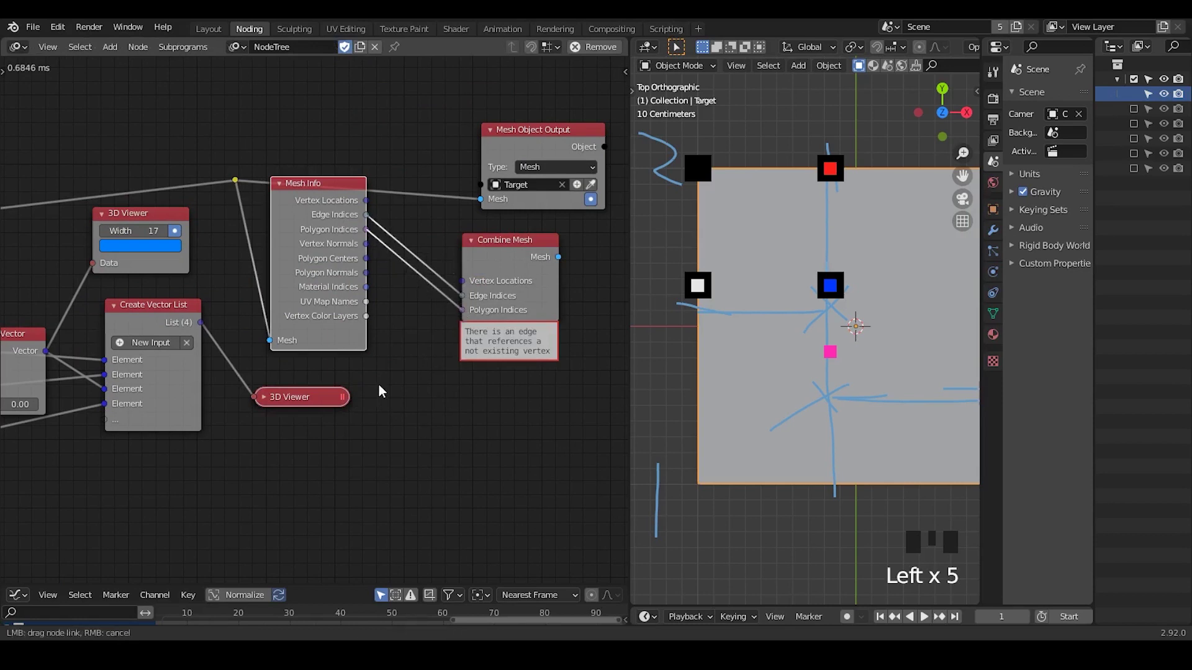
{"action": "left_click_drag", "start_coordinate": [201, 322], "coordinate": [466, 280]}
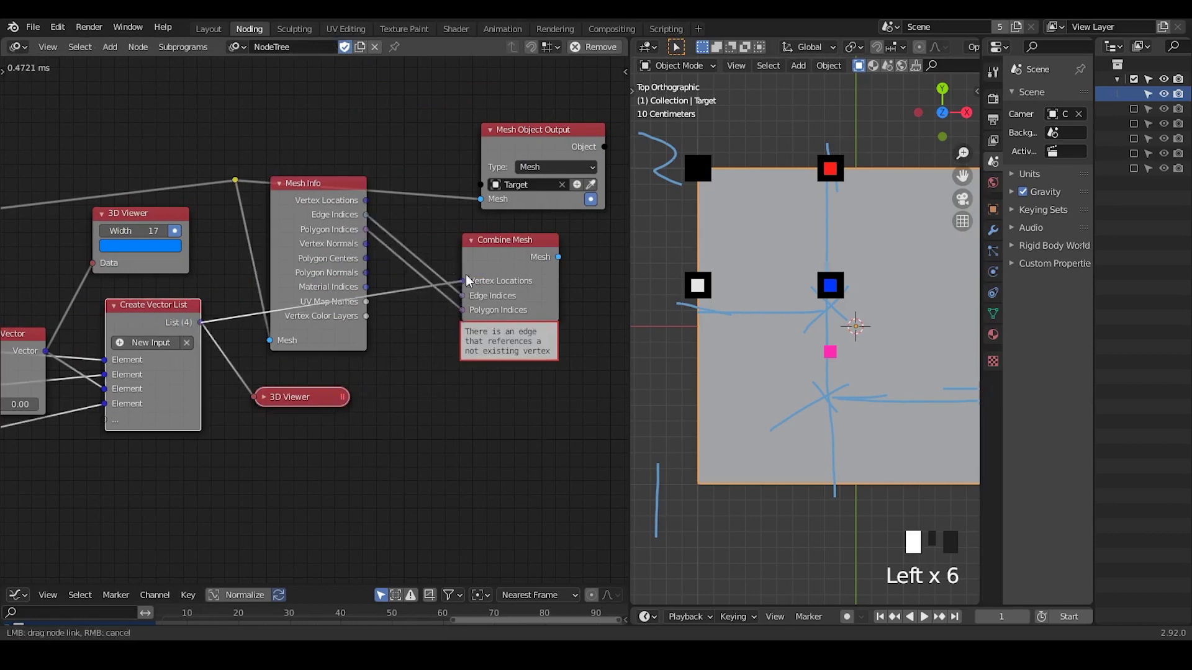
{"action": "left_click_drag", "start_coordinate": [558, 257], "coordinate": [479, 199]}
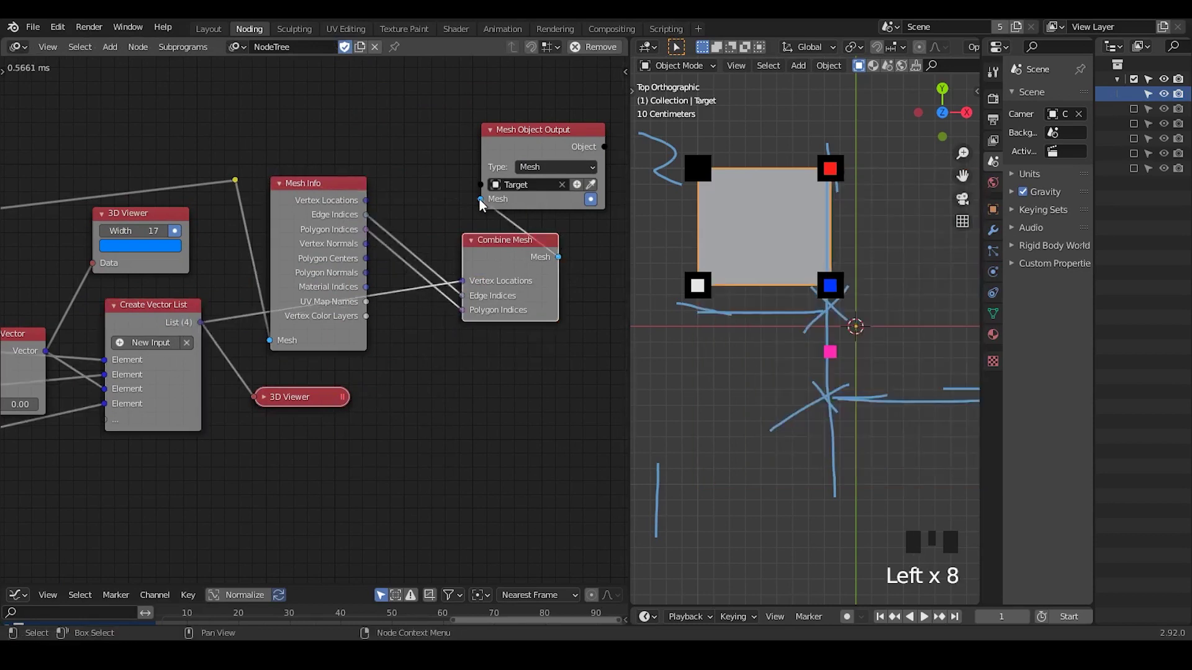
{"action": "left_click", "coordinate": [732, 242]}
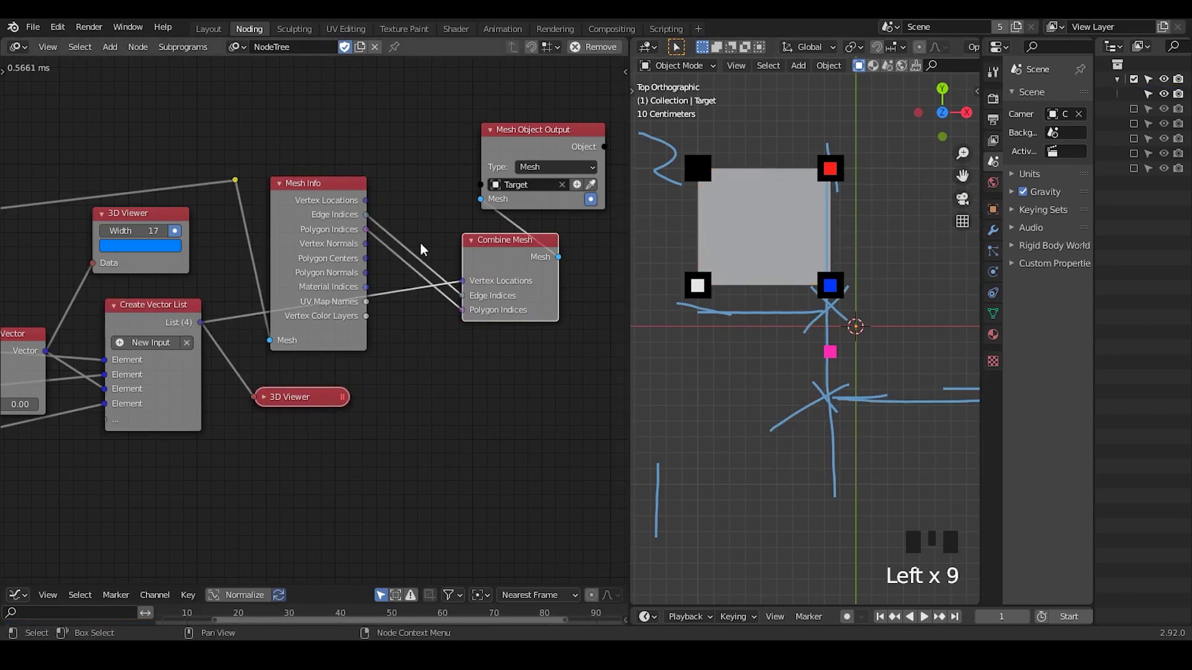
Tidy the layout by collapsing Mesh Info, moving Combine Mesh beside it and shifting Mesh Object Output further along
{"action": "left_click_drag", "start_coordinate": [486, 271], "coordinate": [429, 216]}
{"action": "left_click", "coordinate": [276, 185]}
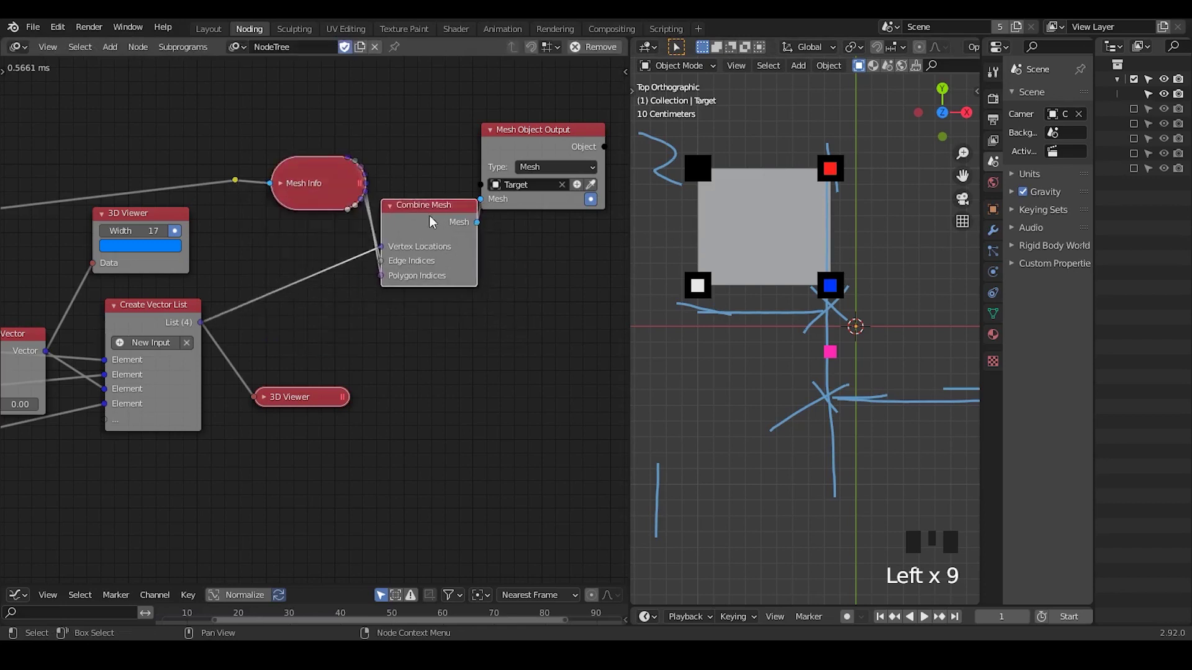
{"action": "left_click_drag", "start_coordinate": [495, 158], "coordinate": [538, 193]}
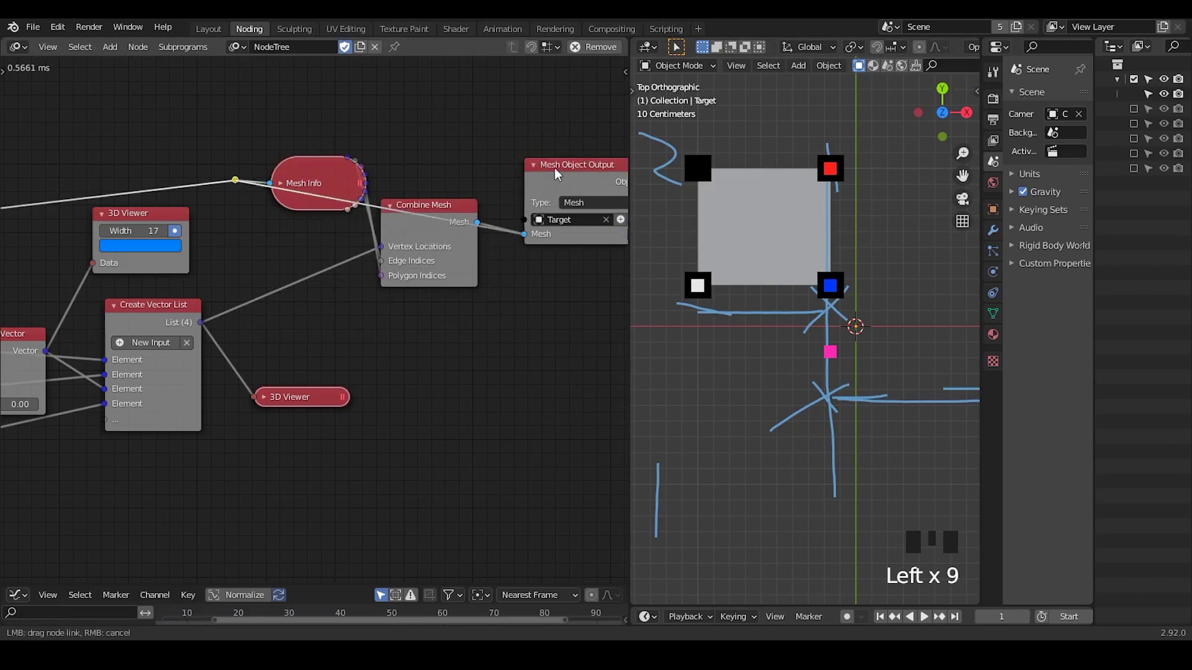
Move Mesh Object Output further up and place a duplicate of Create Vector List directly below the original
{"action": "left_click_drag", "start_coordinate": [547, 152], "coordinate": [523, 100]}
{"action": "middle_click_drag", "start_coordinate": [293, 422], "coordinate": [486, 326]}
{"action": "left_click_drag", "start_coordinate": [366, 229], "coordinate": [385, 211]}
{"action": "key", "text": "shift+d"}
{"action": "left_click", "coordinate": [380, 351]}
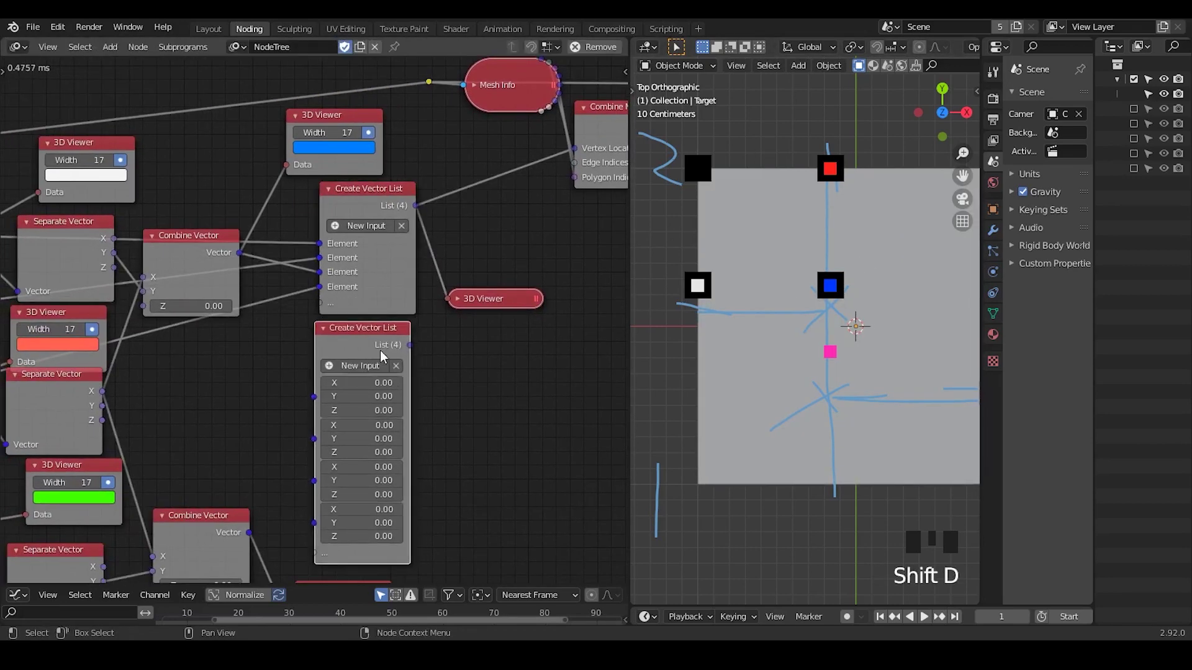
Move the black 3D Viewer up beside the first Create Vector List, disable its display and collapse it again
{"action": "middle_click_drag", "start_coordinate": [242, 423], "coordinate": [302, 387]}
{"action": "middle_click_drag", "start_coordinate": [461, 372], "coordinate": [392, 395]}
{"action": "left_click", "coordinate": [448, 285]}
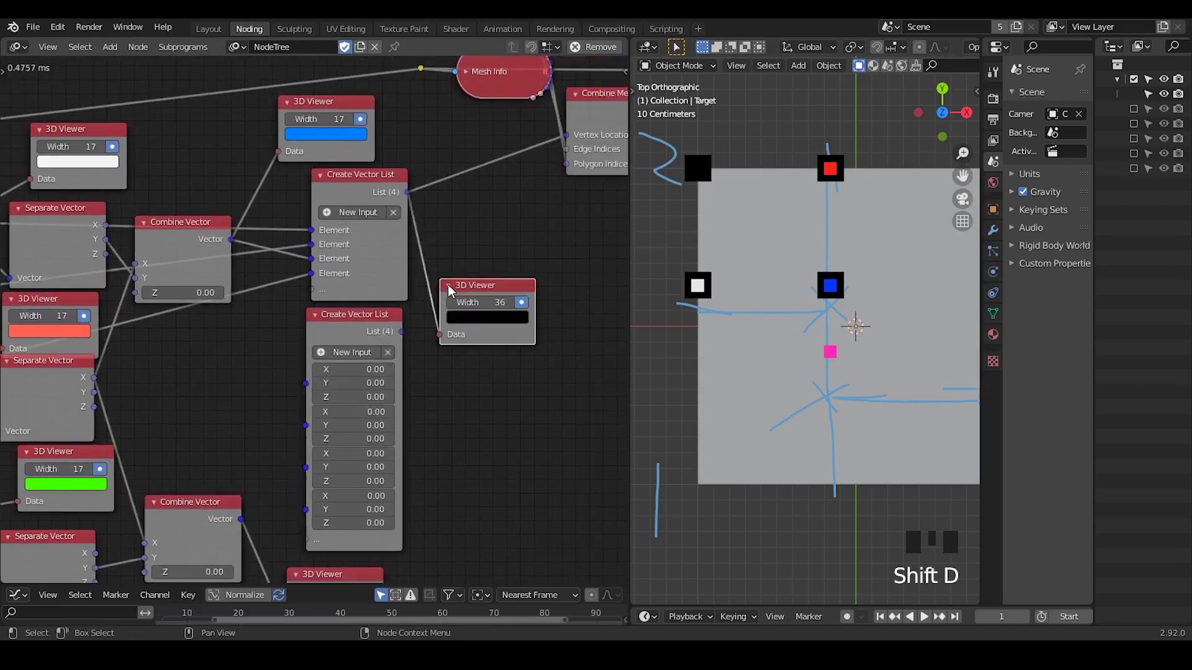
{"action": "left_click_drag", "start_coordinate": [458, 287], "coordinate": [459, 243]}
{"action": "left_click", "coordinate": [520, 259]}
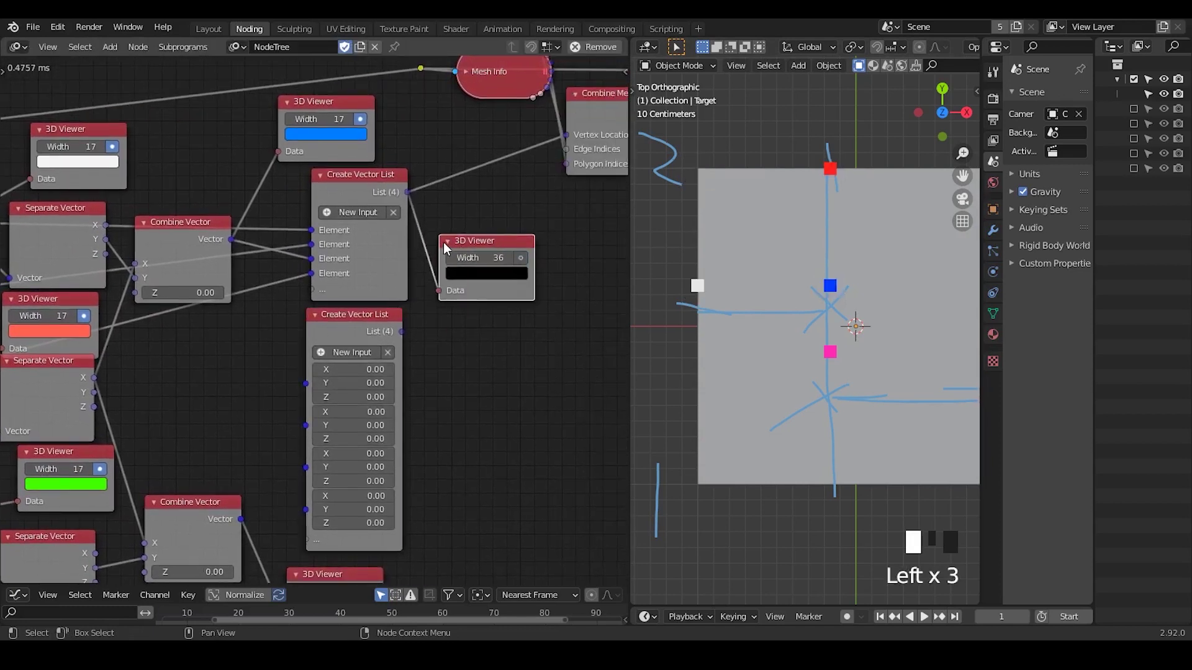
{"action": "left_click", "coordinate": [446, 246]}
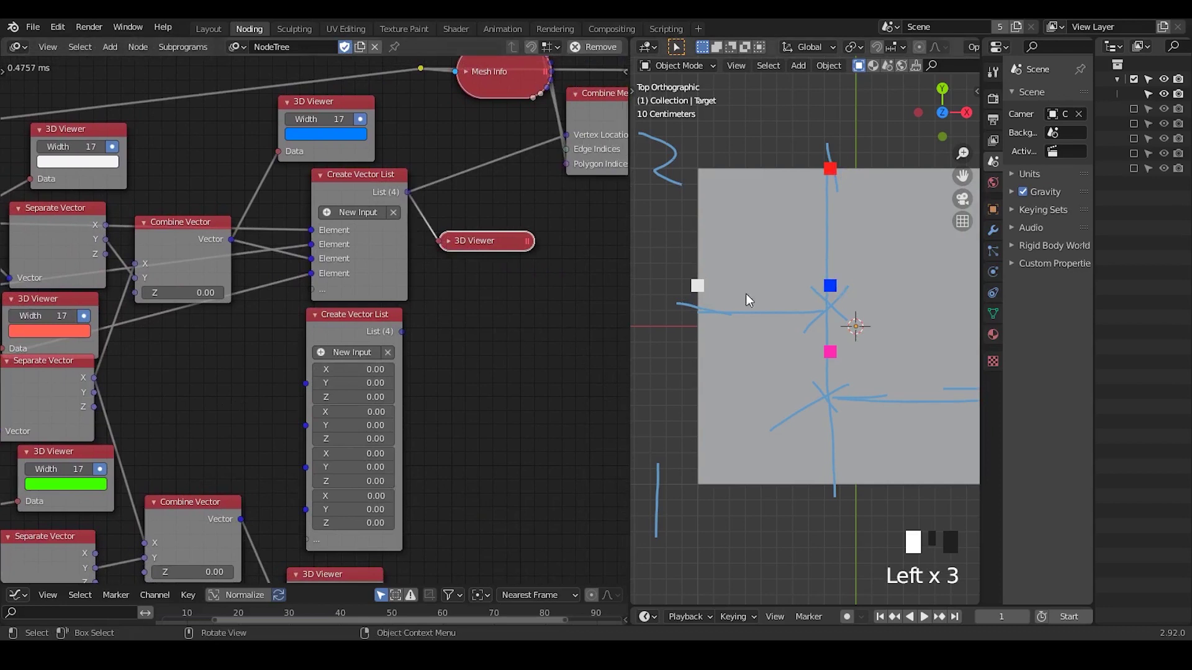
Link the pink-viewer Combine Vector and the red-viewer Mix Vectors result into the second Create Vector List as its first two elements
{"action": "mouse_move", "coordinate": [746, 293]}
{"action": "middle_mouse_down", "text": "ctrl"}
{"action": "mouse_move", "coordinate": [759, 290]}
{"action": "mouse_move", "coordinate": [765, 308]}
{"action": "mouse_move", "coordinate": [735, 300]}
{"action": "middle_mouse_up", "text": "ctrl"}
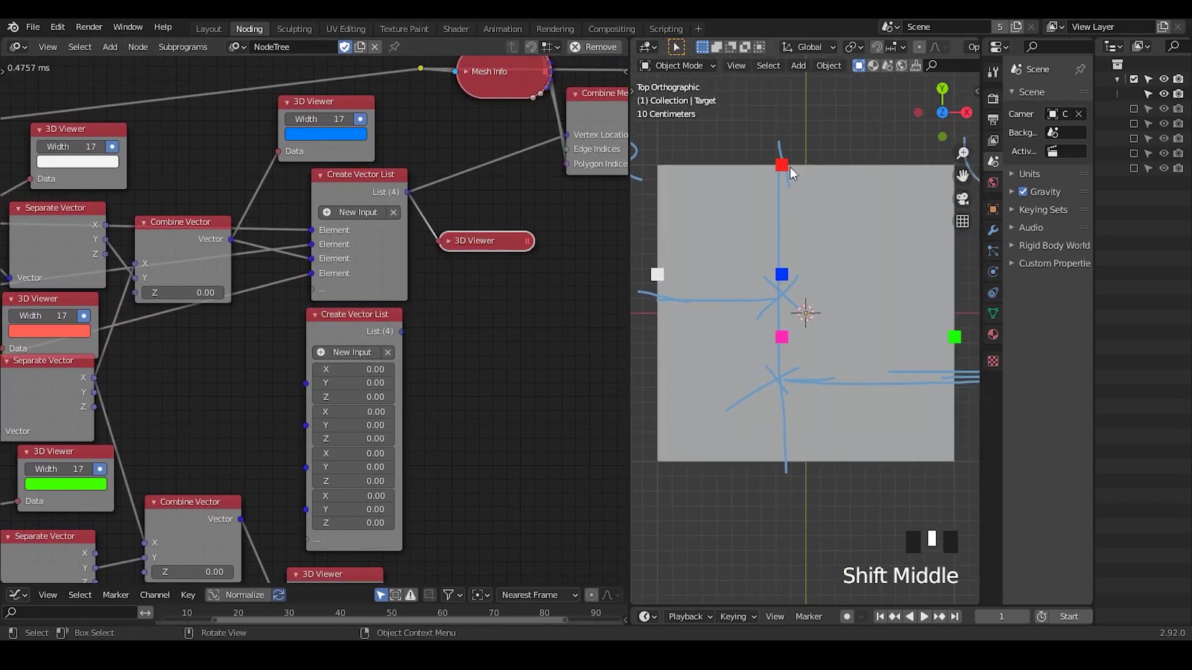
{"action": "middle_click_drag", "start_coordinate": [693, 336], "coordinate": [709, 329], "text": "shift"}
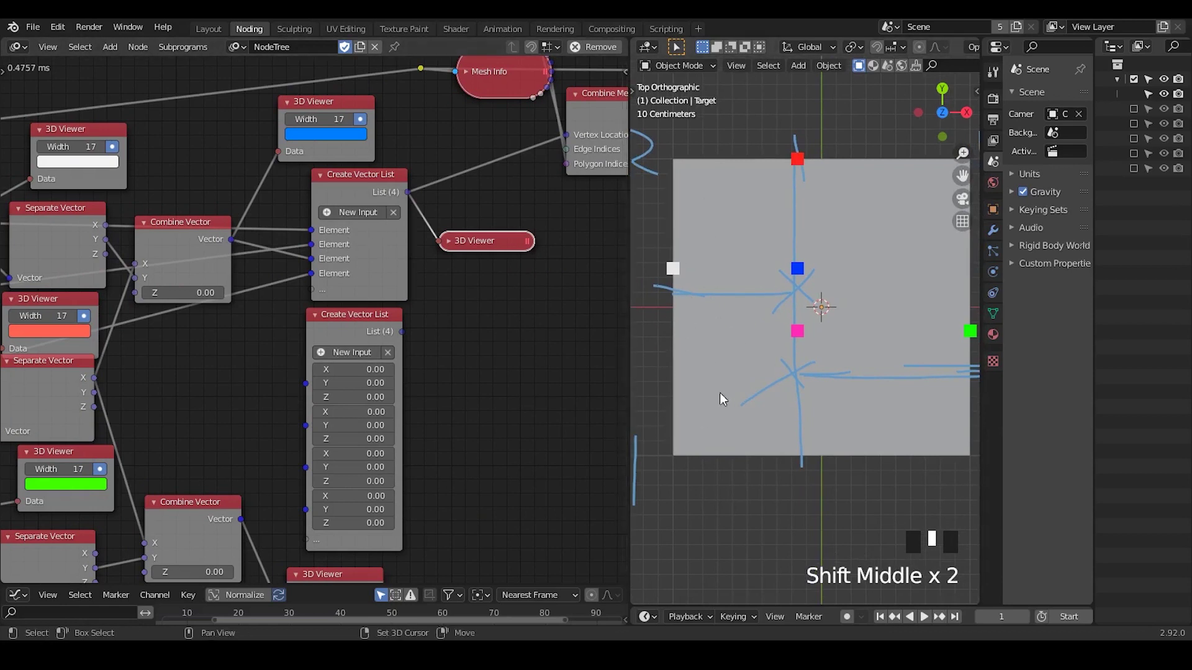
{"action": "middle_click_drag", "start_coordinate": [720, 392], "coordinate": [735, 390], "text": "shift"}
{"action": "middle_click_drag", "start_coordinate": [851, 360], "coordinate": [801, 366], "text": "shift"}
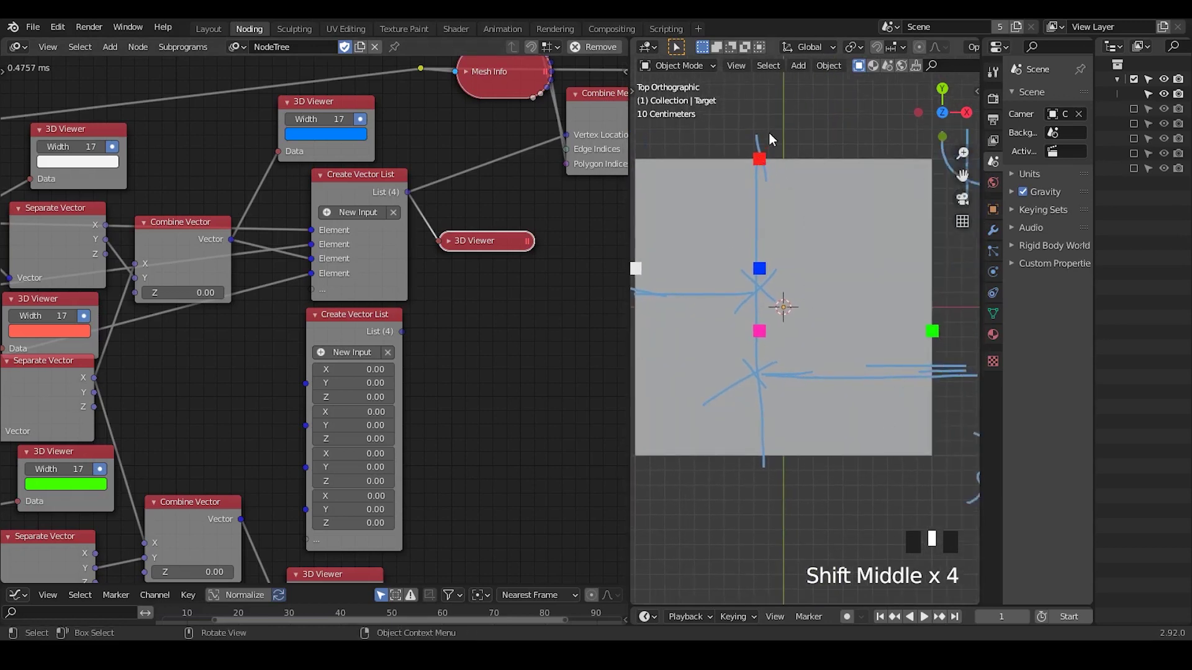
{"action": "middle_click_drag", "start_coordinate": [773, 337], "coordinate": [787, 342], "text": "ctrl"}
{"action": "middle_click_drag", "start_coordinate": [210, 465], "coordinate": [397, 361]}
{"action": "left_click_drag", "start_coordinate": [429, 414], "coordinate": [495, 280]}
{"action": "middle_click_drag", "start_coordinate": [809, 288], "coordinate": [781, 296], "text": "shift"}
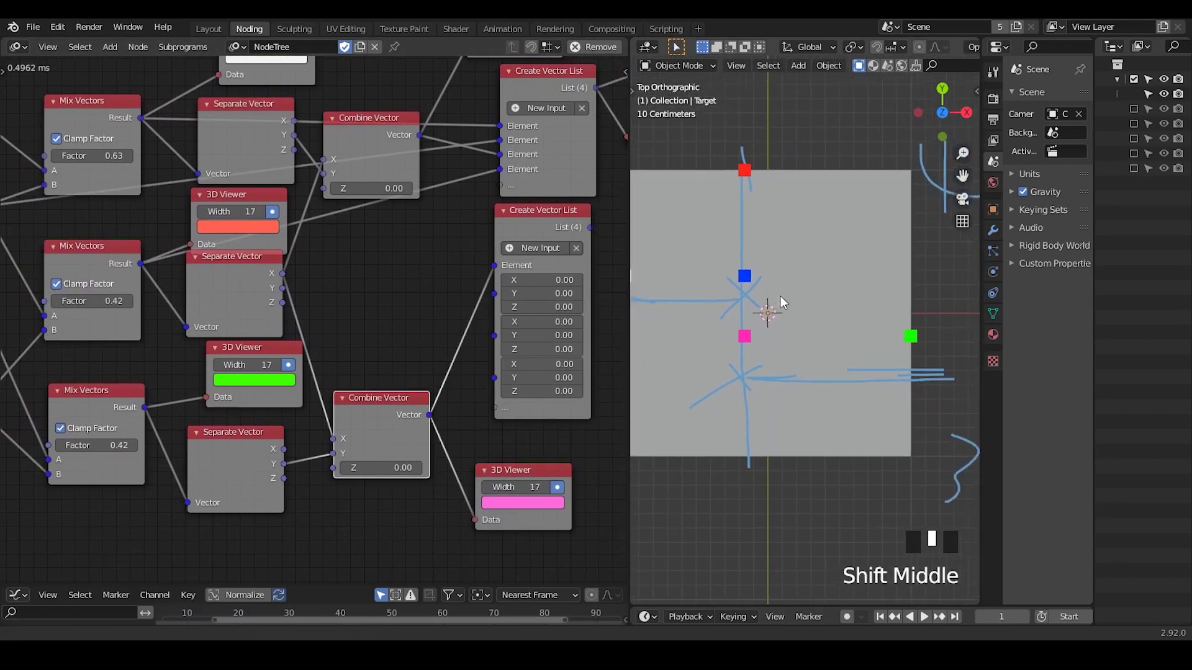
{"action": "left_click_drag", "start_coordinate": [141, 265], "coordinate": [494, 280]}
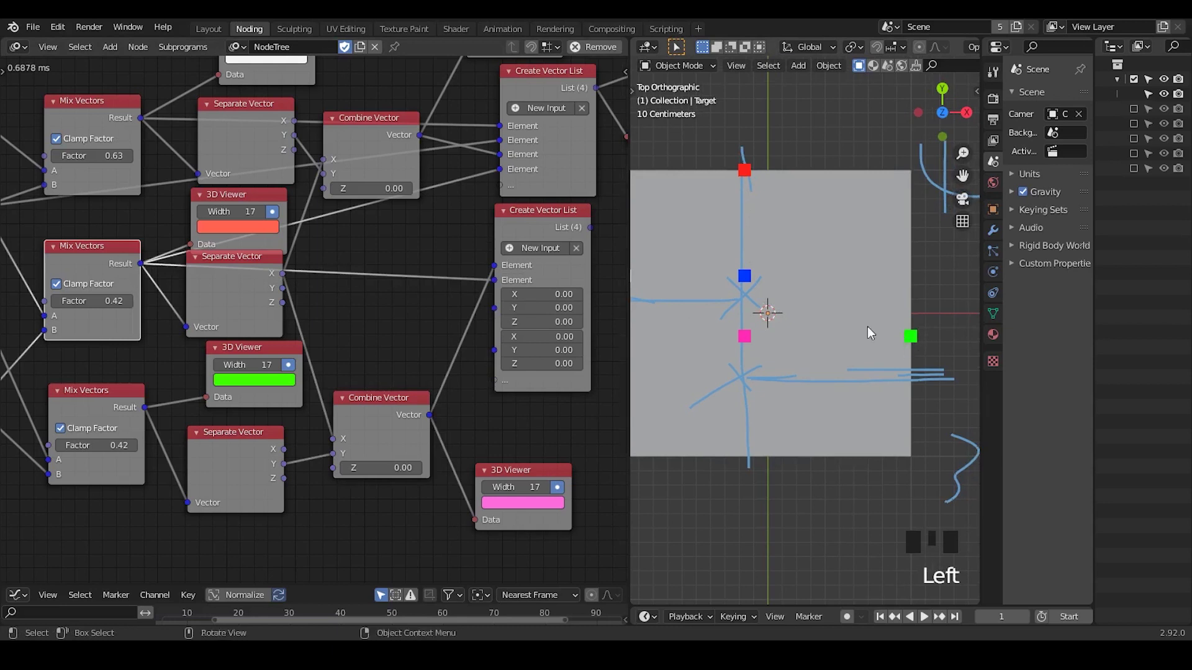
Link the green-viewer Mix Vectors result and the index 3 Get List Element as the second list's third and fourth elements
{"action": "left_click_drag", "start_coordinate": [145, 406], "coordinate": [499, 307]}
{"action": "scroll", "coordinate": [329, 281], "scroll_direction": "down", "scroll_amount": 2}
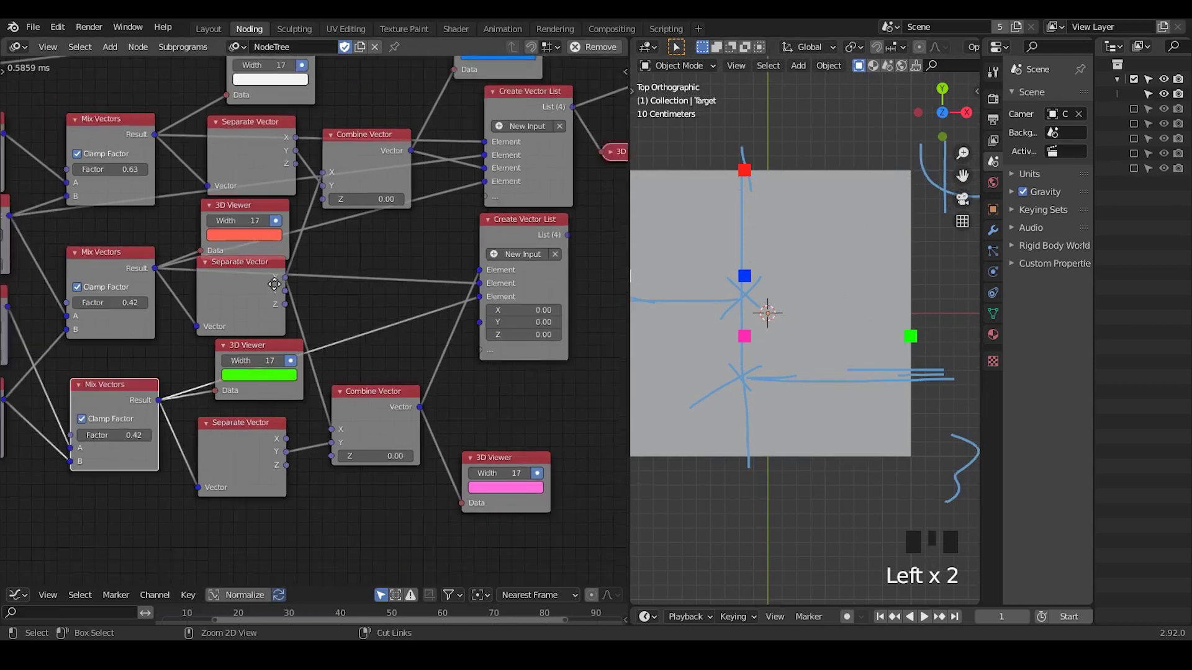
{"action": "middle_click_drag", "start_coordinate": [276, 284], "coordinate": [352, 269]}
{"action": "left_click_drag", "start_coordinate": [103, 372], "coordinate": [544, 307]}
{"action": "middle_click_drag", "start_coordinate": [544, 359], "coordinate": [355, 366]}
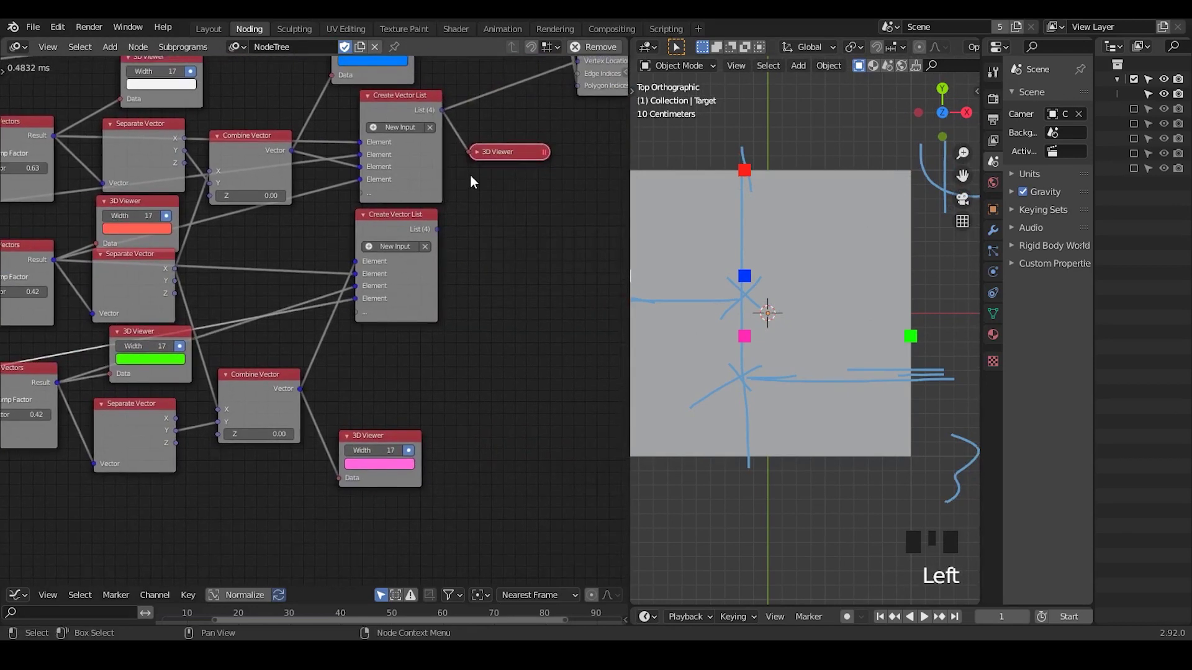
Place a third Create Vector List as a duplicate below the second one and move the pink 3D Viewer down
{"action": "left_click", "coordinate": [407, 224]}
{"action": "key", "text": "shift+d"}
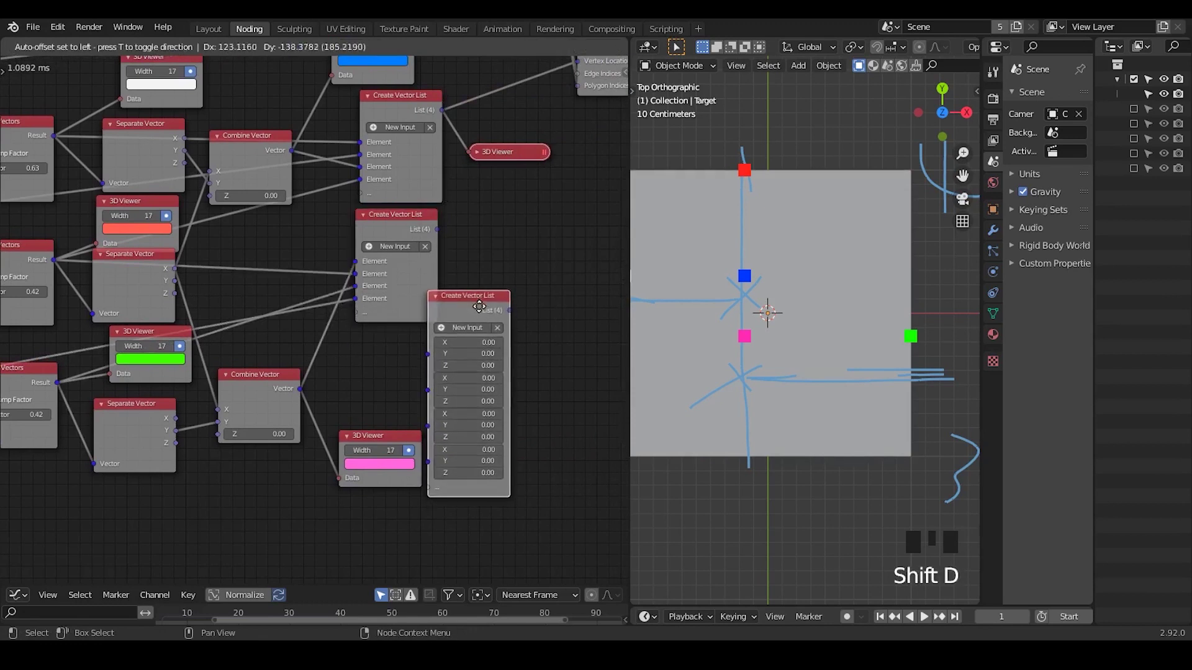
{"action": "left_click", "coordinate": [479, 308]}
{"action": "left_click_drag", "start_coordinate": [379, 432], "coordinate": [335, 481]}
{"action": "left_click_drag", "start_coordinate": [435, 329], "coordinate": [445, 328]}
Draw an annotation cross where the vertical split line meets the plane's lower edge
{"action": "mouse_move", "coordinate": [769, 381]}
{"action": "middle_mouse_down", "text": "ctrl"}
{"action": "mouse_move", "coordinate": [769, 394]}
{"action": "mouse_move", "coordinate": [756, 377]}
{"action": "middle_mouse_up", "text": "ctrl"}
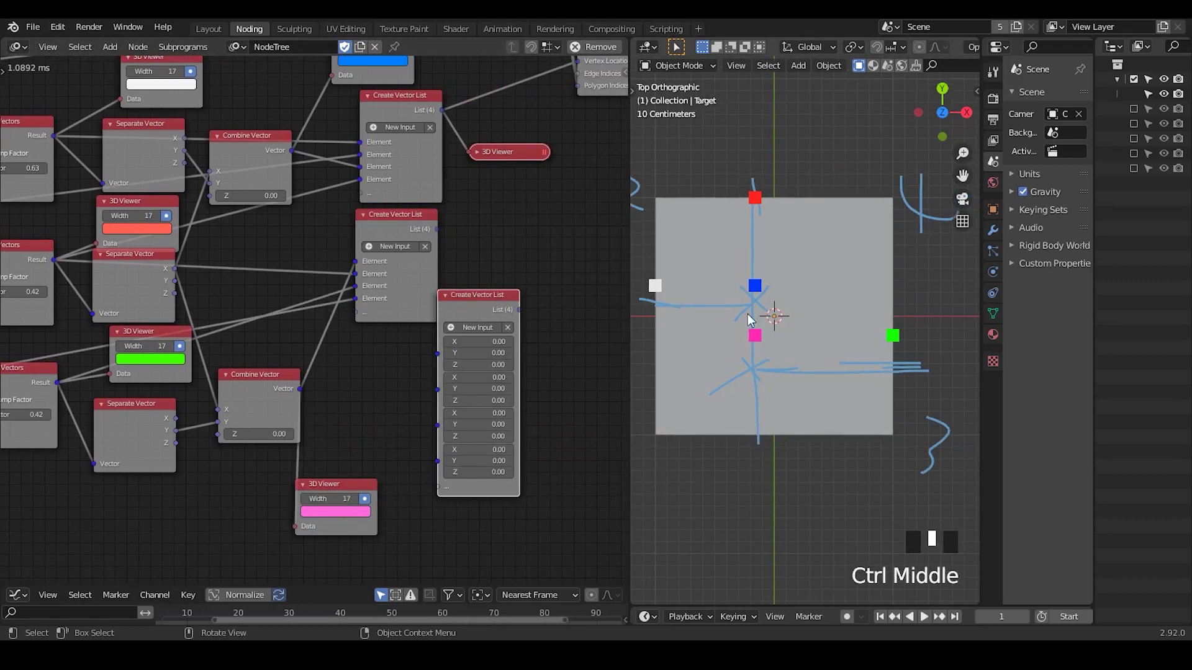
{"action": "middle_click_drag", "start_coordinate": [268, 354], "coordinate": [351, 333]}
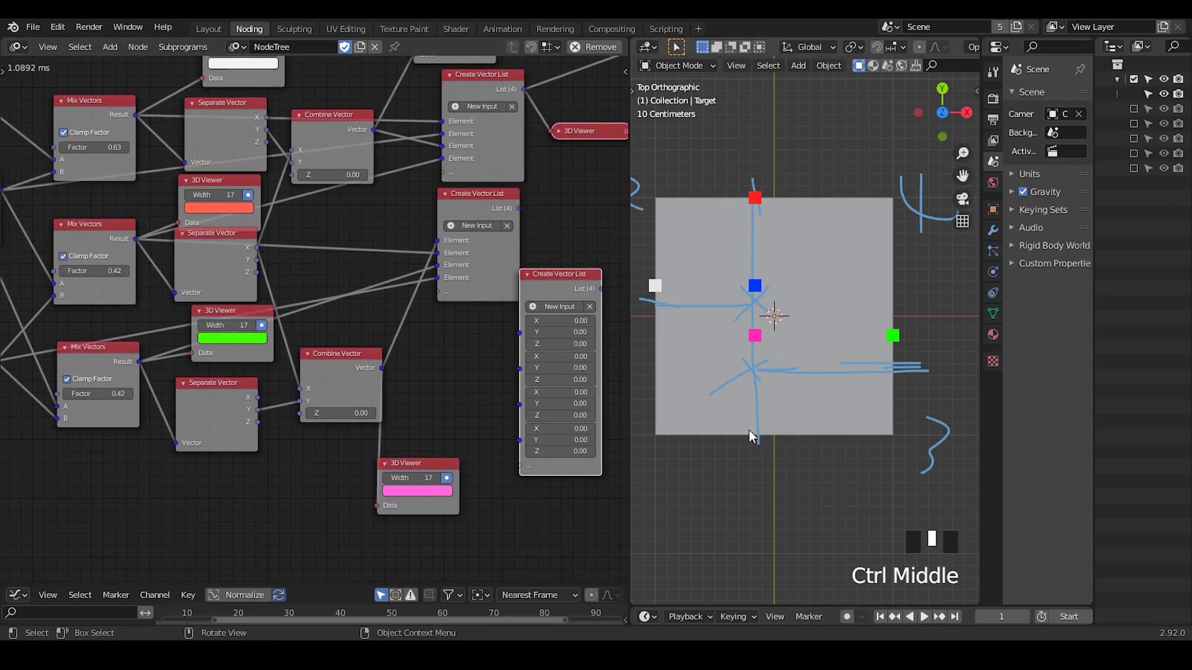
{"action": "left_click_drag", "start_coordinate": [748, 429], "coordinate": [770, 462]}
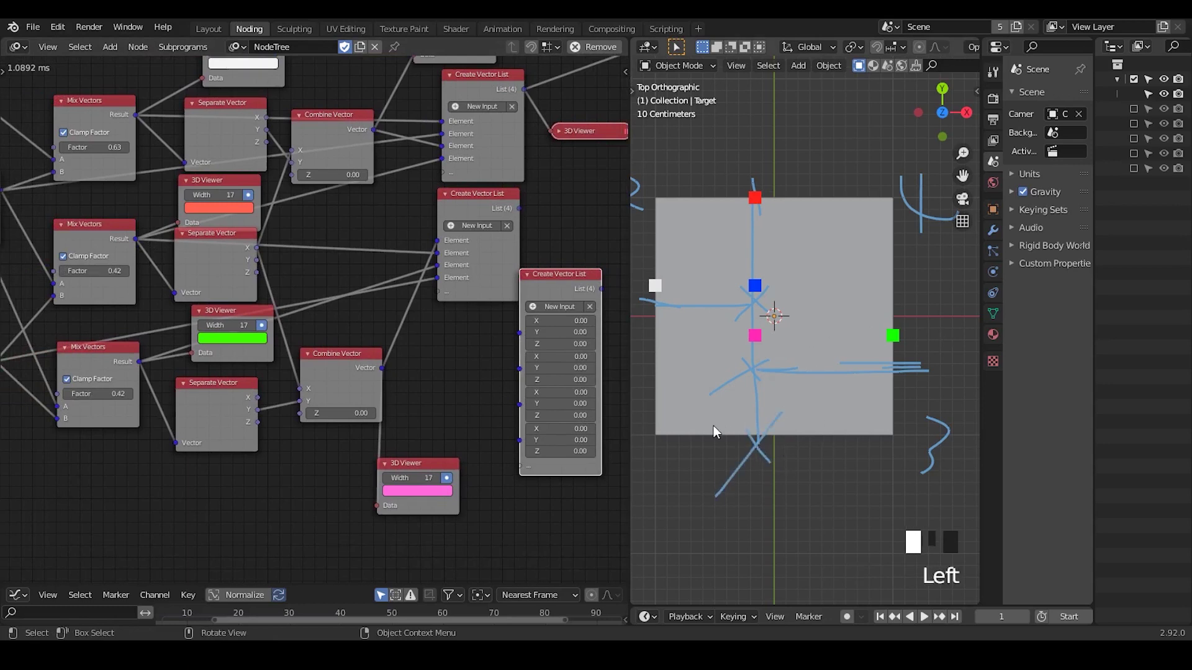
Collapse the Separate Vector node under the red 3D Viewer and nudge that viewer, leaving it expanded
{"action": "left_click", "coordinate": [186, 232]}
{"action": "key", "text": "h"}
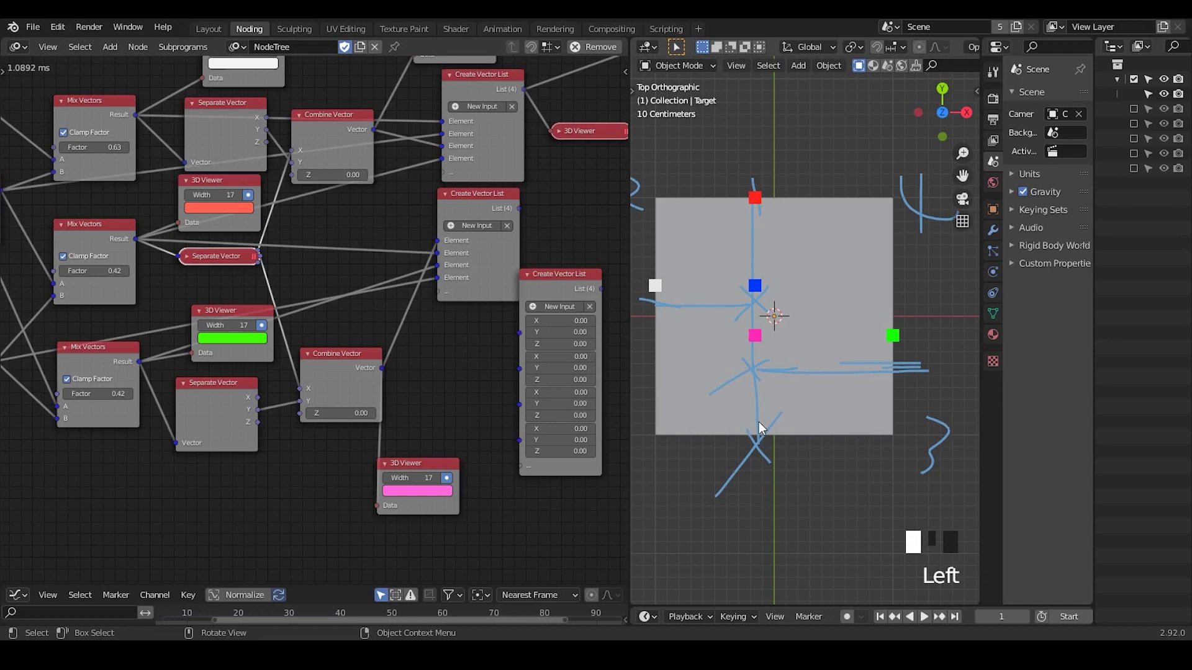
{"action": "left_click", "coordinate": [185, 180]}
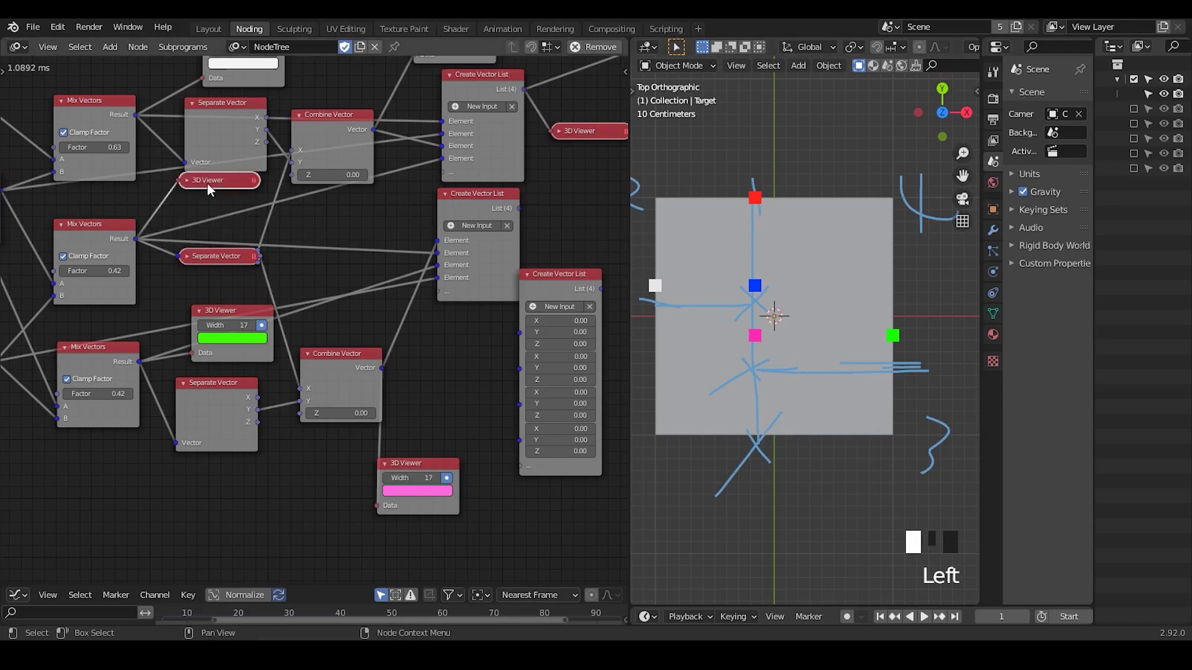
{"action": "mouse_move", "coordinate": [207, 184]}
{"action": "left_mouse_down"}
{"action": "mouse_move", "coordinate": [215, 207]}
{"action": "mouse_move", "coordinate": [211, 179]}
{"action": "left_mouse_up"}
{"action": "left_click", "coordinate": [200, 201]}
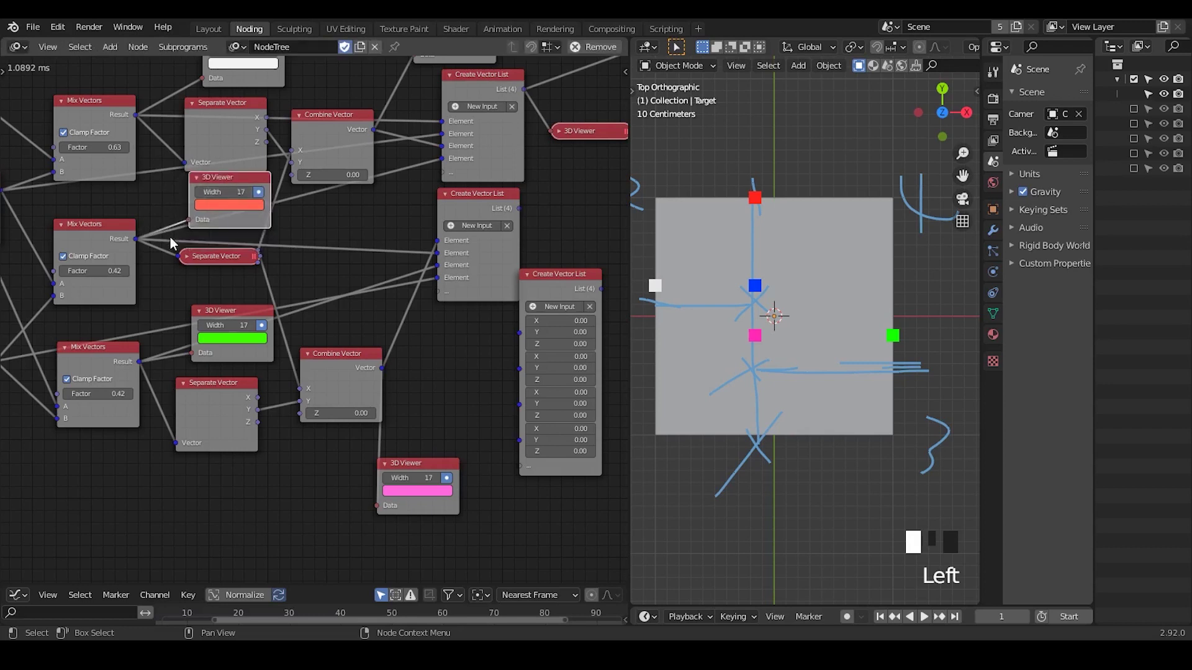
Select the lower group of split-point nodes and move it down along Y to free space under the collapsed Separate Vector
{"action": "middle_click_drag", "start_coordinate": [208, 244], "coordinate": [338, 218]}
{"action": "left_click_drag", "start_coordinate": [587, 291], "coordinate": [214, 521]}
{"action": "key", "text": "g"}
{"action": "key", "text": "y"}
{"action": "left_click", "coordinate": [411, 372]}
{"action": "left_click", "coordinate": [383, 314]}
Duplicate the red-viewer Mix Vectors node, collapse the copy and place it below the original
{"action": "middle_click_drag", "start_coordinate": [333, 325], "coordinate": [378, 365]}
{"action": "middle_click_drag", "start_coordinate": [378, 364], "coordinate": [376, 361], "text": "ctrl"}
{"action": "scroll", "coordinate": [334, 304], "scroll_direction": "up", "scroll_amount": 2}
{"action": "left_click_drag", "start_coordinate": [217, 211], "coordinate": [238, 180]}
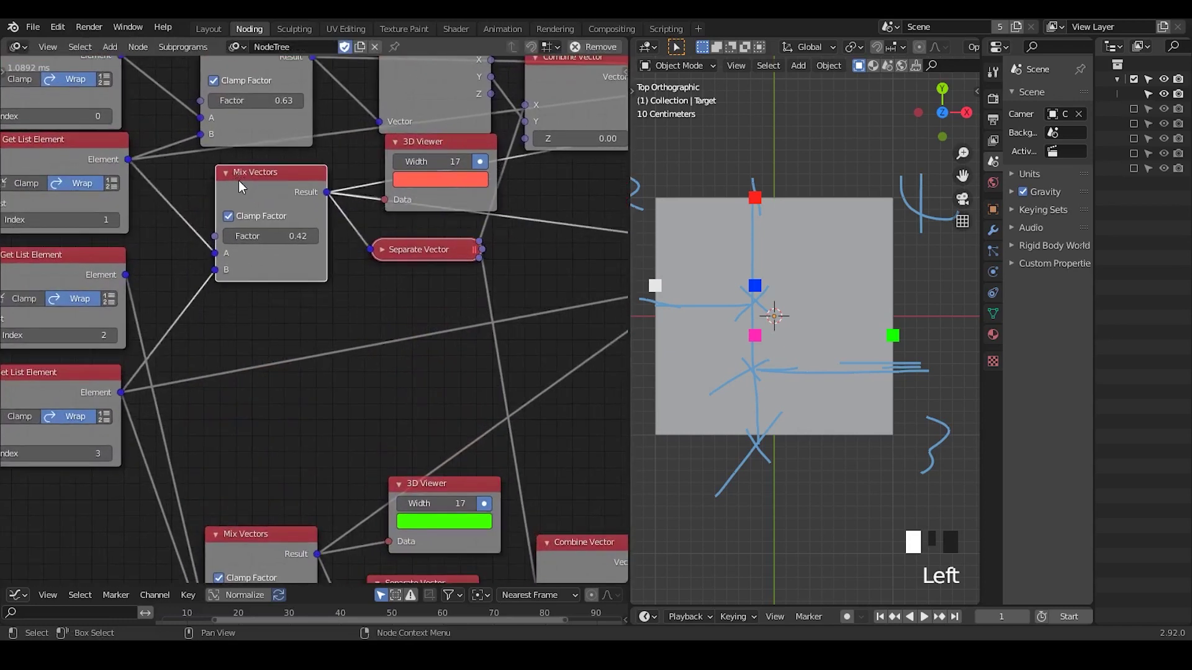
{"action": "key", "text": "shift+d"}
{"action": "right_click", "coordinate": [256, 298]}
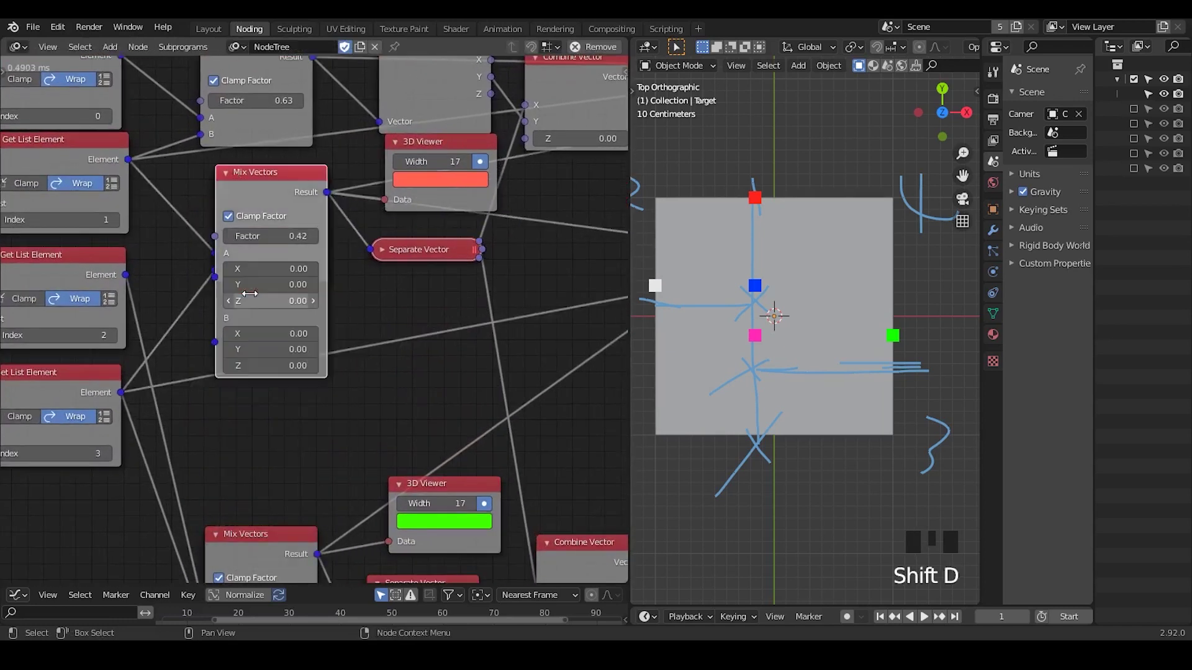
{"action": "left_click", "coordinate": [225, 173]}
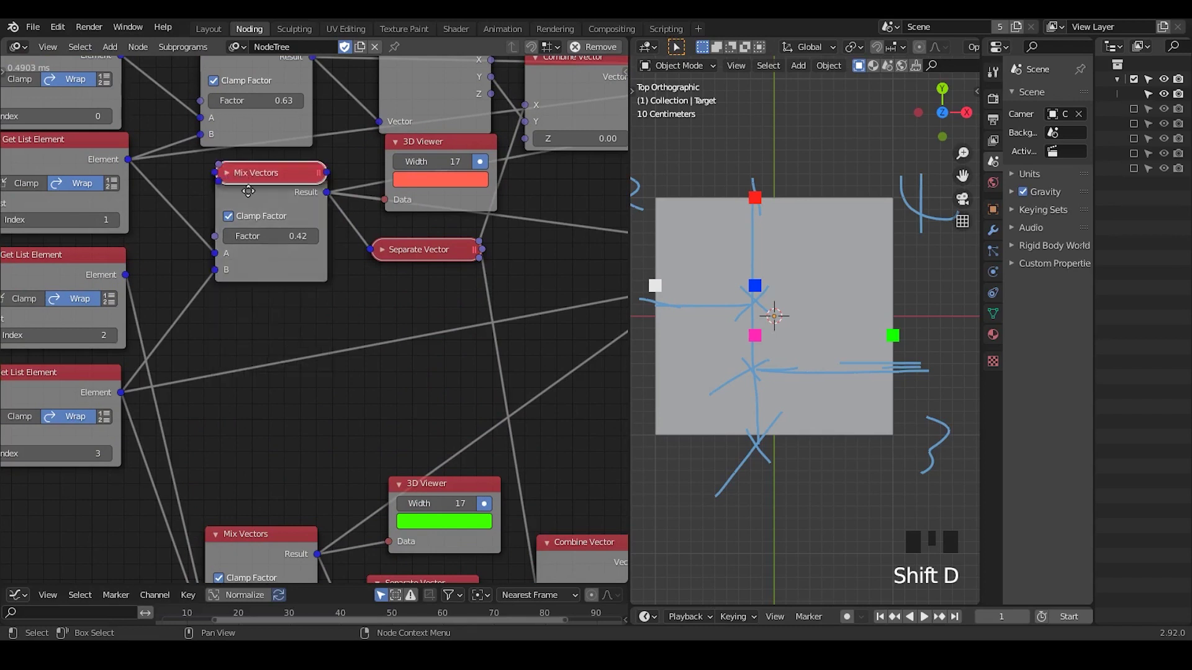
{"action": "left_click_drag", "start_coordinate": [239, 174], "coordinate": [261, 313]}
Reroute the index 3 element link away, expand the new Mix Vectors and feed its A from index 0 and B from index 2
{"action": "right_click_drag", "start_coordinate": [260, 355], "coordinate": [258, 392], "text": "shift"}
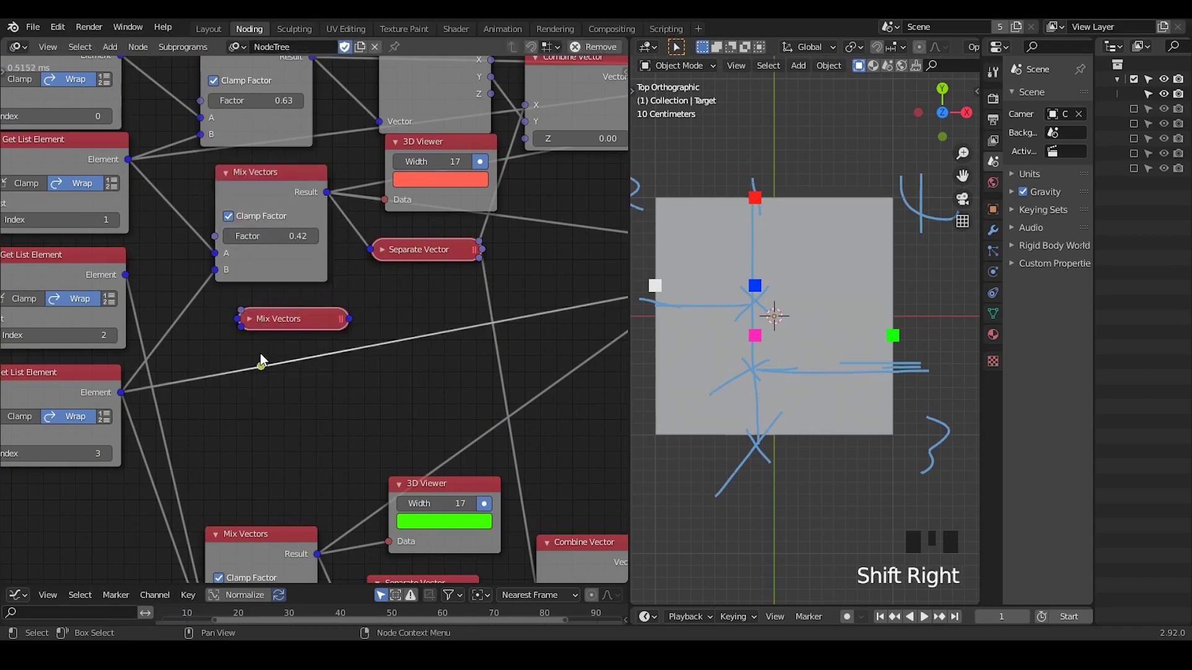
{"action": "mouse_move", "coordinate": [261, 365]}
{"action": "left_mouse_down"}
{"action": "mouse_move", "coordinate": [436, 438]}
{"action": "mouse_move", "coordinate": [548, 437]}
{"action": "left_mouse_up"}
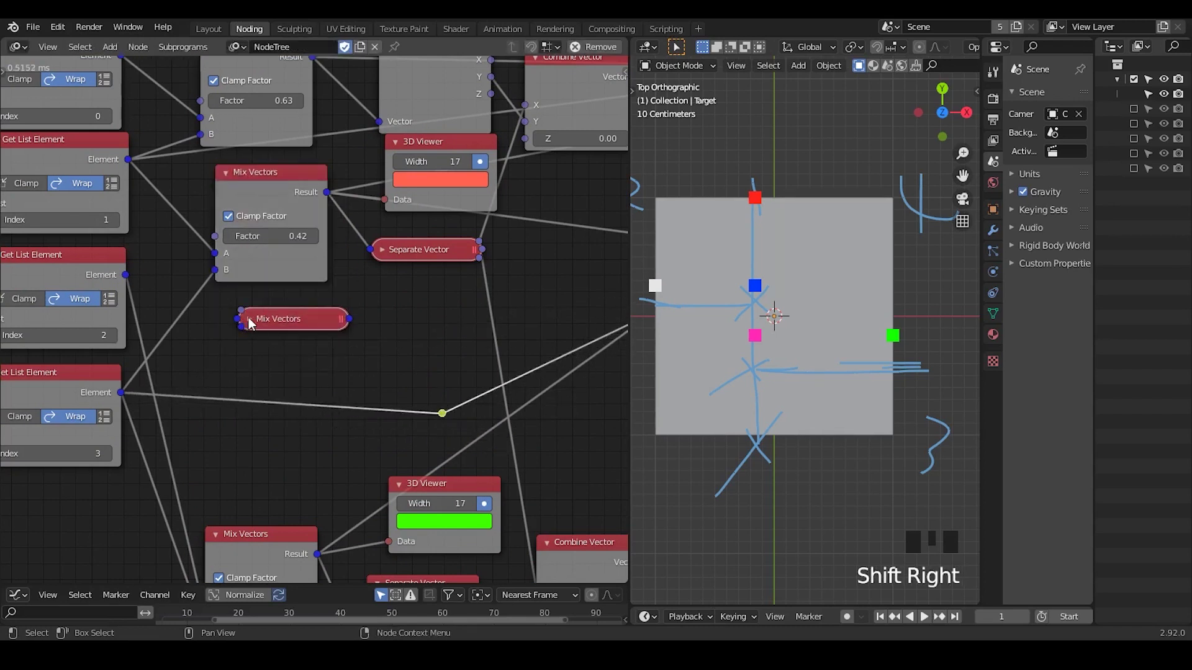
{"action": "left_click", "coordinate": [249, 319]}
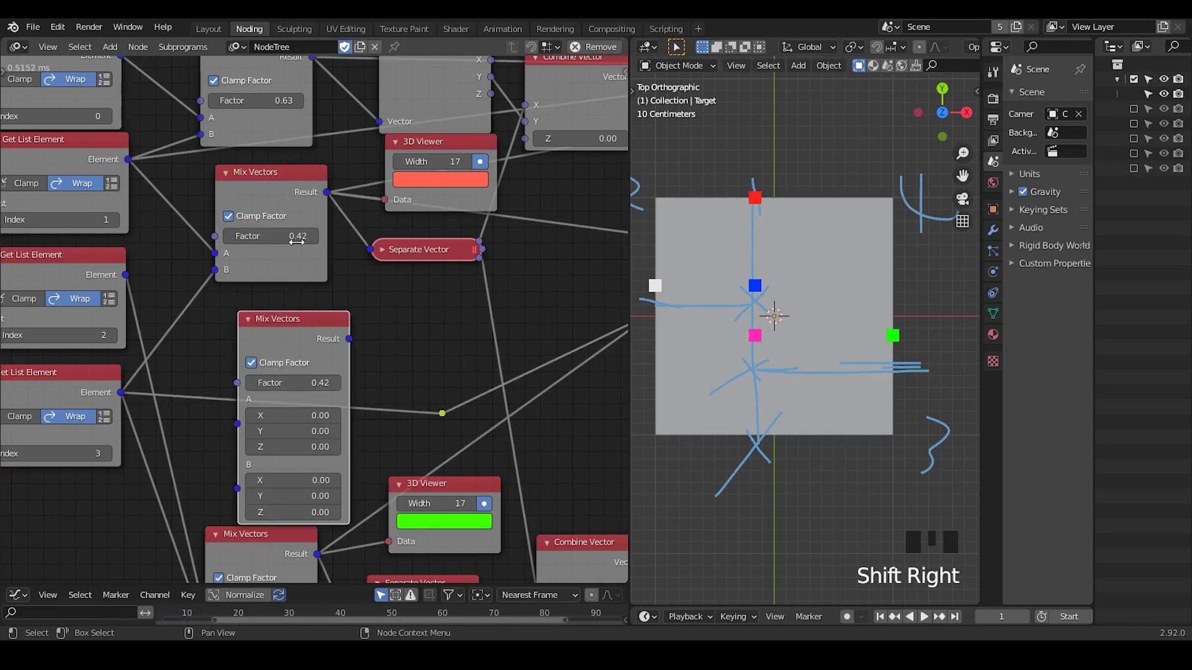
{"action": "middle_click_drag", "start_coordinate": [131, 165], "coordinate": [219, 151]}
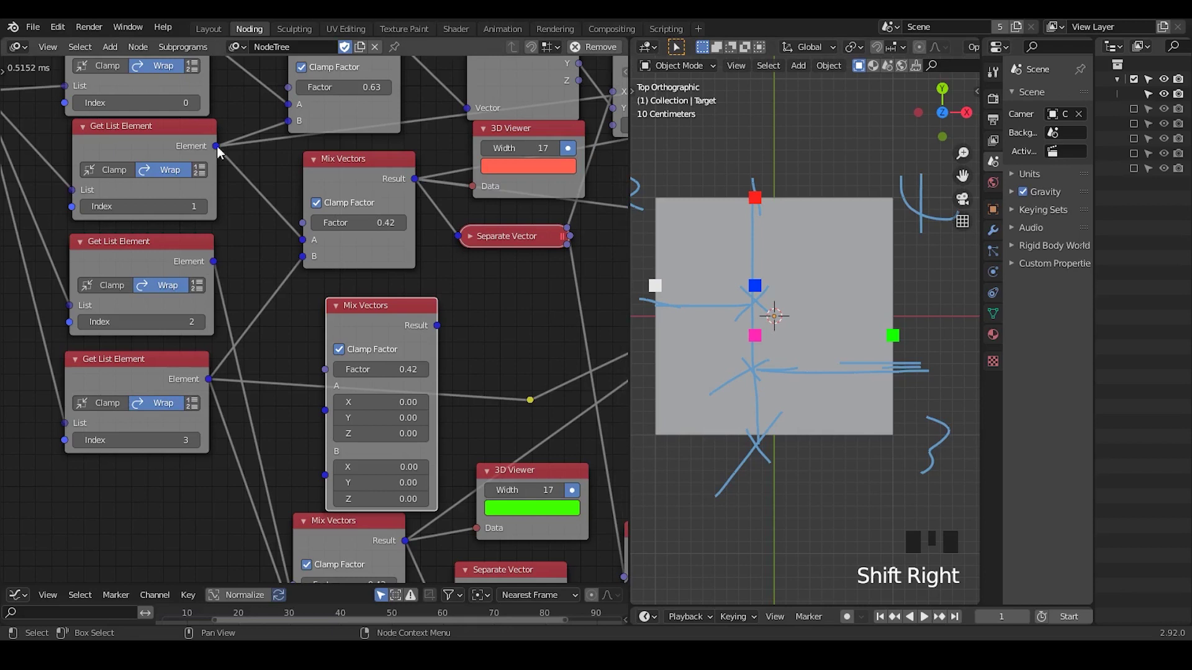
{"action": "middle_click_drag", "start_coordinate": [224, 69], "coordinate": [236, 88]}
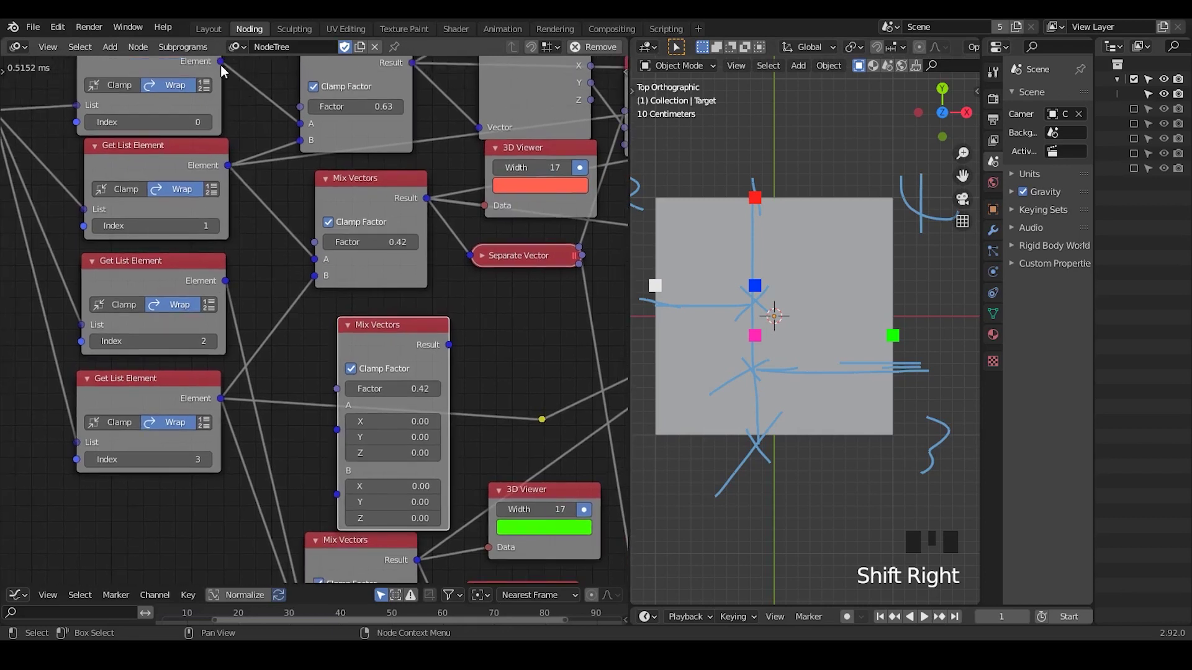
{"action": "left_click_drag", "start_coordinate": [220, 62], "coordinate": [336, 429]}
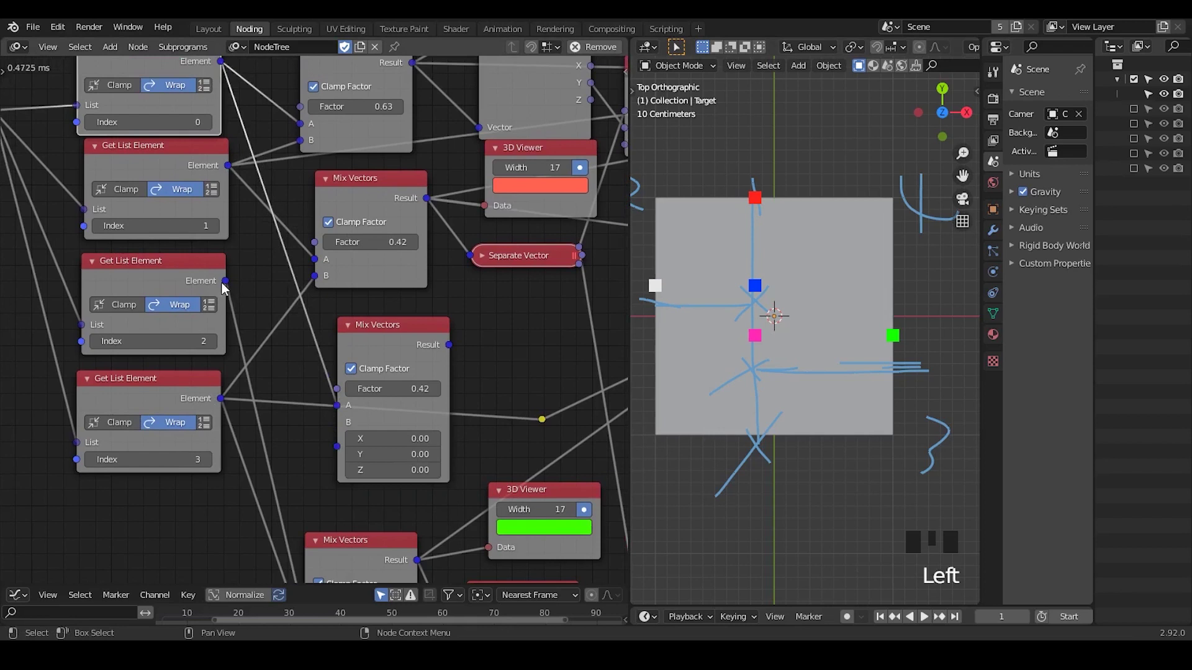
{"action": "left_click_drag", "start_coordinate": [226, 281], "coordinate": [341, 451]}
Duplicate the red 3D Viewer, connect it to the new Mix Vectors result, and move that Mix Vectors node slightly up
{"action": "scroll", "coordinate": [456, 366], "scroll_direction": "down", "scroll_amount": 1}
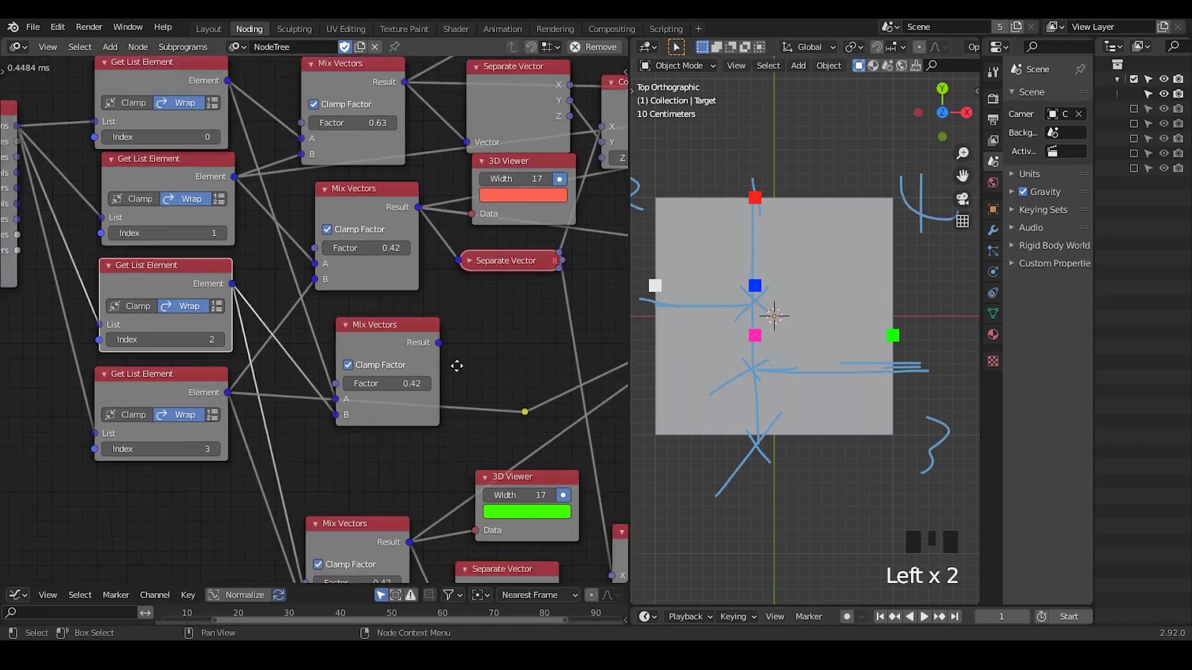
{"action": "middle_click_drag", "start_coordinate": [457, 364], "coordinate": [339, 373]}
{"action": "left_click", "coordinate": [375, 173]}
{"action": "key", "text": "shift+d"}
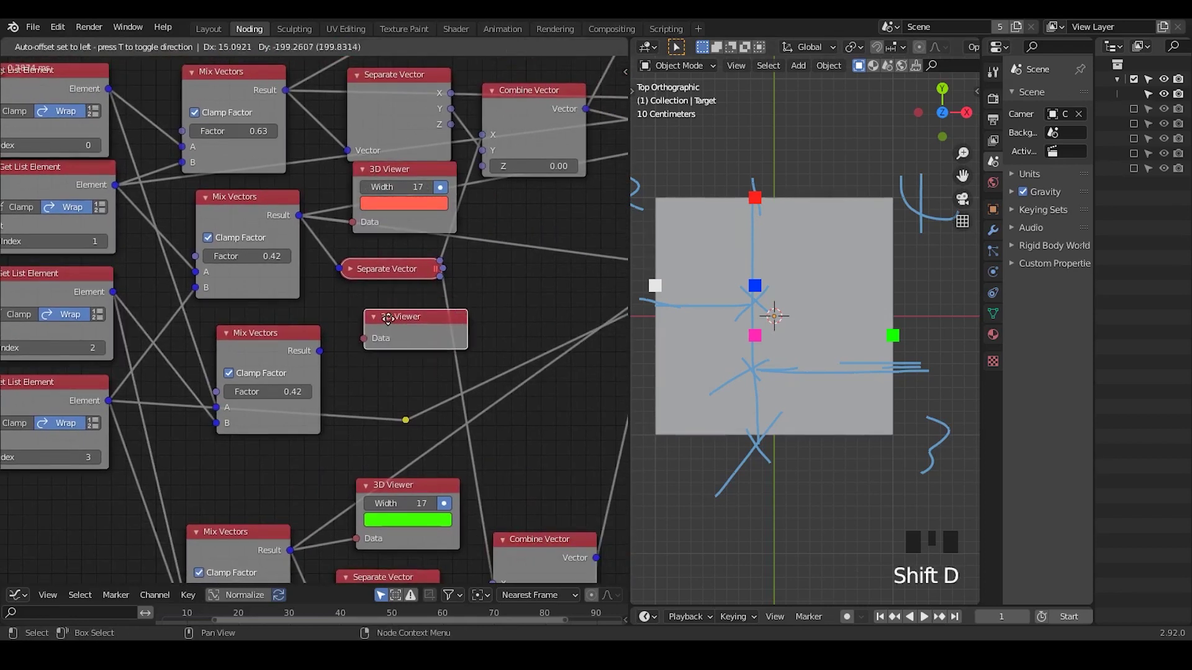
{"action": "left_click", "coordinate": [372, 332]}
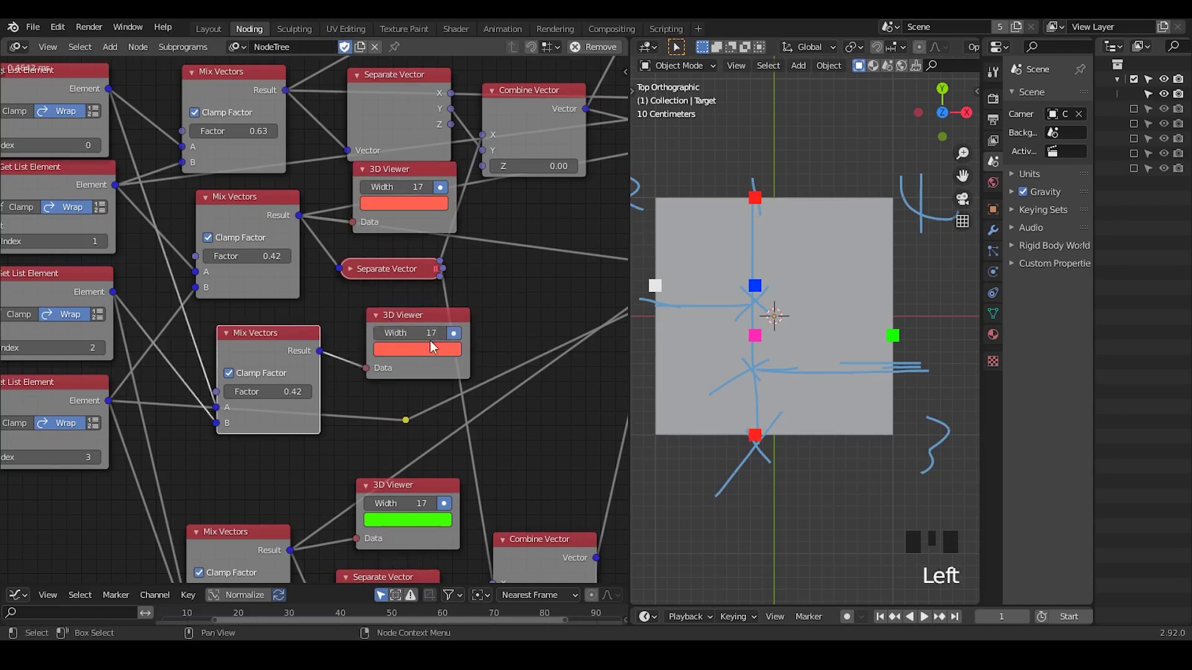
{"action": "left_click", "coordinate": [419, 349]}
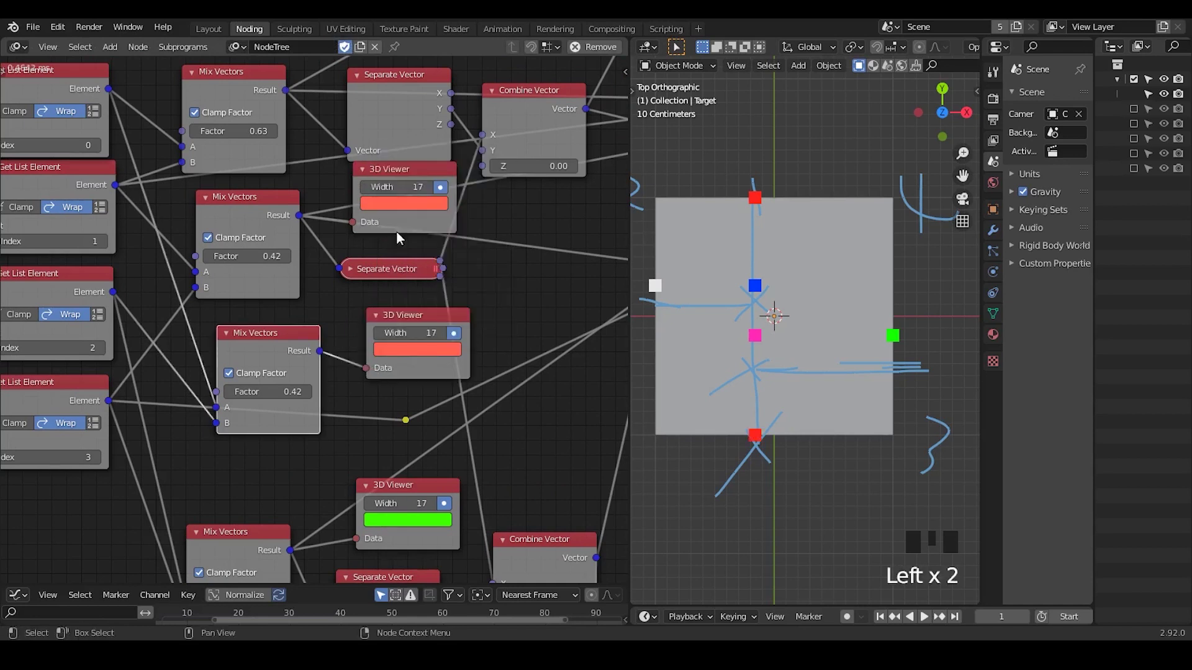
{"action": "left_click_drag", "start_coordinate": [258, 355], "coordinate": [252, 332]}
Add a Float Input node and place it below the Mesh Info node, beside the Get List Element nodes
{"action": "middle_click_drag", "start_coordinate": [184, 282], "coordinate": [392, 323]}
{"action": "key", "text": "ctrl+a"}
{"action": "type", "text": "value"}
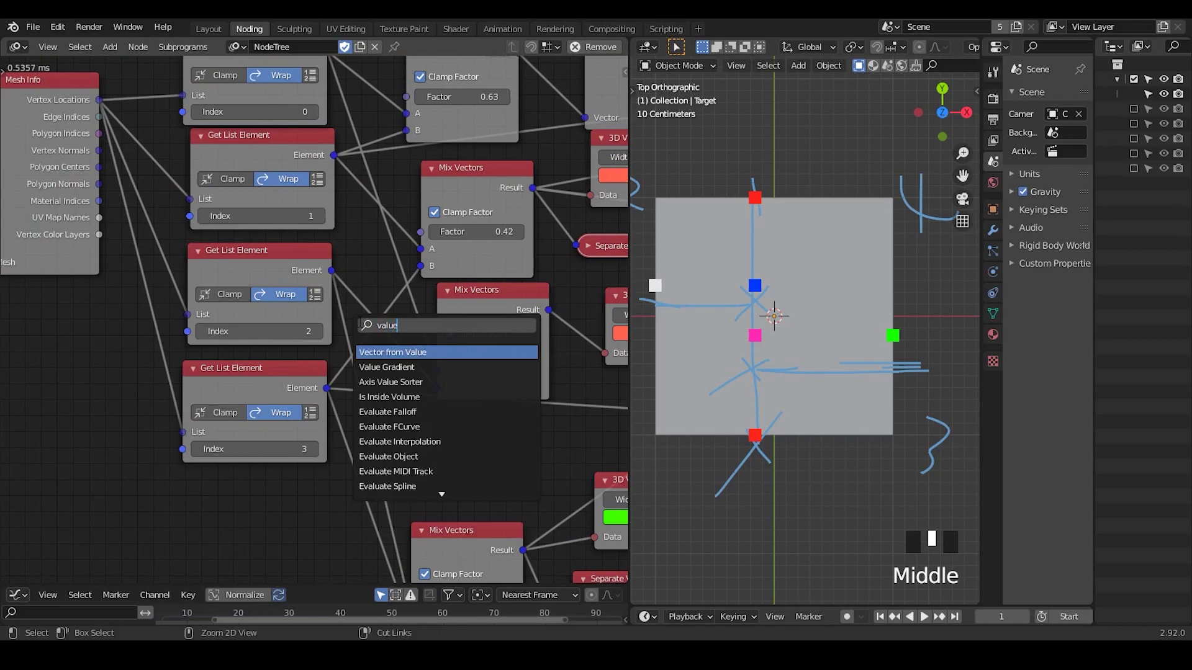
{"action": "key", "text": "ctrl+a"}
{"action": "type", "text": "flaot in"}
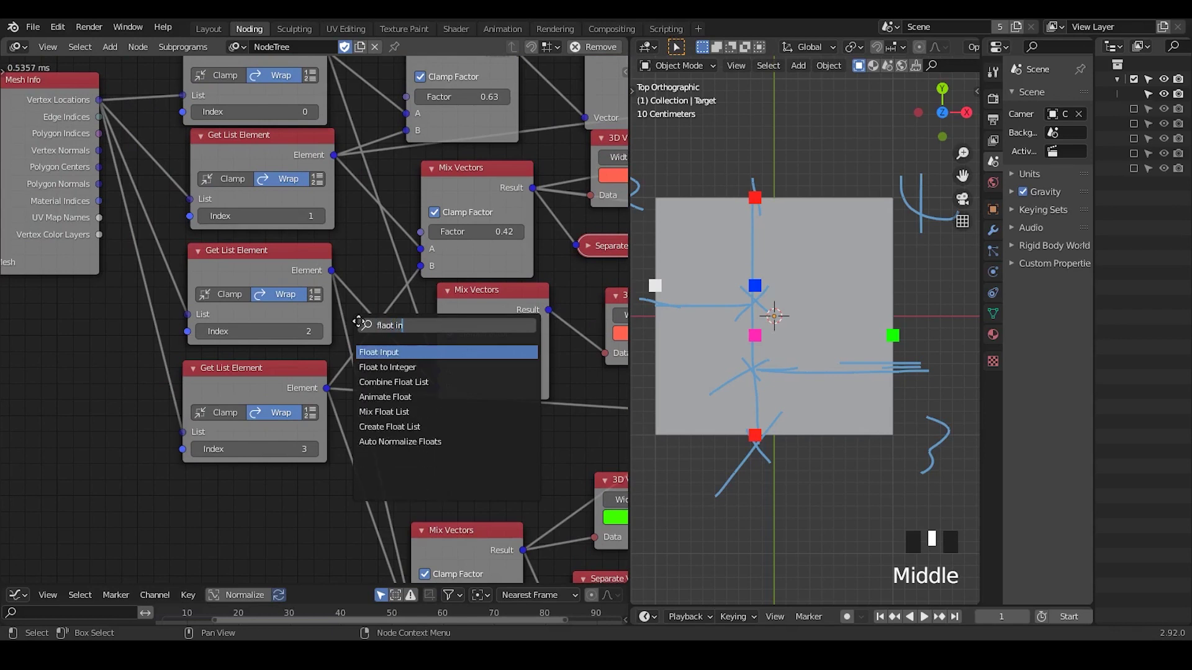
{"action": "key", "text": "Return"}
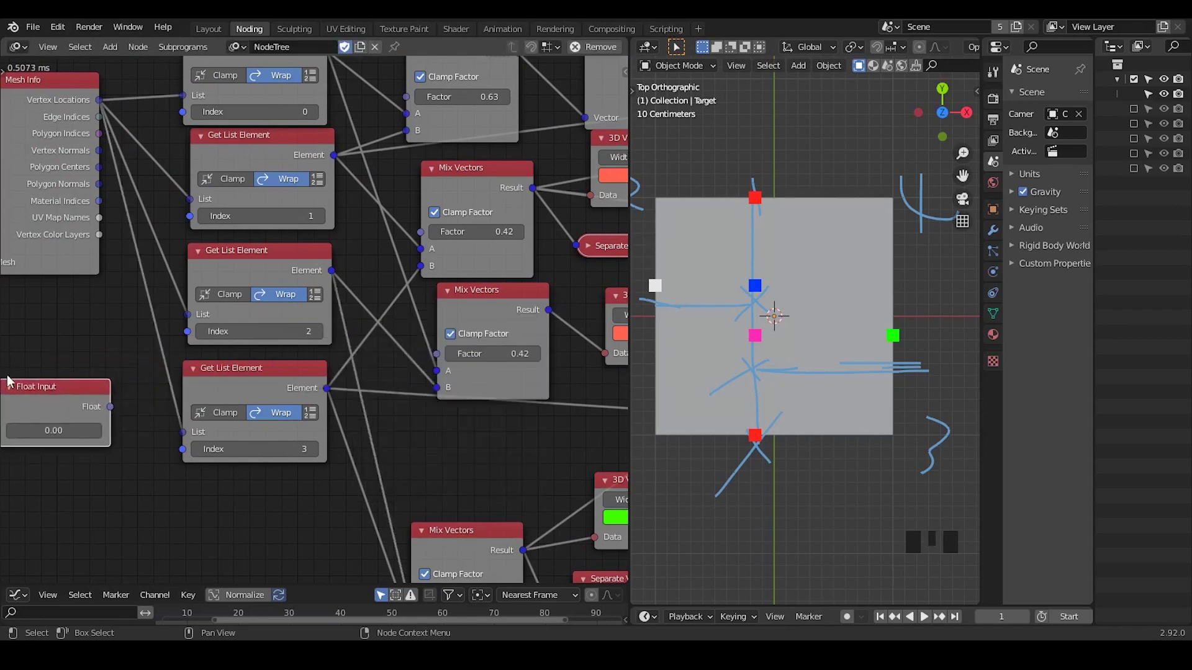
{"action": "left_click", "coordinate": [45, 384]}
Set the Float Input to 0.4 and connect it to the Factor of the red-viewer Mix Vectors and its duplicate below
{"action": "middle_click_drag", "start_coordinate": [47, 397], "coordinate": [146, 378]}
{"action": "left_click", "coordinate": [146, 378]}
{"action": "type", "text": ".4"}
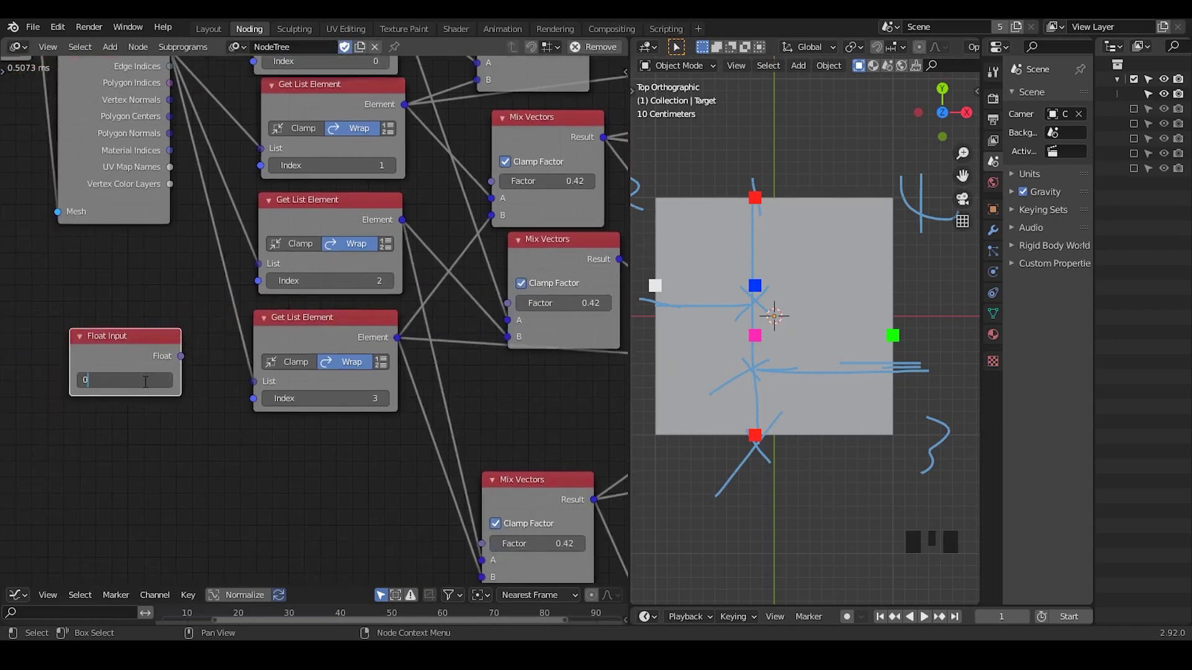
{"action": "key", "text": "Return"}
{"action": "left_click_drag", "start_coordinate": [181, 355], "coordinate": [507, 303]}
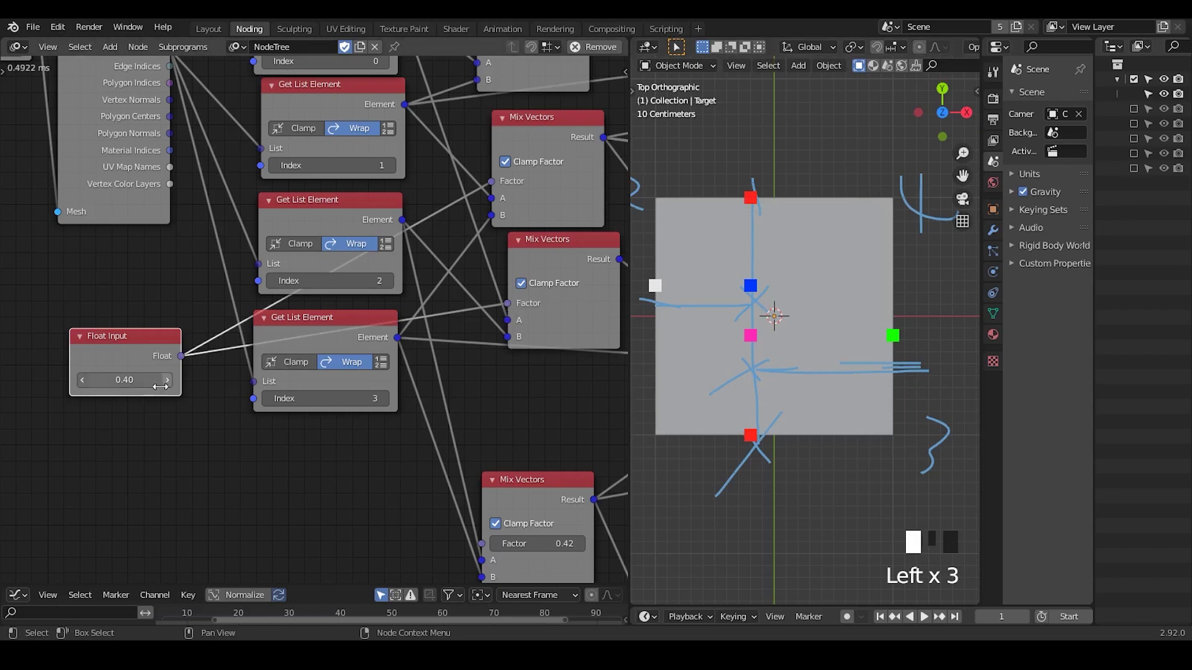
{"action": "mouse_move", "coordinate": [124, 379]}
{"action": "left_mouse_down"}
{"action": "mouse_move", "coordinate": [93, 379]}
{"action": "mouse_move", "coordinate": [124, 379]}
{"action": "left_mouse_up"}
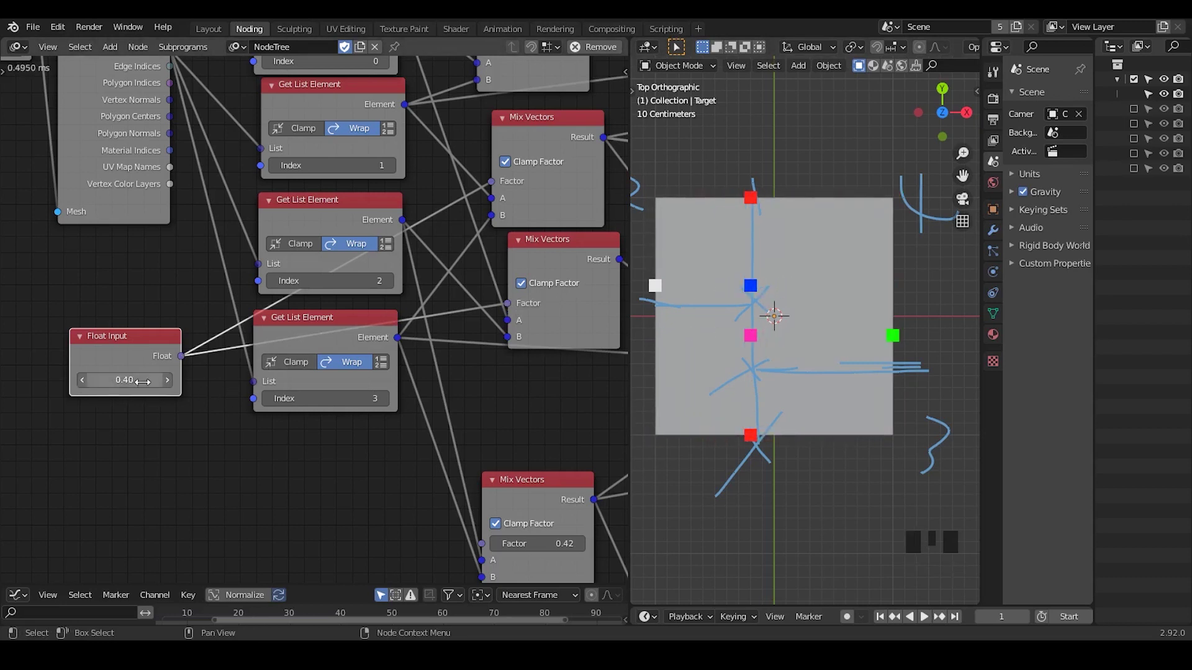
Fine-adjust the Float Input value by a tiny amount, keeping it at about 0.40
{"action": "middle_click_drag", "start_coordinate": [424, 216], "coordinate": [153, 293]}
{"action": "left_click", "coordinate": [425, 273]}
{"action": "middle_click_drag", "start_coordinate": [425, 273], "coordinate": [304, 283]}
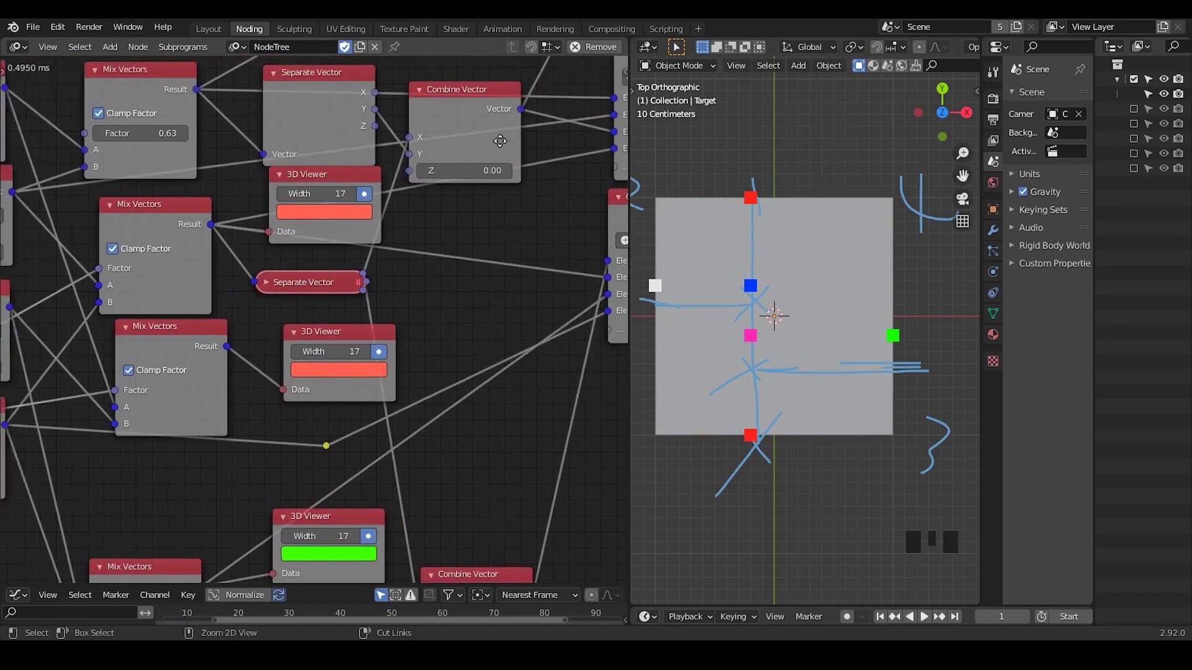
{"action": "scroll", "coordinate": [314, 300], "scroll_direction": "down", "scroll_amount": 4}
{"action": "middle_click_drag", "start_coordinate": [241, 314], "coordinate": [404, 198]}
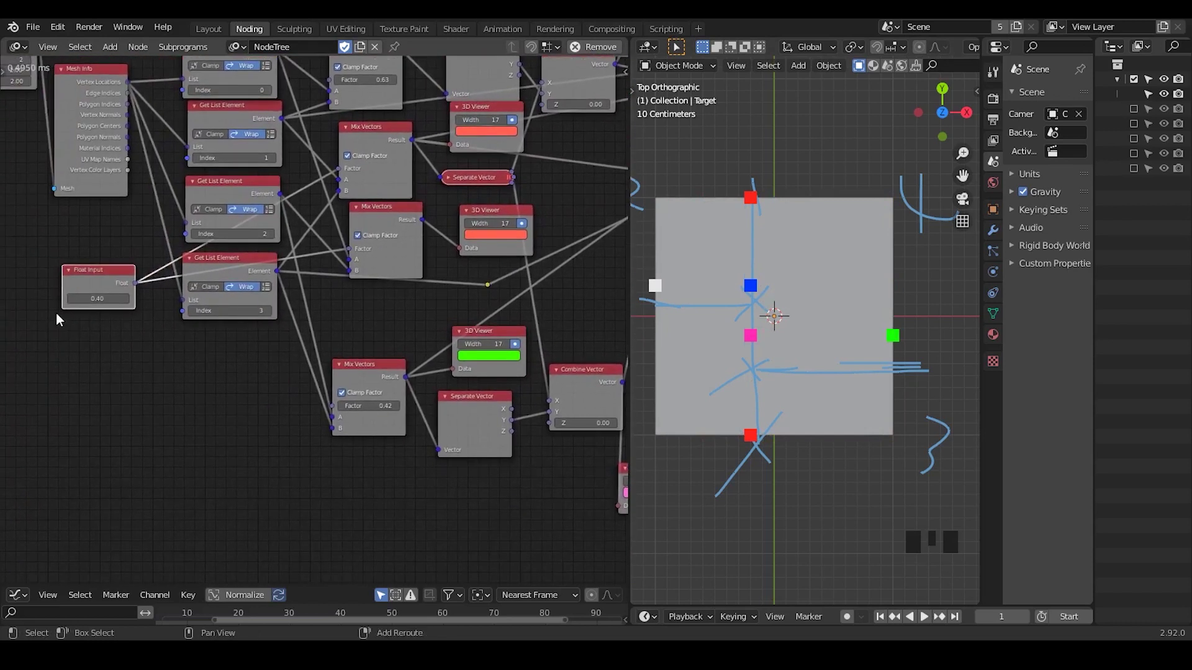
{"action": "mouse_move", "coordinate": [92, 299]}
{"action": "left_mouse_down", "text": "shift"}
{"action": "mouse_move", "coordinate": [114, 299]}
{"action": "mouse_move", "coordinate": [97, 299]}
{"action": "left_mouse_up", "text": "shift"}
{"action": "scroll", "coordinate": [398, 214], "scroll_direction": "up", "scroll_amount": 1}
Recolor the red 3D Viewer of the duplicated Mix Vectors node to light cyan, leaving the viewer expanded
{"action": "middle_click_drag", "start_coordinate": [441, 187], "coordinate": [181, 245]}
{"action": "left_click", "coordinate": [218, 258]}
{"action": "middle_click_drag", "start_coordinate": [396, 360], "coordinate": [181, 357]}
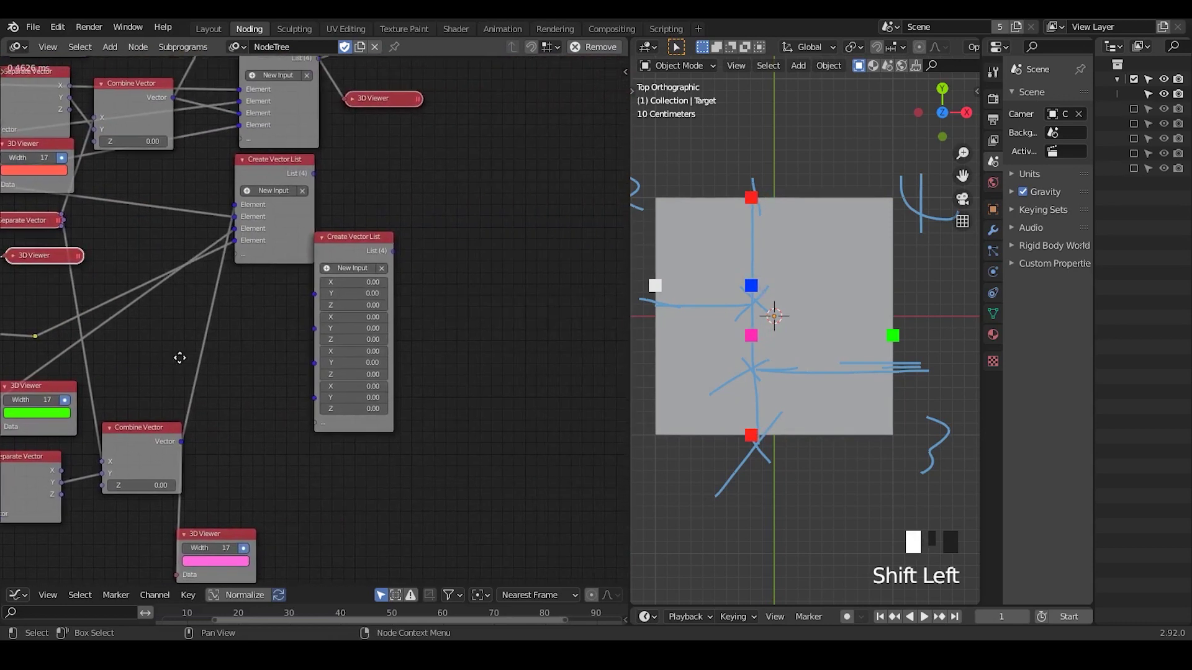
{"action": "middle_click_drag", "start_coordinate": [277, 343], "coordinate": [455, 315]}
{"action": "left_click", "coordinate": [190, 230]}
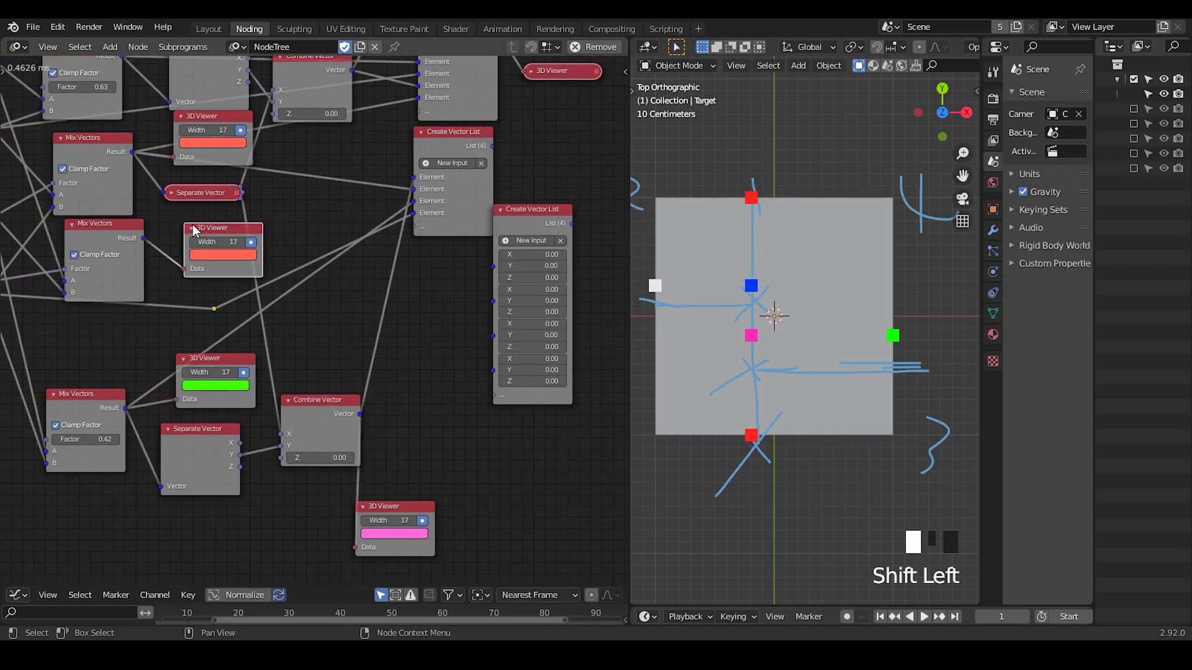
{"action": "middle_click_drag", "start_coordinate": [207, 249], "coordinate": [238, 243]}
{"action": "left_click", "coordinate": [243, 242]}
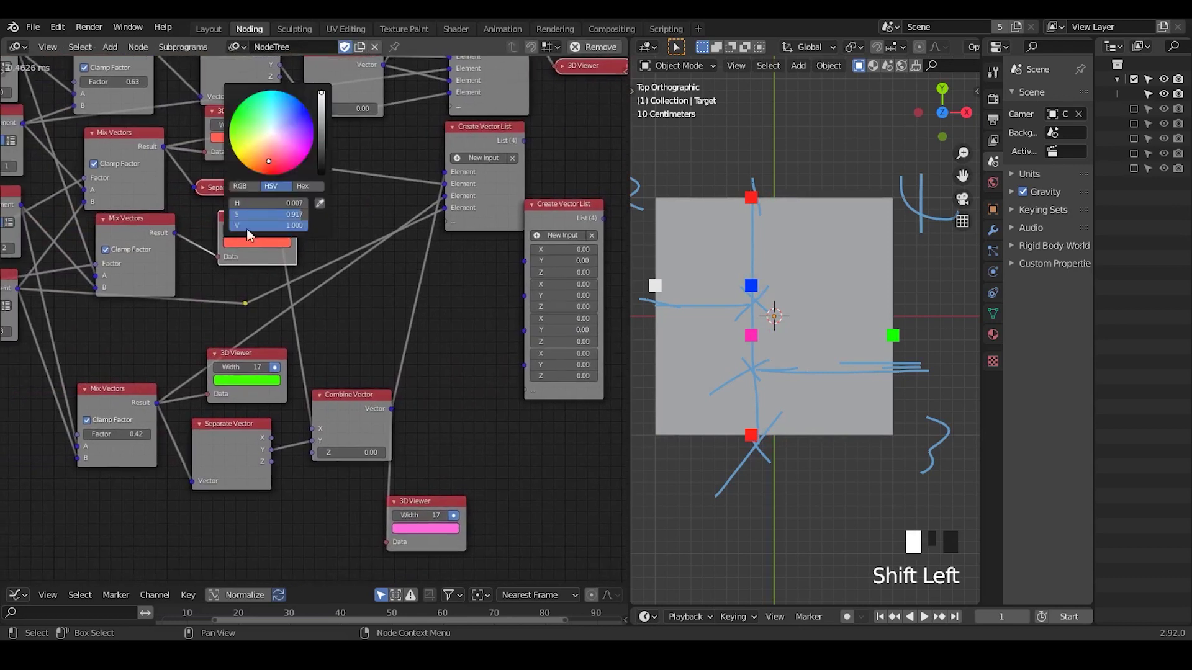
{"action": "mouse_move", "coordinate": [322, 101]}
{"action": "left_mouse_down"}
{"action": "mouse_move", "coordinate": [322, 149]}
{"action": "mouse_move", "coordinate": [321, 124]}
{"action": "left_mouse_up"}
{"action": "mouse_move", "coordinate": [277, 157]}
{"action": "left_mouse_down"}
{"action": "mouse_move", "coordinate": [275, 107]}
{"action": "mouse_move", "coordinate": [270, 122]}
{"action": "mouse_move", "coordinate": [321, 92]}
{"action": "left_mouse_up"}
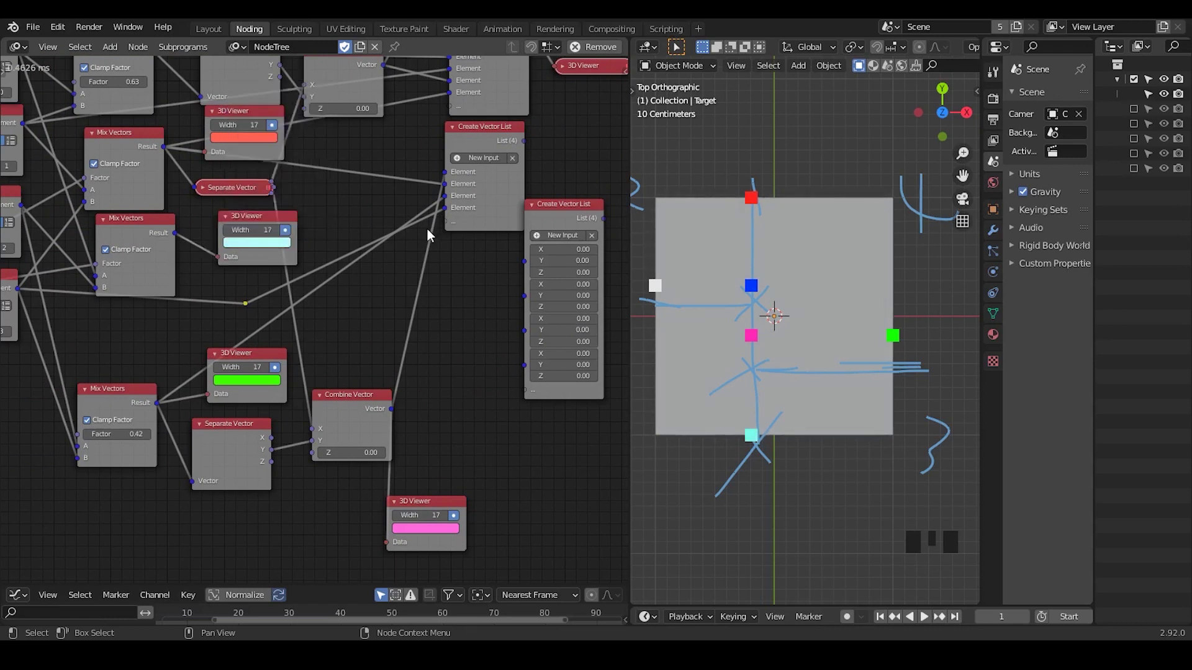
Feed the third Create Vector List's first three inputs from the cyan-viewer Mix Vectors, lower Combine Vector and green-viewer Mix Vectors, shifting the pink viewer aside
{"action": "mouse_move", "coordinate": [370, 313]}
{"action": "middle_mouse_down", "text": "ctrl"}
{"action": "mouse_move", "coordinate": [367, 296]}
{"action": "mouse_move", "coordinate": [368, 307]}
{"action": "middle_mouse_up", "text": "ctrl"}
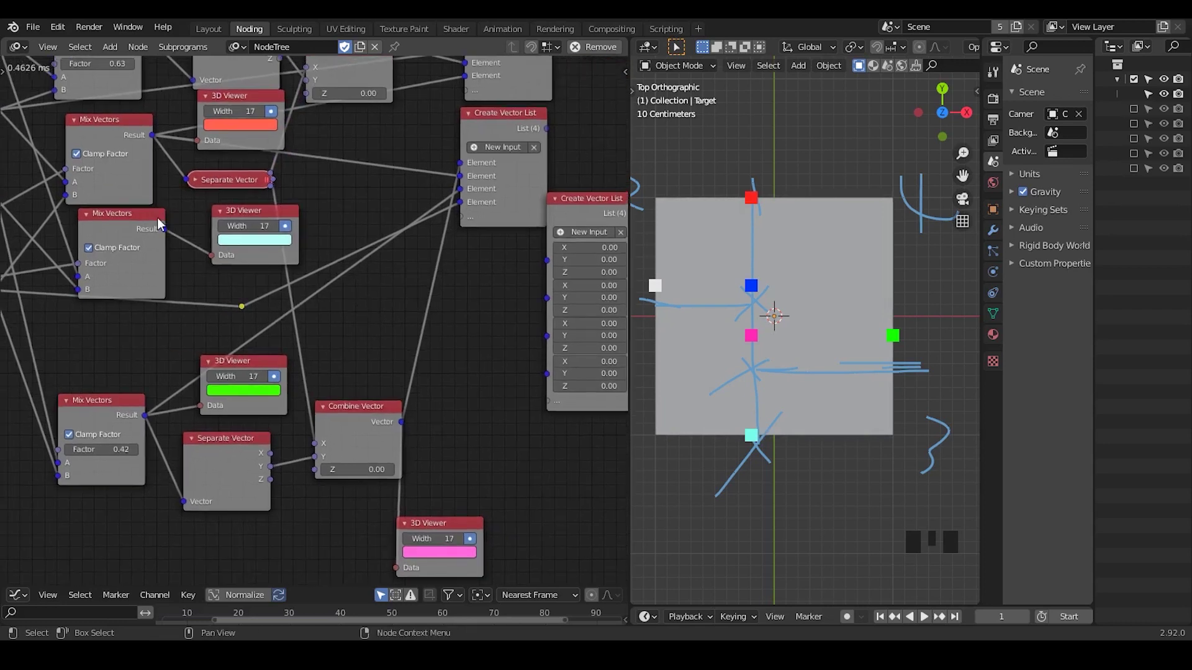
{"action": "left_click_drag", "start_coordinate": [143, 222], "coordinate": [552, 263]}
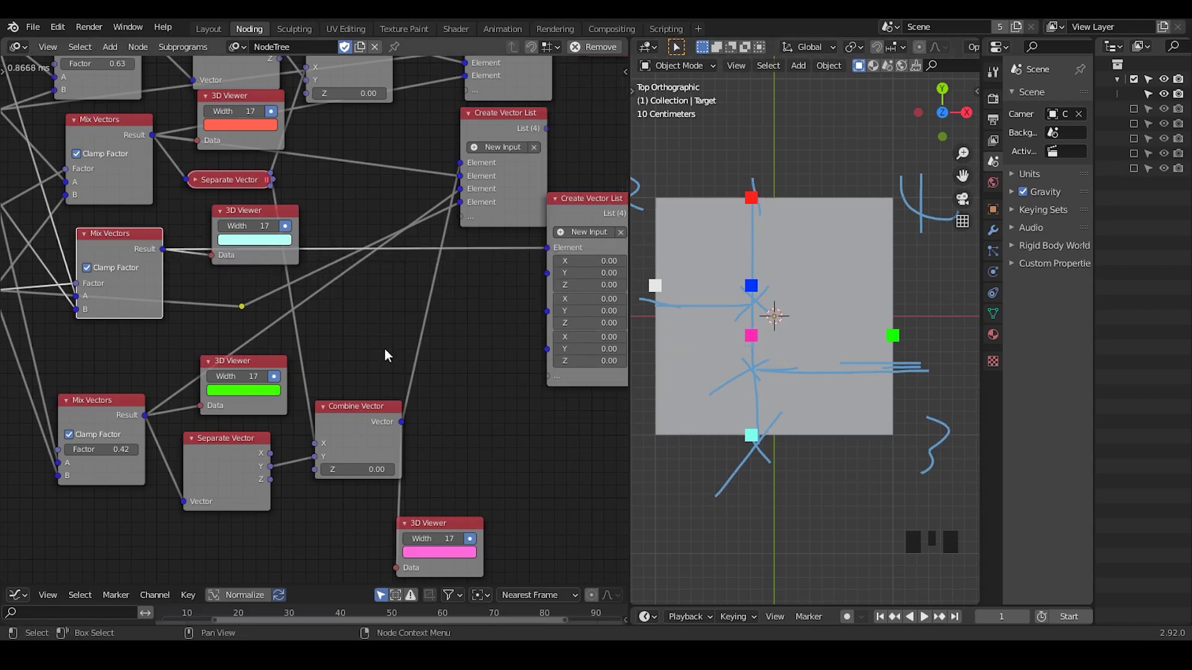
{"action": "left_click_drag", "start_coordinate": [438, 523], "coordinate": [483, 470]}
{"action": "left_click_drag", "start_coordinate": [402, 421], "coordinate": [576, 288]}
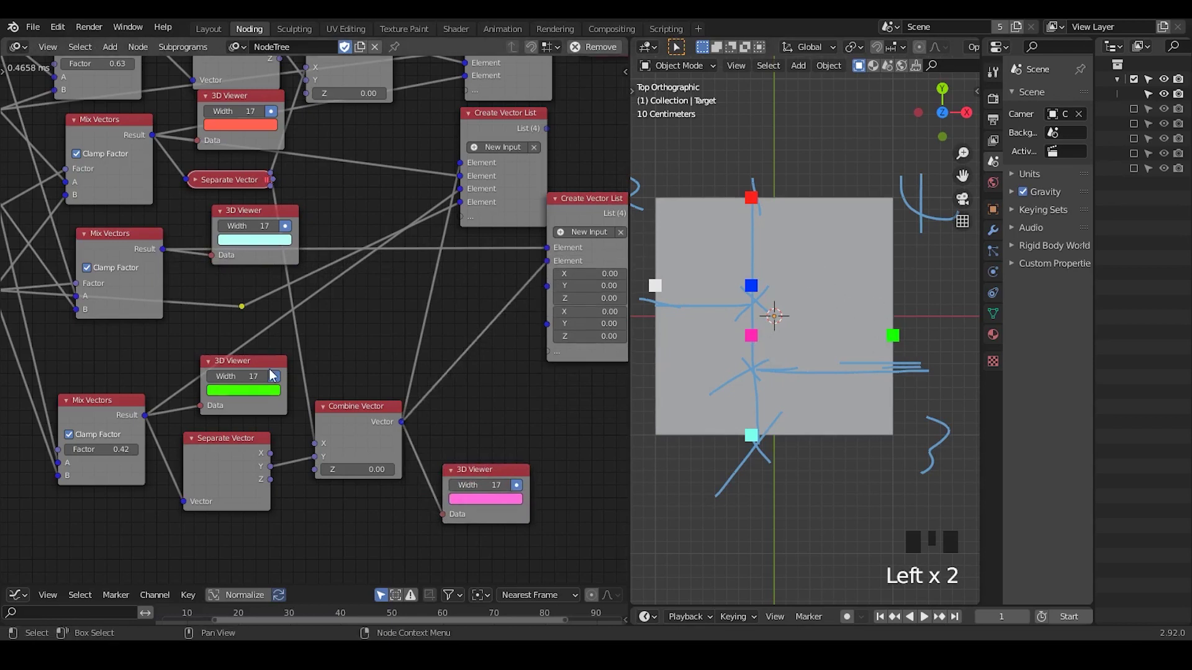
{"action": "left_click_drag", "start_coordinate": [150, 413], "coordinate": [554, 286]}
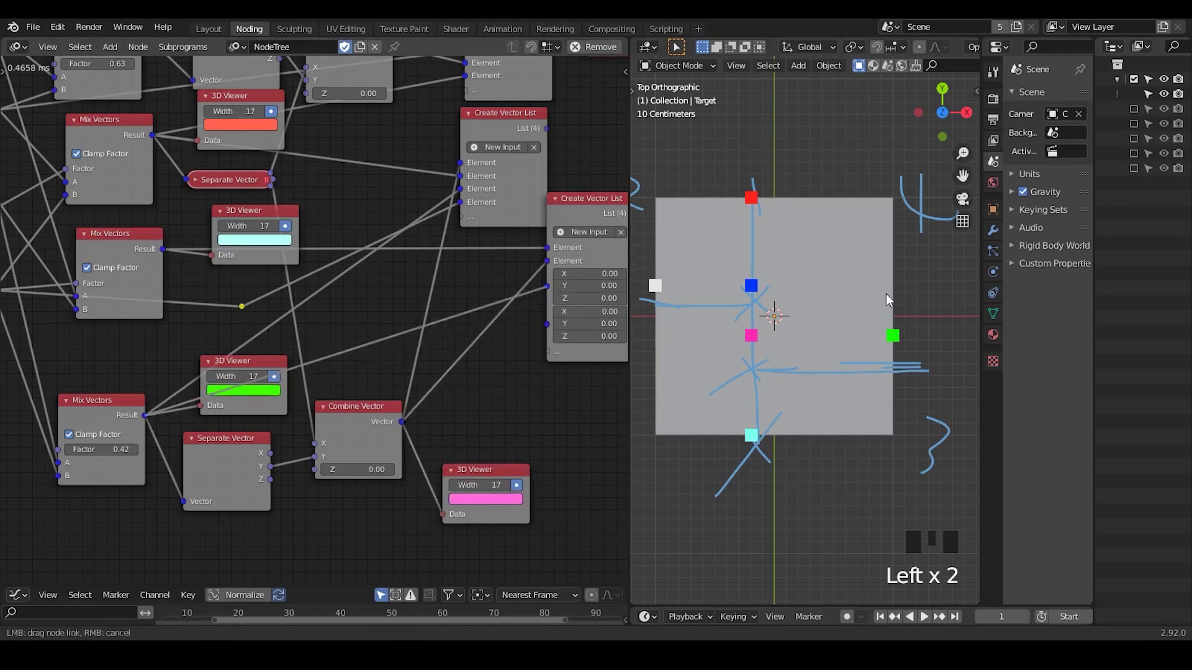
Connect the index 2 element to the third Create Vector List's fourth input and move the cyan 3D Viewer slightly down
{"action": "middle_click_drag", "start_coordinate": [167, 350], "coordinate": [262, 312]}
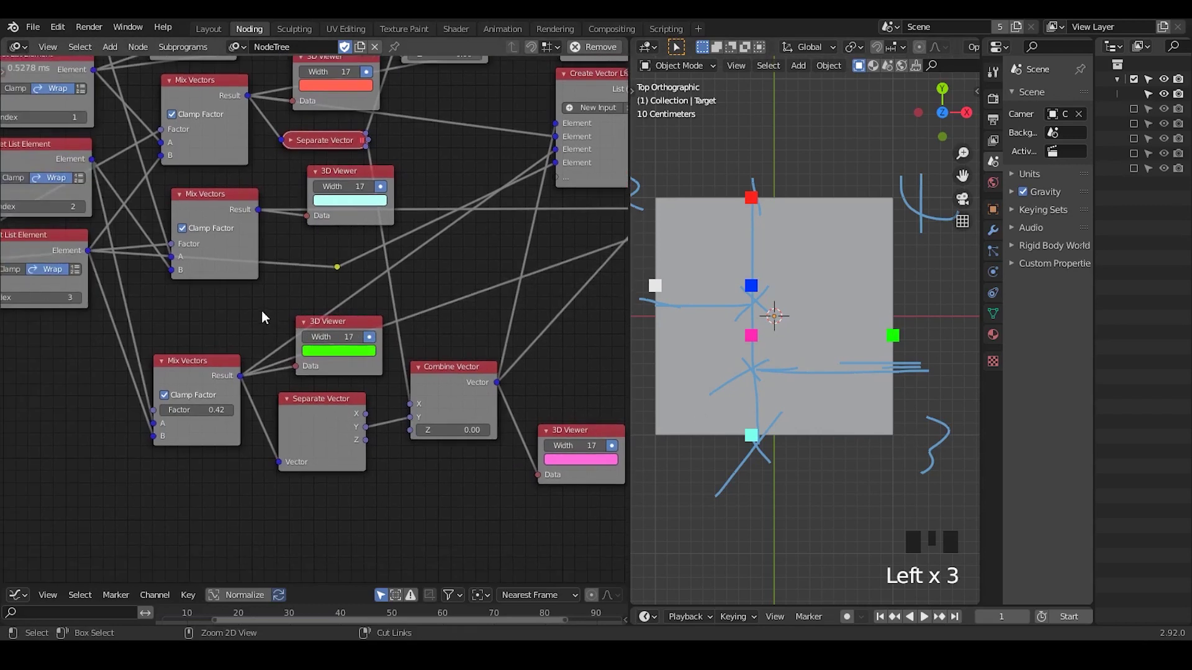
{"action": "scroll", "coordinate": [261, 311], "scroll_direction": "down", "scroll_amount": 2}
{"action": "left_click_drag", "start_coordinate": [120, 181], "coordinate": [603, 268]}
{"action": "mouse_move", "coordinate": [569, 328]}
{"action": "middle_mouse_down"}
{"action": "mouse_move", "coordinate": [525, 331]}
{"action": "mouse_move", "coordinate": [542, 367]}
{"action": "middle_mouse_up"}
{"action": "mouse_move", "coordinate": [420, 180]}
{"action": "middle_mouse_down"}
{"action": "mouse_move", "coordinate": [458, 244]}
{"action": "mouse_move", "coordinate": [505, 268]}
{"action": "middle_mouse_up"}
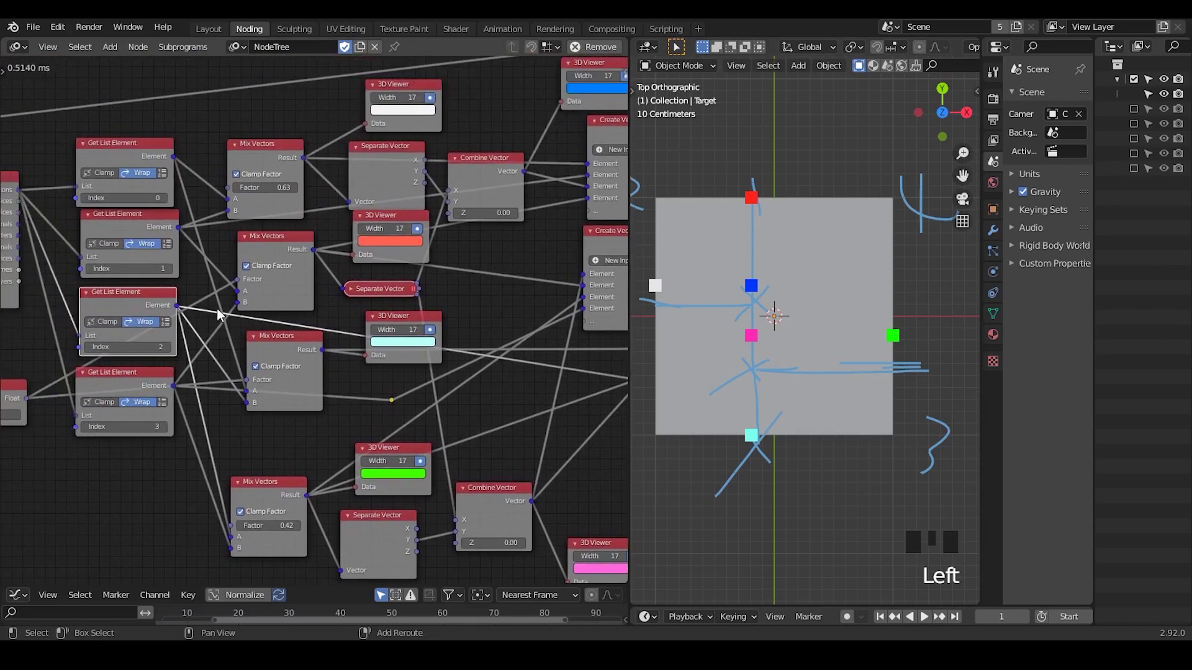
{"action": "middle_click_drag", "start_coordinate": [261, 327], "coordinate": [255, 312]}
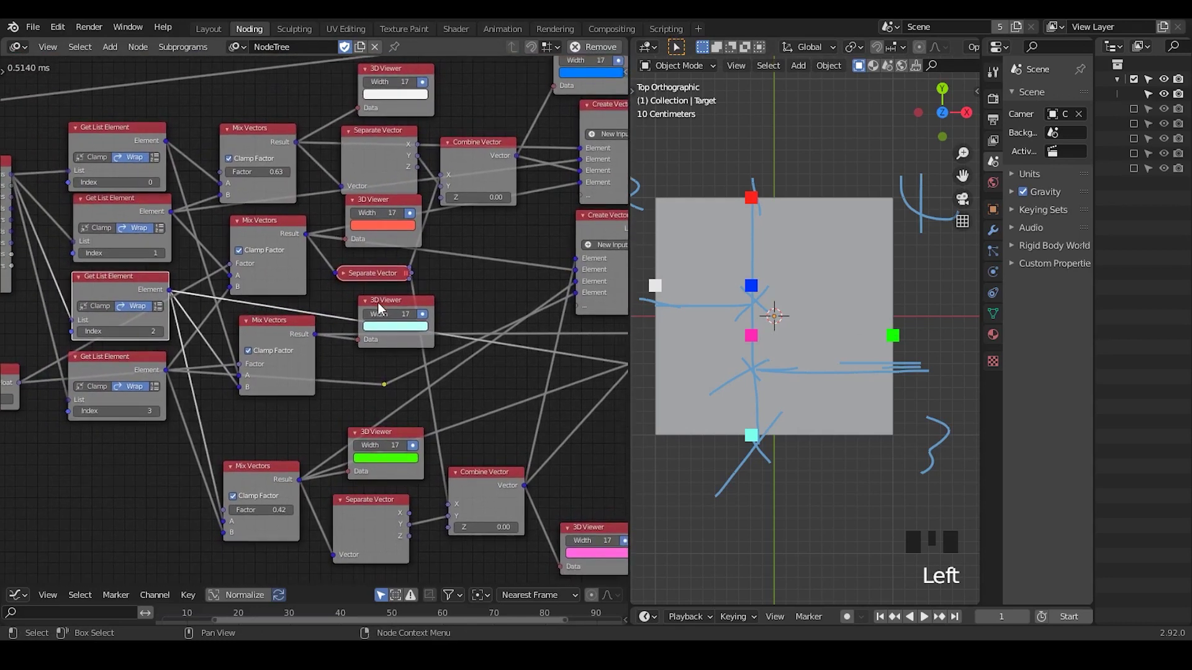
{"action": "left_click_drag", "start_coordinate": [376, 301], "coordinate": [376, 317]}
{"action": "middle_click_drag", "start_coordinate": [360, 381], "coordinate": [308, 355]}
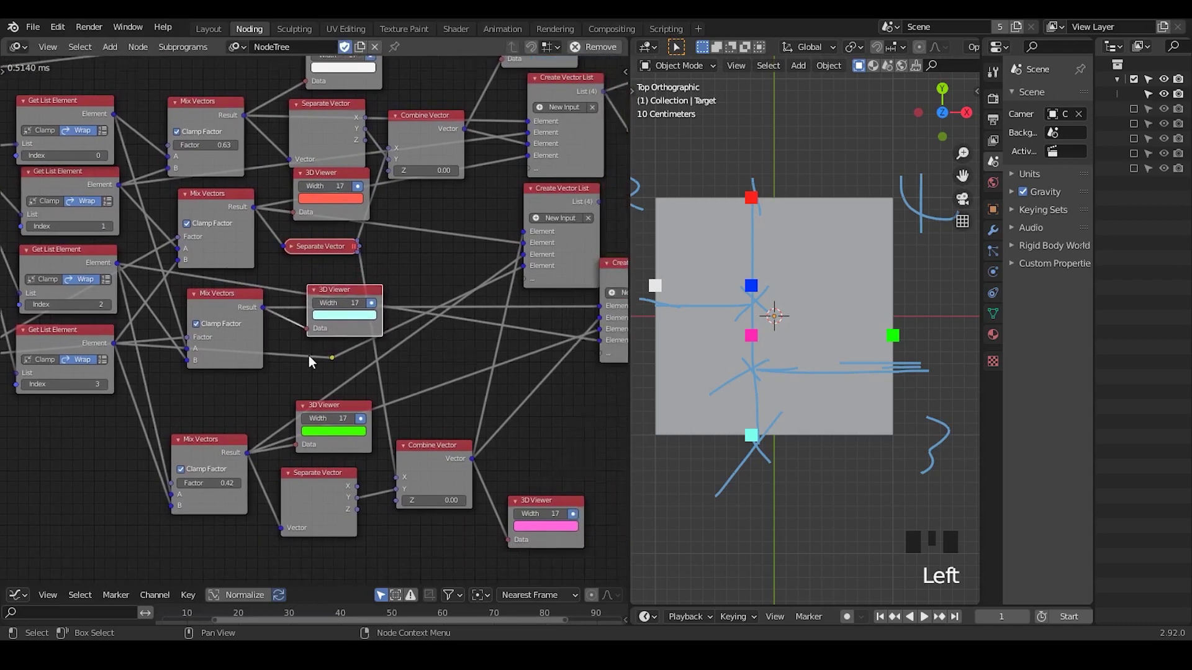
Move the collapsed Separate Vector node slightly down, below the red 3D Viewer
{"action": "scroll", "coordinate": [315, 329], "scroll_direction": "up", "scroll_amount": 1}
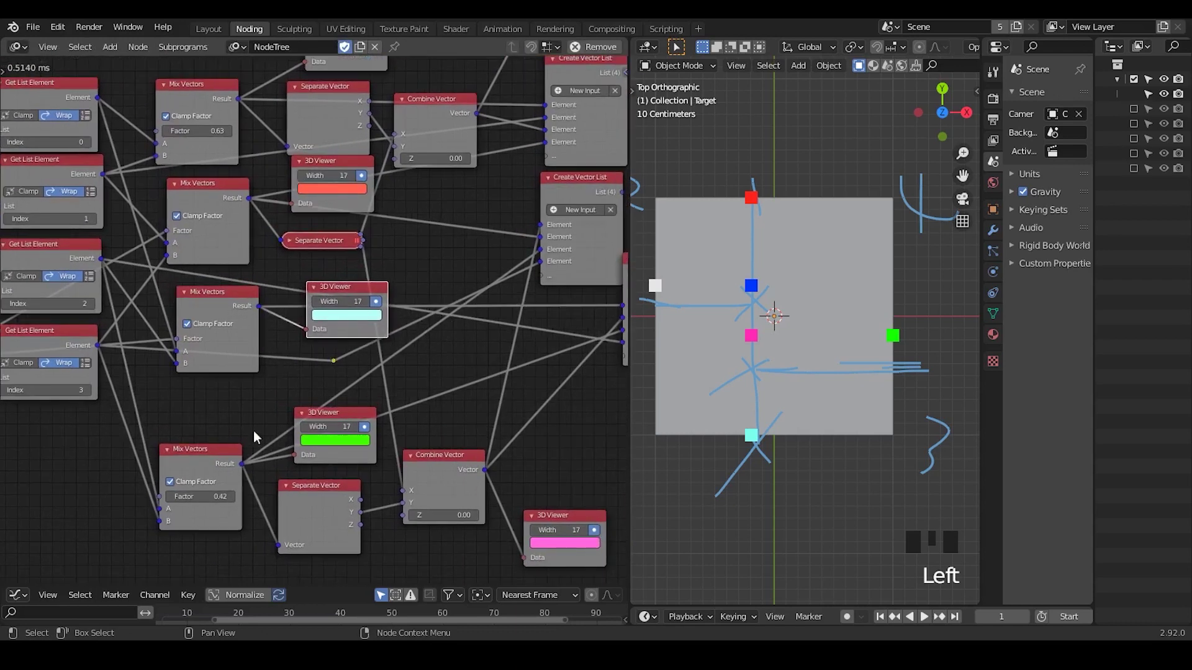
{"action": "middle_click_drag", "start_coordinate": [486, 357], "coordinate": [370, 328]}
{"action": "middle_click_drag", "start_coordinate": [529, 314], "coordinate": [512, 322]}
{"action": "scroll", "coordinate": [302, 404], "scroll_direction": "up", "scroll_amount": 3}
{"action": "middle_click_drag", "start_coordinate": [300, 389], "coordinate": [333, 444]}
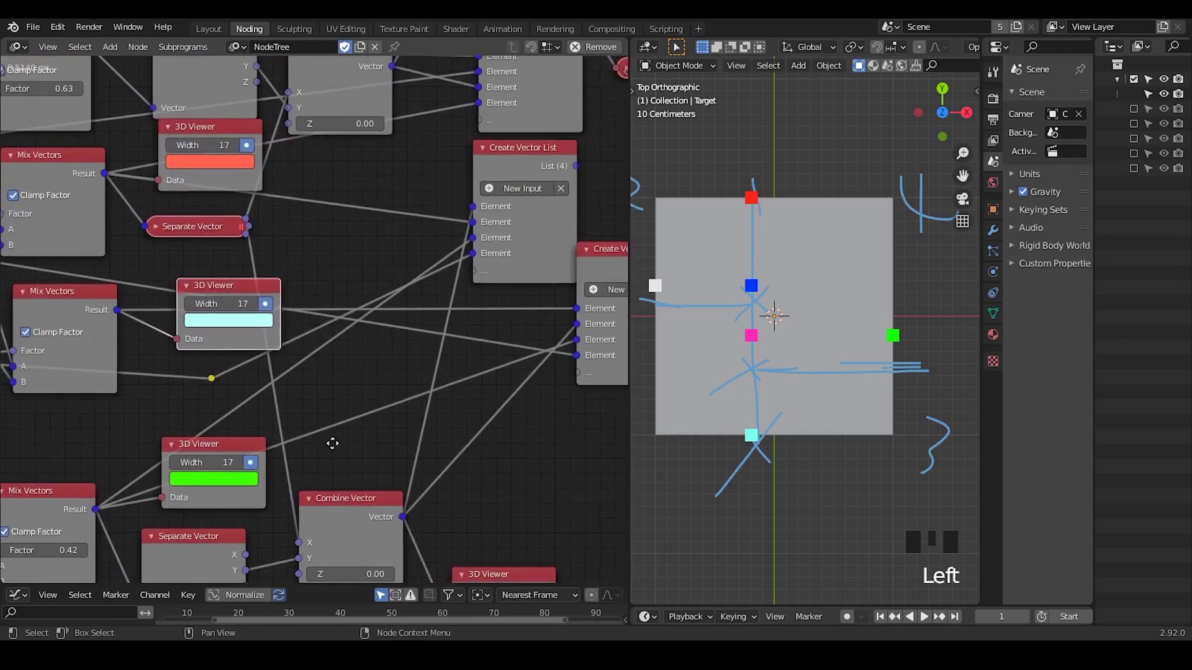
{"action": "left_click", "coordinate": [159, 225]}
{"action": "scroll", "coordinate": [158, 224], "scroll_direction": "down", "scroll_amount": 1}
{"action": "left_click", "coordinate": [169, 233]}
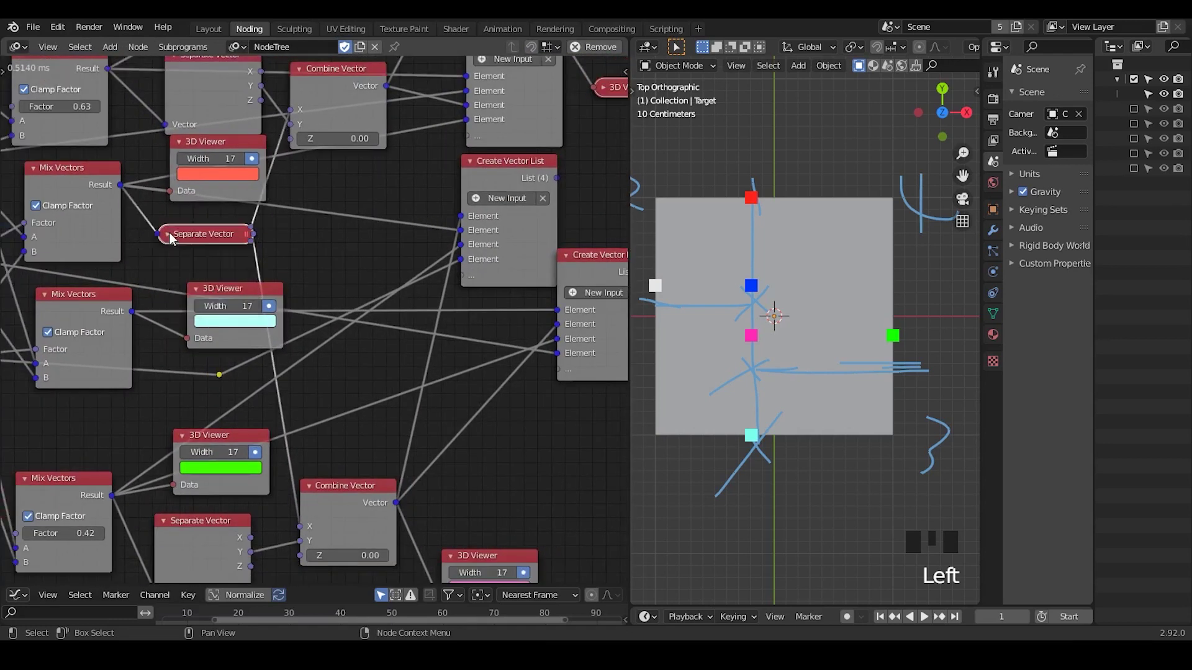
{"action": "left_click_drag", "start_coordinate": [187, 235], "coordinate": [201, 243]}
Shift the third Create Vector List slightly down-left and place a duplicate of it below
{"action": "middle_click_drag", "start_coordinate": [444, 333], "coordinate": [425, 321]}
{"action": "left_click_drag", "start_coordinate": [501, 211], "coordinate": [468, 232]}
{"action": "key", "text": "shift+d"}
{"action": "left_click", "coordinate": [535, 362]}
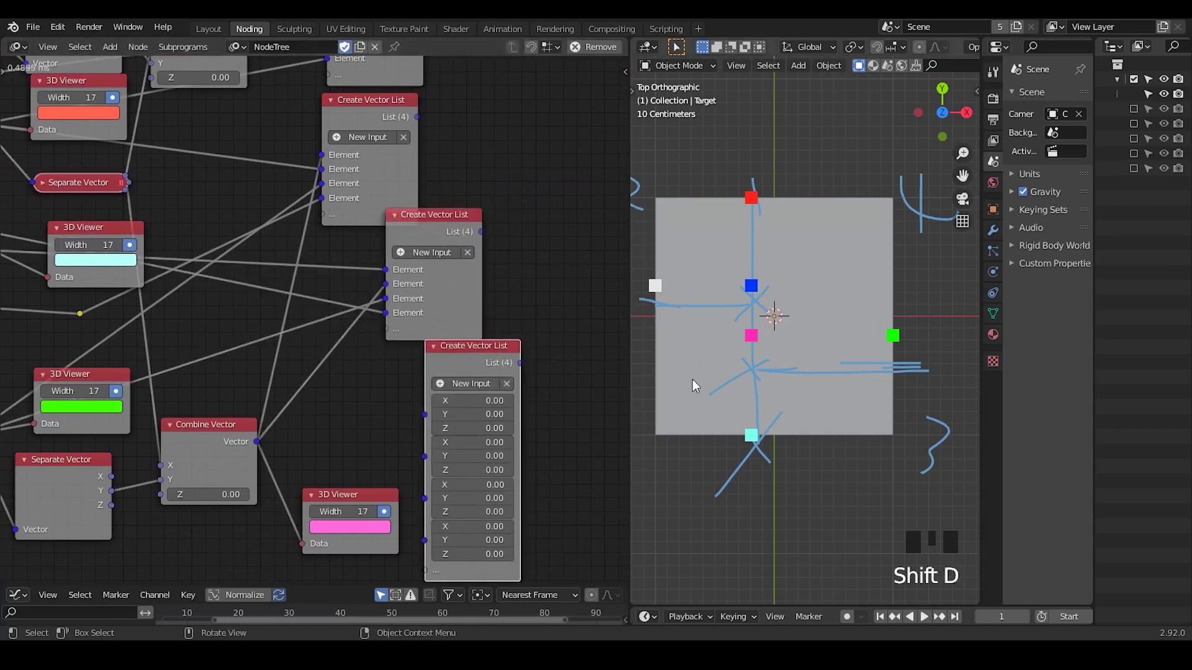
Connect the index 0 element and the white-viewer Mix Vectors result to the fourth Create Vector List's first and second inputs
{"action": "middle_click_drag", "start_coordinate": [692, 378], "coordinate": [702, 411], "text": "shift"}
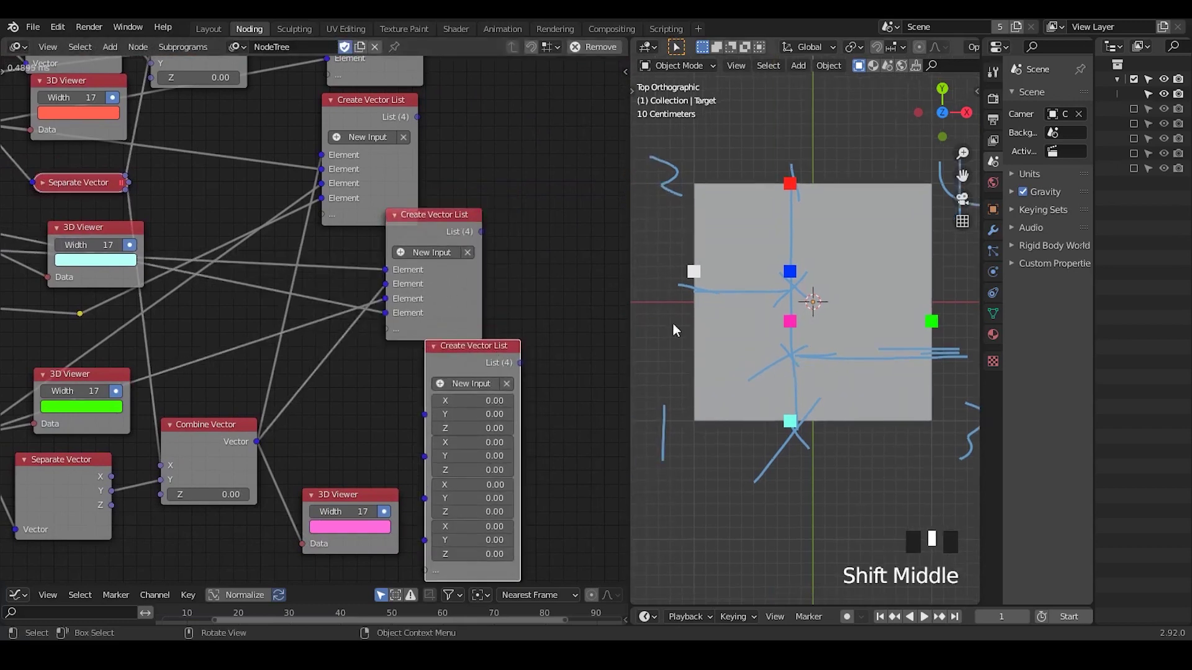
{"action": "scroll", "coordinate": [180, 314], "scroll_direction": "up", "scroll_amount": 1}
{"action": "middle_click_drag", "start_coordinate": [180, 314], "coordinate": [345, 295]}
{"action": "scroll", "coordinate": [345, 295], "scroll_direction": "down", "scroll_amount": 5}
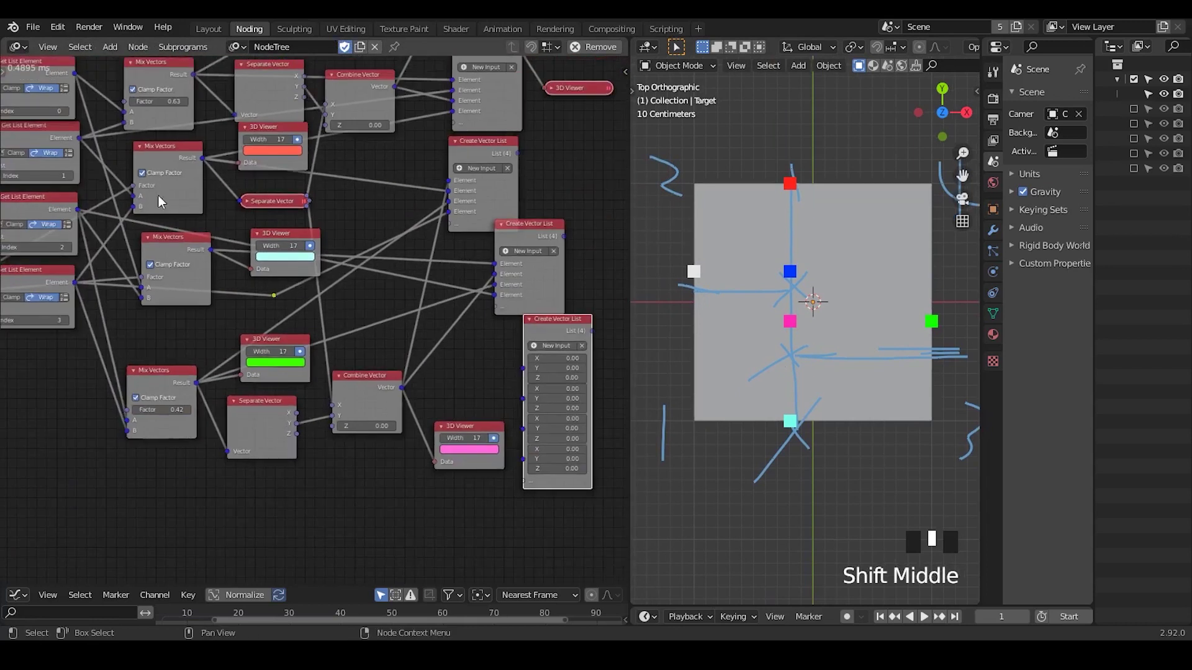
{"action": "left_click_drag", "start_coordinate": [74, 73], "coordinate": [524, 359]}
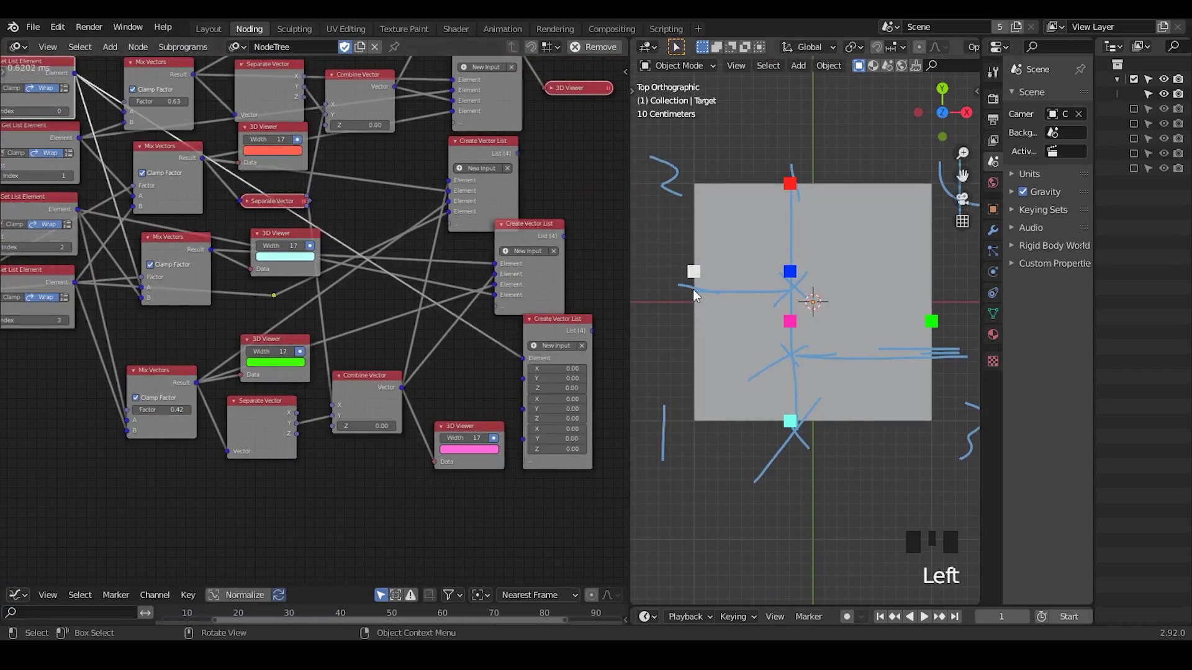
{"action": "middle_click_drag", "start_coordinate": [226, 275], "coordinate": [271, 364]}
{"action": "left_click_drag", "start_coordinate": [238, 163], "coordinate": [570, 459]}
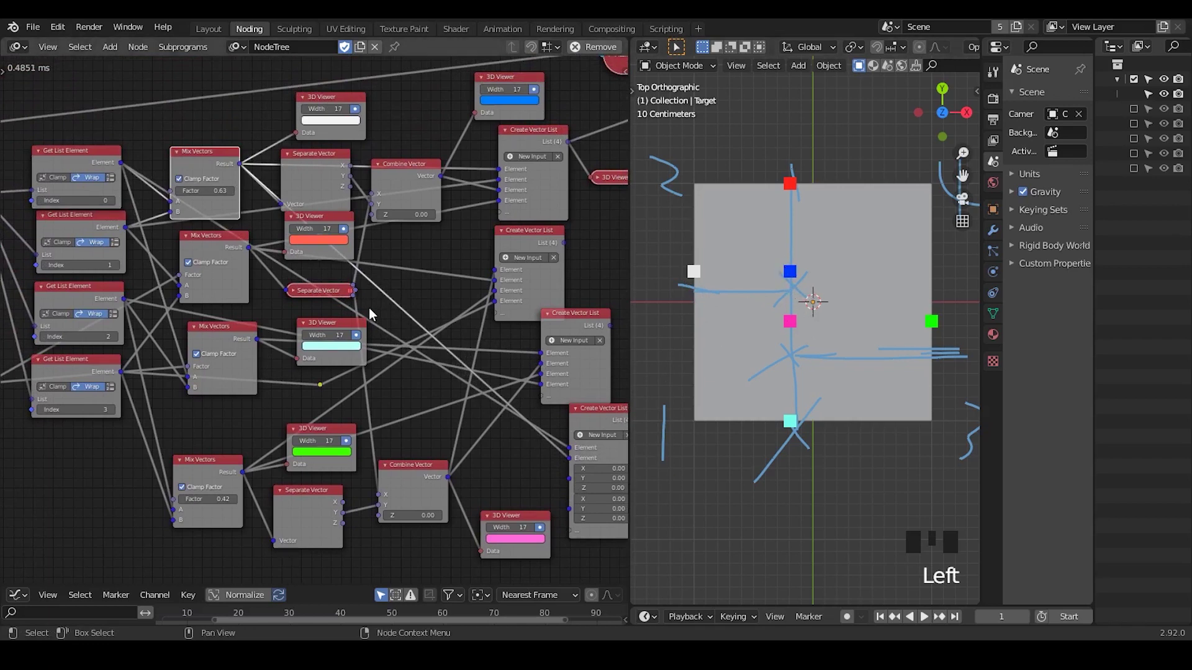
Connect the upper Combine Vector to the fourth list's fourth input and the cyan-viewer Mix Vectors result to its third input
{"action": "middle_click_drag", "start_coordinate": [369, 308], "coordinate": [343, 305]}
{"action": "left_click", "coordinate": [417, 175]}
{"action": "left_click_drag", "start_coordinate": [417, 176], "coordinate": [546, 494]}
{"action": "left_click_drag", "start_coordinate": [763, 283], "coordinate": [768, 298]}
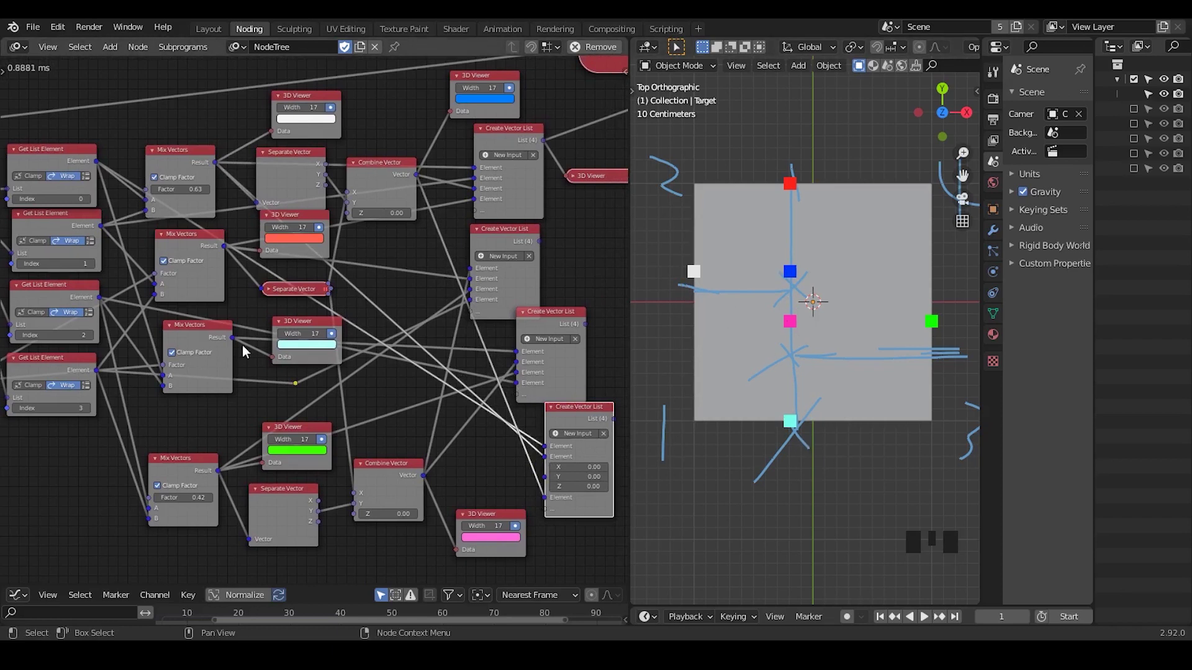
{"action": "left_click_drag", "start_coordinate": [233, 338], "coordinate": [525, 479]}
Move the third Create Vector List slightly up and swap its last two inputs: index 2 element third, green-viewer Mix Vectors fourth
{"action": "middle_click_drag", "start_coordinate": [484, 455], "coordinate": [468, 403]}
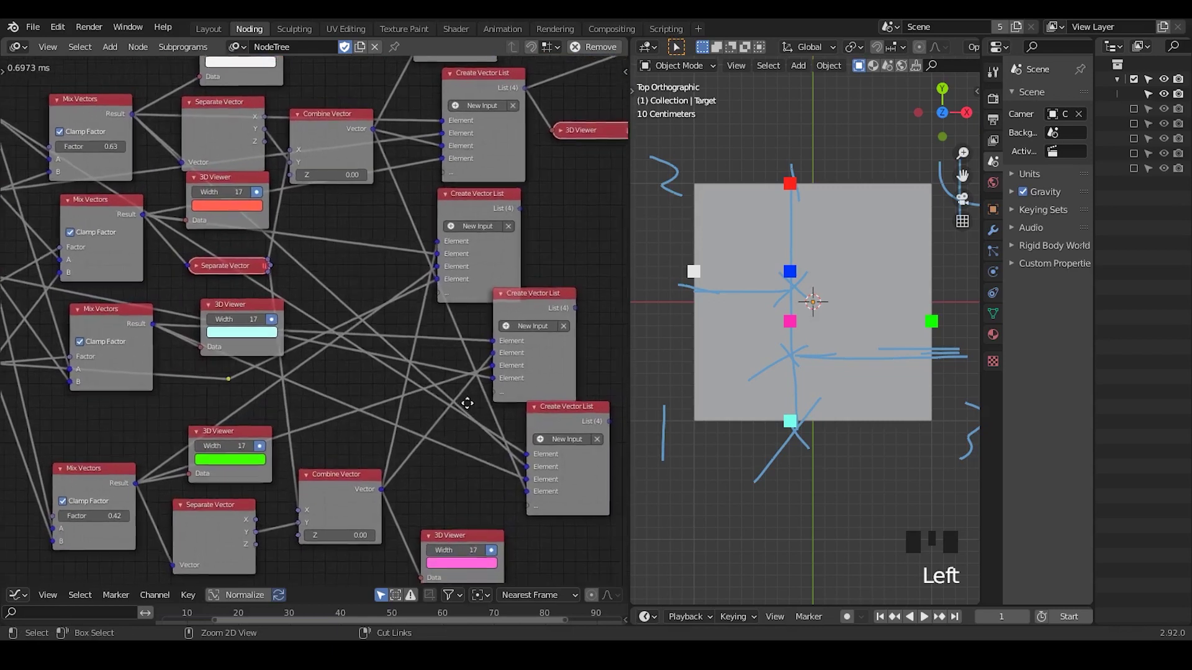
{"action": "middle_click_drag", "start_coordinate": [362, 396], "coordinate": [413, 396]}
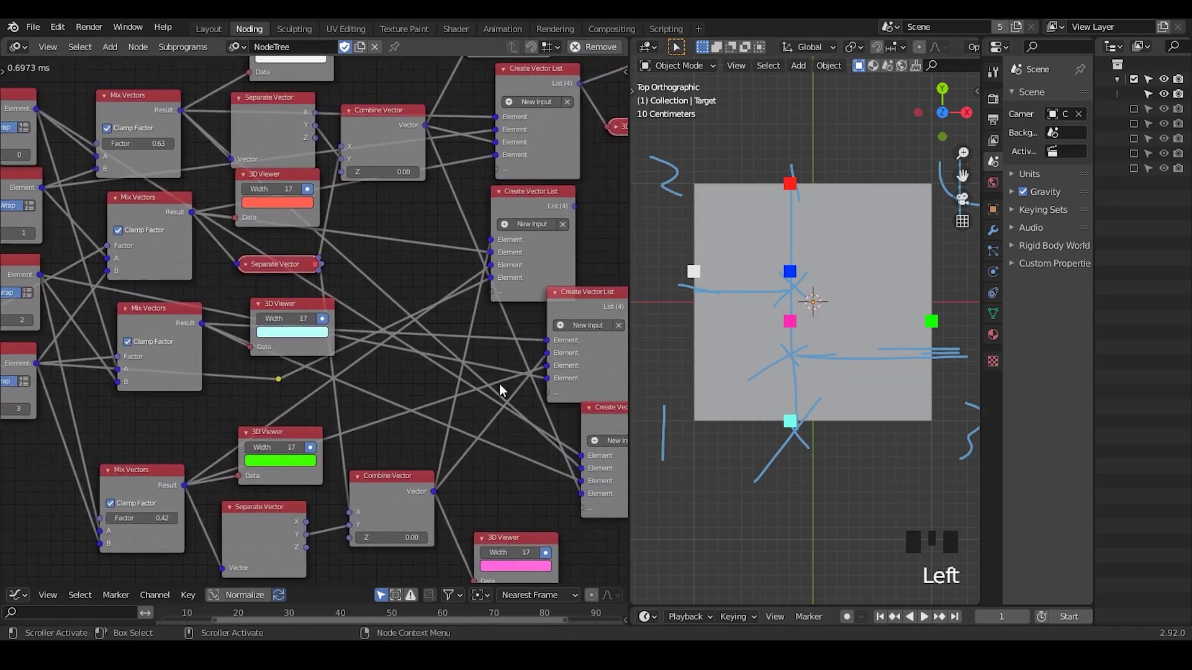
{"action": "left_click_drag", "start_coordinate": [567, 300], "coordinate": [567, 291]}
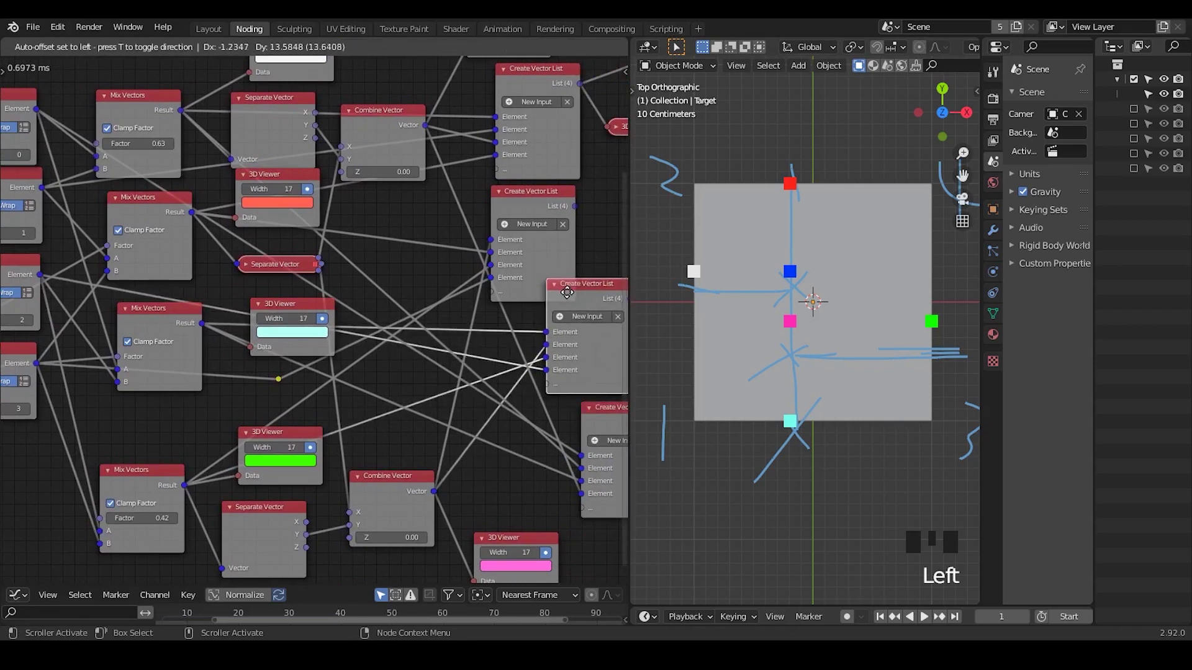
{"action": "mouse_move", "coordinate": [567, 291]}
{"action": "left_mouse_down"}
{"action": "mouse_move", "coordinate": [577, 242]}
{"action": "mouse_move", "coordinate": [577, 290]}
{"action": "left_mouse_up"}
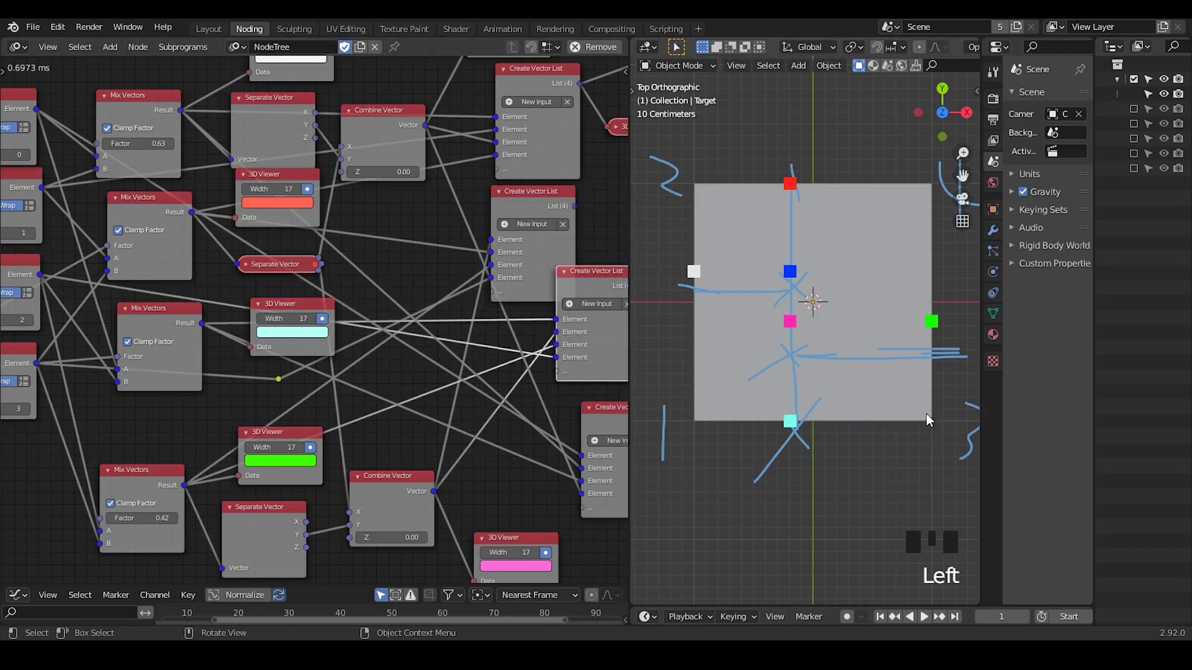
{"action": "mouse_move", "coordinate": [557, 357]}
{"action": "left_mouse_down"}
{"action": "mouse_move", "coordinate": [64, 283]}
{"action": "mouse_move", "coordinate": [556, 358]}
{"action": "left_mouse_up"}
Connect the second Create Vector List to Combine Mesh's Vertex Locations and the combined mesh to the Mesh Object Output
{"action": "middle_click_drag", "start_coordinate": [512, 418], "coordinate": [301, 445]}
{"action": "middle_click_drag", "start_coordinate": [447, 263], "coordinate": [377, 406]}
{"action": "middle_click_drag", "start_coordinate": [476, 182], "coordinate": [437, 190]}
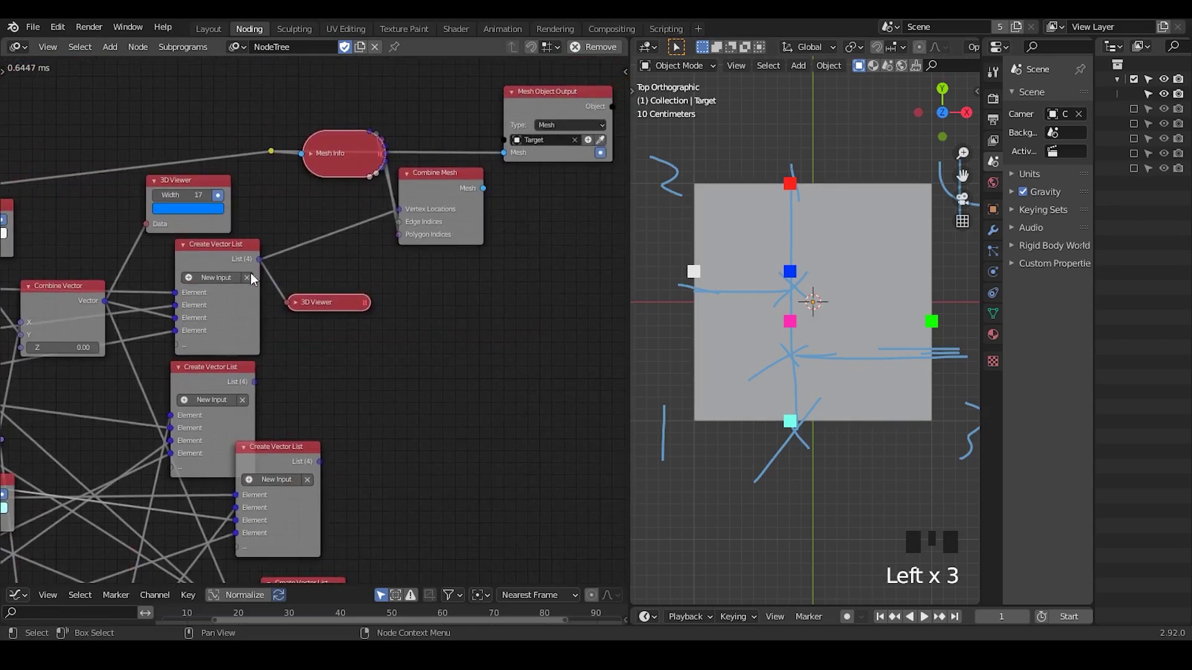
{"action": "left_click_drag", "start_coordinate": [255, 382], "coordinate": [401, 210]}
{"action": "left_click_drag", "start_coordinate": [483, 188], "coordinate": [505, 152]}
{"action": "left_click", "coordinate": [843, 331]}
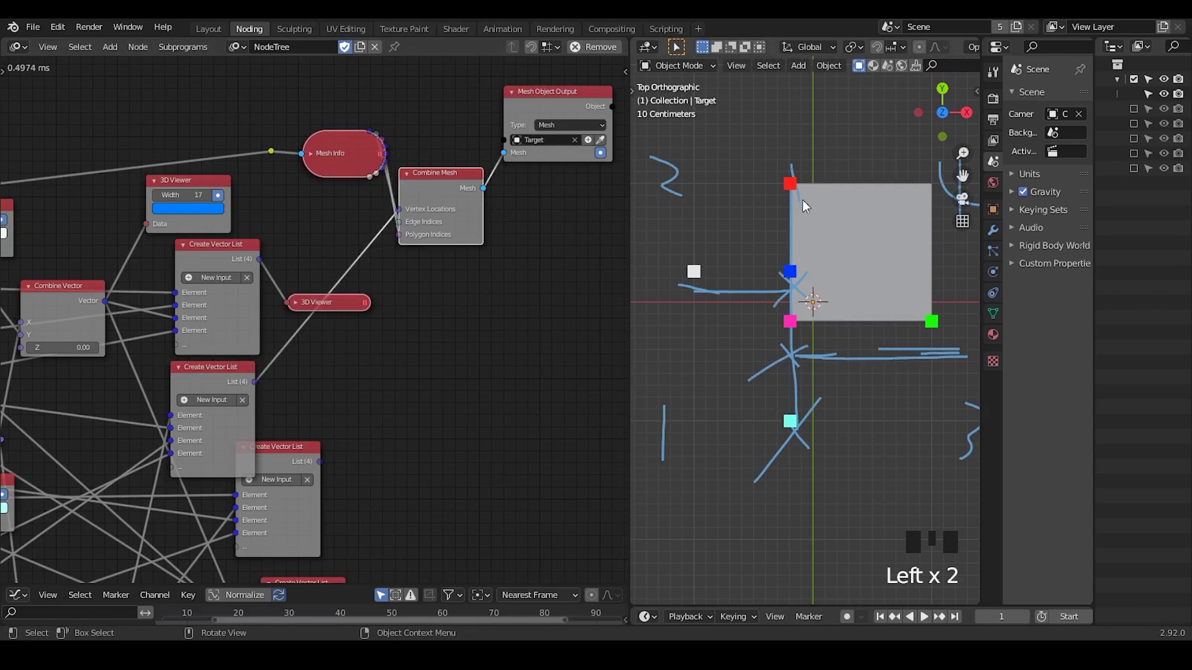
Feed Combine Mesh's Vertex Locations from the third and finally the fourth Create Vector List, and move Combine Mesh down
{"action": "left_click_drag", "start_coordinate": [319, 460], "coordinate": [398, 209]}
{"action": "scroll", "coordinate": [404, 426], "scroll_direction": "down", "scroll_amount": 3}
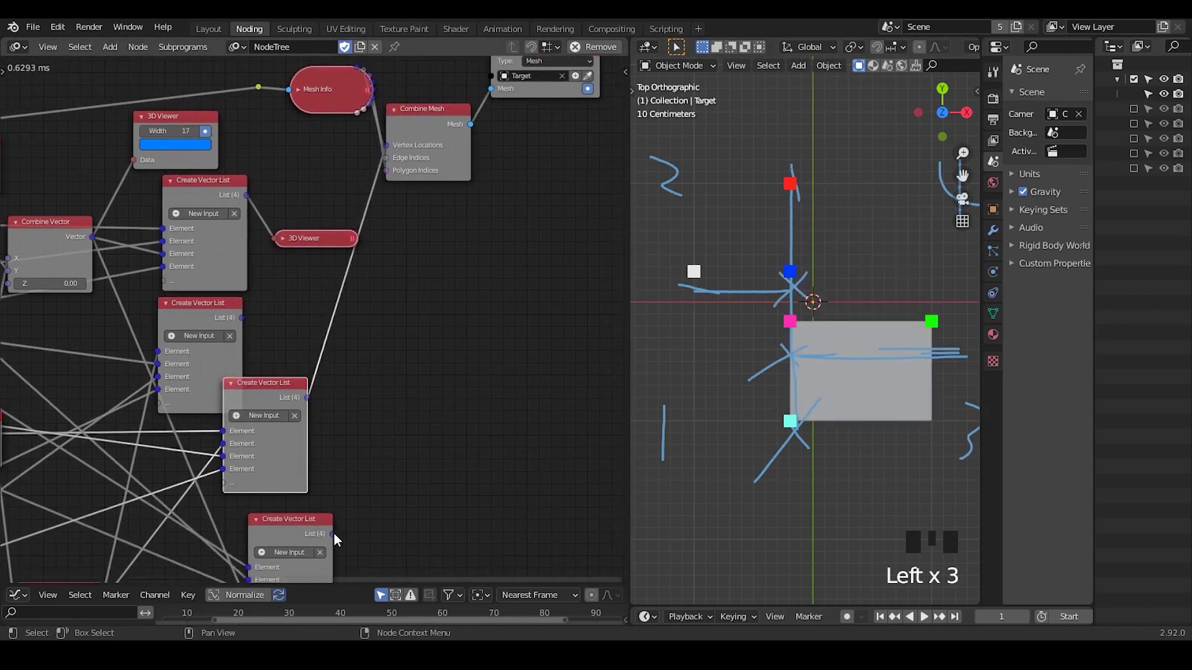
{"action": "left_click_drag", "start_coordinate": [333, 533], "coordinate": [385, 145]}
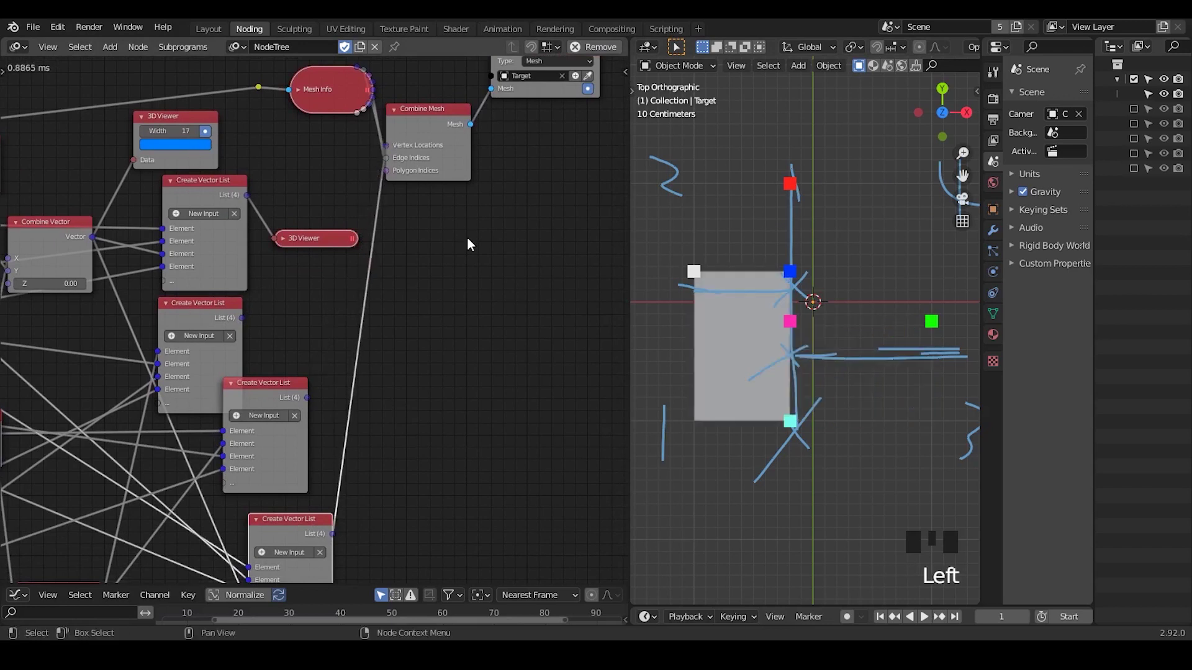
{"action": "middle_click_drag", "start_coordinate": [451, 303], "coordinate": [450, 361]}
{"action": "left_click_drag", "start_coordinate": [428, 167], "coordinate": [444, 267]}
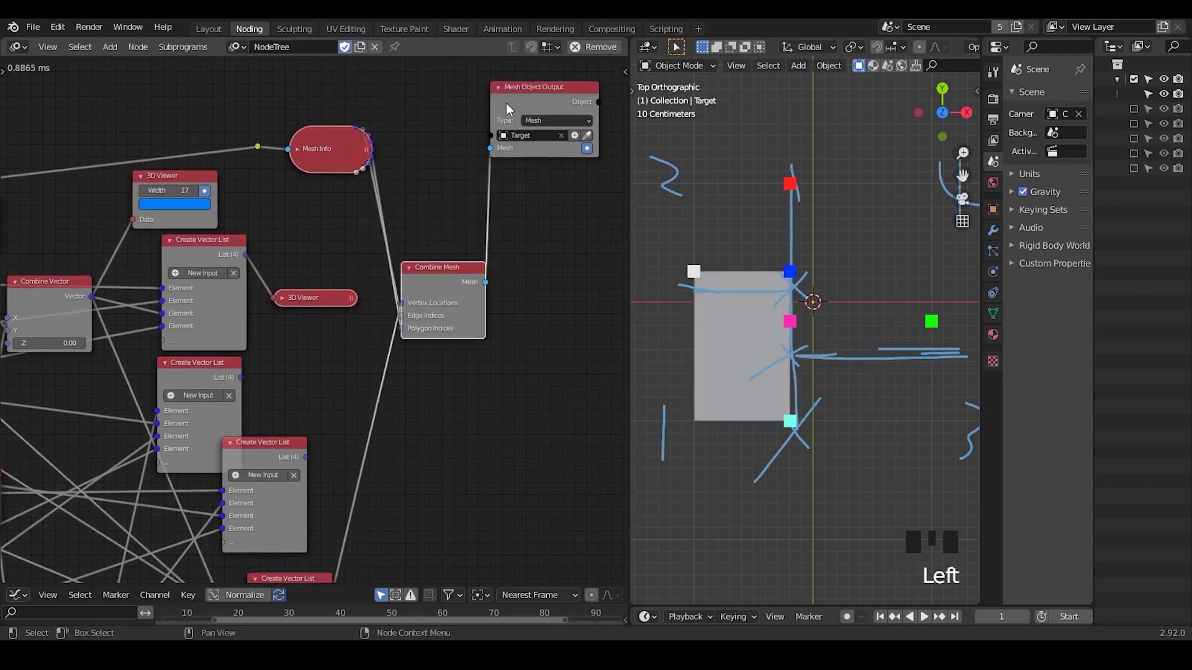
Reposition Mesh Object Output and Combine Mesh so that the output node sits lower and to the right of Combine Mesh
{"action": "left_click_drag", "start_coordinate": [540, 86], "coordinate": [583, 242]}
{"action": "middle_click_drag", "start_coordinate": [324, 278], "coordinate": [492, 190]}
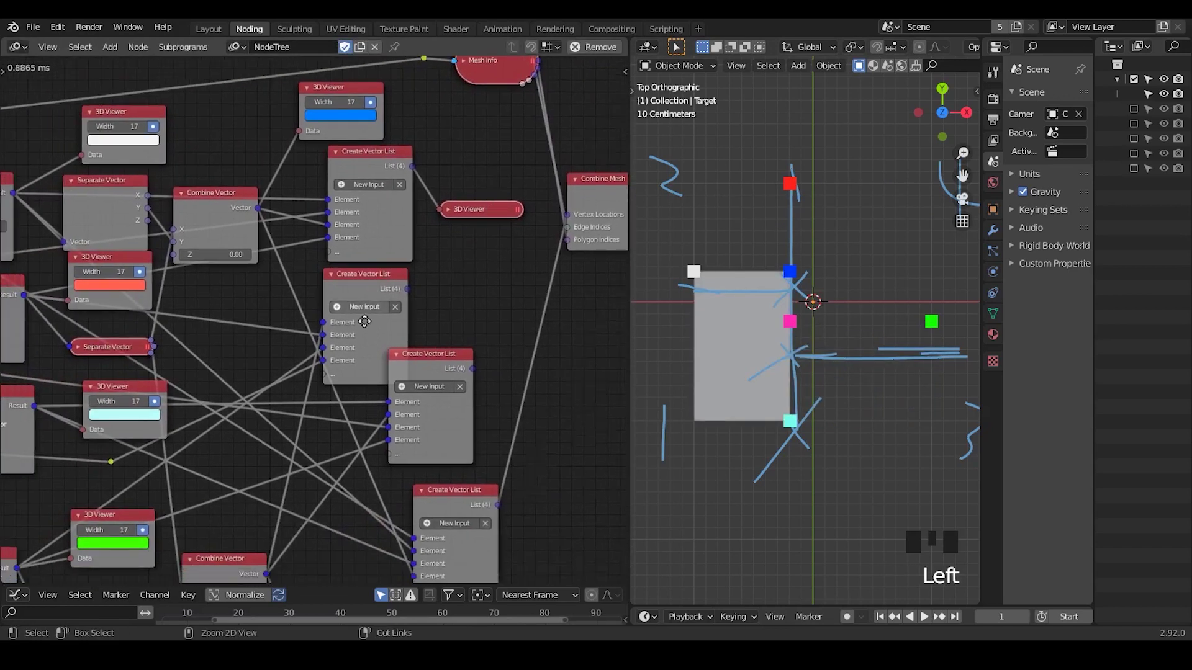
{"action": "scroll", "coordinate": [279, 348], "scroll_direction": "down", "scroll_amount": 3}
{"action": "middle_click_drag", "start_coordinate": [211, 381], "coordinate": [379, 289]}
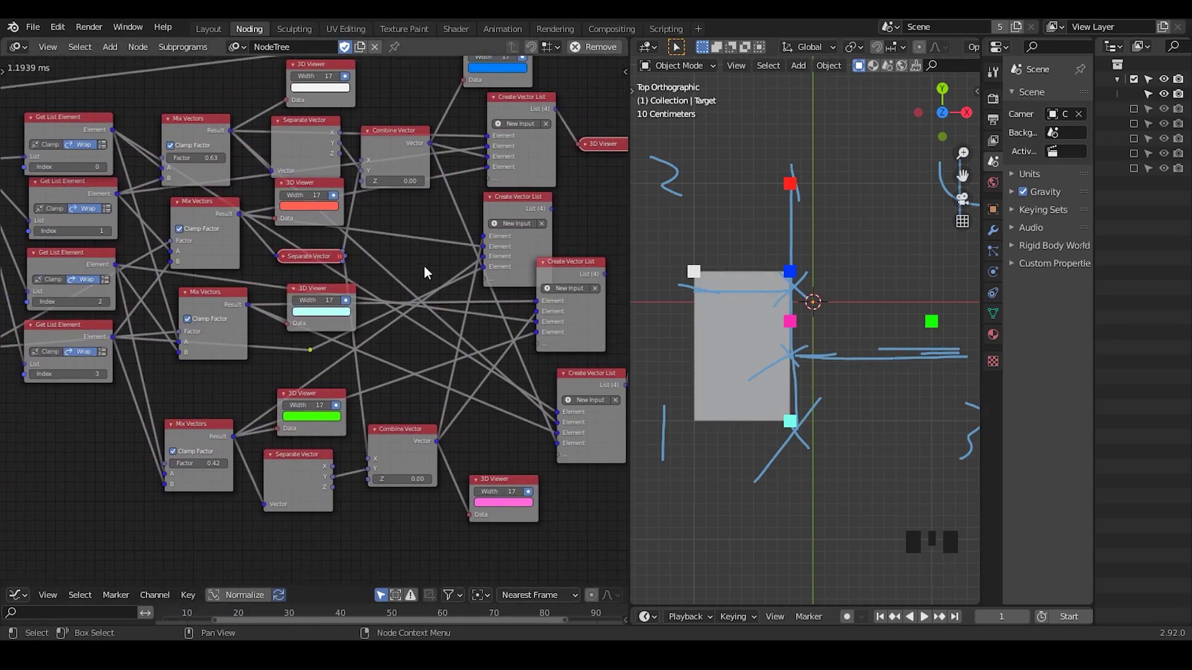
{"action": "middle_click_drag", "start_coordinate": [457, 321], "coordinate": [277, 281]}
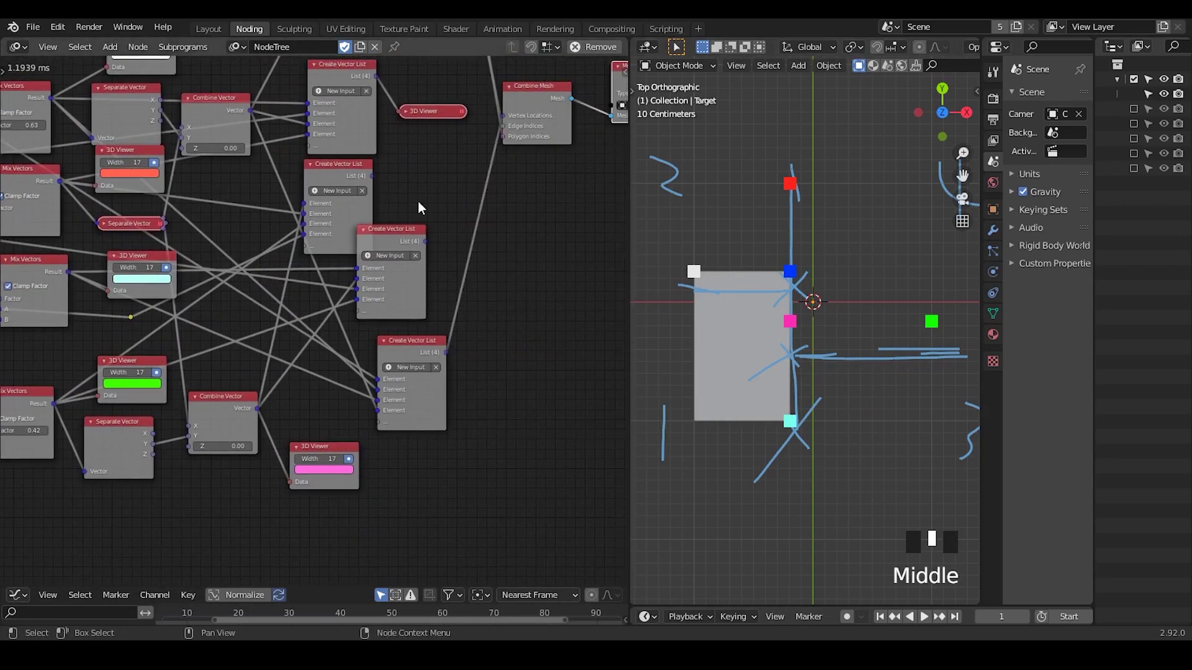
{"action": "middle_click_drag", "start_coordinate": [418, 204], "coordinate": [268, 305]}
{"action": "left_click_drag", "start_coordinate": [398, 200], "coordinate": [401, 230]}
{"action": "left_click_drag", "start_coordinate": [491, 179], "coordinate": [526, 167]}
{"action": "left_click_drag", "start_coordinate": [376, 224], "coordinate": [399, 106]}
Move the collapsed Mesh Info node left, away from Combine Mesh, to free space between them
{"action": "middle_click_drag", "start_coordinate": [288, 132], "coordinate": [268, 154]}
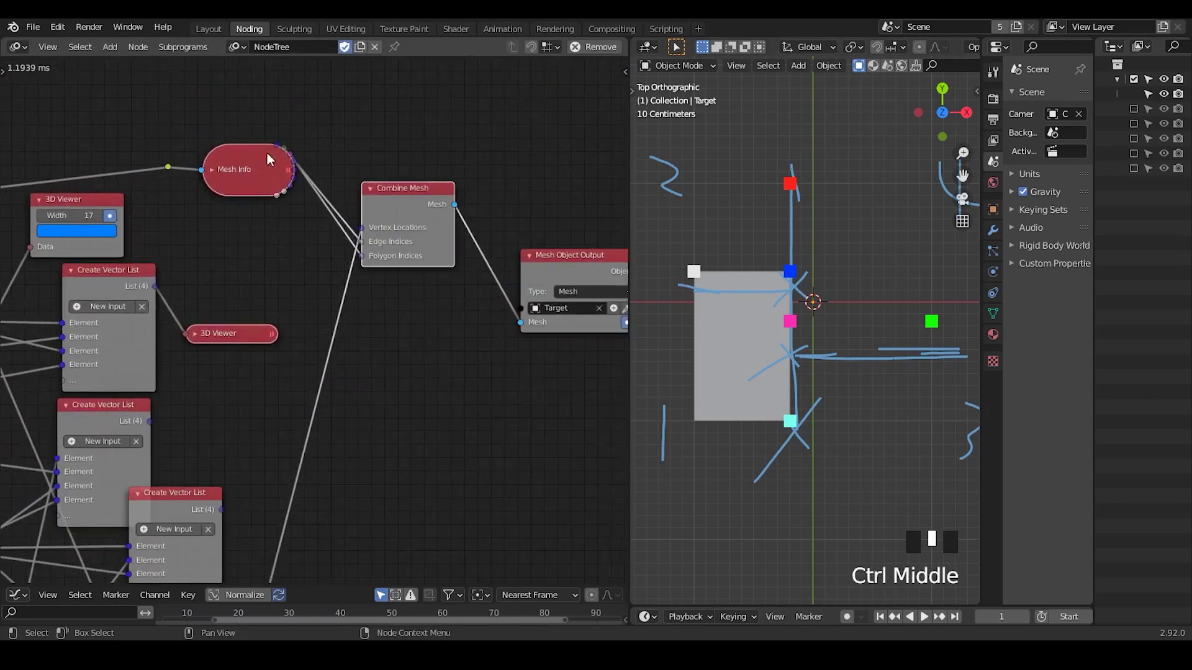
{"action": "left_click_drag", "start_coordinate": [291, 117], "coordinate": [154, 180]}
{"action": "key", "text": "g"}
{"action": "left_click", "coordinate": [197, 156]}
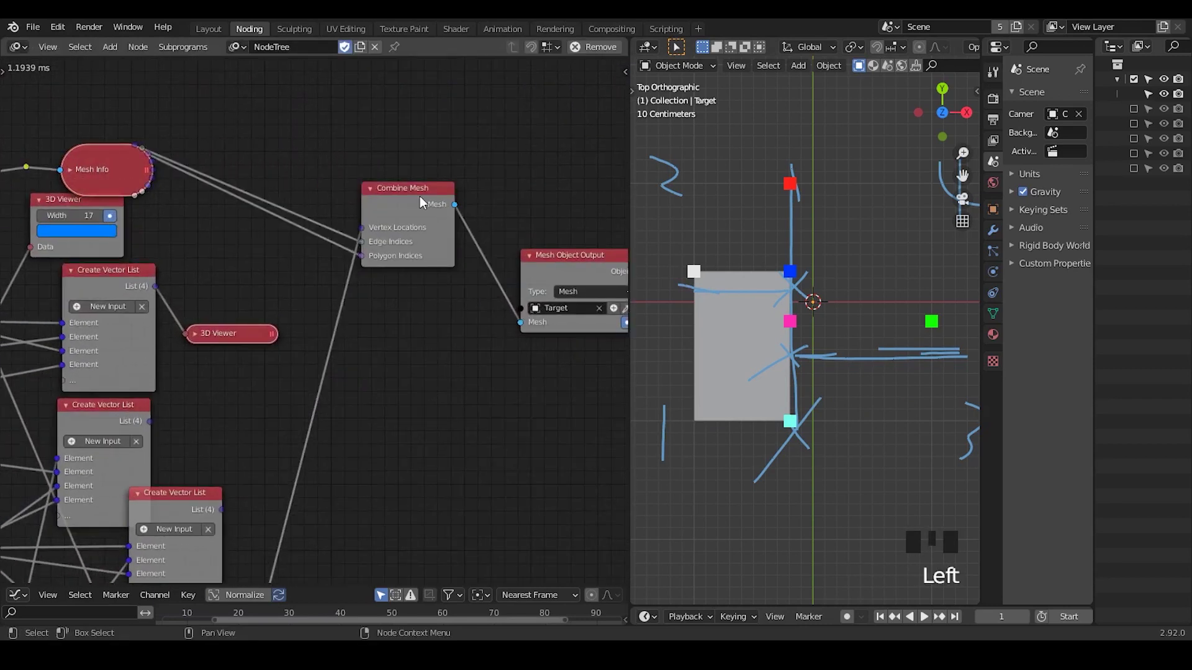
Duplicate the Combine Mesh node three times and stack the copies in a column below the original
{"action": "left_click", "coordinate": [422, 198]}
{"action": "key", "text": "shift+d"}
{"action": "left_click", "coordinate": [438, 311]}
{"action": "key", "text": "shift+d"}
{"action": "left_click", "coordinate": [443, 411]}
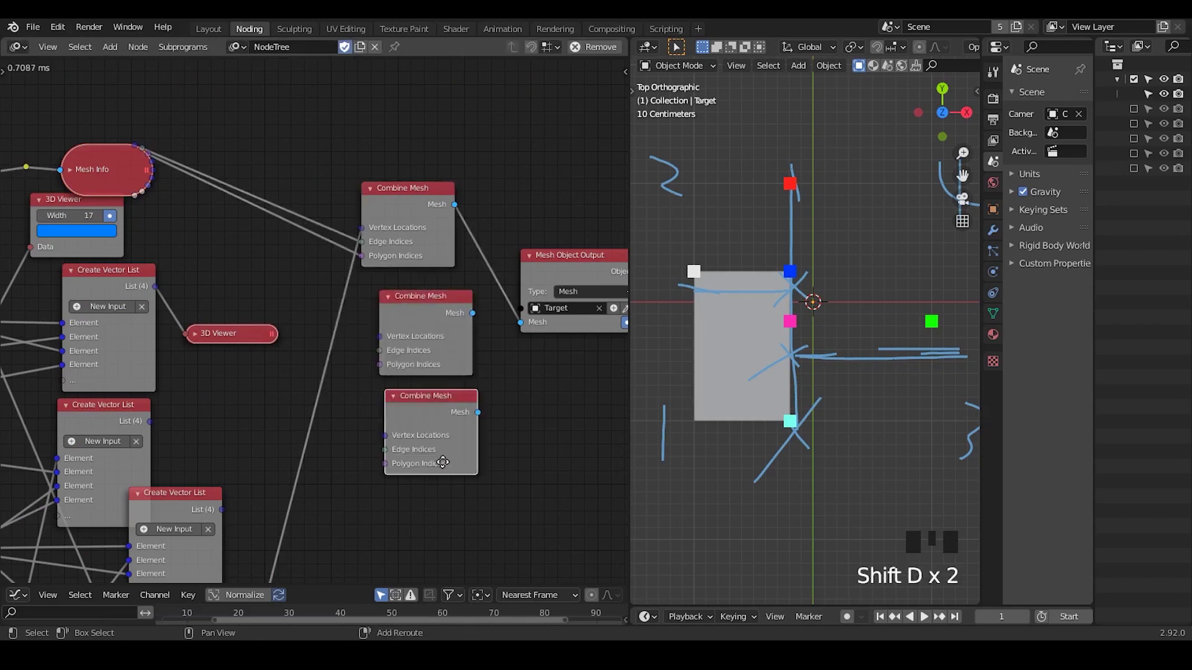
{"action": "key", "text": "shift+d"}
{"action": "left_click", "coordinate": [445, 511]}
Expand Mesh Info, connect its Edge Indices and Polygon Indices to the duplicated Combine Mesh nodes, and collapse it again
{"action": "middle_click_drag", "start_coordinate": [305, 378], "coordinate": [349, 349]}
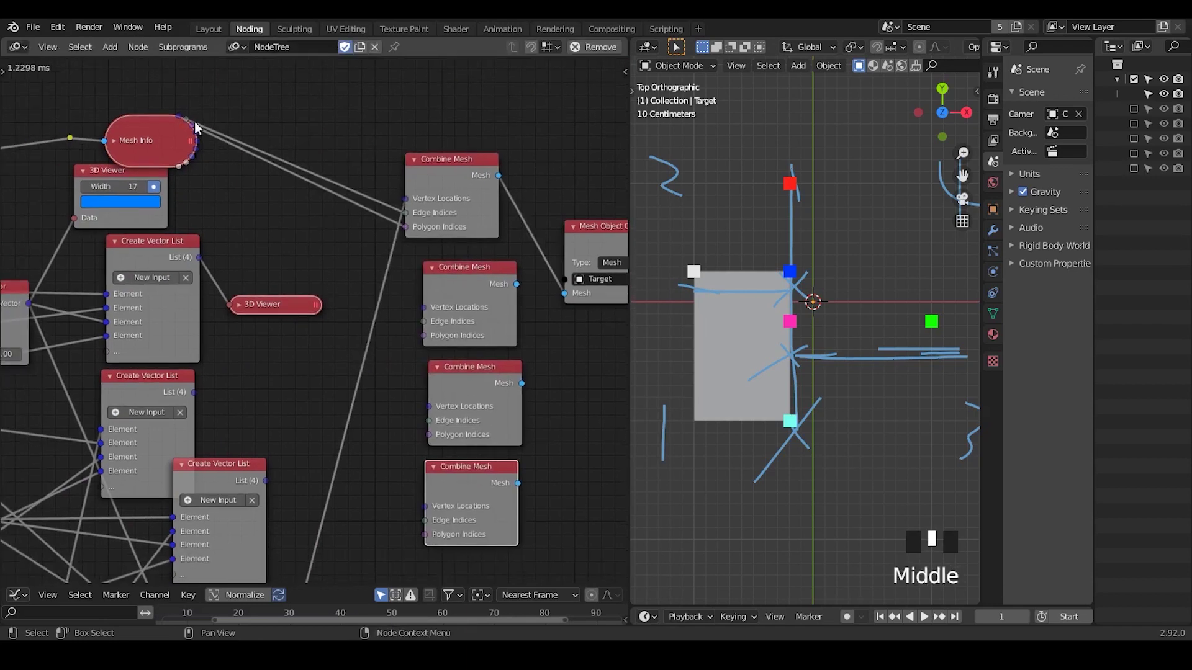
{"action": "left_click", "coordinate": [118, 144]}
{"action": "left_click_drag", "start_coordinate": [165, 167], "coordinate": [424, 321]}
{"action": "left_click_drag", "start_coordinate": [251, 141], "coordinate": [426, 336]}
{"action": "left_click_drag", "start_coordinate": [249, 127], "coordinate": [429, 420]}
{"action": "left_click_drag", "start_coordinate": [249, 140], "coordinate": [432, 438]}
{"action": "left_click_drag", "start_coordinate": [249, 127], "coordinate": [436, 525]}
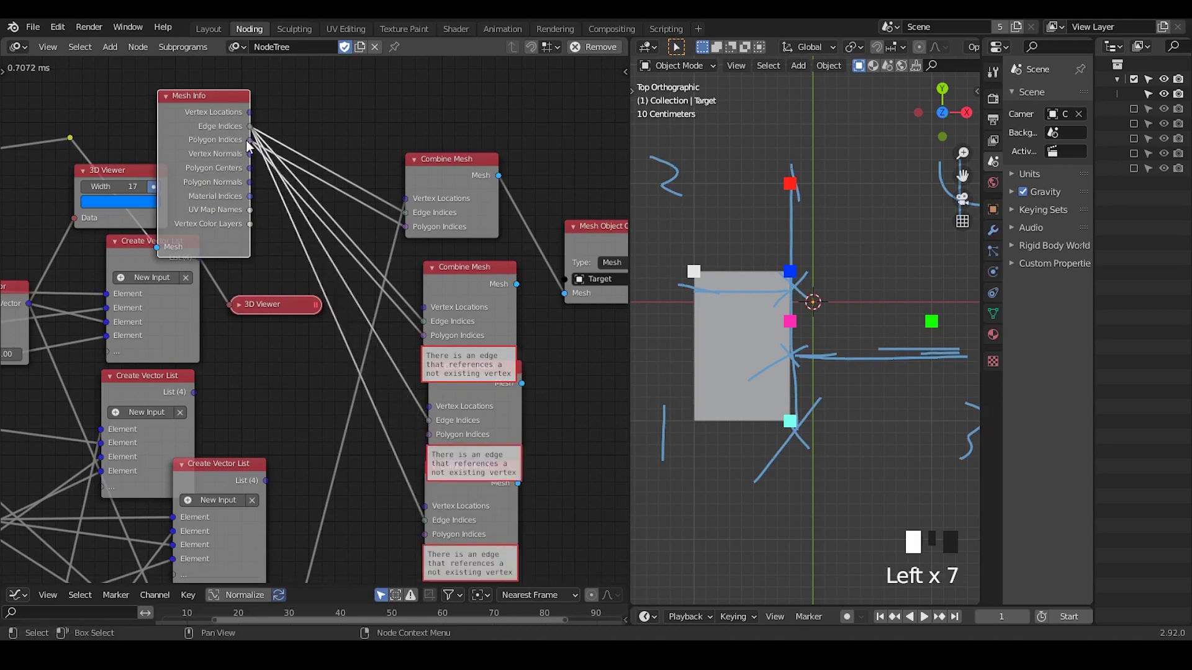
{"action": "left_click_drag", "start_coordinate": [247, 143], "coordinate": [433, 546]}
{"action": "middle_click_drag", "start_coordinate": [439, 391], "coordinate": [470, 345]}
{"action": "middle_click_drag", "start_coordinate": [284, 202], "coordinate": [272, 238]}
{"action": "left_click", "coordinate": [225, 129]}
Connect the four Create Vector List outputs, in order, to the Vertex Locations of the four Combine Mesh nodes
{"action": "left_click", "coordinate": [306, 285]}
{"action": "left_click_drag", "start_coordinate": [225, 244], "coordinate": [433, 185]}
{"action": "left_click_drag", "start_coordinate": [220, 379], "coordinate": [451, 302]}
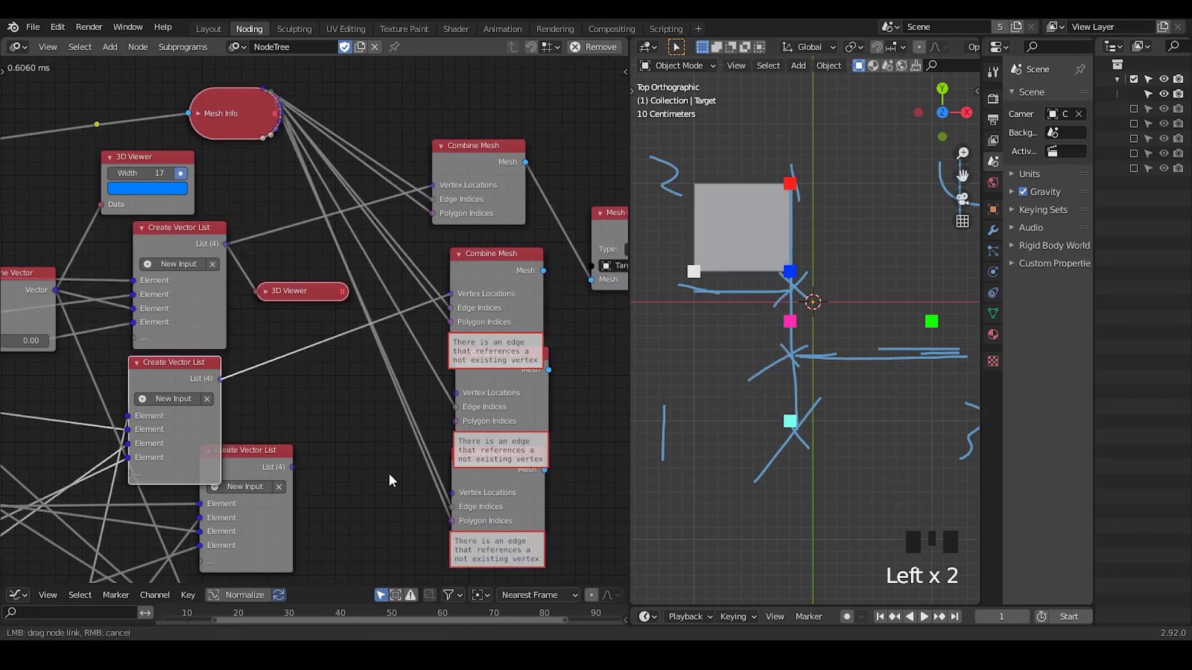
{"action": "middle_click_drag", "start_coordinate": [390, 475], "coordinate": [339, 331]}
{"action": "left_click_drag", "start_coordinate": [241, 322], "coordinate": [404, 248]}
{"action": "middle_click_drag", "start_coordinate": [322, 449], "coordinate": [281, 370]}
{"action": "left_click_drag", "start_coordinate": [269, 394], "coordinate": [404, 271]}
Shift the three lower Combine Mesh nodes left into a tidier column and move Mesh Object Output farther right
{"action": "middle_click_drag", "start_coordinate": [502, 142], "coordinate": [378, 286]}
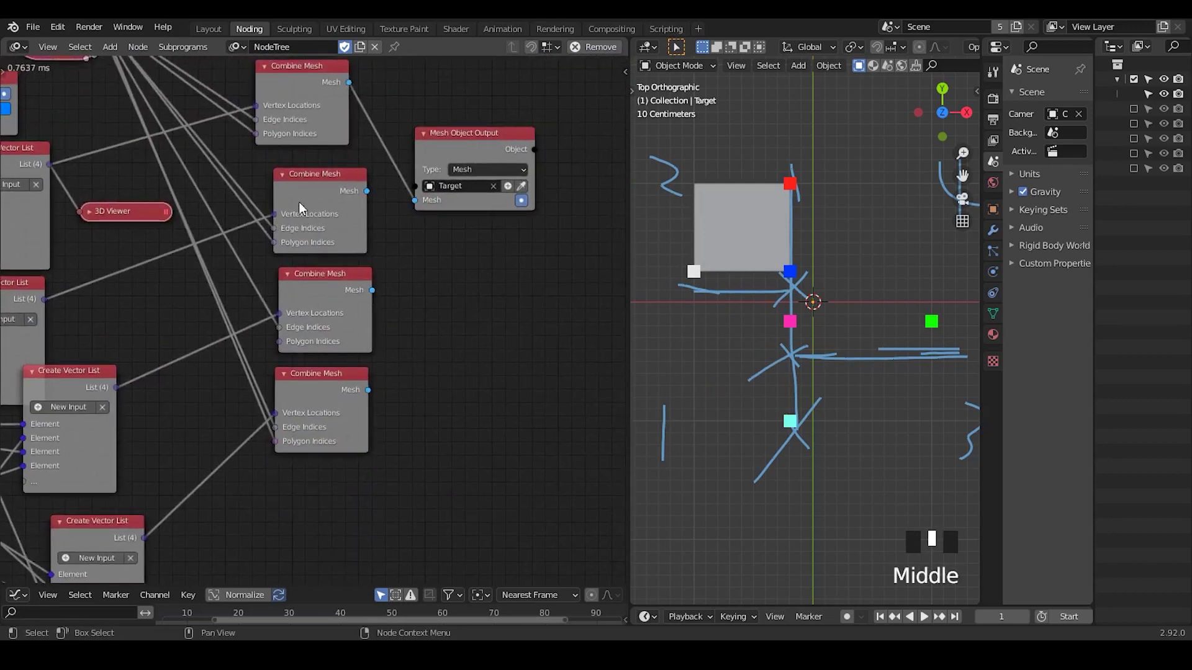
{"action": "left_click_drag", "start_coordinate": [299, 202], "coordinate": [281, 201]}
{"action": "left_click_drag", "start_coordinate": [339, 284], "coordinate": [305, 285]}
{"action": "left_click_drag", "start_coordinate": [323, 397], "coordinate": [278, 399]}
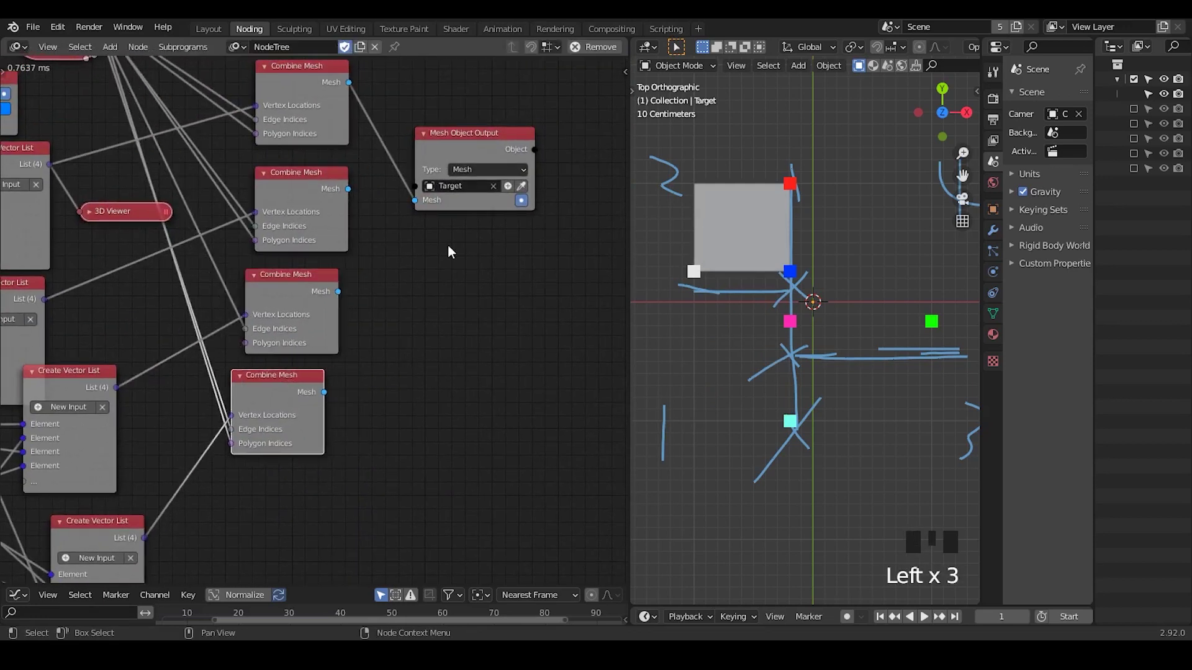
{"action": "middle_click_drag", "start_coordinate": [459, 211], "coordinate": [396, 262]}
{"action": "left_click_drag", "start_coordinate": [396, 258], "coordinate": [478, 198]}
Add a Join Mesh List node and place it below Mesh Object Output
{"action": "key", "text": "ctrl+a"}
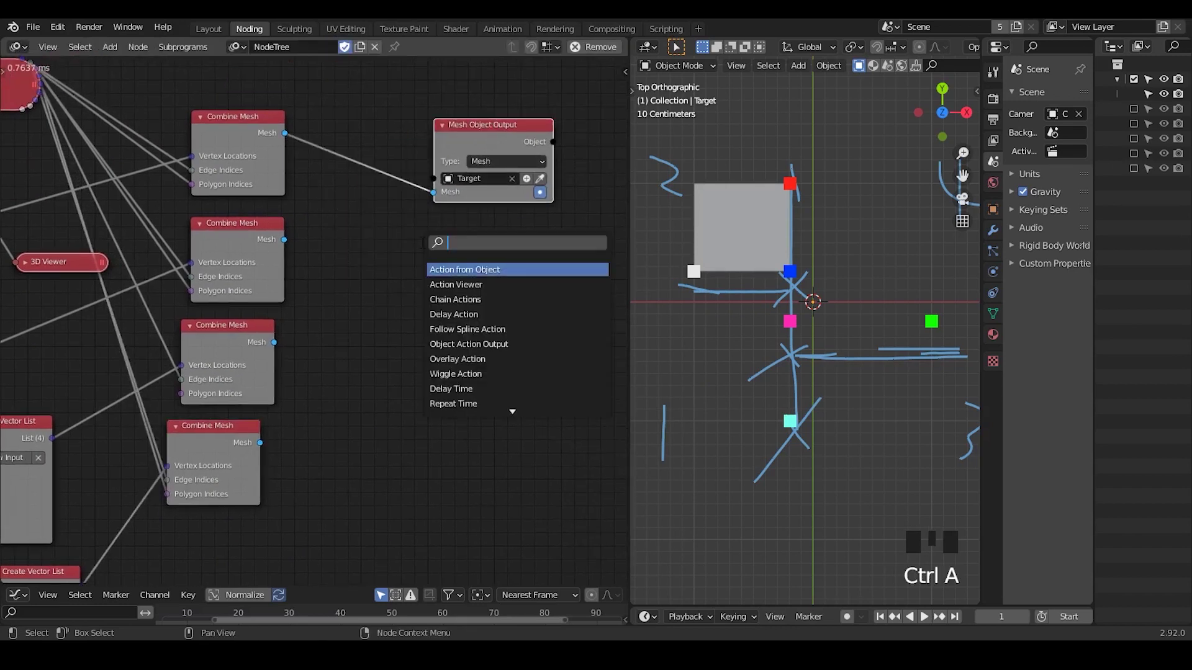
{"action": "type", "text": "join me"}
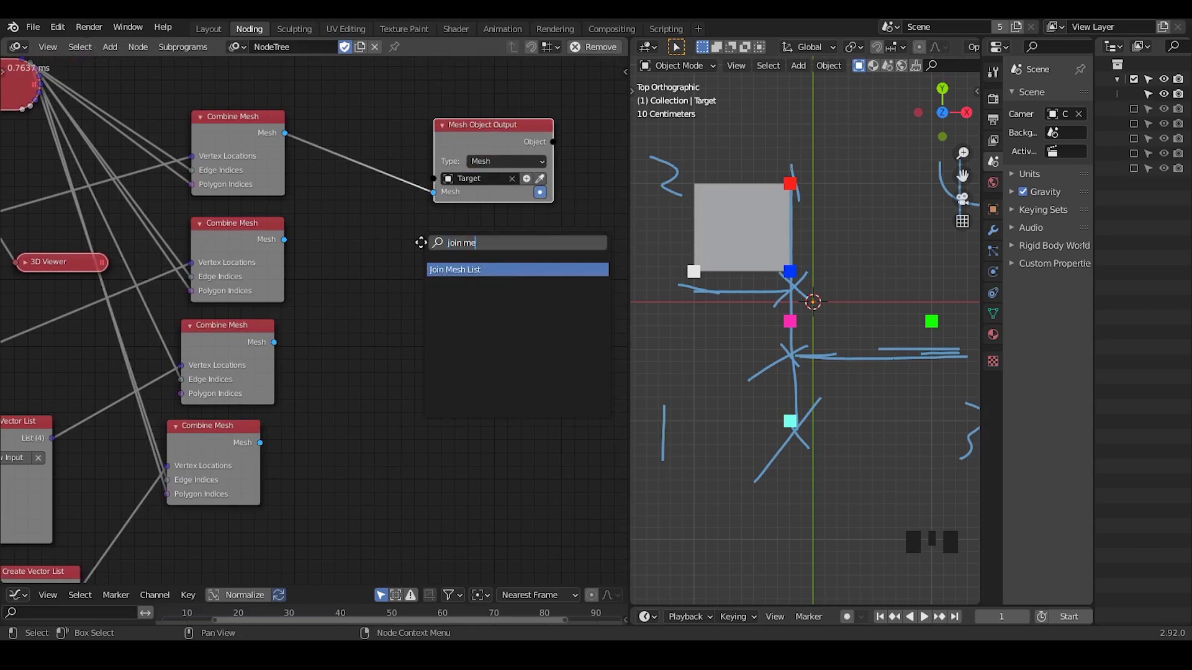
{"action": "key", "text": "Return"}
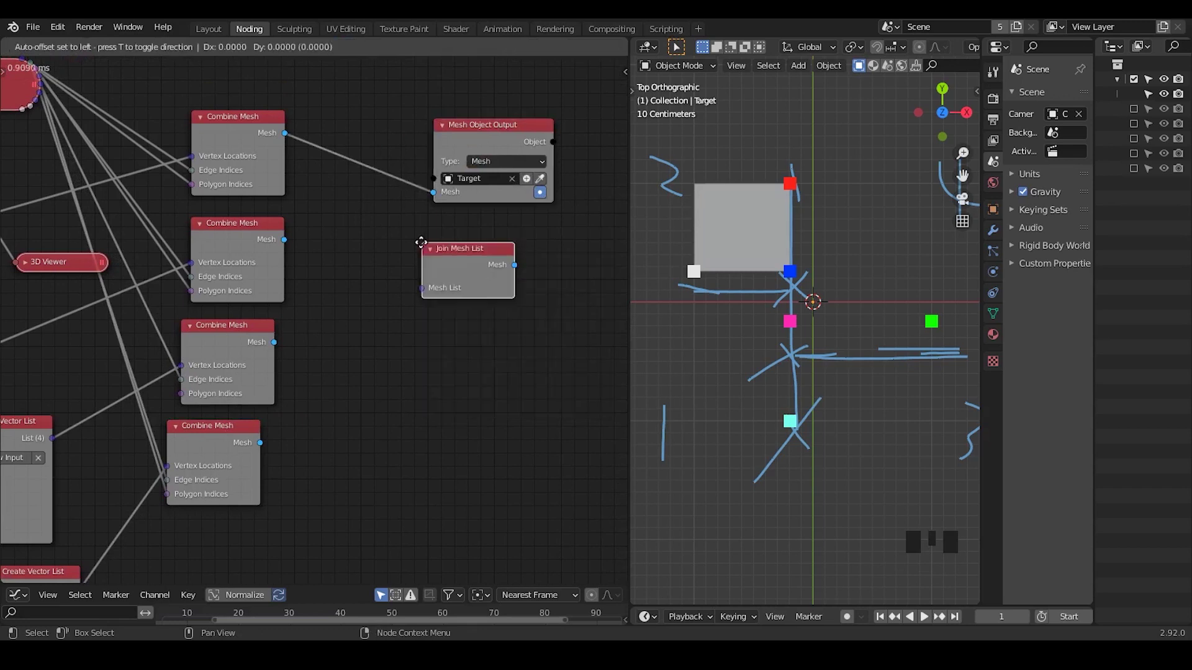
{"action": "left_click", "coordinate": [412, 245]}
{"action": "left_click_drag", "start_coordinate": [447, 262], "coordinate": [479, 251]}
{"action": "left_click", "coordinate": [479, 250]}
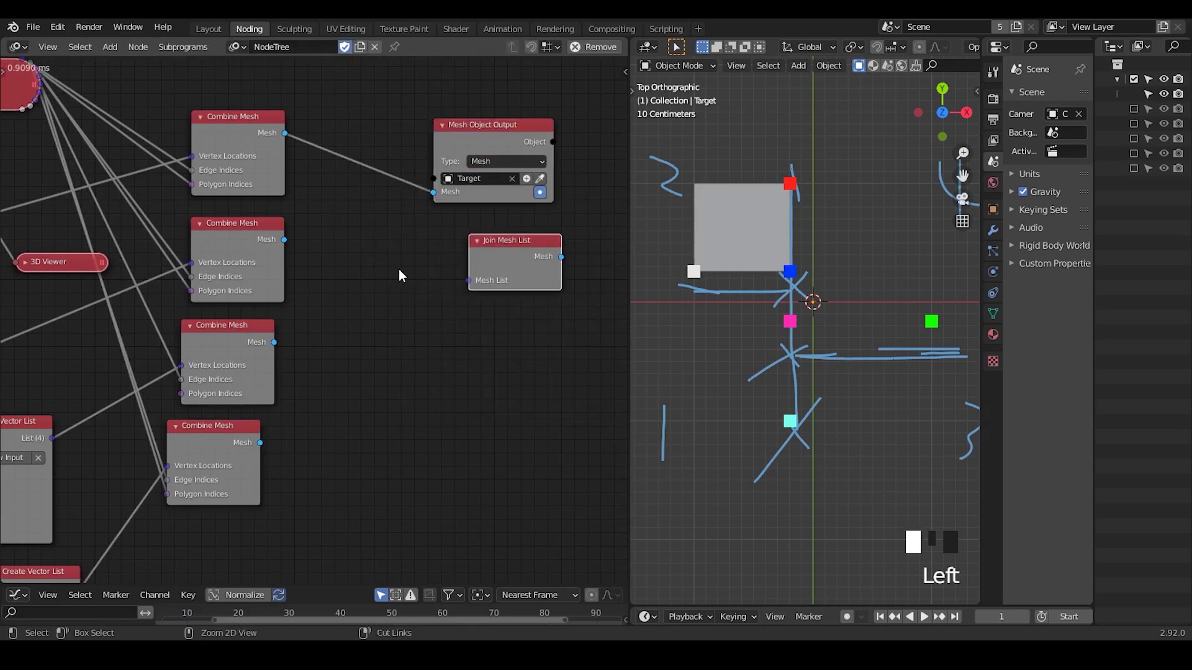
Add a Create Mesh List node and place it between the Combine Mesh column and Join Mesh List
{"action": "key", "text": "ctrl+a"}
{"action": "type", "text": "create mes"}
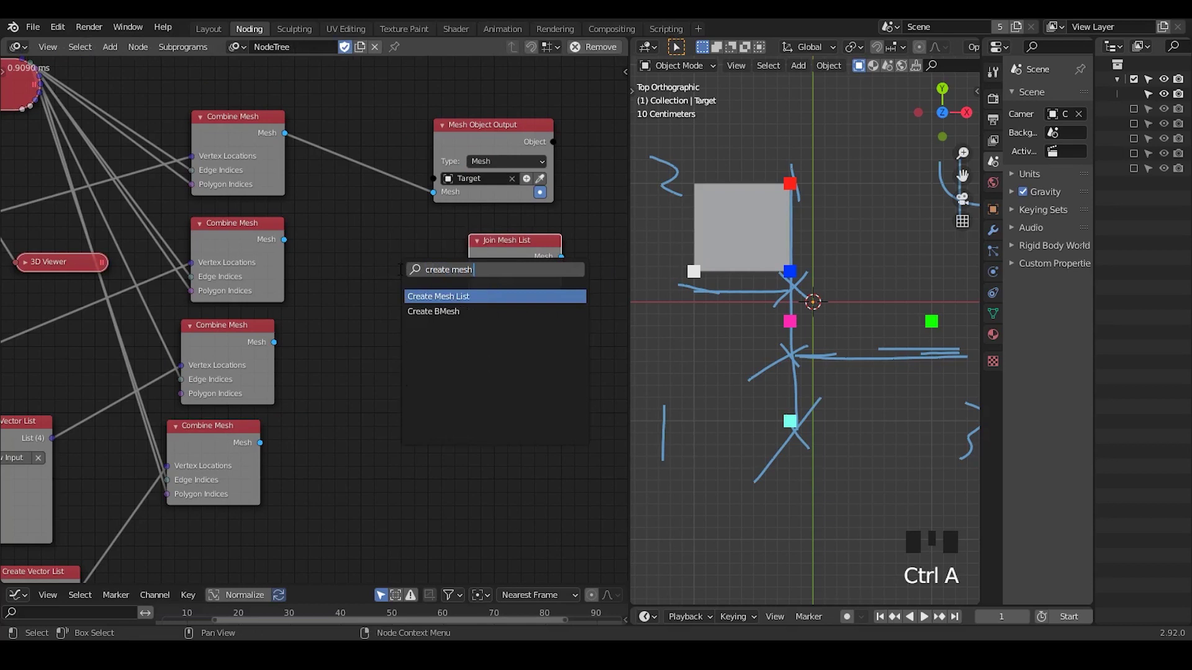
{"action": "type", "text": "h"}
{"action": "key", "text": "Return"}
{"action": "left_click", "coordinate": [367, 242]}
Connect the mesh outputs of all four Combine Mesh nodes, in order, as elements of Create Mesh List
{"action": "left_click_drag", "start_coordinate": [284, 133], "coordinate": [359, 293]}
{"action": "left_click_drag", "start_coordinate": [285, 241], "coordinate": [361, 312]}
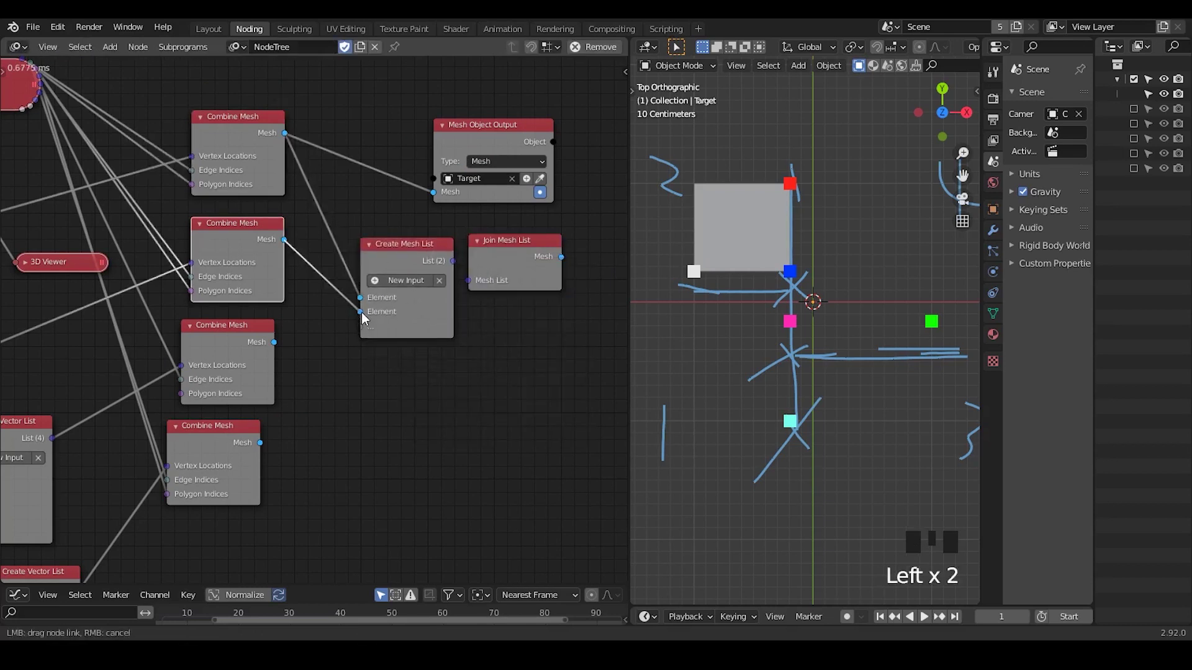
{"action": "left_click_drag", "start_coordinate": [273, 342], "coordinate": [355, 342]}
{"action": "left_click_drag", "start_coordinate": [260, 443], "coordinate": [358, 338]}
Circle the four Create Mesh List element inputs with annotation strokes and erase the strokes
{"action": "key", "text": "d"}
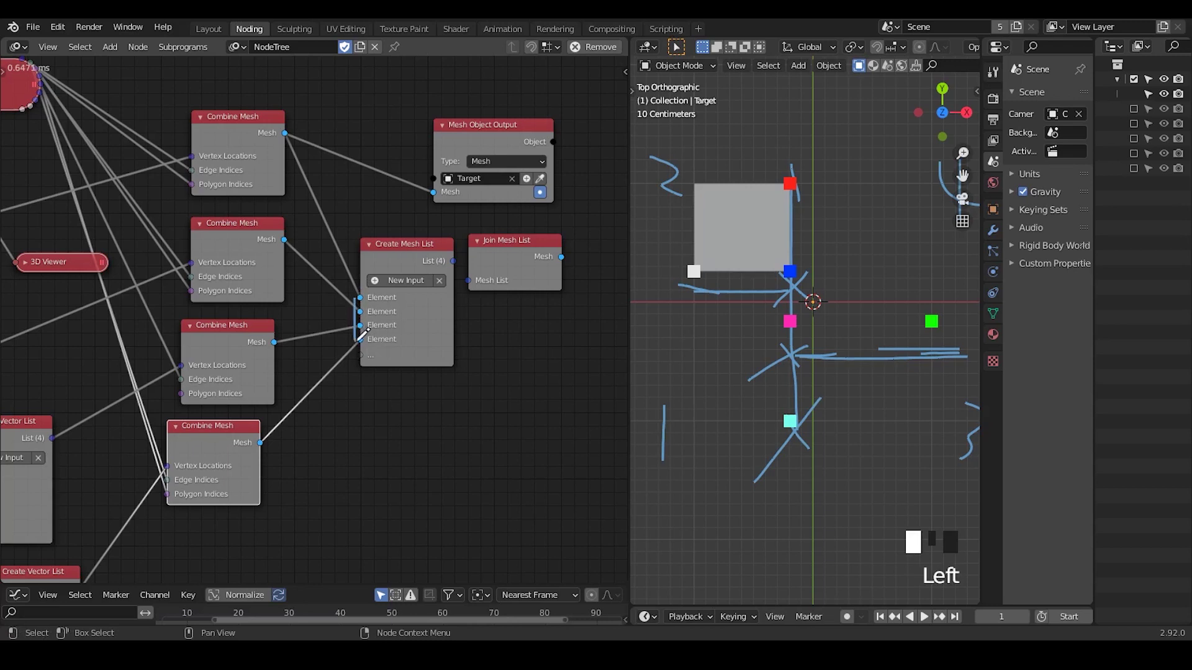
{"action": "key", "text": "d"}
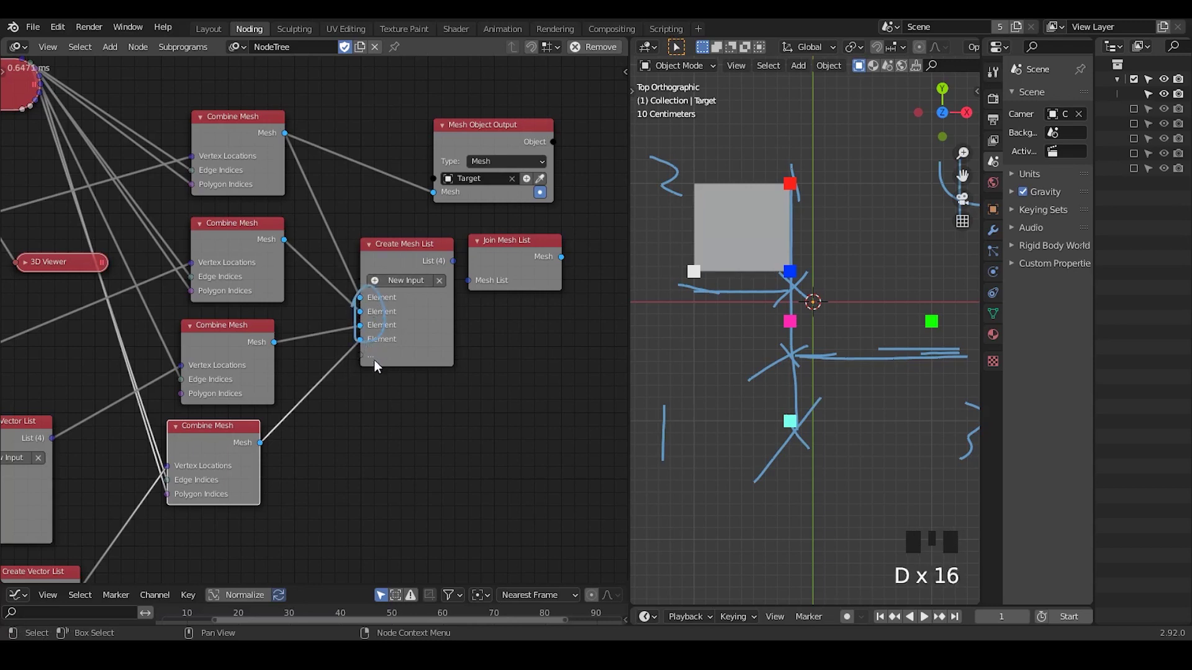
{"action": "mouse_move", "coordinate": [374, 360]}
{"action": "right_mouse_down"}
{"action": "mouse_move", "coordinate": [340, 317]}
{"action": "mouse_move", "coordinate": [372, 292]}
{"action": "right_mouse_up"}
Connect Create Mesh List to Join Mesh List and the joined mesh to Mesh Object Output, moving the output node right
{"action": "left_click_drag", "start_coordinate": [410, 246], "coordinate": [478, 287]}
{"action": "middle_click_drag", "start_coordinate": [514, 342], "coordinate": [422, 341]}
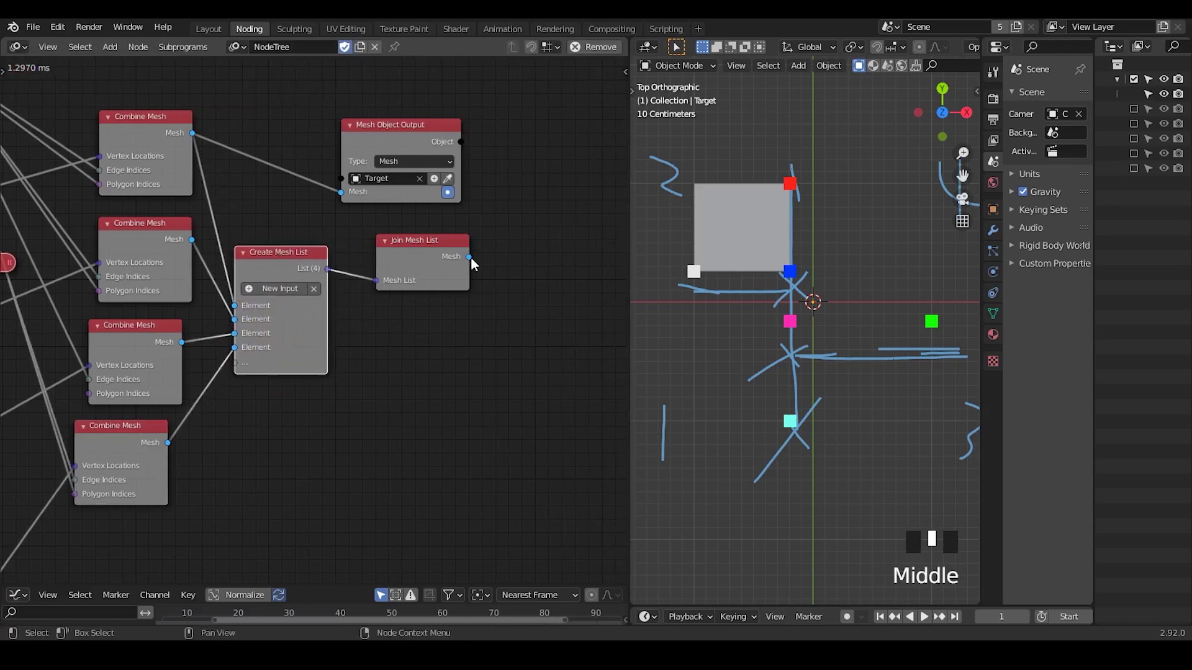
{"action": "left_click_drag", "start_coordinate": [469, 258], "coordinate": [343, 193]}
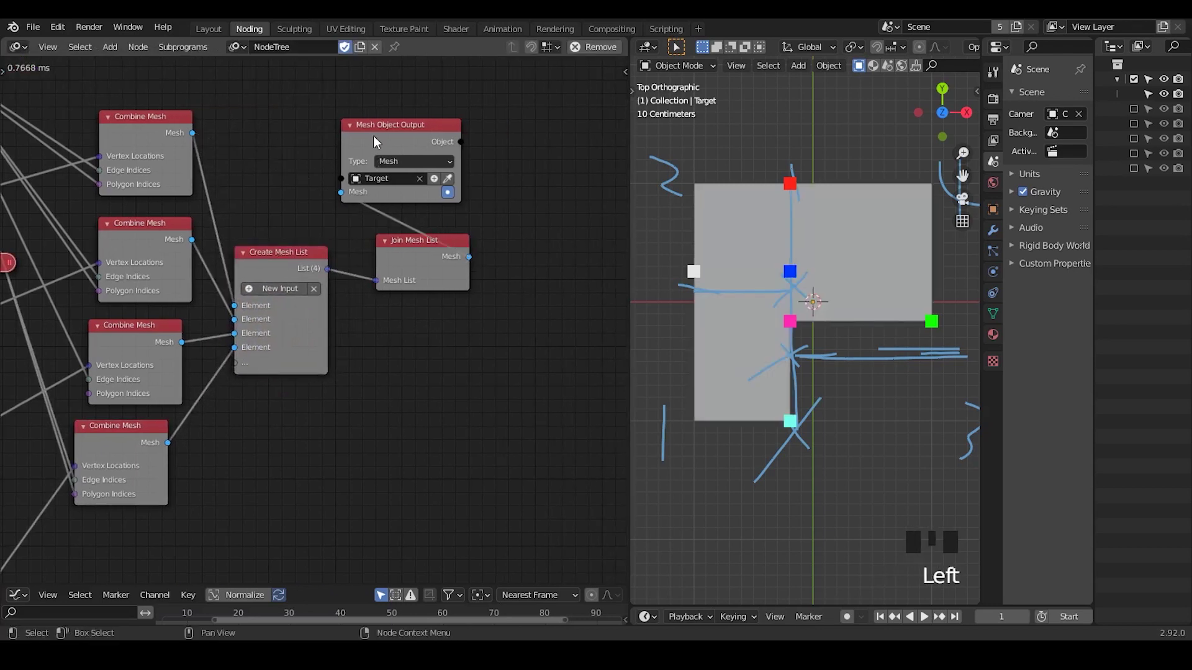
{"action": "left_click_drag", "start_coordinate": [373, 142], "coordinate": [518, 195]}
Lower the fourth Combine Mesh slightly and check the links between the vector lists and the mesh nodes
{"action": "middle_click_drag", "start_coordinate": [258, 365], "coordinate": [434, 313]}
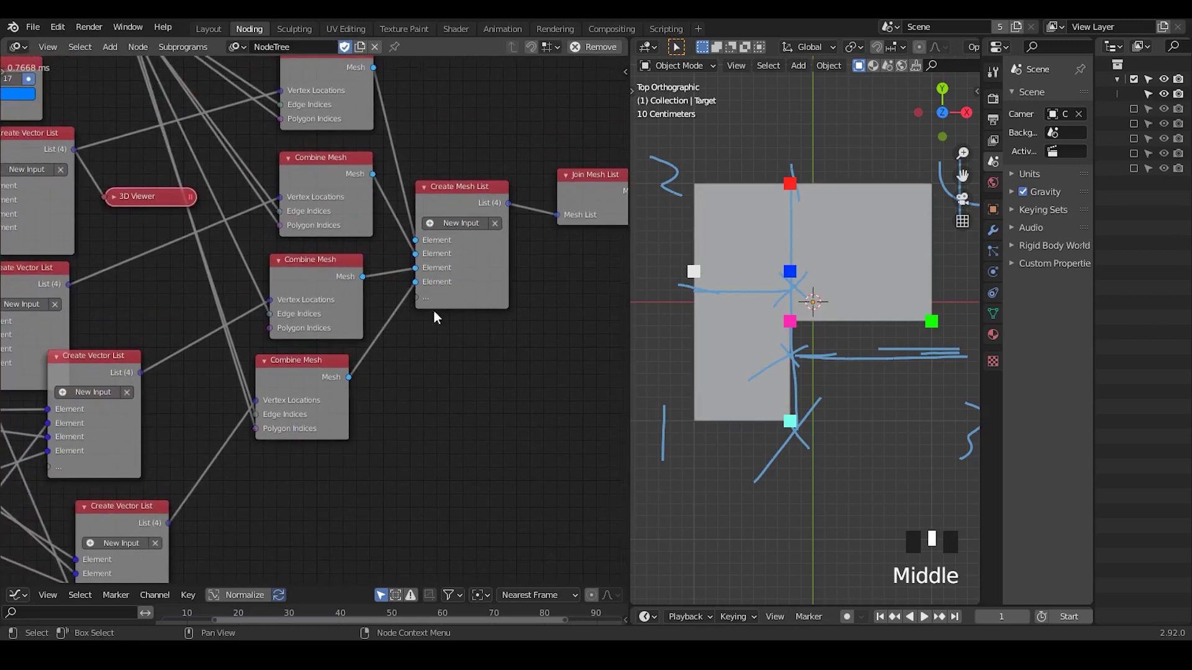
{"action": "left_click_drag", "start_coordinate": [300, 371], "coordinate": [318, 388]}
{"action": "middle_click_drag", "start_coordinate": [223, 367], "coordinate": [367, 248]}
{"action": "middle_click_drag", "start_coordinate": [316, 333], "coordinate": [297, 438]}
{"action": "middle_click_drag", "start_coordinate": [511, 353], "coordinate": [221, 511]}
{"action": "middle_click_drag", "start_coordinate": [288, 413], "coordinate": [286, 388]}
Feed Mesh Object Output from the first, second and third Combine Mesh in turn to test each quad
{"action": "left_click_drag", "start_coordinate": [211, 136], "coordinate": [506, 246]}
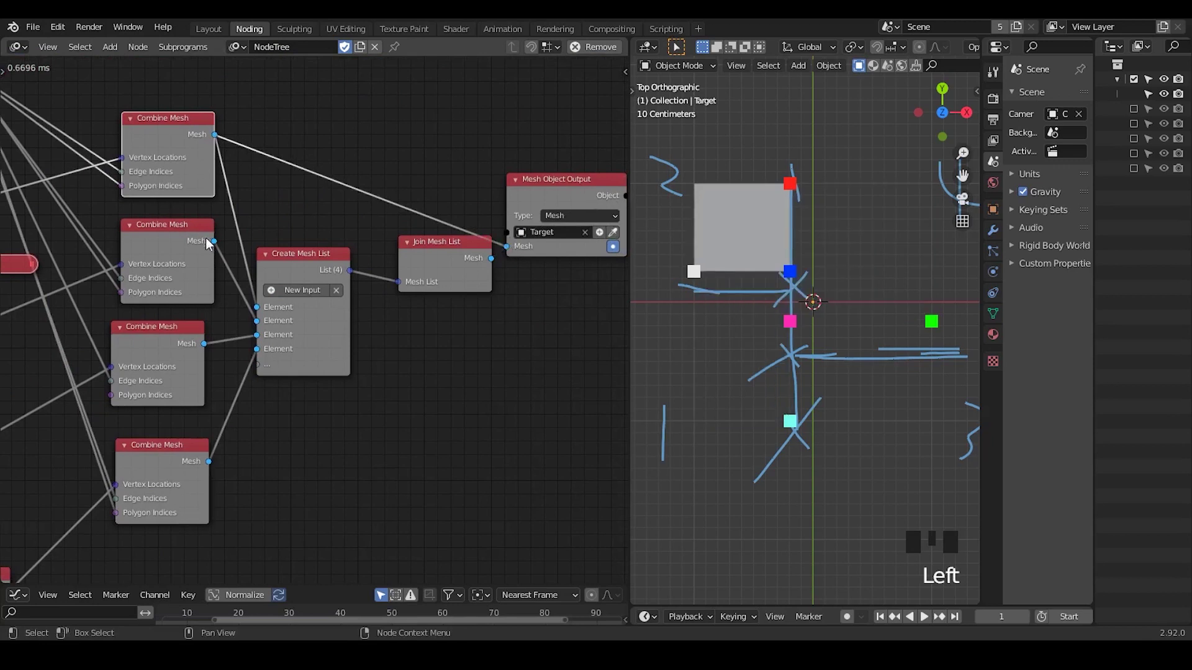
{"action": "left_click_drag", "start_coordinate": [211, 242], "coordinate": [507, 246]}
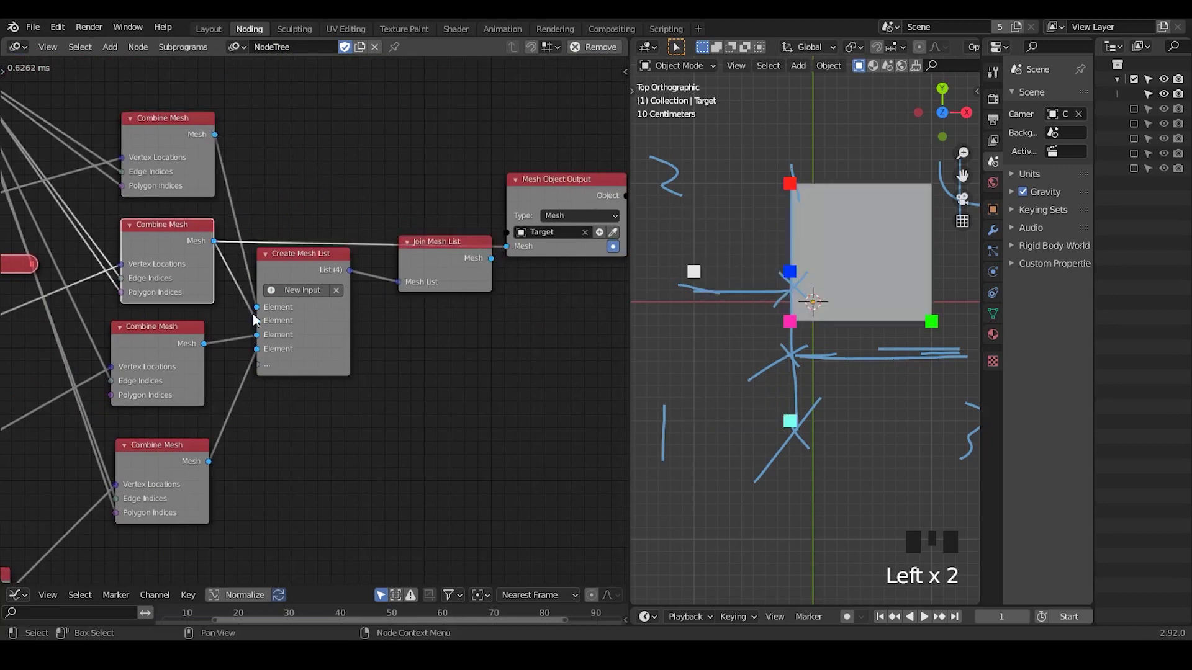
{"action": "left_click_drag", "start_coordinate": [205, 344], "coordinate": [506, 247]}
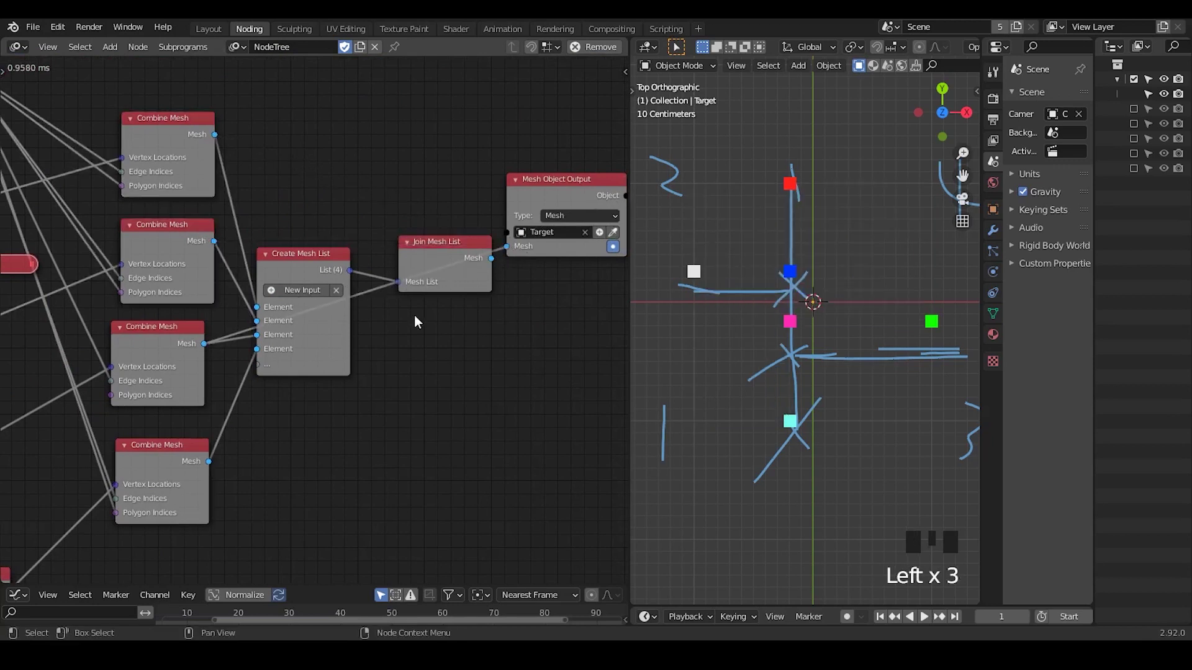
Move the third Create Vector List slightly right, clear of the second list
{"action": "middle_click_drag", "start_coordinate": [263, 400], "coordinate": [405, 361]}
{"action": "middle_click_drag", "start_coordinate": [169, 357], "coordinate": [388, 321]}
{"action": "middle_click_drag", "start_coordinate": [261, 388], "coordinate": [324, 360]}
{"action": "left_click", "coordinate": [342, 314]}
{"action": "left_click_drag", "start_coordinate": [342, 314], "coordinate": [382, 308]}
Expand Mesh Info, connect its Polygon Indices to the third Combine Mesh, and collapse it again
{"action": "middle_click_drag", "start_coordinate": [371, 153], "coordinate": [257, 309]}
{"action": "left_click", "coordinate": [167, 142]}
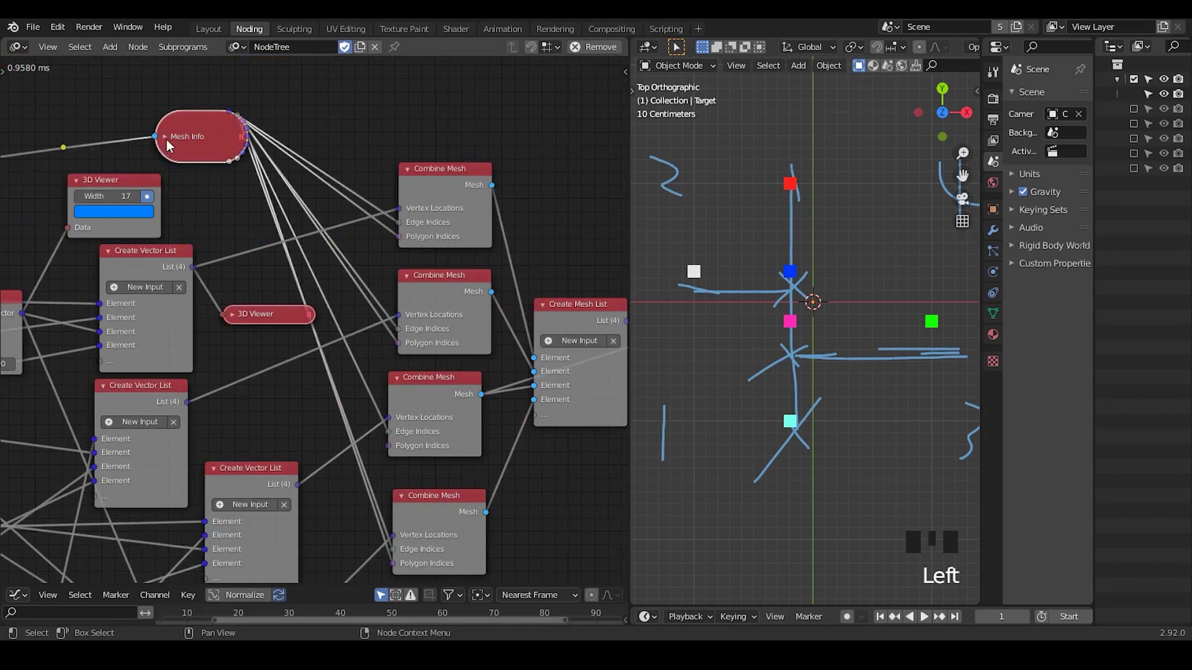
{"action": "left_click", "coordinate": [166, 135]}
{"action": "middle_click_drag", "start_coordinate": [268, 231], "coordinate": [288, 194]}
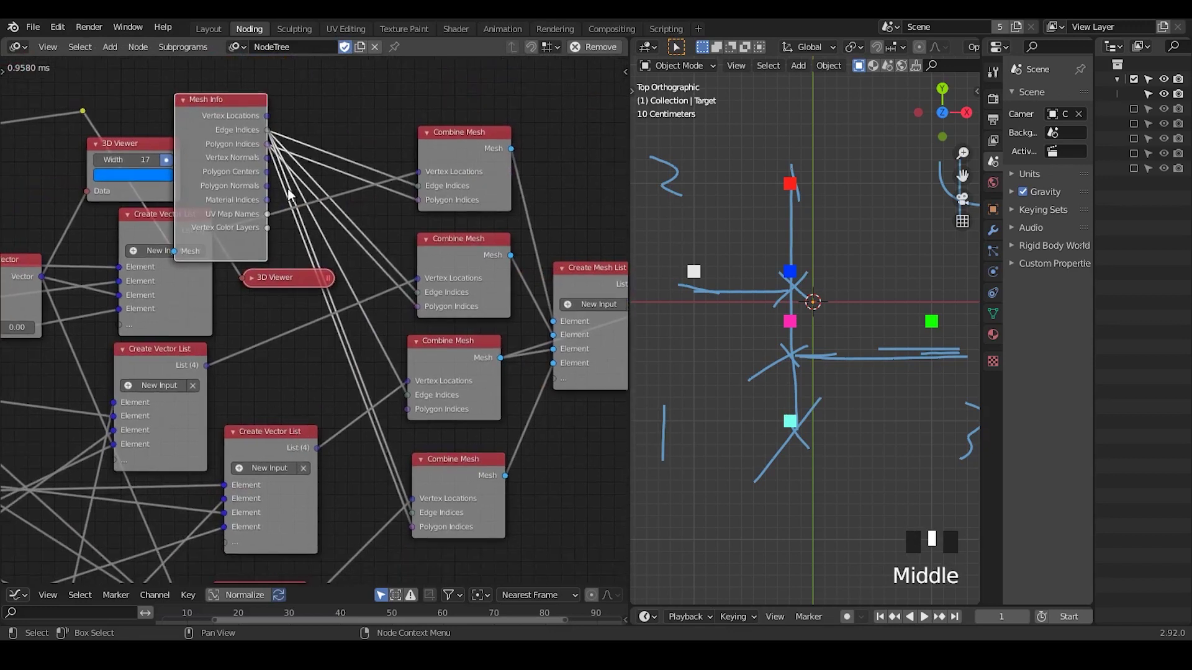
{"action": "left_click_drag", "start_coordinate": [267, 149], "coordinate": [411, 410]}
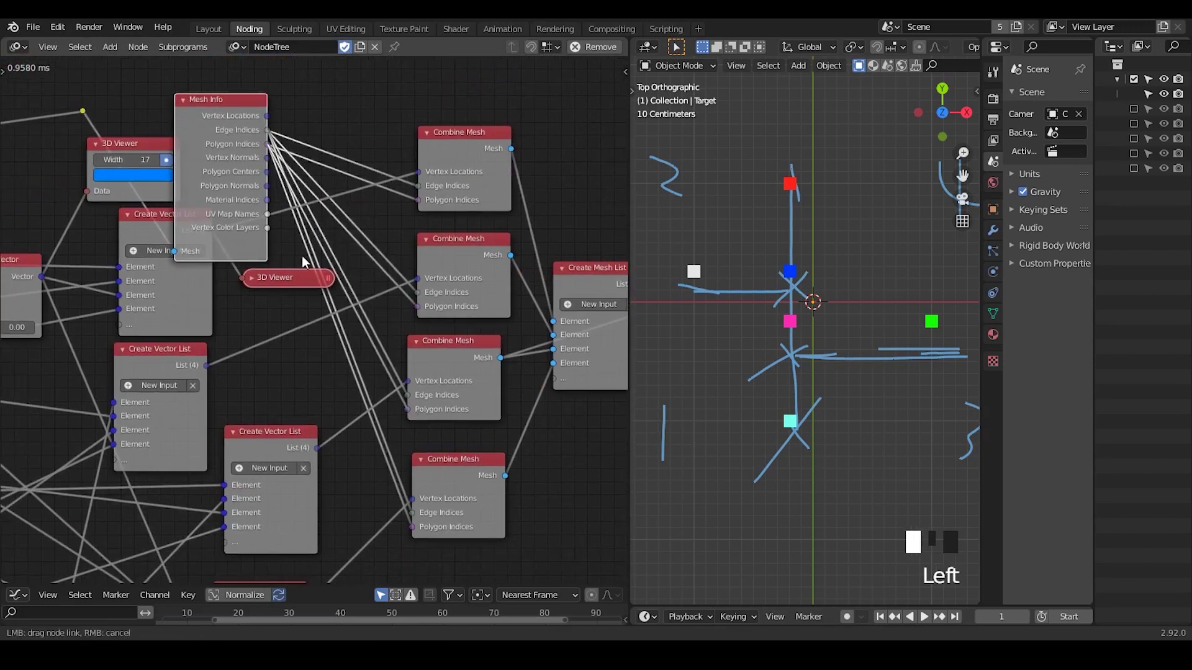
{"action": "left_click", "coordinate": [183, 103]}
Reconnect Join Mesh List's mesh to Mesh Object Output and select the joined plane in the viewport
{"action": "middle_click_drag", "start_coordinate": [259, 326], "coordinate": [16, 278]}
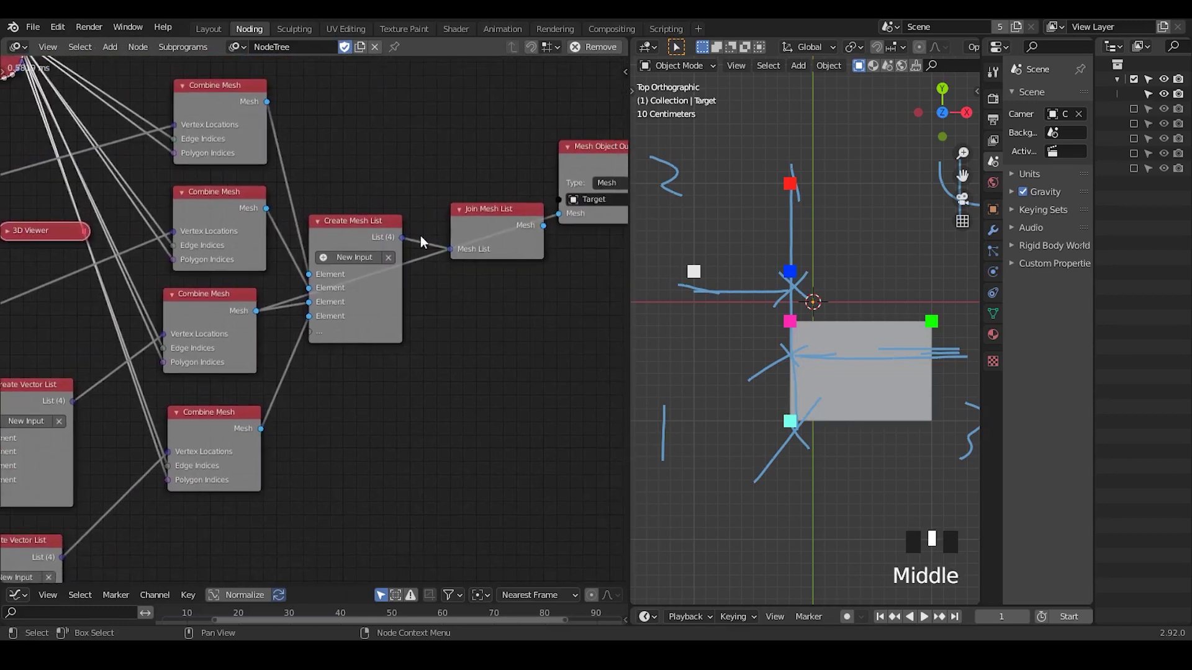
{"action": "left_click_drag", "start_coordinate": [503, 233], "coordinate": [552, 270]}
{"action": "left_click", "coordinate": [780, 225]}
Erase the blue annotation strokes drawn over and around the plane in the viewport
{"action": "key", "text": "d"}
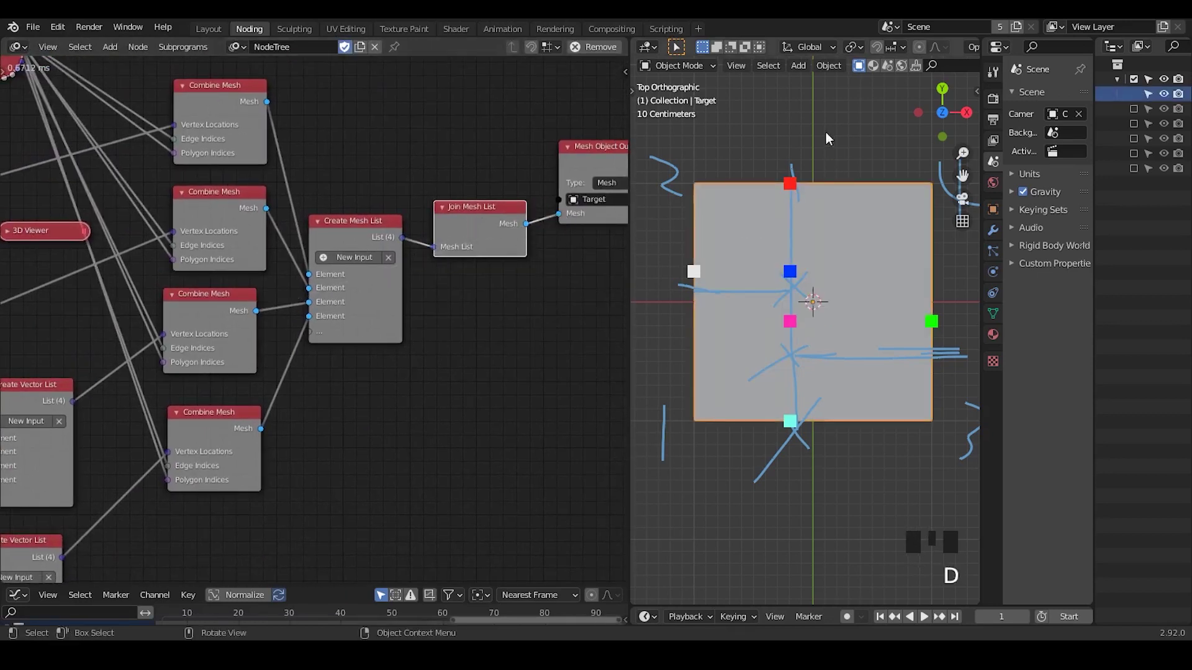
{"action": "mouse_move", "coordinate": [826, 132]}
{"action": "right_mouse_down"}
{"action": "mouse_move", "coordinate": [633, 228]}
{"action": "mouse_move", "coordinate": [567, 546]}
{"action": "mouse_move", "coordinate": [764, 551]}
{"action": "right_mouse_up"}
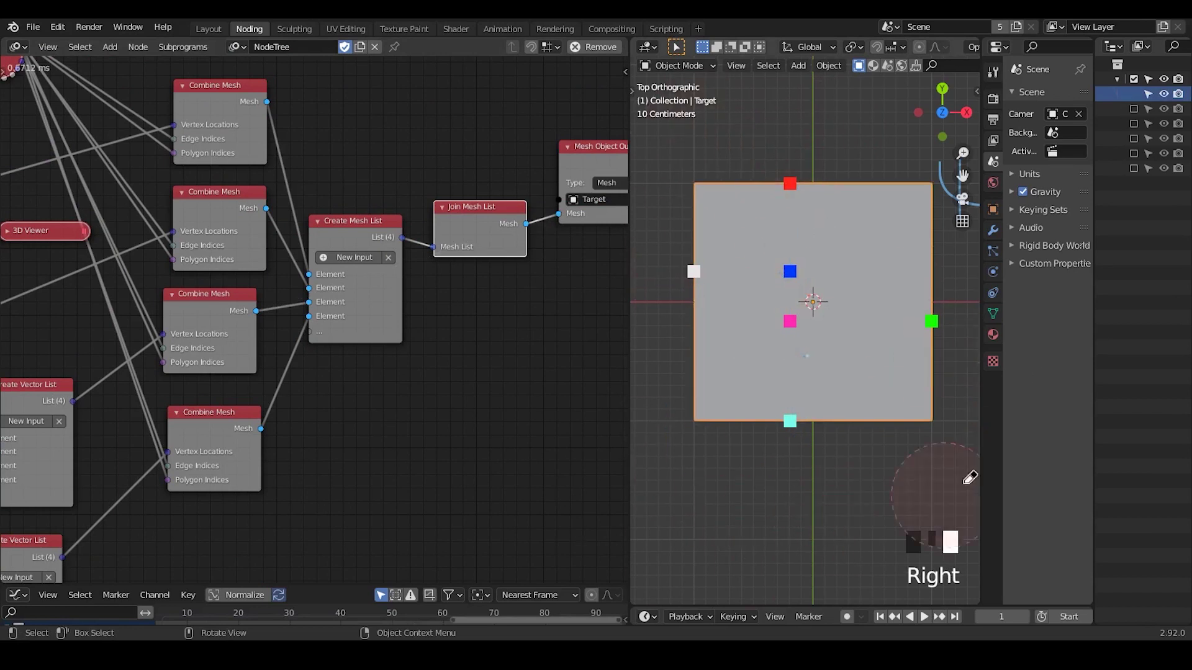
{"action": "right_click_drag", "start_coordinate": [970, 477], "coordinate": [909, 210]}
Turn off the display of the red, white, cyan and green 3D Viewers, nudging the red one clear of Separate Vector
{"action": "middle_click_drag", "start_coordinate": [248, 366], "coordinate": [574, 352]}
{"action": "mouse_move", "coordinate": [78, 385]}
{"action": "middle_mouse_down"}
{"action": "mouse_move", "coordinate": [382, 310]}
{"action": "mouse_move", "coordinate": [381, 329]}
{"action": "mouse_move", "coordinate": [380, 317]}
{"action": "middle_mouse_up"}
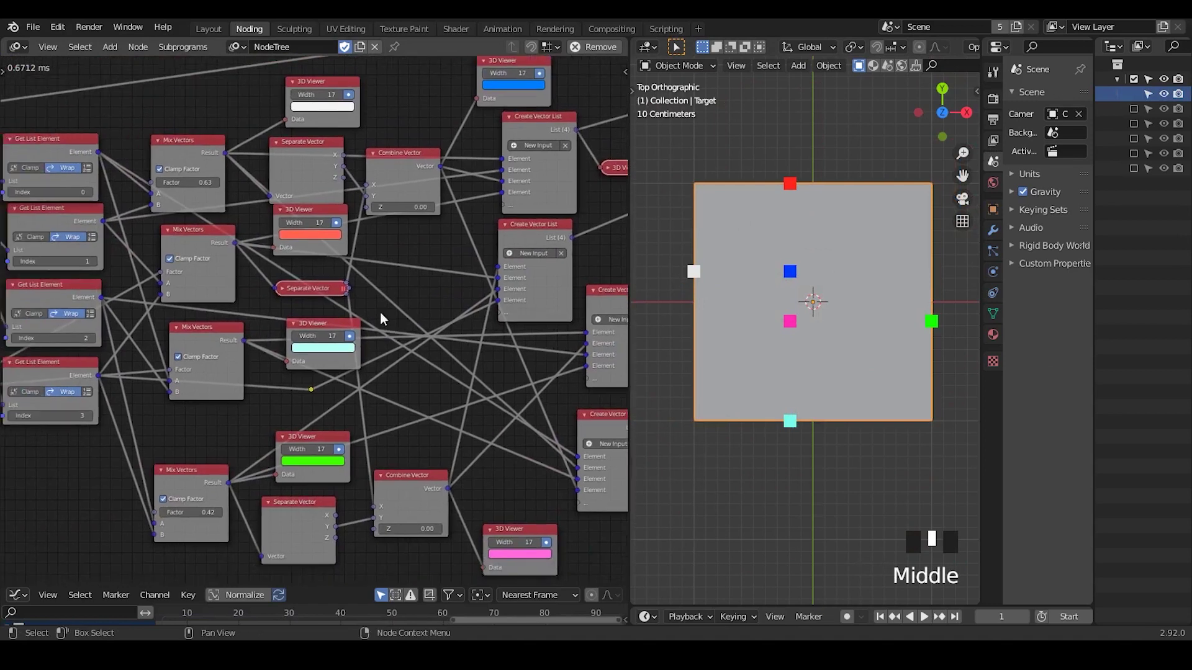
{"action": "left_click", "coordinate": [299, 210]}
{"action": "left_click", "coordinate": [280, 210]}
{"action": "mouse_move", "coordinate": [281, 210]}
{"action": "left_mouse_down"}
{"action": "mouse_move", "coordinate": [288, 229]}
{"action": "mouse_move", "coordinate": [298, 212]}
{"action": "left_mouse_up"}
{"action": "left_click", "coordinate": [288, 229]}
{"action": "left_click", "coordinate": [337, 225]}
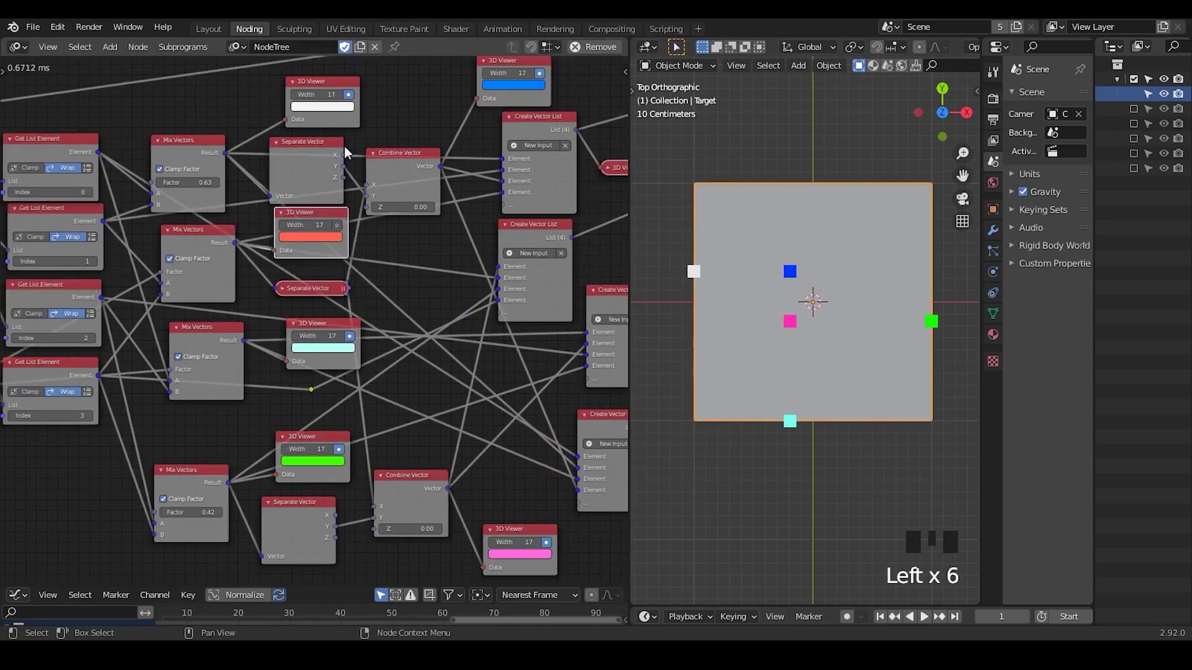
{"action": "left_click", "coordinate": [348, 94]}
{"action": "left_click", "coordinate": [349, 336]}
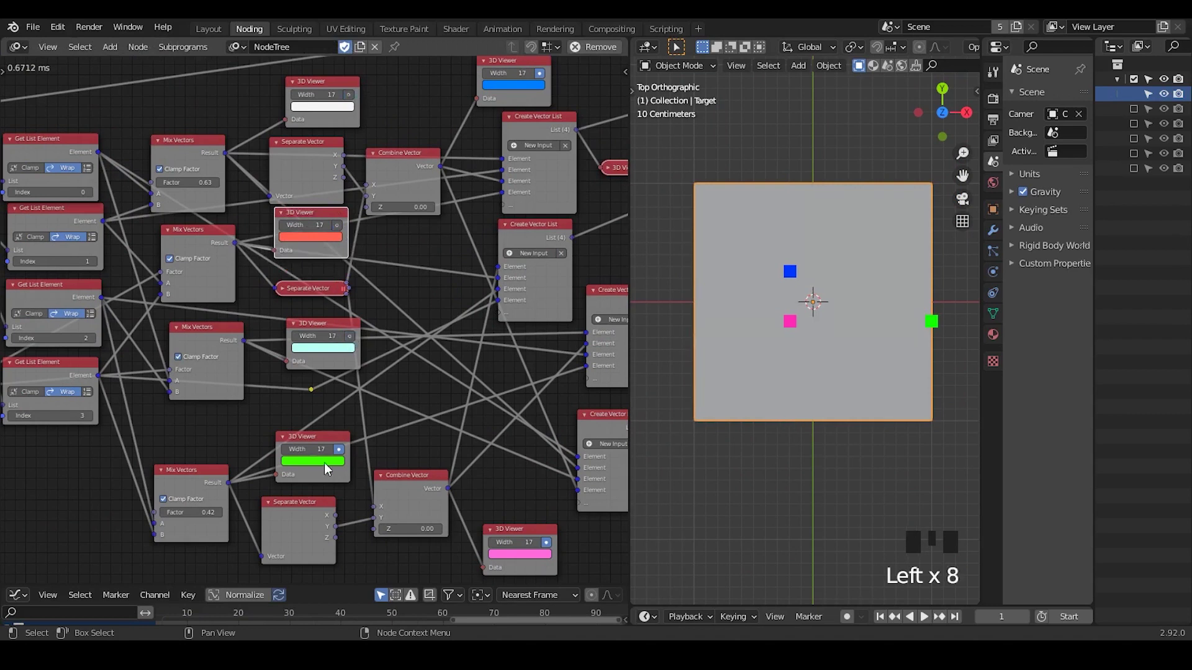
{"action": "left_click", "coordinate": [339, 450]}
Move the pink 3D Viewer slightly up and turn off the display of the pink and blue viewers
{"action": "left_click_drag", "start_coordinate": [505, 536], "coordinate": [495, 516]}
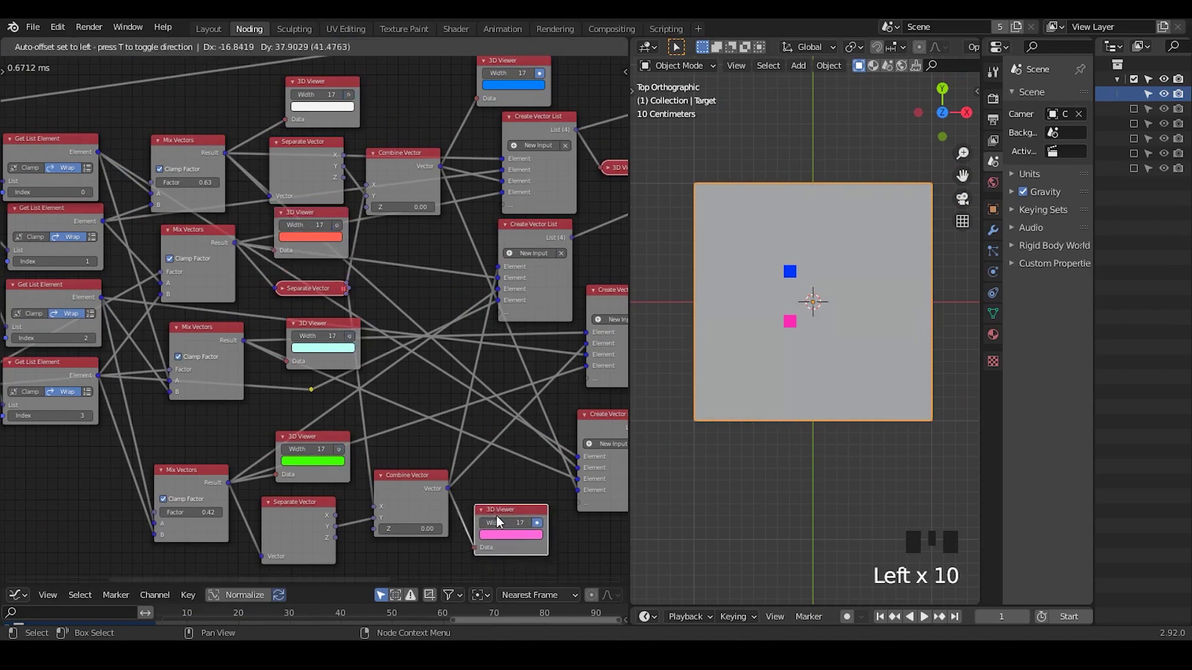
{"action": "left_click", "coordinate": [537, 523]}
{"action": "middle_click_drag", "start_coordinate": [524, 54], "coordinate": [493, 106]}
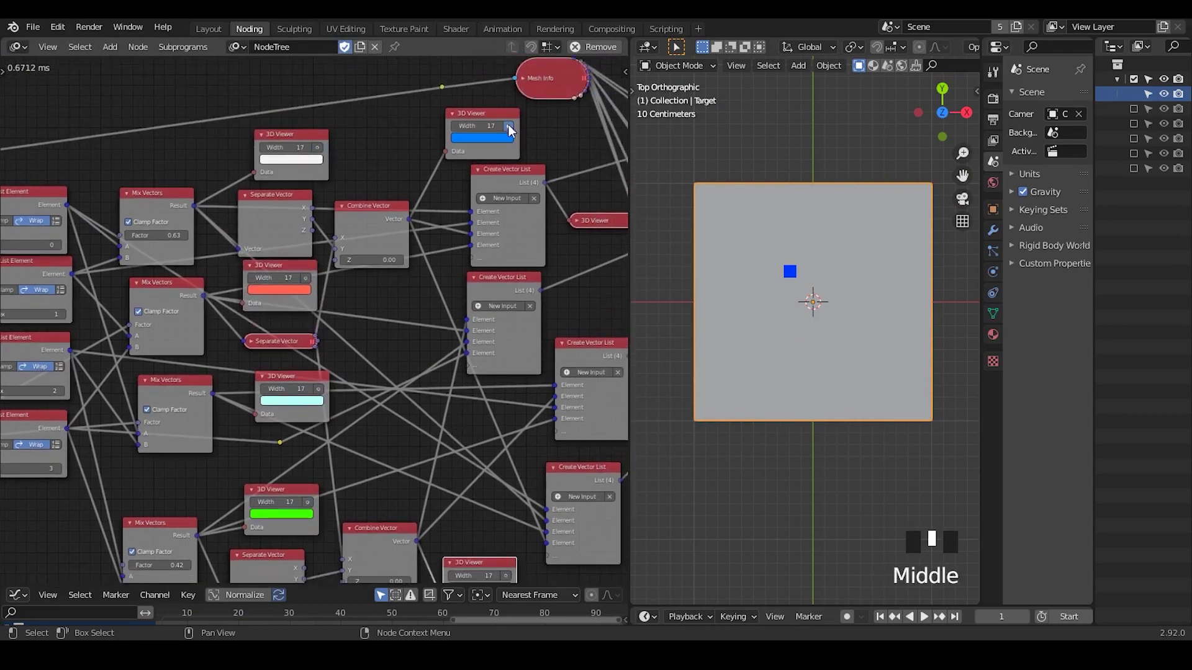
{"action": "left_click", "coordinate": [509, 126]}
Switch the joined plane repeatedly between Object Mode and Edit Mode to examine its subdivision
{"action": "middle_click_drag", "start_coordinate": [567, 363], "coordinate": [694, 272]}
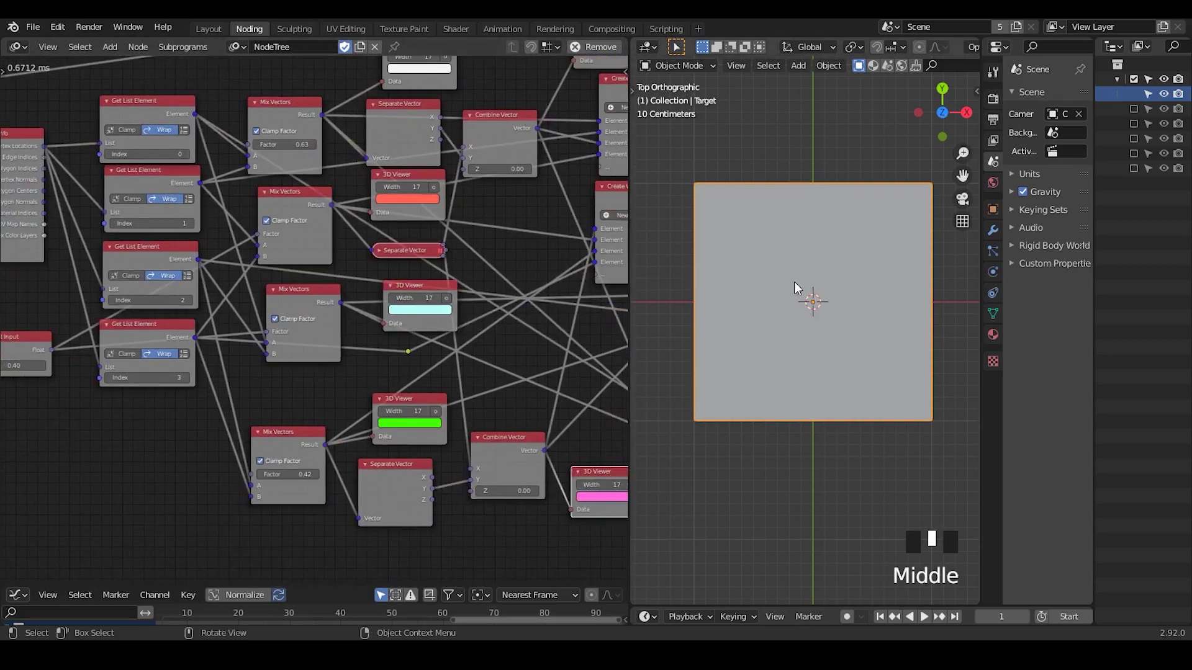
{"action": "key", "text": "Tab"}
{"action": "key", "text": "Tab"}
{"action": "key", "text": "Tab"}
{"action": "key", "text": "Tab"}
{"action": "key", "text": "Tab"}
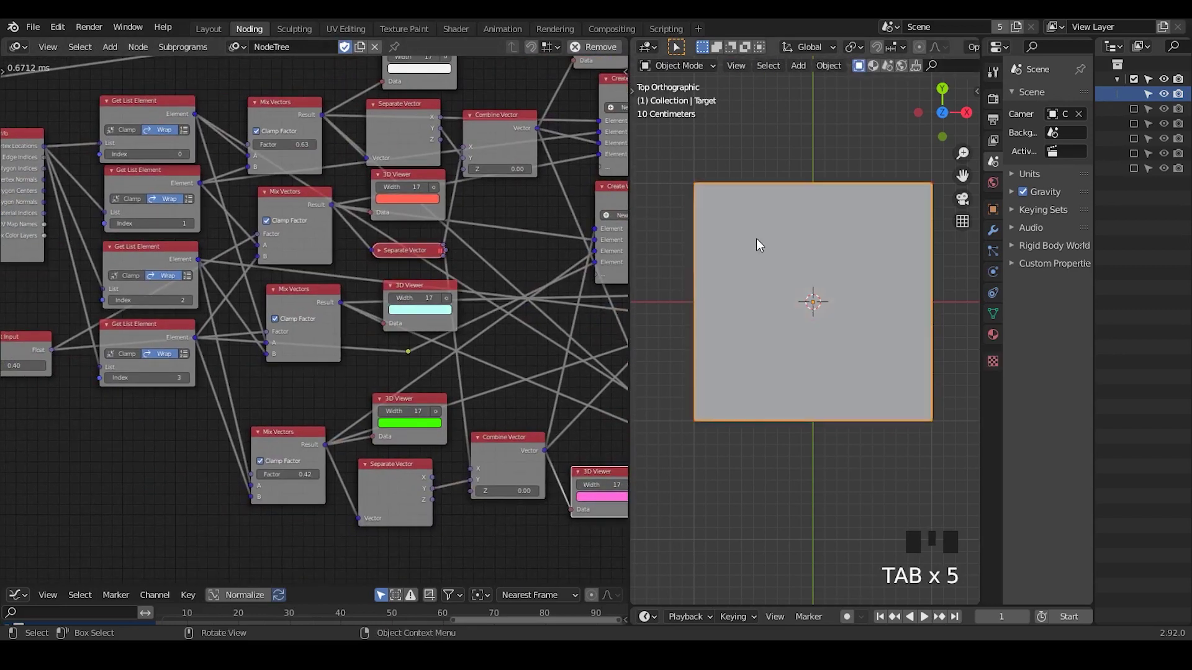
{"action": "key", "text": "Tab"}
{"action": "key", "text": "Tab"}
With the edge-point viewers displayed, set the Factor of the first Mix Vectors to 0.87 and the last to 0.33
{"action": "middle_click_drag", "start_coordinate": [393, 231], "coordinate": [370, 260]}
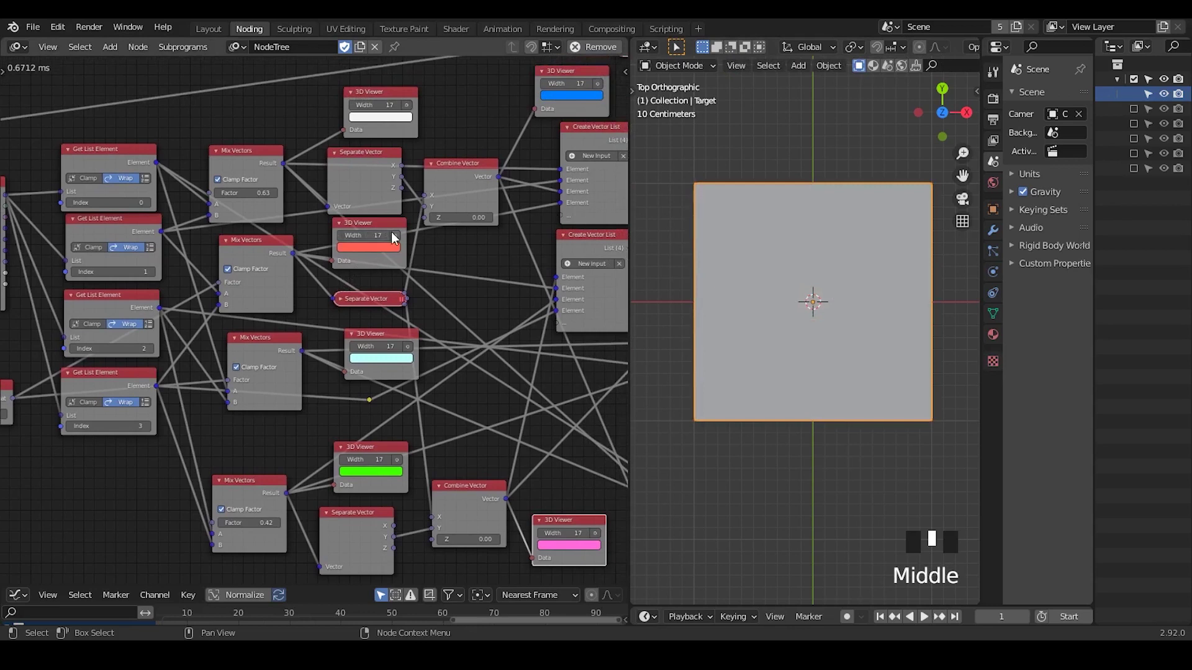
{"action": "middle_click_drag", "start_coordinate": [133, 289], "coordinate": [187, 272]}
{"action": "left_click_drag", "start_coordinate": [299, 144], "coordinate": [307, 124]}
{"action": "left_click", "coordinate": [449, 220]}
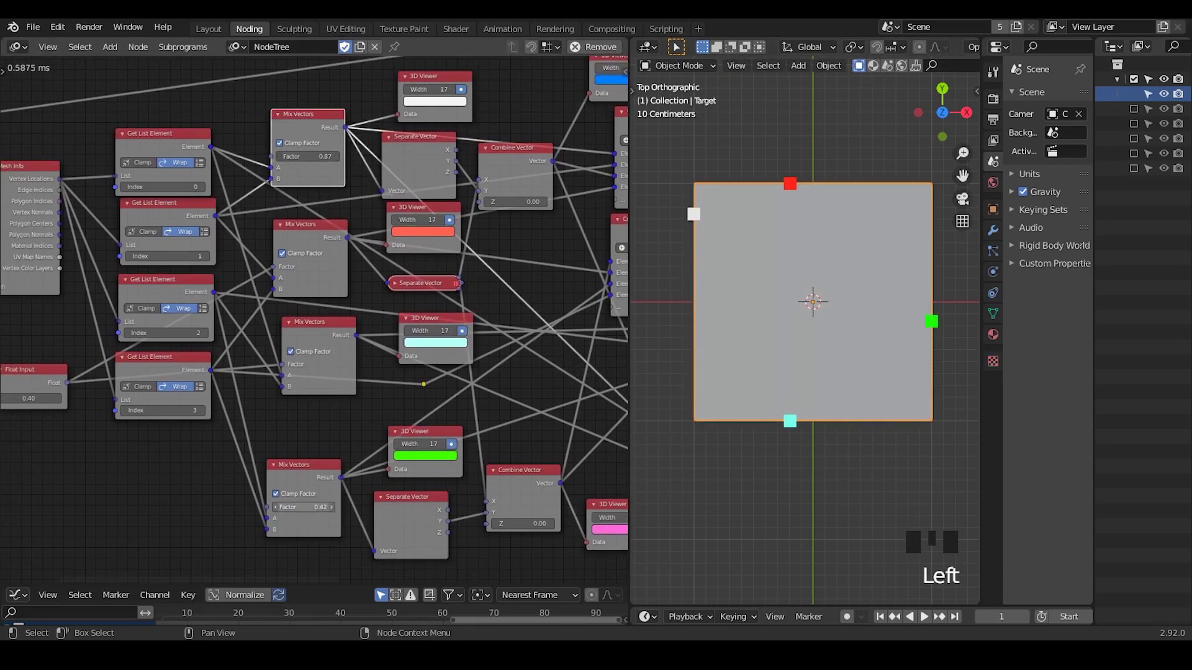
{"action": "left_click_drag", "start_coordinate": [304, 507], "coordinate": [282, 508]}
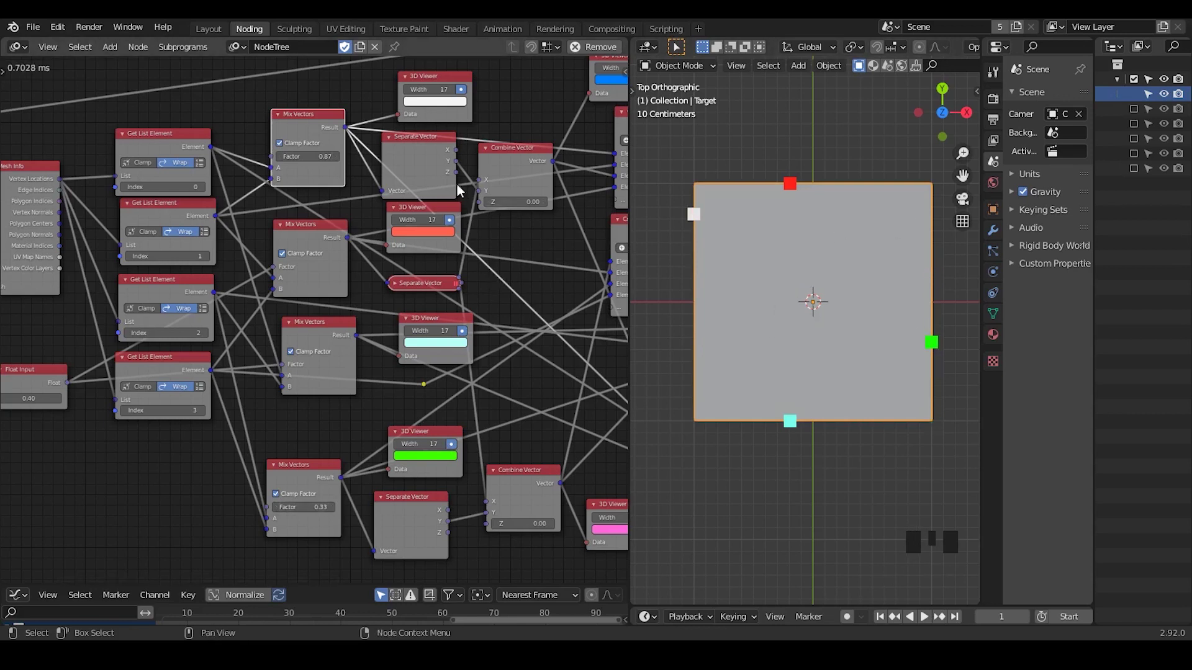
Turn off the display of the four edge-point 3D Viewers again
{"action": "left_click", "coordinate": [462, 331]}
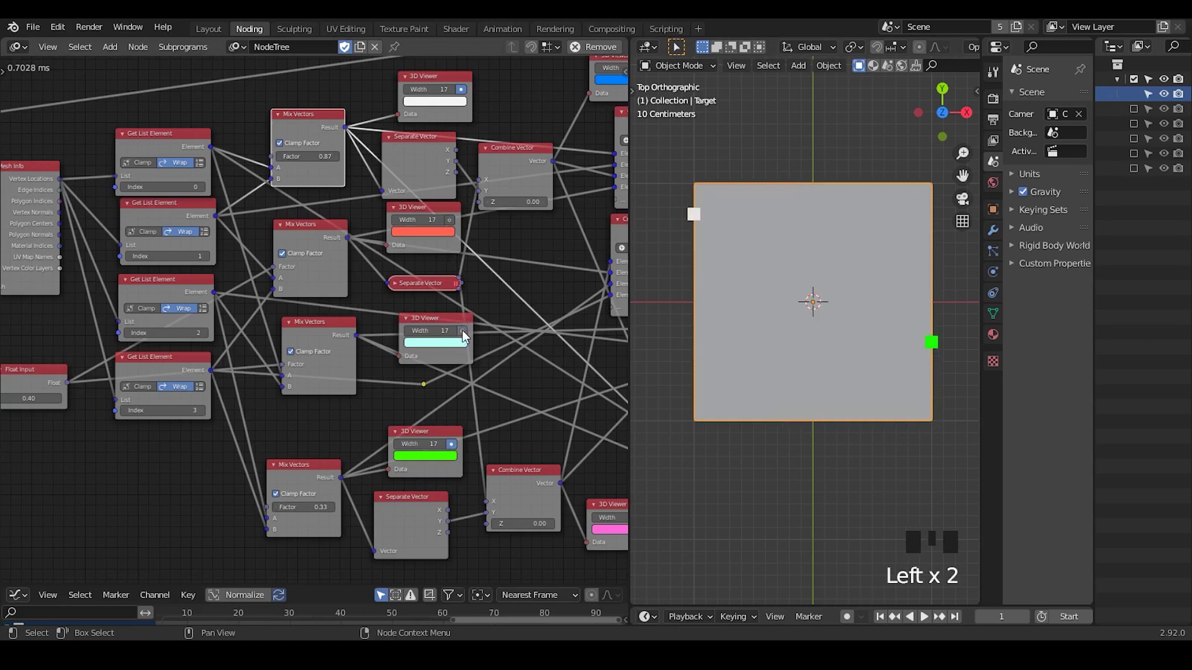
{"action": "left_click", "coordinate": [462, 88]}
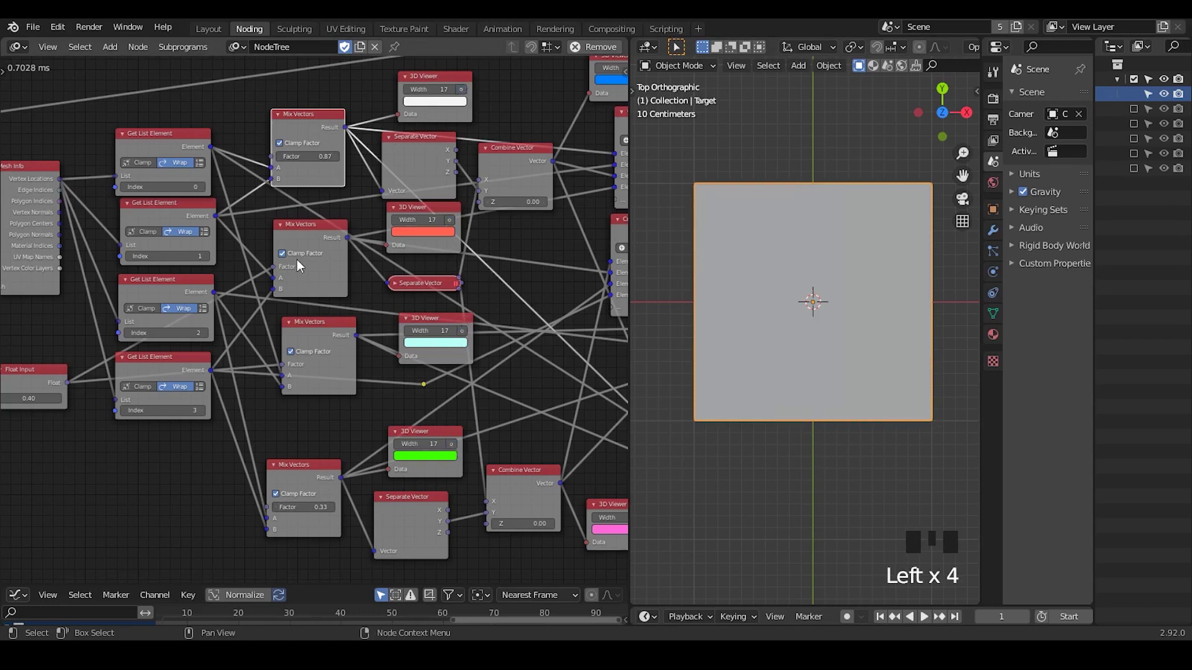
{"action": "middle_click_drag", "start_coordinate": [264, 280], "coordinate": [394, 267]}
{"action": "middle_click_drag", "start_coordinate": [472, 275], "coordinate": [330, 290]}
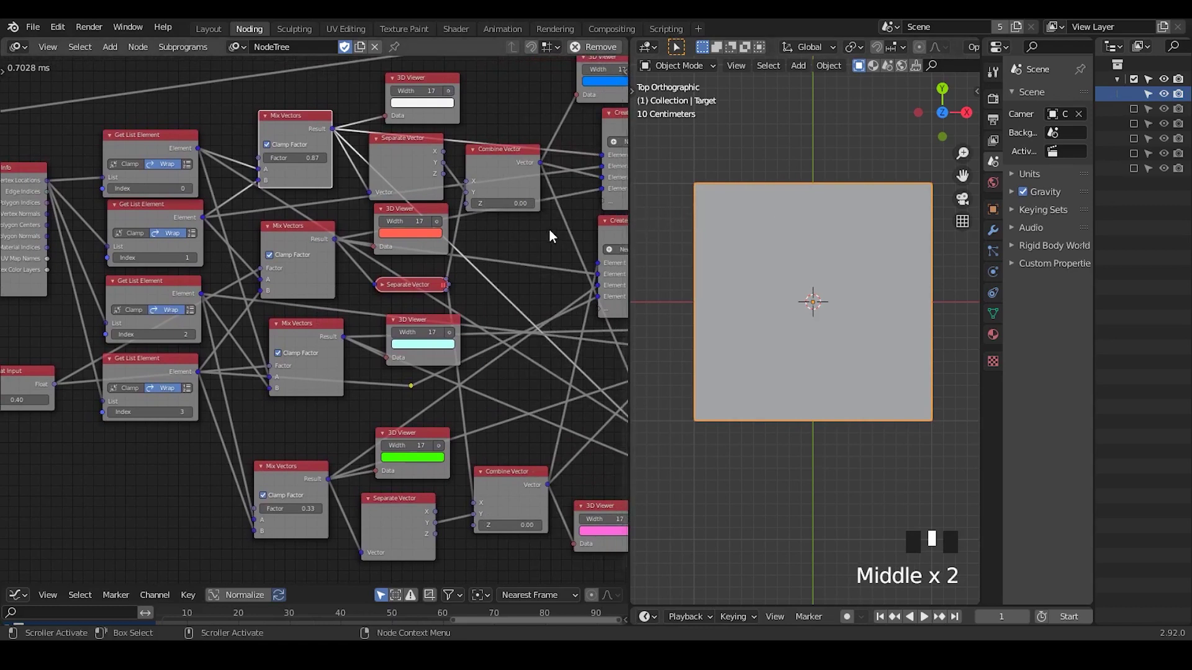
{"action": "middle_click_drag", "start_coordinate": [551, 234], "coordinate": [239, 250]}
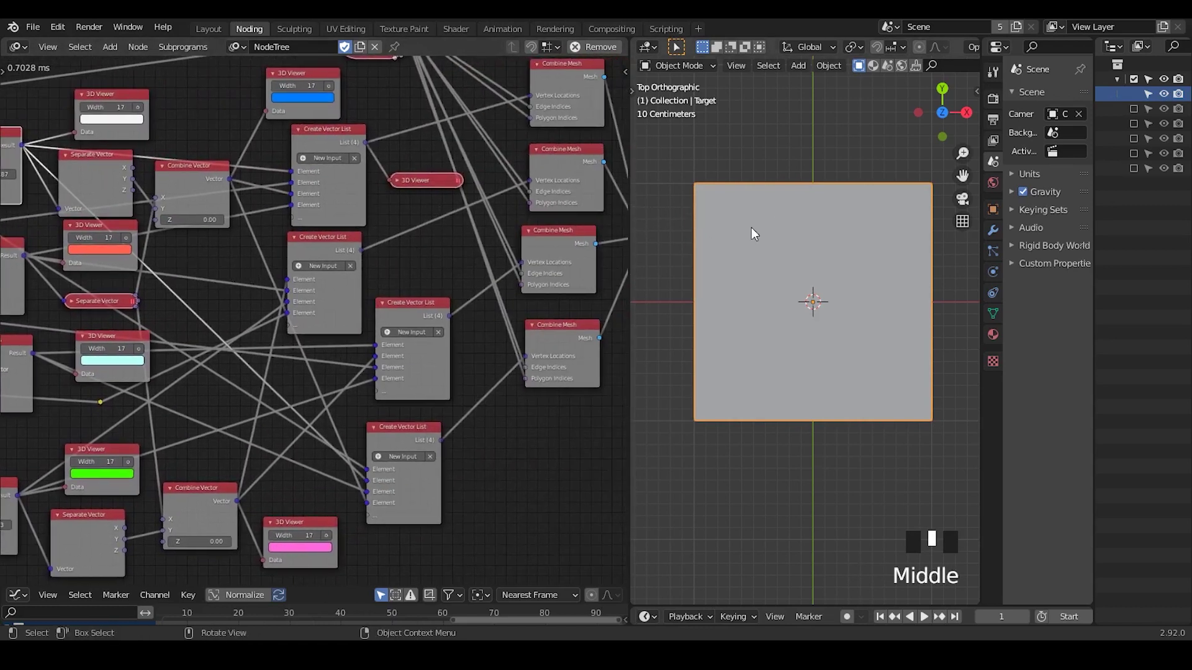
{"action": "middle_click_drag", "start_coordinate": [606, 259], "coordinate": [345, 222]}
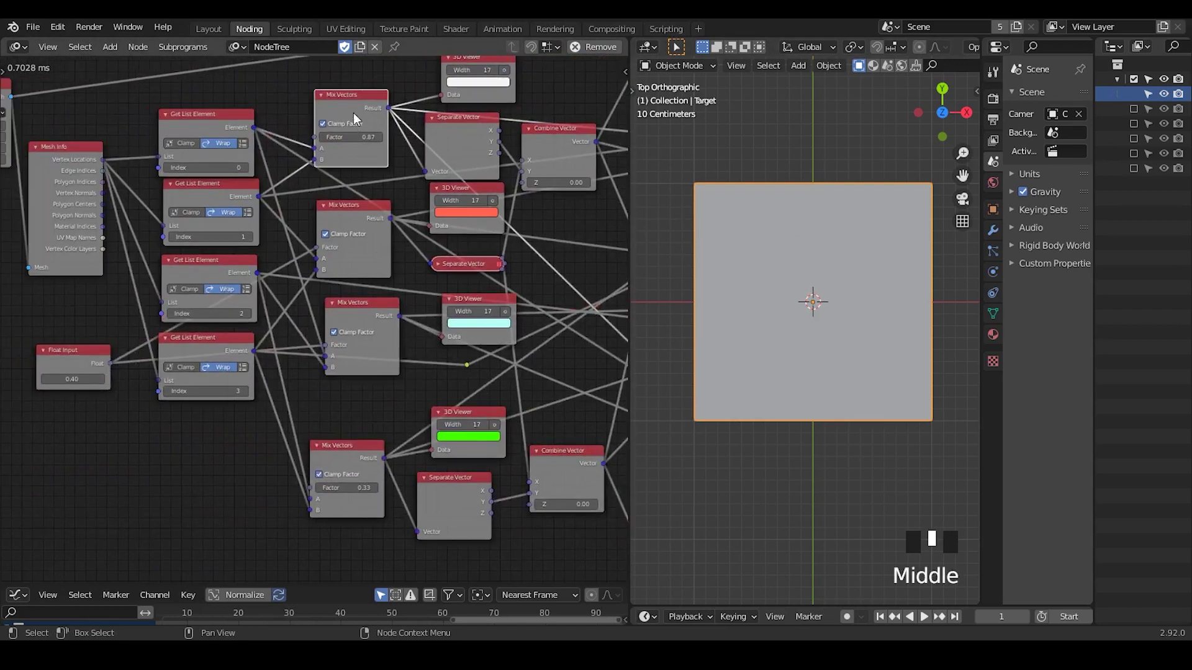
Nudge the first Mix Vectors and add a Number Wiggle node above the Get List Element nodes
{"action": "left_click_drag", "start_coordinate": [355, 120], "coordinate": [367, 114]}
{"action": "middle_click_drag", "start_coordinate": [292, 202], "coordinate": [373, 202]}
{"action": "key", "text": "ctrl+a"}
{"action": "type", "text": "ra"}
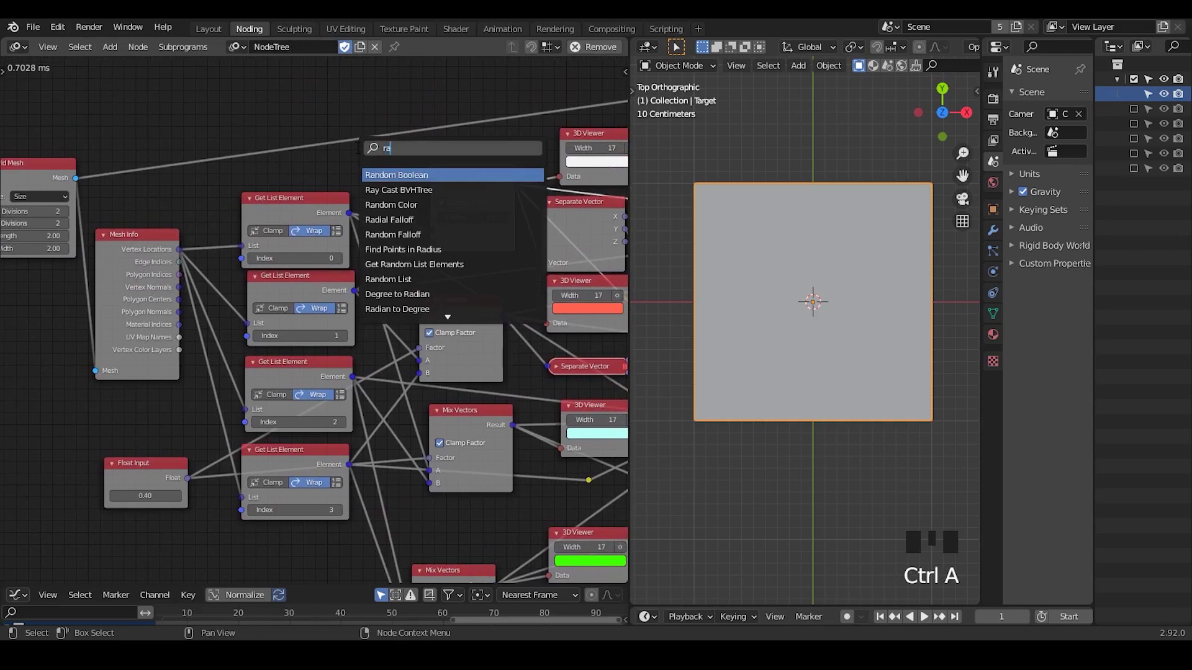
{"action": "key", "text": "BackSpace"}
{"action": "key", "text": "BackSpace"}
{"action": "type", "text": "number wiggle"}
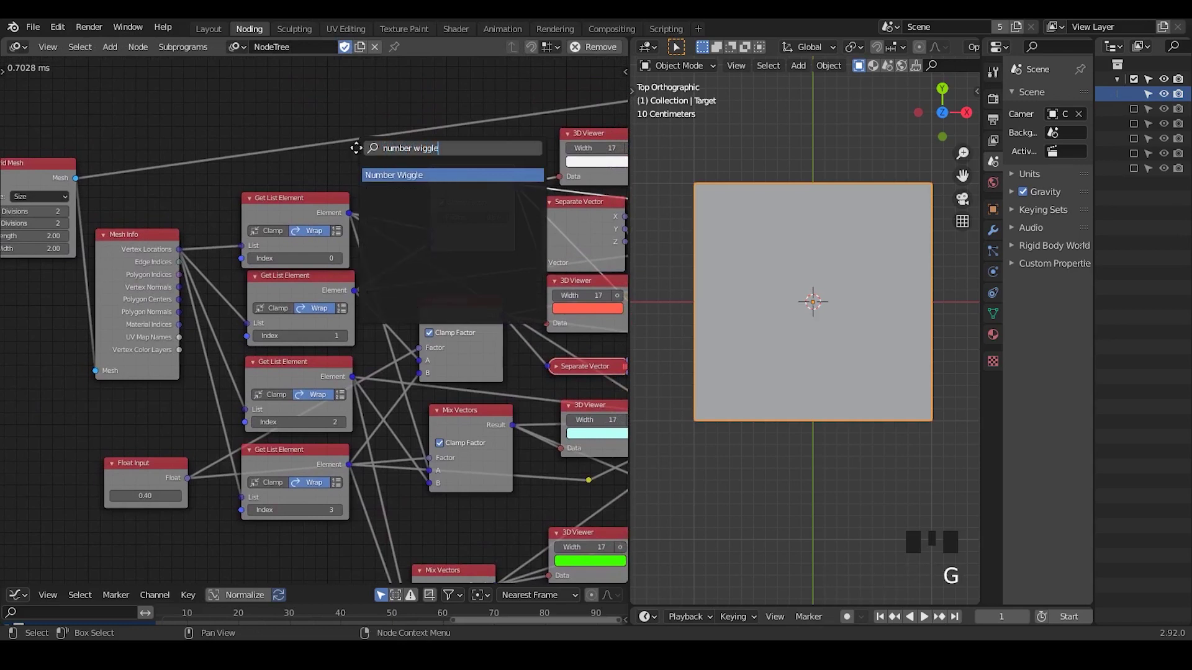
{"action": "key", "text": "Return"}
{"action": "left_click", "coordinate": [188, 548]}
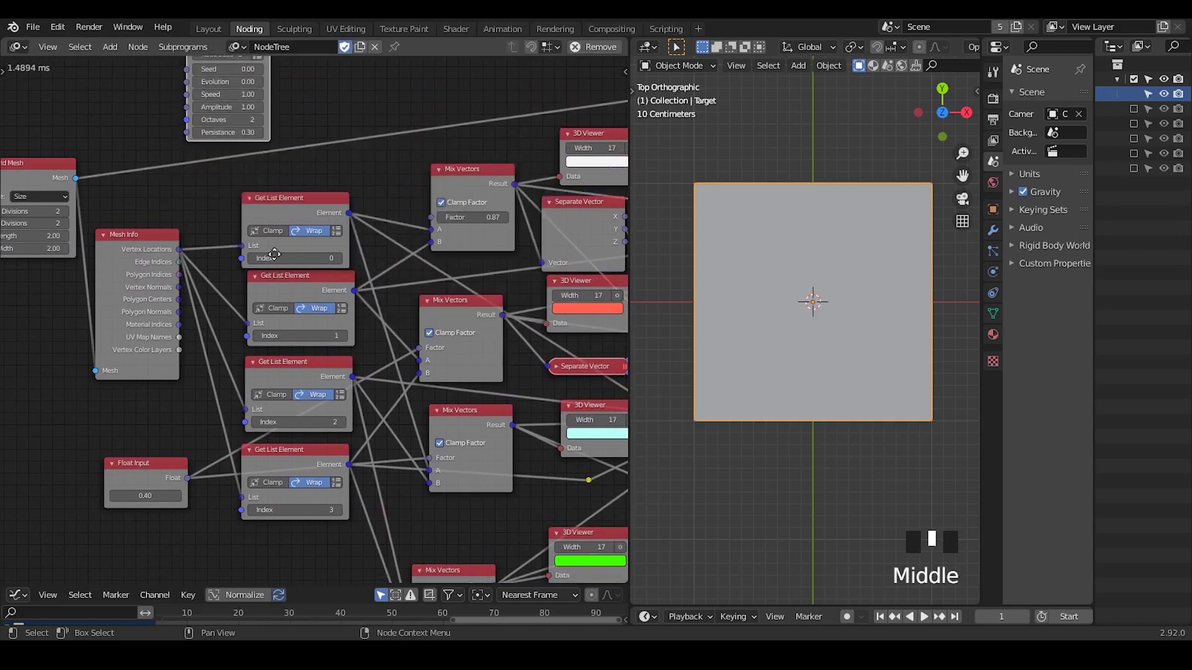
Attach a Viewer to the Number Wiggle output and set the wiggle's Evolution to 50.04
{"action": "middle_click_drag", "start_coordinate": [274, 254], "coordinate": [186, 251]}
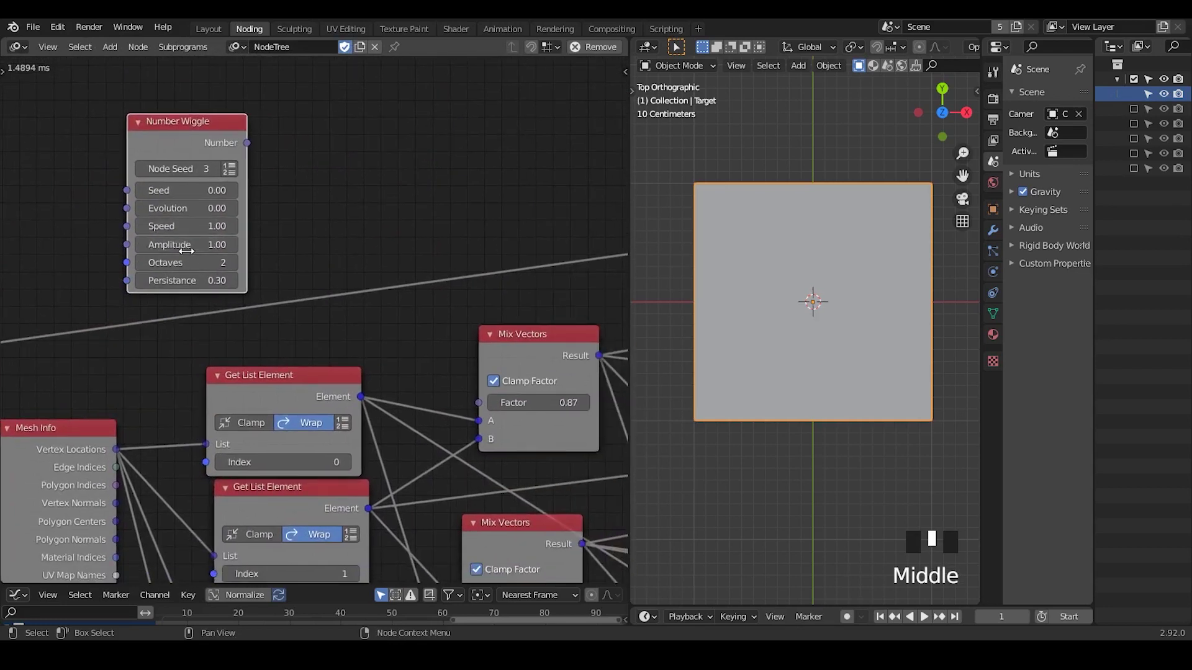
{"action": "left_click", "coordinate": [201, 140]}
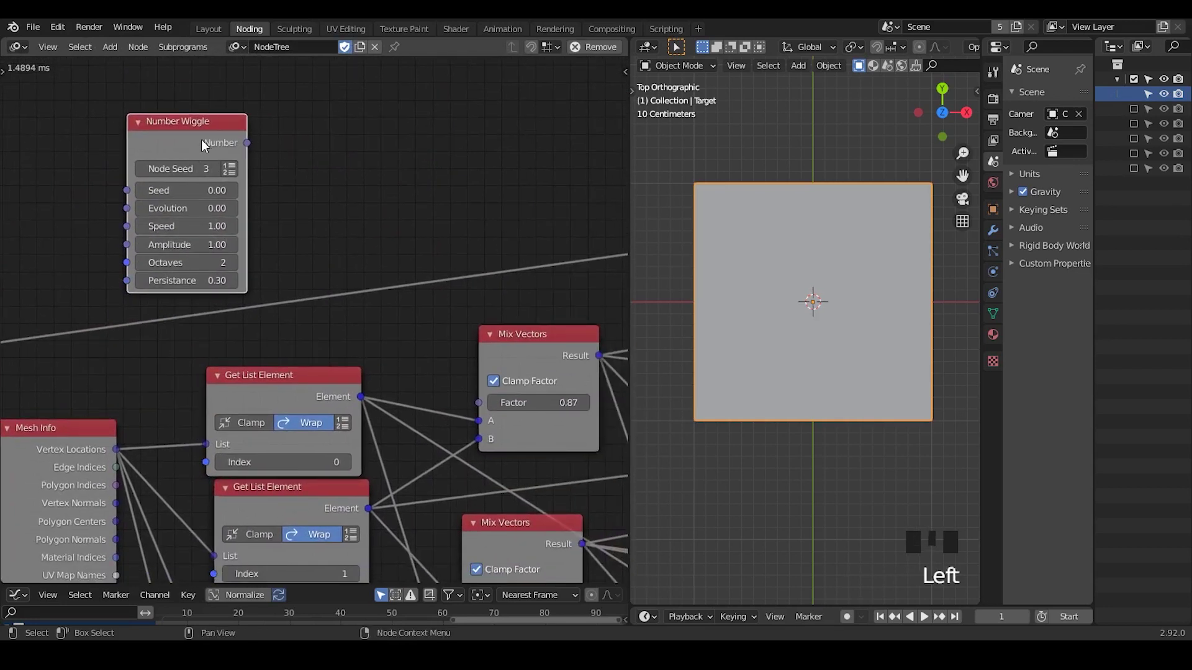
{"action": "key", "text": "w"}
{"action": "left_click", "coordinate": [219, 230]}
{"action": "left_click", "coordinate": [313, 215]}
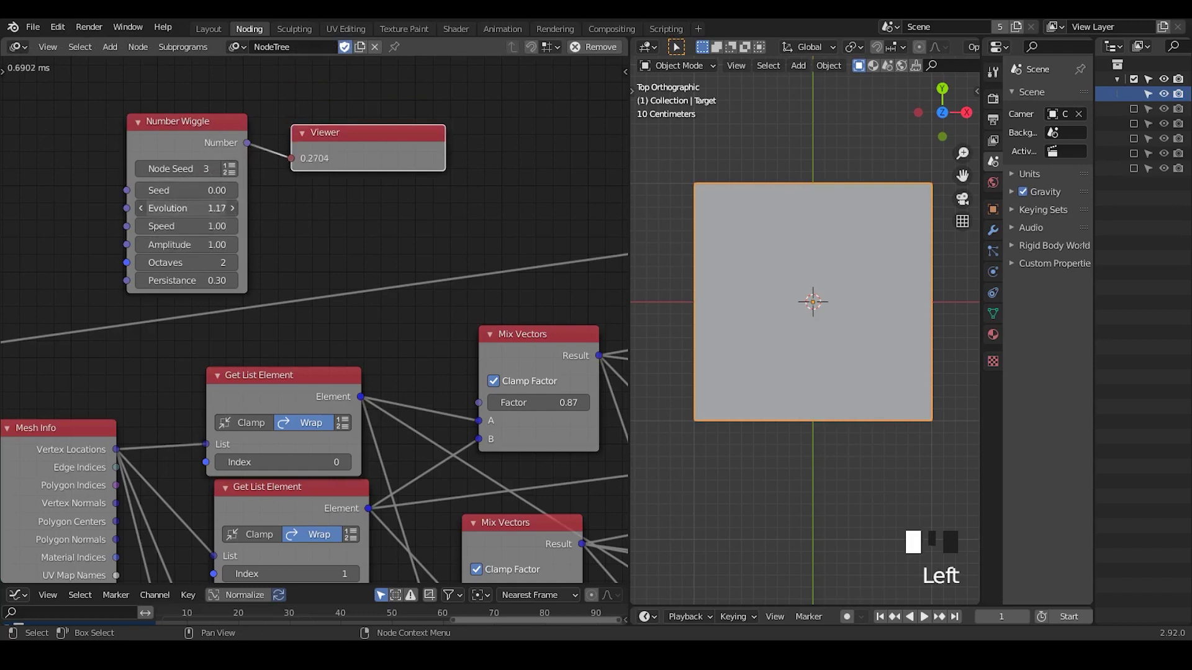
{"action": "left_click_drag", "start_coordinate": [177, 208], "coordinate": [191, 208]}
{"action": "left_click", "coordinate": [177, 208]}
Draw a plus sign and a minus sign as annotations beside the Number Wiggle node
{"action": "key", "text": "d"}
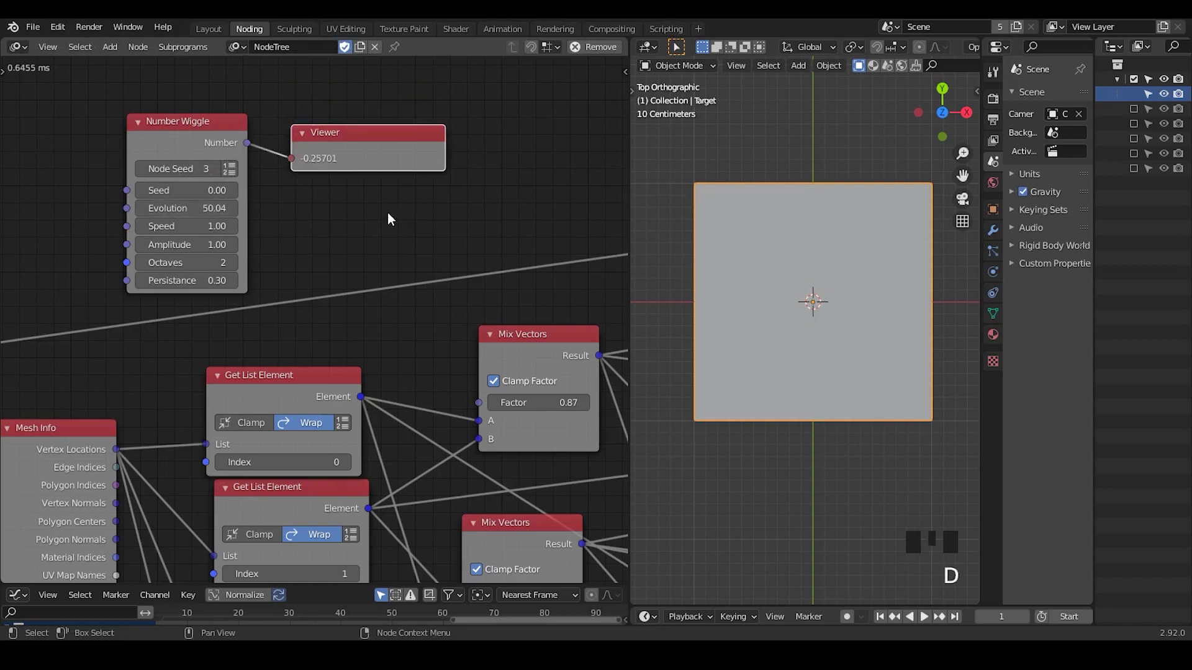
{"action": "mouse_move", "coordinate": [333, 199]}
{"action": "left_mouse_down"}
{"action": "mouse_move", "coordinate": [369, 200]}
{"action": "mouse_move", "coordinate": [355, 228]}
{"action": "left_mouse_up"}
{"action": "left_click_drag", "start_coordinate": [335, 283], "coordinate": [399, 277]}
{"action": "middle_click_drag", "start_coordinate": [352, 299], "coordinate": [353, 356]}
Move the Viewer aside and insert a Map Range node between Number Wiggle and the Viewer
{"action": "left_click_drag", "start_coordinate": [349, 181], "coordinate": [501, 116]}
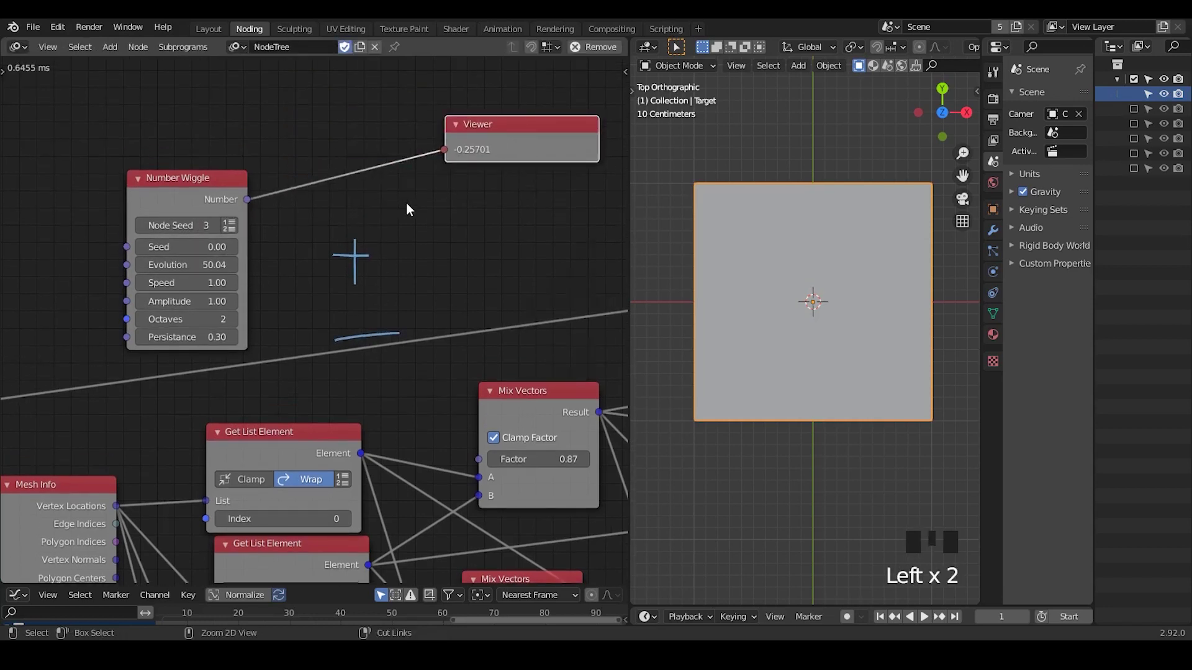
{"action": "key", "text": "ctrl+a"}
{"action": "type", "text": "map range"}
{"action": "key", "text": "Return"}
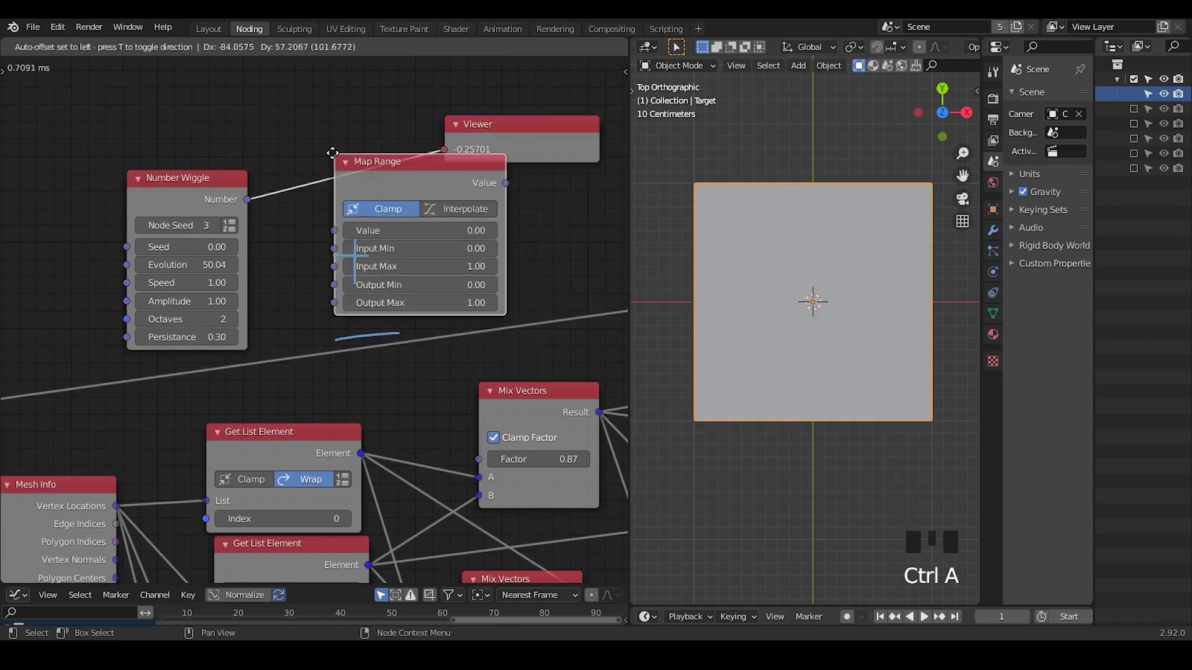
{"action": "left_click", "coordinate": [277, 159]}
Set the Map Range node's Input Min to -1
{"action": "middle_click_drag", "start_coordinate": [258, 282], "coordinate": [335, 246]}
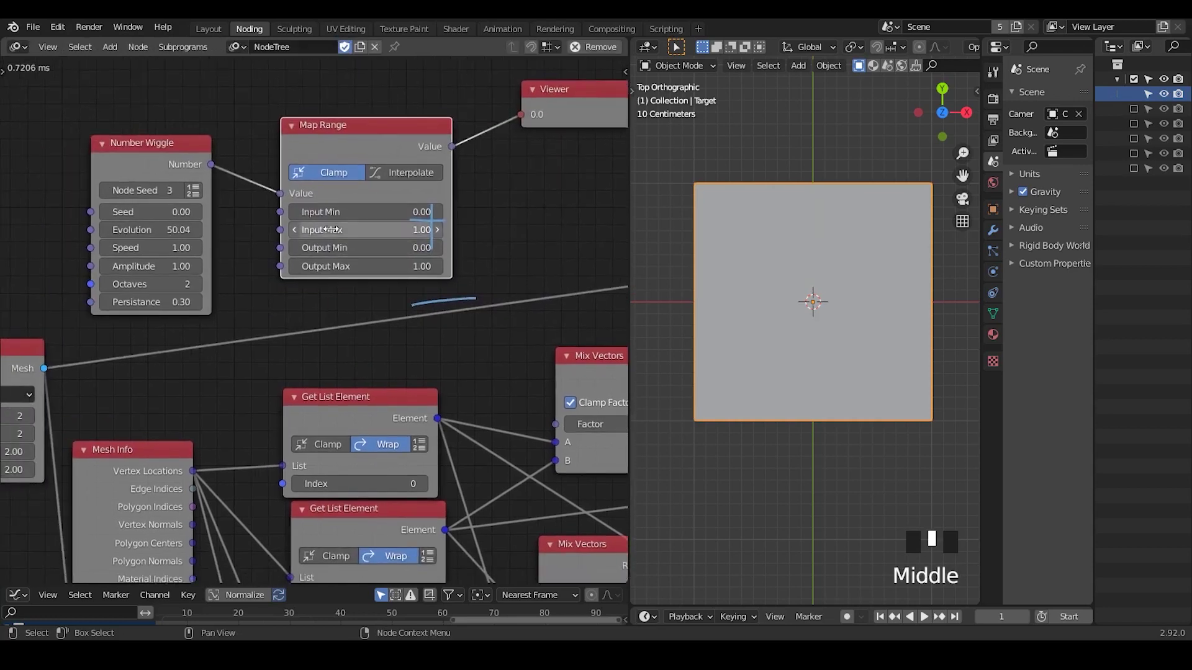
{"action": "double_click", "coordinate": [322, 211]}
{"action": "type", "text": "-1"}
{"action": "key", "text": "Return"}
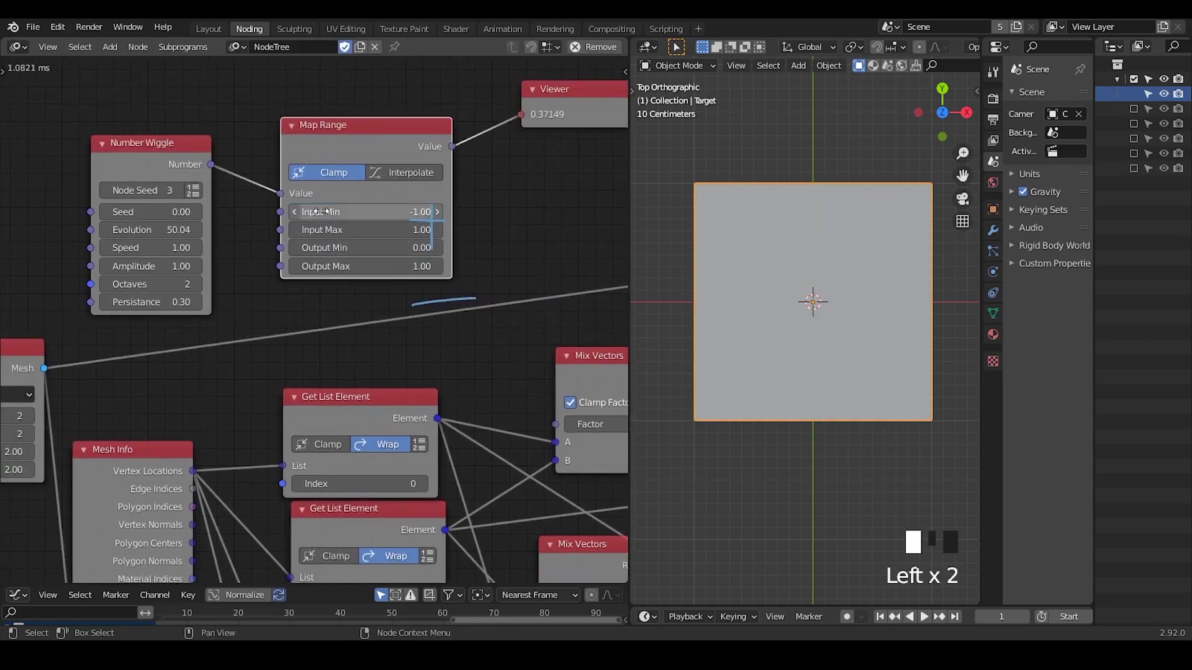
Shift Map Range aside, erase the plus and minus annotation strokes, and move the node back
{"action": "left_click_drag", "start_coordinate": [372, 161], "coordinate": [285, 132]}
{"action": "mouse_move", "coordinate": [491, 200]}
{"action": "right_mouse_down"}
{"action": "mouse_move", "coordinate": [430, 248]}
{"action": "mouse_move", "coordinate": [487, 292]}
{"action": "right_mouse_up"}
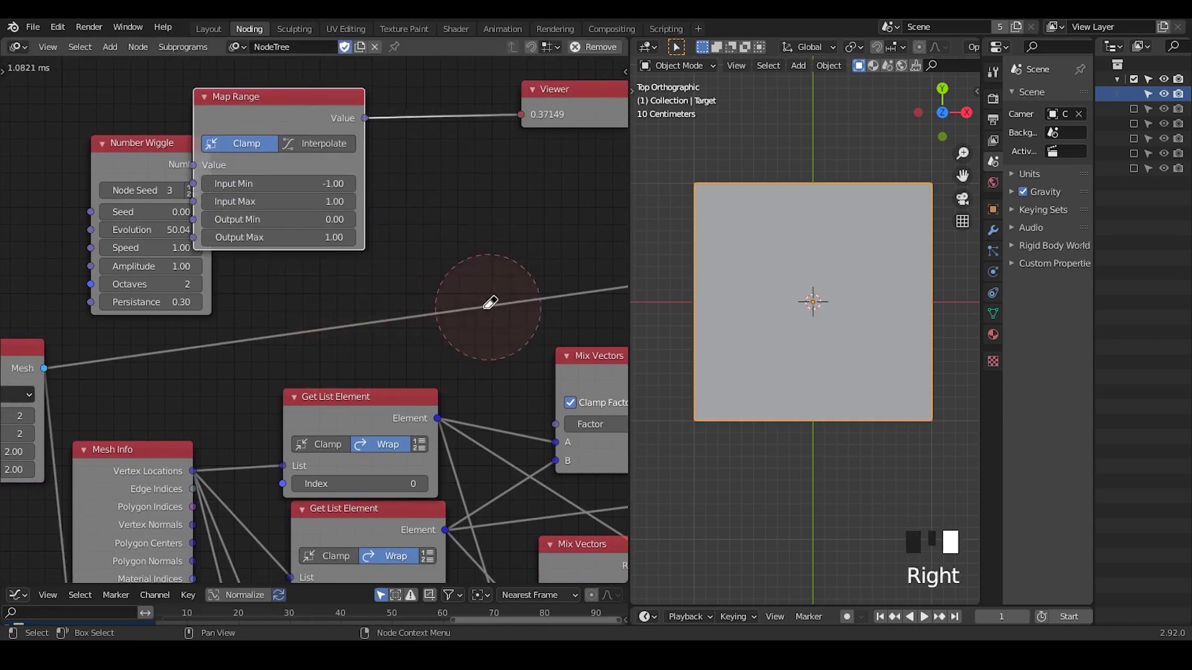
{"action": "left_click_drag", "start_coordinate": [270, 99], "coordinate": [375, 160]}
Move Number Wiggle slightly left and connect Map Range's Value to the first Mix Vectors' Factor
{"action": "middle_click_drag", "start_coordinate": [128, 344], "coordinate": [212, 311]}
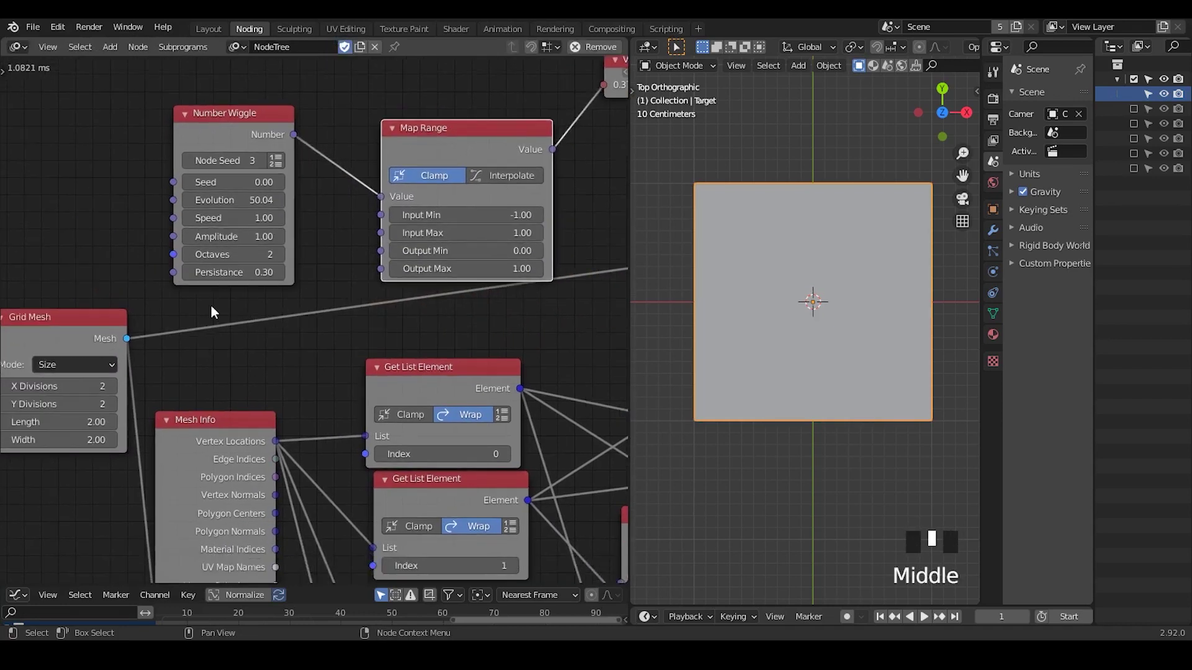
{"action": "left_click_drag", "start_coordinate": [250, 119], "coordinate": [208, 113]}
{"action": "middle_click_drag", "start_coordinate": [542, 397], "coordinate": [356, 294]}
{"action": "left_click_drag", "start_coordinate": [308, 107], "coordinate": [427, 292]}
Move the last Mix Vectors up, close beneath the third Mix Vectors
{"action": "middle_click_drag", "start_coordinate": [477, 516], "coordinate": [495, 378]}
{"action": "middle_click_drag", "start_coordinate": [468, 424], "coordinate": [467, 356]}
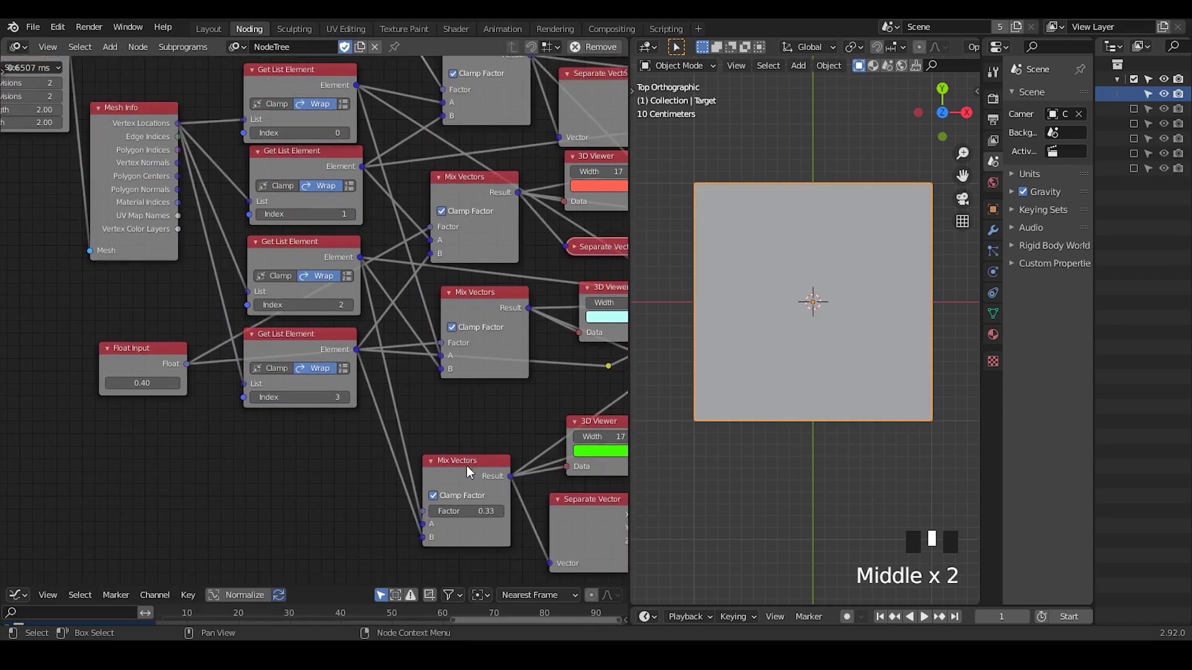
{"action": "left_click_drag", "start_coordinate": [467, 466], "coordinate": [467, 409]}
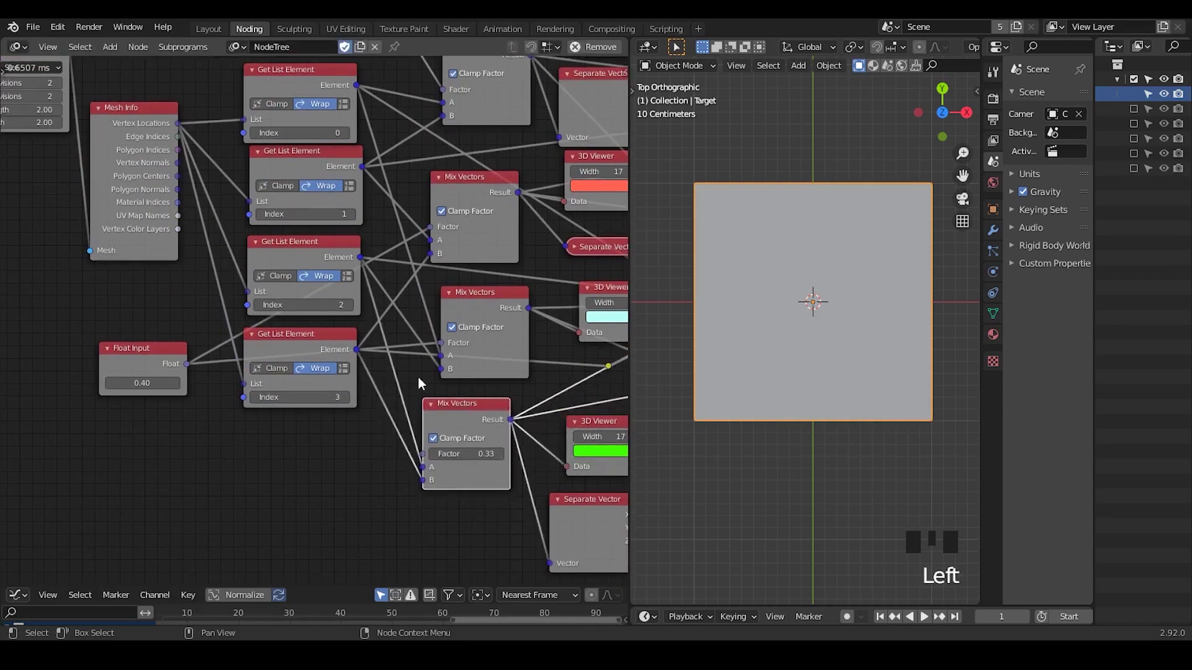
Add a reroute on the Float Input's outgoing links and place it above the Float Input node
{"action": "middle_click_drag", "start_coordinate": [410, 271], "coordinate": [397, 333]}
{"action": "middle_click_drag", "start_coordinate": [379, 230], "coordinate": [400, 260], "text": "ctrl"}
{"action": "mouse_move", "coordinate": [280, 459]}
{"action": "right_mouse_down", "text": "shift"}
{"action": "mouse_move", "coordinate": [298, 495]}
{"action": "mouse_move", "coordinate": [292, 487]}
{"action": "right_mouse_up", "text": "shift"}
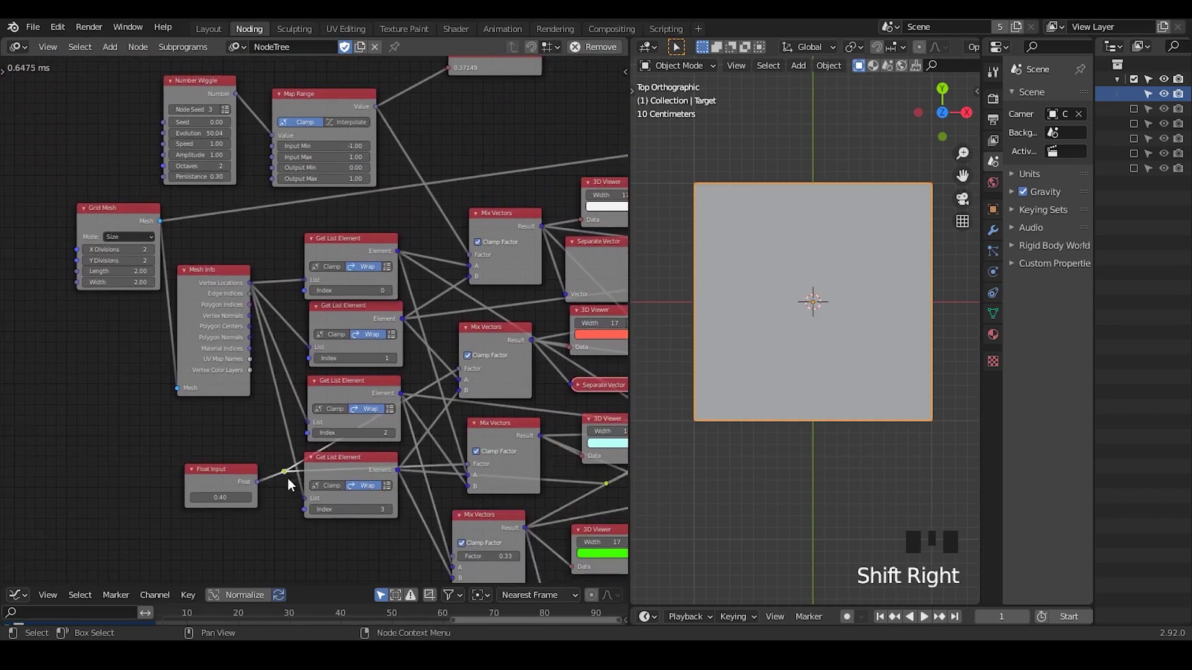
{"action": "key", "text": "g"}
{"action": "left_click", "coordinate": [288, 432]}
Rearrange Number Wiggle and Map Range above the Grid Mesh, with Map Range higher and to the right
{"action": "mouse_move", "coordinate": [454, 509]}
{"action": "middle_mouse_down"}
{"action": "mouse_move", "coordinate": [442, 472]}
{"action": "mouse_move", "coordinate": [453, 496]}
{"action": "middle_mouse_up"}
{"action": "middle_click_drag", "start_coordinate": [308, 101], "coordinate": [371, 149]}
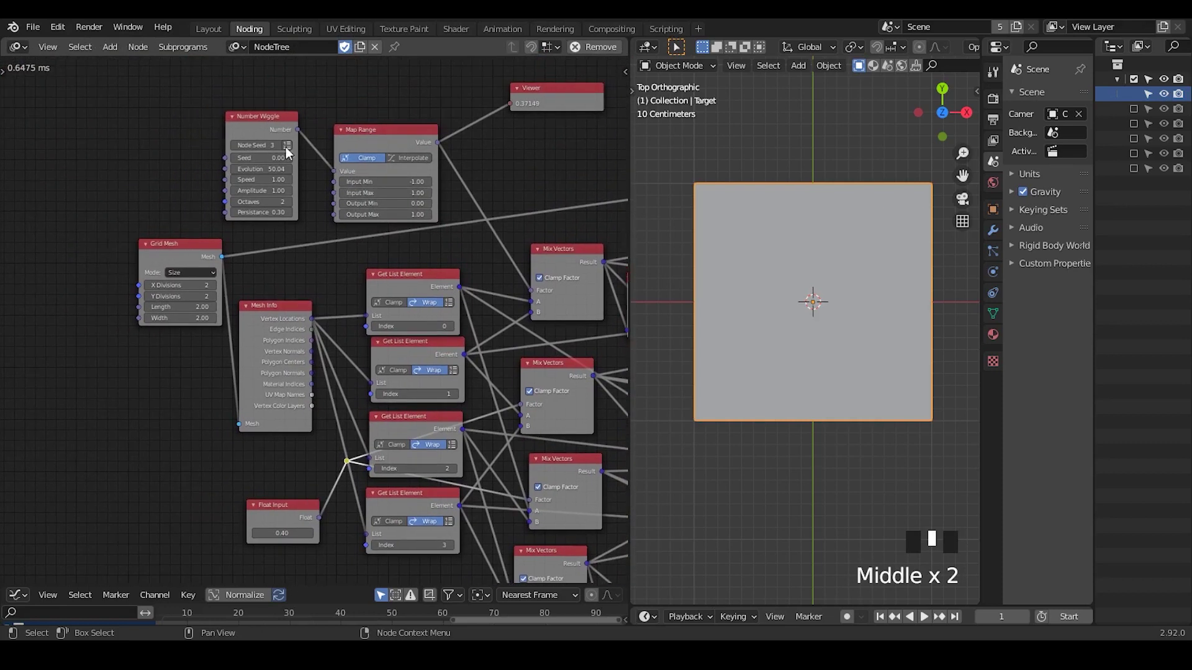
{"action": "left_click_drag", "start_coordinate": [250, 130], "coordinate": [246, 152]}
{"action": "left_click_drag", "start_coordinate": [399, 145], "coordinate": [400, 128]}
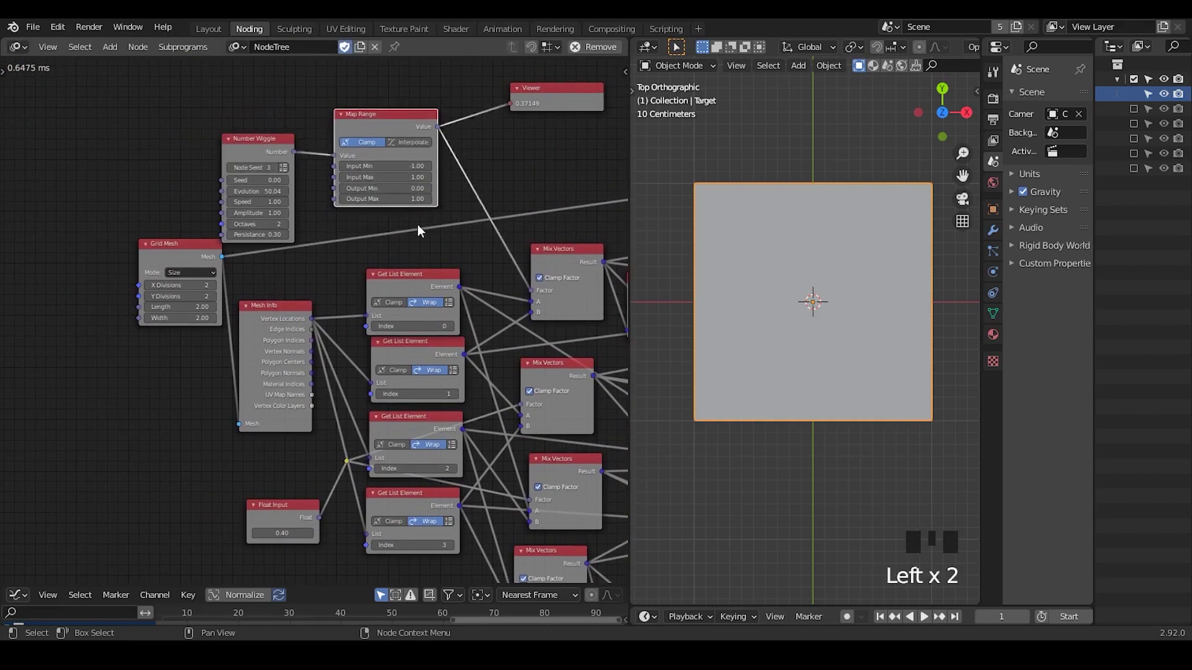
{"action": "middle_click_drag", "start_coordinate": [452, 262], "coordinate": [427, 323]}
{"action": "middle_click_drag", "start_coordinate": [427, 323], "coordinate": [465, 311], "text": "ctrl"}
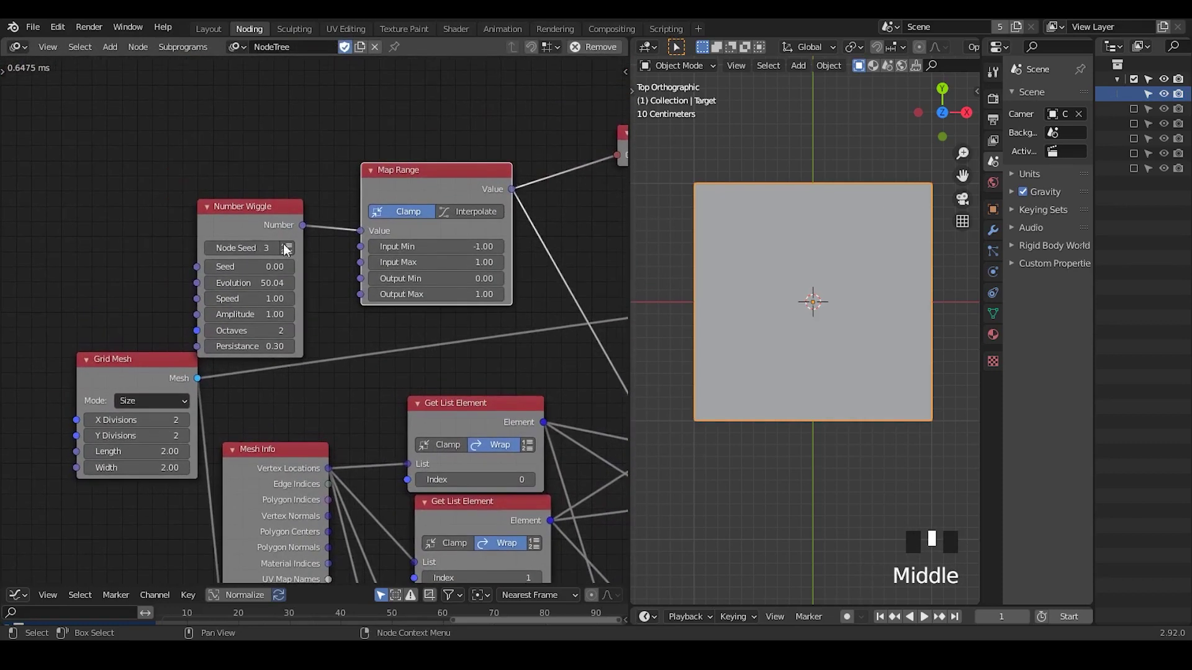
{"action": "left_click_drag", "start_coordinate": [237, 229], "coordinate": [237, 196]}
{"action": "left_click_drag", "start_coordinate": [456, 180], "coordinate": [474, 86]}
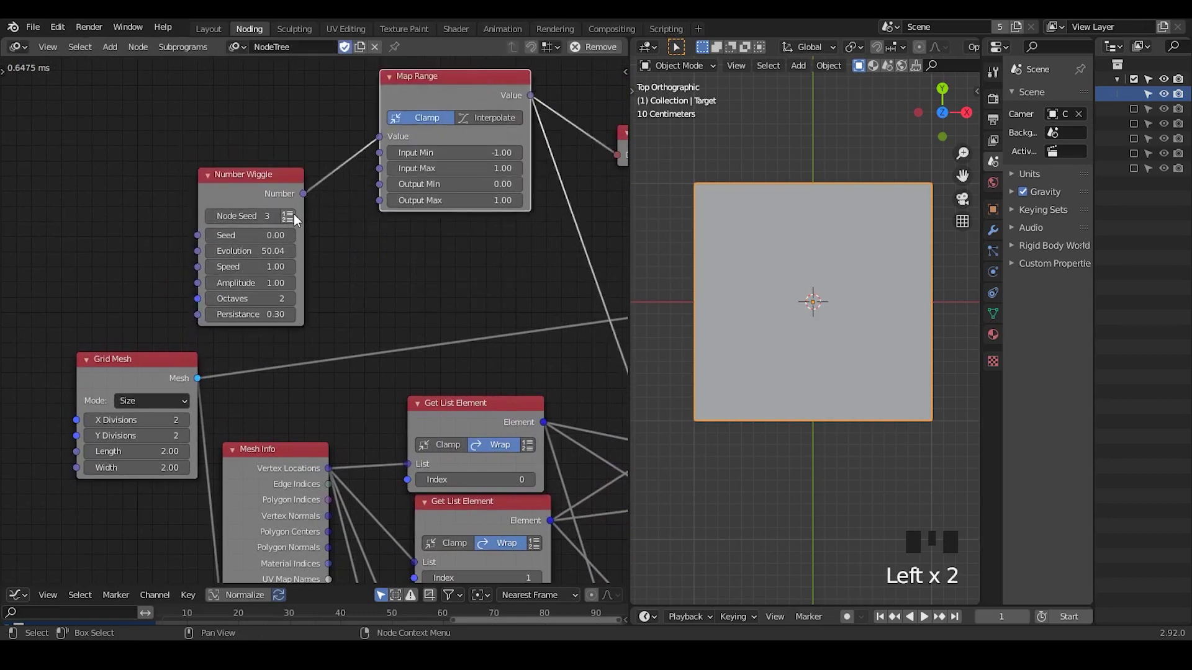
Move the Number Wiggle node up so it sits level with Map Range
{"action": "middle_click_drag", "start_coordinate": [457, 314], "coordinate": [430, 310]}
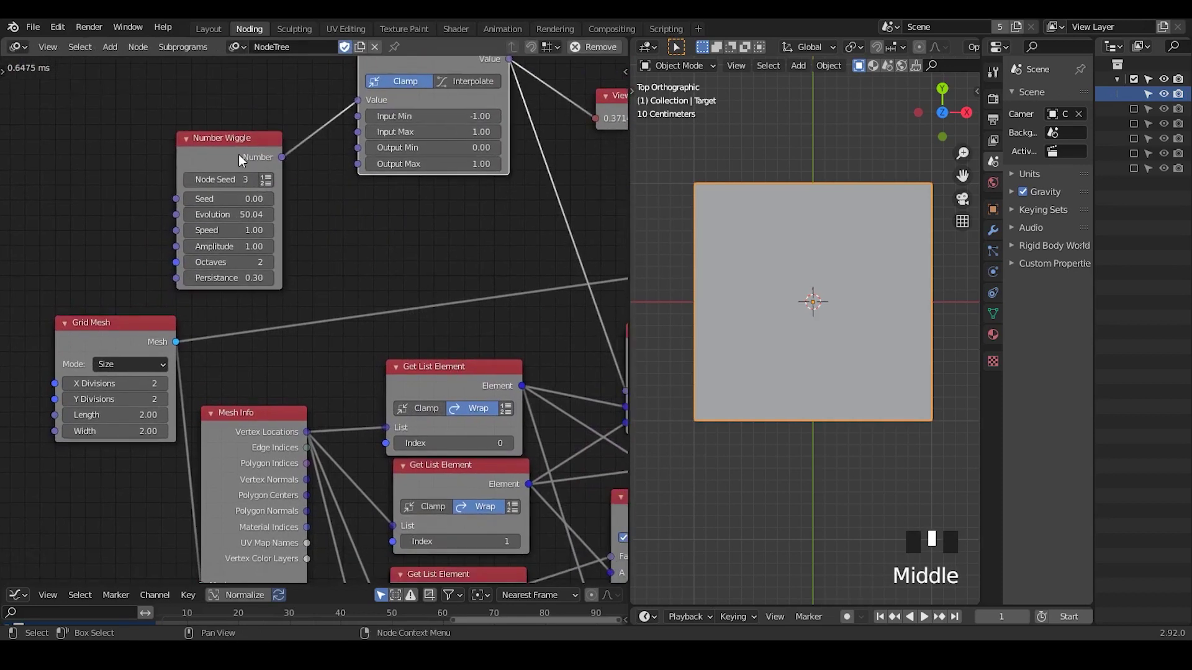
{"action": "middle_click_drag", "start_coordinate": [340, 266], "coordinate": [357, 297]}
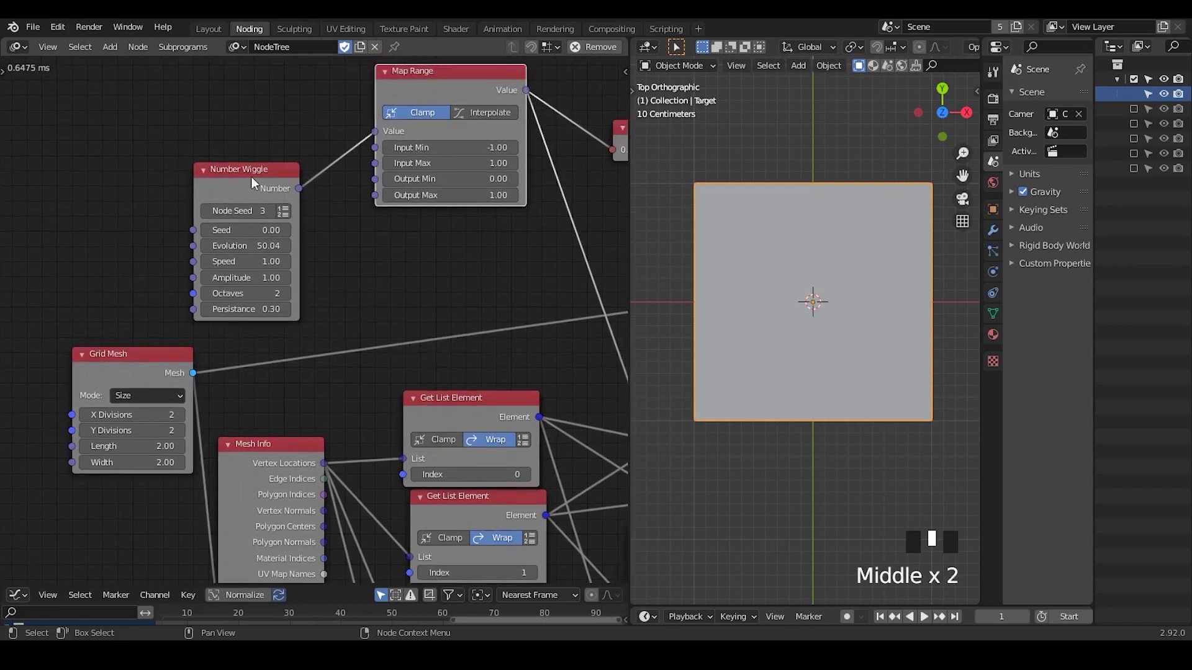
{"action": "left_click_drag", "start_coordinate": [251, 177], "coordinate": [234, 106]}
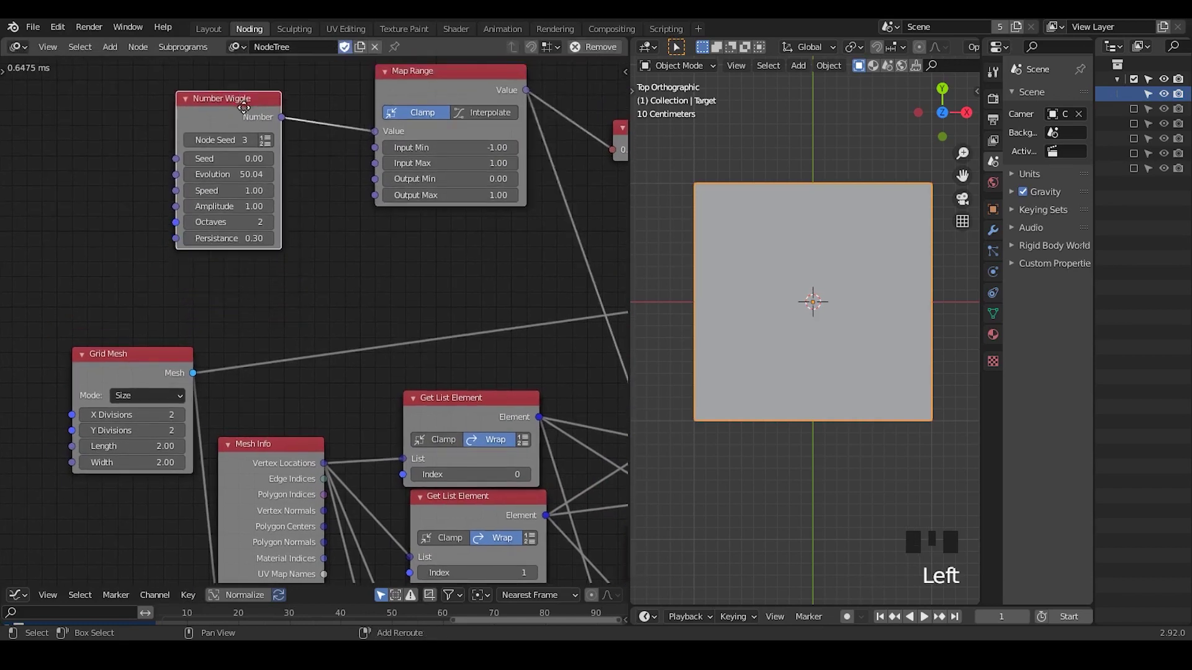
{"action": "key", "text": "shift+d"}
{"action": "right_click", "coordinate": [256, 124]}
{"action": "key", "text": "x"}
{"action": "scroll", "coordinate": [358, 206], "scroll_direction": "down", "scroll_amount": 1}
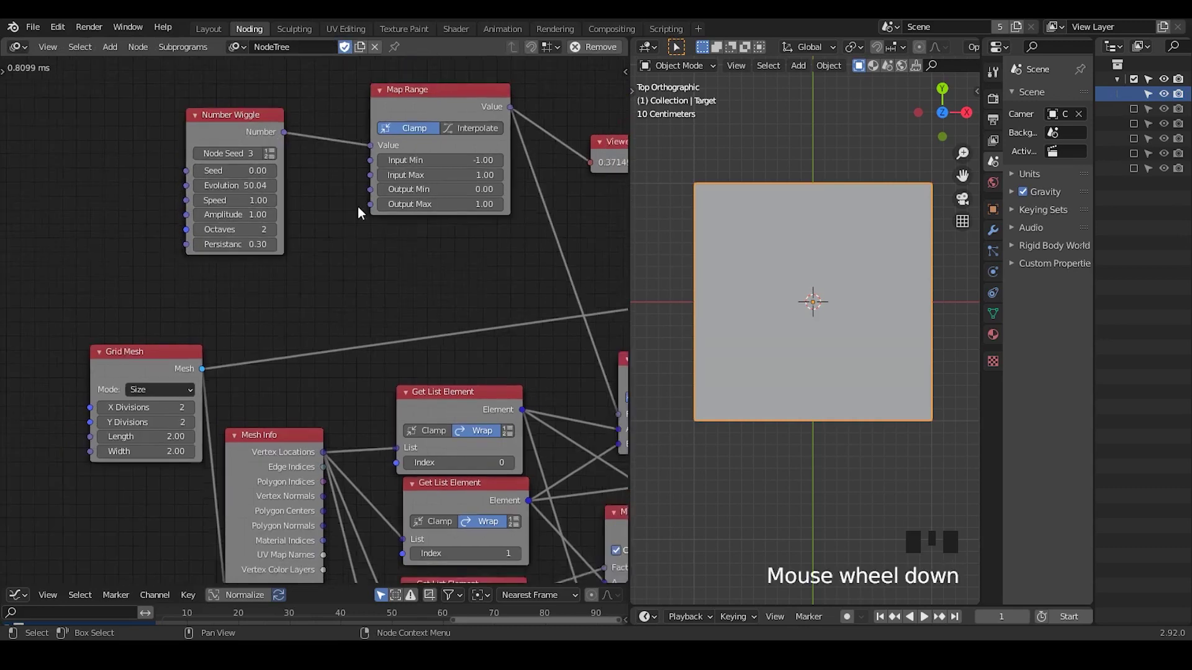
Reposition the Number Wiggle and Map Range pair, and duplicate it twice below the original with their links kept
{"action": "scroll", "coordinate": [358, 208], "scroll_direction": "up", "scroll_amount": 1}
{"action": "middle_click_drag", "start_coordinate": [358, 207], "coordinate": [345, 275]}
{"action": "left_click_drag", "start_coordinate": [467, 86], "coordinate": [236, 256]}
{"action": "key", "text": "g"}
{"action": "left_click", "coordinate": [270, 202]}
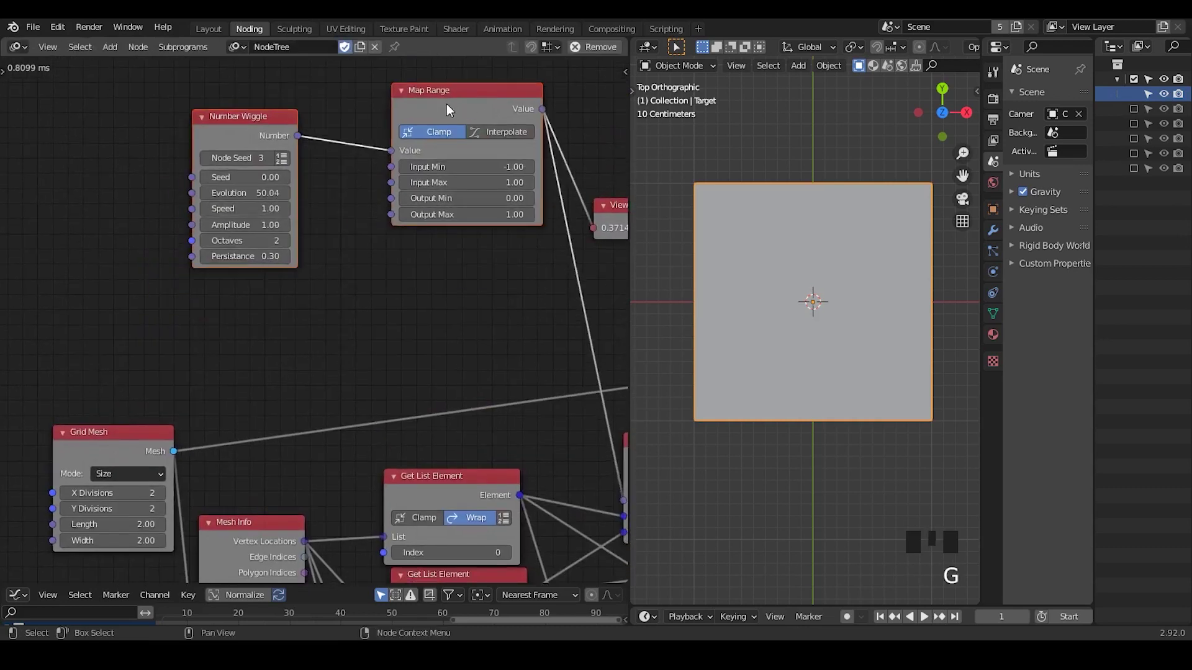
{"action": "key", "text": "shift+d"}
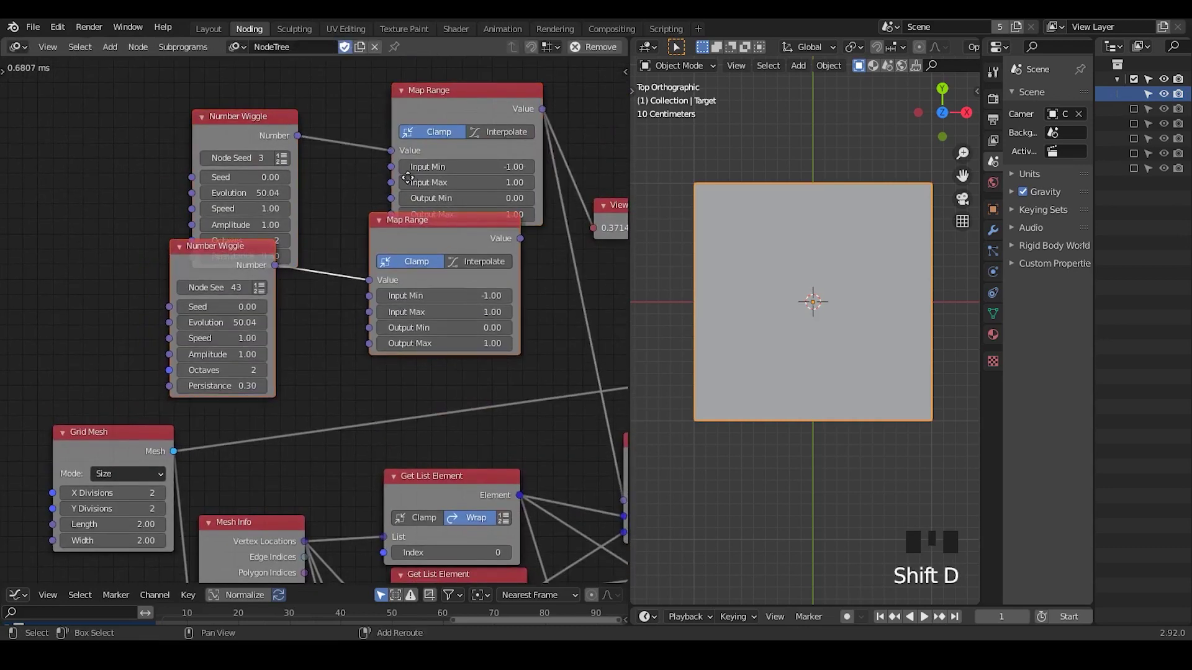
{"action": "left_click", "coordinate": [407, 178]}
{"action": "key", "text": "shift+d"}
{"action": "left_click", "coordinate": [458, 171]}
{"action": "middle_click_drag", "start_coordinate": [279, 351], "coordinate": [235, 304]}
{"action": "left_click", "coordinate": [334, 282]}
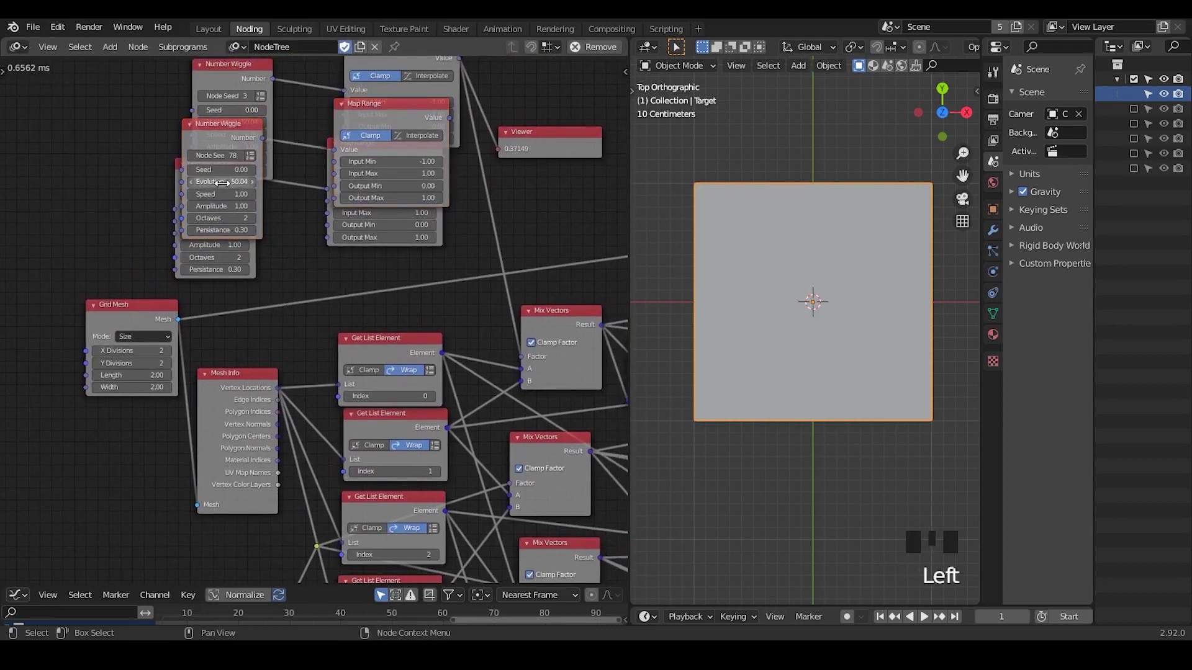
Spread out the duplicated Number Wiggle nodes, with seed 78 on the far left and seed 43 below the original
{"action": "left_click", "coordinate": [220, 138]}
{"action": "left_click_drag", "start_coordinate": [220, 138], "coordinate": [148, 145]}
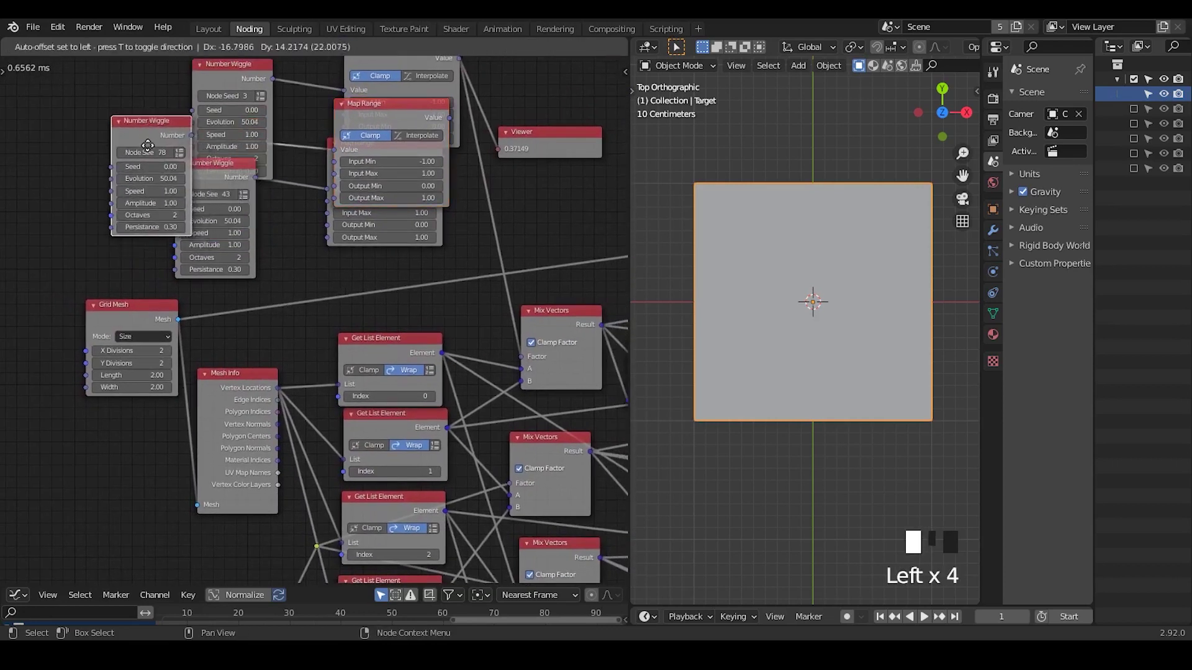
{"action": "middle_click_drag", "start_coordinate": [184, 230], "coordinate": [200, 188]}
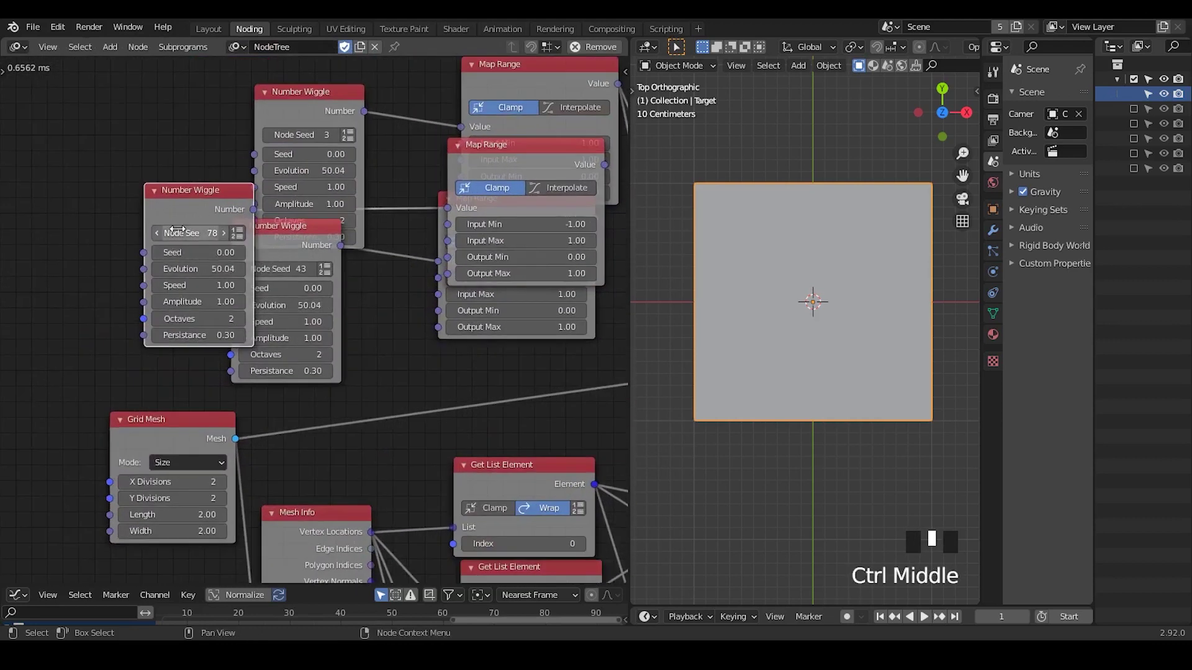
{"action": "left_click_drag", "start_coordinate": [281, 247], "coordinate": [318, 281]}
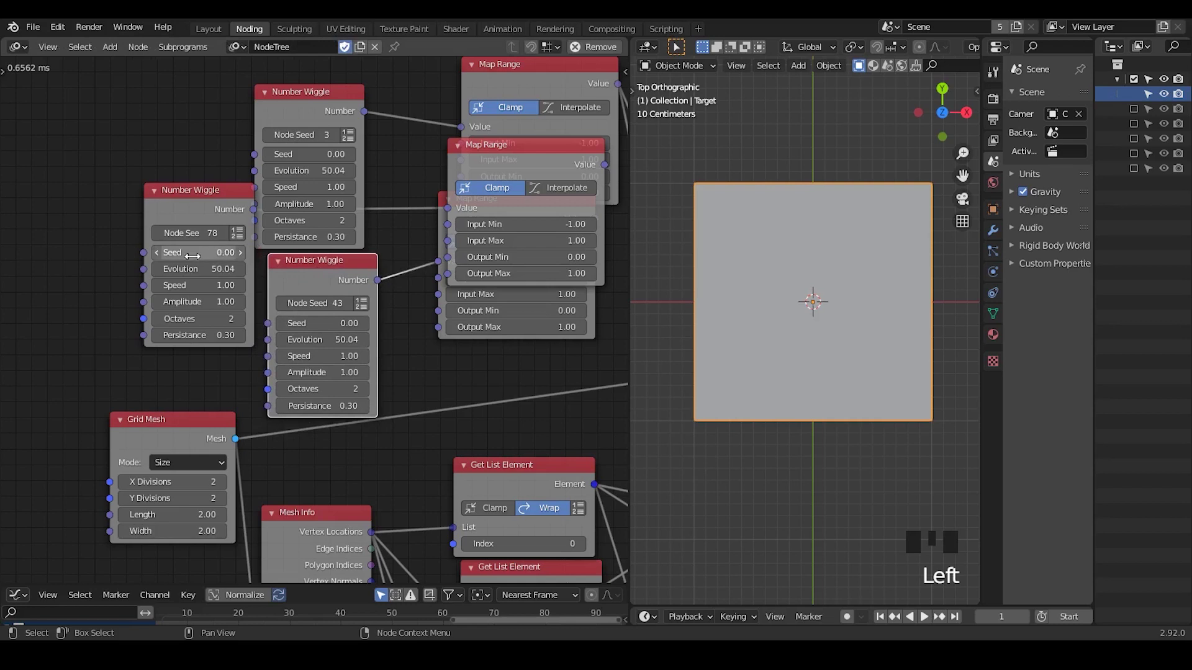
Collapse all three Map Range nodes and stack them beside their Number Wiggle nodes
{"action": "middle_click_drag", "start_coordinate": [415, 431], "coordinate": [346, 185]}
{"action": "left_click", "coordinate": [341, 157]}
{"action": "left_click_drag", "start_coordinate": [356, 157], "coordinate": [357, 175]}
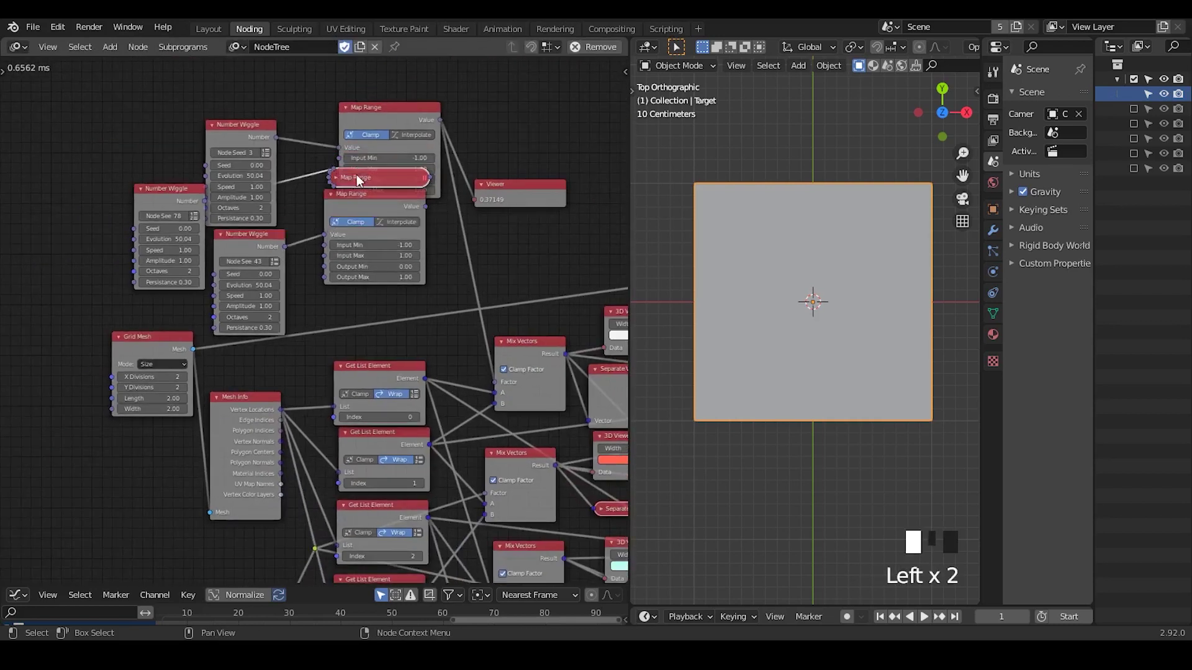
{"action": "left_click", "coordinate": [343, 110]}
{"action": "left_click", "coordinate": [345, 108]}
{"action": "left_click", "coordinate": [345, 108]}
{"action": "left_click_drag", "start_coordinate": [375, 106], "coordinate": [370, 141]}
{"action": "left_click", "coordinate": [332, 194]}
{"action": "left_click_drag", "start_coordinate": [353, 195], "coordinate": [345, 267]}
{"action": "middle_click_drag", "start_coordinate": [412, 327], "coordinate": [359, 239]}
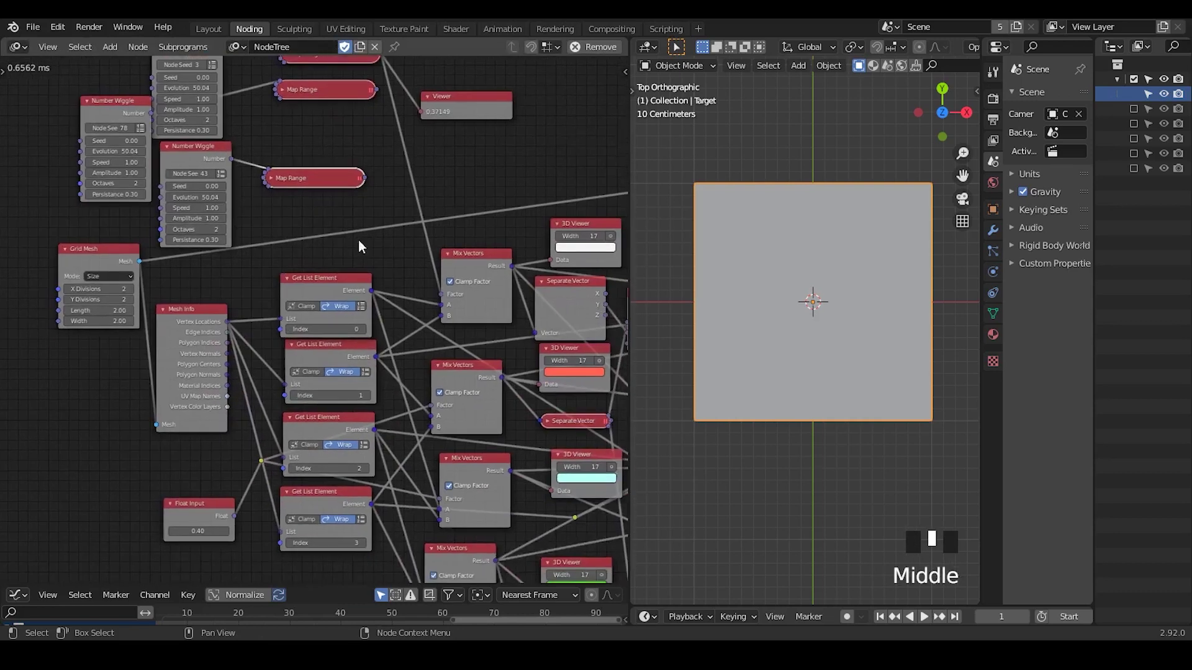
{"action": "left_click_drag", "start_coordinate": [324, 96], "coordinate": [311, 141]}
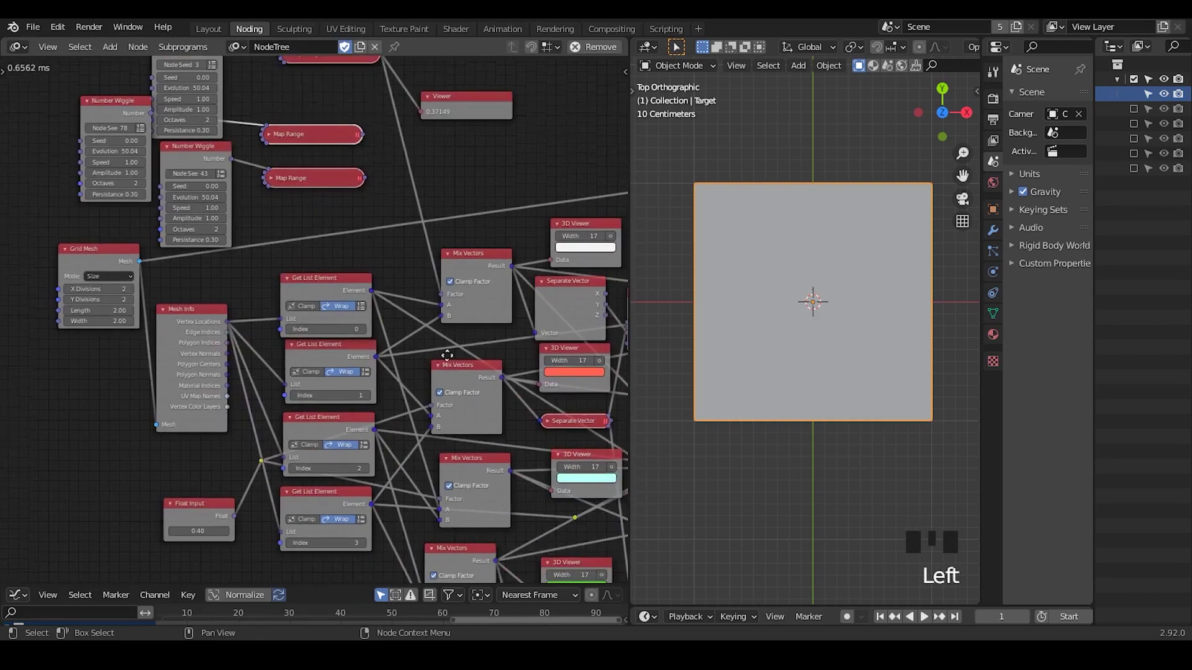
Expose the Float input socket of the Float Input node through its advanced node settings
{"action": "middle_click_drag", "start_coordinate": [446, 360], "coordinate": [471, 282]}
{"action": "left_click_drag", "start_coordinate": [218, 428], "coordinate": [218, 393]}
{"action": "middle_click_drag", "start_coordinate": [218, 392], "coordinate": [323, 334]}
{"action": "left_click", "coordinate": [313, 337]}
{"action": "key", "text": "n"}
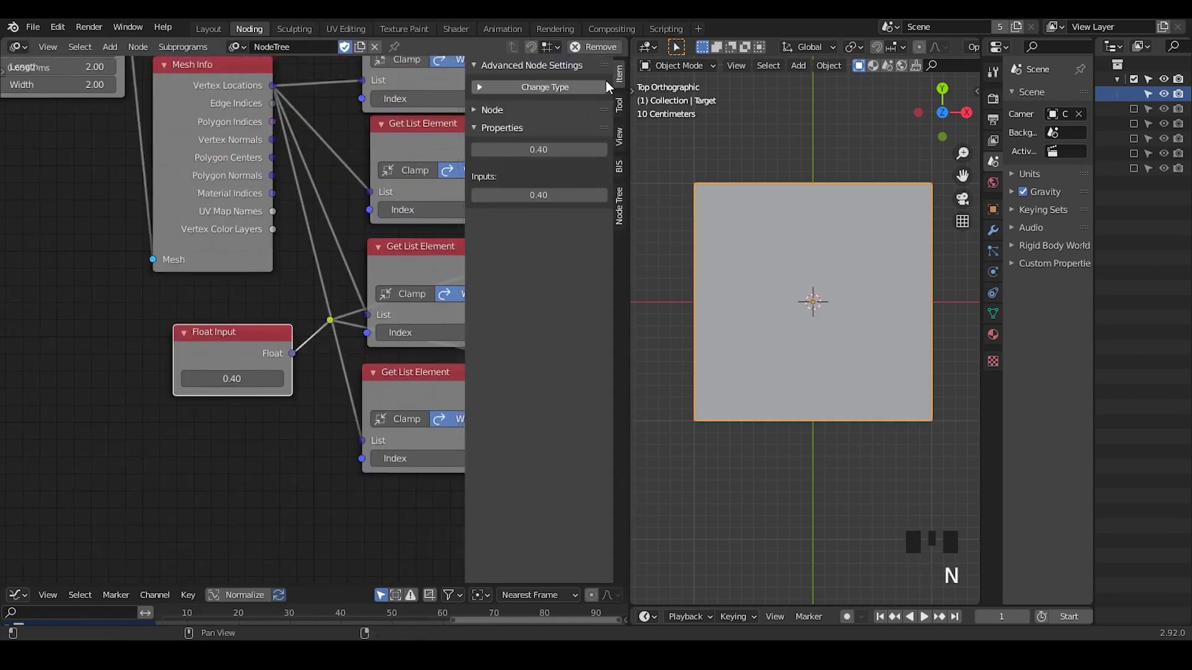
{"action": "left_click", "coordinate": [620, 202]}
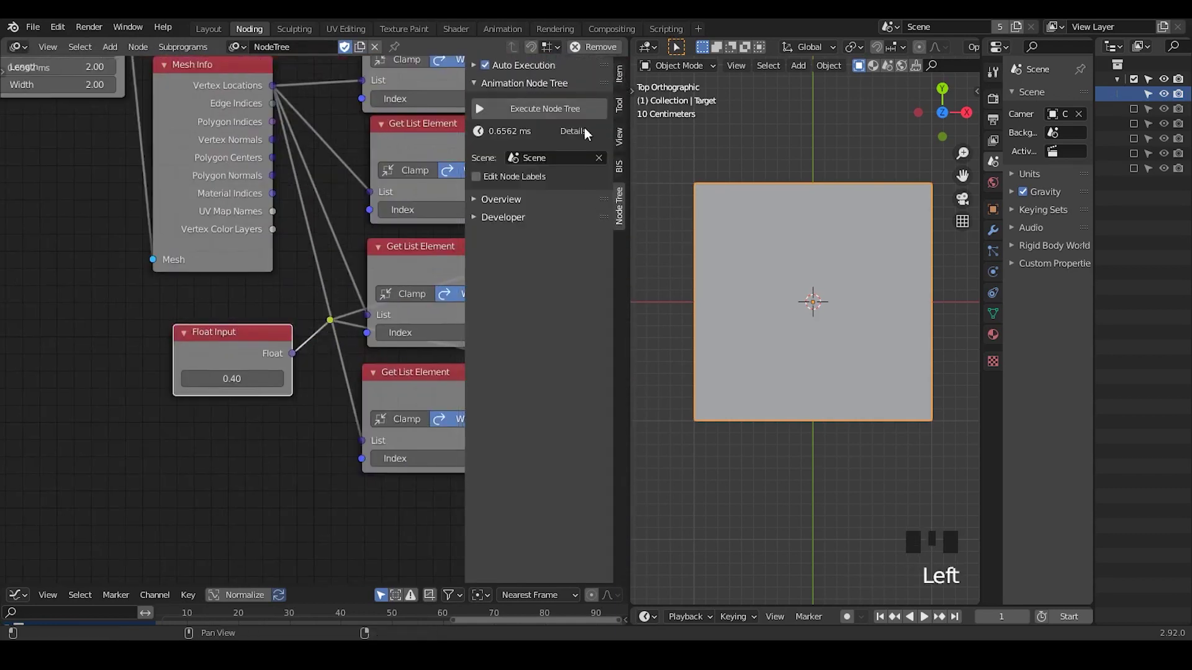
{"action": "left_click", "coordinate": [618, 105]}
{"action": "left_click", "coordinate": [619, 74]}
{"action": "left_click", "coordinate": [487, 110]}
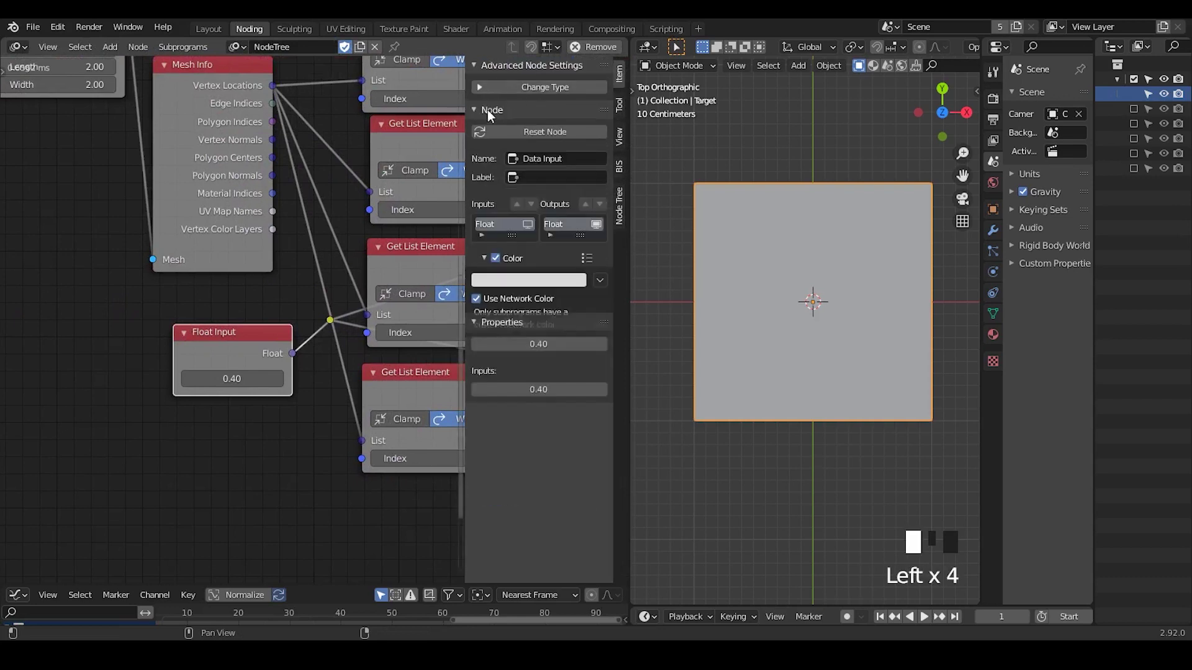
{"action": "left_click", "coordinate": [530, 224]}
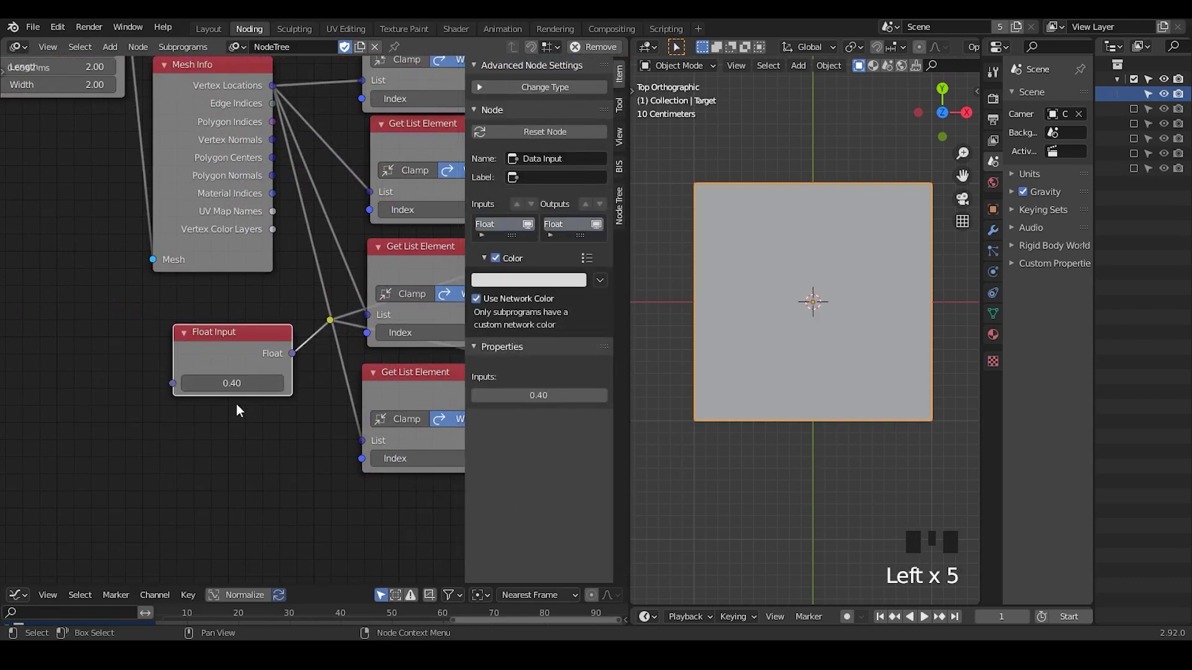
{"action": "left_click_drag", "start_coordinate": [174, 386], "coordinate": [167, 360]}
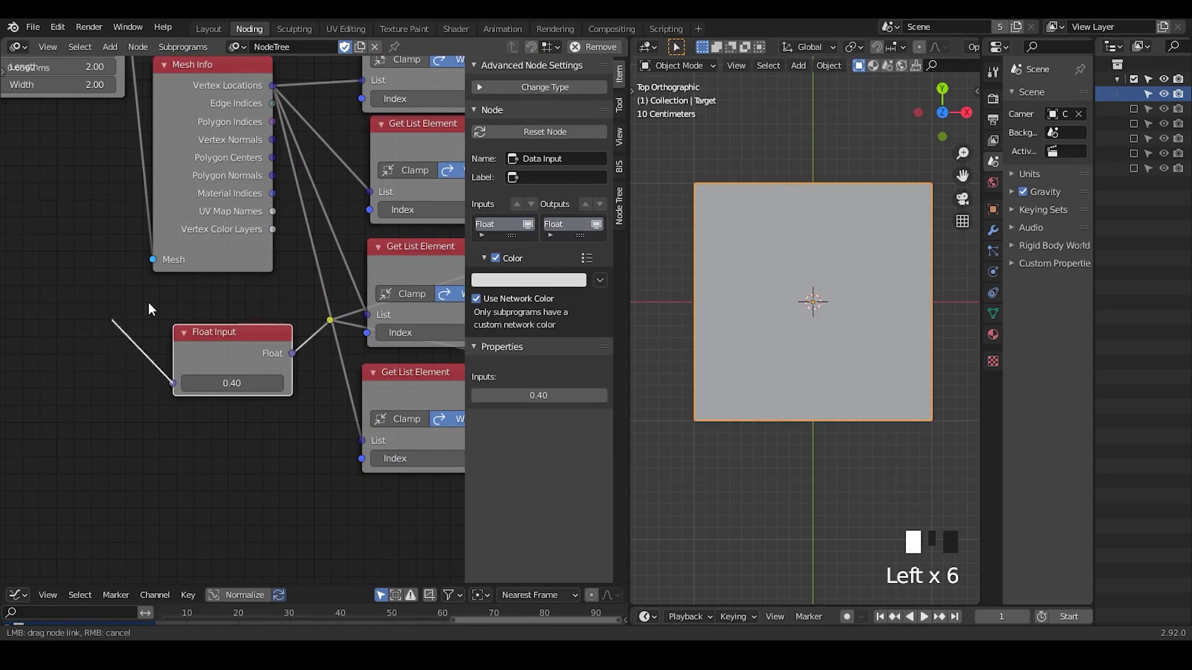
{"action": "left_click_drag", "start_coordinate": [88, 333], "coordinate": [219, 313]}
{"action": "key", "text": "n"}
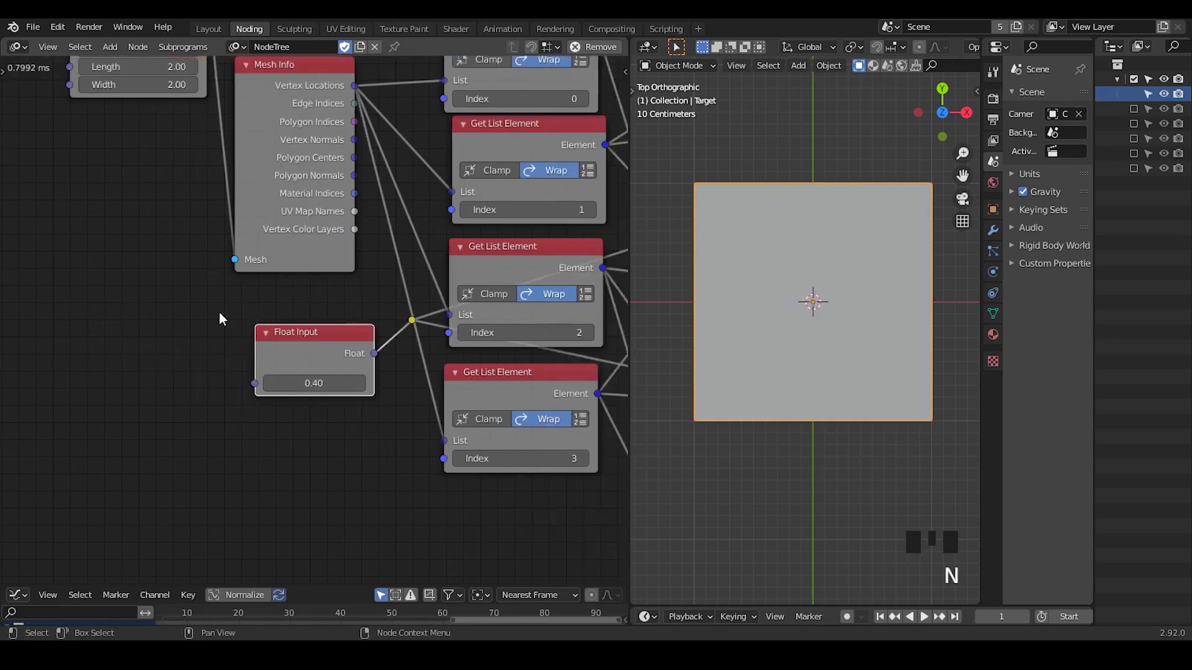
Connect the middle Map Range's Value to the Float Input and the lowest Map Range's Value to the last Mix Vectors' Factor
{"action": "middle_click_drag", "start_coordinate": [368, 332], "coordinate": [358, 439]}
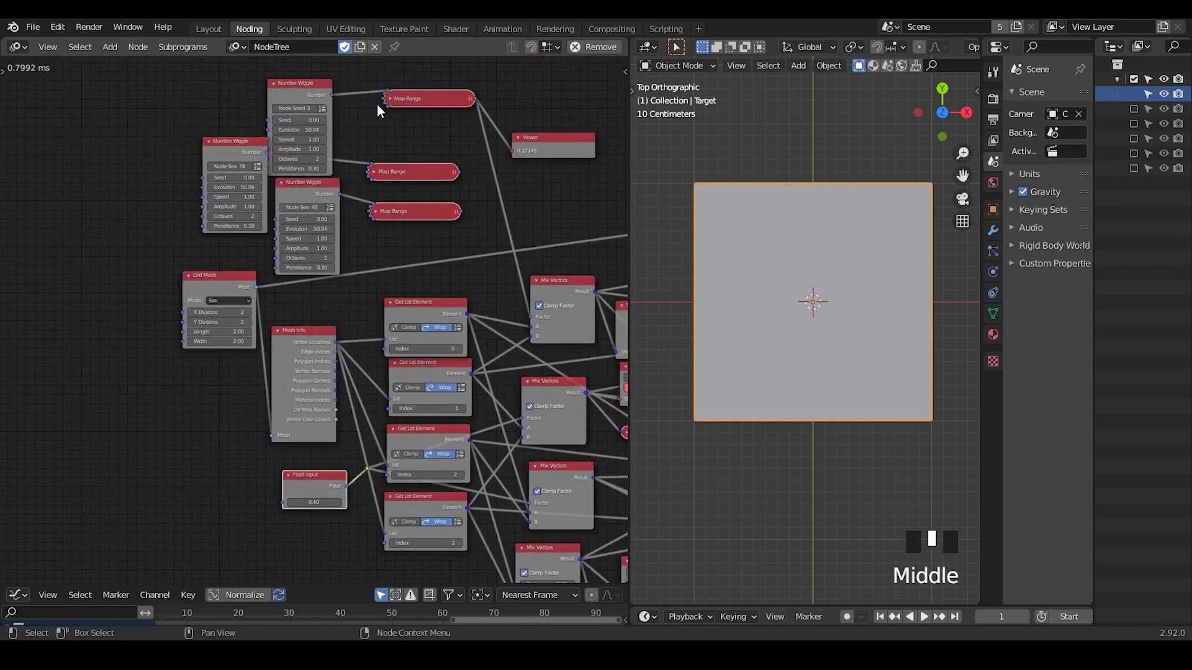
{"action": "left_click_drag", "start_coordinate": [249, 163], "coordinate": [206, 168]}
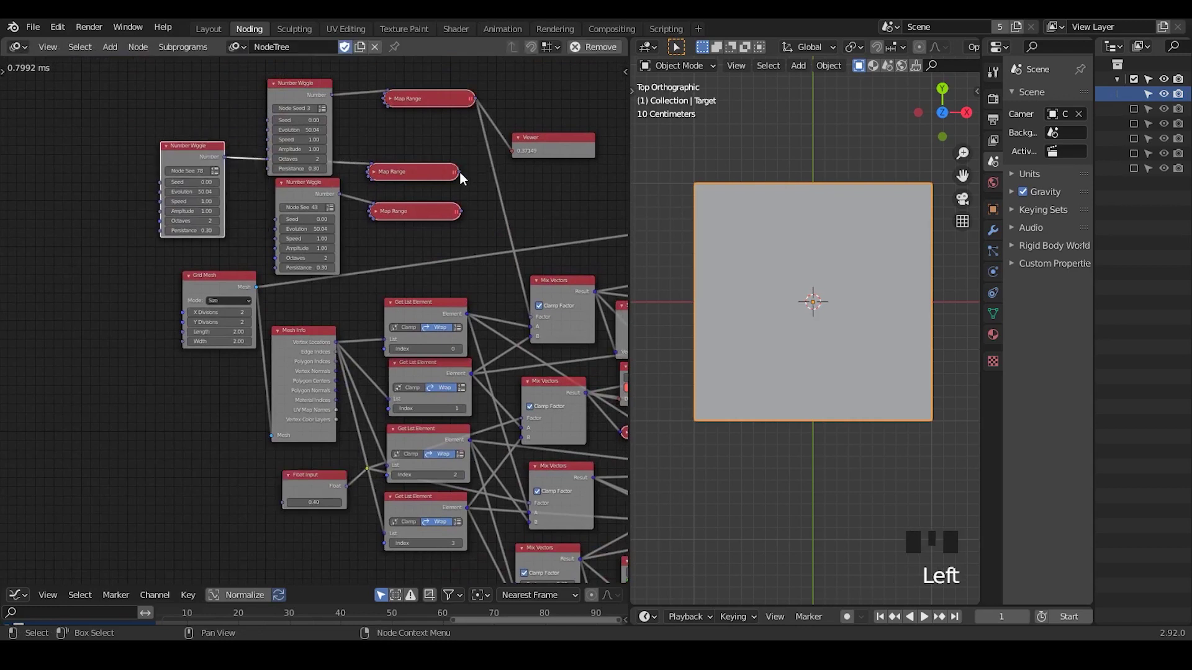
{"action": "left_click_drag", "start_coordinate": [460, 171], "coordinate": [286, 500]}
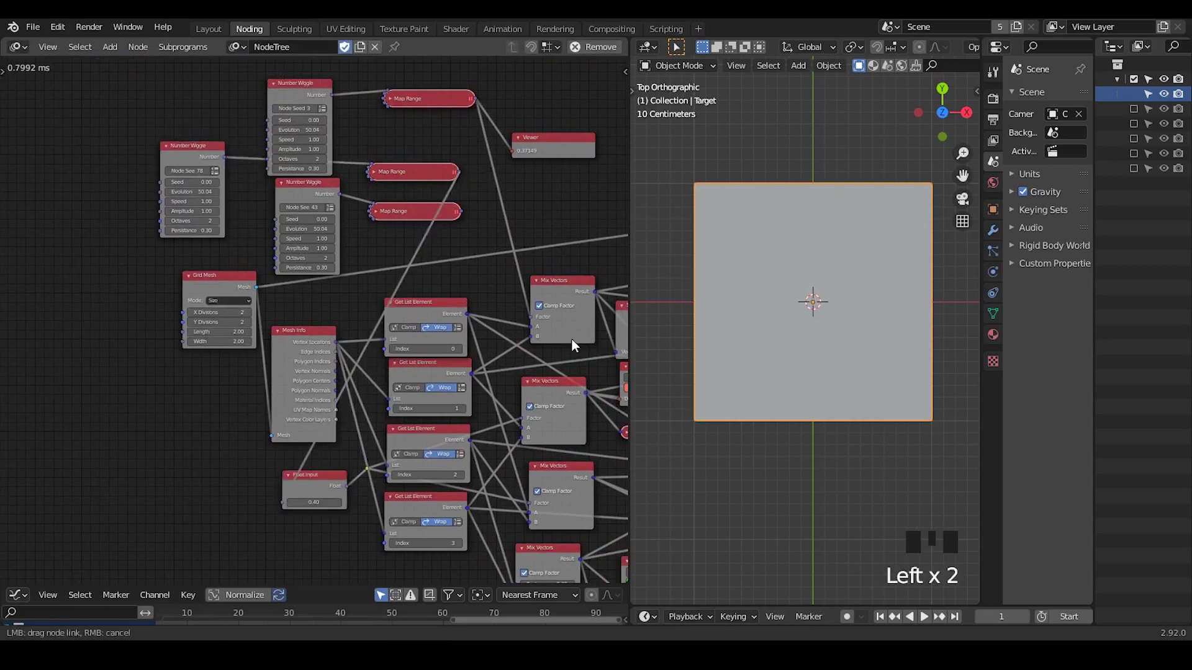
{"action": "middle_click_drag", "start_coordinate": [516, 365], "coordinate": [444, 299]}
{"action": "left_click_drag", "start_coordinate": [386, 144], "coordinate": [445, 517]}
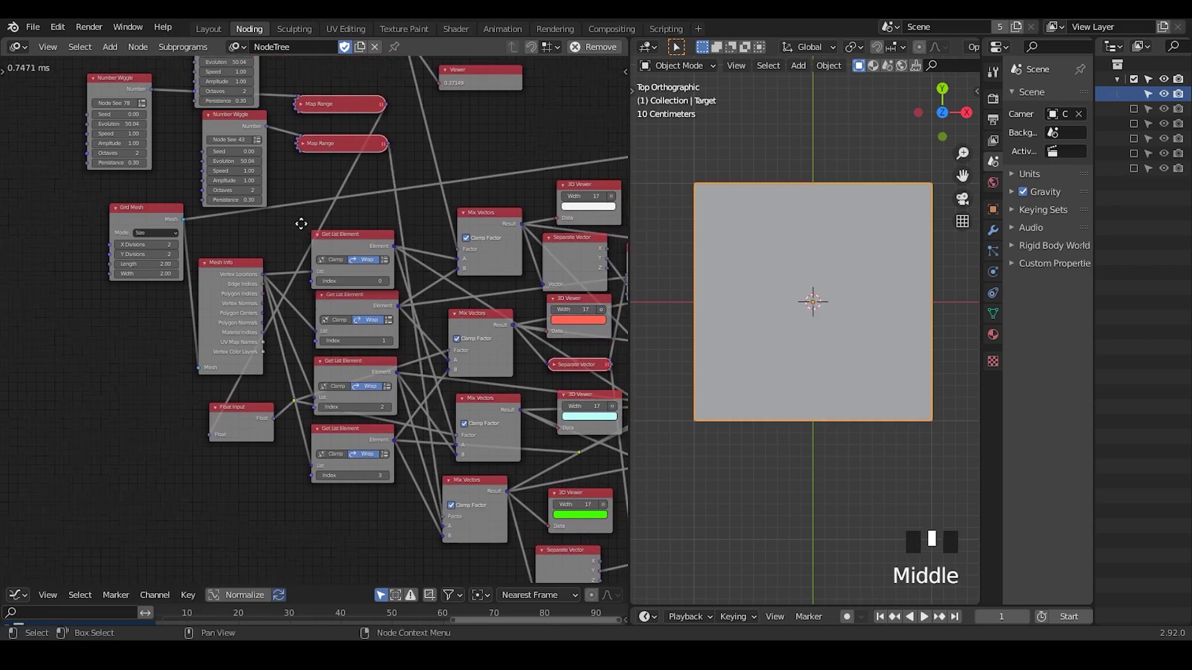
Nudge the seed 43 Number Wiggle and check the target plane's subdivision in Edit Mode, ending in Object Mode
{"action": "middle_click_drag", "start_coordinate": [301, 225], "coordinate": [423, 279]}
{"action": "left_click_drag", "start_coordinate": [401, 250], "coordinate": [399, 258]}
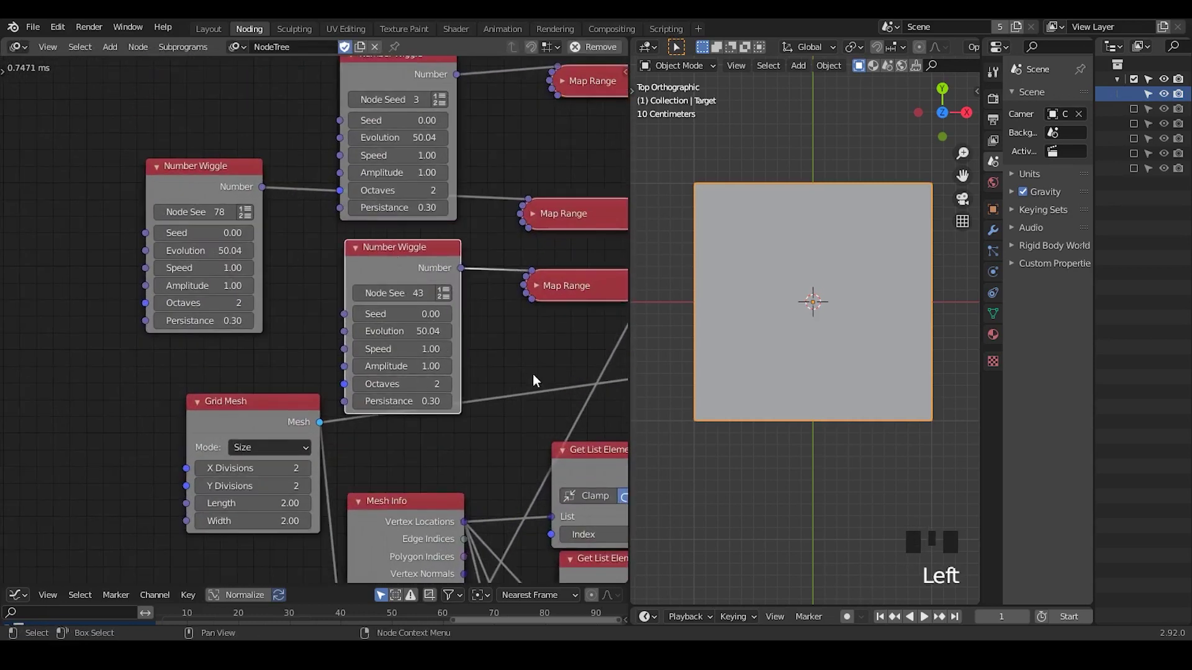
{"action": "middle_click_drag", "start_coordinate": [399, 258], "coordinate": [272, 224]}
{"action": "key", "text": "Tab"}
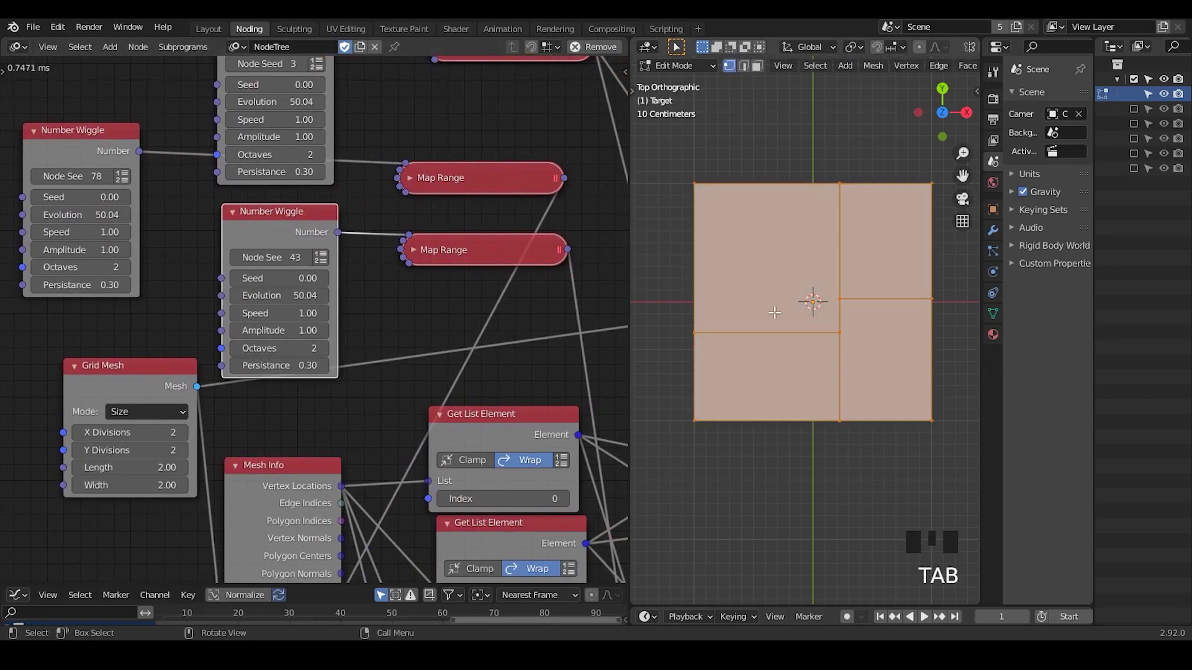
{"action": "key", "text": "Tab"}
Move the lowest Map Range up, close beneath the middle Map Range
{"action": "left_click", "coordinate": [410, 247]}
{"action": "left_click_drag", "start_coordinate": [409, 247], "coordinate": [410, 228]}
{"action": "left_click", "coordinate": [410, 228]}
{"action": "left_click", "coordinate": [411, 229]}
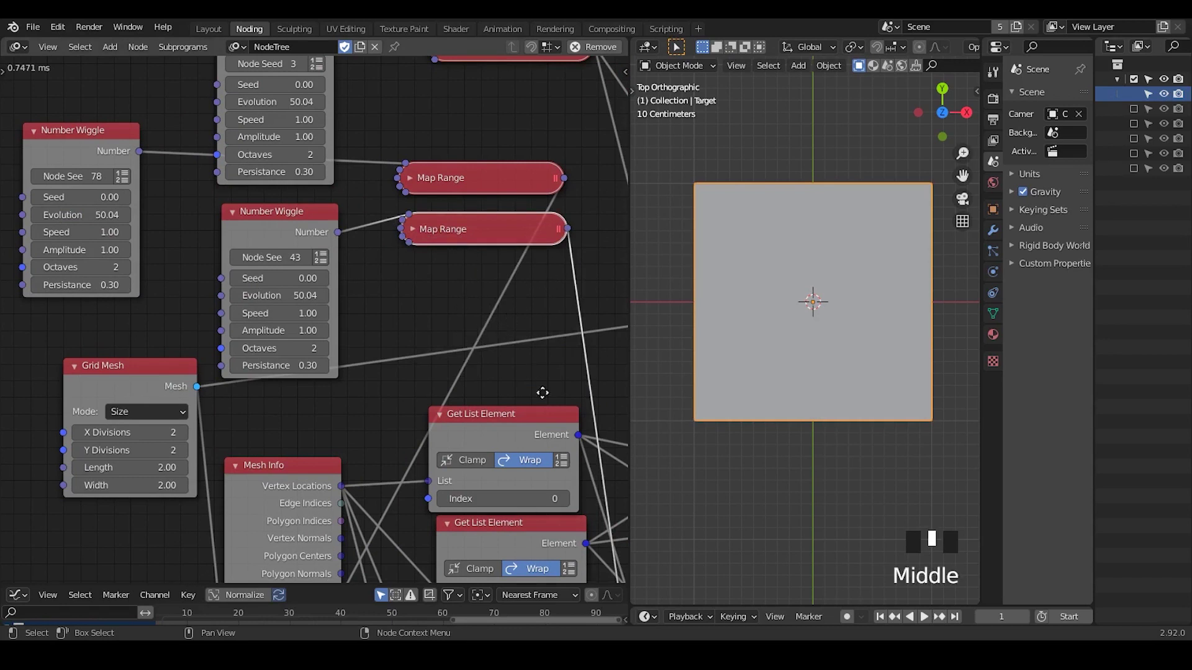
Collapse the seed 78 Number Wiggle and move it closer to the other Number Wiggle nodes
{"action": "middle_click_drag", "start_coordinate": [542, 392], "coordinate": [414, 375]}
{"action": "middle_click_drag", "start_coordinate": [500, 393], "coordinate": [320, 243]}
{"action": "middle_click_drag", "start_coordinate": [534, 302], "coordinate": [452, 307]}
{"action": "middle_click_drag", "start_coordinate": [203, 305], "coordinate": [405, 356]}
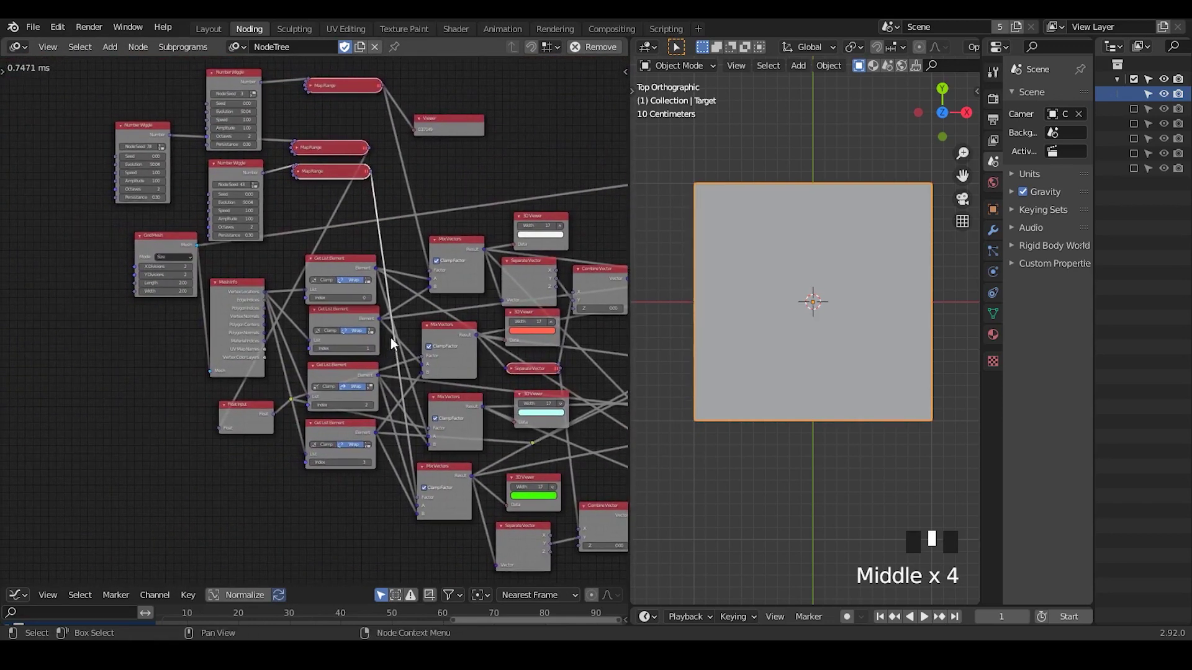
{"action": "left_click", "coordinate": [123, 127]}
{"action": "left_click_drag", "start_coordinate": [135, 127], "coordinate": [169, 160]}
{"action": "middle_click_drag", "start_coordinate": [331, 288], "coordinate": [411, 277]}
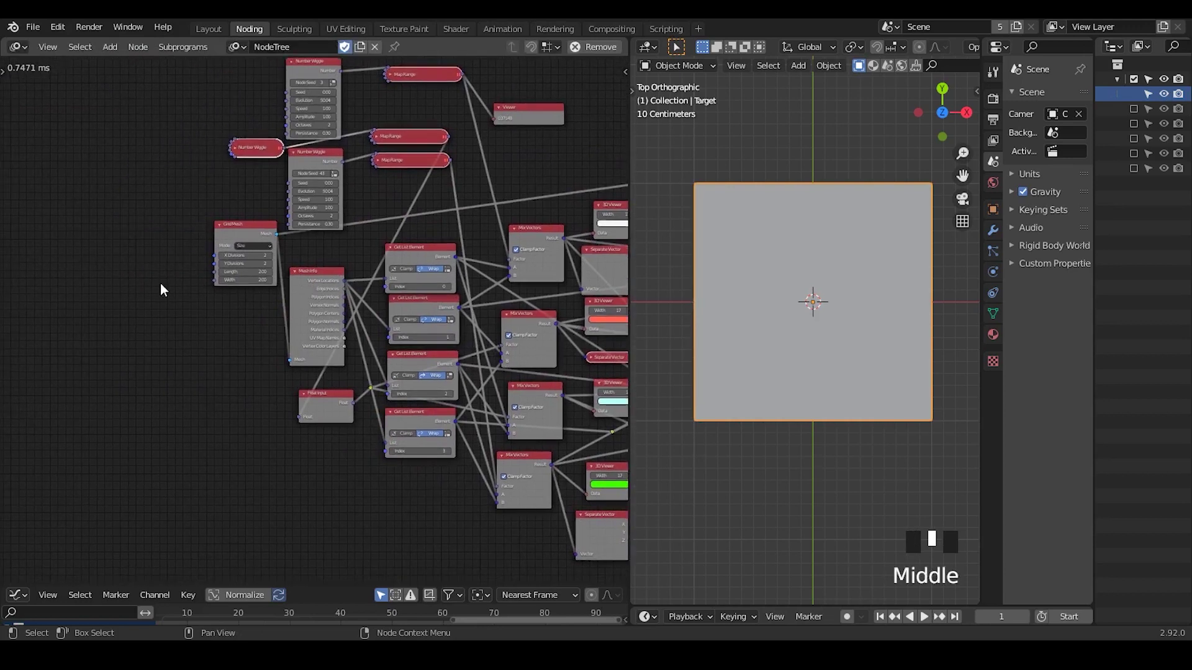
Add a Loop Input node and place it below and to the left of Grid Mesh
{"action": "key", "text": "ctrl+a"}
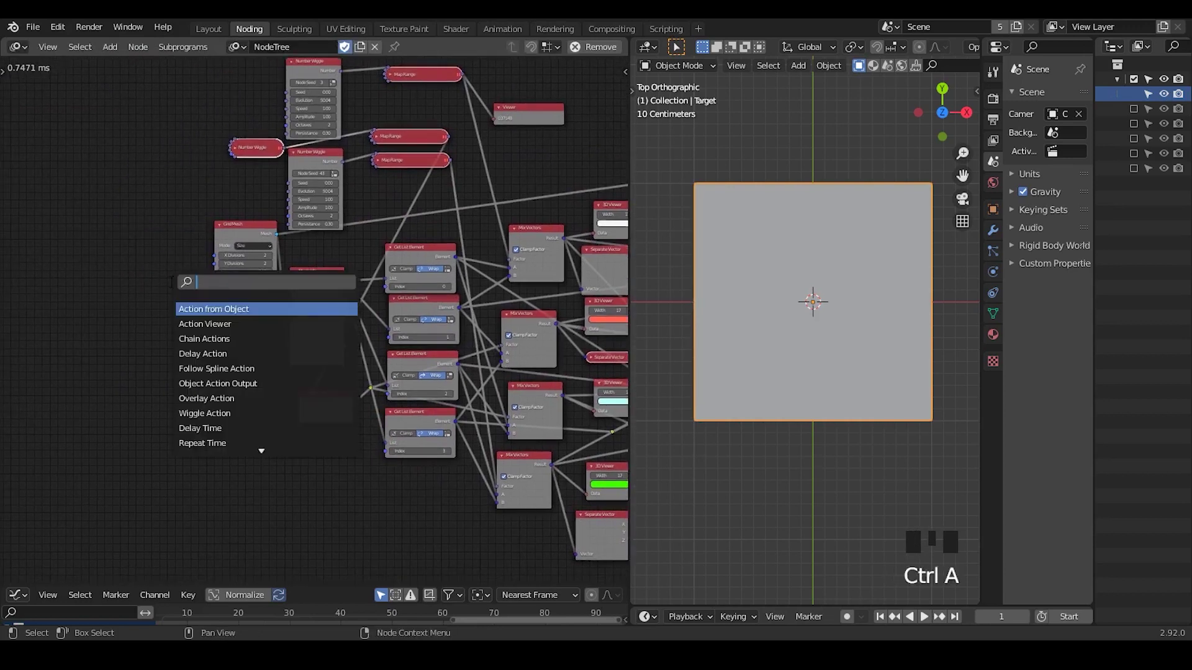
{"action": "type", "text": "loop"}
{"action": "key", "text": "Return"}
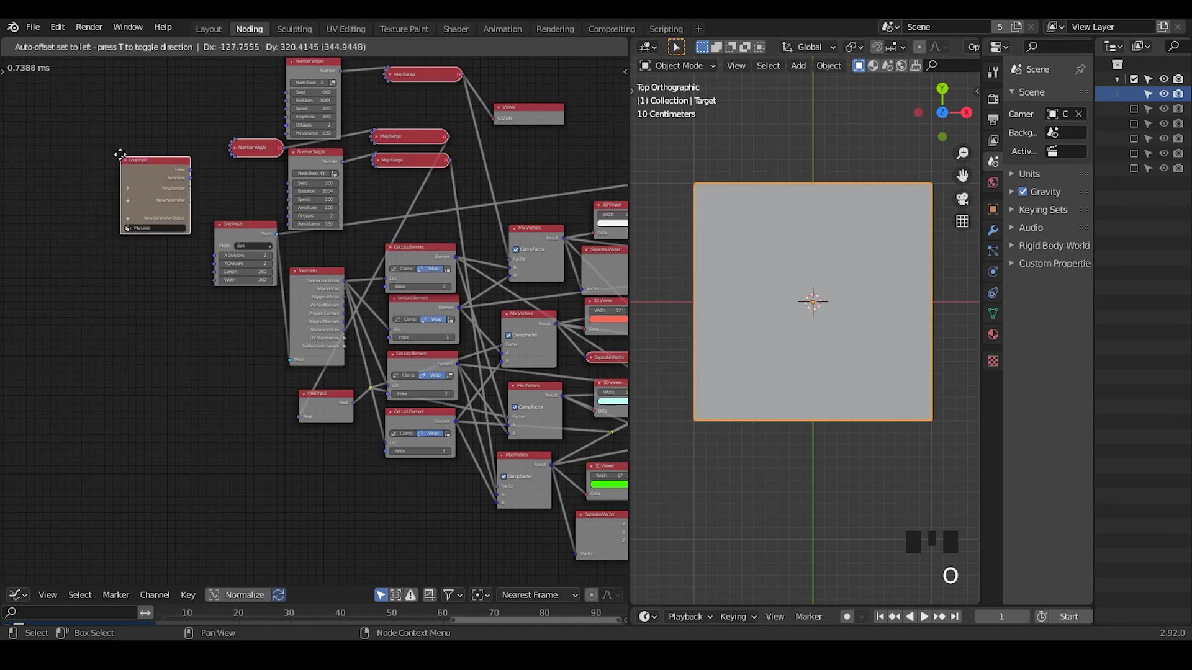
{"action": "left_click", "coordinate": [120, 155]}
{"action": "middle_click_drag", "start_coordinate": [234, 239], "coordinate": [213, 160]}
{"action": "left_click_drag", "start_coordinate": [213, 159], "coordinate": [224, 389]}
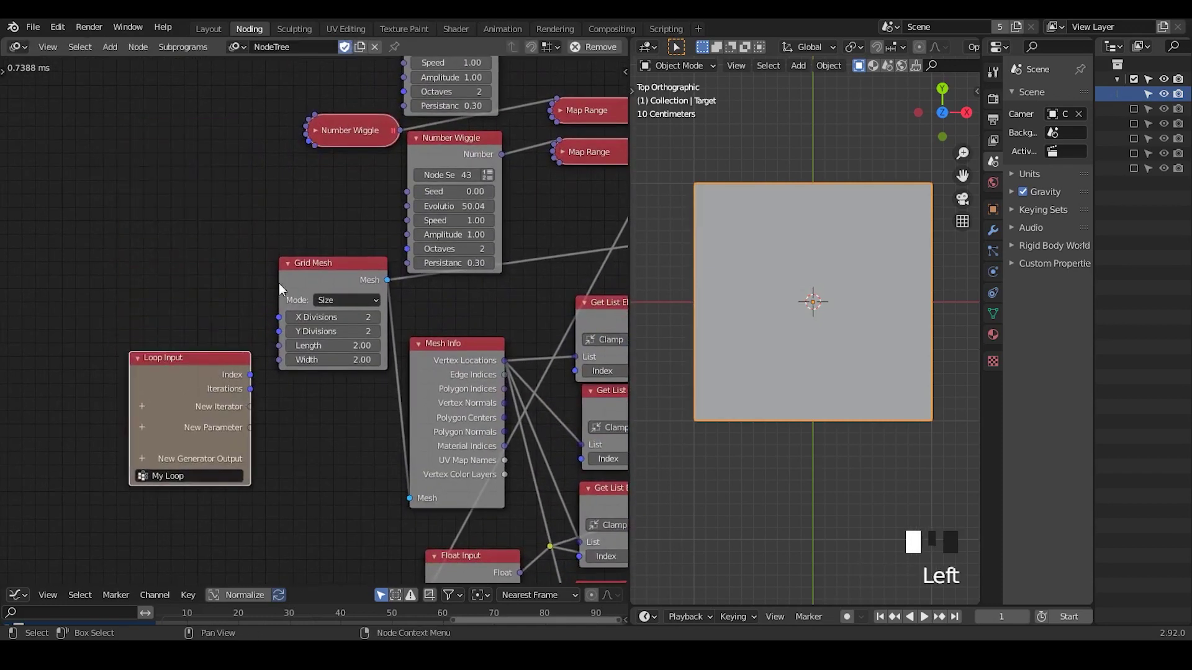
Move Grid Mesh left above the Loop Input and add a reroute on its outgoing Mesh links
{"action": "middle_click_drag", "start_coordinate": [302, 287], "coordinate": [315, 192]}
{"action": "left_click_drag", "start_coordinate": [315, 192], "coordinate": [209, 196]}
{"action": "right_click_drag", "start_coordinate": [362, 150], "coordinate": [321, 289], "text": "shift"}
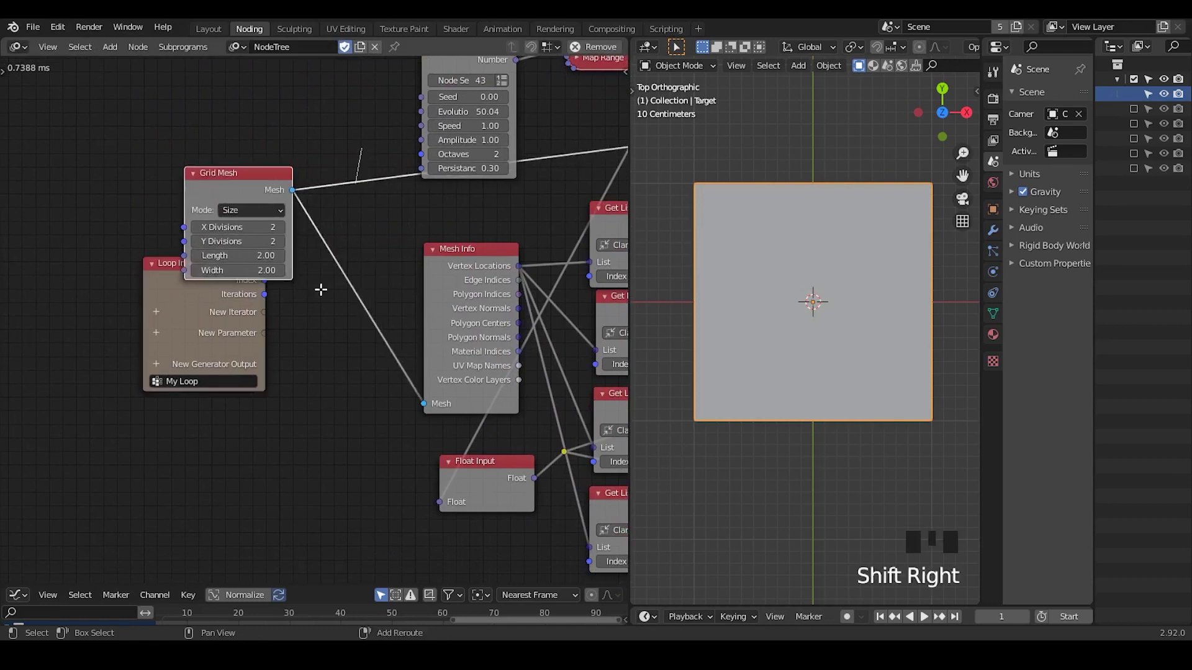
{"action": "right_click_drag", "start_coordinate": [326, 238], "coordinate": [367, 232], "text": "shift"}
{"action": "key", "text": "g"}
Add a Mesh parameter to the Loop Input node
{"action": "left_click", "coordinate": [155, 334]}
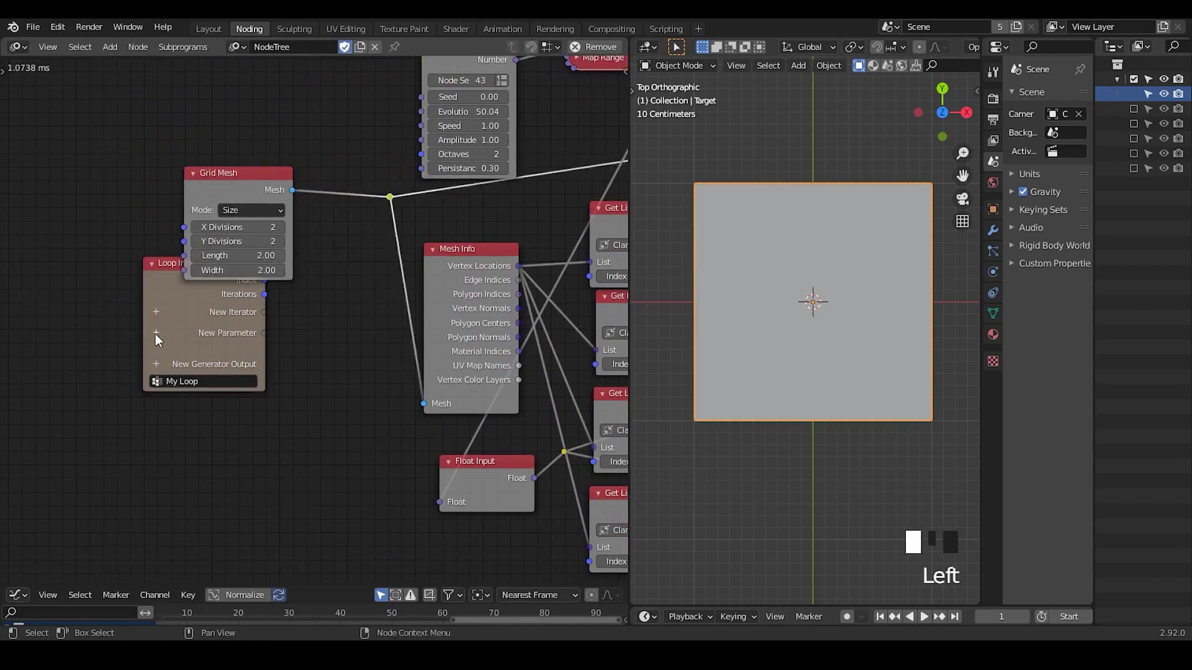
{"action": "type", "text": "mesh"}
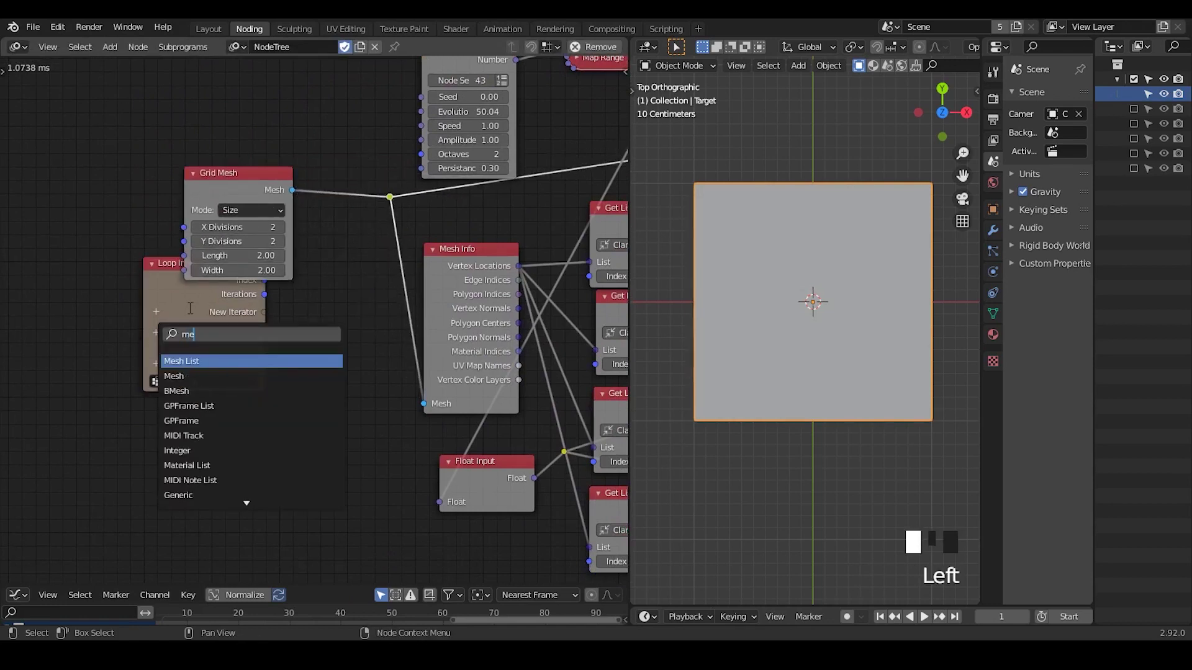
{"action": "left_click", "coordinate": [329, 301]}
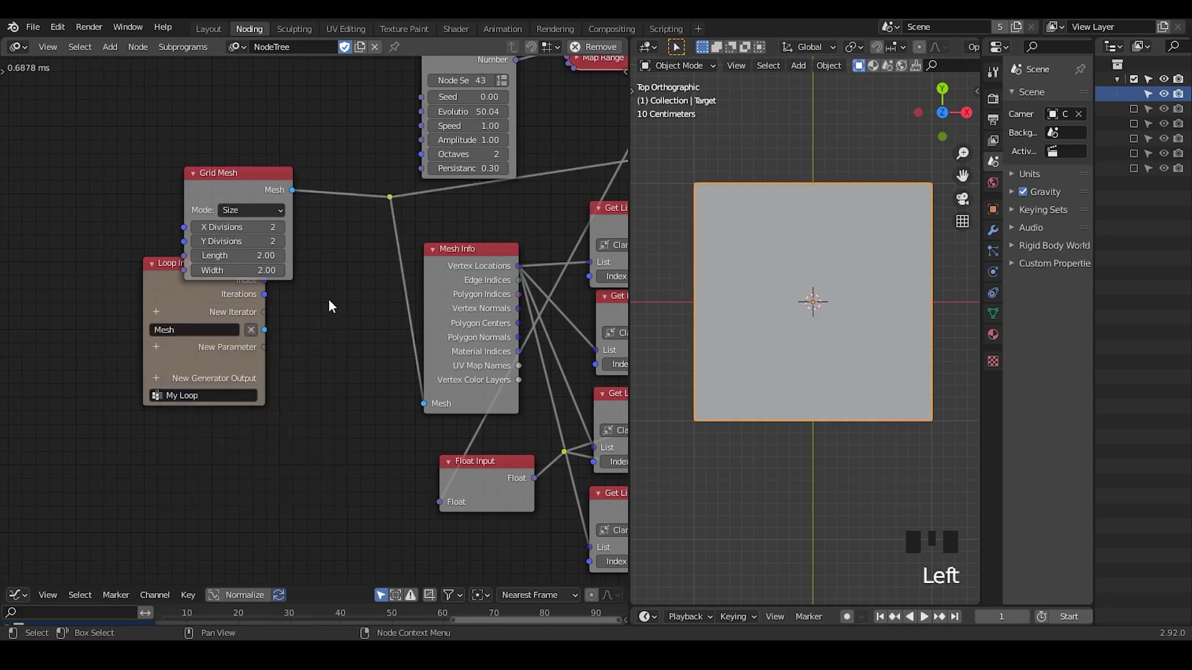
Add a Mesh List generator output to the Loop Input node and place its output node beside it
{"action": "left_click_drag", "start_coordinate": [265, 330], "coordinate": [365, 227]}
{"action": "left_click_drag", "start_coordinate": [389, 208], "coordinate": [383, 217]}
{"action": "left_click", "coordinate": [165, 376]}
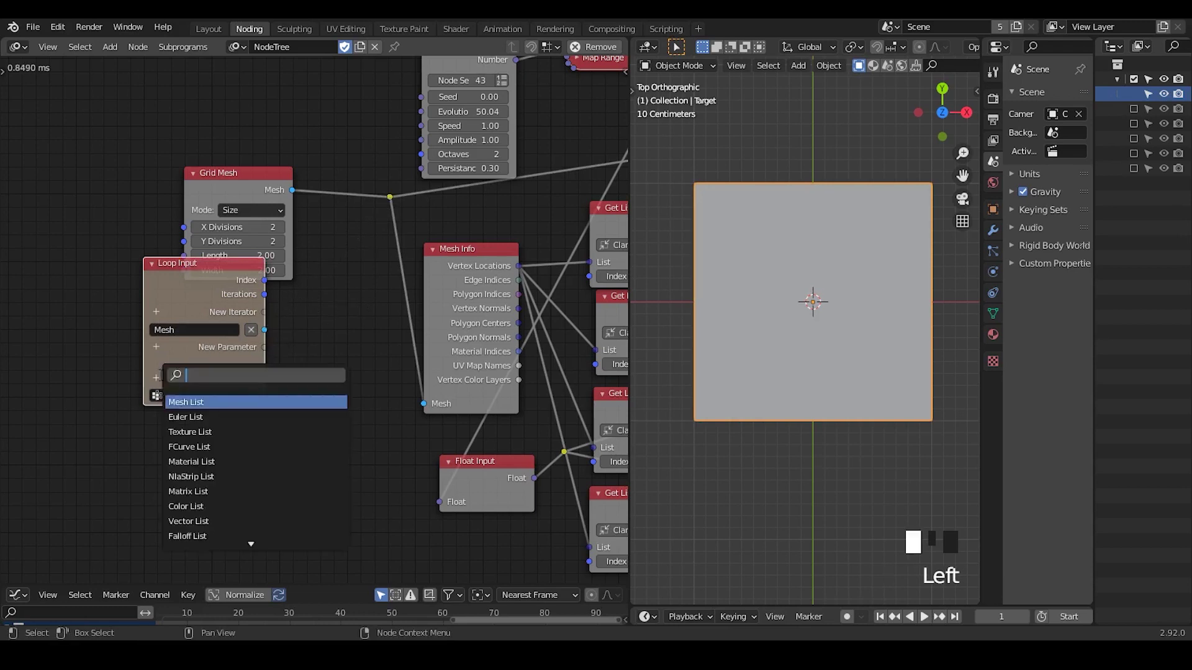
{"action": "type", "text": "mesh"}
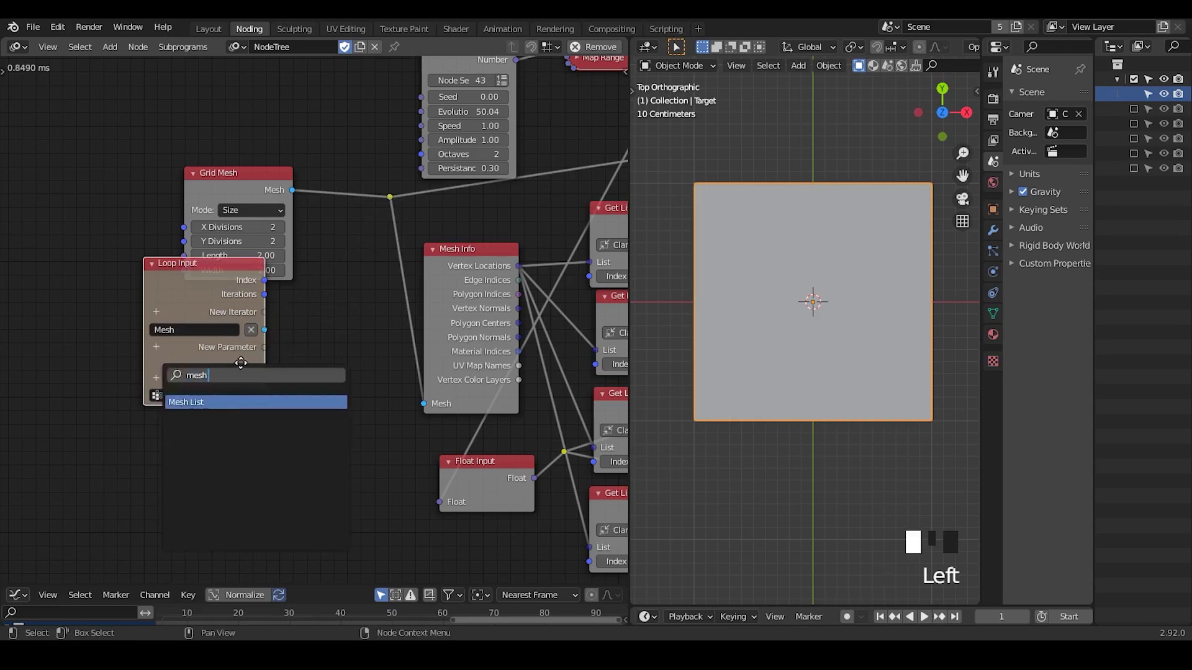
{"action": "key", "text": "Return"}
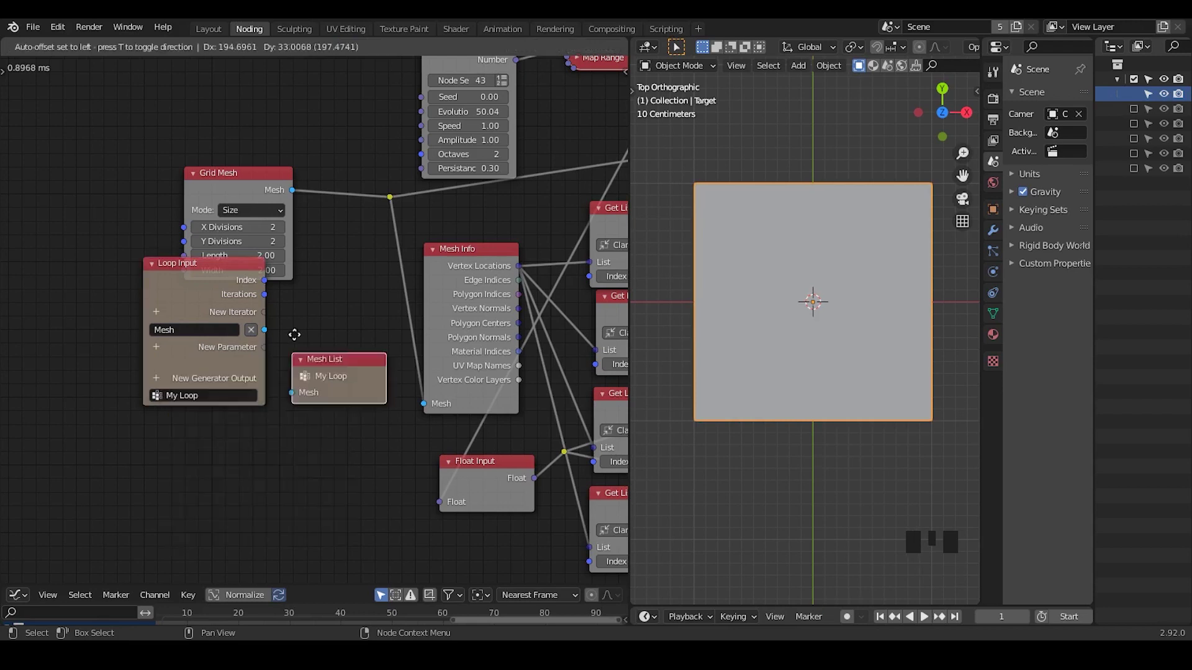
{"action": "left_click", "coordinate": [286, 420]}
Move the Mesh List generator output node to the end of the tree, near Join Mesh List
{"action": "middle_click_drag", "start_coordinate": [395, 466], "coordinate": [160, 396]}
{"action": "key", "text": "g"}
{"action": "left_click", "coordinate": [18, 345]}
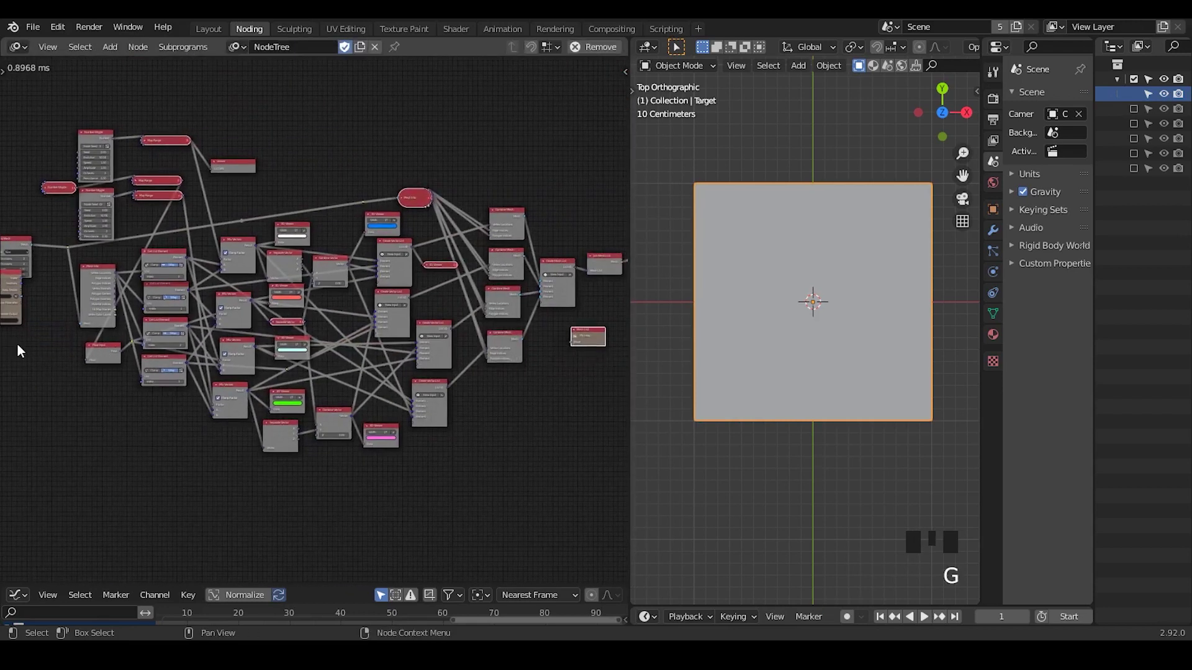
{"action": "middle_click_drag", "start_coordinate": [486, 289], "coordinate": [303, 218]}
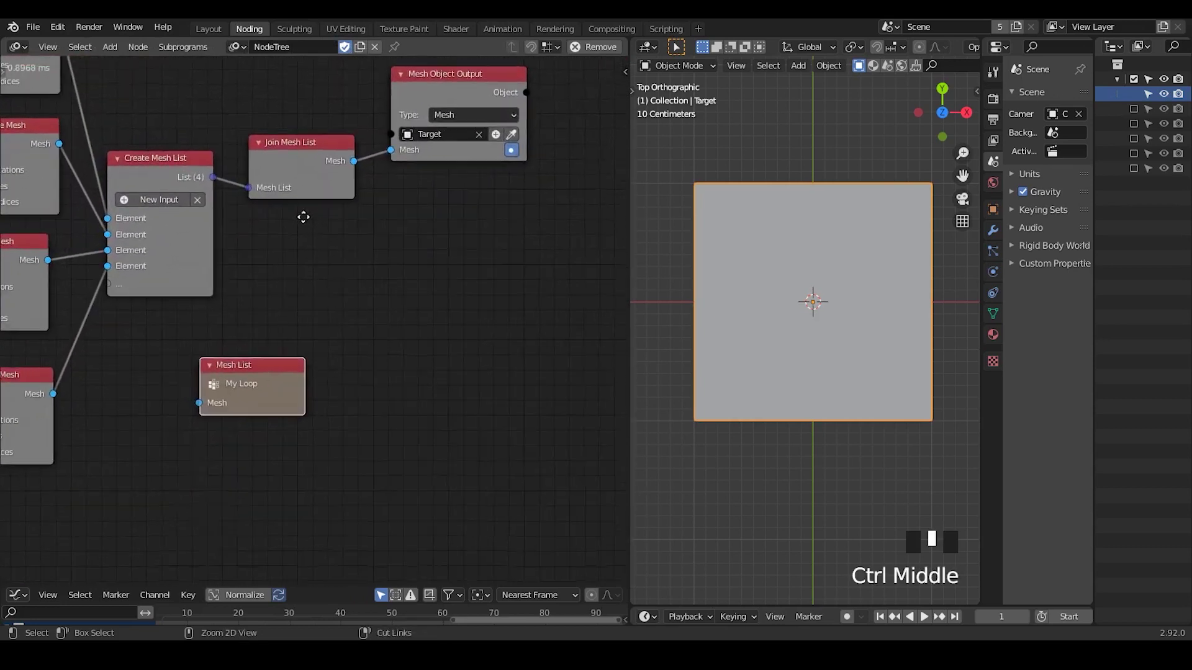
{"action": "key", "text": "g"}
{"action": "left_click", "coordinate": [494, 130]}
Connect the Mesh output of Join Mesh List to the My Loop generator output node
{"action": "left_click_drag", "start_coordinate": [353, 160], "coordinate": [407, 230]}
{"action": "middle_click_drag", "start_coordinate": [412, 166], "coordinate": [425, 256]}
{"action": "left_click_drag", "start_coordinate": [403, 239], "coordinate": [384, 248]}
Move the Mesh Object Output node out of the loop chain to the free area above the tree
{"action": "left_click_drag", "start_coordinate": [439, 189], "coordinate": [280, 134]}
{"action": "middle_click_drag", "start_coordinate": [274, 155], "coordinate": [486, 349], "text": "ctrl"}
{"action": "key", "text": "g"}
{"action": "left_click", "coordinate": [296, 225]}
Move Grid Mesh aside and add an Invoke Subprogram node for My Loop below the Loop Input
{"action": "middle_click_drag", "start_coordinate": [296, 225], "coordinate": [159, 208], "text": "ctrl"}
{"action": "left_click_drag", "start_coordinate": [158, 208], "coordinate": [105, 185]}
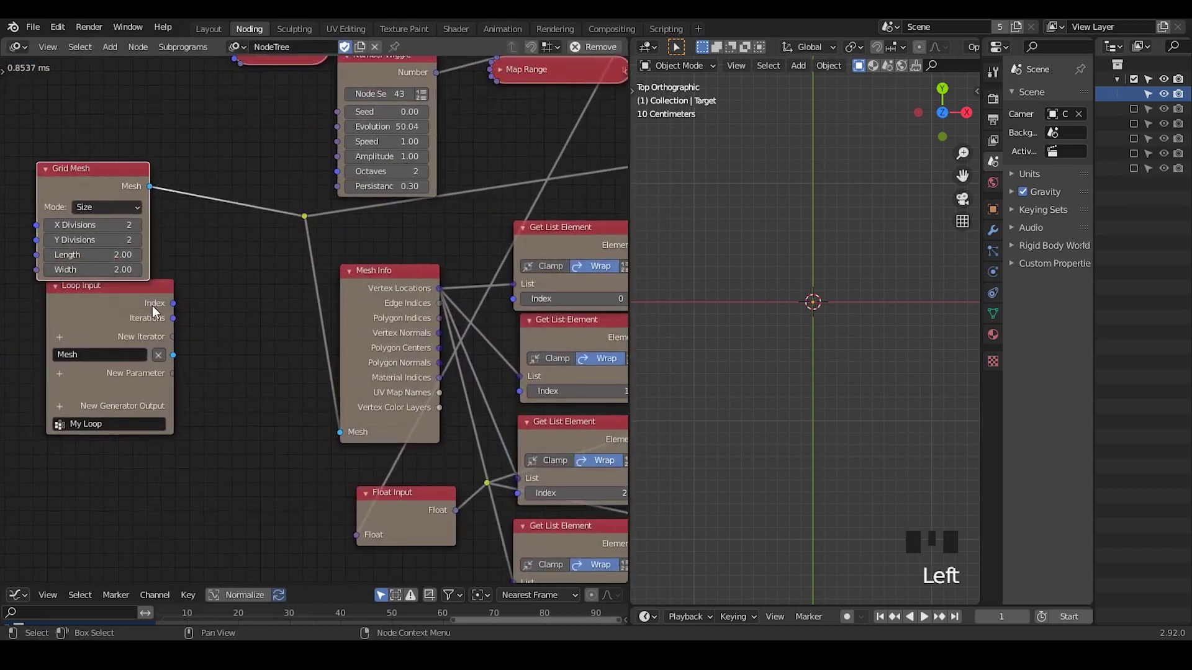
{"action": "key", "text": "w"}
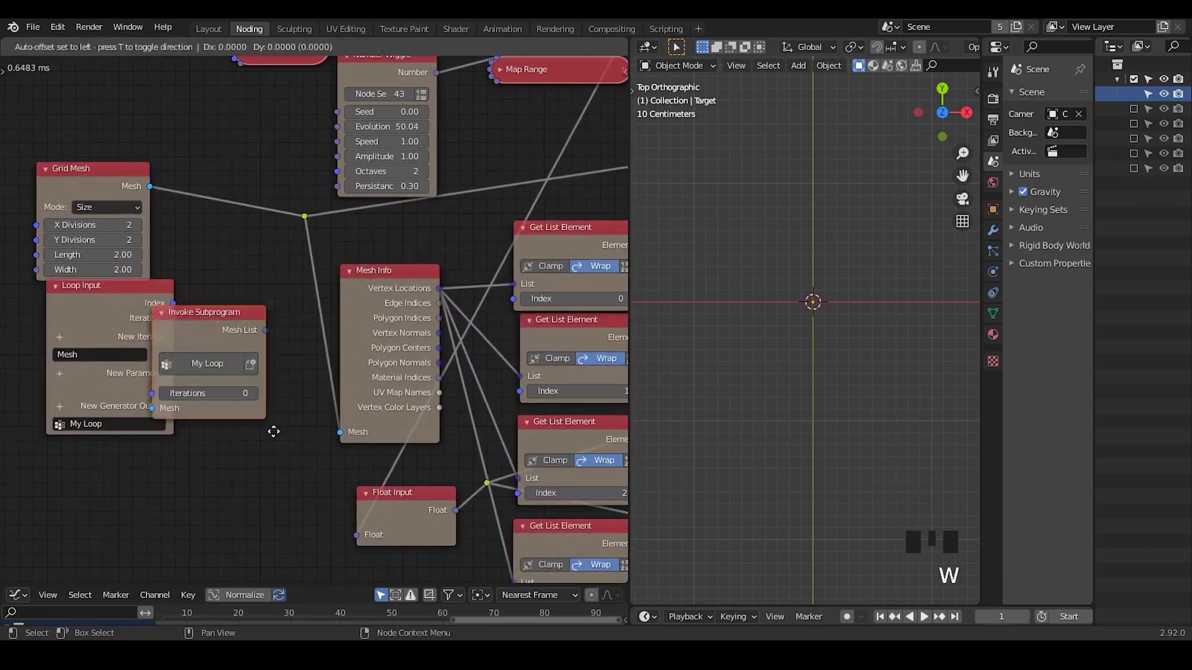
{"action": "left_click", "coordinate": [283, 441]}
{"action": "mouse_move", "coordinate": [282, 441]}
{"action": "middle_mouse_down"}
{"action": "mouse_move", "coordinate": [394, 383]}
{"action": "mouse_move", "coordinate": [389, 361]}
{"action": "middle_mouse_up"}
Cut the Grid Mesh link to the reroute and connect Grid Mesh to the Invoke Subprogram's Mesh input instead
{"action": "left_click_drag", "start_coordinate": [186, 88], "coordinate": [82, 178]}
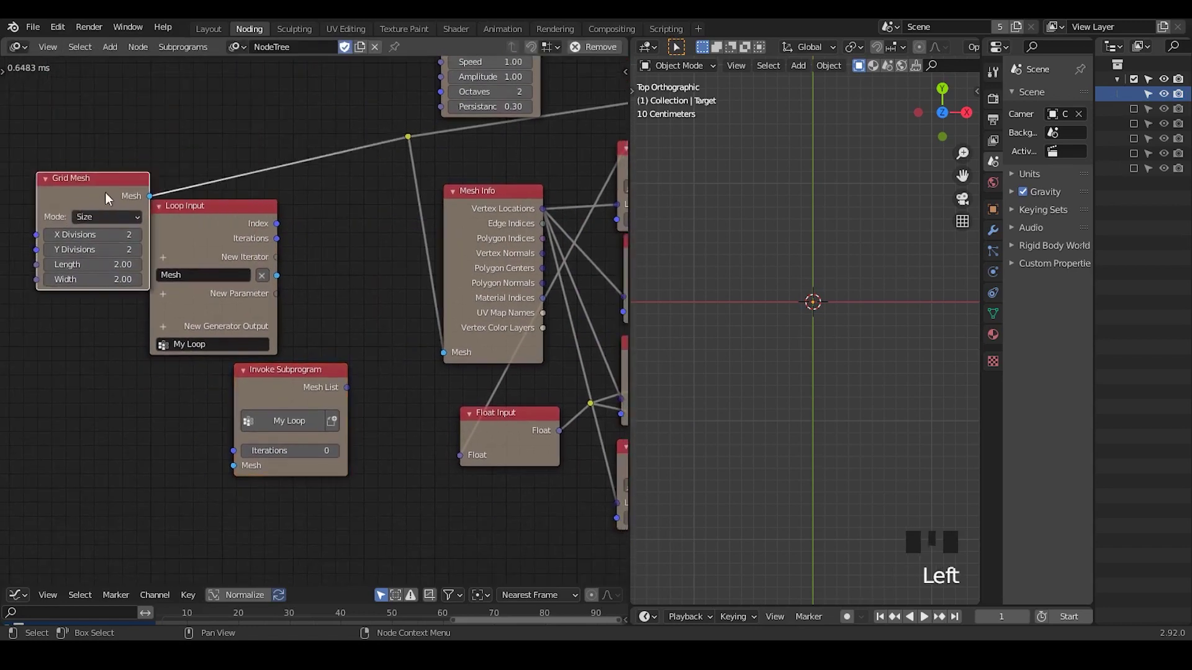
{"action": "right_click_drag", "start_coordinate": [252, 135], "coordinate": [303, 193], "text": "ctrl"}
{"action": "left_click_drag", "start_coordinate": [92, 191], "coordinate": [235, 467]}
{"action": "left_click_drag", "start_coordinate": [87, 390], "coordinate": [128, 426]}
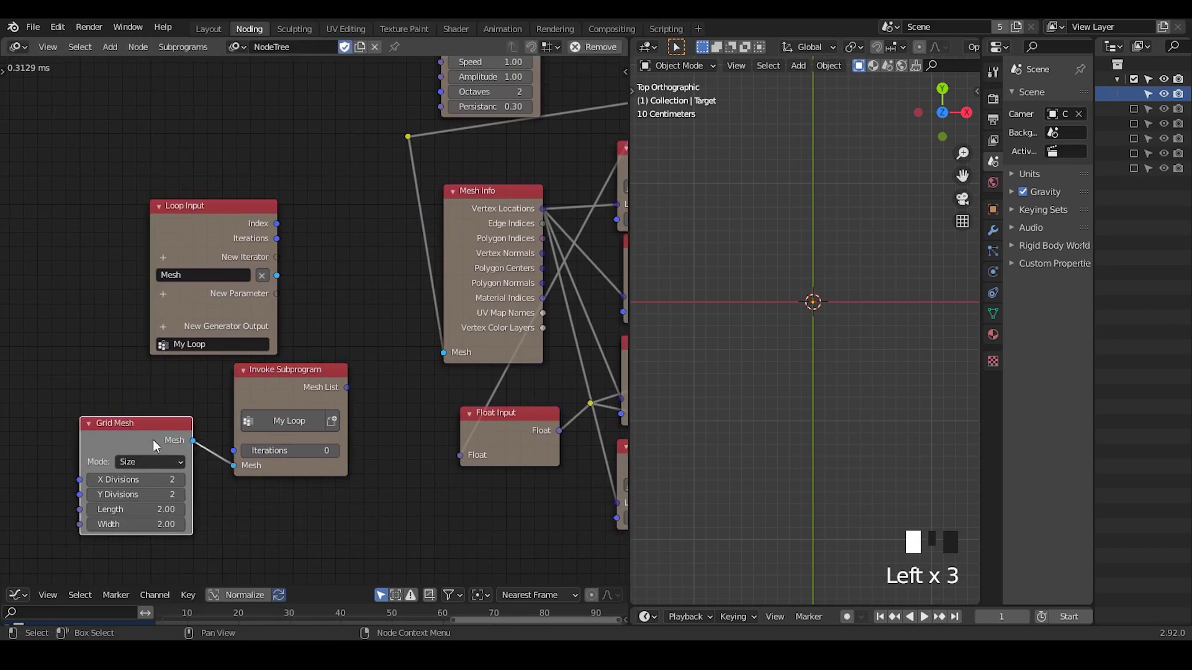
Set the Invoke Subprogram's Iterations to 1 and move it with Grid Mesh next to Mesh Object Output
{"action": "left_click", "coordinate": [336, 452]}
{"action": "left_click_drag", "start_coordinate": [384, 427], "coordinate": [149, 520]}
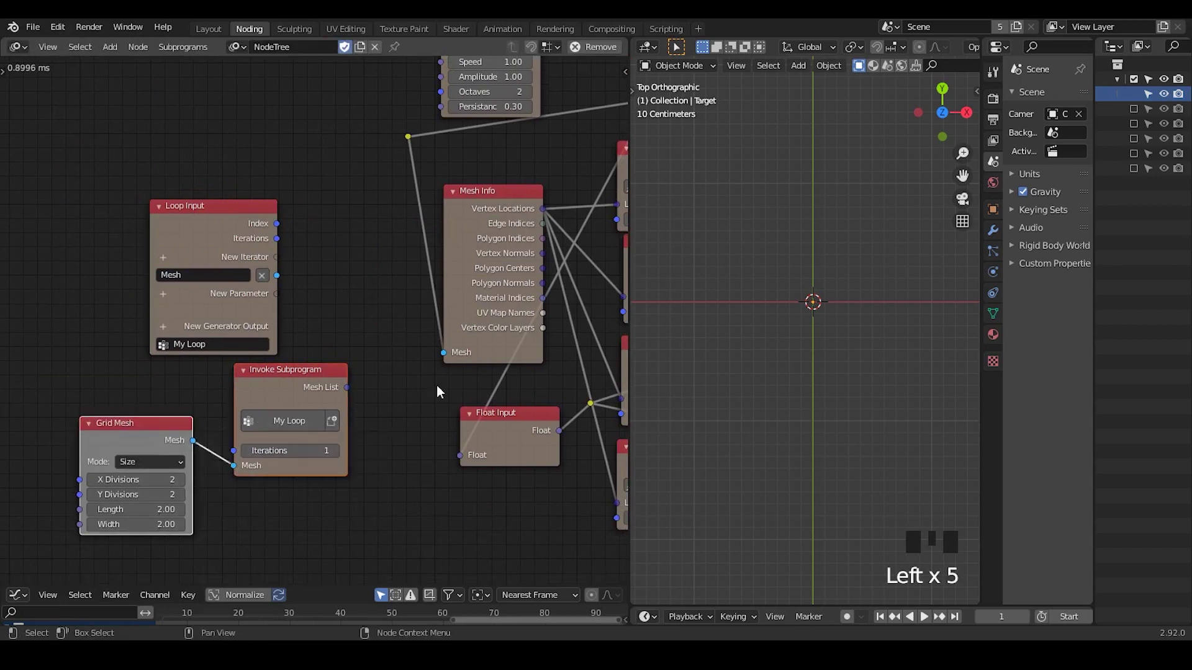
{"action": "middle_click_drag", "start_coordinate": [412, 329], "coordinate": [285, 458]}
{"action": "key", "text": "g"}
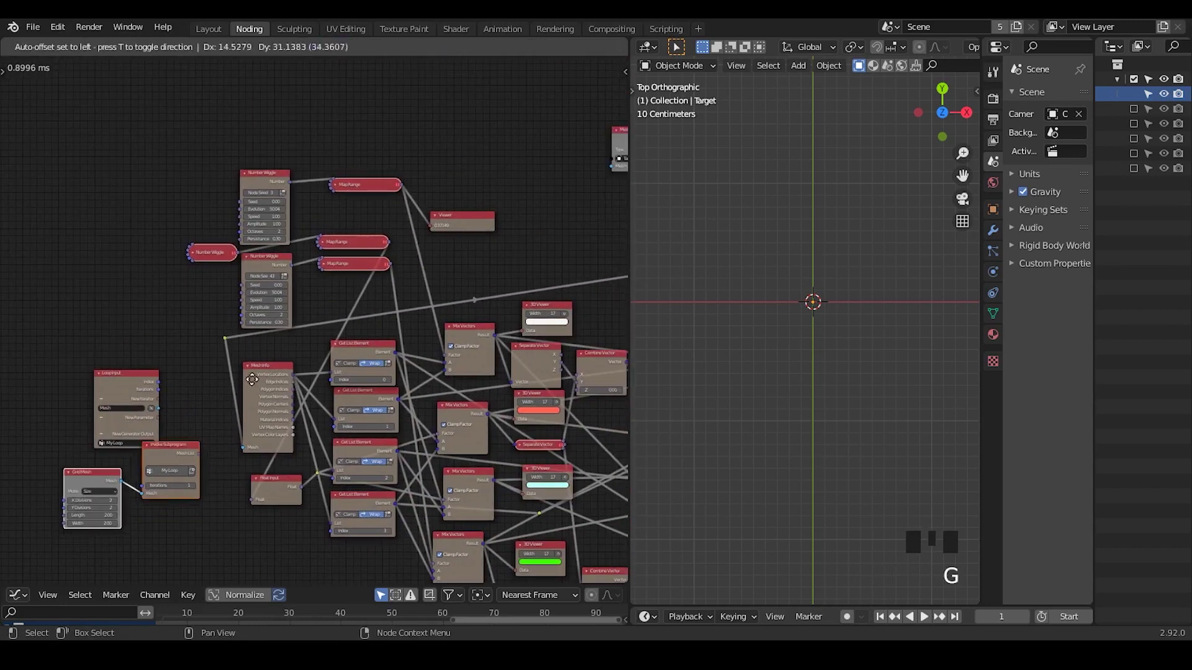
{"action": "left_click", "coordinate": [578, 99]}
Connect the Invoke Subprogram's Mesh List output to the Mesh input of Mesh Object Output, making room between them
{"action": "middle_click_drag", "start_coordinate": [570, 159], "coordinate": [410, 182]}
{"action": "left_click_drag", "start_coordinate": [409, 175], "coordinate": [371, 202]}
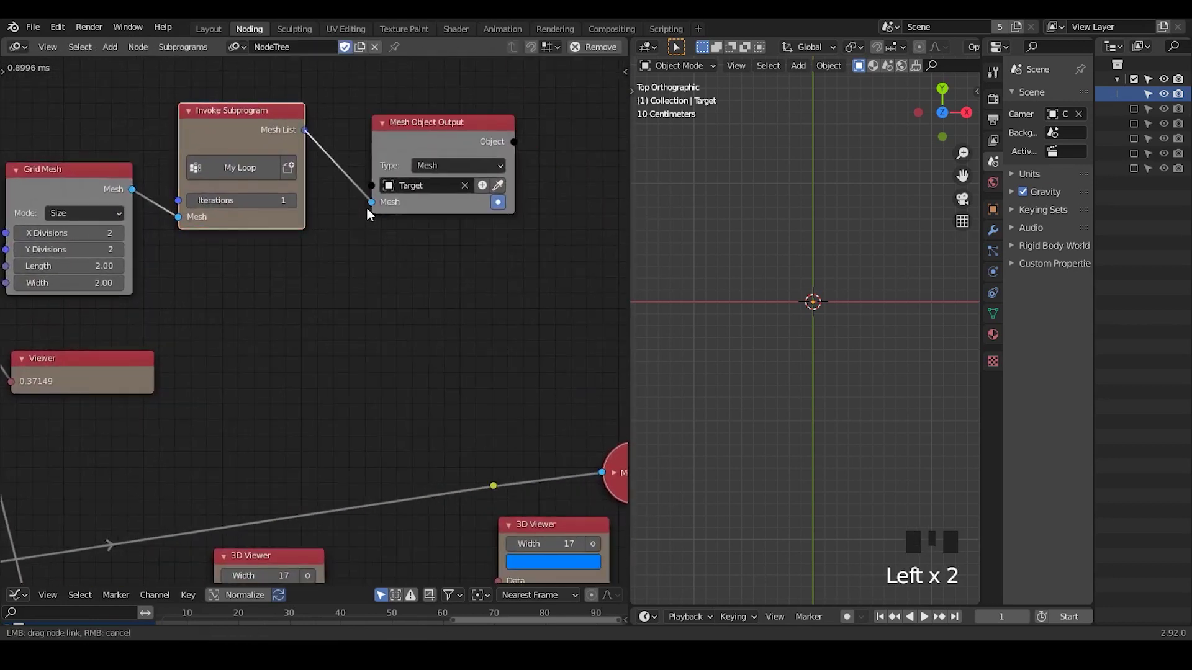
{"action": "left_click_drag", "start_coordinate": [497, 135], "coordinate": [601, 131]}
{"action": "left_click_drag", "start_coordinate": [302, 125], "coordinate": [365, 181]}
{"action": "left_click", "coordinate": [353, 154]}
Connect the Loop Input's Mesh parameter to the reroute before Mesh Info and move Loop Input closer to it
{"action": "middle_click_drag", "start_coordinate": [5, 435], "coordinate": [471, 199]}
{"action": "middle_click_drag", "start_coordinate": [71, 411], "coordinate": [327, 280]}
{"action": "left_click_drag", "start_coordinate": [135, 415], "coordinate": [282, 260]}
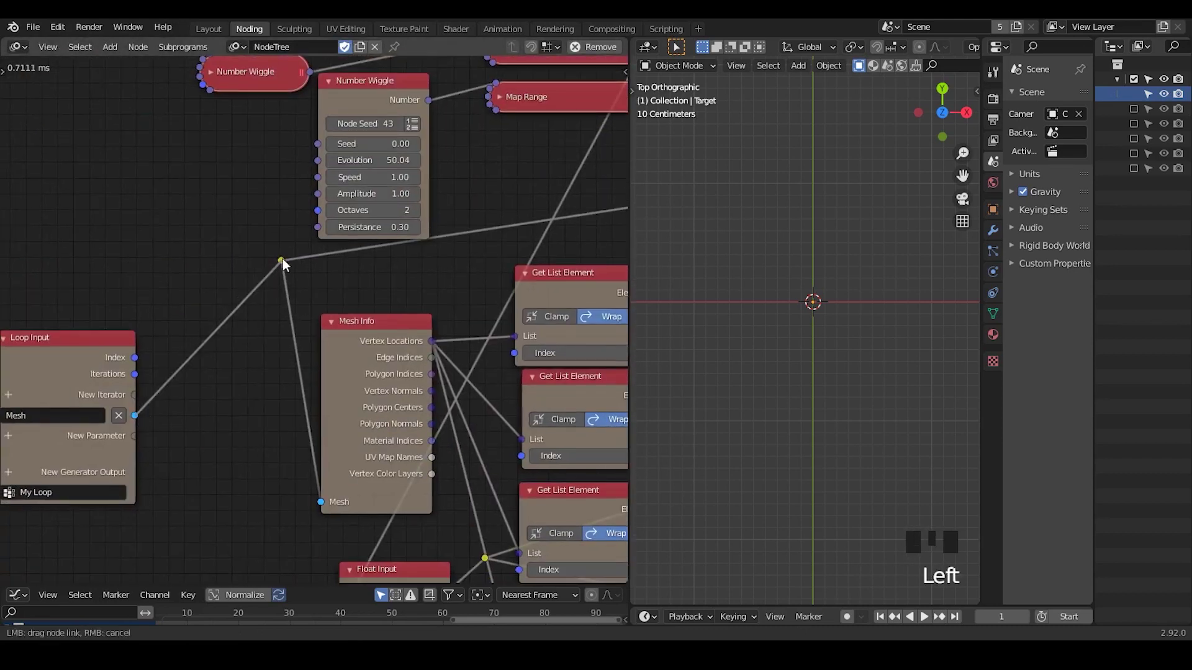
{"action": "left_click_drag", "start_coordinate": [81, 352], "coordinate": [152, 299]}
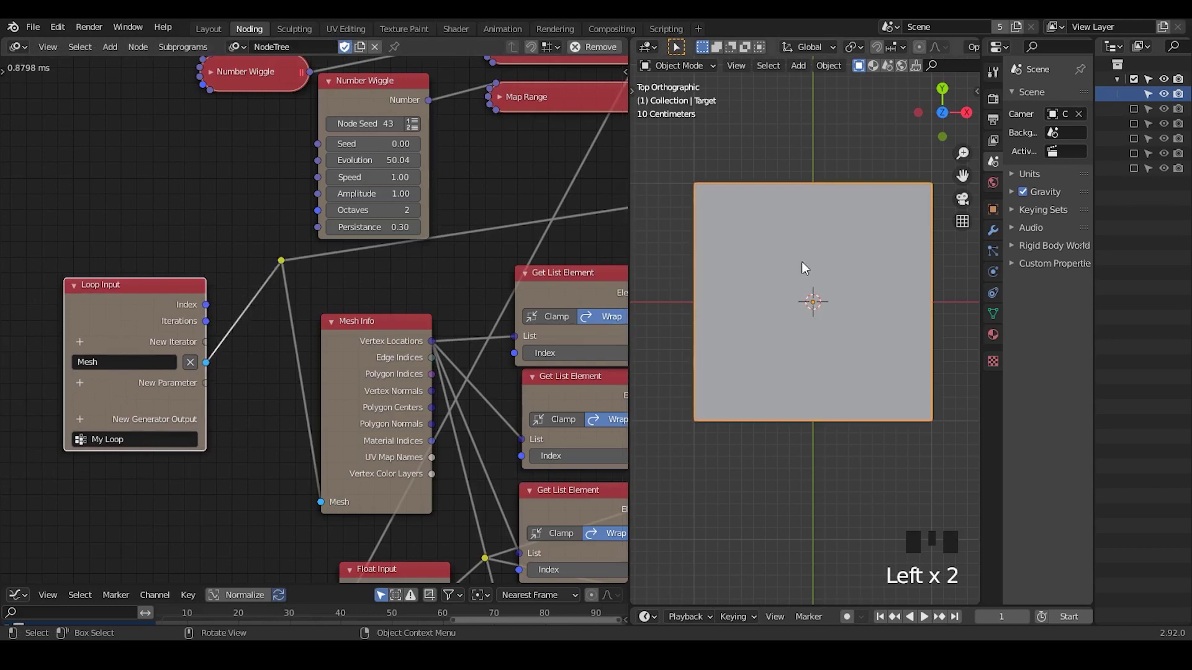
Examine how the Target plane is subdivided by switching between Object Mode and Edit Mode
{"action": "key", "text": "Tab"}
{"action": "key", "text": "Tab"}
{"action": "key", "text": "Tab"}
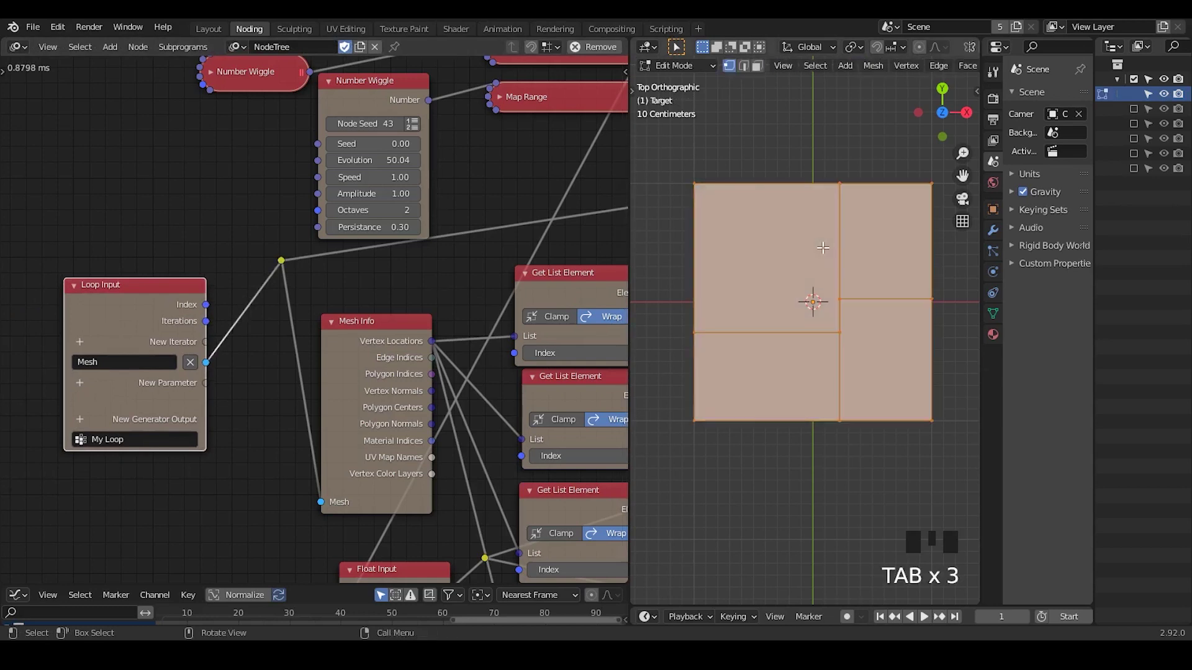
{"action": "key", "text": "Tab"}
{"action": "key", "text": "Tab"}
{"action": "key", "text": "Tab"}
{"action": "key", "text": "Tab"}
{"action": "left_click", "coordinate": [81, 383]}
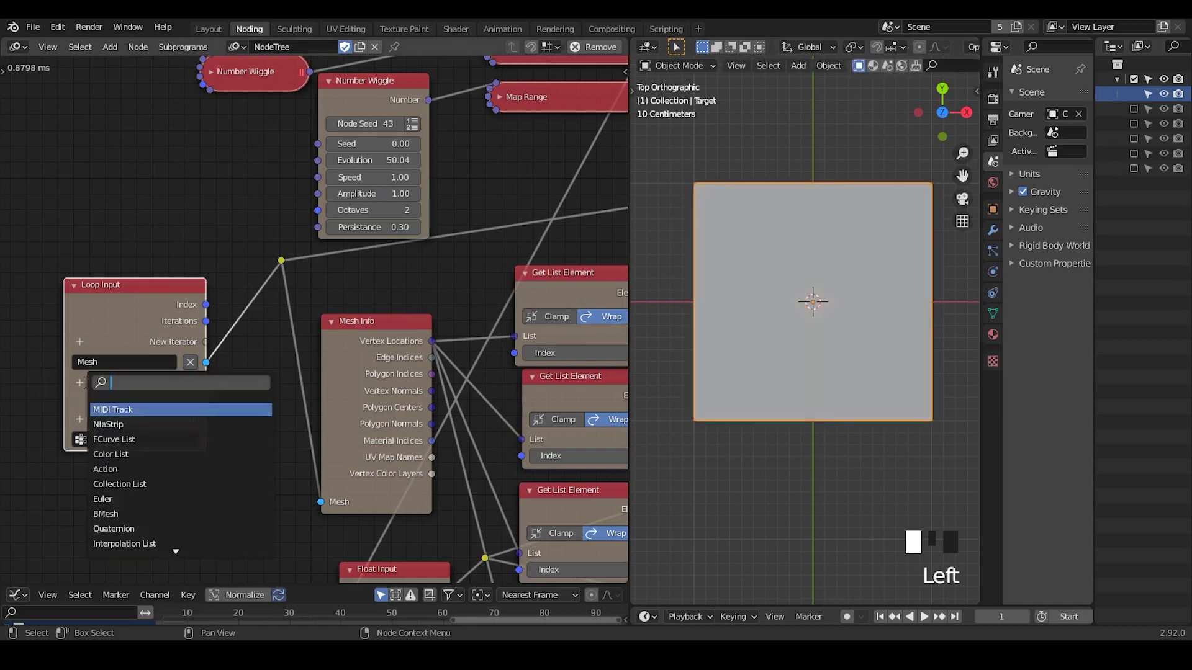
{"action": "type", "text": "mesh"}
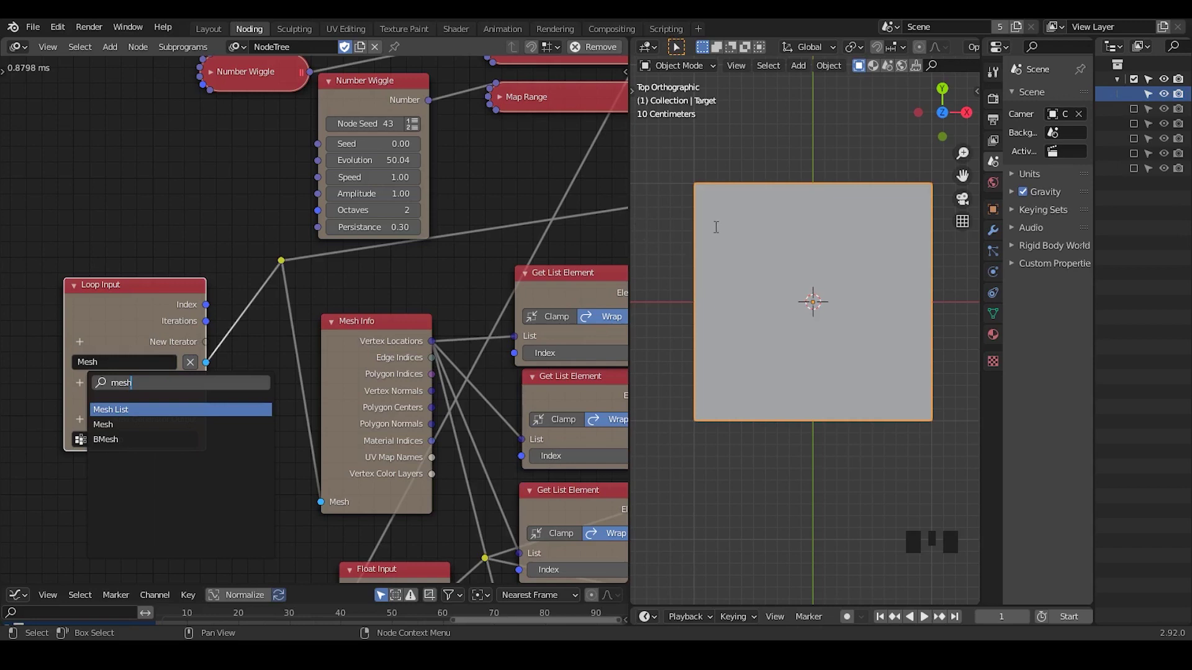
{"action": "left_click", "coordinate": [712, 188]}
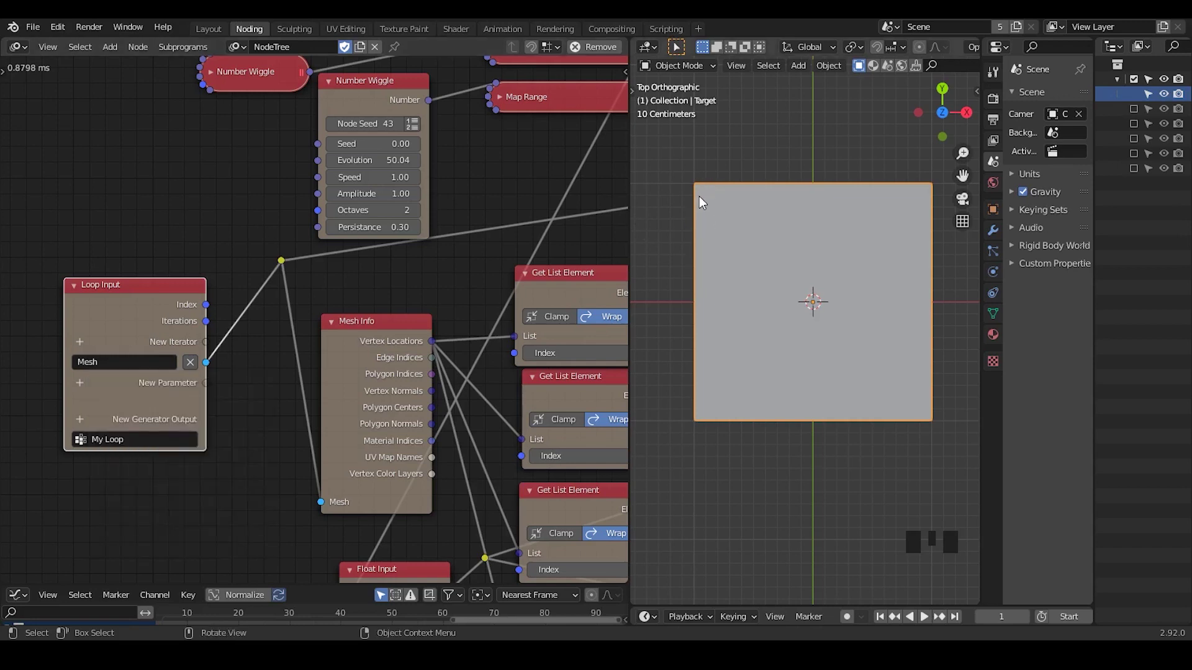
Recheck the Target plane's faces in Edit Mode and look over the wiggle, Map Range and Loop Input nodes
{"action": "key", "text": "Tab"}
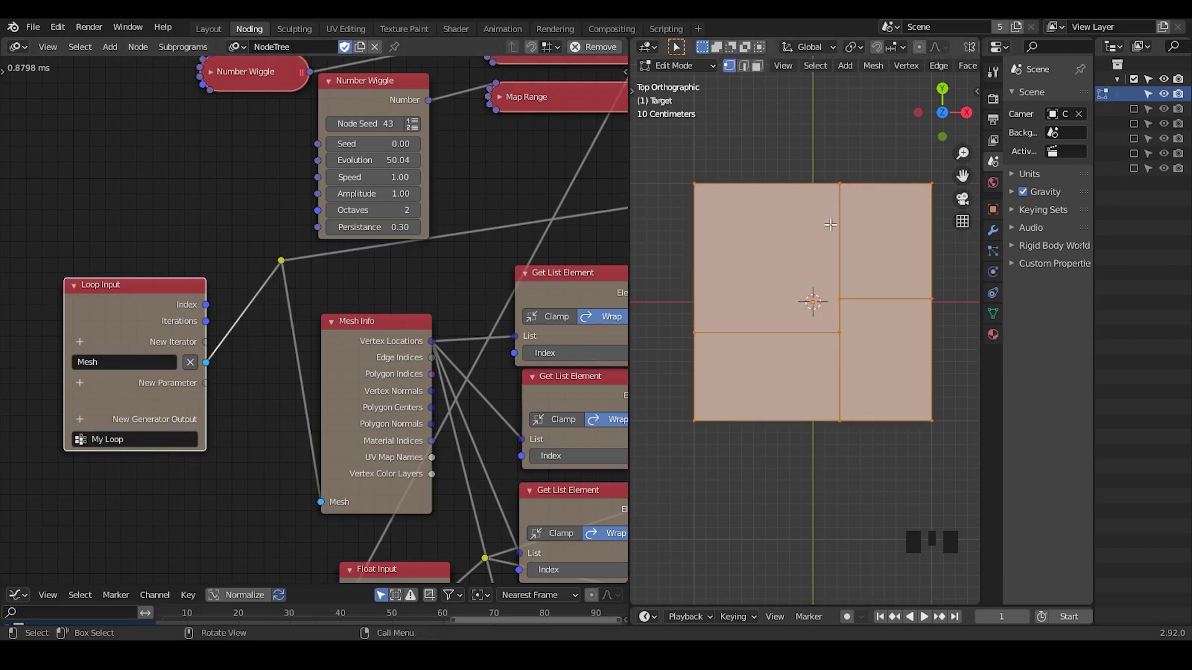
{"action": "key", "text": "Tab"}
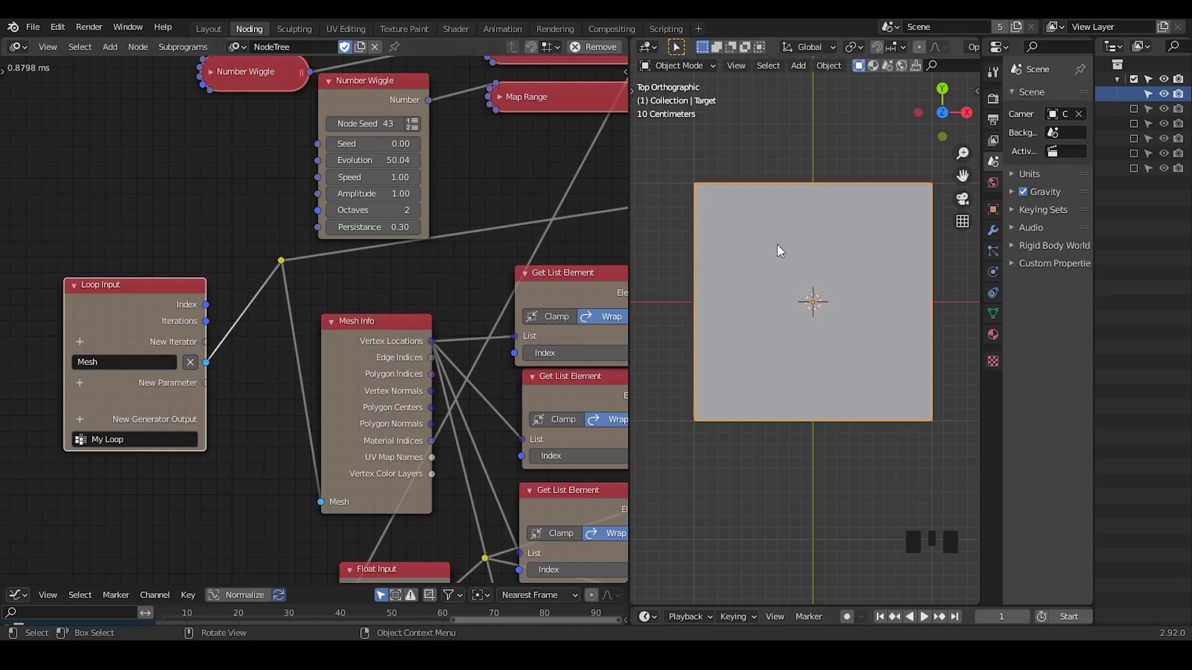
{"action": "key", "text": "Tab"}
{"action": "key", "text": "Tab"}
{"action": "middle_click_drag", "start_coordinate": [553, 198], "coordinate": [219, 463]}
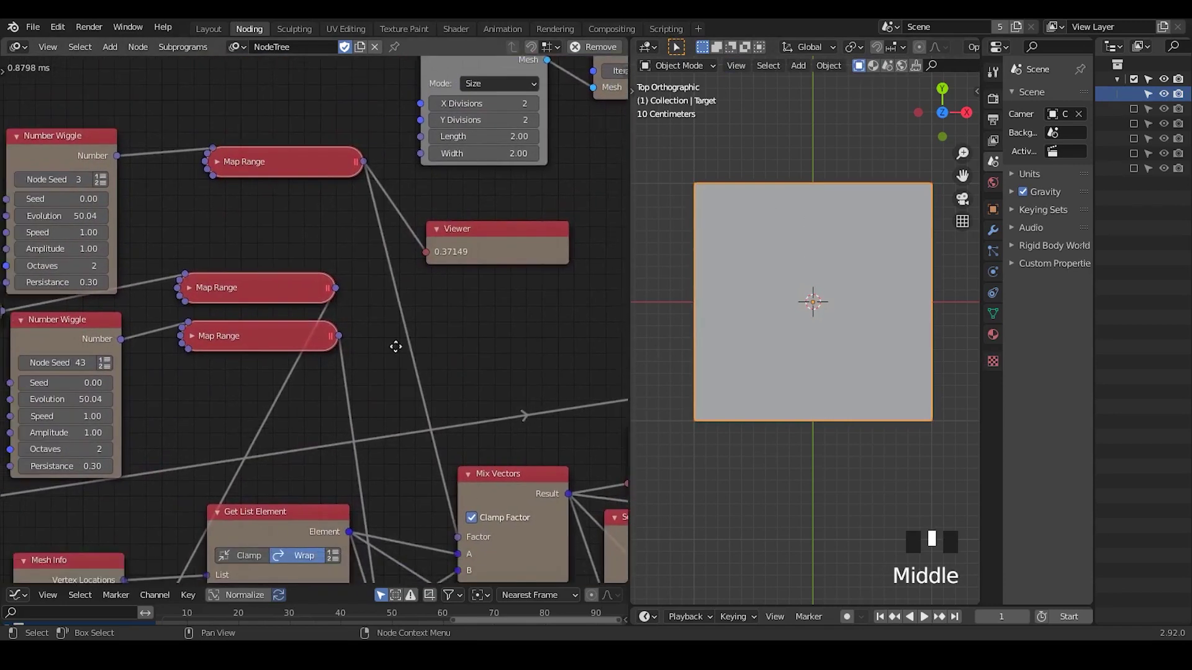
{"action": "middle_click_drag", "start_coordinate": [393, 345], "coordinate": [428, 192]}
{"action": "scroll", "coordinate": [279, 267], "scroll_direction": "up", "scroll_amount": 1}
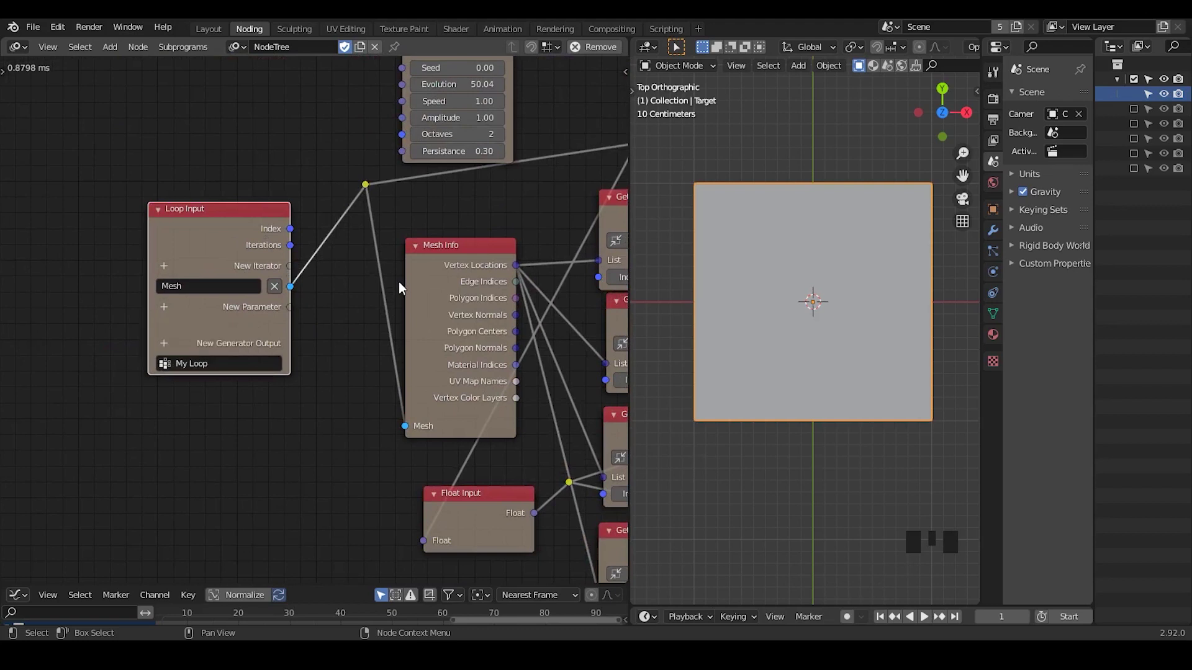
{"action": "scroll", "coordinate": [398, 281], "scroll_direction": "down", "scroll_amount": 1}
Add a Mesh List parameter to the Loop Input node
{"action": "left_click", "coordinate": [181, 308]}
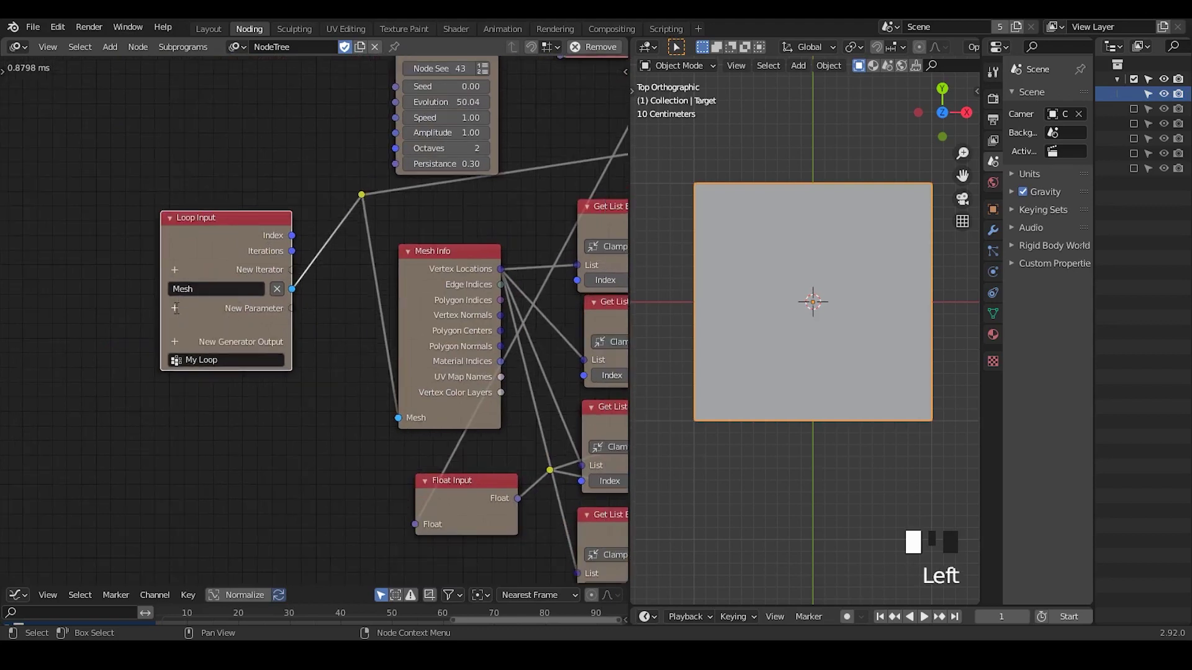
{"action": "left_click_drag", "start_coordinate": [248, 237], "coordinate": [171, 221]}
{"action": "scroll", "coordinate": [108, 304], "scroll_direction": "up", "scroll_amount": 1}
{"action": "left_click", "coordinate": [90, 289]}
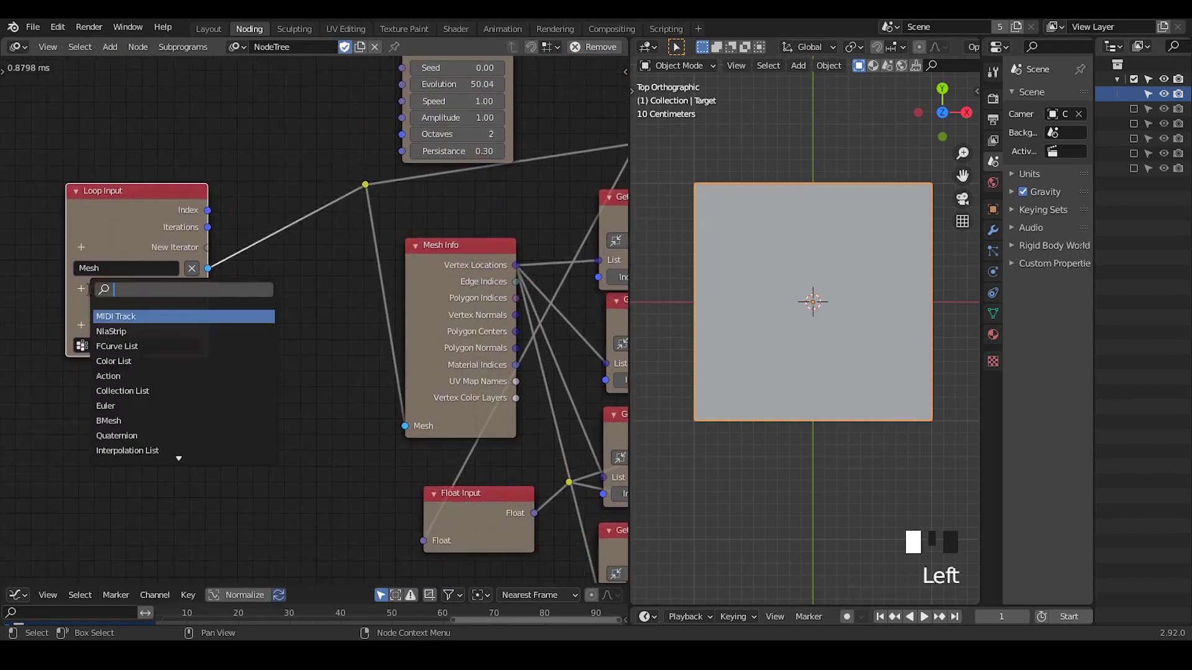
{"action": "type", "text": "mesh"}
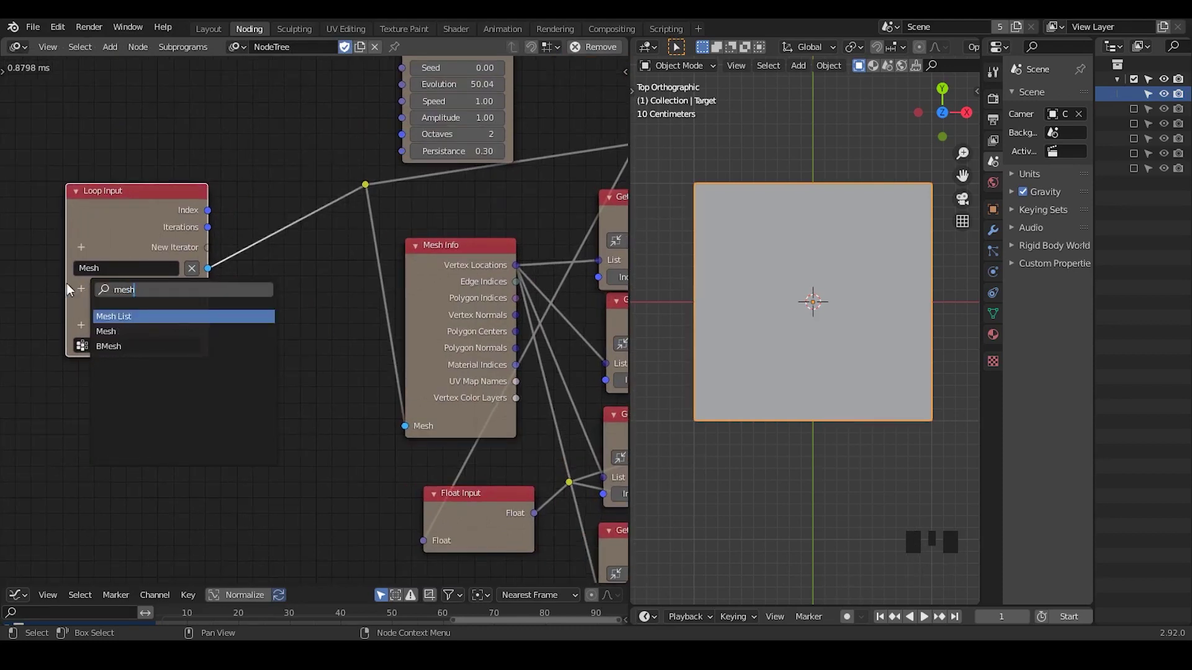
{"action": "key", "text": "Return"}
Examine the parameter and generator sockets in the Loop Input's advanced node settings
{"action": "left_click", "coordinate": [168, 222]}
{"action": "key", "text": "u"}
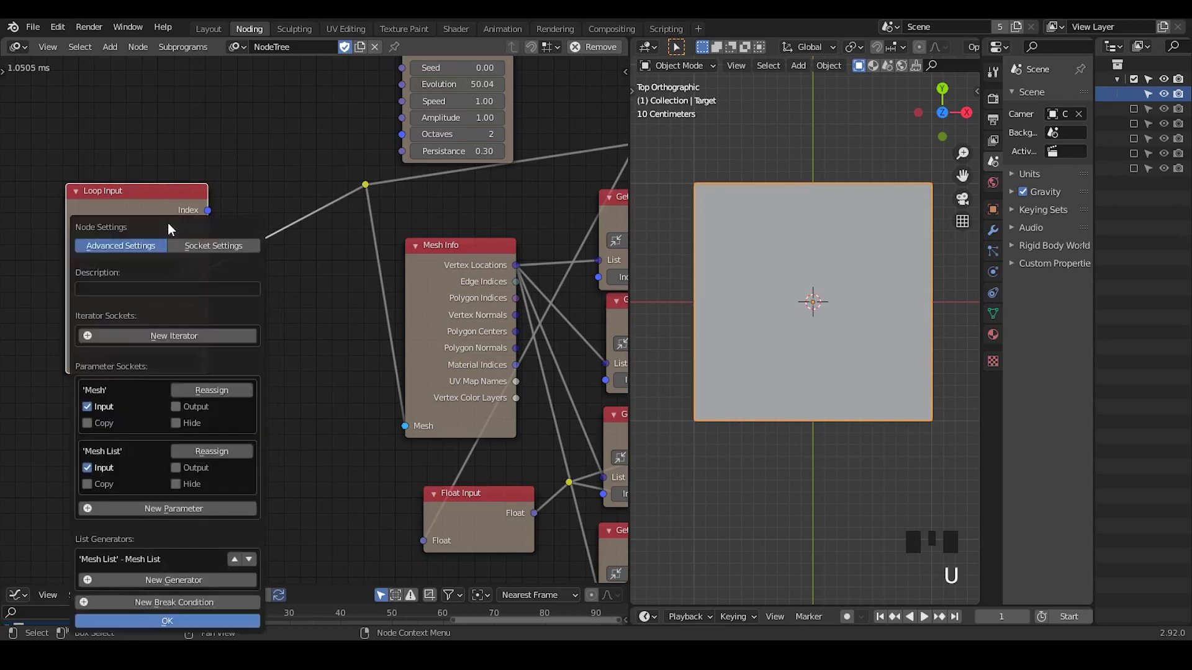
{"action": "left_click_drag", "start_coordinate": [177, 229], "coordinate": [370, 152]}
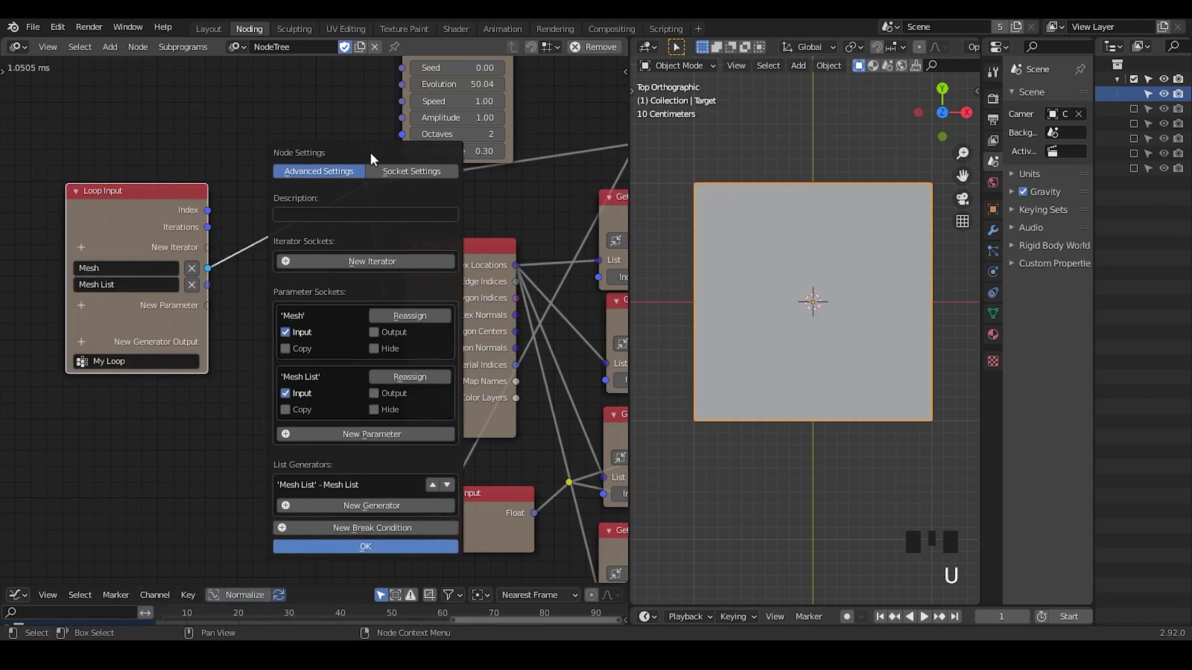
{"action": "left_click", "coordinate": [378, 546]}
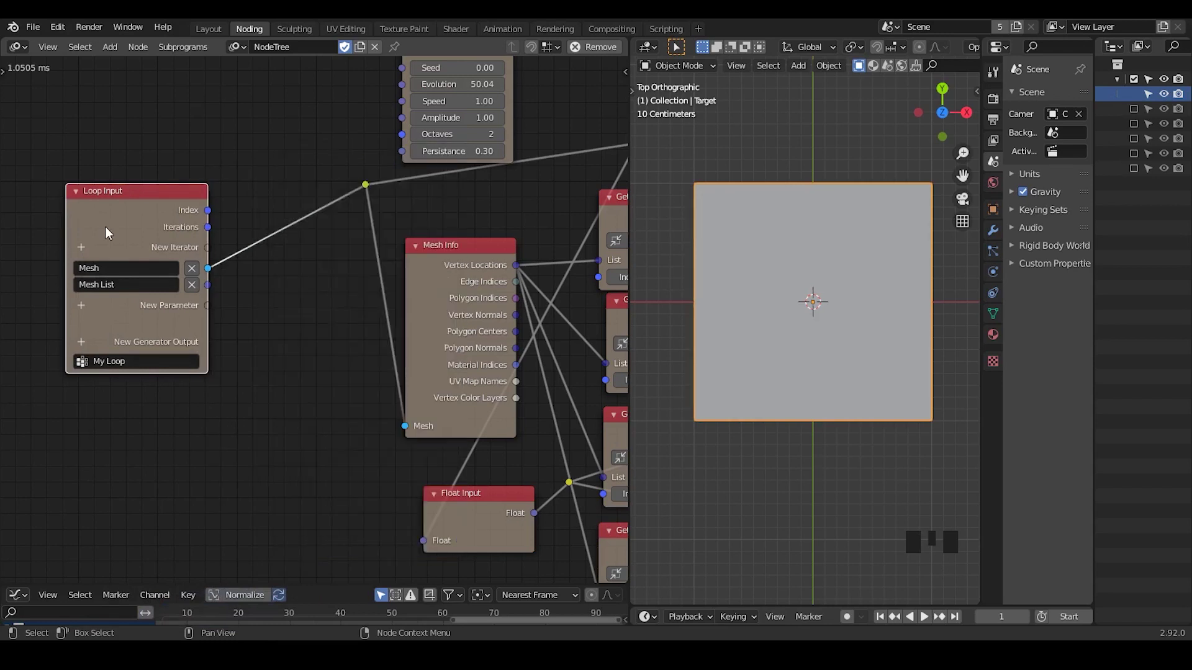
Remove the Mesh List parameter from the Loop Input node
{"action": "left_click", "coordinate": [197, 284]}
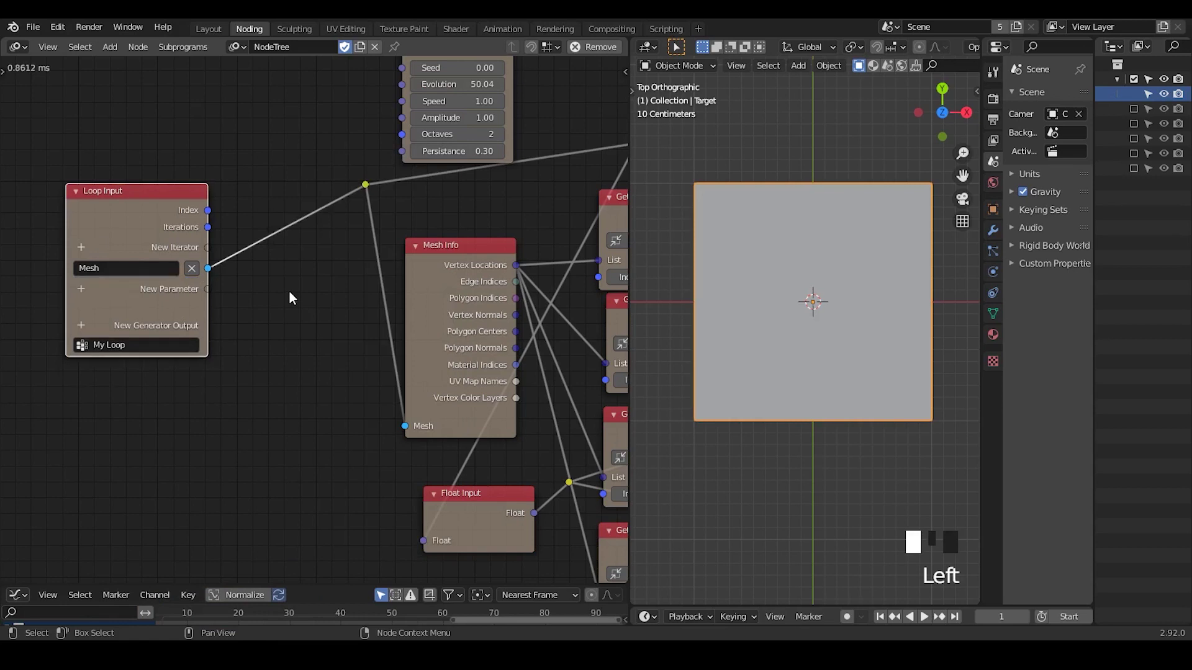
{"action": "left_click", "coordinate": [130, 219]}
{"action": "scroll", "coordinate": [352, 307], "scroll_direction": "up", "scroll_amount": 1}
{"action": "middle_click_drag", "start_coordinate": [352, 308], "coordinate": [116, 301]}
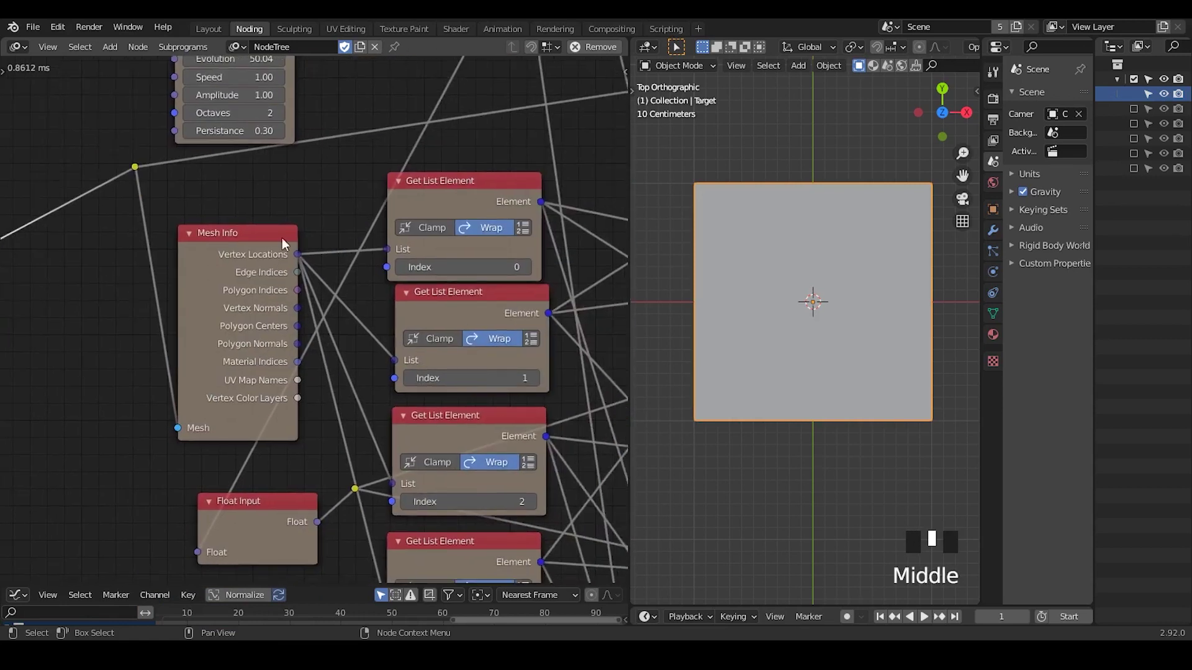
Move the Loop Input node closer to Mesh Info
{"action": "middle_click_drag", "start_coordinate": [285, 243], "coordinate": [306, 350], "text": "ctrl"}
{"action": "middle_click_drag", "start_coordinate": [415, 307], "coordinate": [282, 212]}
{"action": "left_click_drag", "start_coordinate": [197, 201], "coordinate": [240, 226]}
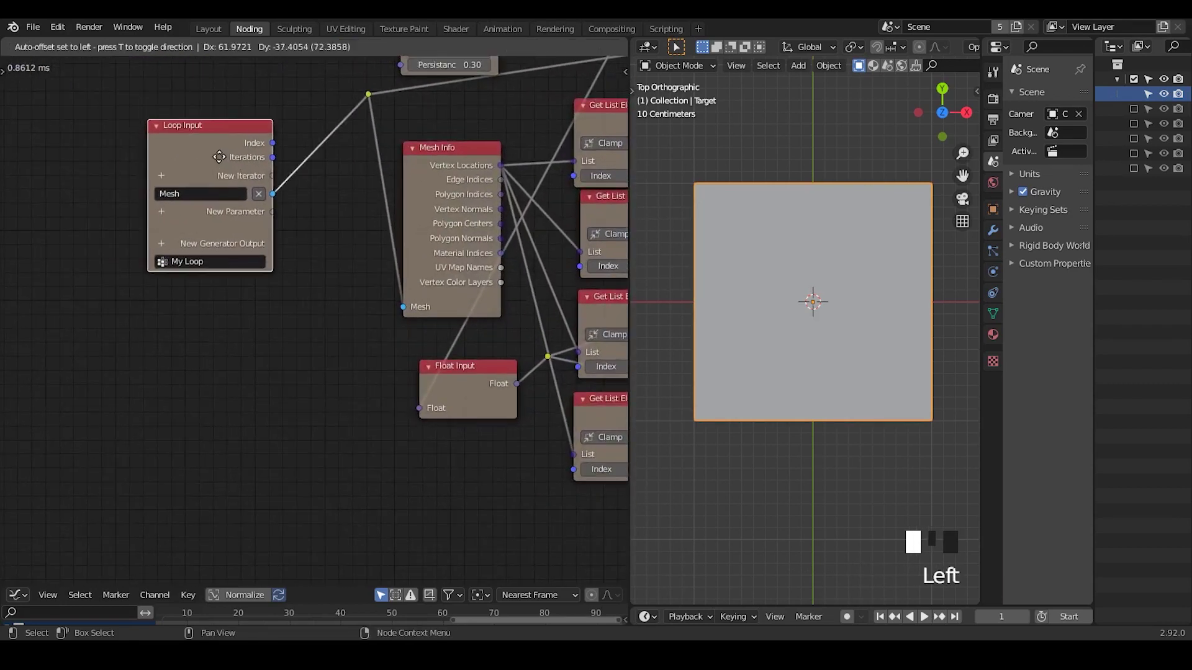
{"action": "middle_click_drag", "start_coordinate": [287, 204], "coordinate": [288, 266]}
{"action": "middle_click_drag", "start_coordinate": [296, 292], "coordinate": [305, 264], "text": "ctrl"}
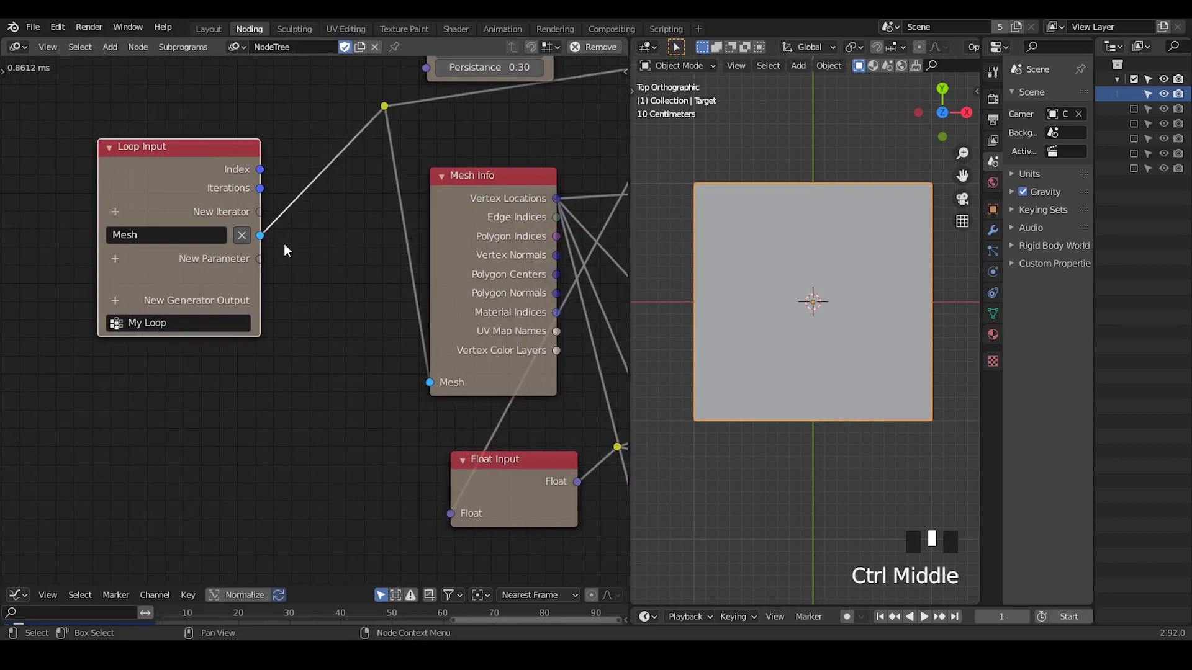
Add a Mesh List iterator to the Loop Input and connect its Mesh output to Mesh Info
{"action": "left_click", "coordinate": [113, 213]}
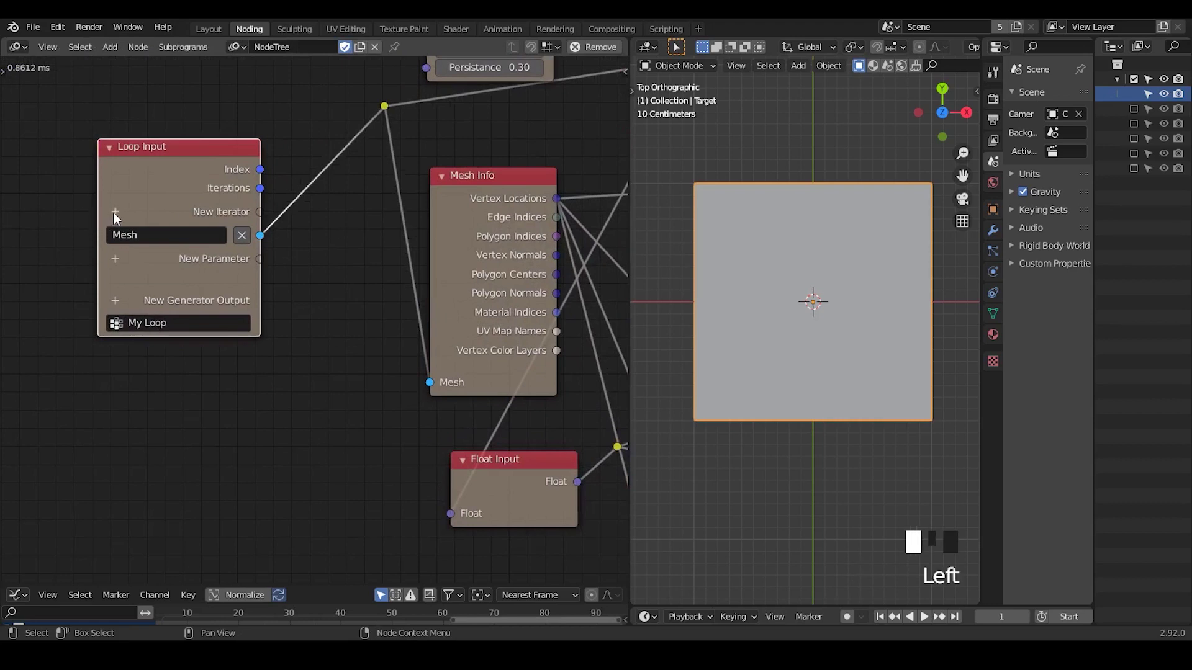
{"action": "type", "text": "mesh"}
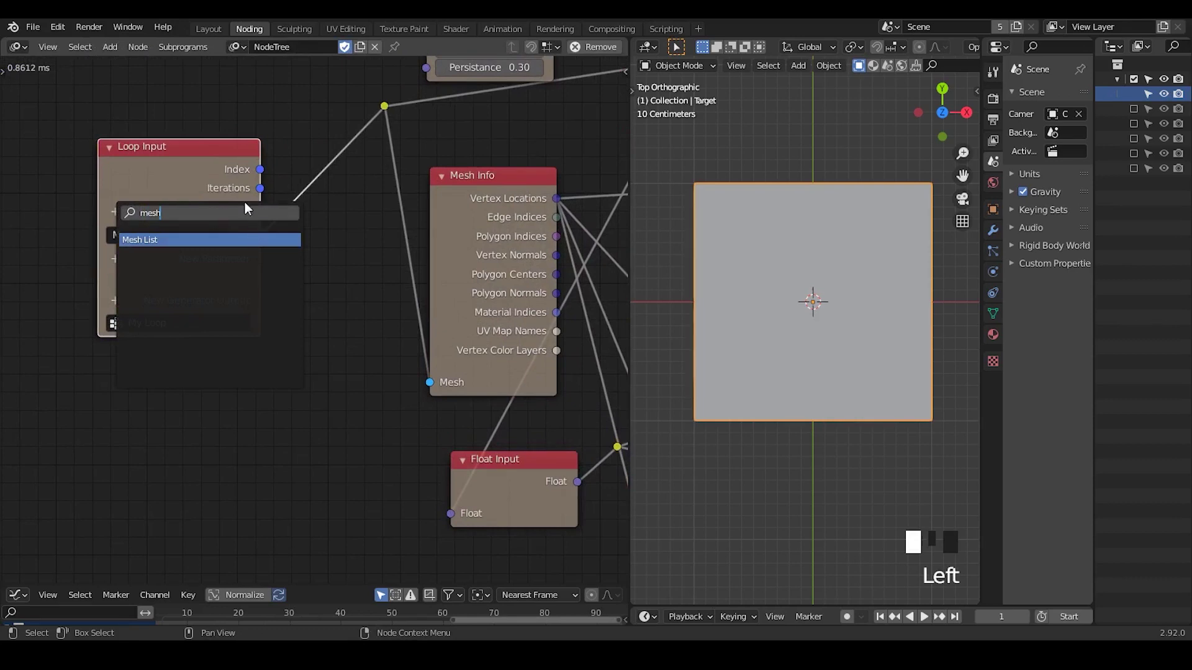
{"action": "key", "text": "Return"}
{"action": "left_click_drag", "start_coordinate": [260, 207], "coordinate": [438, 389]}
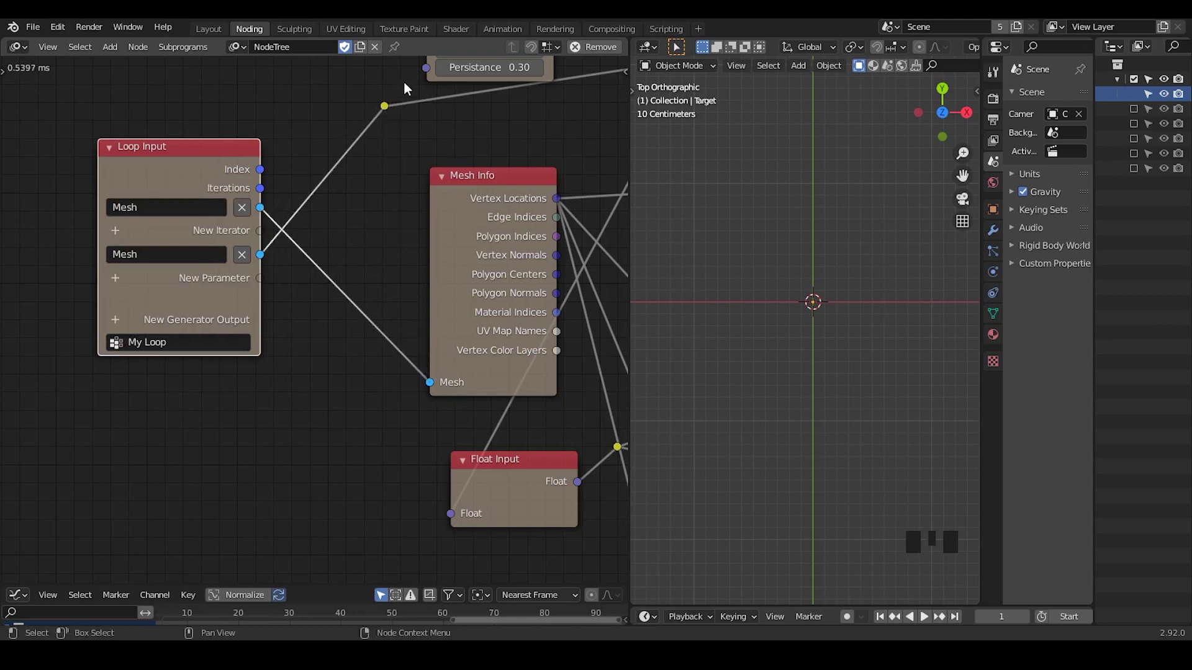
Dissolve the reroute on the Mesh parameter link and move Mesh Info up and slightly closer to Loop Input
{"action": "left_click", "coordinate": [385, 105]}
{"action": "key", "text": "ctrl+x"}
{"action": "left_click_drag", "start_coordinate": [470, 231], "coordinate": [458, 194]}
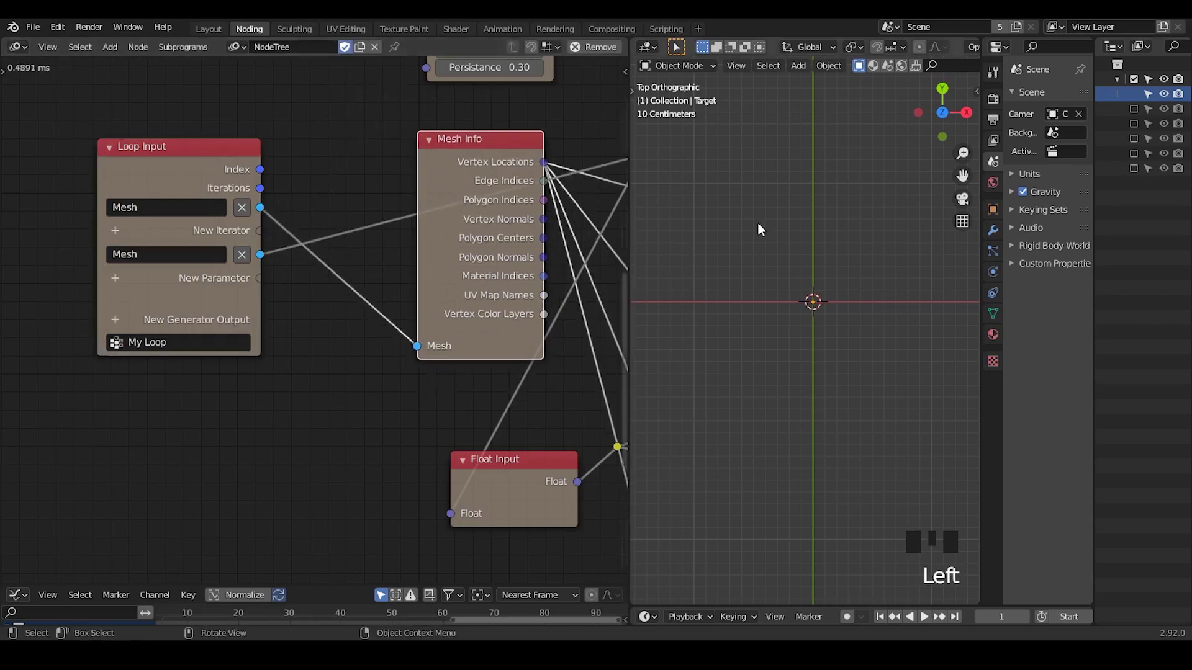
Annotate a rough square in the upper part of the 3D viewport
{"action": "mouse_move", "coordinate": [730, 281]}
{"action": "left_mouse_down"}
{"action": "mouse_move", "coordinate": [731, 194]}
{"action": "mouse_move", "coordinate": [796, 275]}
{"action": "left_mouse_up"}
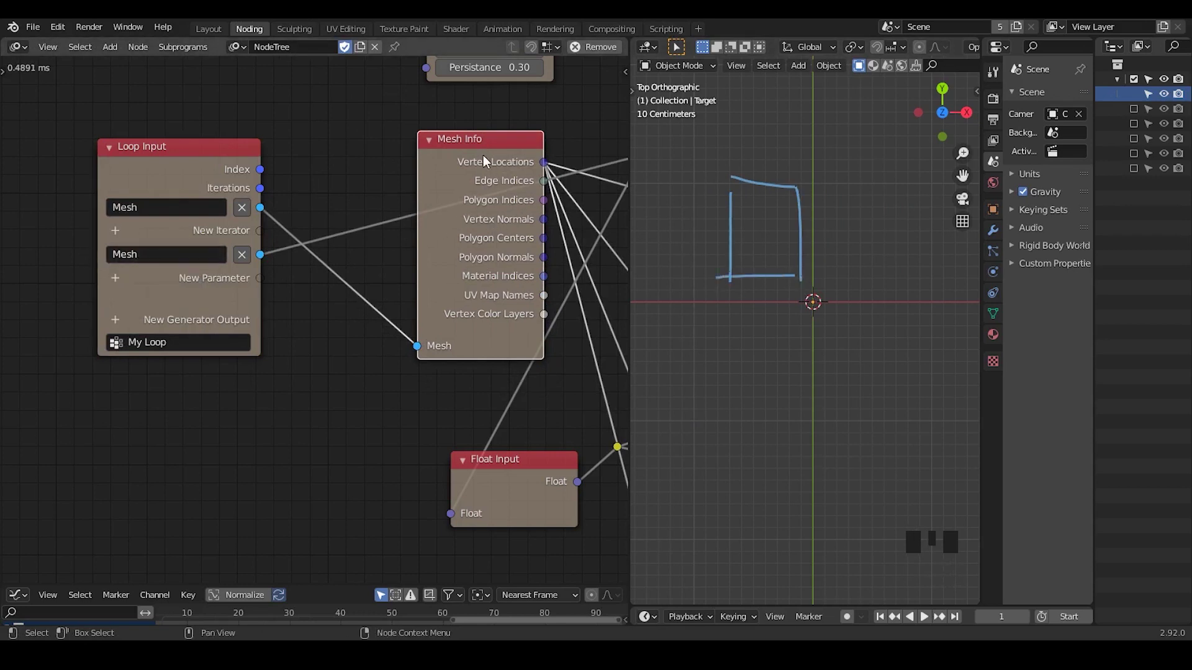
Collapse the Mesh Info node beside Loop Input and reposition it lower, in front of the Get List Element nodes
{"action": "left_click_drag", "start_coordinate": [482, 155], "coordinate": [455, 156]}
{"action": "left_click_drag", "start_coordinate": [518, 184], "coordinate": [583, 188]}
{"action": "left_click_drag", "start_coordinate": [426, 143], "coordinate": [438, 342]}
{"action": "middle_click_drag", "start_coordinate": [282, 242], "coordinate": [238, 305]}
{"action": "left_click_drag", "start_coordinate": [447, 154], "coordinate": [444, 152]}
{"action": "middle_click_drag", "start_coordinate": [409, 167], "coordinate": [438, 159]}
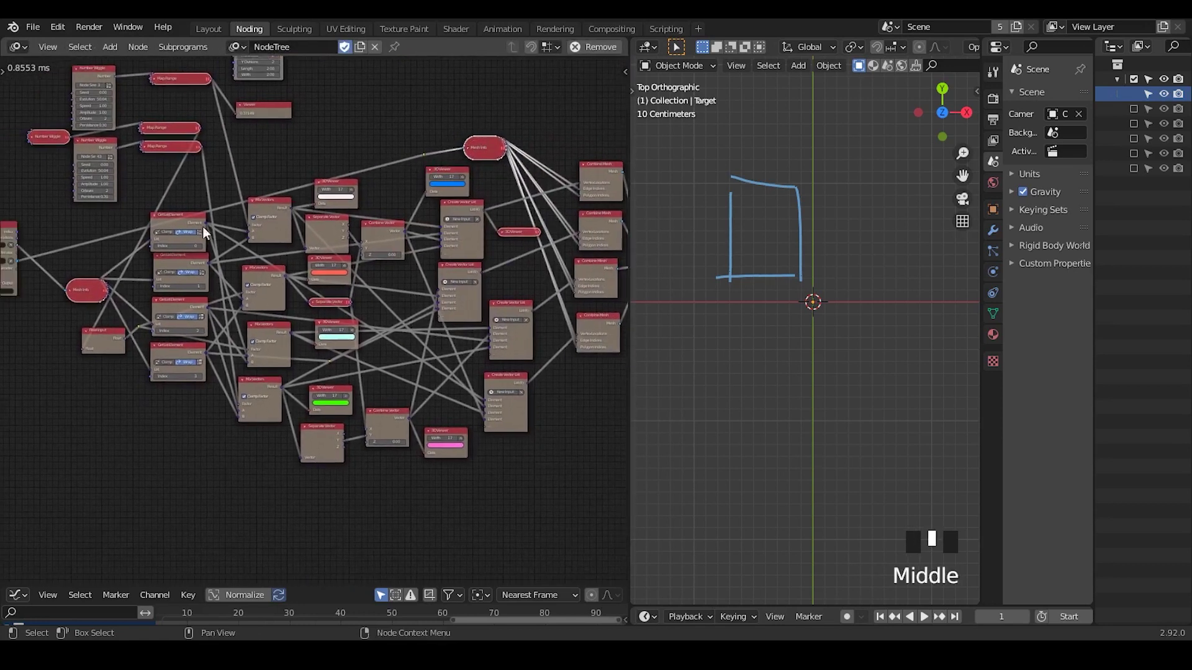
Mark the links from the second Mesh Info to the Combine Mesh nodes with annotation strokes and erase them
{"action": "key", "text": "d"}
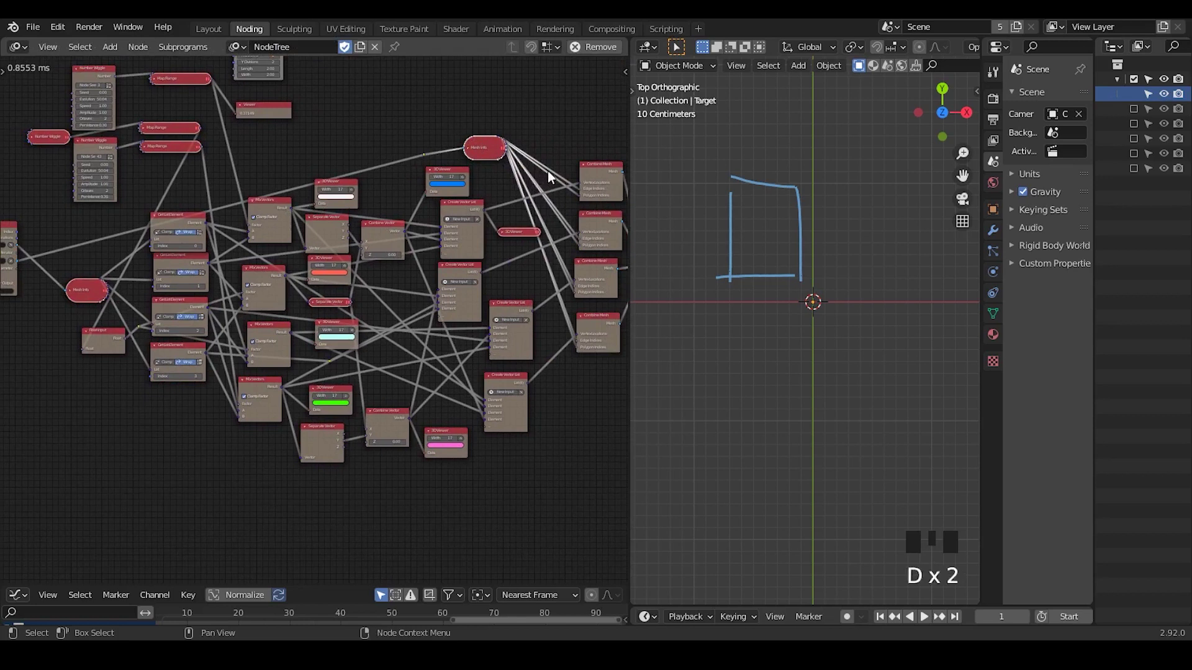
{"action": "mouse_move", "coordinate": [548, 170]}
{"action": "left_mouse_down"}
{"action": "mouse_move", "coordinate": [65, 357]}
{"action": "mouse_move", "coordinate": [590, 160]}
{"action": "mouse_move", "coordinate": [580, 160]}
{"action": "left_mouse_up"}
{"action": "mouse_move", "coordinate": [530, 96]}
{"action": "left_mouse_down"}
{"action": "mouse_move", "coordinate": [631, 147]}
{"action": "mouse_move", "coordinate": [614, 124]}
{"action": "left_mouse_up"}
{"action": "mouse_move", "coordinate": [554, 104]}
{"action": "right_mouse_down"}
{"action": "mouse_move", "coordinate": [98, 275]}
{"action": "mouse_move", "coordinate": [58, 500]}
{"action": "mouse_move", "coordinate": [327, 474]}
{"action": "mouse_move", "coordinate": [553, 510]}
{"action": "mouse_move", "coordinate": [558, 248]}
{"action": "right_mouse_up"}
{"action": "middle_click_drag", "start_coordinate": [87, 382], "coordinate": [346, 227]}
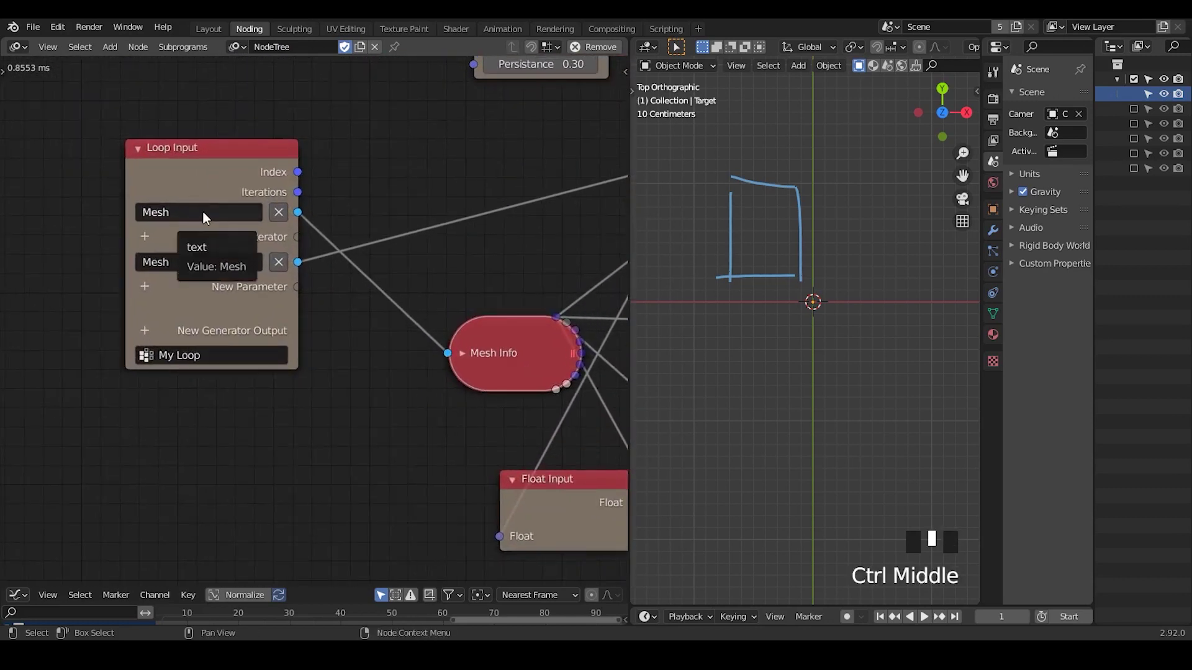
Rename the Loop Input node's second Mesh entry, the parameter, to "For indicies" and erase the square annotation in the 3D viewport
{"action": "left_click", "coordinate": [197, 262]}
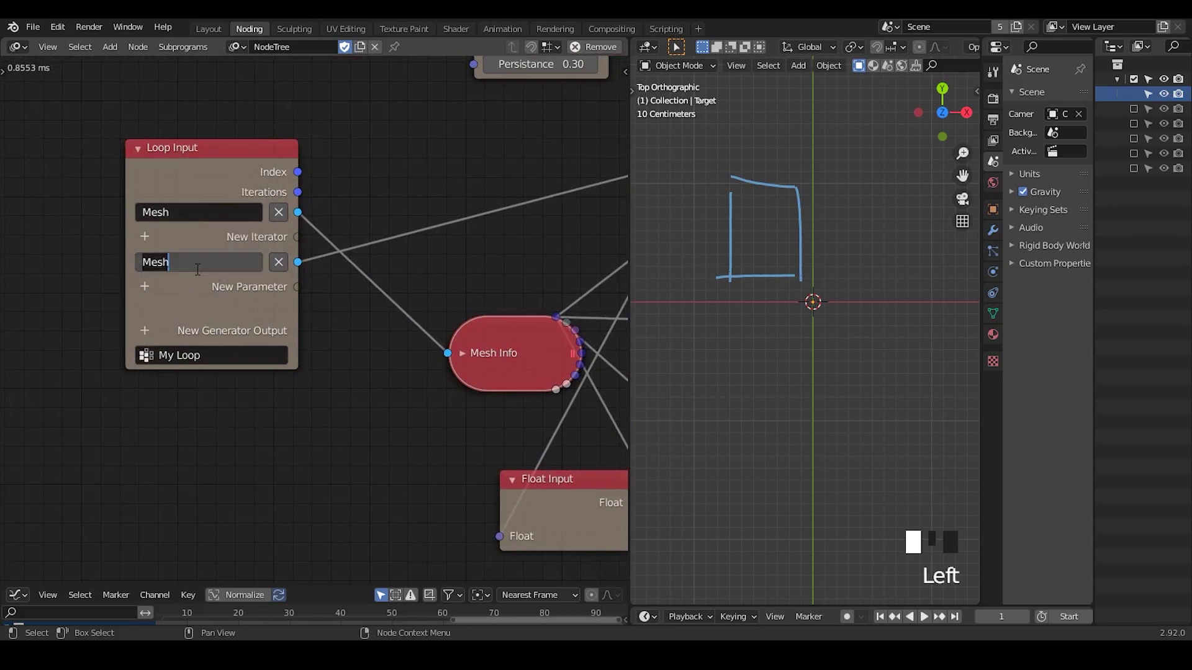
{"action": "type", "text": "R"}
{"action": "key", "text": "BackSpace"}
{"action": "key", "text": "BackSpace"}
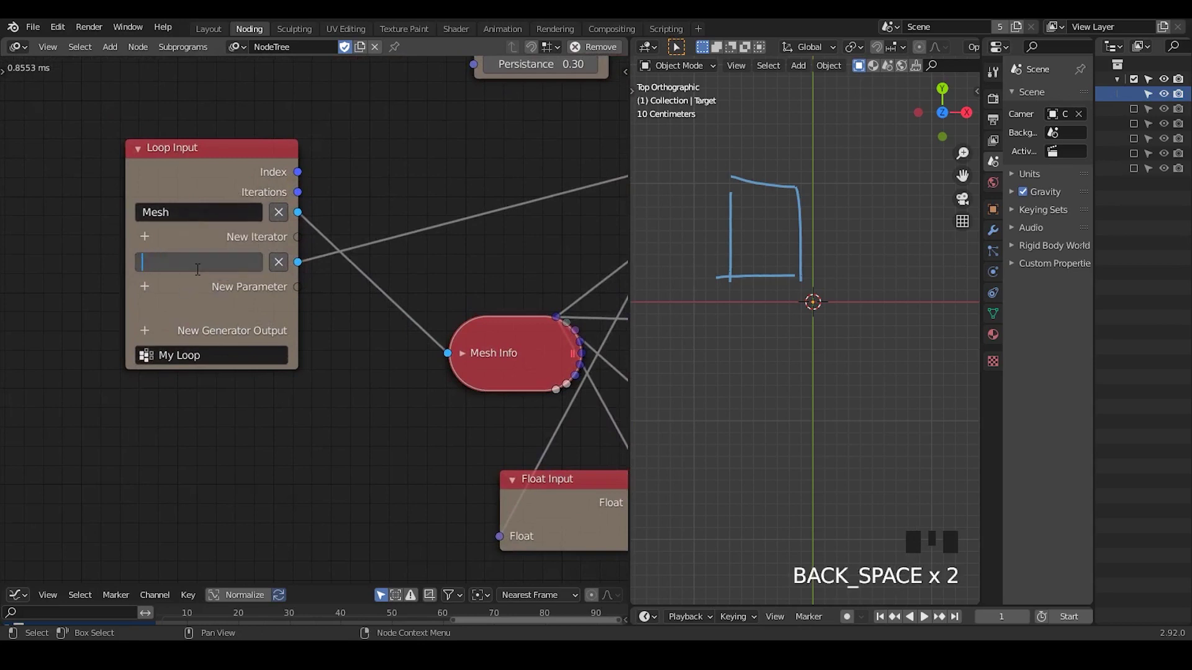
{"action": "type", "text": "For indicies"}
{"action": "key", "text": "Return"}
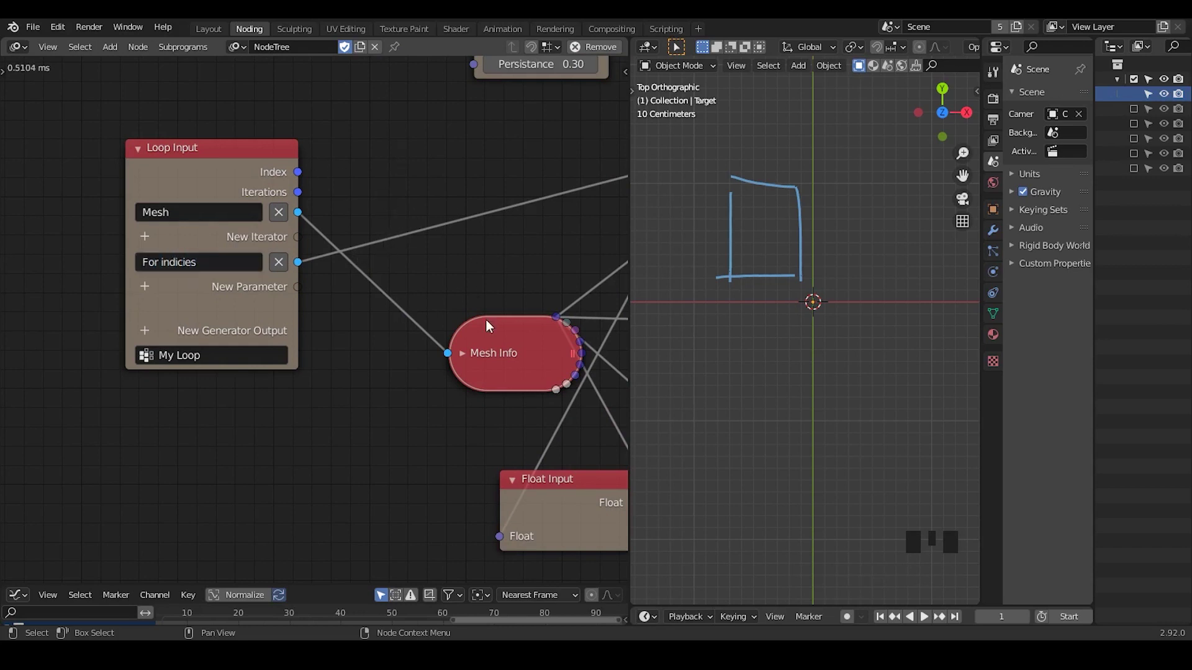
{"action": "mouse_move", "coordinate": [779, 177]}
{"action": "right_mouse_down"}
{"action": "mouse_move", "coordinate": [705, 226]}
{"action": "mouse_move", "coordinate": [811, 298]}
{"action": "right_mouse_up"}
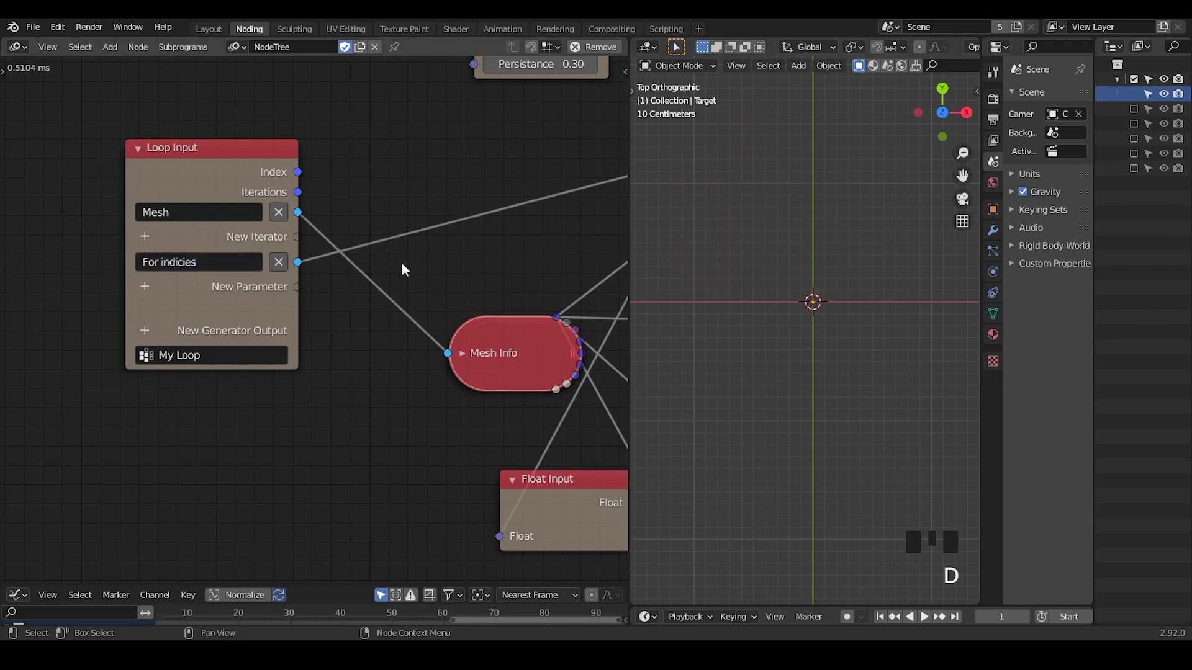
Reposition the My Loop Input node closer to the Mesh Info node
{"action": "middle_click_drag", "start_coordinate": [365, 316], "coordinate": [261, 354]}
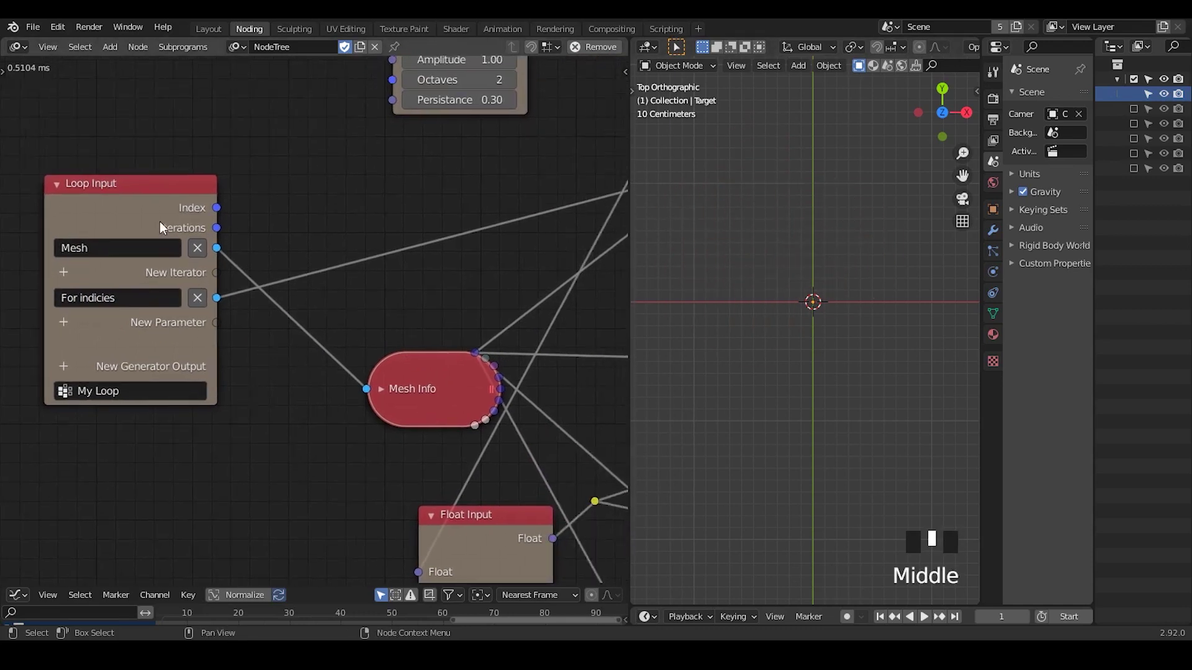
{"action": "left_click_drag", "start_coordinate": [159, 221], "coordinate": [97, 216]}
{"action": "middle_click_drag", "start_coordinate": [248, 248], "coordinate": [293, 231]}
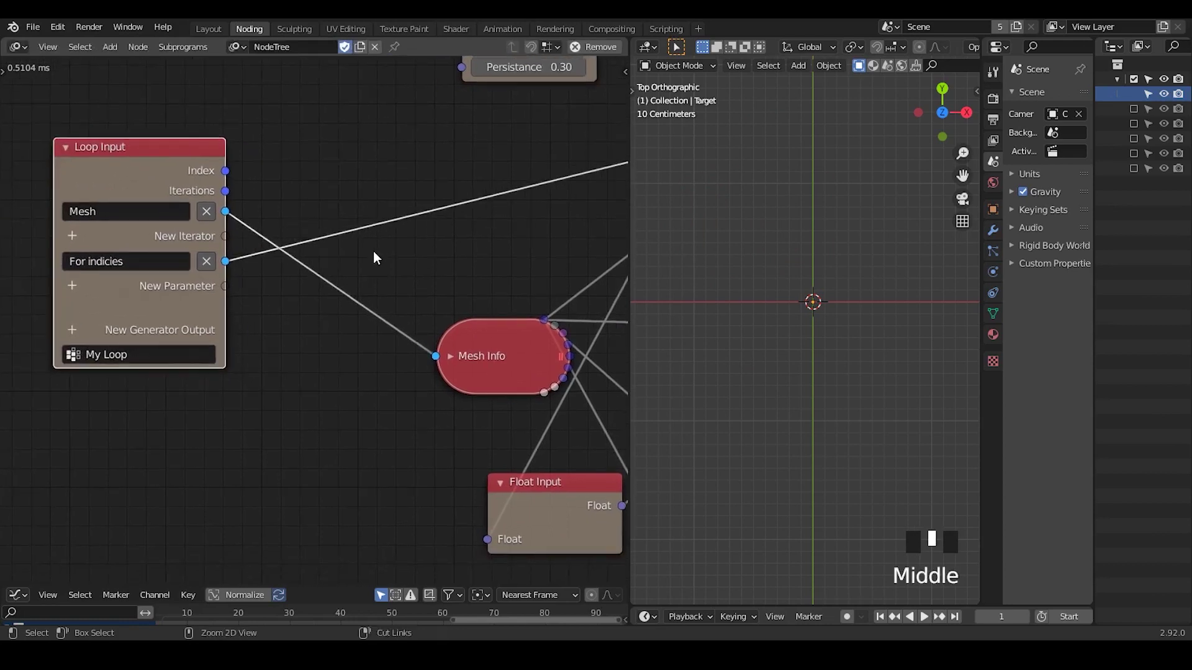
{"action": "middle_click_drag", "start_coordinate": [372, 258], "coordinate": [200, 230], "text": "ctrl"}
{"action": "left_click_drag", "start_coordinate": [200, 233], "coordinate": [281, 260]}
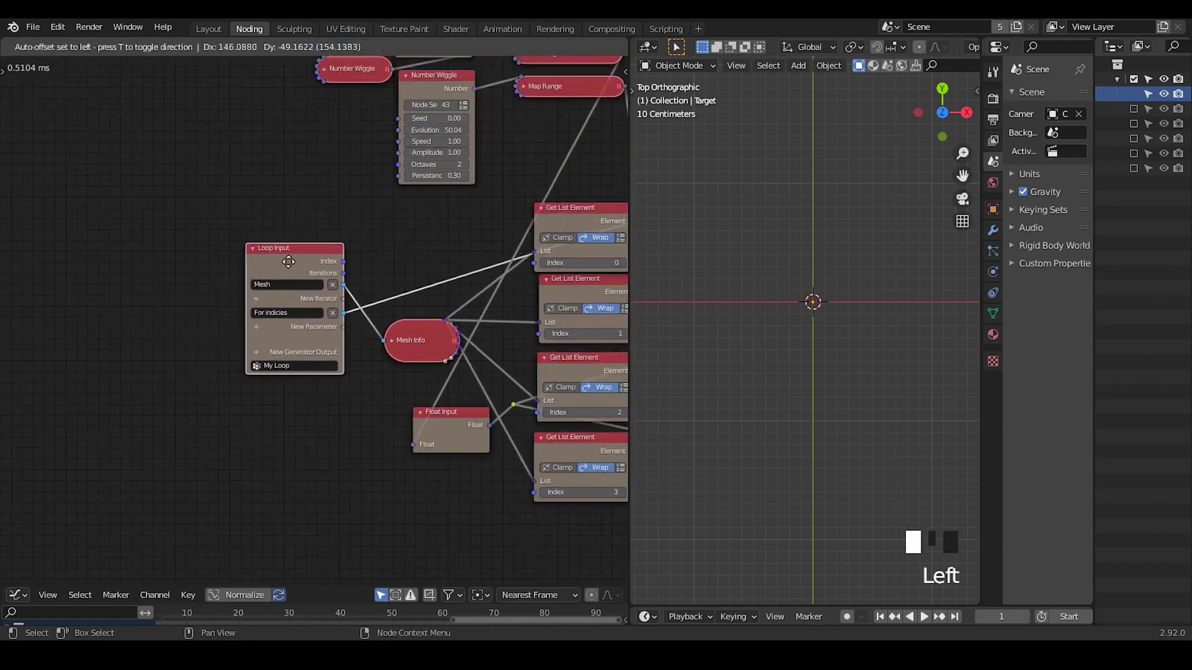
Add a new Loop Input node and place it below the Invoke Subprogram node
{"action": "middle_click_drag", "start_coordinate": [400, 231], "coordinate": [169, 431]}
{"action": "key", "text": "ctrl+a"}
{"action": "type", "text": "loop"}
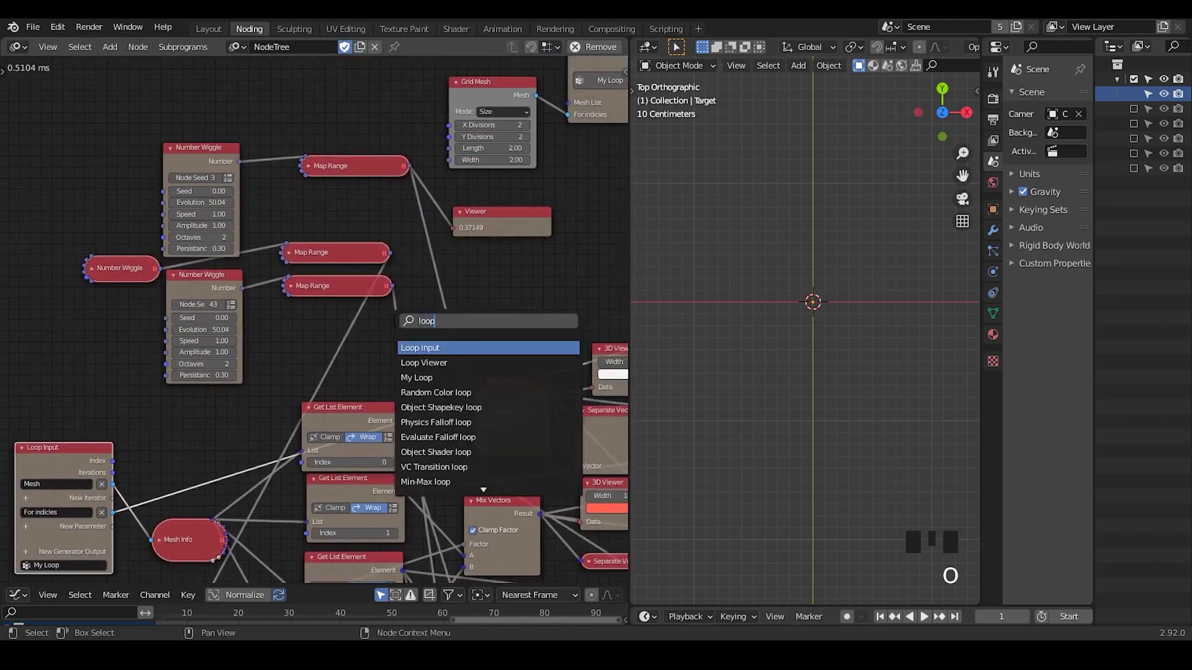
{"action": "key", "text": "Return"}
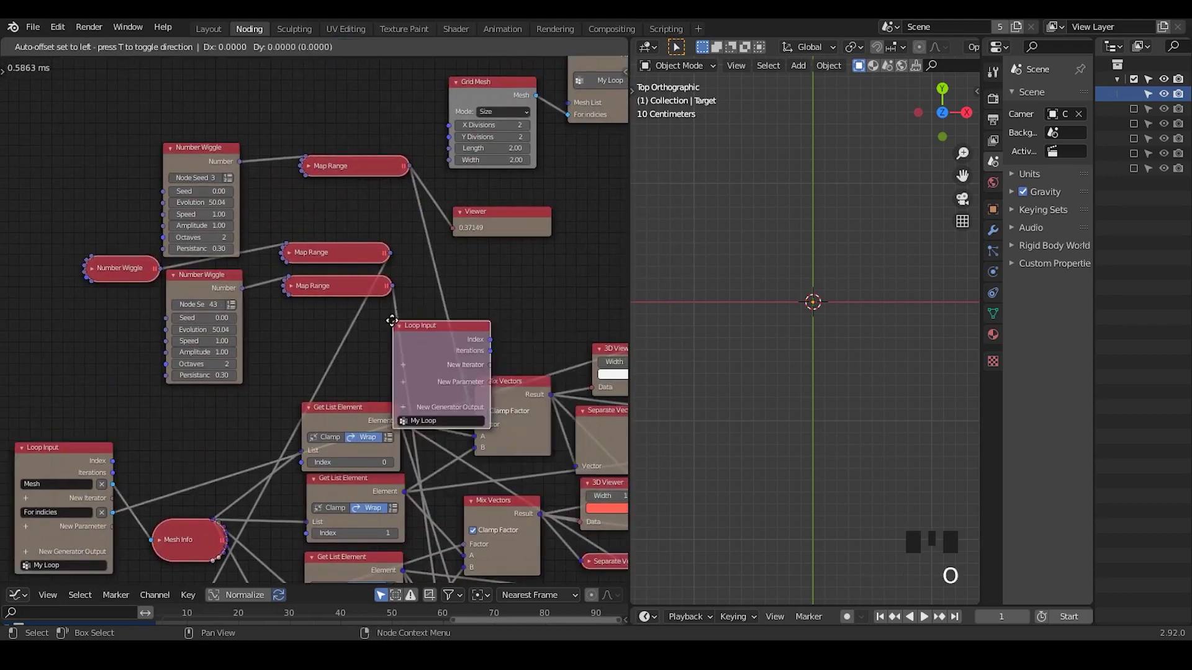
{"action": "left_click", "coordinate": [567, 166]}
Rearrange the Mesh Object Output, Join Mesh List and Invoke Subprogram nodes to make room for the new loop
{"action": "middle_click_drag", "start_coordinate": [568, 166], "coordinate": [348, 186]}
{"action": "middle_click_drag", "start_coordinate": [577, 95], "coordinate": [478, 137]}
{"action": "left_click_drag", "start_coordinate": [478, 137], "coordinate": [551, 104]}
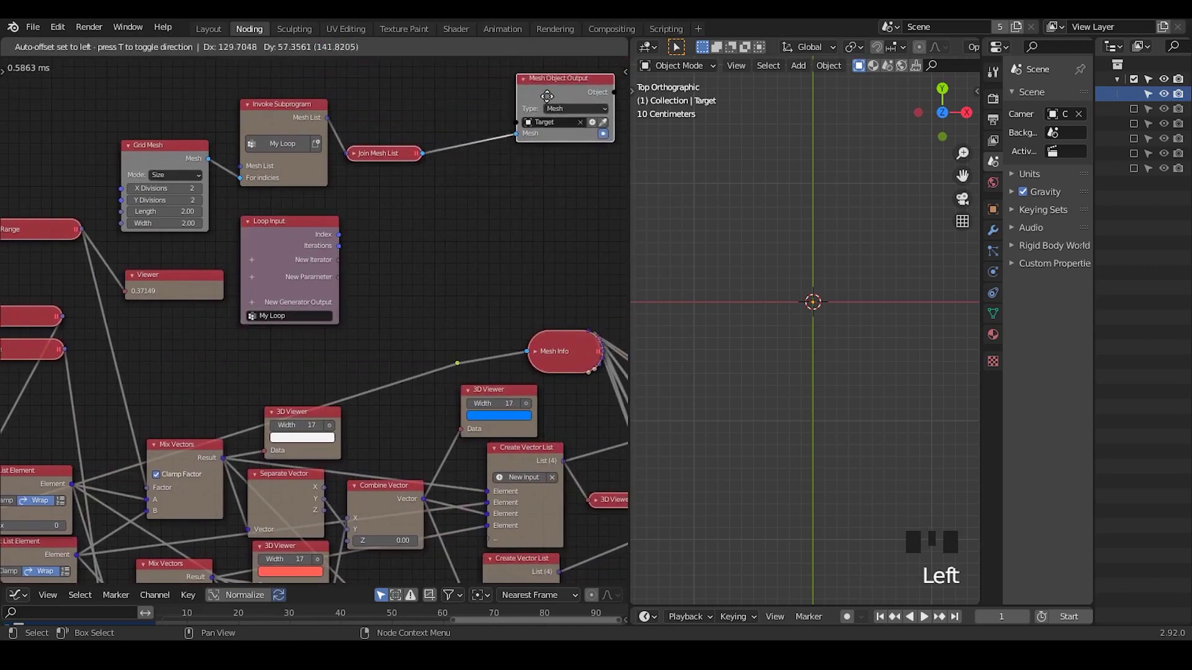
{"action": "left_click_drag", "start_coordinate": [363, 153], "coordinate": [426, 120]}
{"action": "left_click_drag", "start_coordinate": [299, 118], "coordinate": [360, 110]}
{"action": "middle_click_drag", "start_coordinate": [469, 124], "coordinate": [409, 192]}
{"action": "left_click_drag", "start_coordinate": [553, 112], "coordinate": [394, 181]}
Position the new Loop Input node beside the Invoke Subprogram node and nudge My Loop's Mesh List output node
{"action": "left_click", "coordinate": [318, 336]}
{"action": "left_click_drag", "start_coordinate": [267, 335], "coordinate": [433, 215]}
{"action": "middle_click_drag", "start_coordinate": [475, 351], "coordinate": [381, 325]}
{"action": "left_click_drag", "start_coordinate": [194, 130], "coordinate": [277, 107]}
{"action": "middle_click_drag", "start_coordinate": [460, 348], "coordinate": [224, 176]}
{"action": "middle_click_drag", "start_coordinate": [427, 359], "coordinate": [263, 310]}
{"action": "mouse_move", "coordinate": [273, 254]}
{"action": "right_mouse_down"}
{"action": "mouse_move", "coordinate": [336, 155]}
{"action": "mouse_move", "coordinate": [313, 546]}
{"action": "right_mouse_up"}
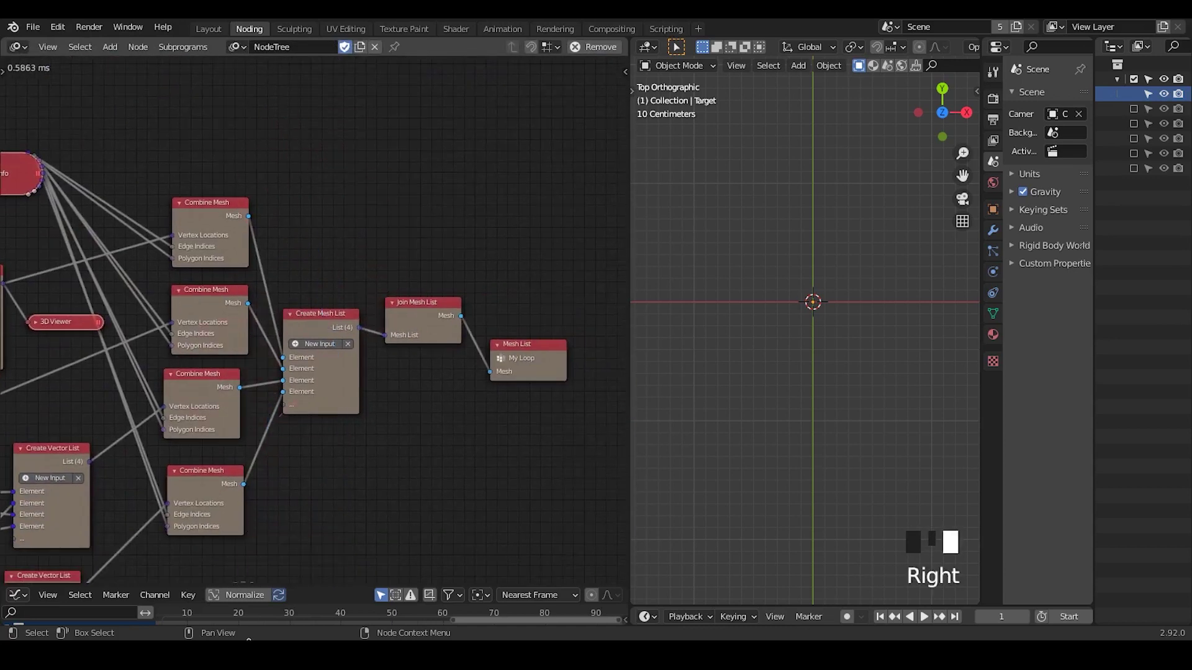
{"action": "left_click_drag", "start_coordinate": [502, 367], "coordinate": [500, 338]}
{"action": "middle_click_drag", "start_coordinate": [199, 158], "coordinate": [139, 214]}
{"action": "left_click_drag", "start_coordinate": [72, 276], "coordinate": [168, 240]}
Draw an annotation arrow curving from the Mesh Object Output node back to the Invoke Subprogram node
{"action": "middle_click_drag", "start_coordinate": [546, 273], "coordinate": [492, 269]}
{"action": "key", "text": "d"}
{"action": "mouse_move", "coordinate": [559, 252]}
{"action": "left_mouse_down"}
{"action": "mouse_move", "coordinate": [230, 247]}
{"action": "mouse_move", "coordinate": [216, 209]}
{"action": "left_mouse_up"}
{"action": "mouse_move", "coordinate": [212, 210]}
{"action": "left_mouse_down"}
{"action": "mouse_move", "coordinate": [216, 256]}
{"action": "mouse_move", "coordinate": [360, 238]}
{"action": "left_mouse_up"}
{"action": "scroll", "coordinate": [217, 211], "scroll_direction": "down", "scroll_amount": 1}
{"action": "scroll", "coordinate": [374, 318], "scroll_direction": "down", "scroll_amount": 1}
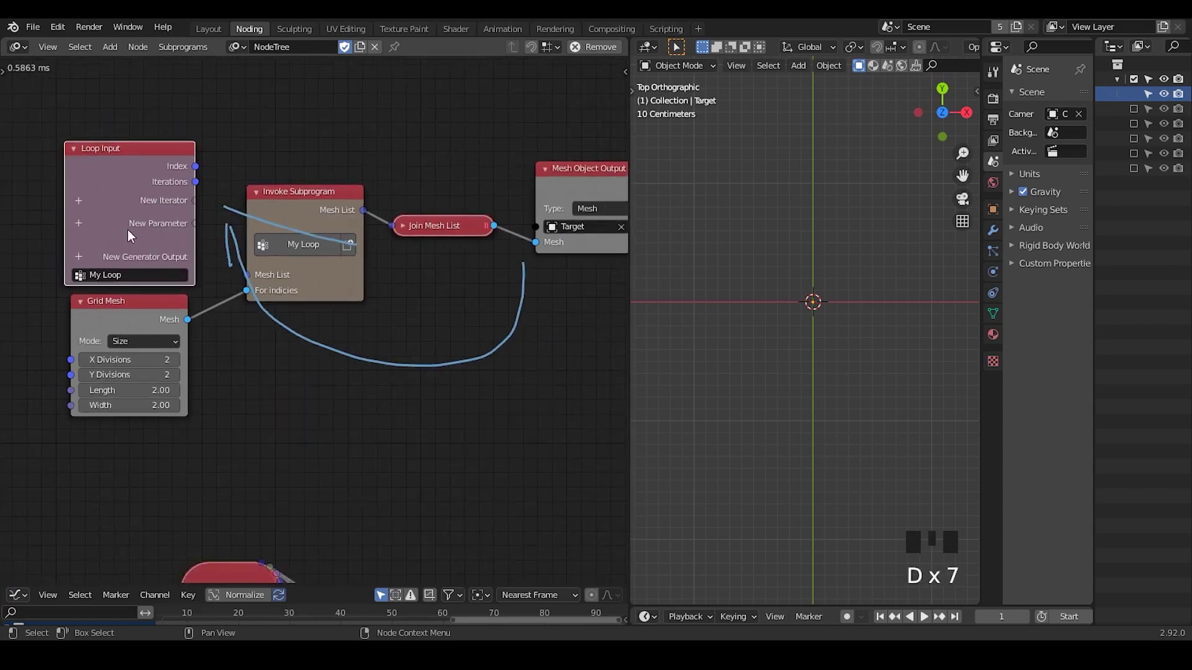
Add a Mesh List parameter to the new Loop Input node and link it to Invoke Subprogram's Mesh List input
{"action": "left_click", "coordinate": [79, 223]}
{"action": "type", "text": "mesh"}
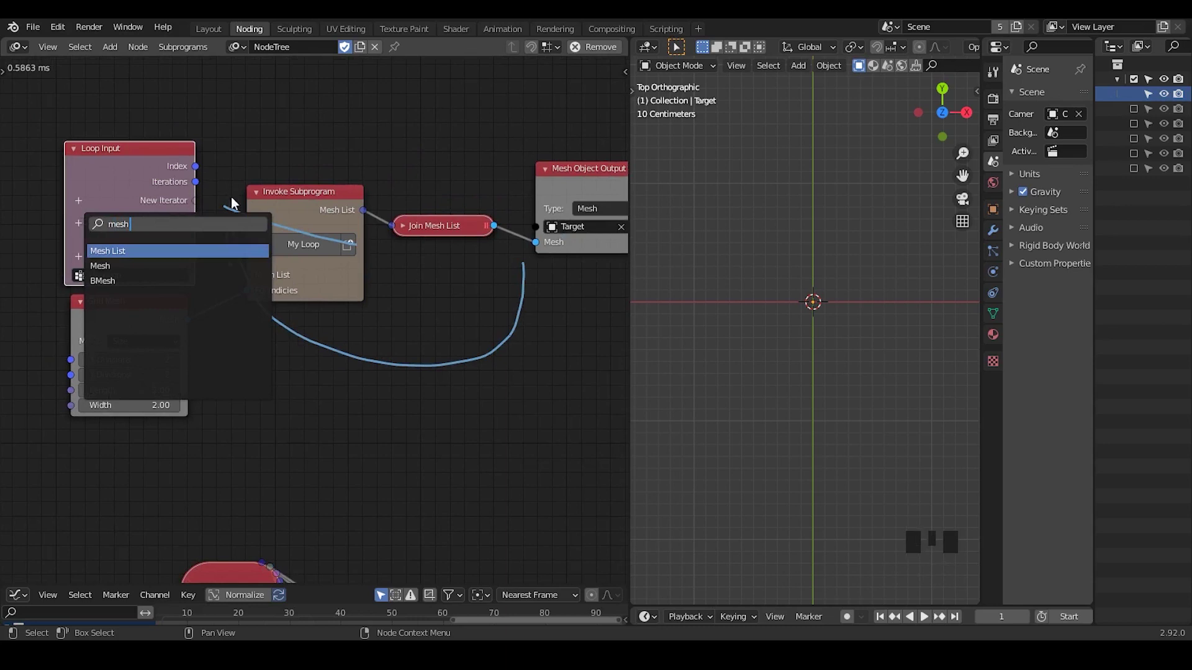
{"action": "key", "text": "Return"}
{"action": "left_click_drag", "start_coordinate": [197, 220], "coordinate": [253, 275]}
Erase the annotation arrow drawn around the Invoke Subprogram node
{"action": "key", "text": "d"}
{"action": "mouse_move", "coordinate": [320, 230]}
{"action": "right_mouse_down"}
{"action": "mouse_move", "coordinate": [263, 309]}
{"action": "mouse_move", "coordinate": [426, 319]}
{"action": "right_mouse_up"}
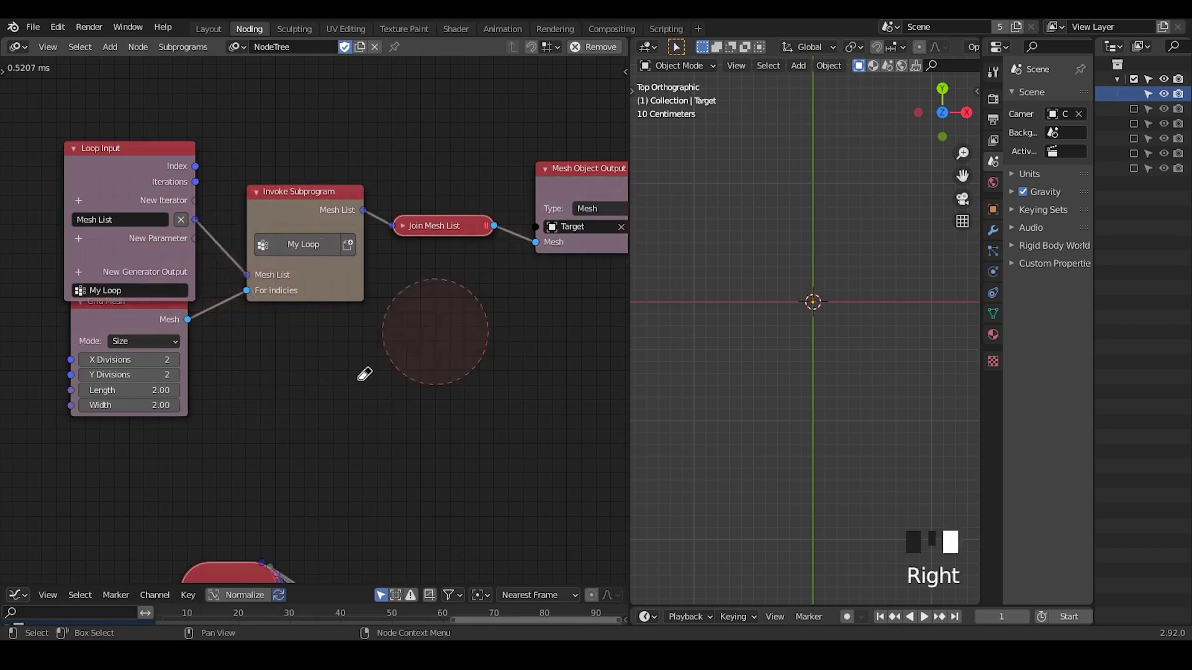
{"action": "key", "text": "d"}
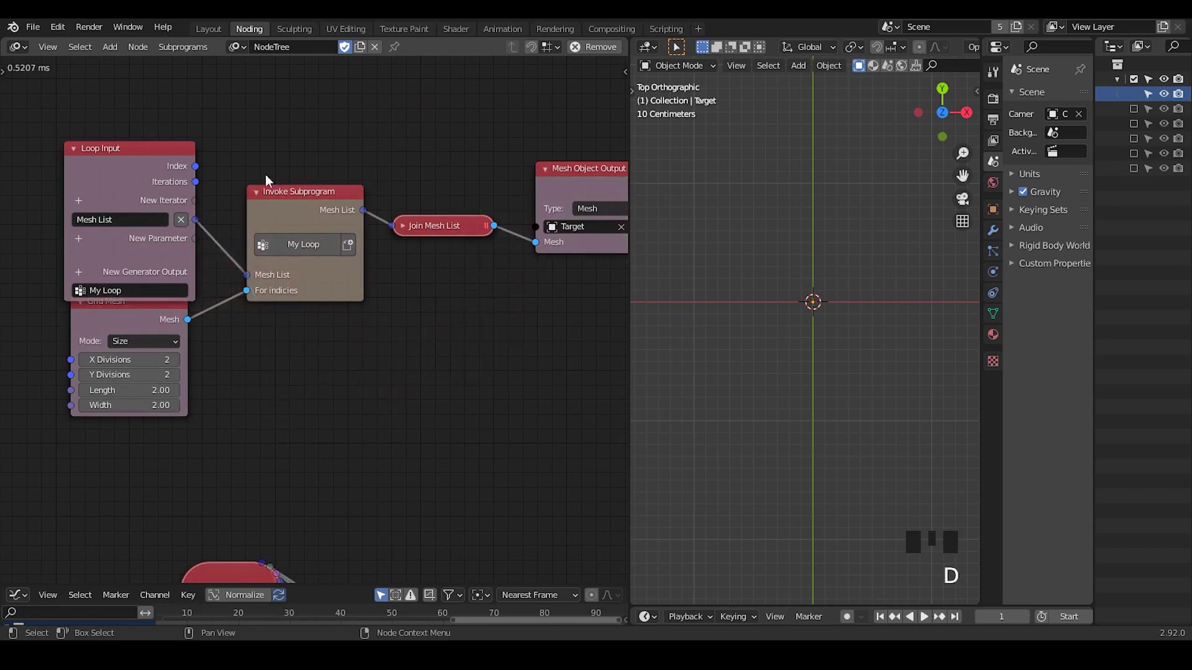
{"action": "left_click_drag", "start_coordinate": [363, 212], "coordinate": [474, 313]}
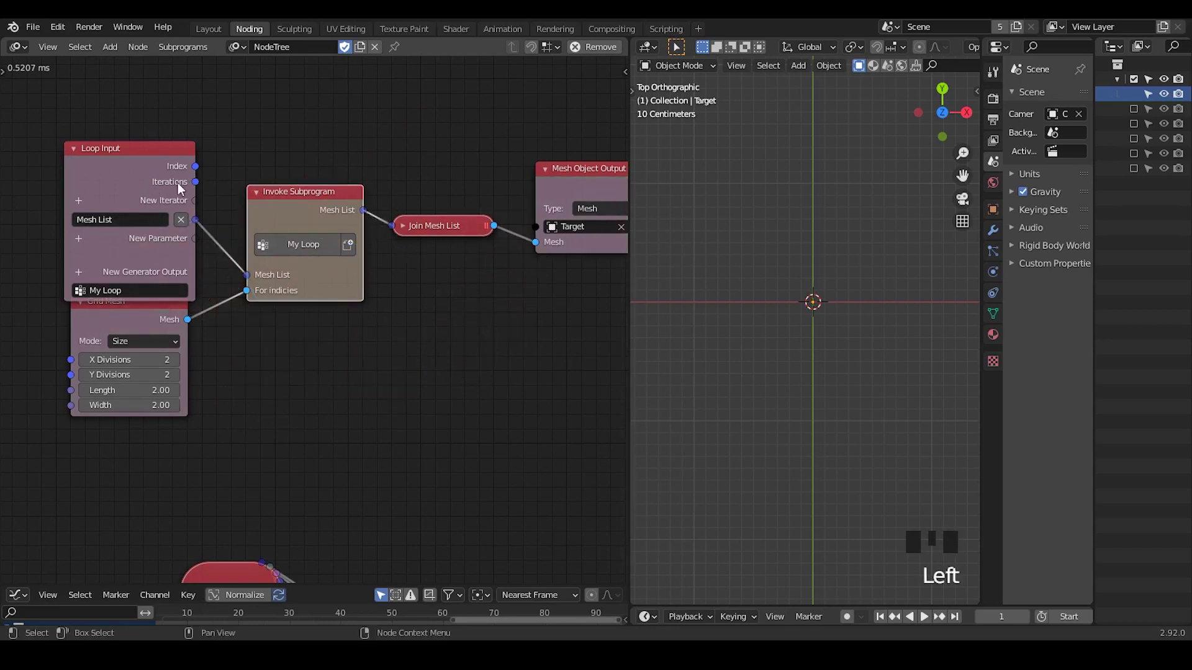
Move the Grid Mesh node clear of the Loop Input node, just beneath it
{"action": "left_click", "coordinate": [188, 297]}
{"action": "middle_click_drag", "start_coordinate": [219, 354], "coordinate": [162, 331]}
{"action": "left_click_drag", "start_coordinate": [163, 332], "coordinate": [141, 356]}
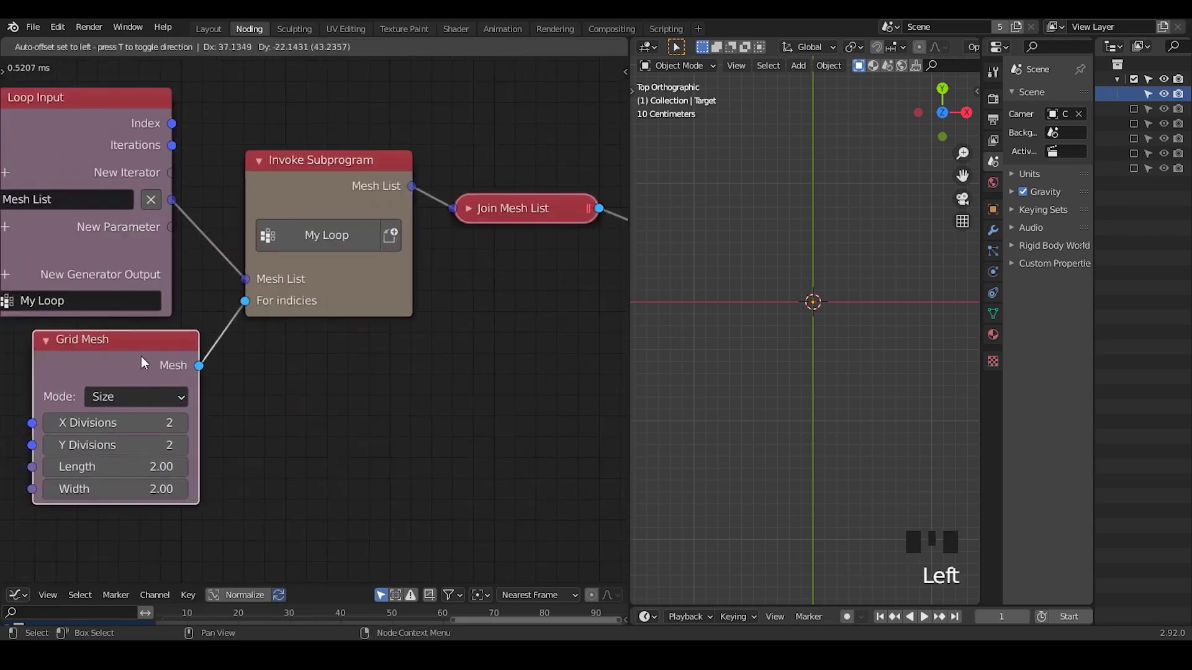
{"action": "middle_click_drag", "start_coordinate": [140, 357], "coordinate": [275, 388]}
Disable the Input option of the new loop's Mesh List parameter and create a Reassign node for it below Invoke Subprogram
{"action": "left_click", "coordinate": [181, 185]}
{"action": "key", "text": "u"}
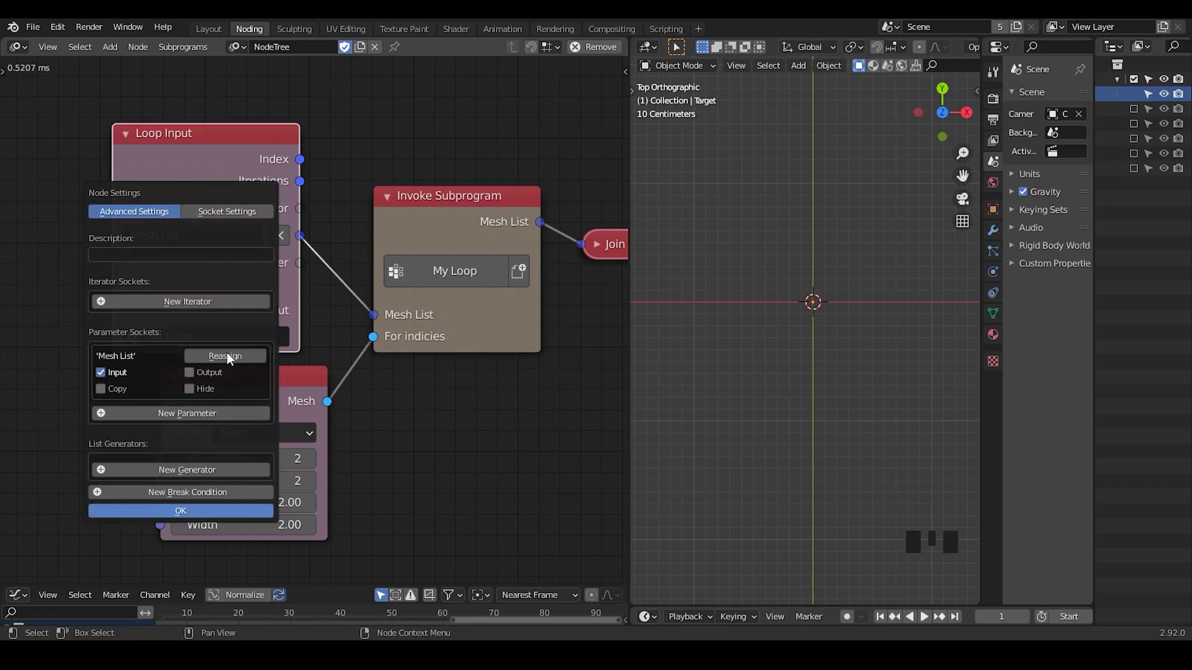
{"action": "left_click", "coordinate": [180, 372]}
{"action": "left_click", "coordinate": [231, 356]}
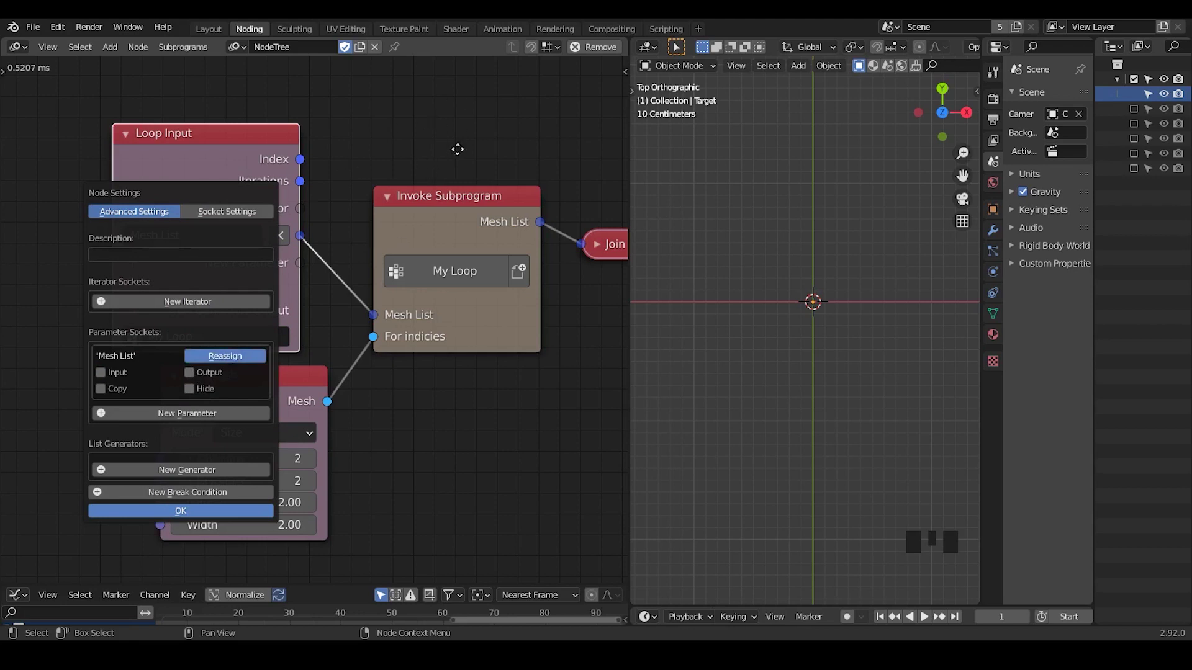
{"action": "left_click", "coordinate": [557, 374]}
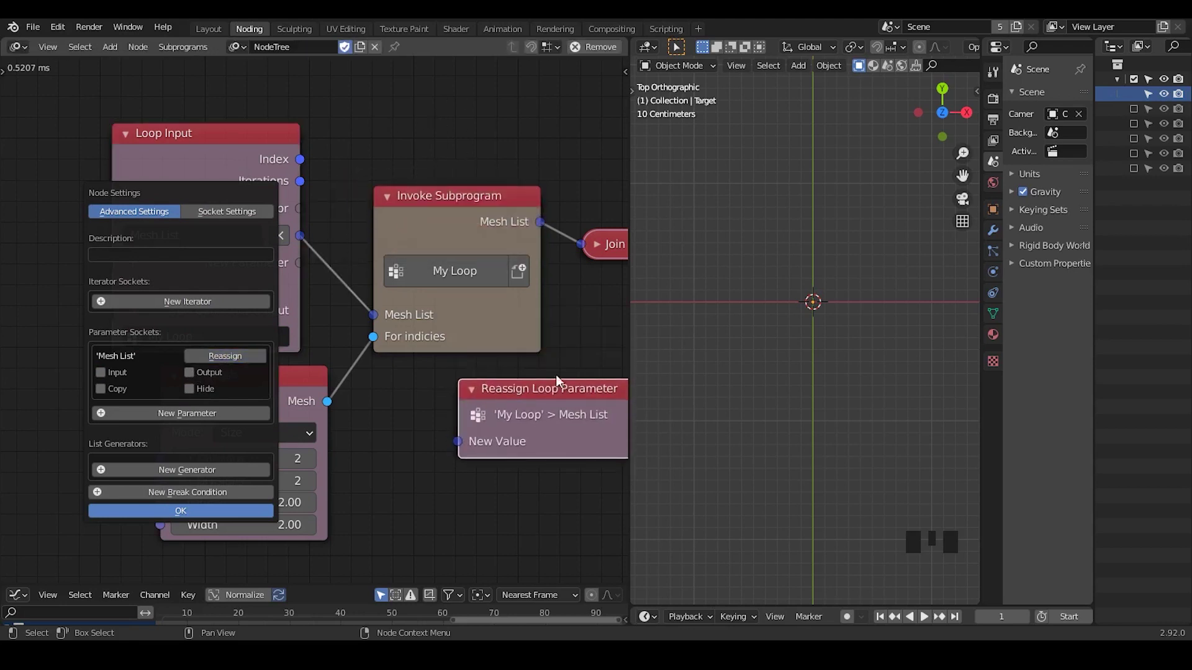
Link Invoke Subprogram's Mesh List output to the Reassign Loop Parameter's New Value and place that node under Join Mesh List
{"action": "middle_click_drag", "start_coordinate": [478, 375], "coordinate": [273, 375]}
{"action": "left_click_drag", "start_coordinate": [373, 380], "coordinate": [519, 322]}
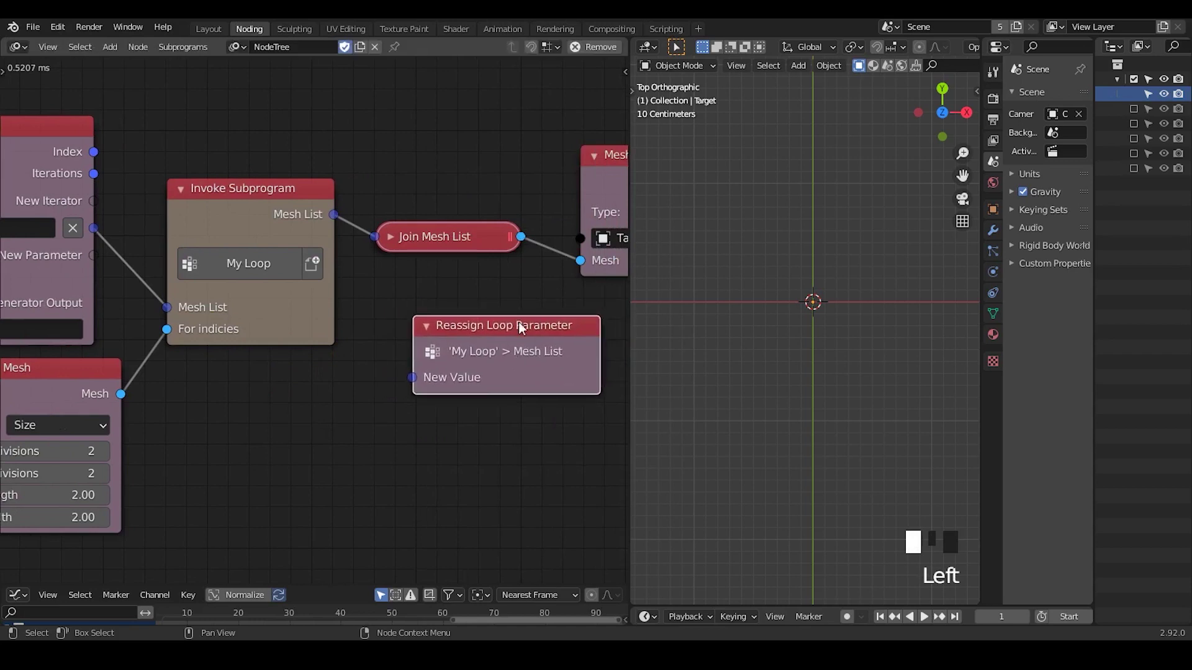
{"action": "left_click_drag", "start_coordinate": [334, 218], "coordinate": [422, 379]}
{"action": "left_click_drag", "start_coordinate": [464, 340], "coordinate": [434, 314]}
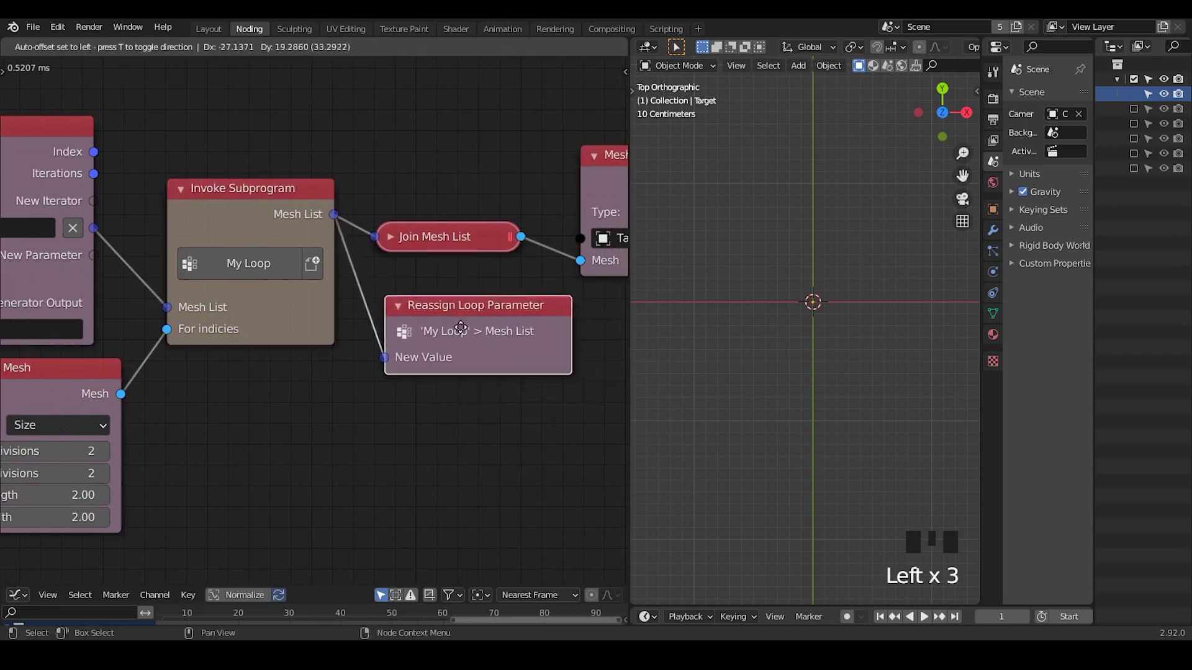
Sketch an annotation arrow from the Reassign Loop Parameter node back to the loop's start, and erase it
{"action": "middle_click_drag", "start_coordinate": [435, 315], "coordinate": [420, 375], "text": "ctrl"}
{"action": "middle_click_drag", "start_coordinate": [231, 299], "coordinate": [293, 280]}
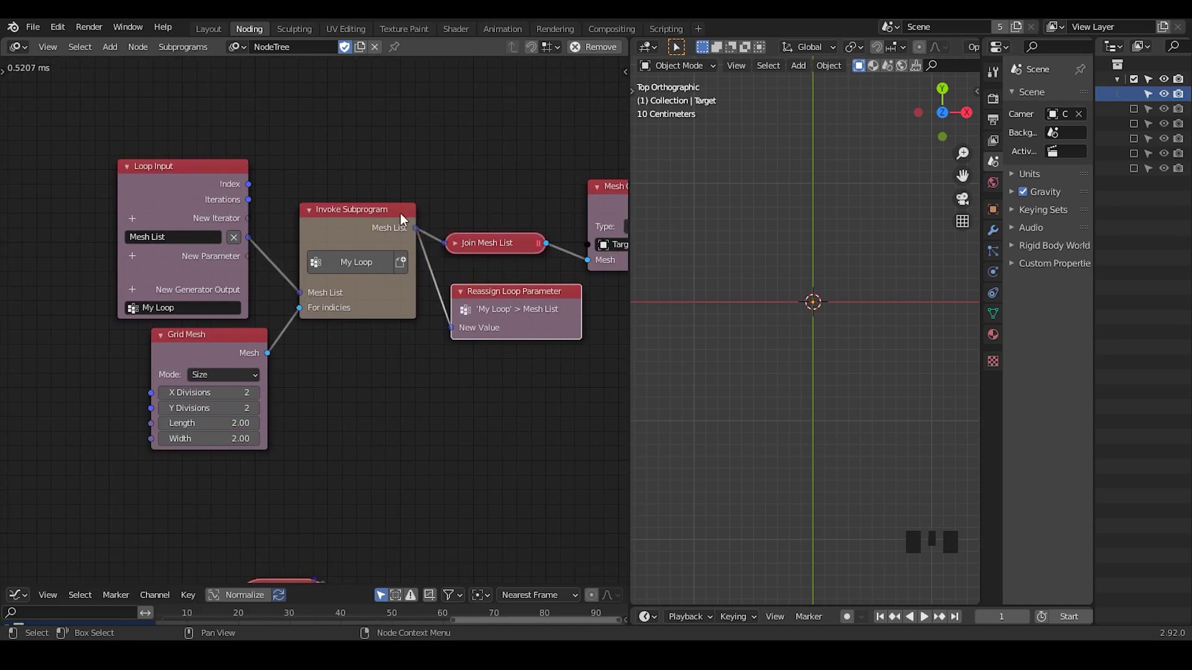
{"action": "mouse_move", "coordinate": [498, 324]}
{"action": "left_mouse_down"}
{"action": "mouse_move", "coordinate": [531, 314]}
{"action": "mouse_move", "coordinate": [513, 356]}
{"action": "mouse_move", "coordinate": [280, 277]}
{"action": "mouse_move", "coordinate": [281, 312]}
{"action": "mouse_move", "coordinate": [393, 287]}
{"action": "left_mouse_up"}
{"action": "key", "text": "d"}
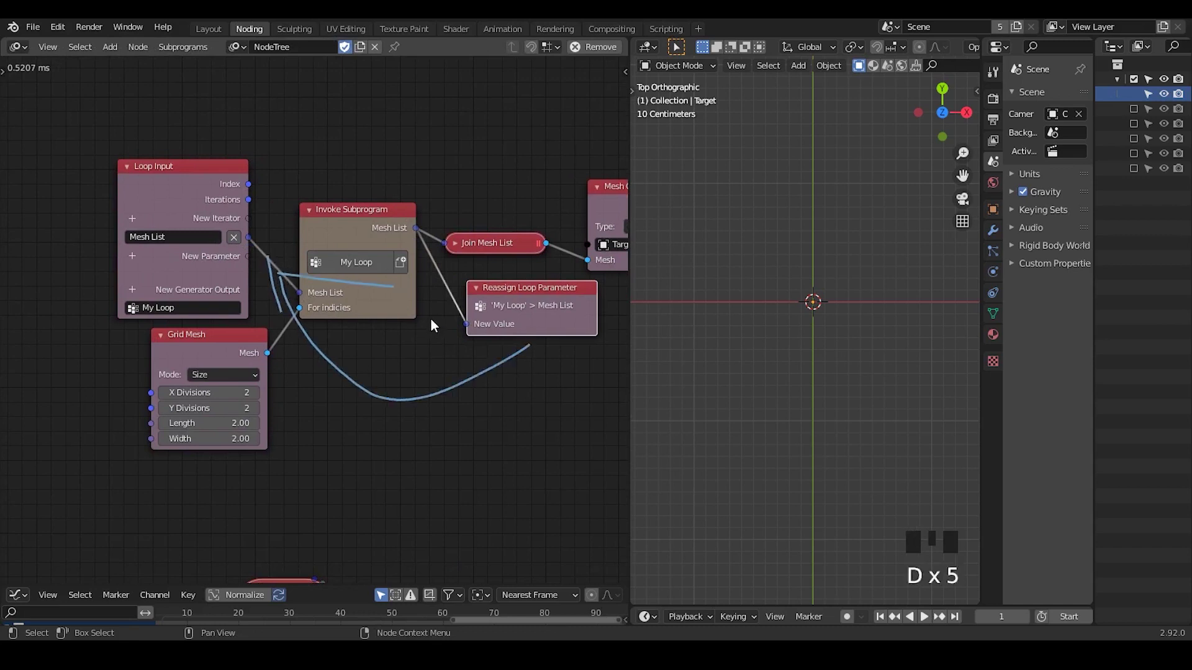
{"action": "mouse_move", "coordinate": [430, 318]}
{"action": "right_mouse_down"}
{"action": "mouse_move", "coordinate": [323, 304]}
{"action": "mouse_move", "coordinate": [372, 372]}
{"action": "mouse_move", "coordinate": [447, 363]}
{"action": "mouse_move", "coordinate": [479, 244]}
{"action": "right_mouse_up"}
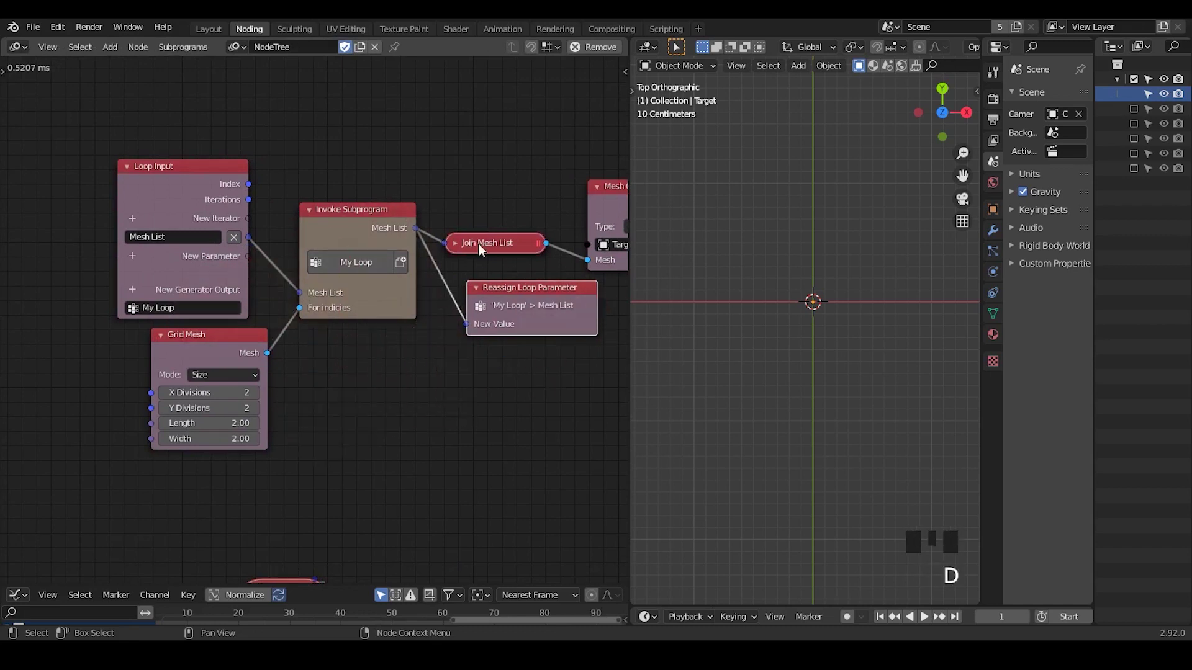
Move the Join Mesh List node up, away from the Reassign Loop Parameter node
{"action": "left_click_drag", "start_coordinate": [478, 244], "coordinate": [490, 202]}
Add a Mesh List generator output to the new loop, place its node above Join Mesh List, and delete it
{"action": "left_click", "coordinate": [132, 289]}
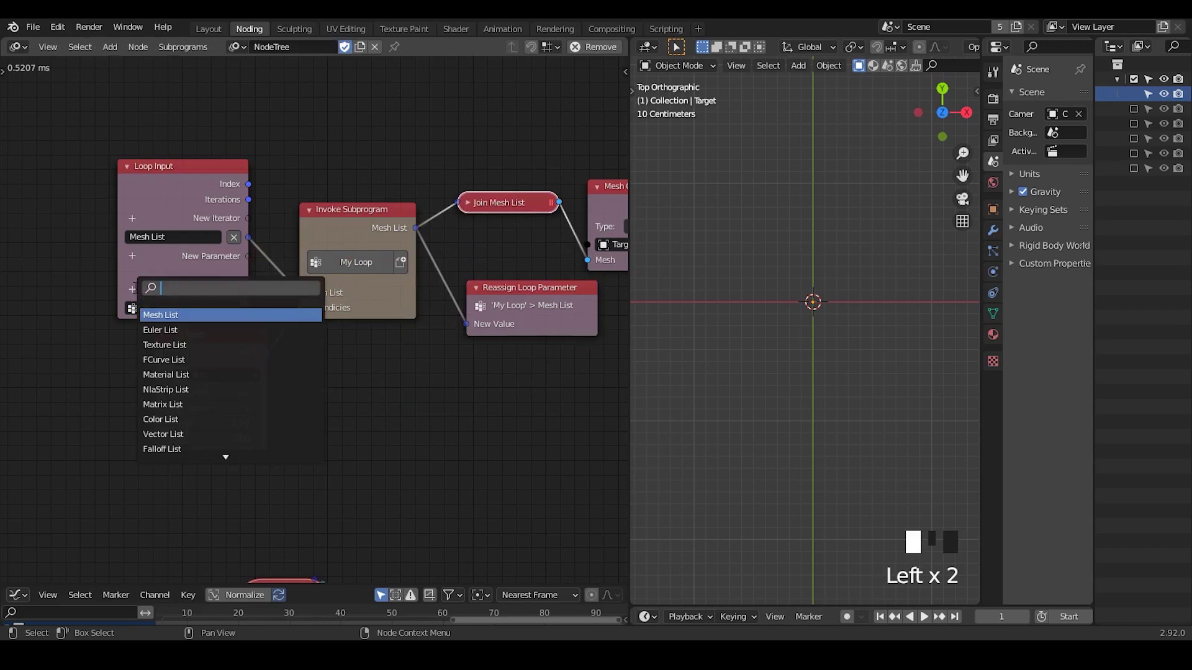
{"action": "type", "text": "mesh"}
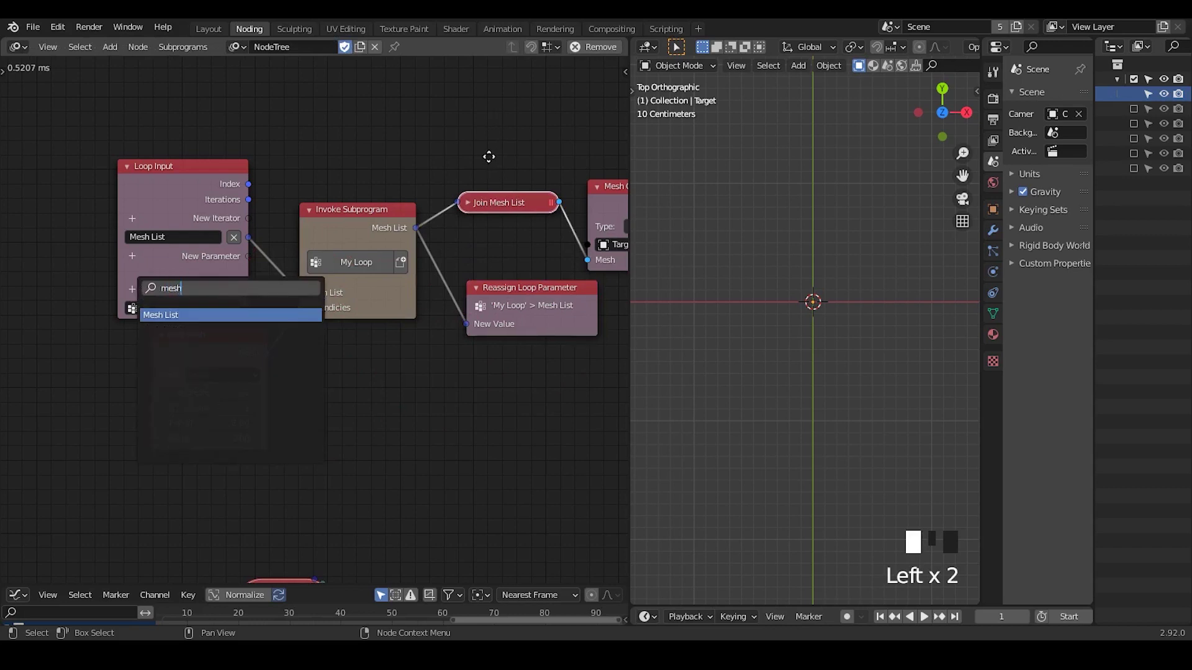
{"action": "key", "text": "Return"}
{"action": "left_click", "coordinate": [505, 130]}
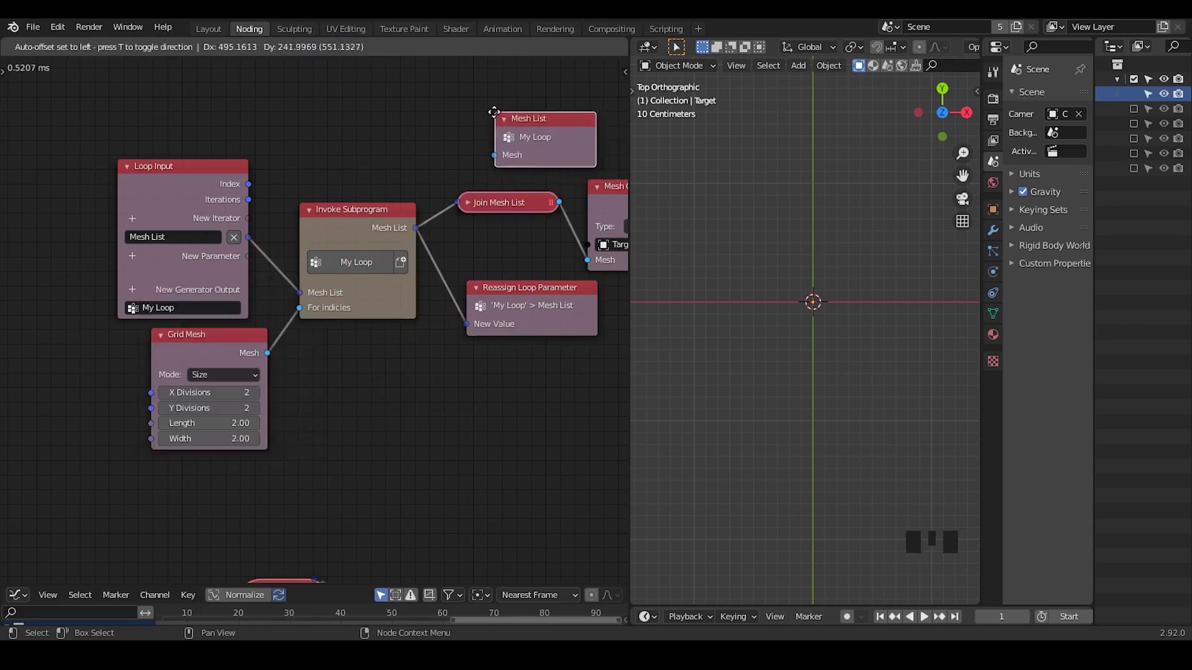
{"action": "left_click_drag", "start_coordinate": [415, 228], "coordinate": [447, 227]}
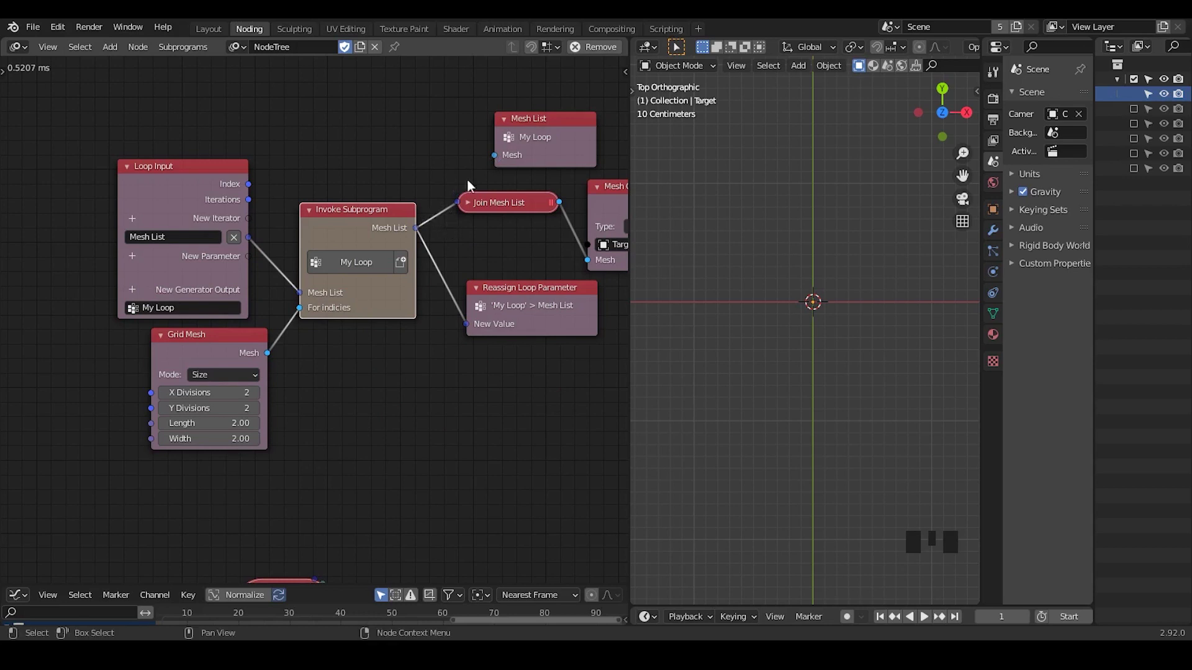
{"action": "left_click", "coordinate": [518, 129]}
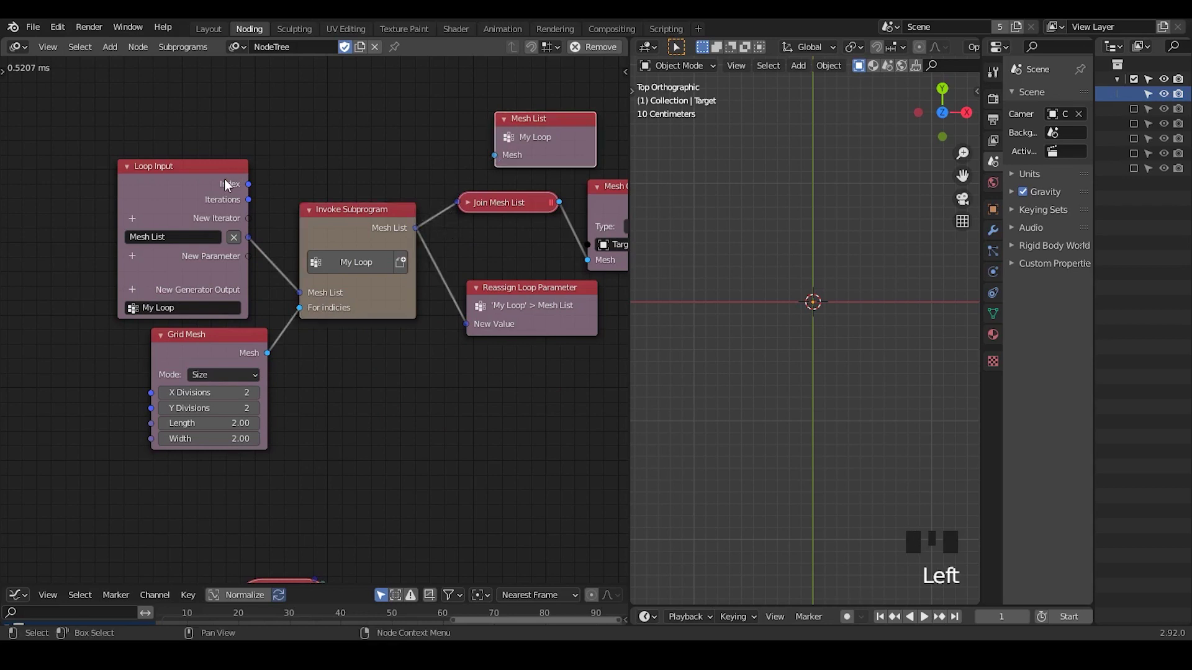
{"action": "key", "text": "x"}
Examine the Mesh List parameter socket options in the new Loop Input node's advanced settings
{"action": "left_click", "coordinate": [196, 188]}
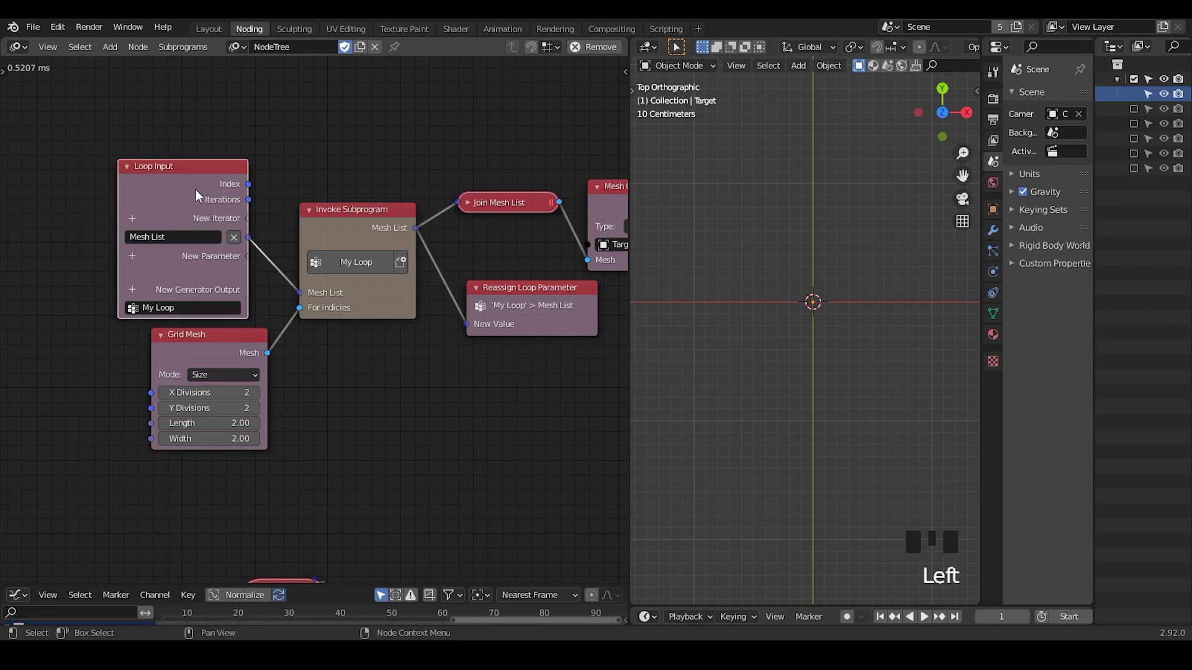
{"action": "key", "text": "n"}
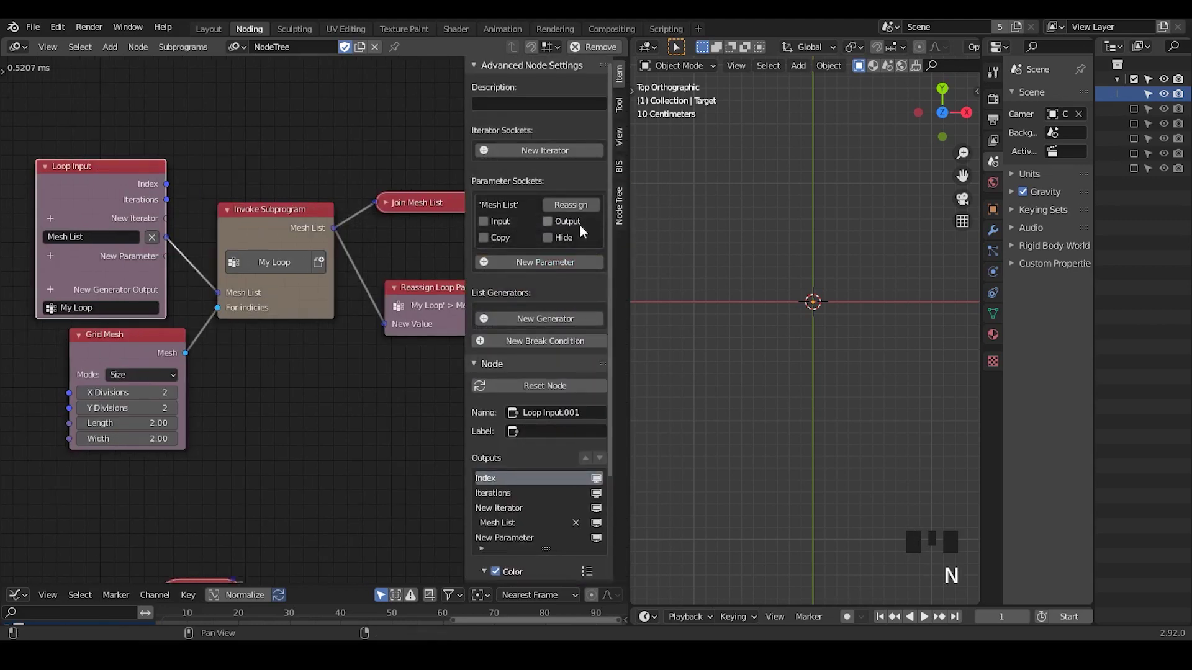
{"action": "key", "text": "n"}
{"action": "key", "text": "n"}
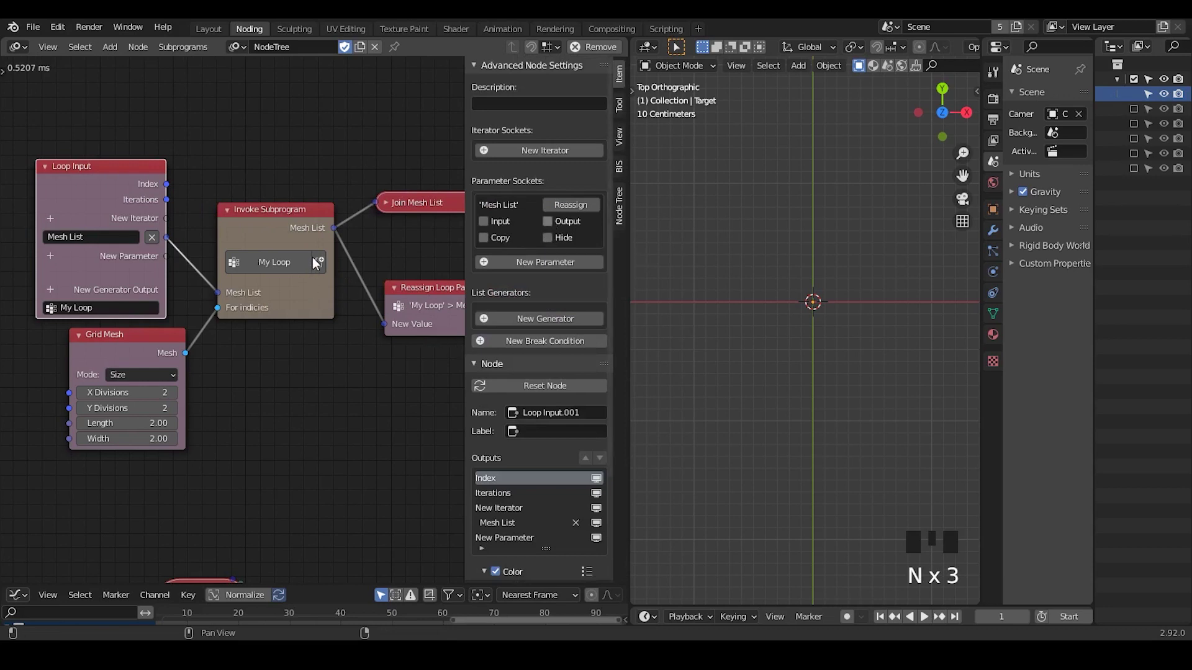
{"action": "left_click", "coordinate": [374, 218]}
{"action": "key", "text": "n"}
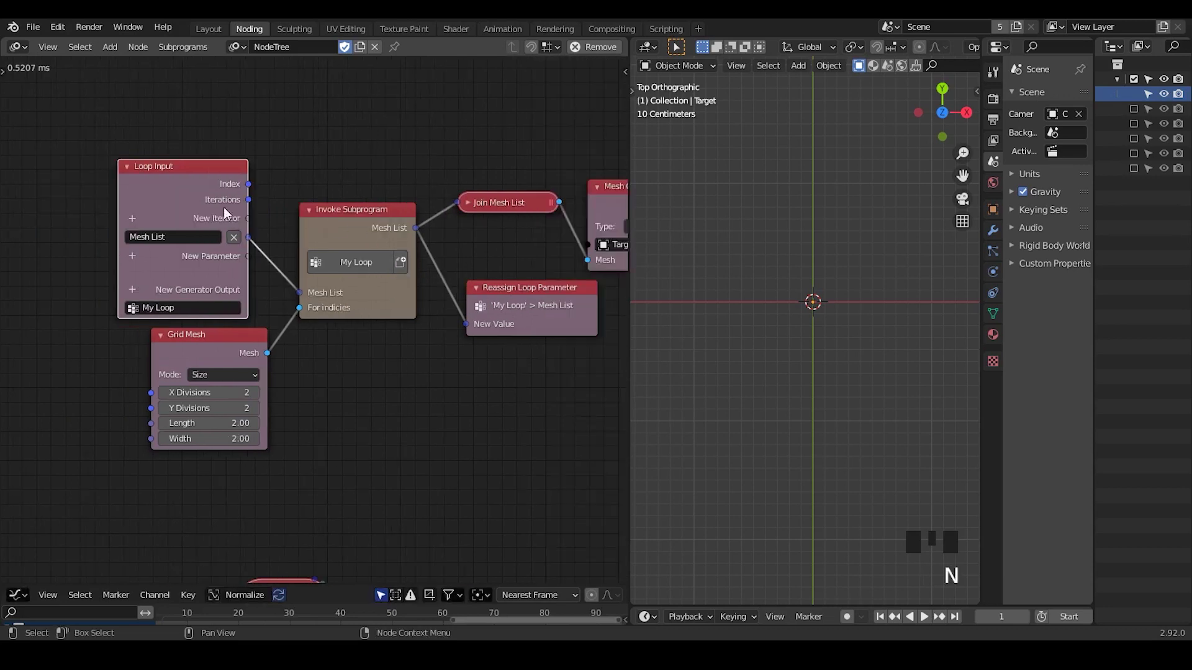
Create an invoke node for the new My Loop and place it below the Reassign Loop Parameter node
{"action": "left_click_drag", "start_coordinate": [508, 298], "coordinate": [501, 288]}
{"action": "key", "text": "w"}
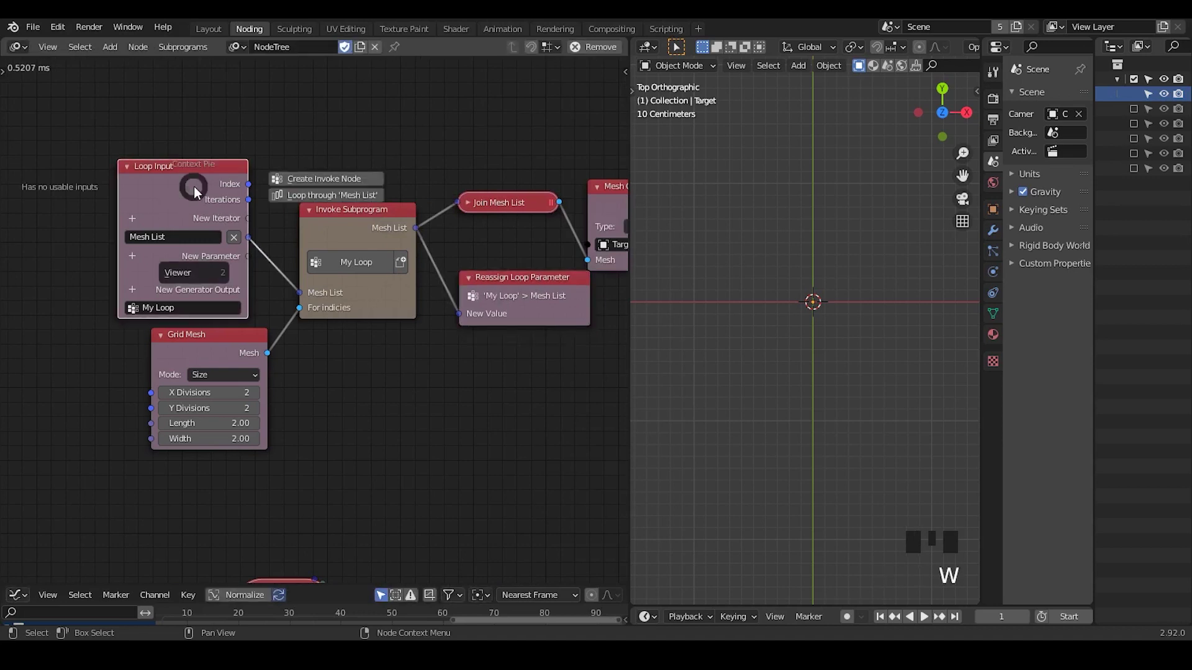
{"action": "left_click", "coordinate": [340, 177]}
{"action": "left_click", "coordinate": [518, 398]}
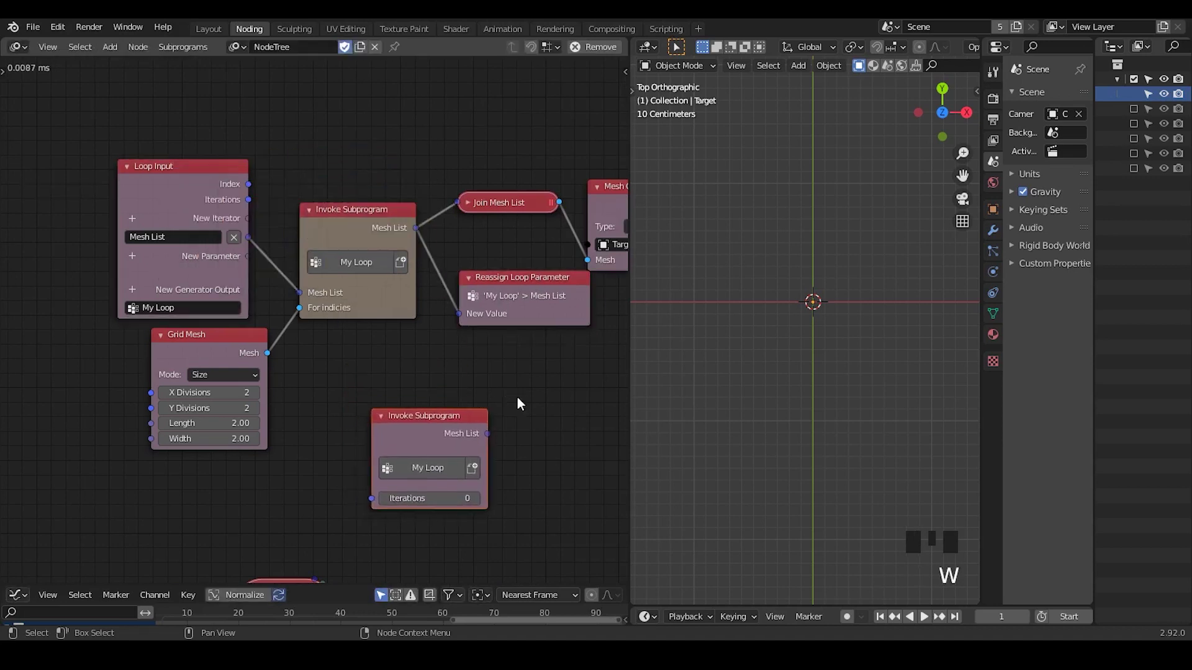
{"action": "scroll", "coordinate": [493, 404], "scroll_direction": "up", "scroll_amount": 1}
{"action": "middle_click_drag", "start_coordinate": [489, 399], "coordinate": [497, 310]}
{"action": "left_click_drag", "start_coordinate": [484, 325], "coordinate": [583, 278]}
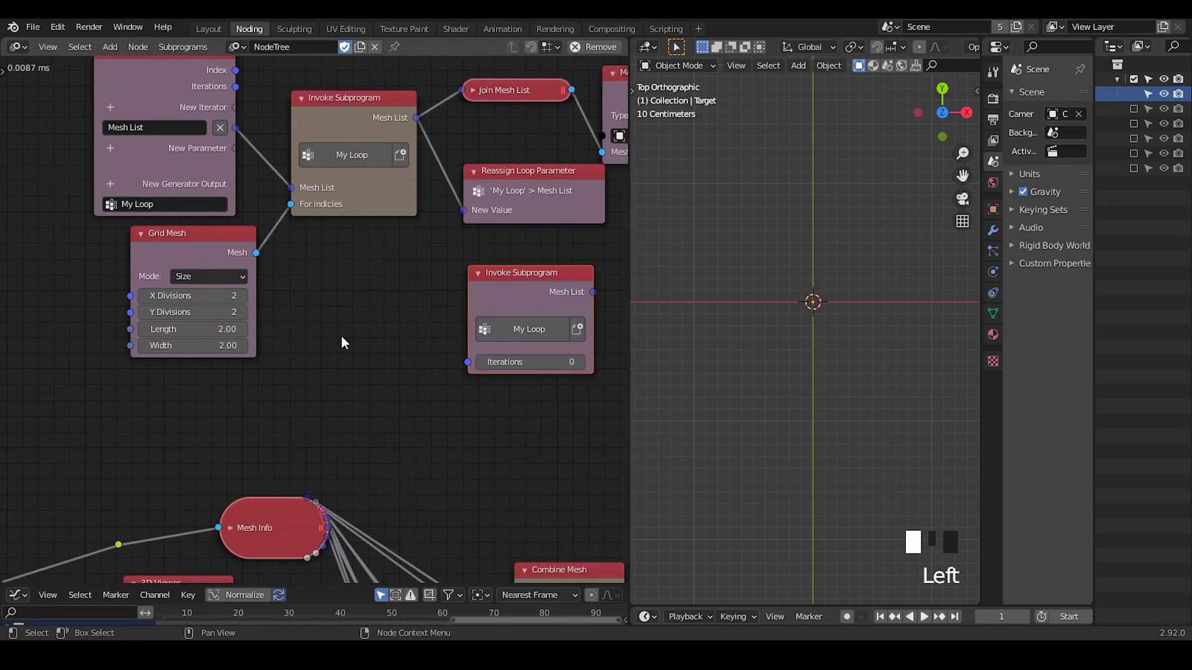
Replace the Grid Mesh link to the subprogram's For indicies input with a new loop parameter on Loop Input
{"action": "middle_click_drag", "start_coordinate": [311, 307], "coordinate": [334, 363]}
{"action": "left_click_drag", "start_coordinate": [255, 308], "coordinate": [239, 307]}
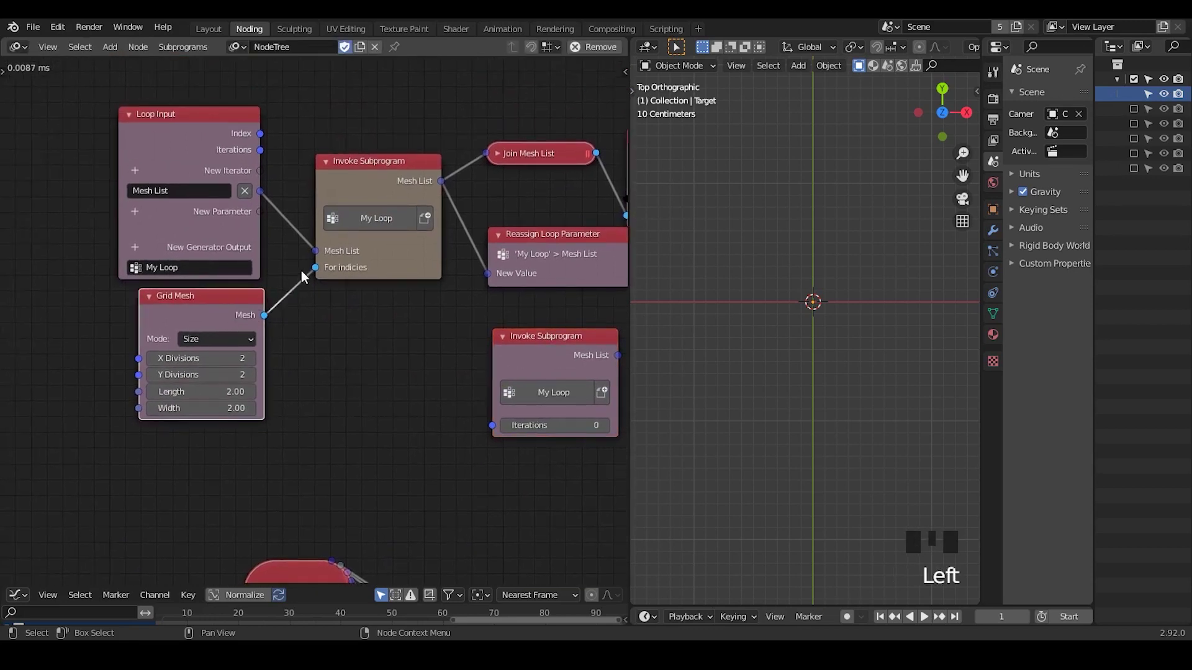
{"action": "mouse_move", "coordinate": [314, 267]}
{"action": "left_mouse_down"}
{"action": "mouse_move", "coordinate": [286, 292]}
{"action": "mouse_move", "coordinate": [315, 270]}
{"action": "left_mouse_up"}
{"action": "left_click_drag", "start_coordinate": [315, 268], "coordinate": [250, 215]}
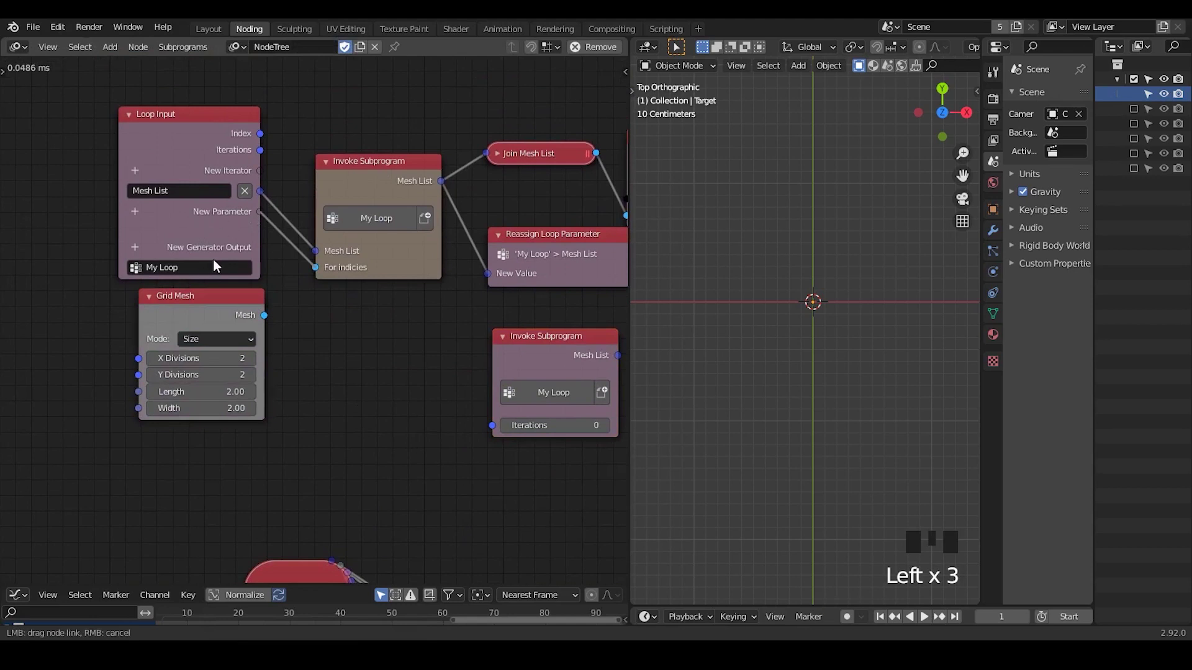
Place Grid Mesh beside the new Invoke Subprogram node and link its Mesh output to For indicies
{"action": "left_click_drag", "start_coordinate": [225, 324], "coordinate": [380, 391]}
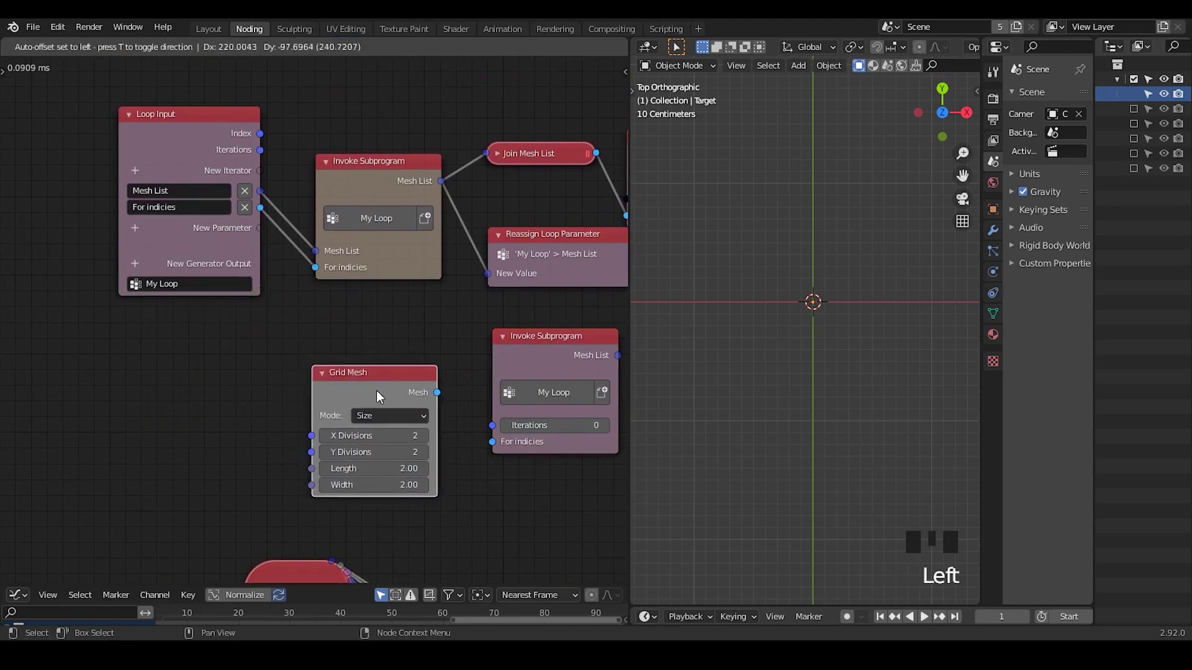
{"action": "middle_click_drag", "start_coordinate": [381, 391], "coordinate": [311, 377]}
{"action": "left_click_drag", "start_coordinate": [358, 364], "coordinate": [504, 383]}
Link the new invoke node's Mesh List to Mesh Object Output through a Join Mesh List node, and space the nodes out
{"action": "scroll", "coordinate": [516, 347], "scroll_direction": "up", "scroll_amount": 1}
{"action": "middle_click_drag", "start_coordinate": [513, 347], "coordinate": [288, 372]}
{"action": "left_click_drag", "start_coordinate": [369, 156], "coordinate": [465, 344]}
{"action": "left_click_drag", "start_coordinate": [301, 354], "coordinate": [404, 401]}
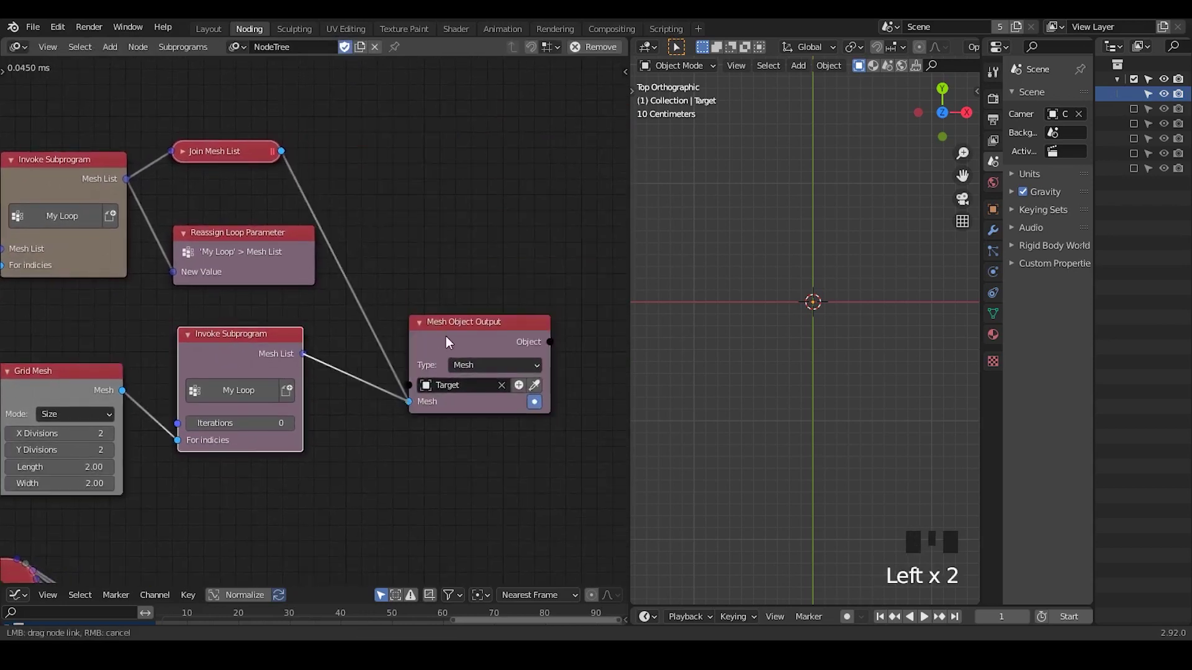
{"action": "left_click_drag", "start_coordinate": [473, 340], "coordinate": [507, 309]}
{"action": "left_click_drag", "start_coordinate": [339, 344], "coordinate": [368, 358]}
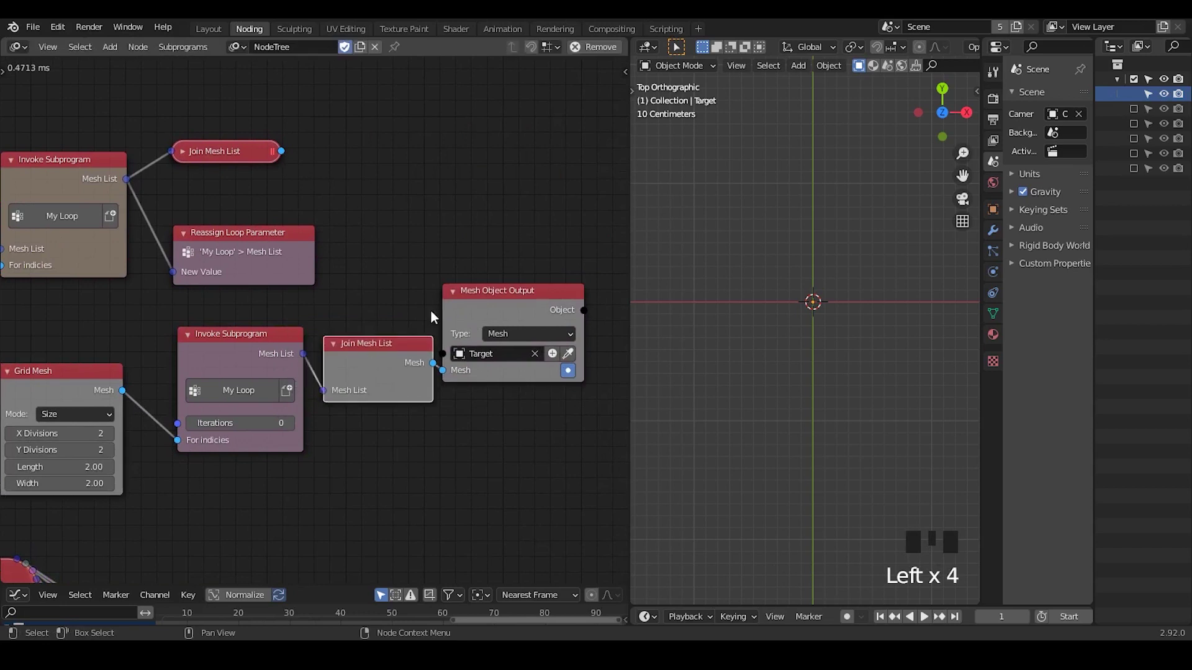
{"action": "left_click", "coordinate": [460, 307]}
{"action": "left_click_drag", "start_coordinate": [459, 308], "coordinate": [508, 304]}
{"action": "left_click", "coordinate": [391, 338]}
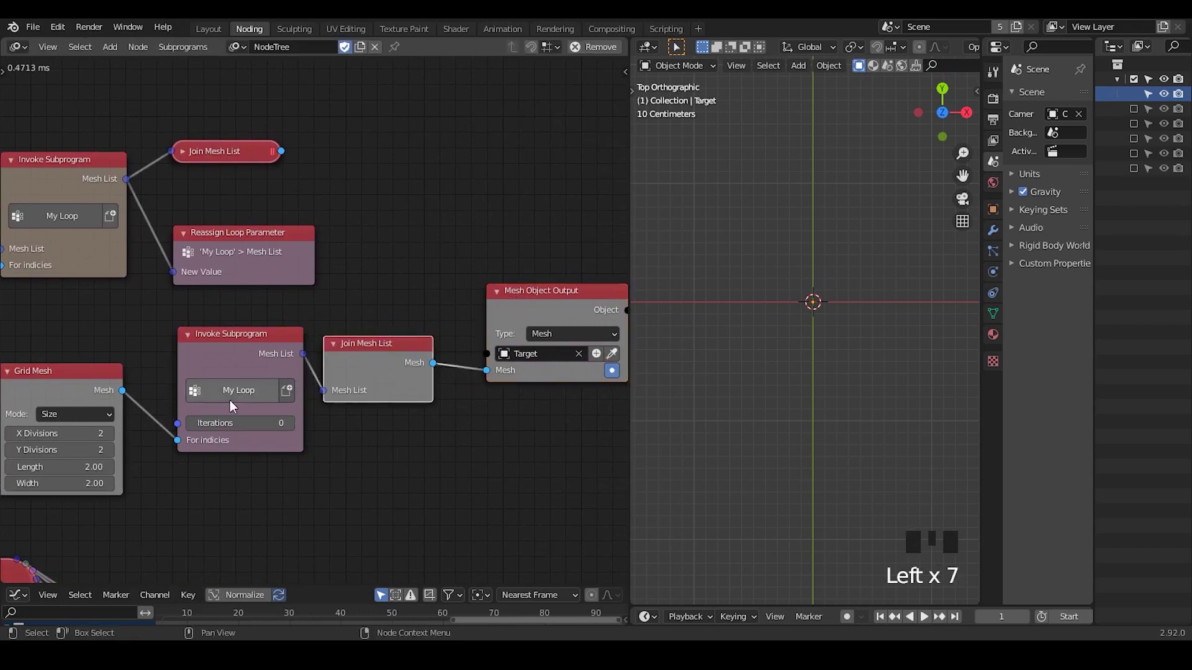
Delete the old Join Mesh List node inside the loop and move Reassign Loop Parameter up
{"action": "middle_click_drag", "start_coordinate": [230, 400], "coordinate": [380, 394]}
{"action": "left_click", "coordinate": [375, 142]}
{"action": "key", "text": "x"}
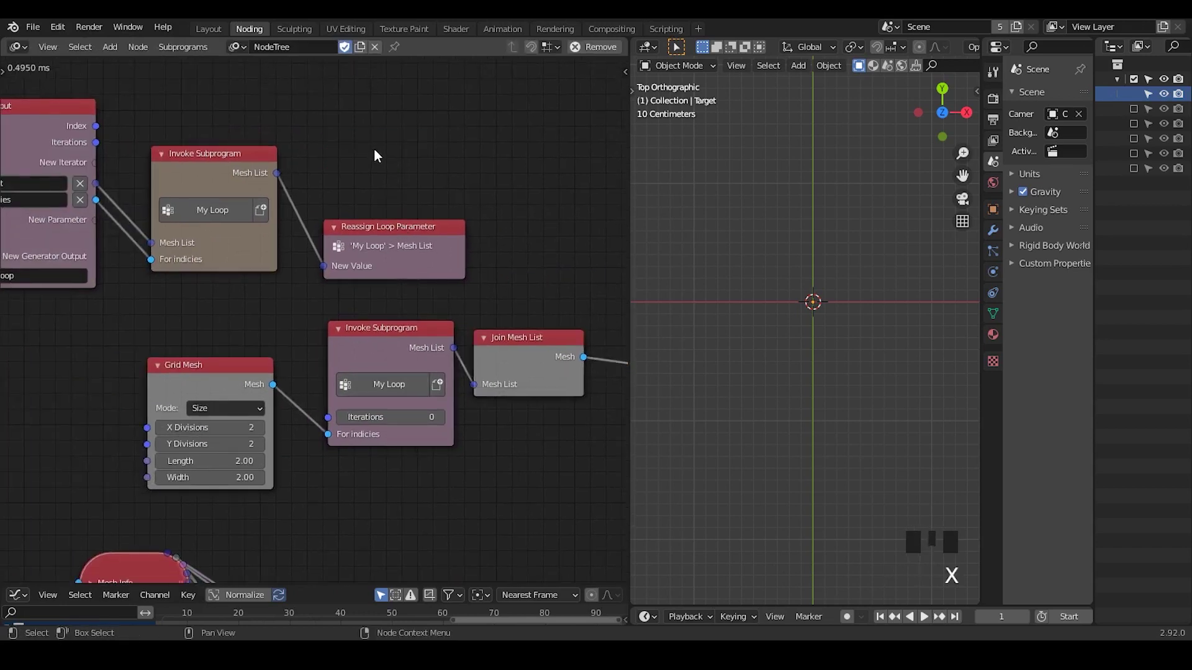
{"action": "left_click_drag", "start_coordinate": [379, 247], "coordinate": [376, 192]}
Set the new My Loop invoke node's Iterations to 1
{"action": "middle_click_drag", "start_coordinate": [277, 365], "coordinate": [349, 266]}
{"action": "middle_click_drag", "start_coordinate": [409, 350], "coordinate": [282, 353]}
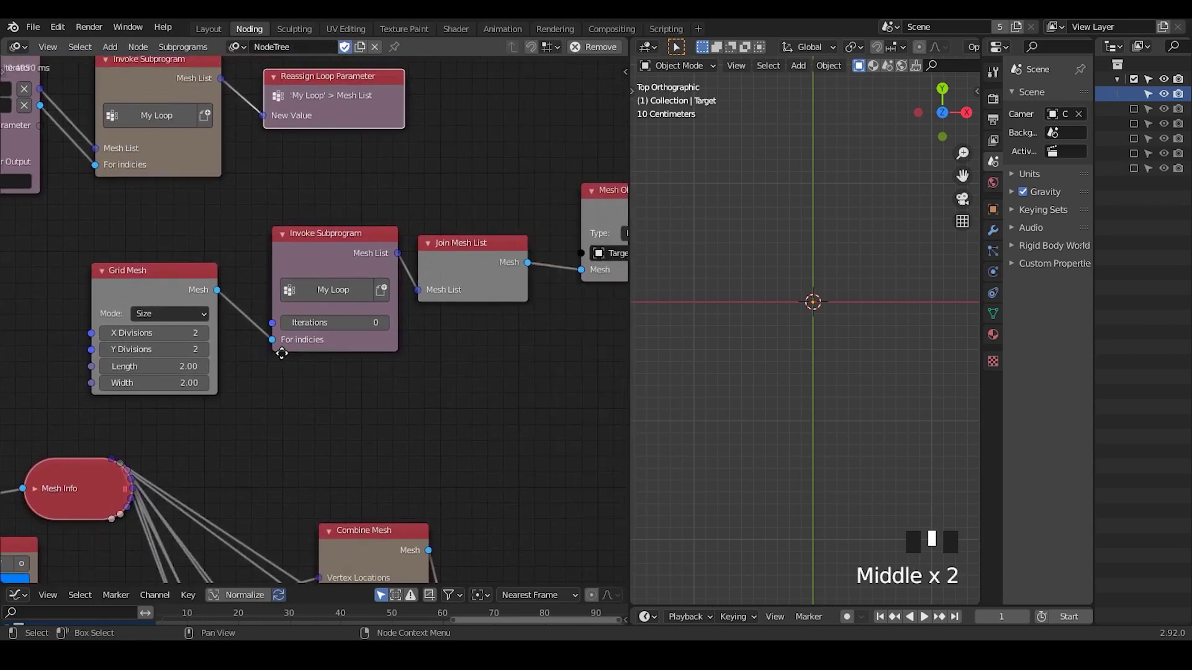
{"action": "left_click", "coordinate": [384, 325]}
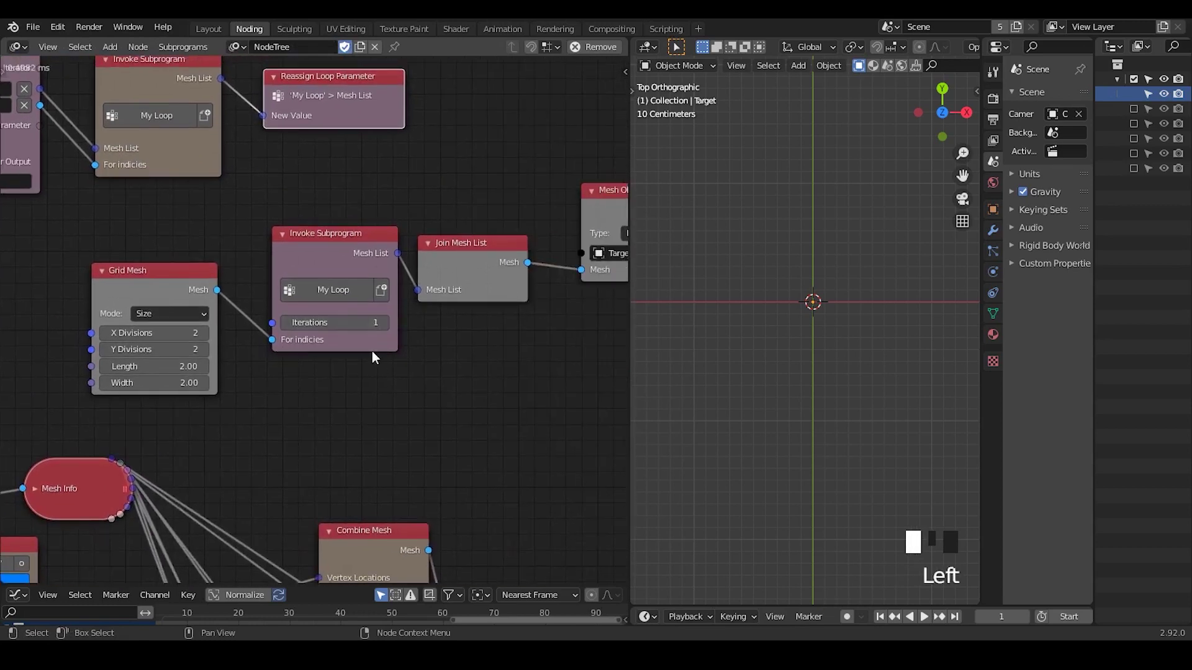
Spread out the loop's nodes to leave a wide gap between Loop Input and the subprogram's invoke node
{"action": "middle_click_drag", "start_coordinate": [257, 432], "coordinate": [356, 478]}
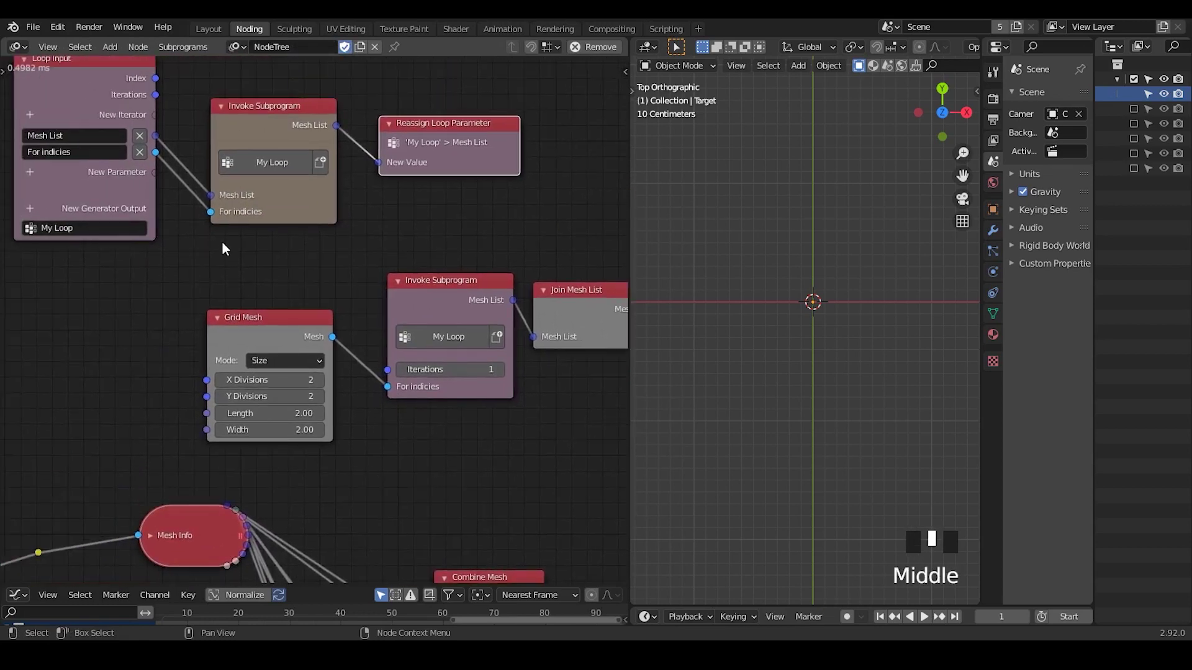
{"action": "middle_click_drag", "start_coordinate": [414, 154], "coordinate": [429, 221]}
{"action": "left_click", "coordinate": [518, 164]}
{"action": "left_click_drag", "start_coordinate": [280, 173], "coordinate": [323, 138]}
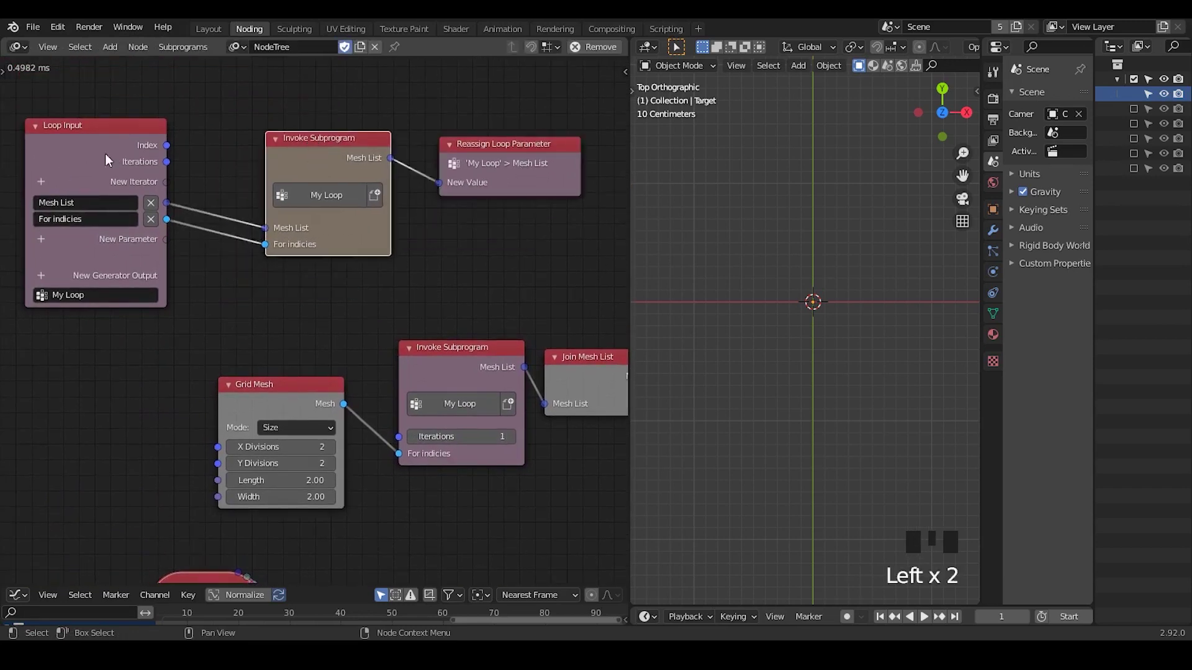
{"action": "scroll", "coordinate": [117, 185], "scroll_direction": "down", "scroll_amount": 1}
{"action": "middle_click_drag", "start_coordinate": [117, 184], "coordinate": [222, 136]}
{"action": "left_click_drag", "start_coordinate": [222, 137], "coordinate": [29, 137]}
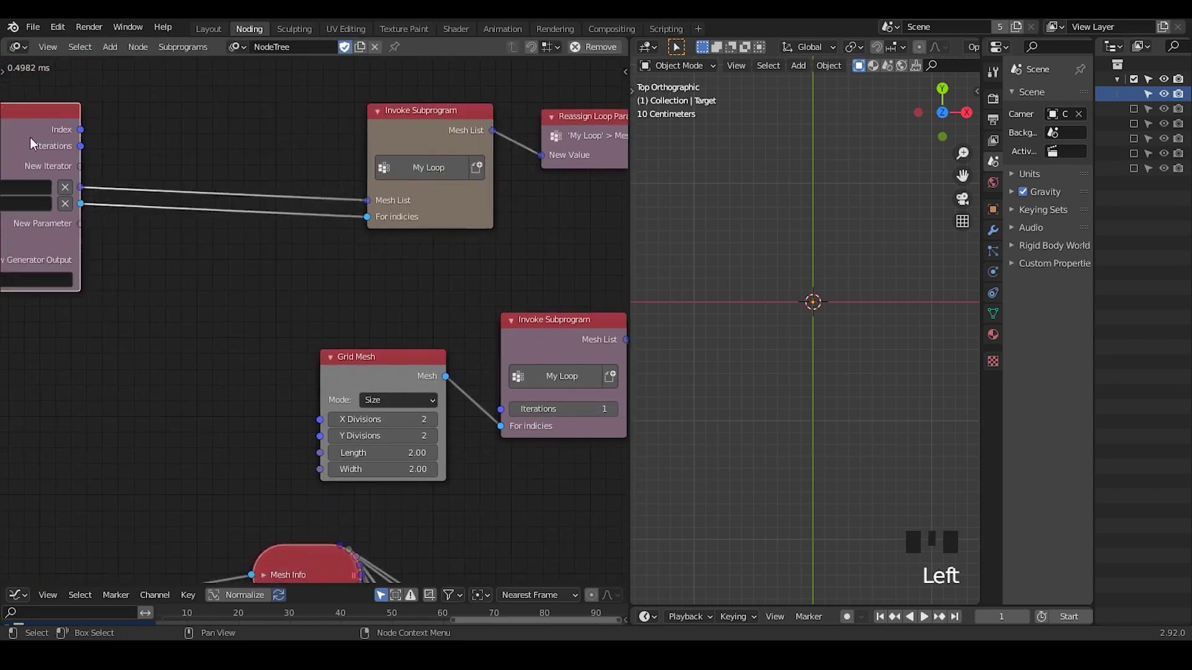
{"action": "scroll", "coordinate": [188, 244], "scroll_direction": "down", "scroll_amount": 1}
{"action": "middle_click_drag", "start_coordinate": [189, 245], "coordinate": [291, 251]}
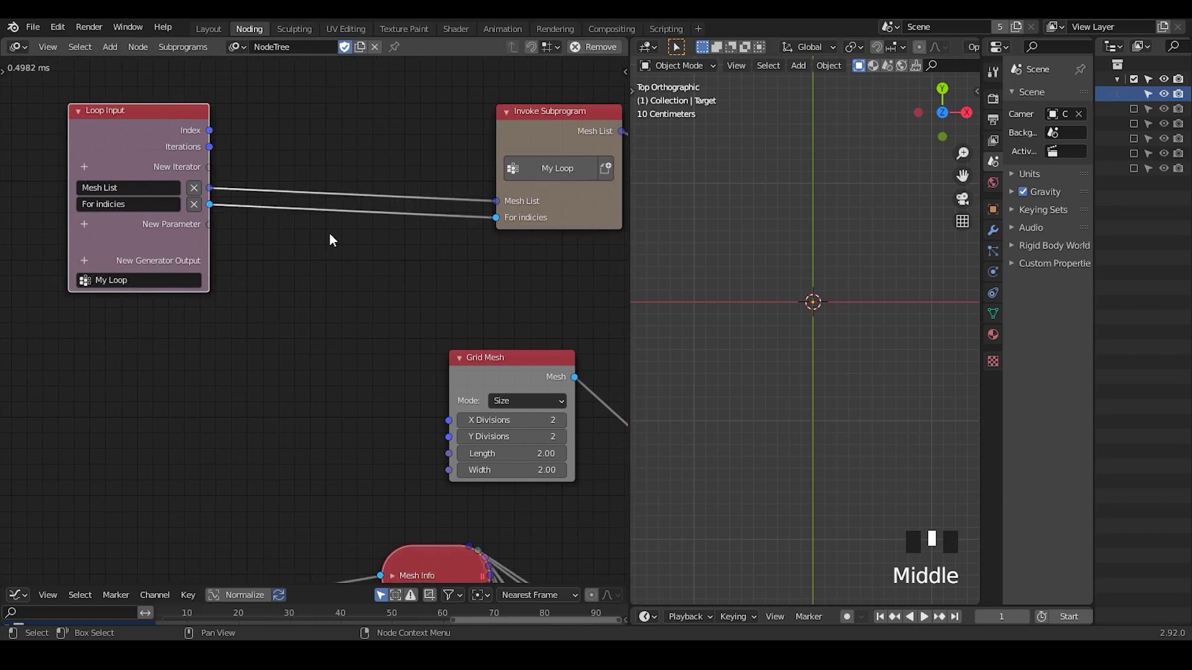
Add a Create Mesh List node in the gap and link Loop Input's For indicies to its Element input
{"action": "key", "text": "ctrl+a"}
{"action": "type", "text": "crea"}
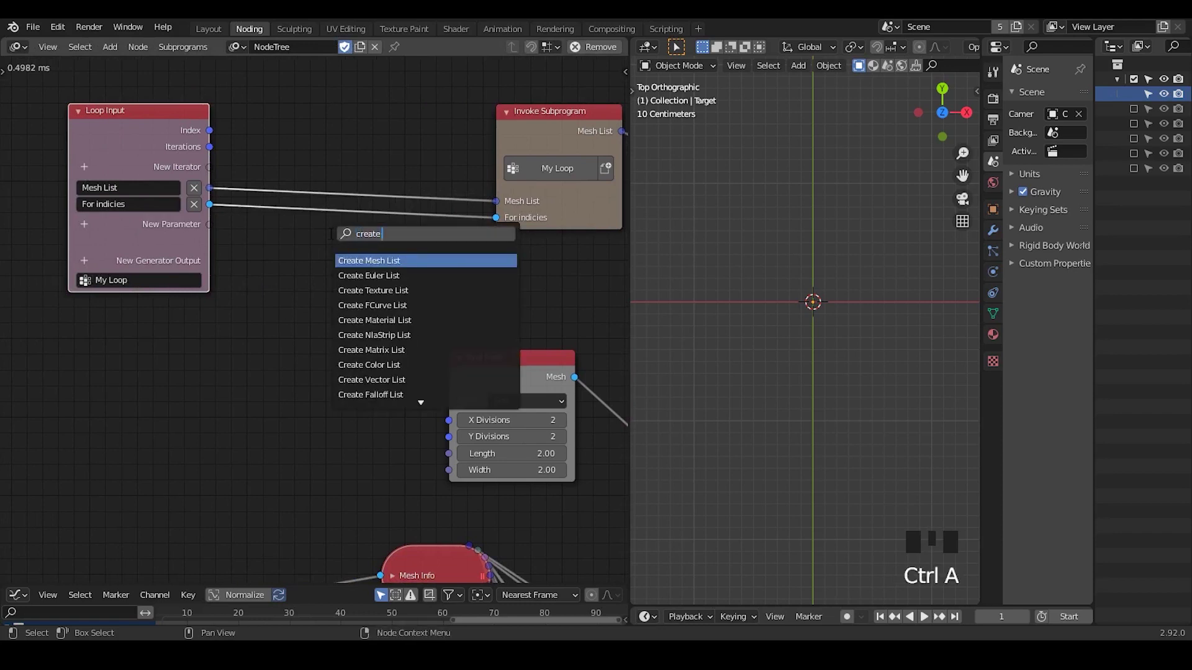
{"action": "type", "text": "te mesh"}
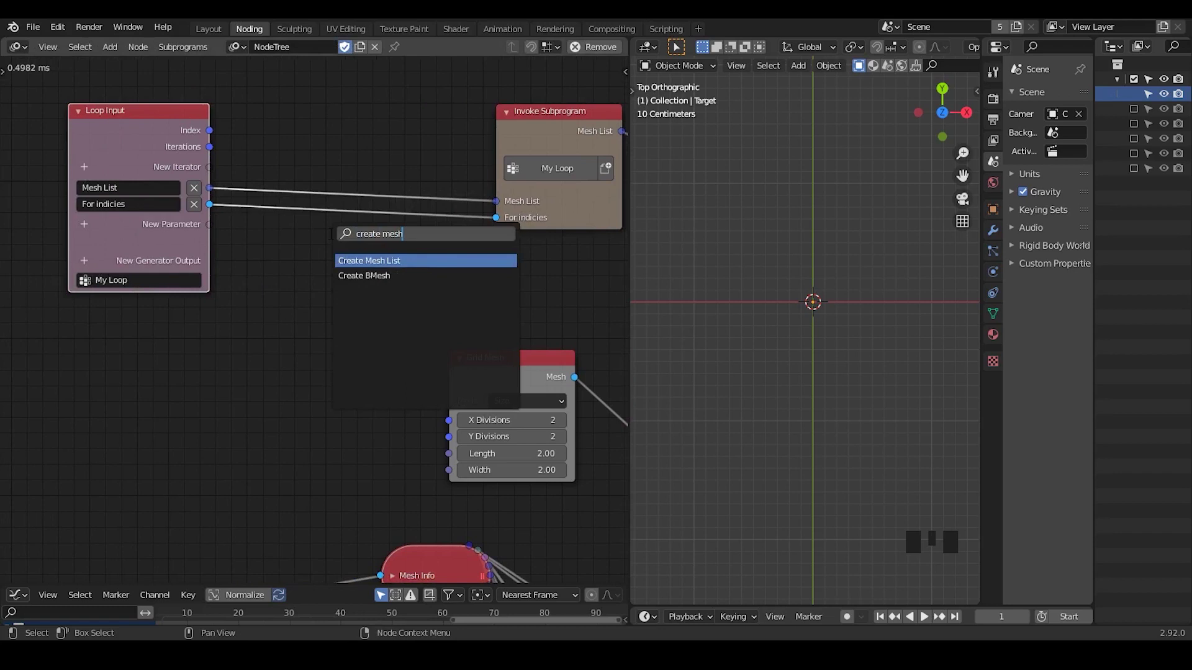
{"action": "key", "text": "Down"}
{"action": "key", "text": "Up"}
{"action": "key", "text": "Down"}
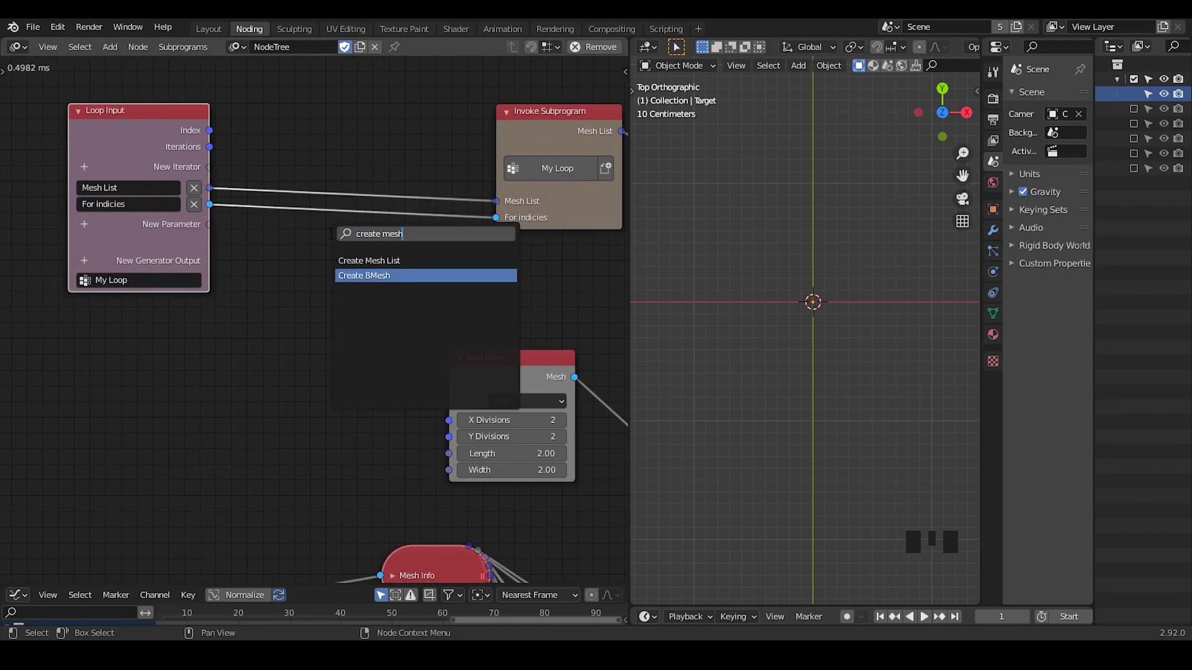
{"action": "key", "text": "Up"}
{"action": "key", "text": "Down"}
{"action": "key", "text": "Up"}
{"action": "key", "text": "Down"}
{"action": "key", "text": "Up"}
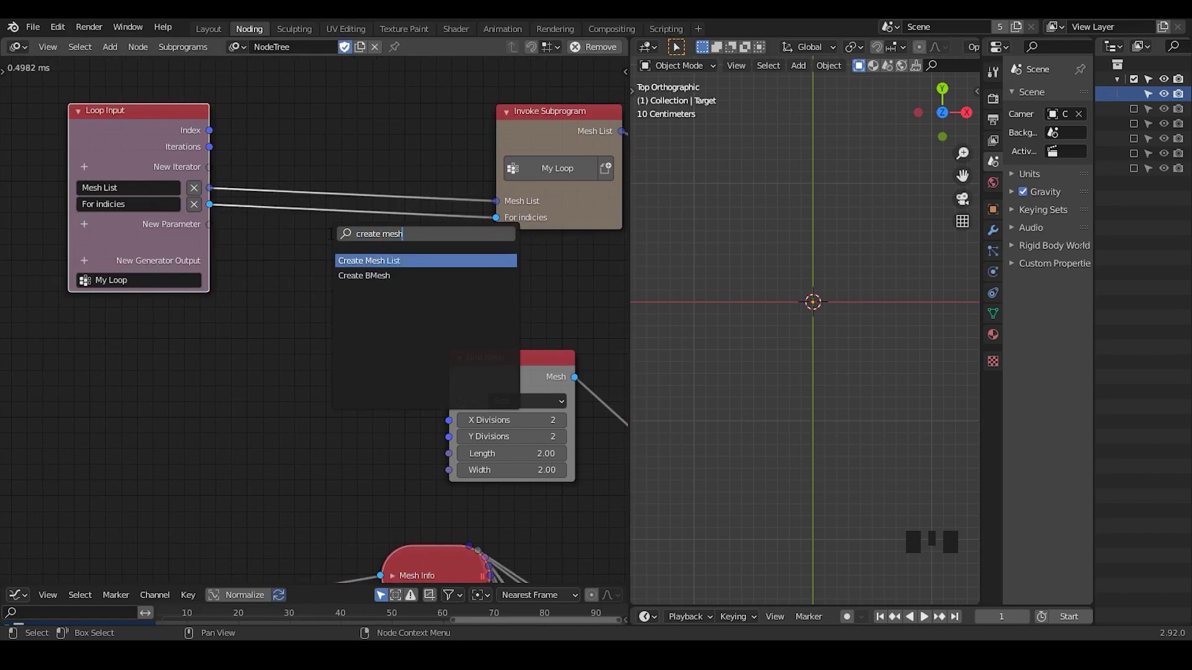
{"action": "key", "text": "Return"}
{"action": "left_click", "coordinate": [329, 234]}
{"action": "left_click_drag", "start_coordinate": [210, 205], "coordinate": [324, 307]}
Reduce the Create Mesh List node to a single Element input and move it closer to Loop Input
{"action": "left_click", "coordinate": [360, 255]}
{"action": "key", "text": "u"}
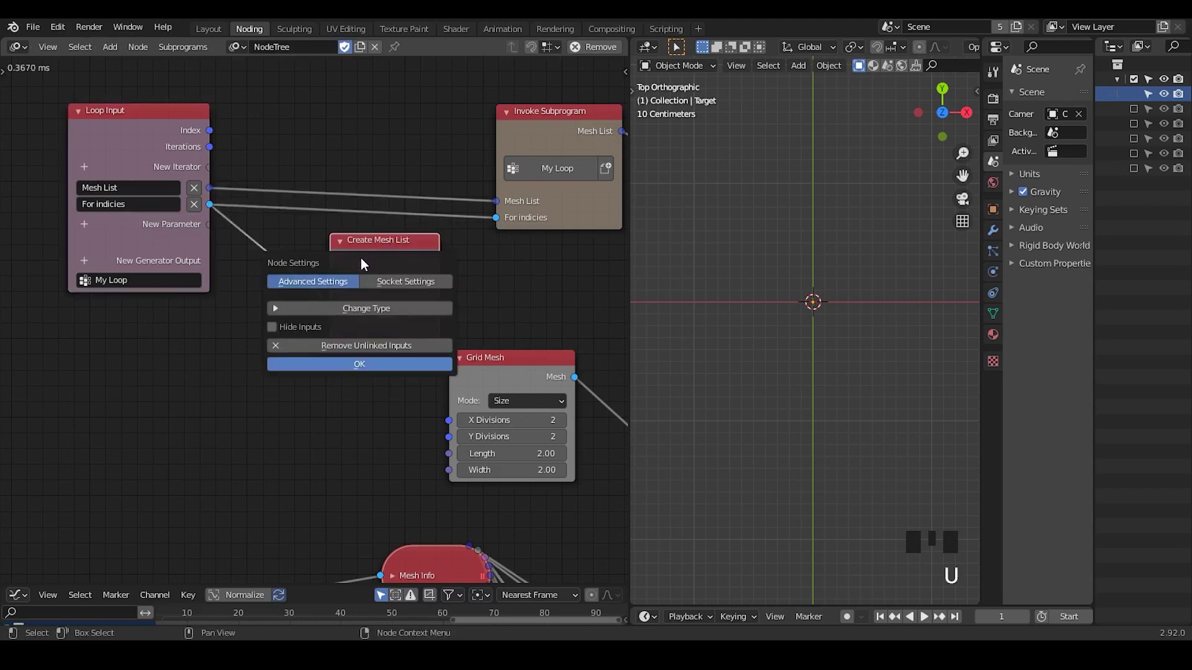
{"action": "left_click", "coordinate": [373, 281]}
{"action": "left_click", "coordinate": [332, 343]}
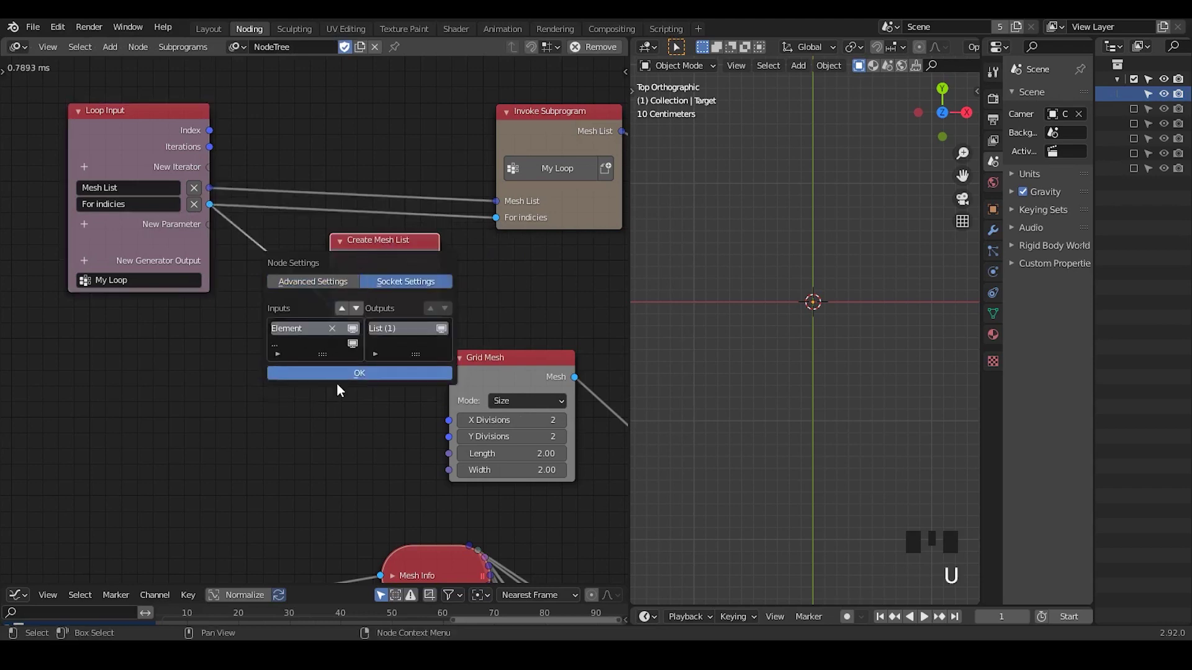
{"action": "left_click", "coordinate": [347, 388]}
{"action": "left_click_drag", "start_coordinate": [368, 262], "coordinate": [316, 269]}
Add a Switch node, link Loop Input's Index to its Condition, and move Create Mesh List lower
{"action": "key", "text": "ctrl+a"}
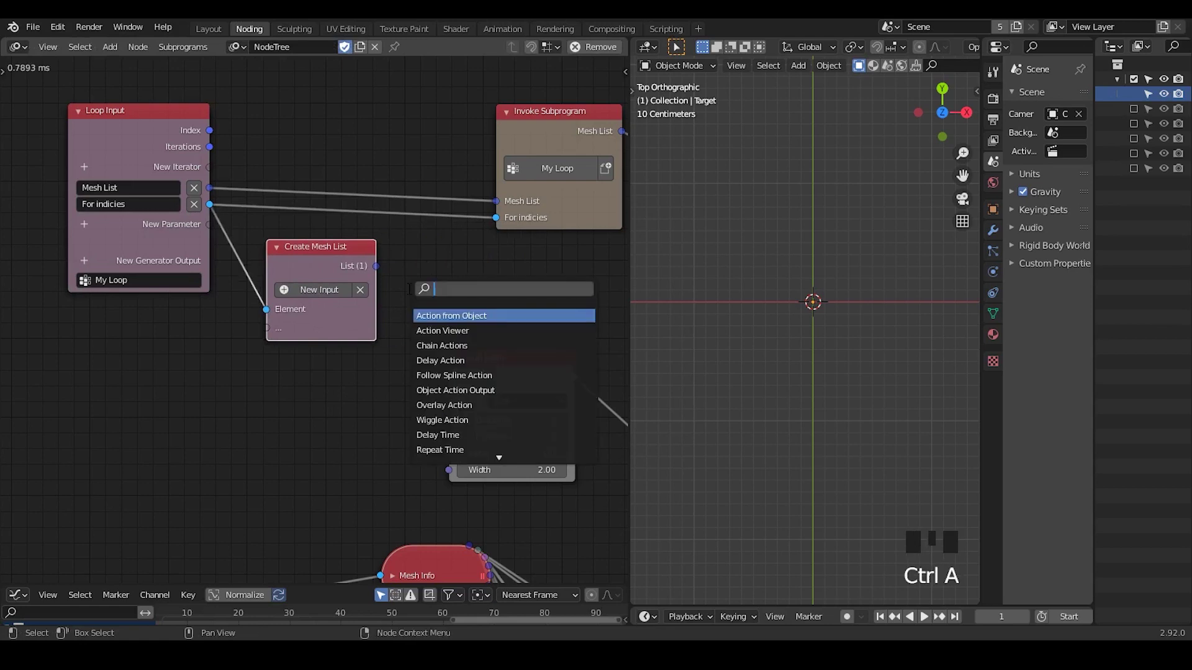
{"action": "type", "text": "switch"}
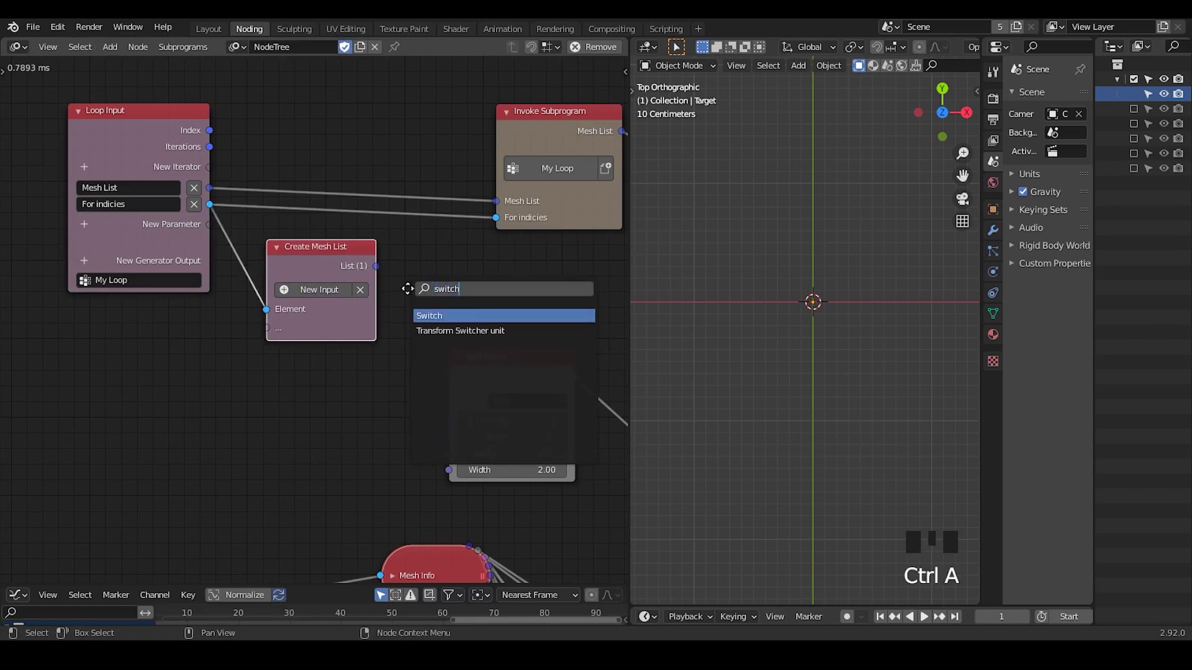
{"action": "key", "text": "Return"}
{"action": "left_click", "coordinate": [411, 239]}
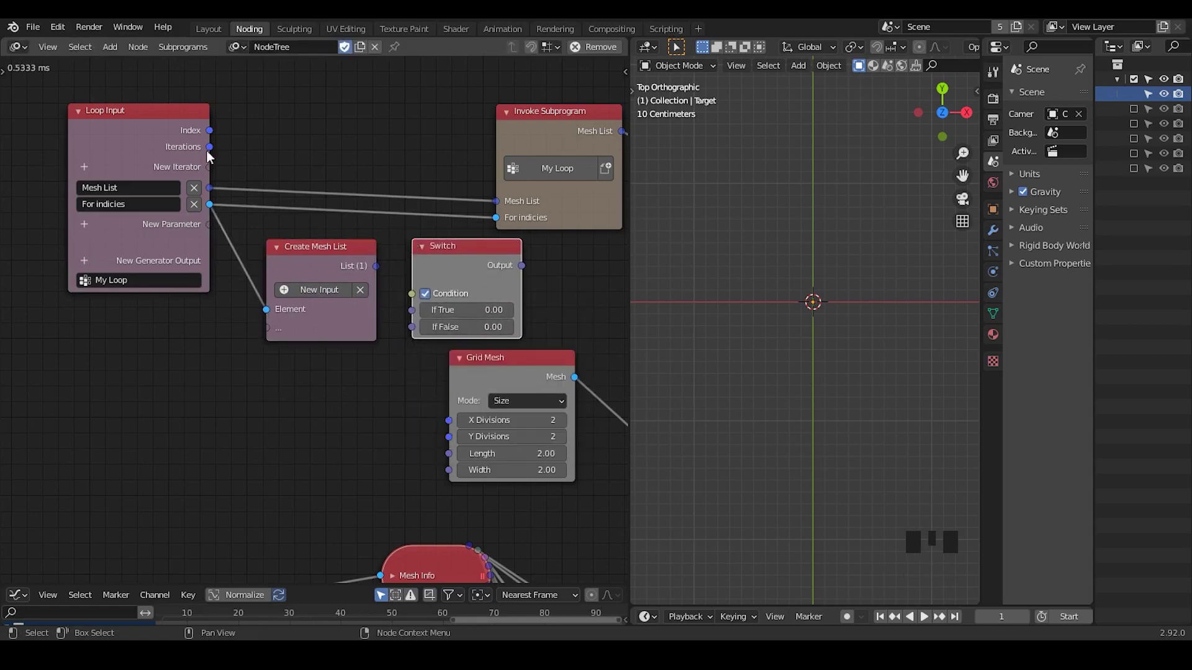
{"action": "left_click_drag", "start_coordinate": [210, 129], "coordinate": [409, 296]}
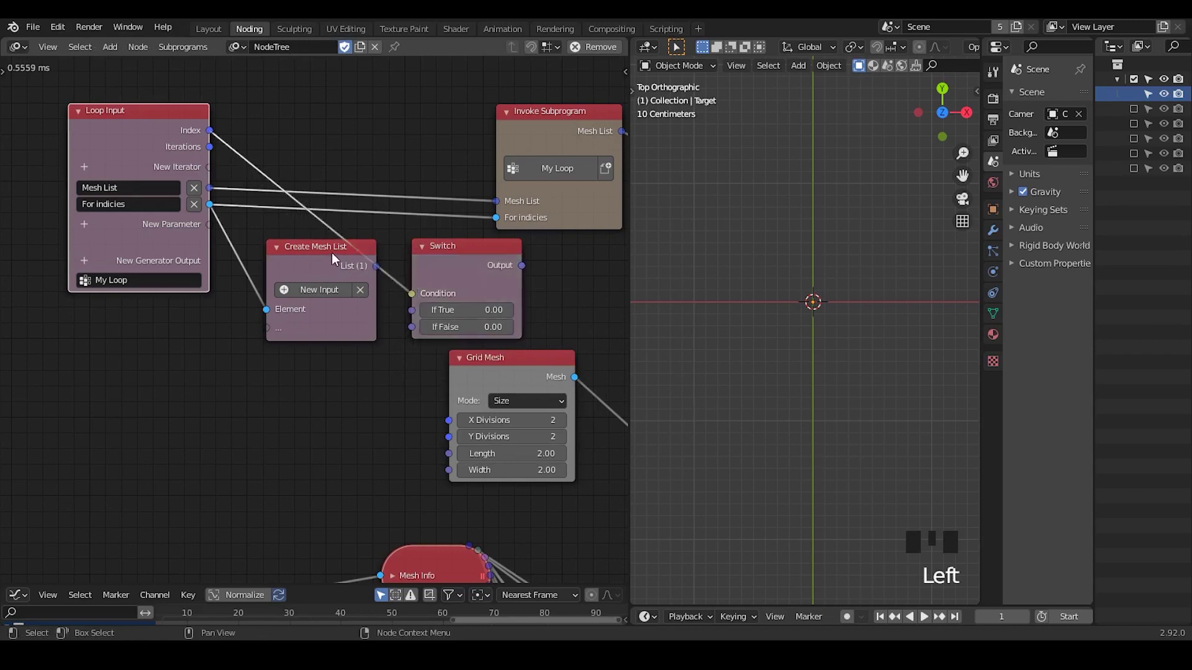
{"action": "left_click_drag", "start_coordinate": [331, 252], "coordinate": [326, 327]}
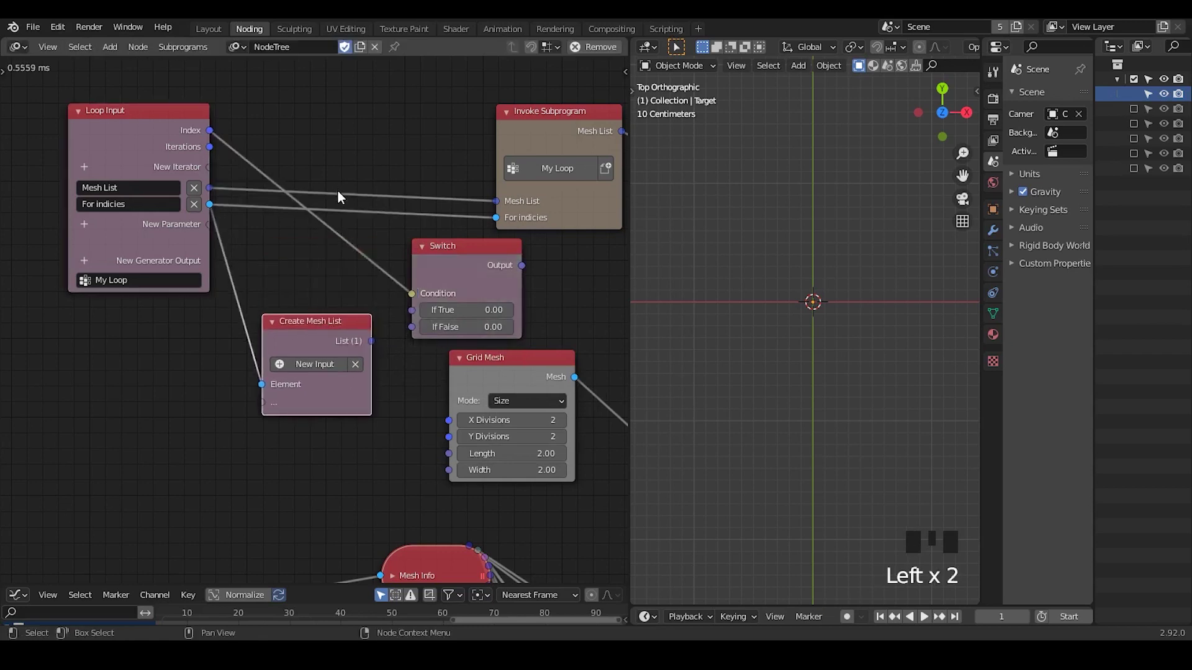
Sketch freehand zeros and a diagonal stroke as annotations above the loop's nodes
{"action": "middle_click_drag", "start_coordinate": [337, 191], "coordinate": [323, 282]}
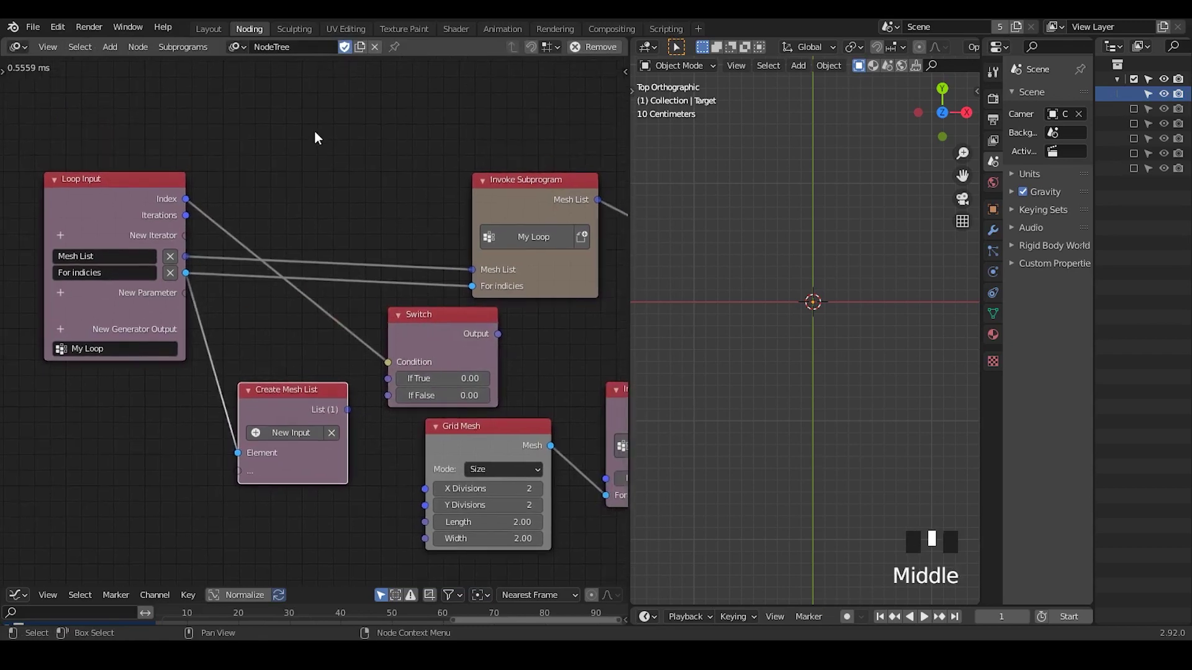
{"action": "key", "text": "d"}
{"action": "mouse_move", "coordinate": [294, 136]}
{"action": "left_mouse_down"}
{"action": "mouse_move", "coordinate": [315, 145]}
{"action": "mouse_move", "coordinate": [311, 121]}
{"action": "left_mouse_up"}
{"action": "mouse_move", "coordinate": [361, 130]}
{"action": "left_mouse_down"}
{"action": "mouse_move", "coordinate": [360, 158]}
{"action": "mouse_move", "coordinate": [362, 130]}
{"action": "left_mouse_up"}
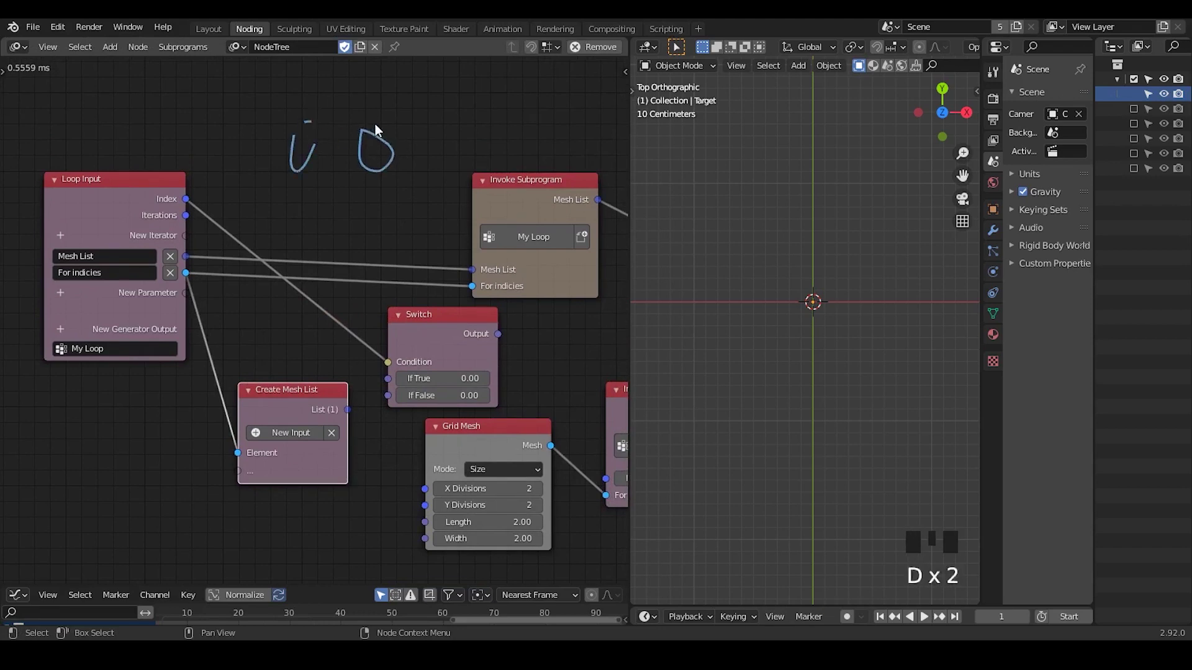
{"action": "left_click_drag", "start_coordinate": [455, 89], "coordinate": [325, 217]}
{"action": "left_click_drag", "start_coordinate": [314, 149], "coordinate": [308, 122]}
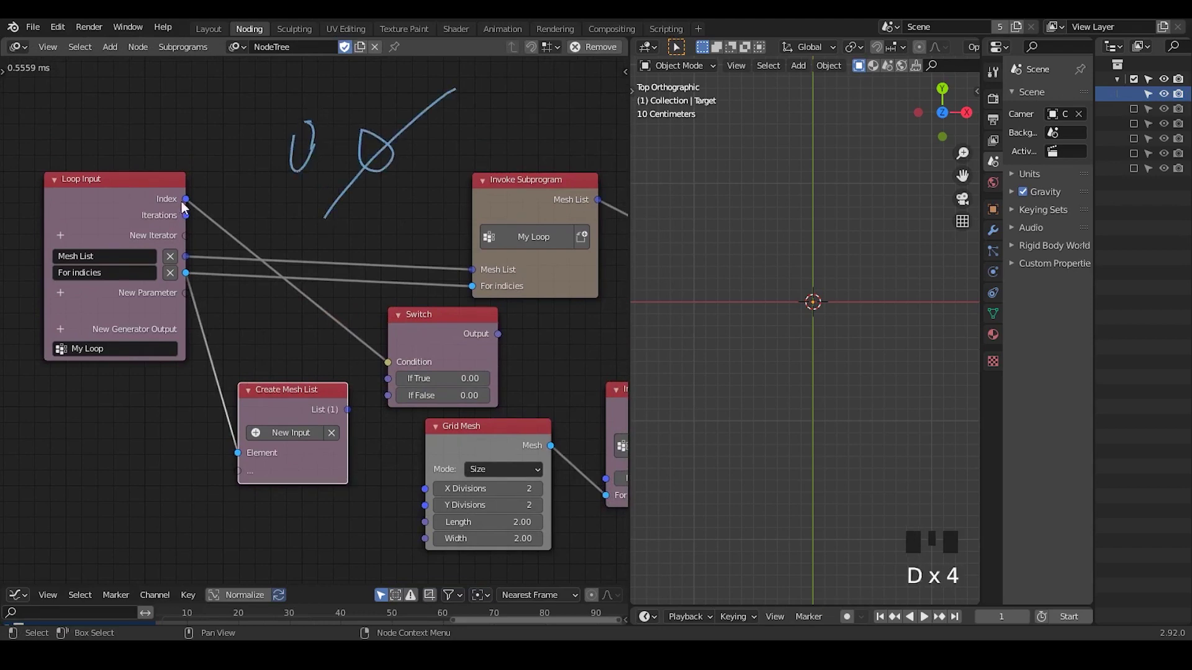
{"action": "left_click_drag", "start_coordinate": [168, 91], "coordinate": [186, 91]}
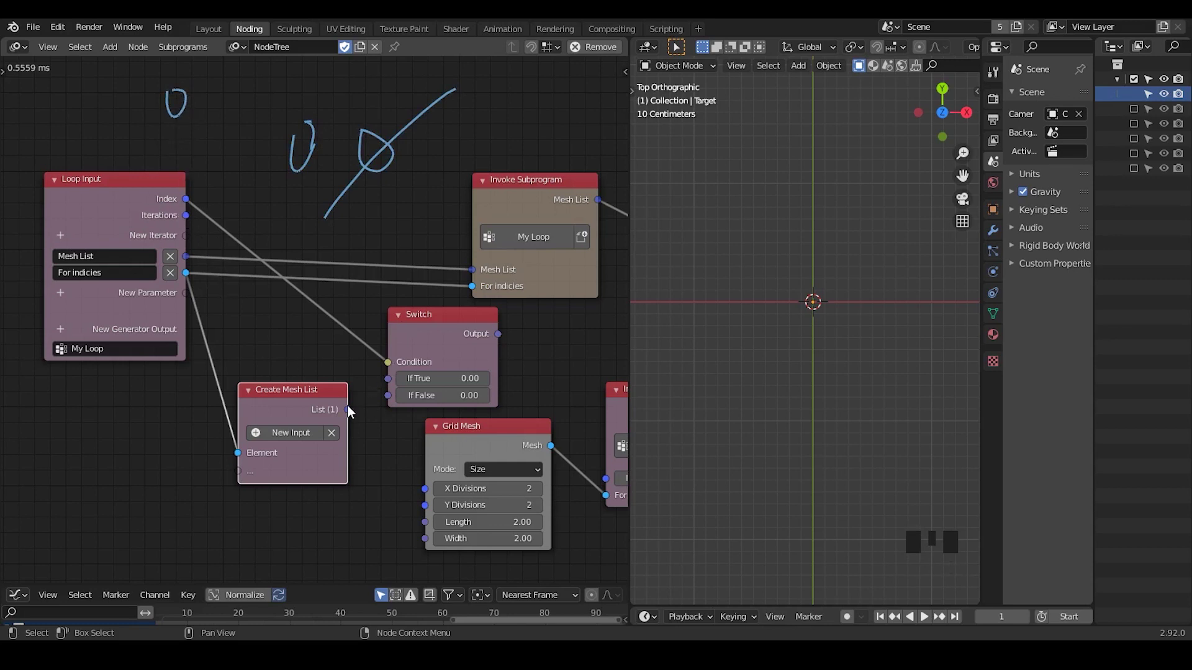
Link Create Mesh List to Switch's If False, the loop's Mesh List to If True, and Output to the invoke node's Mesh List
{"action": "left_click_drag", "start_coordinate": [348, 408], "coordinate": [399, 396]}
{"action": "left_click_drag", "start_coordinate": [194, 257], "coordinate": [347, 361]}
{"action": "left_click_drag", "start_coordinate": [185, 257], "coordinate": [385, 378]}
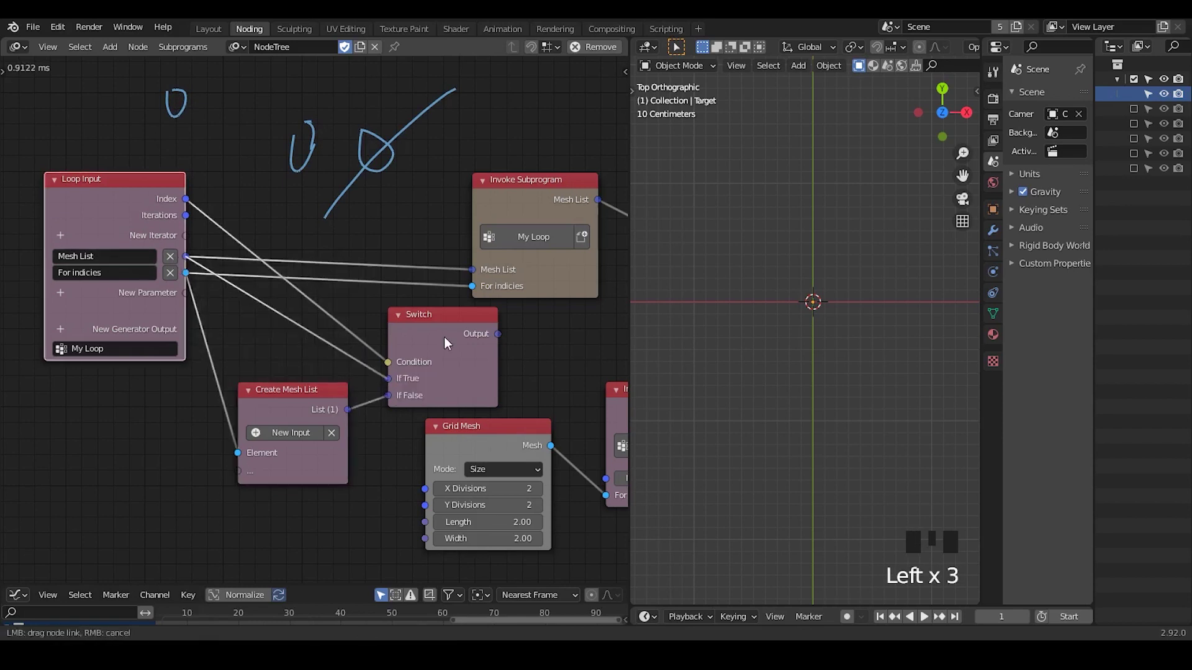
{"action": "left_click_drag", "start_coordinate": [484, 338], "coordinate": [472, 269]}
Erase the annotation strokes above the loop's nodes
{"action": "middle_click_drag", "start_coordinate": [388, 226], "coordinate": [399, 286]}
{"action": "key", "text": "d"}
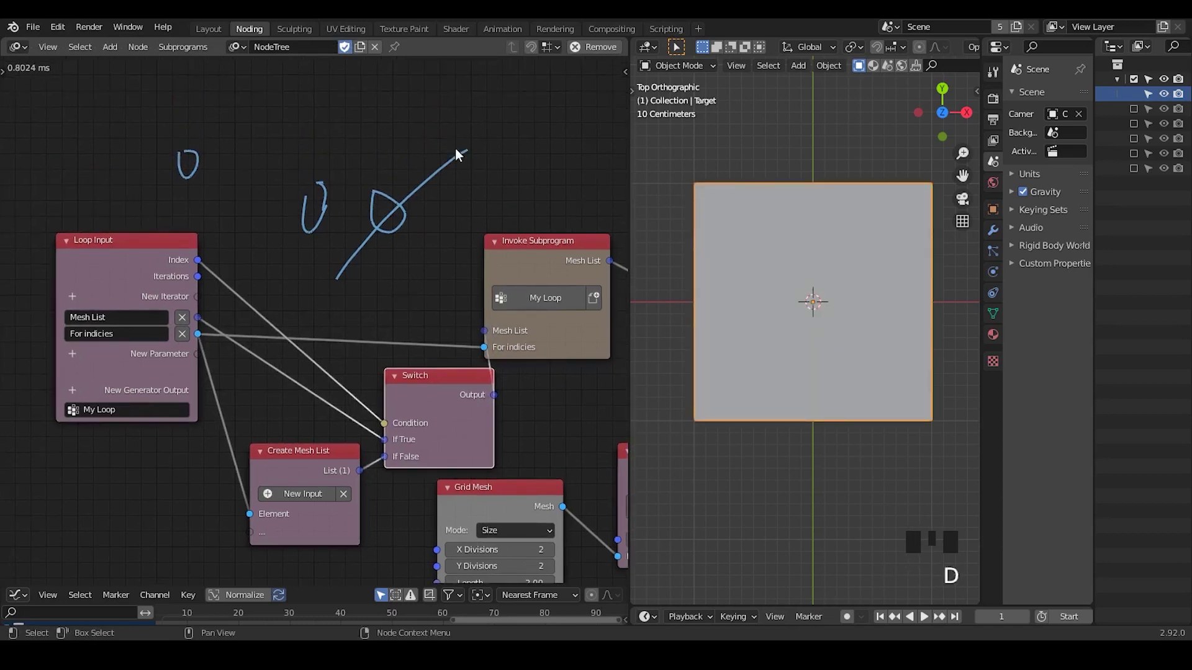
{"action": "mouse_move", "coordinate": [458, 153]}
{"action": "right_mouse_down"}
{"action": "mouse_move", "coordinate": [285, 117]}
{"action": "mouse_move", "coordinate": [409, 225]}
{"action": "right_mouse_up"}
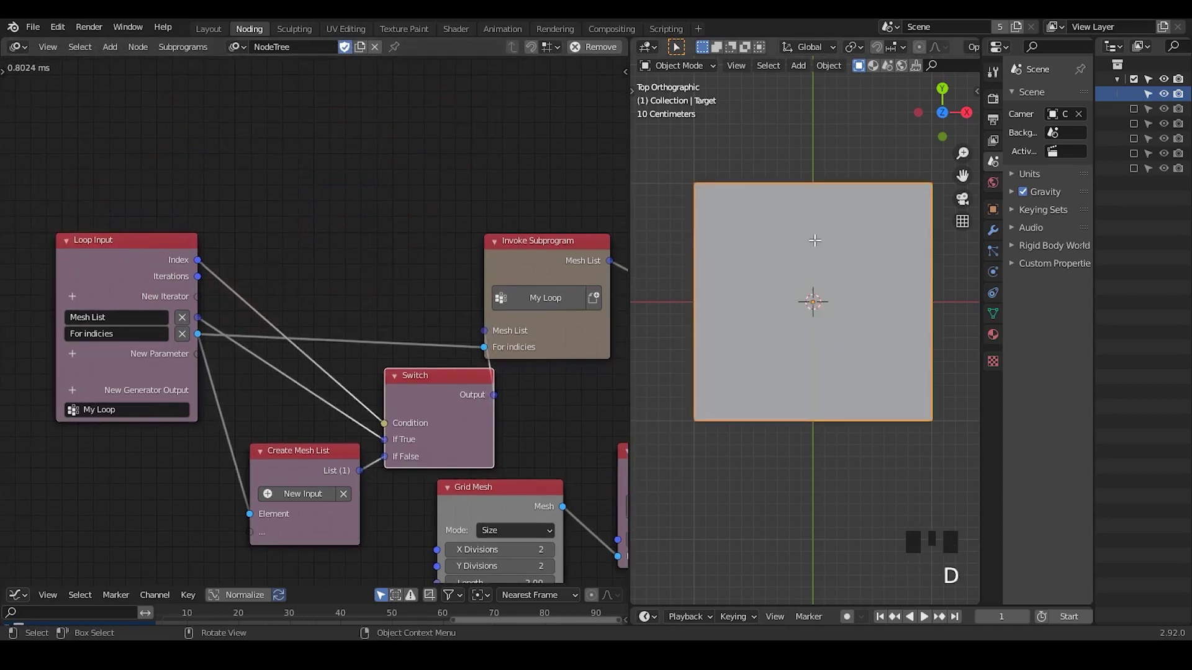
Toggle the Target object in and out of Edit Mode to inspect its generated geometry
{"action": "key", "text": "Tab"}
{"action": "key", "text": "Tab"}
{"action": "key", "text": "Tab"}
{"action": "key", "text": "Tab"}
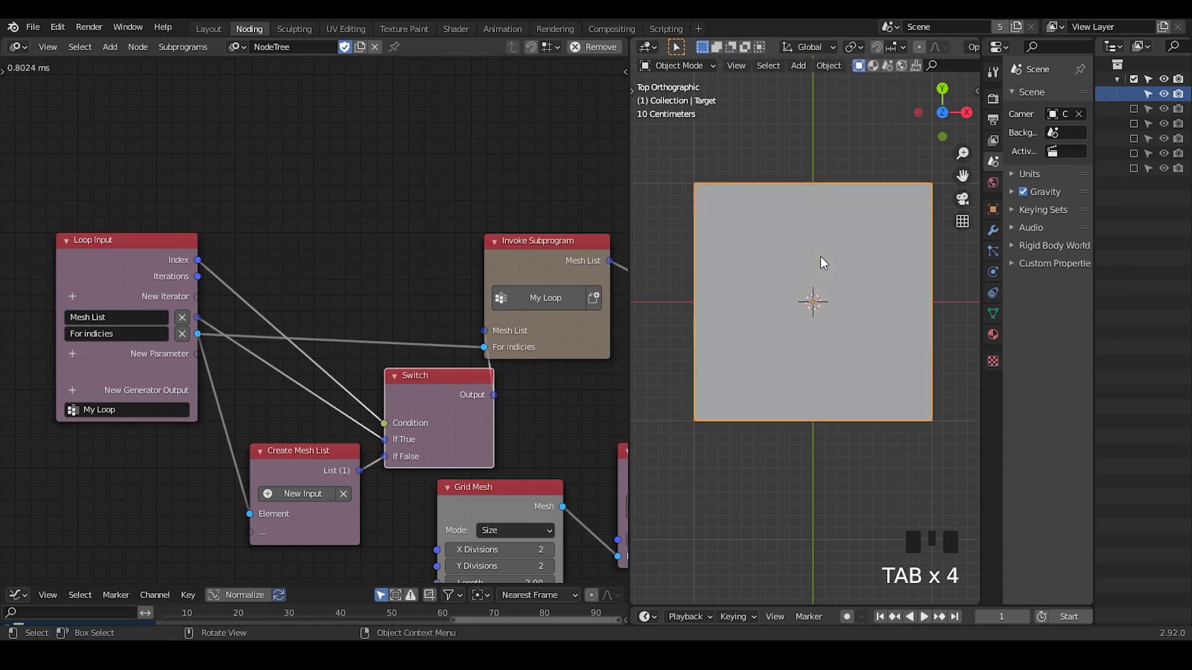
Switch the Target object back and forth between Object Mode and Edit Mode to check its polygons
{"action": "key", "text": "Tab"}
{"action": "key", "text": "Tab"}
{"action": "key", "text": "Tab"}
{"action": "key", "text": "Tab"}
{"action": "key", "text": "Tab"}
Move the Grid Mesh, invoke, Join Mesh List and Mesh Object Output nodes away from the loop's nodes, and recheck Target in Edit Mode
{"action": "middle_click_drag", "start_coordinate": [483, 438], "coordinate": [243, 278]}
{"action": "middle_click_drag", "start_coordinate": [530, 403], "coordinate": [386, 379]}
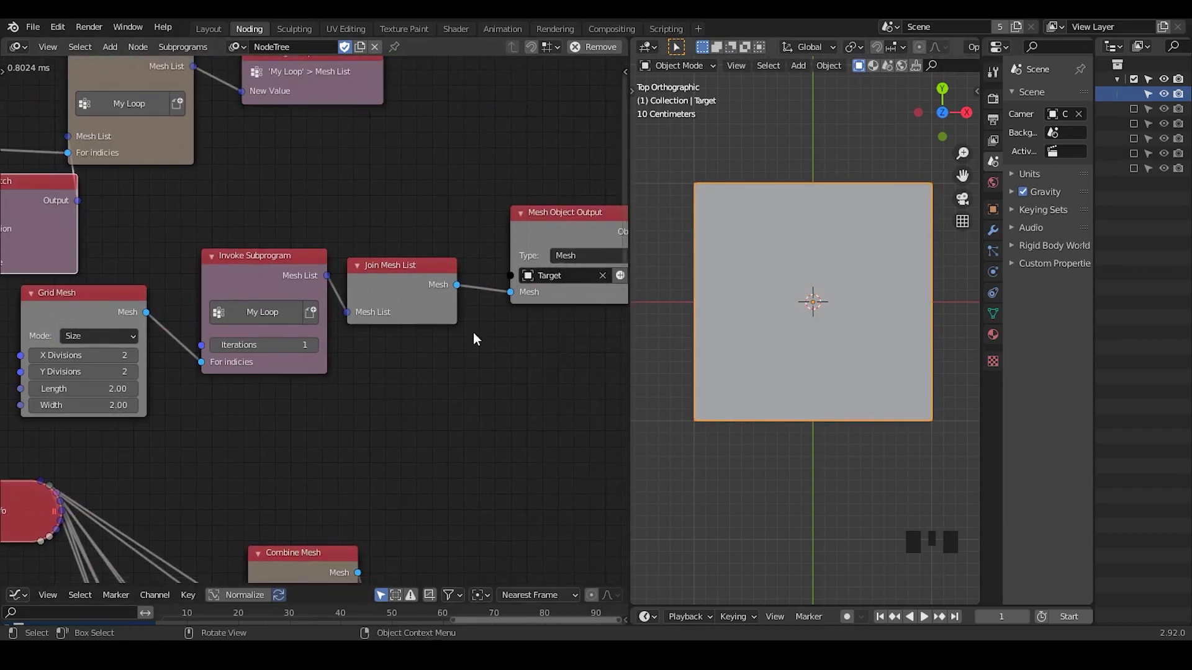
{"action": "middle_click_drag", "start_coordinate": [464, 387], "coordinate": [422, 407]}
{"action": "left_click_drag", "start_coordinate": [558, 192], "coordinate": [139, 325]}
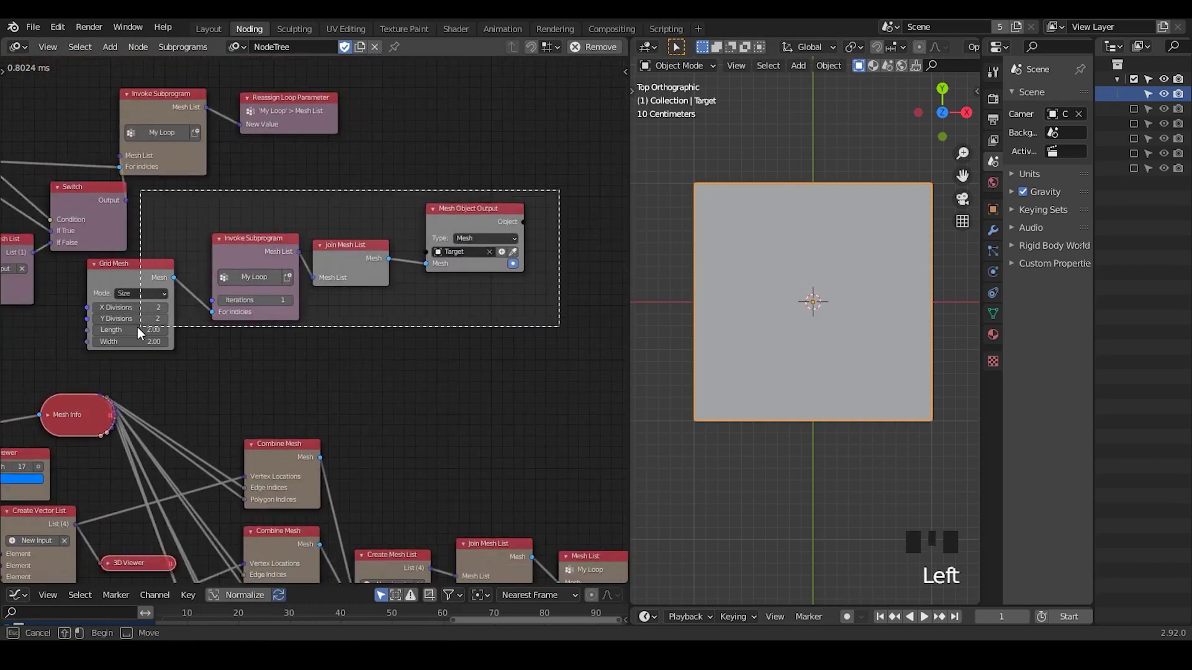
{"action": "key", "text": "g"}
{"action": "left_click", "coordinate": [431, 277]}
{"action": "middle_click_drag", "start_coordinate": [526, 363], "coordinate": [288, 386]}
{"action": "left_click", "coordinate": [819, 124]}
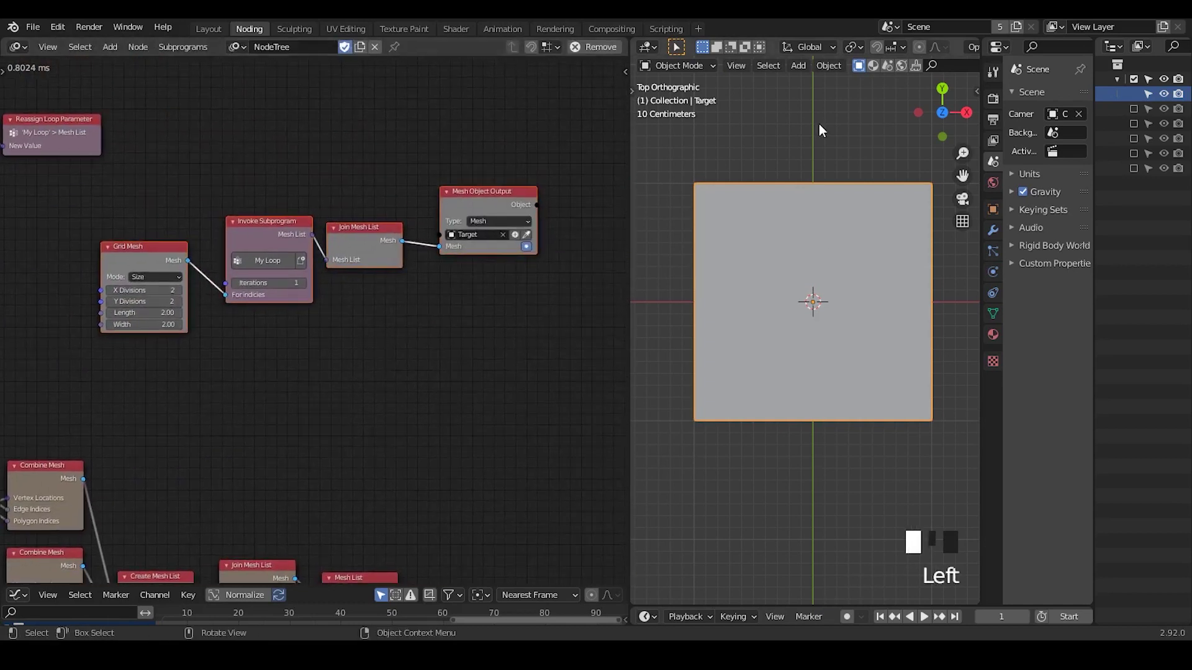
{"action": "key", "text": "Tab"}
{"action": "key", "text": "Tab"}
Move the Grid Mesh node slightly closer to the My Loop invoke node it feeds
{"action": "middle_click_drag", "start_coordinate": [454, 340], "coordinate": [420, 343]}
{"action": "middle_click_drag", "start_coordinate": [449, 385], "coordinate": [233, 317], "text": "ctrl"}
{"action": "middle_click_drag", "start_coordinate": [145, 310], "coordinate": [234, 302]}
{"action": "left_click_drag", "start_coordinate": [114, 237], "coordinate": [140, 234]}
{"action": "left_click", "coordinate": [140, 233]}
{"action": "left_click", "coordinate": [151, 195]}
{"action": "left_click", "coordinate": [152, 197]}
Insert an Offset Polygons node between Join Mesh List and Mesh Object Output, and enable its Scale option
{"action": "middle_click_drag", "start_coordinate": [400, 367], "coordinate": [196, 412]}
{"action": "key", "text": "ctrl+a"}
{"action": "type", "text": "polygon"}
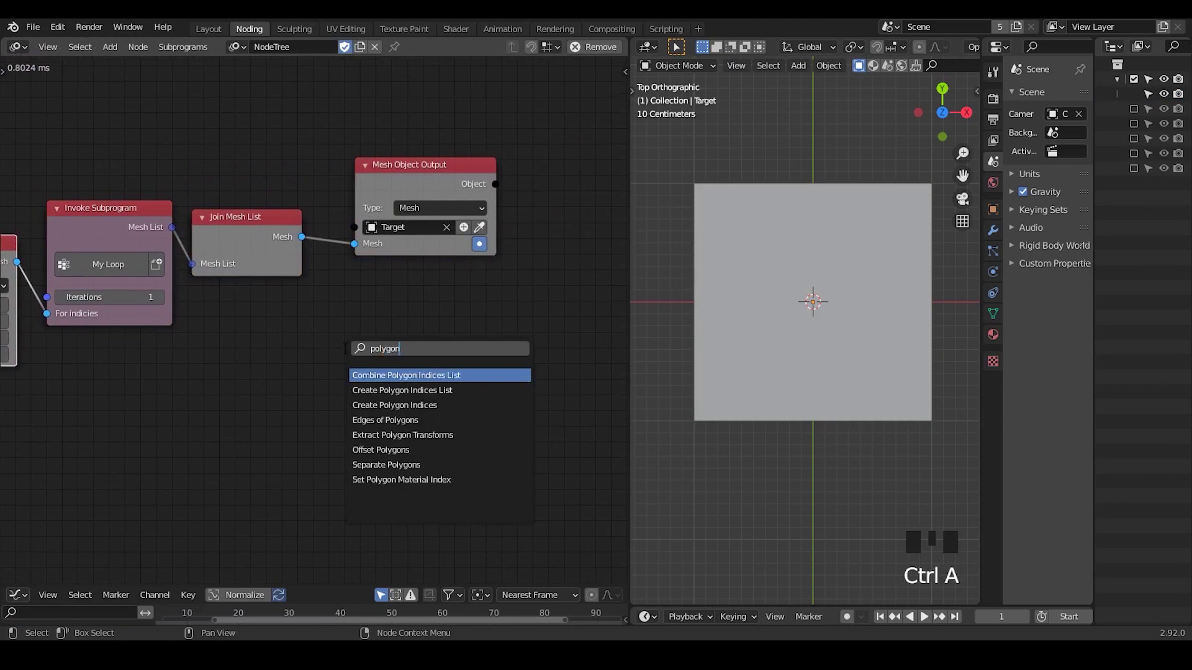
{"action": "type", "text": " off"}
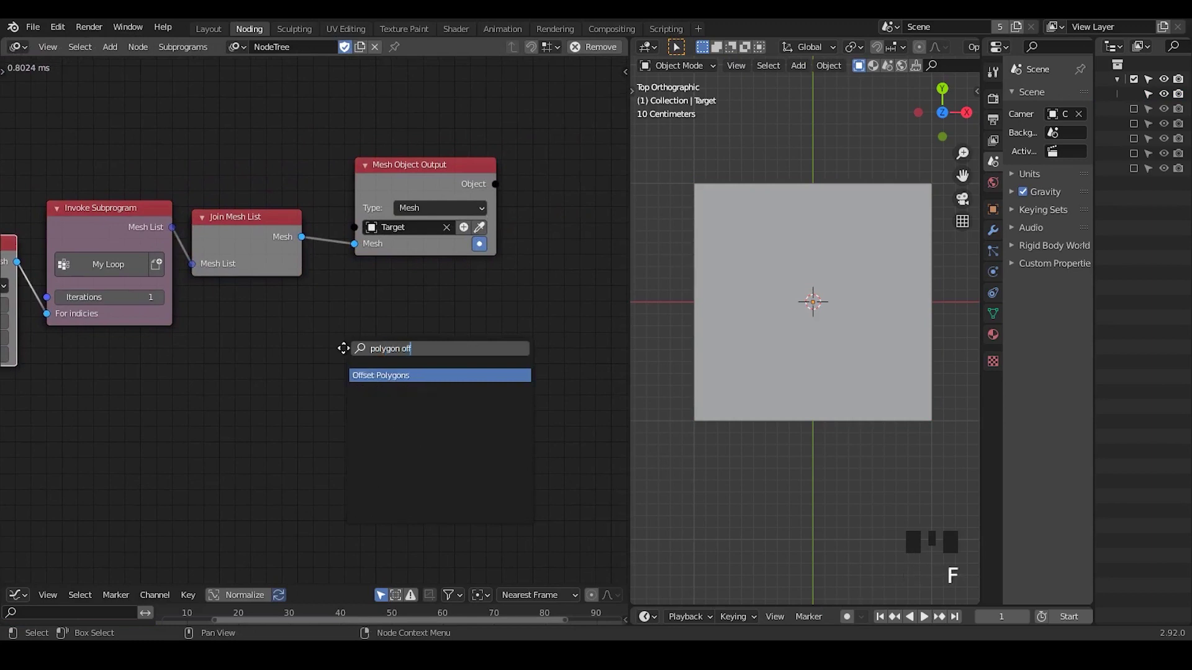
{"action": "key", "text": "Return"}
{"action": "left_click", "coordinate": [336, 220]}
{"action": "middle_click_drag", "start_coordinate": [333, 384], "coordinate": [522, 300]}
{"action": "left_click", "coordinate": [449, 199]}
Add a Vector from Value node with value 0.98 and link its Vector output to Offset Polygons' Scale input
{"action": "key", "text": "ctrl+a"}
{"action": "type", "text": "vector from"}
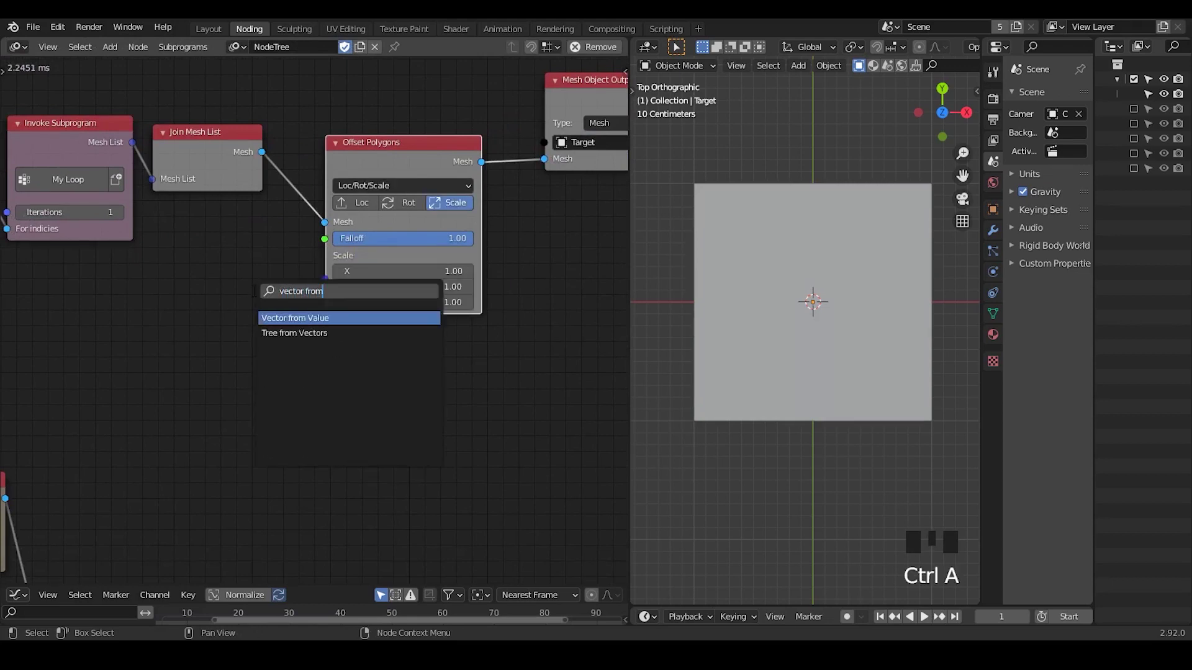
{"action": "key", "text": "Return"}
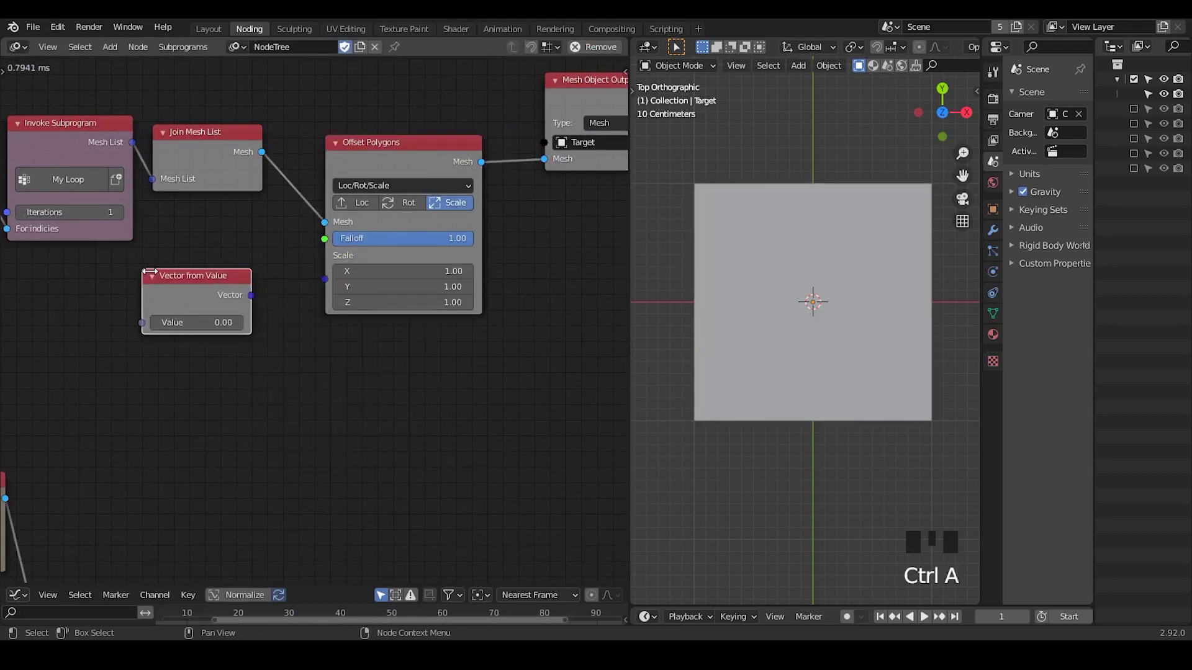
{"action": "left_click", "coordinate": [149, 283]}
{"action": "left_click", "coordinate": [198, 322]}
{"action": "type", "text": "0.98"}
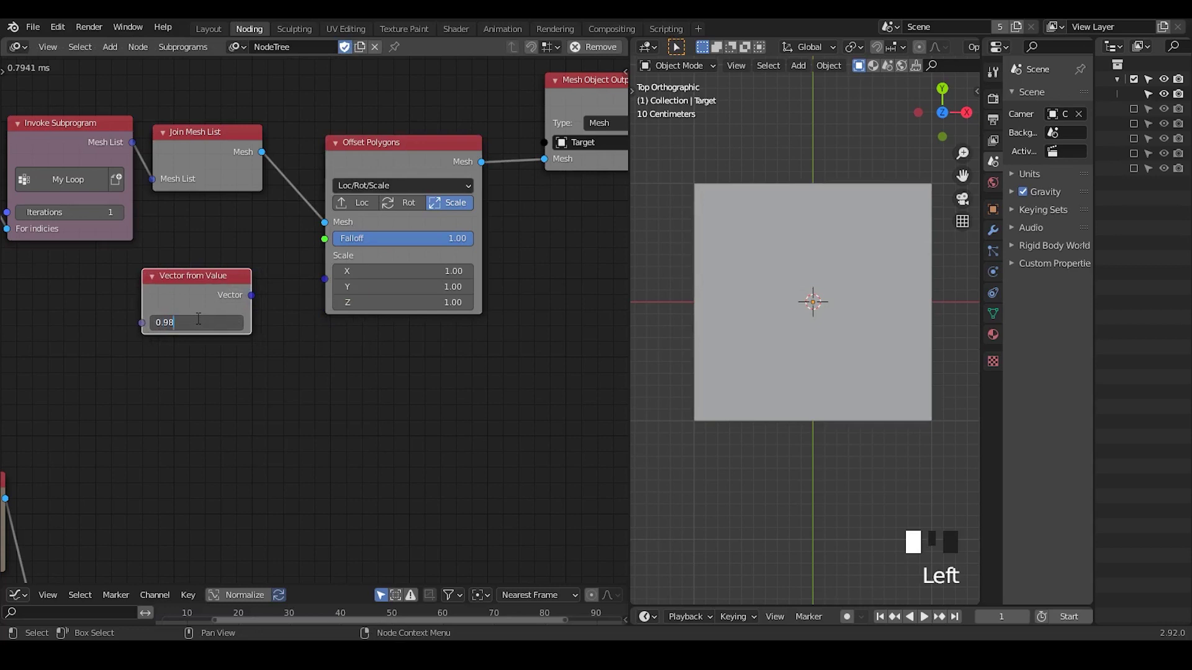
{"action": "key", "text": "Return"}
{"action": "left_click_drag", "start_coordinate": [252, 296], "coordinate": [380, 280]}
{"action": "left_click", "coordinate": [802, 165]}
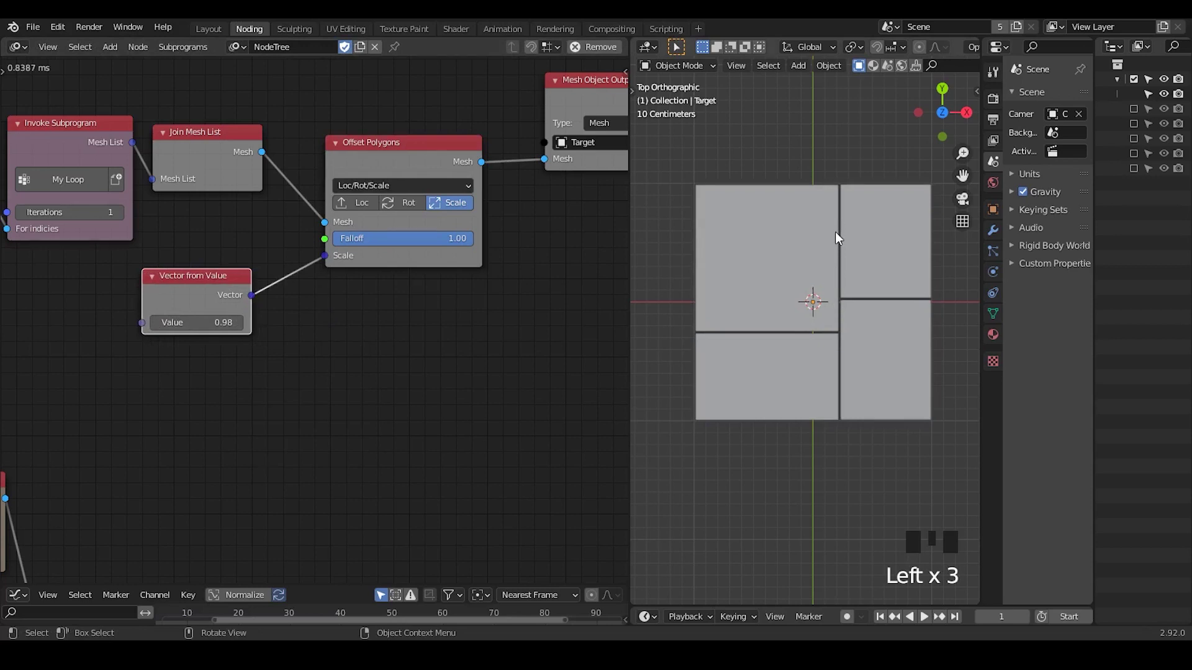
Set the outer My Loop invoke node's Iterations to 2 and back to 1 to compare the results
{"action": "middle_click_drag", "start_coordinate": [5, 319], "coordinate": [305, 346]}
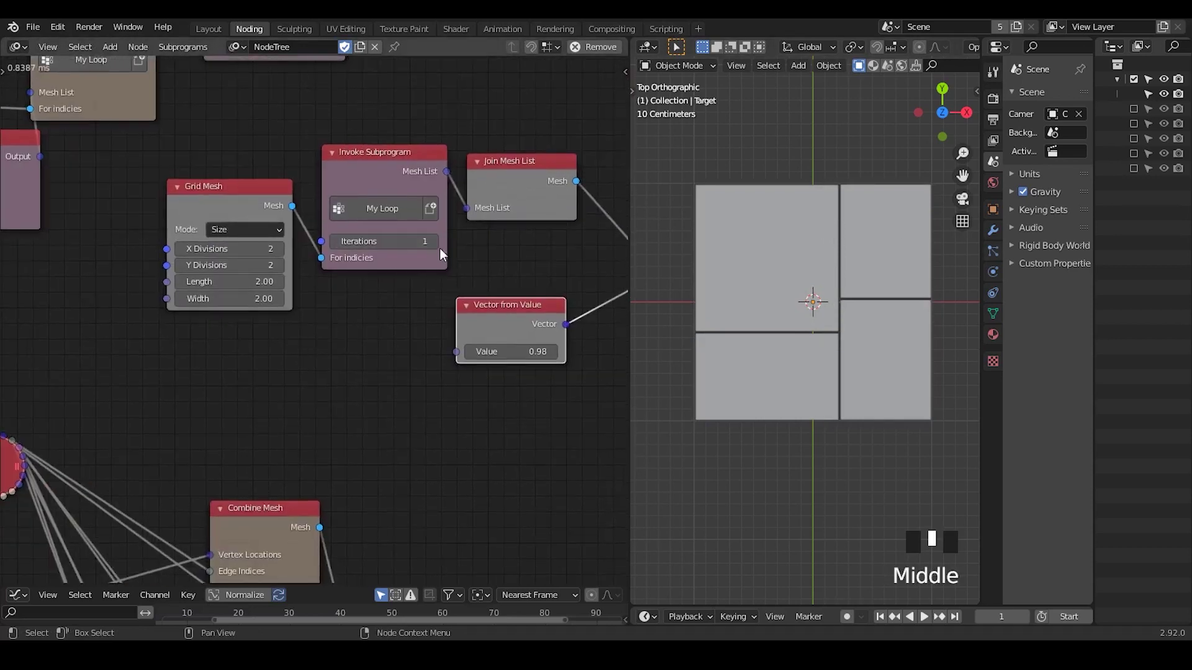
{"action": "middle_click_drag", "start_coordinate": [452, 280], "coordinate": [394, 252]}
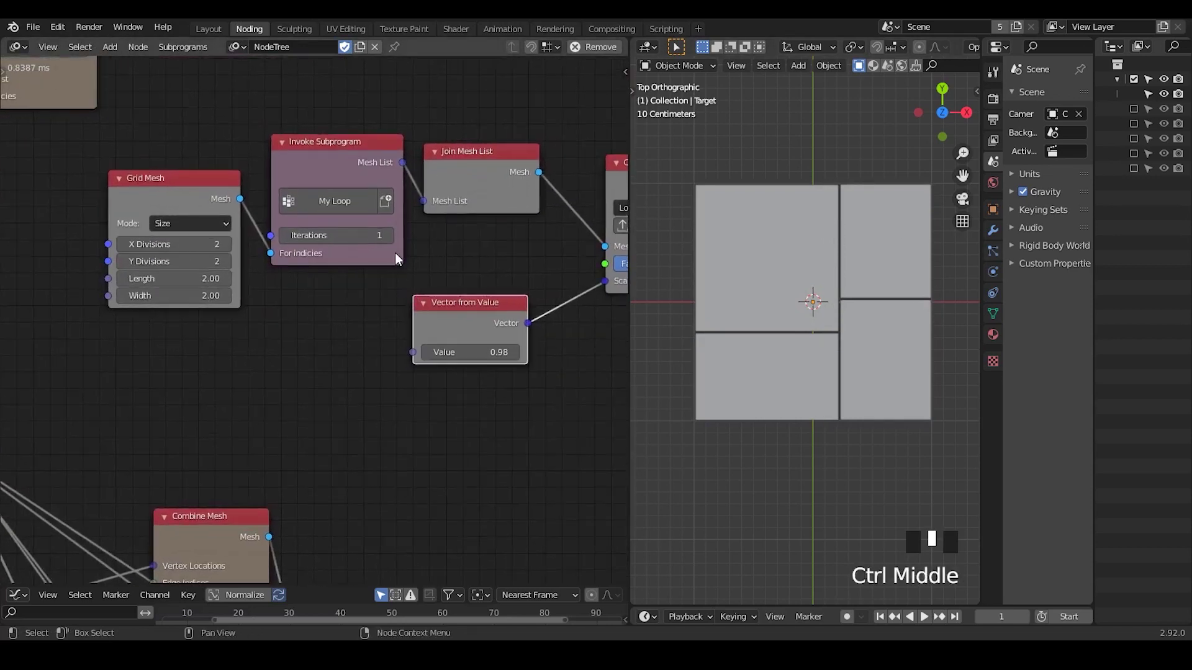
{"action": "left_click", "coordinate": [387, 235]}
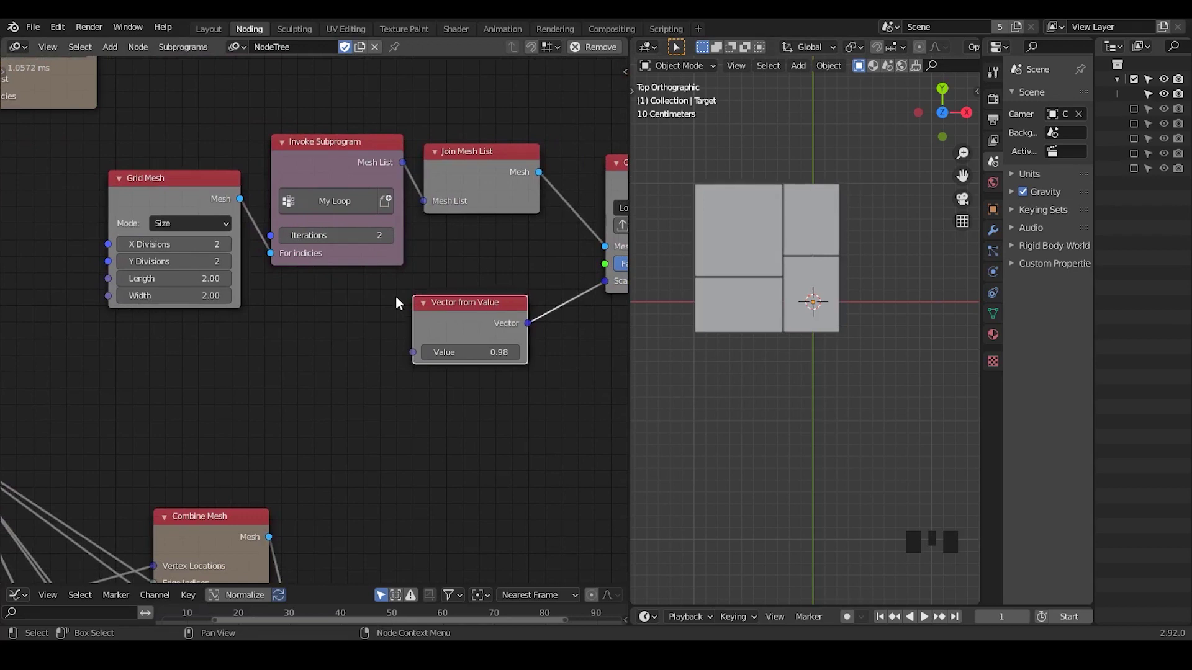
{"action": "left_click", "coordinate": [282, 236]}
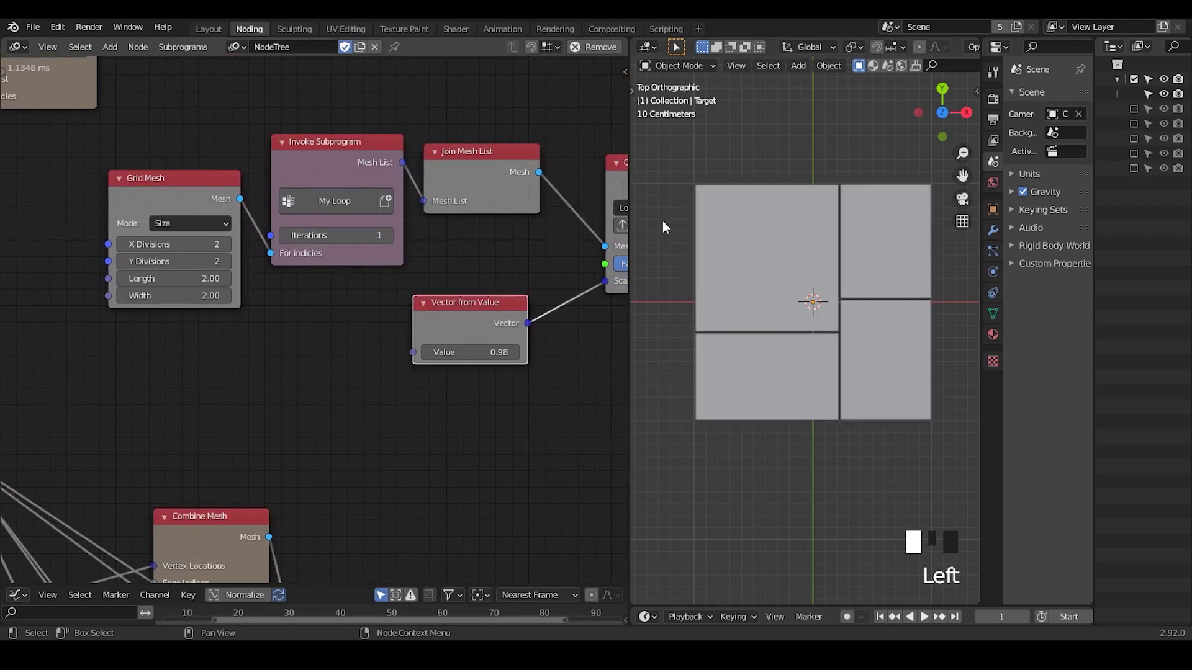
Outline the mesh's upper-left polygon with a freehand annotation and set the outer My Loop invoke node's Iterations to 2
{"action": "mouse_move", "coordinate": [699, 192]}
{"action": "left_mouse_down"}
{"action": "mouse_move", "coordinate": [707, 300]}
{"action": "mouse_move", "coordinate": [828, 331]}
{"action": "mouse_move", "coordinate": [841, 181]}
{"action": "mouse_move", "coordinate": [699, 186]}
{"action": "left_mouse_up"}
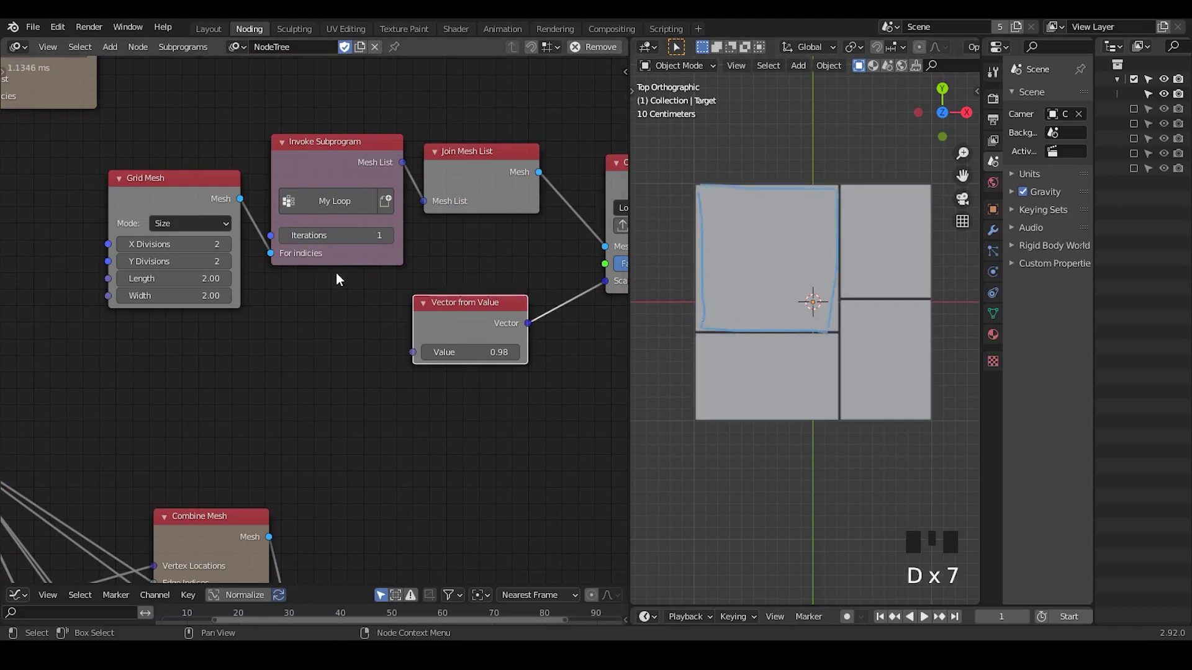
{"action": "left_click", "coordinate": [389, 235]}
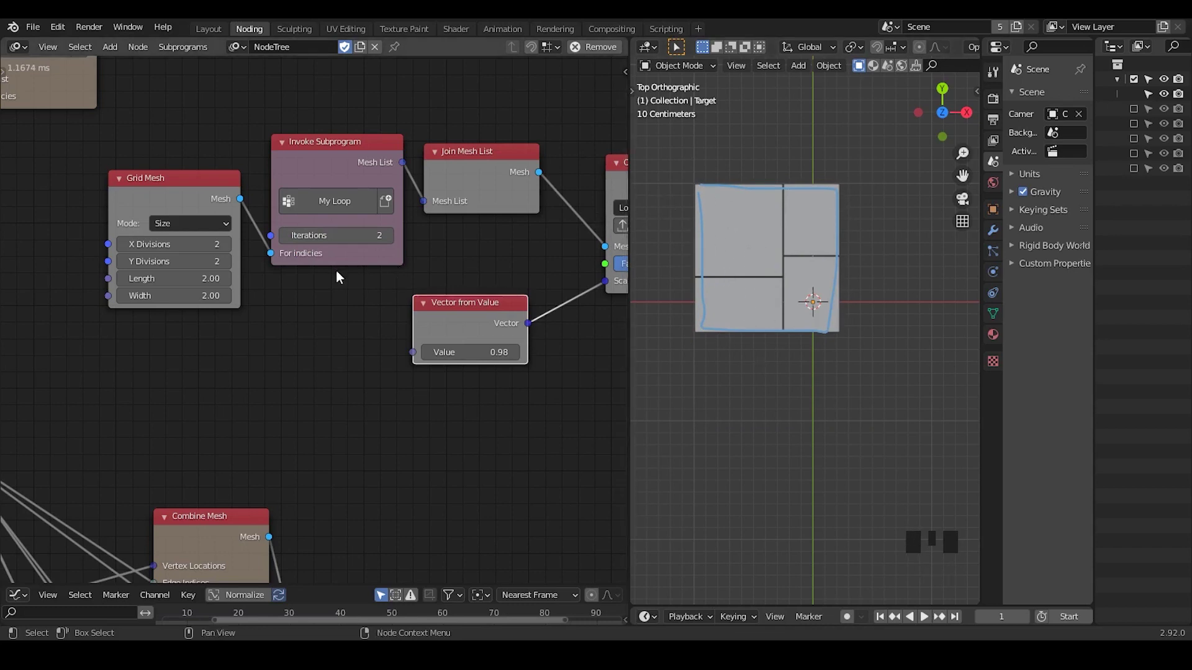
Shift the loop's My Loop invoke and Reassign Loop Parameter nodes farther from the Switch node
{"action": "middle_click_drag", "start_coordinate": [348, 314], "coordinate": [199, 431]}
{"action": "middle_click_drag", "start_coordinate": [187, 347], "coordinate": [483, 347]}
{"action": "left_click_drag", "start_coordinate": [377, 151], "coordinate": [429, 139]}
{"action": "middle_click_drag", "start_coordinate": [263, 278], "coordinate": [388, 281]}
{"action": "left_click_drag", "start_coordinate": [278, 137], "coordinate": [341, 139]}
{"action": "middle_click_drag", "start_coordinate": [349, 391], "coordinate": [461, 364]}
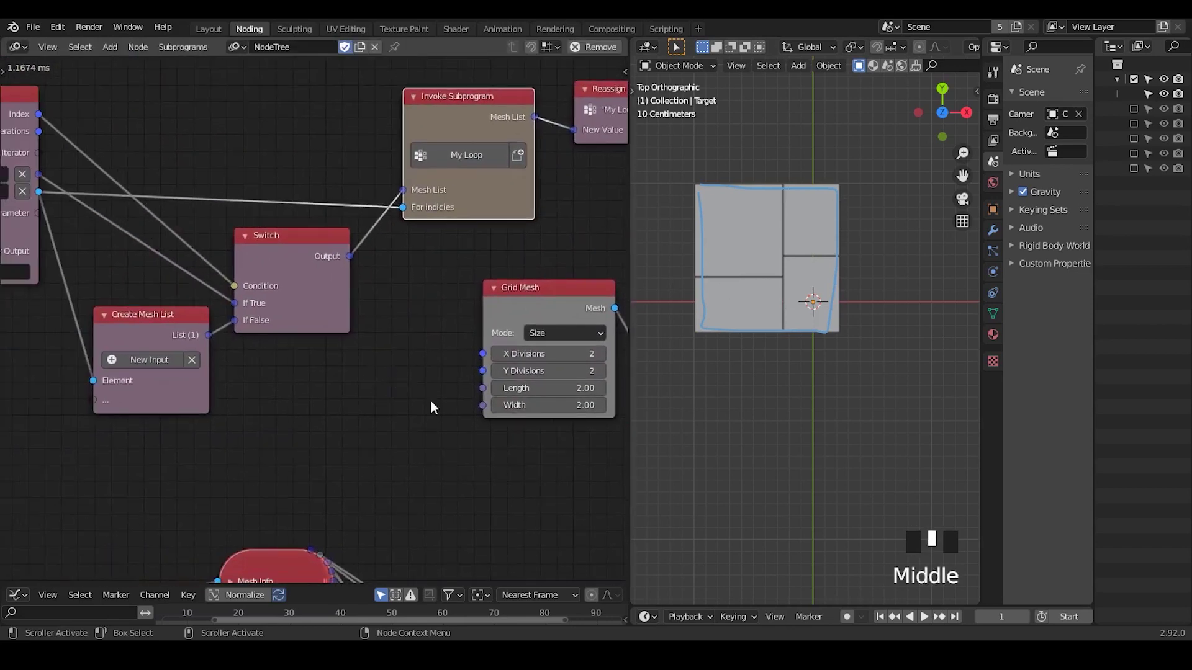
Examine how the subdivision loop's Combine Mesh nodes feed Create Mesh List, Join Mesh List and the Mesh List output
{"action": "mouse_move", "coordinate": [431, 404]}
{"action": "middle_mouse_down"}
{"action": "mouse_move", "coordinate": [298, 179]}
{"action": "mouse_move", "coordinate": [323, 186]}
{"action": "mouse_move", "coordinate": [365, 338]}
{"action": "mouse_move", "coordinate": [414, 376]}
{"action": "mouse_move", "coordinate": [391, 436]}
{"action": "middle_mouse_up"}
{"action": "middle_click_drag", "start_coordinate": [263, 536], "coordinate": [328, 368]}
{"action": "right_click_drag", "start_coordinate": [253, 397], "coordinate": [212, 570]}
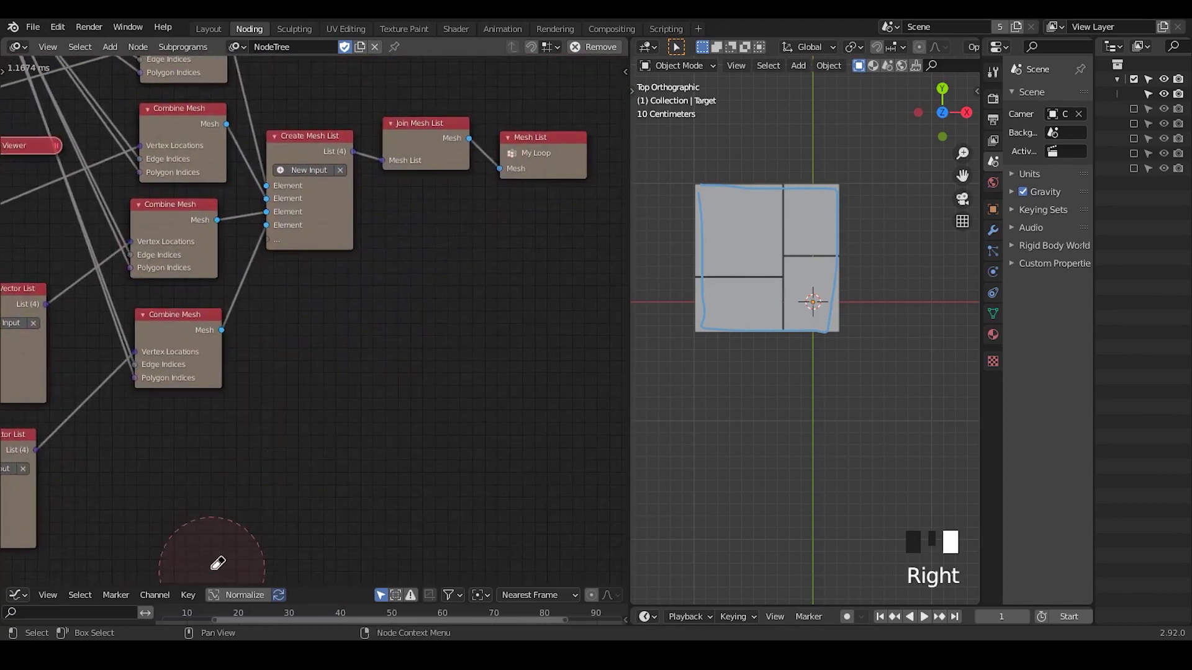
{"action": "key", "text": "d"}
{"action": "key", "text": "d"}
{"action": "key", "text": "d"}
{"action": "middle_click_drag", "start_coordinate": [397, 323], "coordinate": [409, 408]}
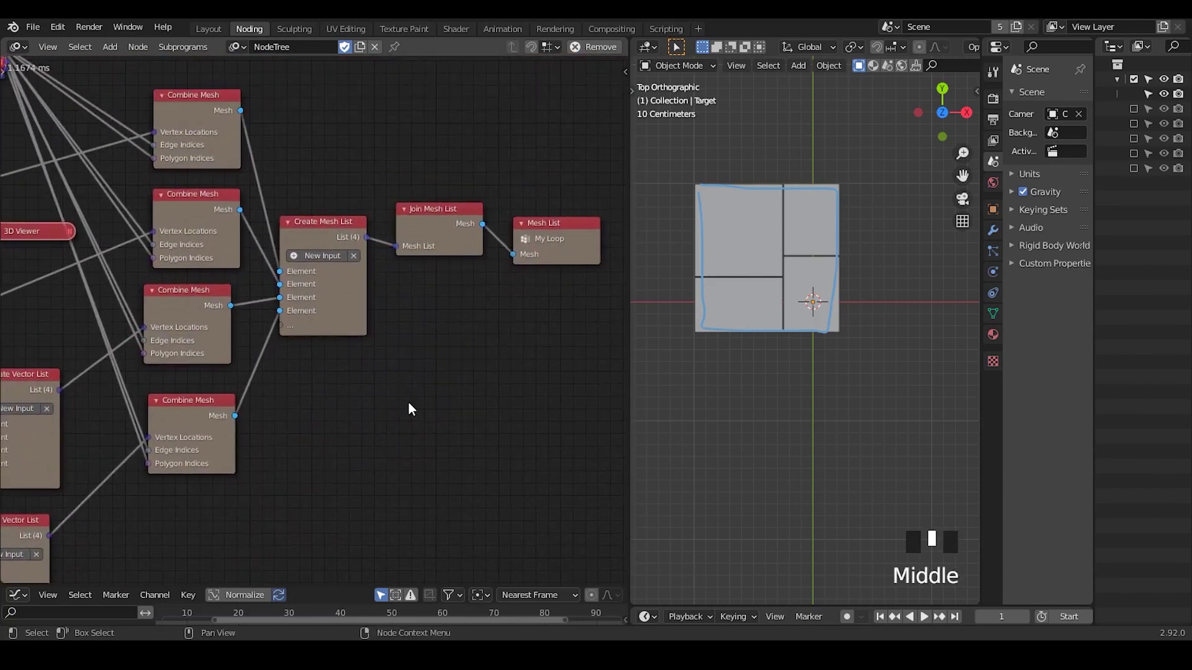
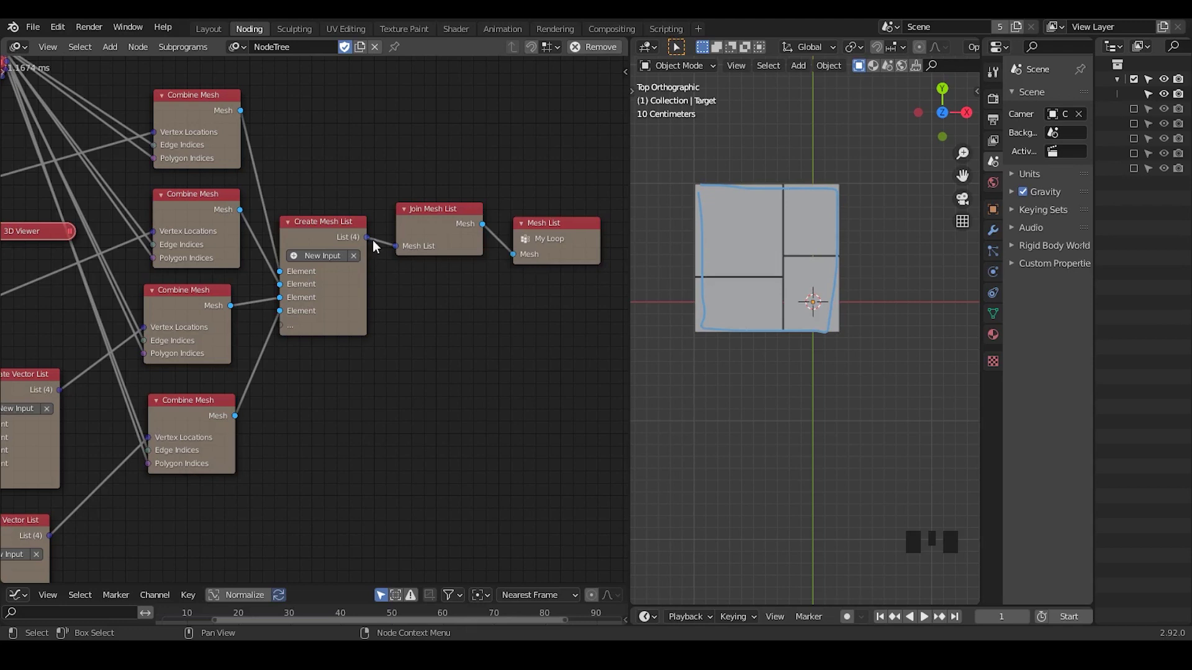
{"action": "middle_click_drag", "start_coordinate": [469, 312], "coordinate": [405, 347]}
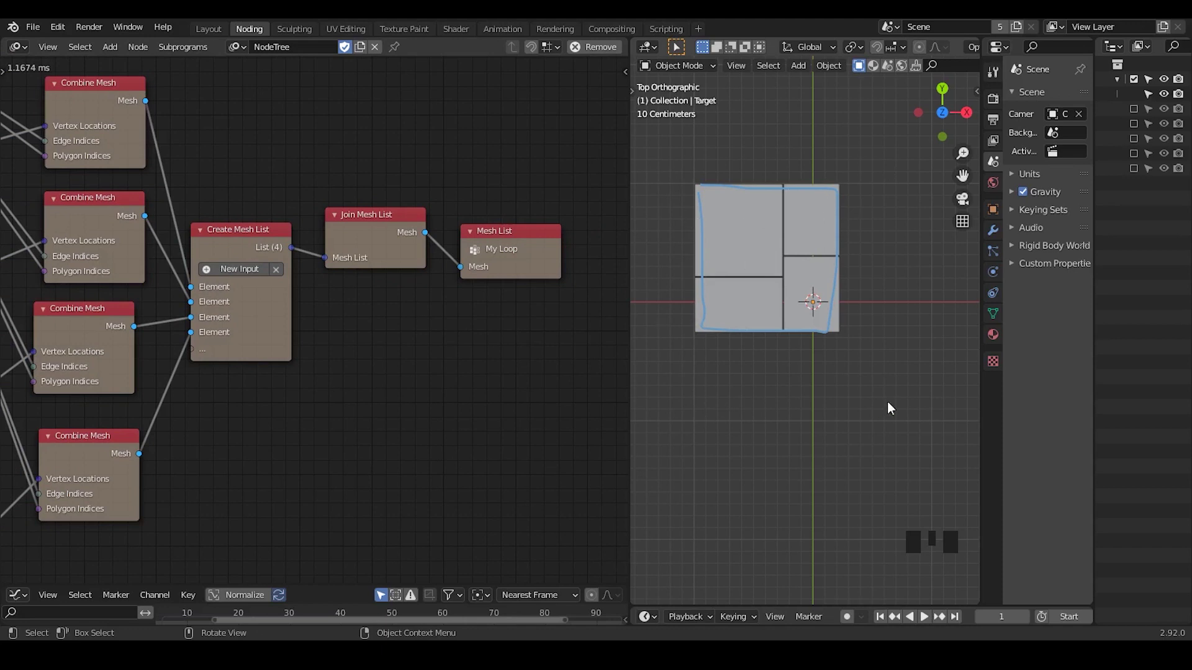
{"action": "middle_click_drag", "start_coordinate": [155, 385], "coordinate": [403, 373]}
{"action": "middle_click_drag", "start_coordinate": [186, 373], "coordinate": [481, 363]}
{"action": "middle_click_drag", "start_coordinate": [260, 373], "coordinate": [484, 357]}
{"action": "middle_click_drag", "start_coordinate": [186, 346], "coordinate": [267, 444]}
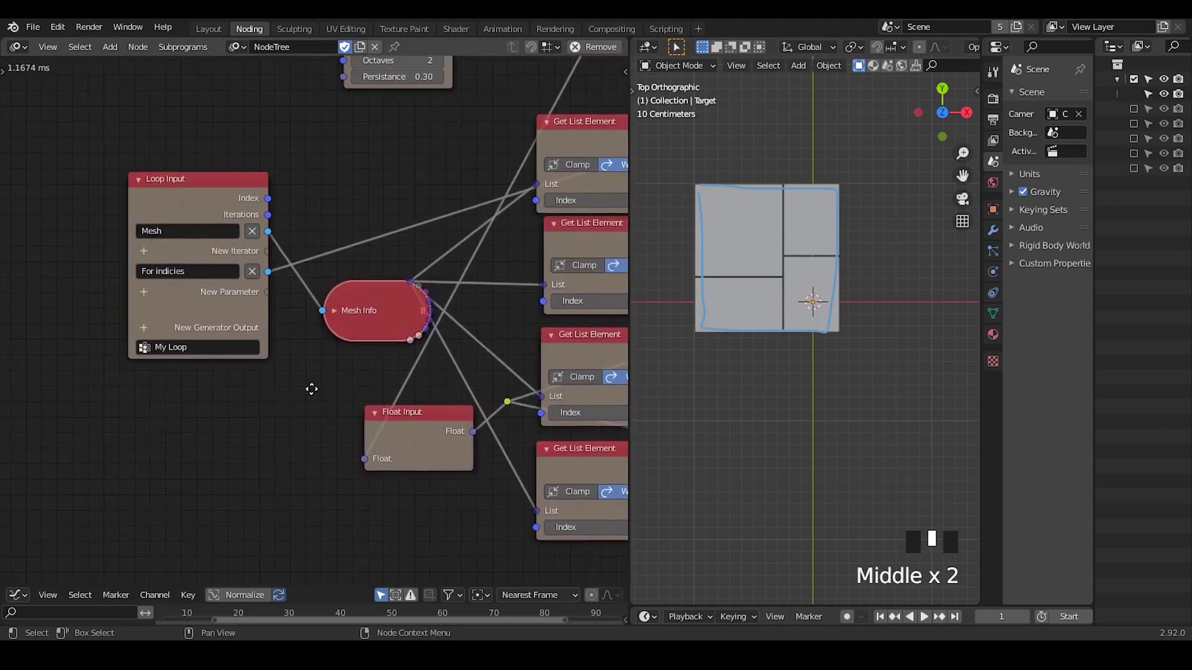
{"action": "left_click", "coordinate": [143, 292]}
{"action": "type", "text": "mesh"}
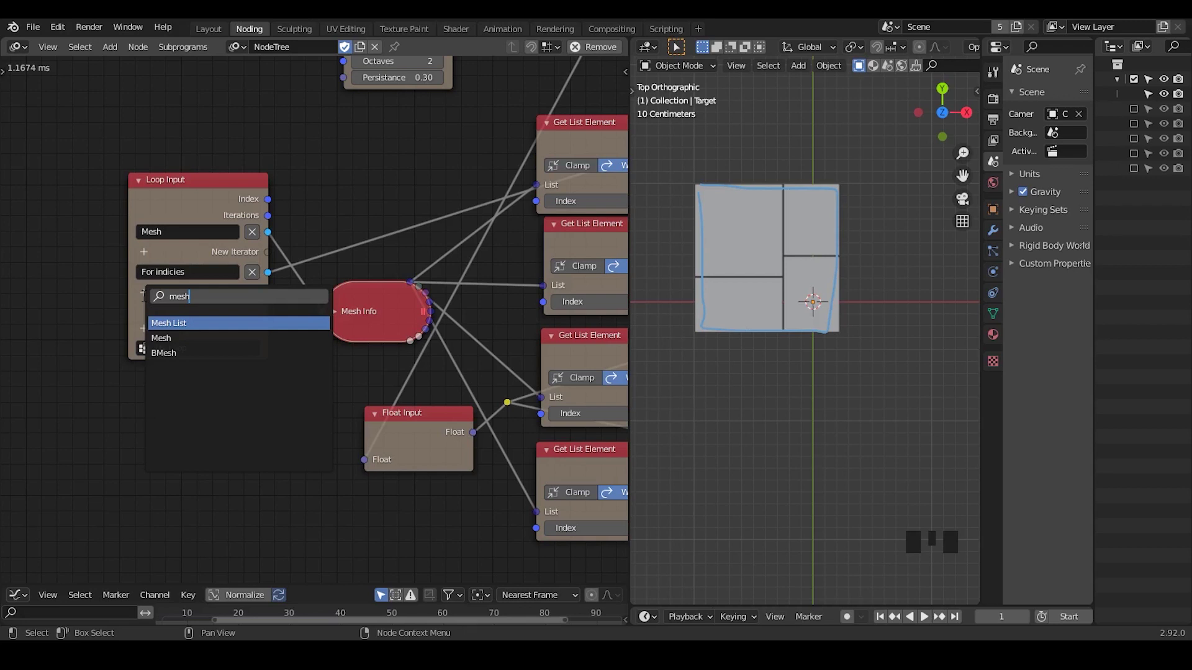
{"action": "key", "text": "Escape"}
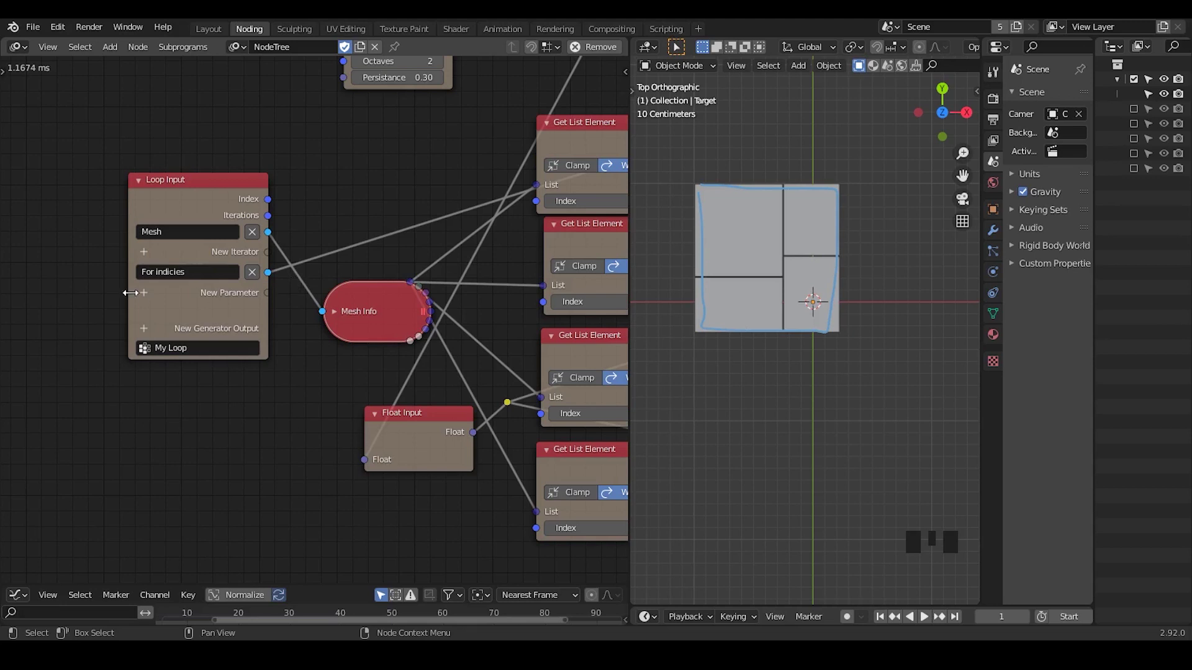
{"action": "left_click", "coordinate": [144, 293]}
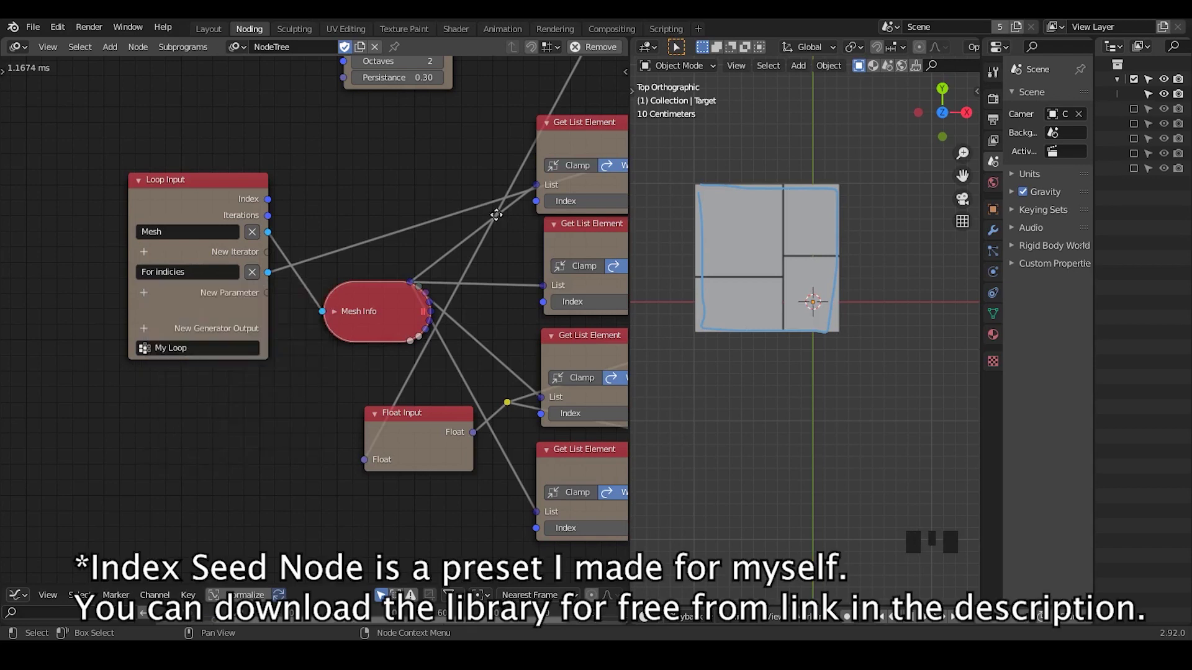
Link Create Mesh List directly to the subdivision loop's Mesh List output and delete the Join Mesh List node between them
{"action": "middle_click_drag", "start_coordinate": [248, 310], "coordinate": [261, 267]}
{"action": "middle_click_drag", "start_coordinate": [596, 255], "coordinate": [323, 260]}
{"action": "scroll", "coordinate": [434, 257], "scroll_direction": "down", "scroll_amount": 1}
{"action": "middle_click_drag", "start_coordinate": [571, 257], "coordinate": [332, 275]}
{"action": "middle_click_drag", "start_coordinate": [478, 272], "coordinate": [288, 268]}
{"action": "left_click_drag", "start_coordinate": [288, 269], "coordinate": [422, 261]}
{"action": "left_click", "coordinate": [344, 243]}
{"action": "key", "text": "x"}
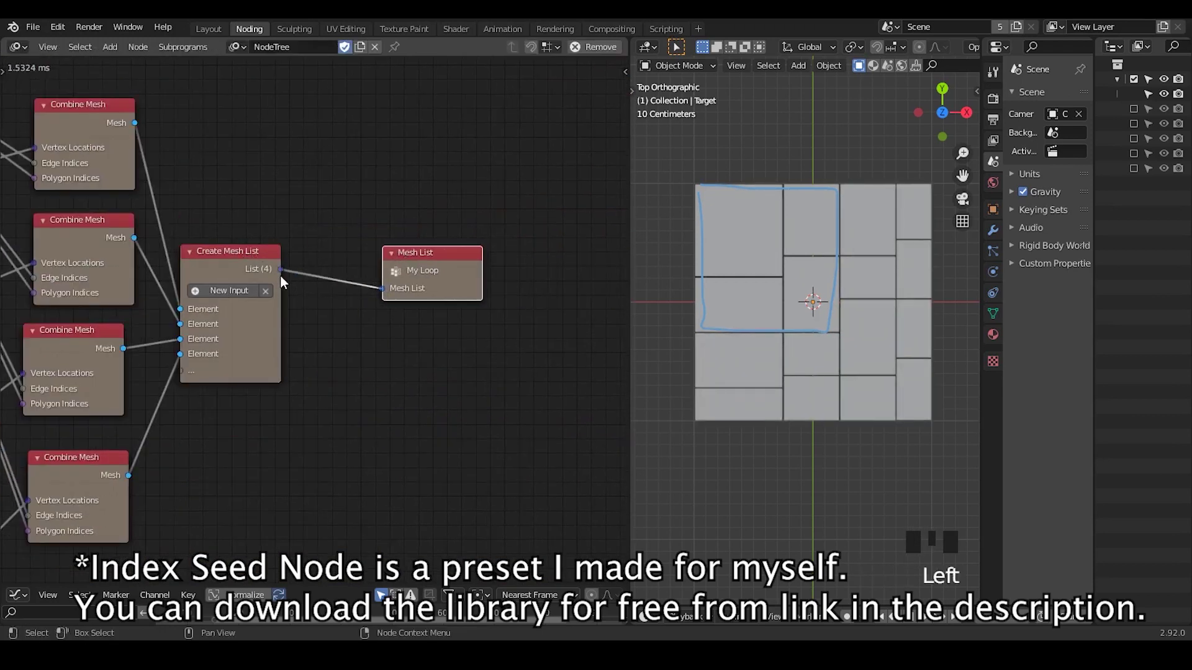
Erase the freehand outline over the mesh, and raise the outer invoke node's Iterations by one and return it to 2
{"action": "middle_click_drag", "start_coordinate": [231, 218], "coordinate": [417, 444]}
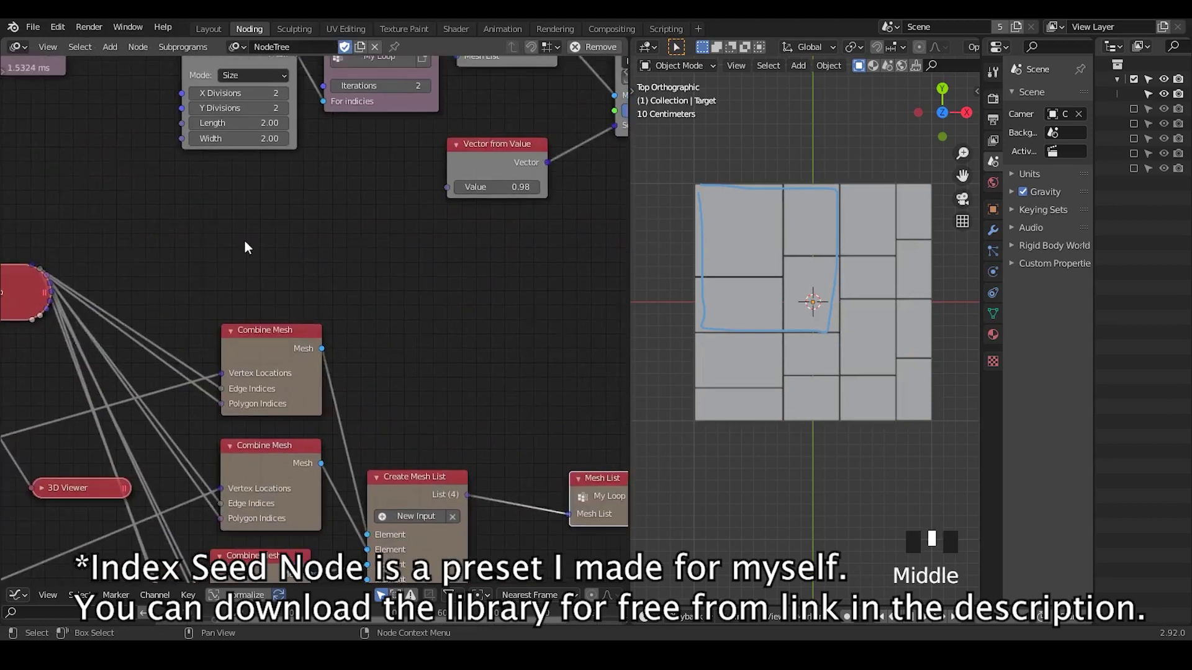
{"action": "middle_click_drag", "start_coordinate": [248, 246], "coordinate": [220, 423]}
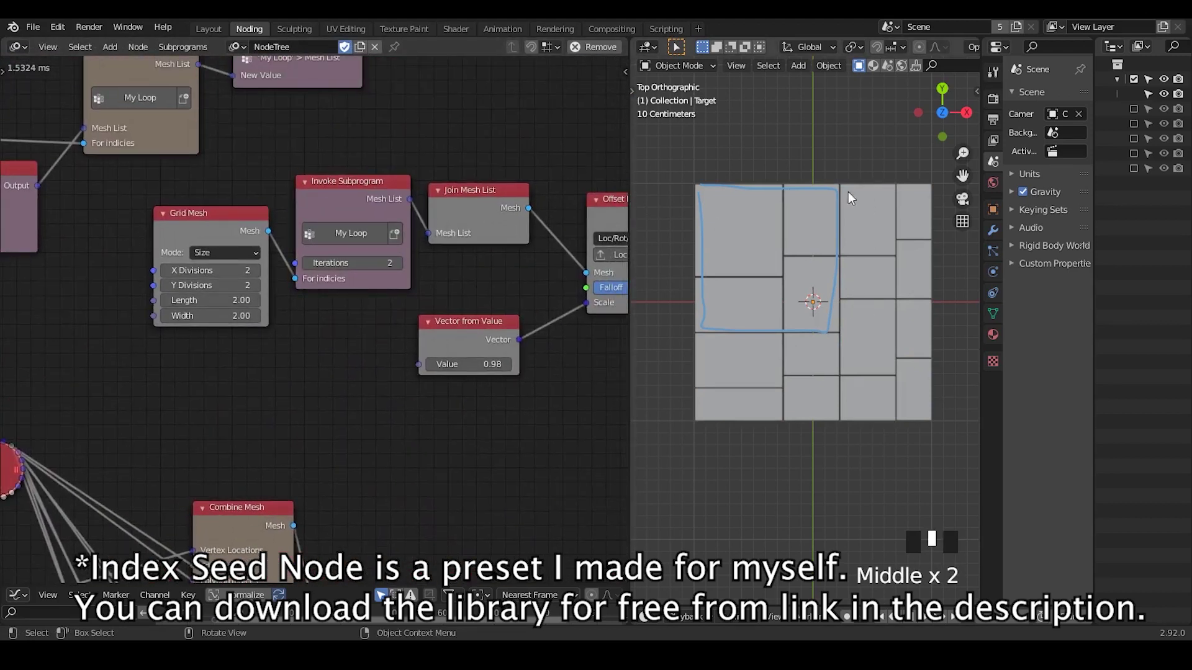
{"action": "key", "text": "d"}
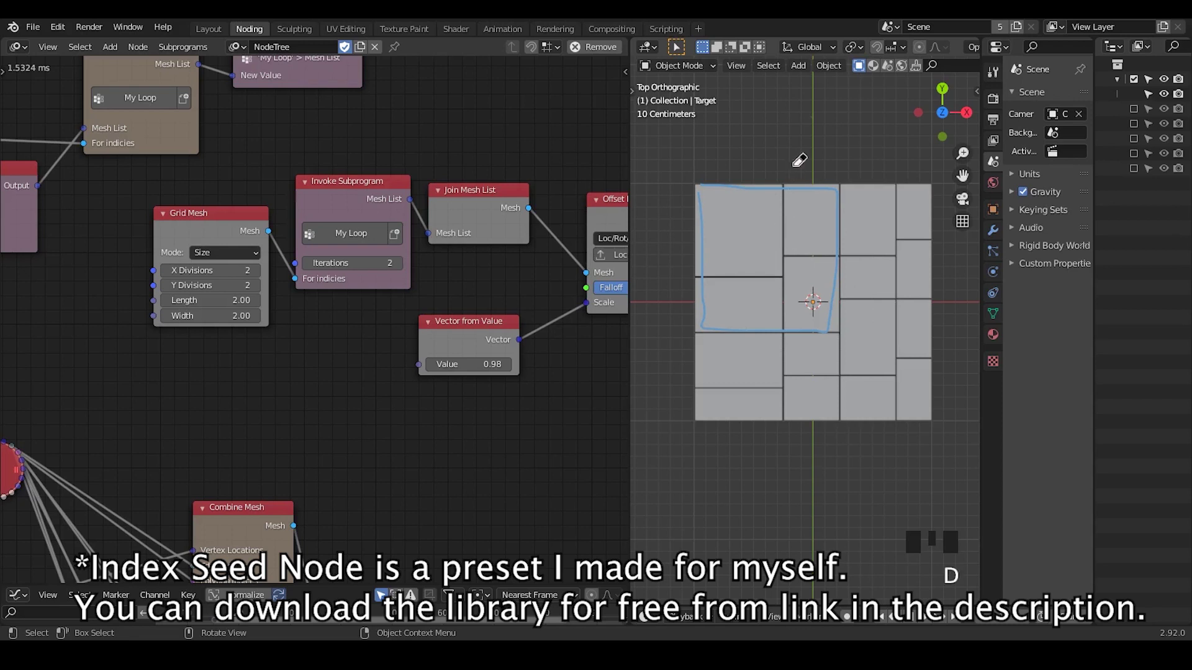
{"action": "mouse_move", "coordinate": [726, 174]}
{"action": "right_mouse_down"}
{"action": "mouse_move", "coordinate": [730, 311]}
{"action": "mouse_move", "coordinate": [800, 325]}
{"action": "right_mouse_up"}
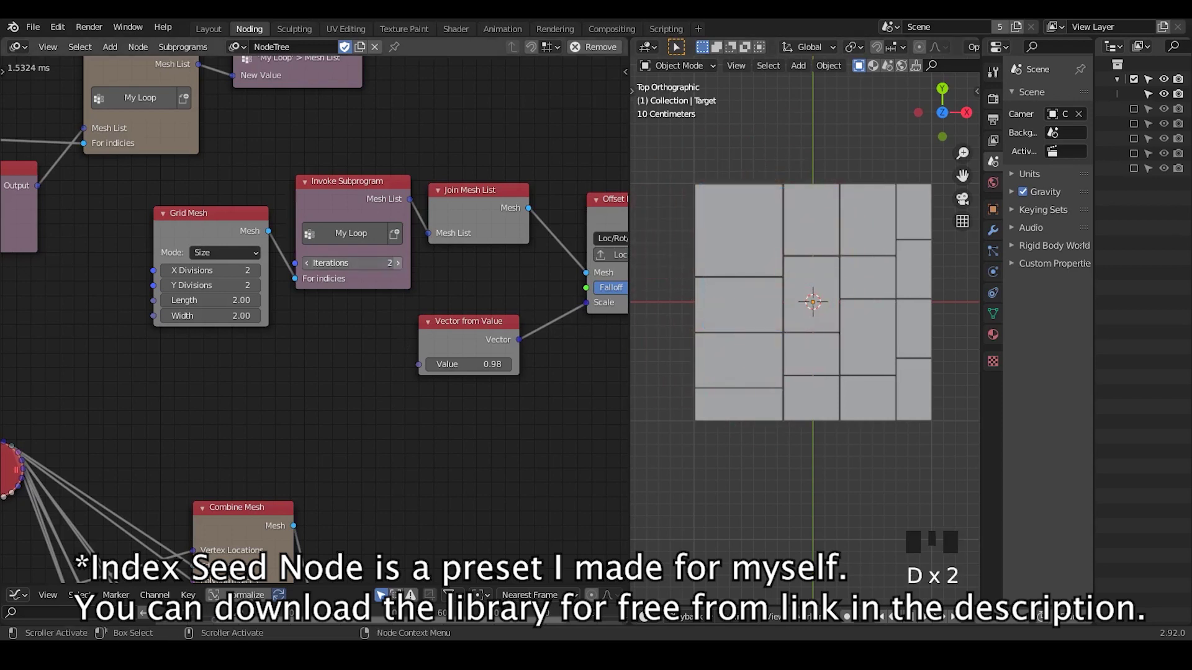
{"action": "left_click", "coordinate": [398, 264]}
{"action": "left_click", "coordinate": [306, 263]}
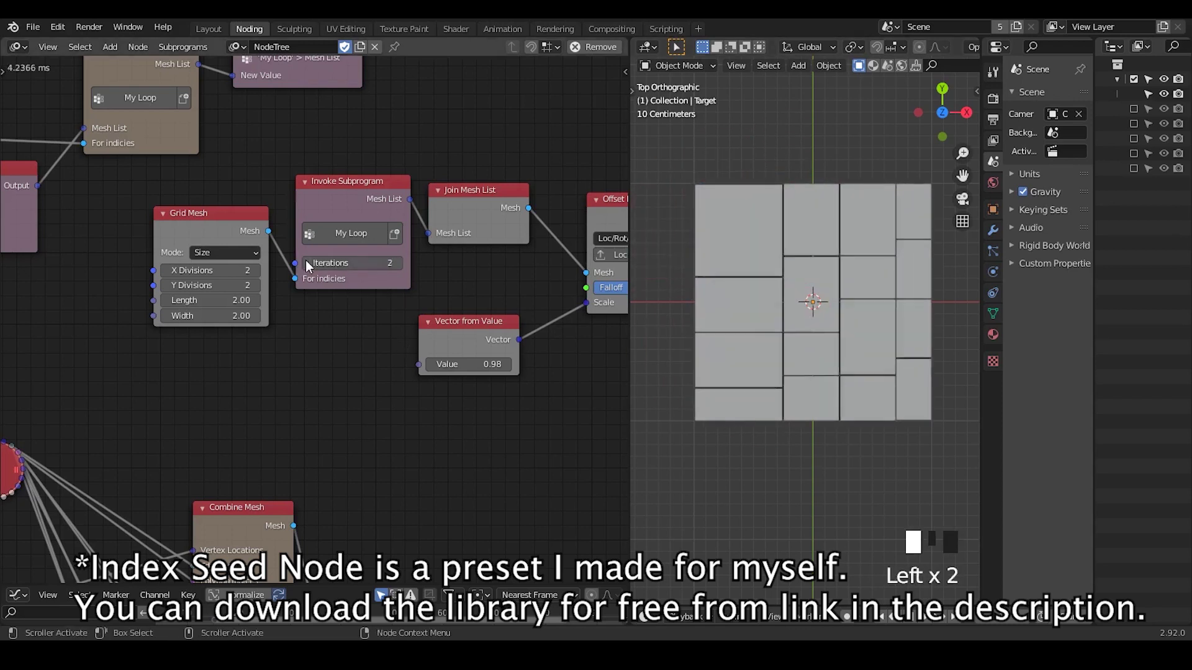
Move the Number Wiggle node with seed 43 downward and expand the collapsed Number Wiggle node beside it
{"action": "middle_click_drag", "start_coordinate": [302, 552], "coordinate": [96, 279]}
{"action": "middle_click_drag", "start_coordinate": [325, 404], "coordinate": [205, 322]}
{"action": "middle_click_drag", "start_coordinate": [154, 322], "coordinate": [360, 340]}
{"action": "middle_click_drag", "start_coordinate": [142, 290], "coordinate": [234, 391]}
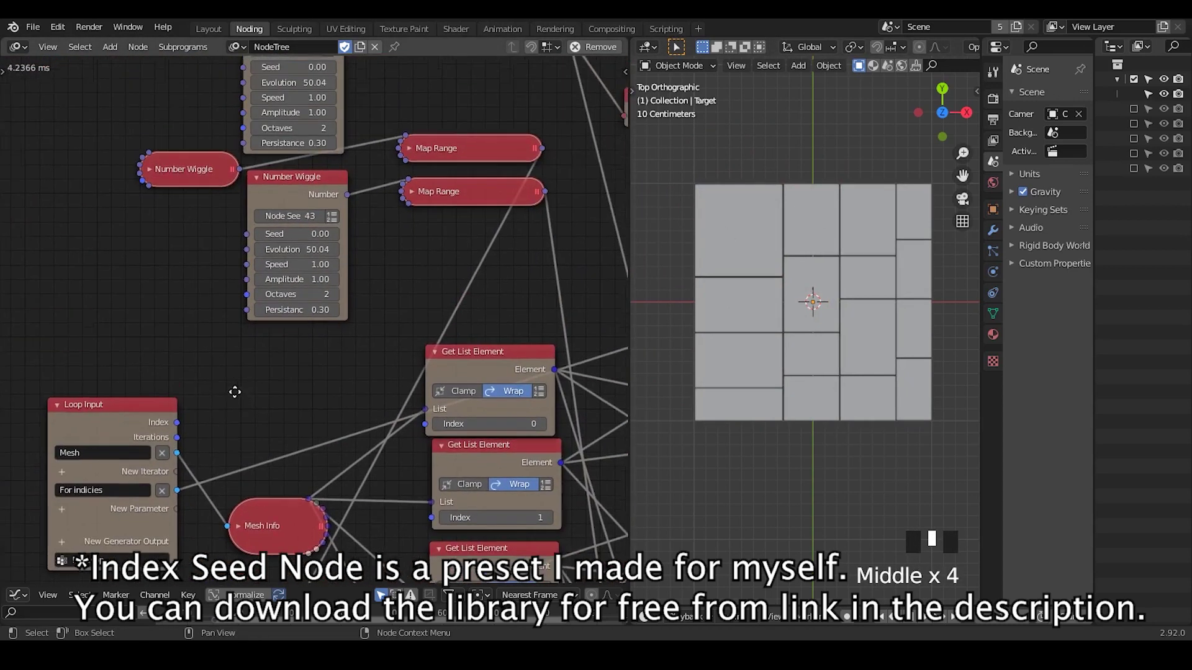
{"action": "left_click_drag", "start_coordinate": [283, 184], "coordinate": [288, 235]}
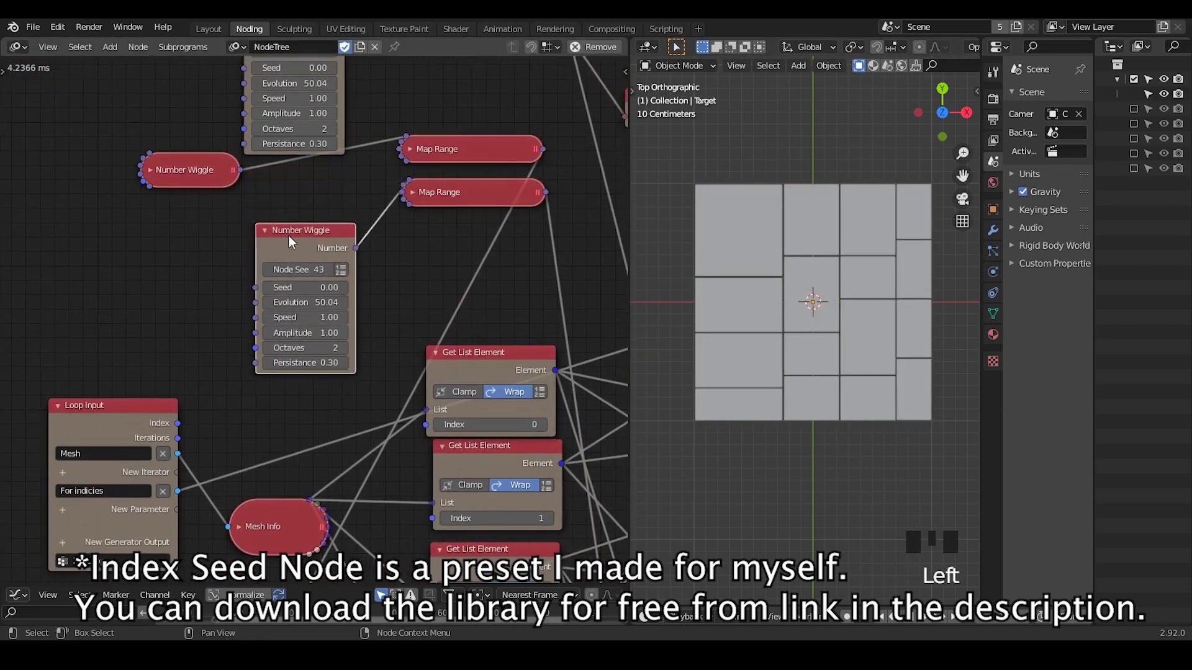
{"action": "left_click", "coordinate": [159, 173]}
{"action": "left_click", "coordinate": [173, 183]}
Move the subdivision loop's Loop Input away from the Number Wiggle nodes and add an Index Seed subprogram node between them
{"action": "middle_click_drag", "start_coordinate": [191, 376], "coordinate": [352, 326]}
{"action": "left_click_drag", "start_coordinate": [241, 365], "coordinate": [3, 365]}
{"action": "middle_click_drag", "start_coordinate": [224, 249], "coordinate": [260, 350]}
{"action": "key", "text": "ctrl+a"}
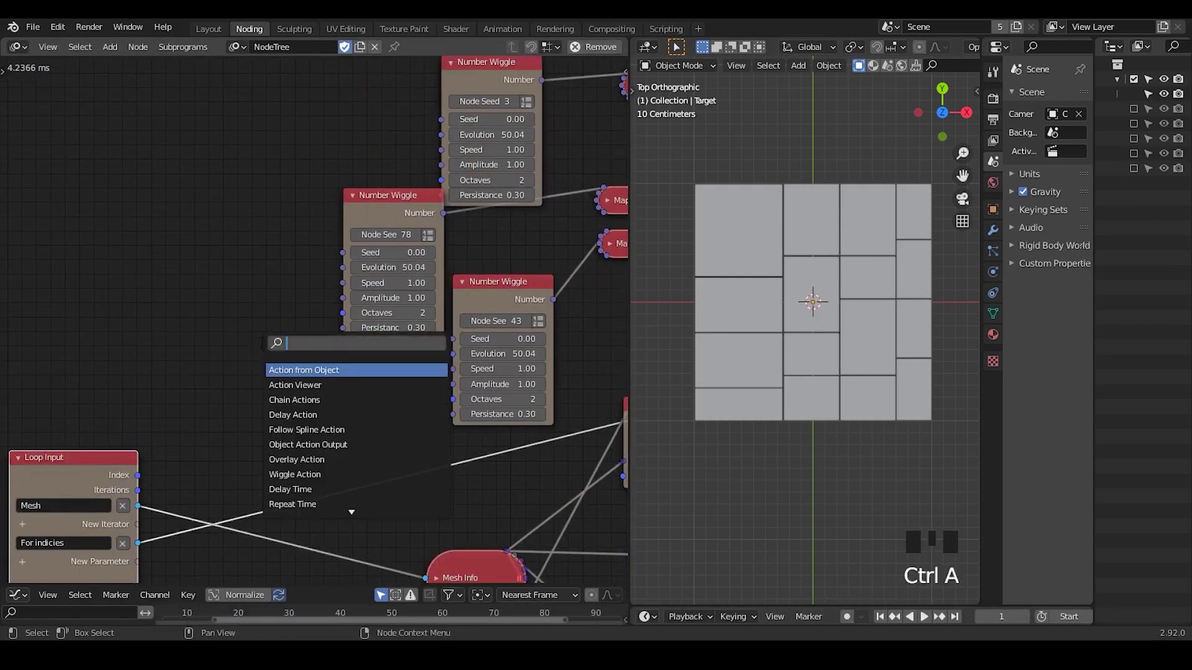
{"action": "type", "text": "index see"}
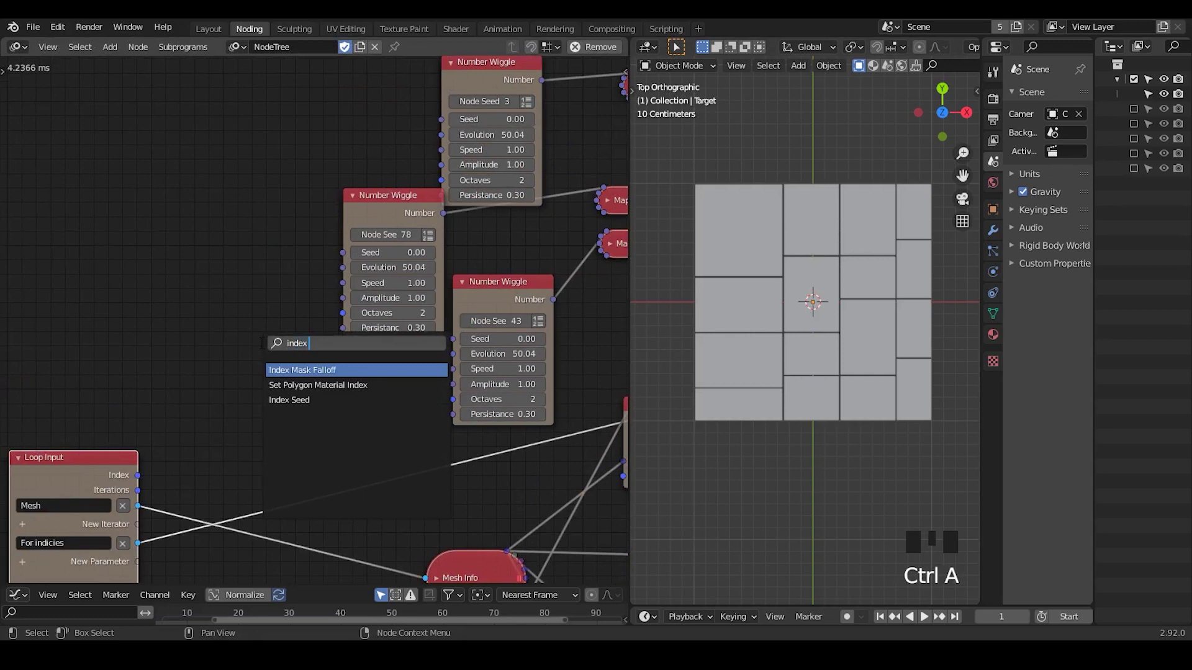
{"action": "key", "text": "Return"}
{"action": "left_click", "coordinate": [191, 300]}
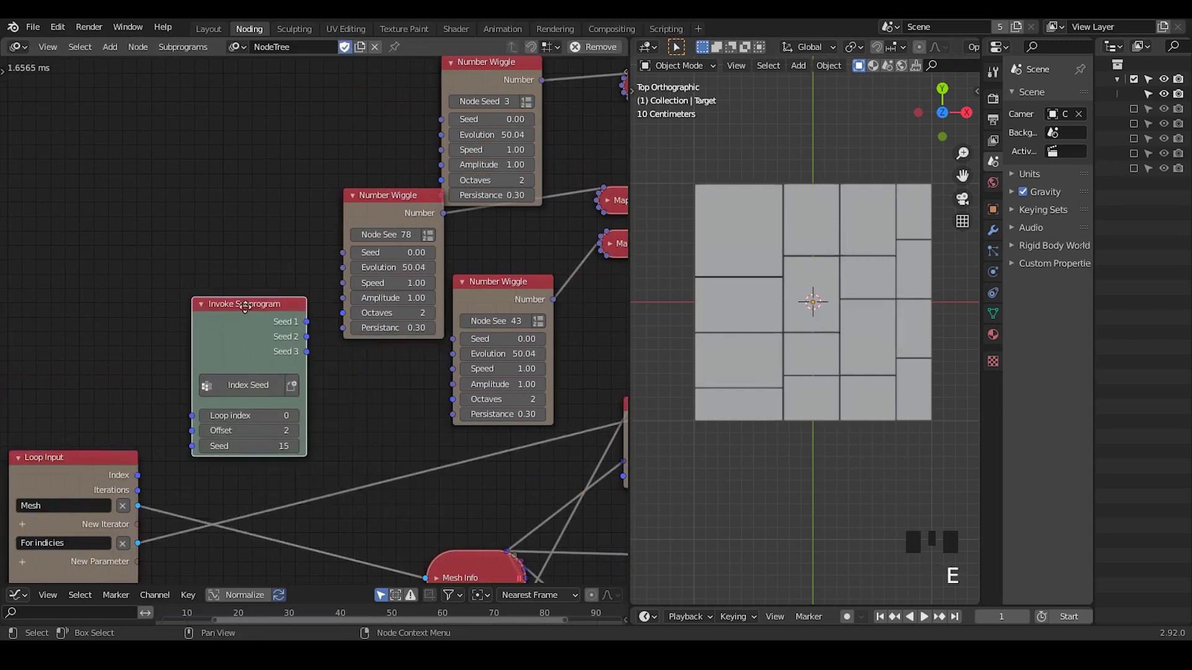
Link the Loop Input's Index to Loop index on the Index Seed node, and expose its Seed input as a new loop parameter
{"action": "middle_click_drag", "start_coordinate": [246, 308], "coordinate": [278, 275]}
{"action": "left_click_drag", "start_coordinate": [170, 443], "coordinate": [224, 384]}
{"action": "left_click_drag", "start_coordinate": [233, 424], "coordinate": [172, 529]}
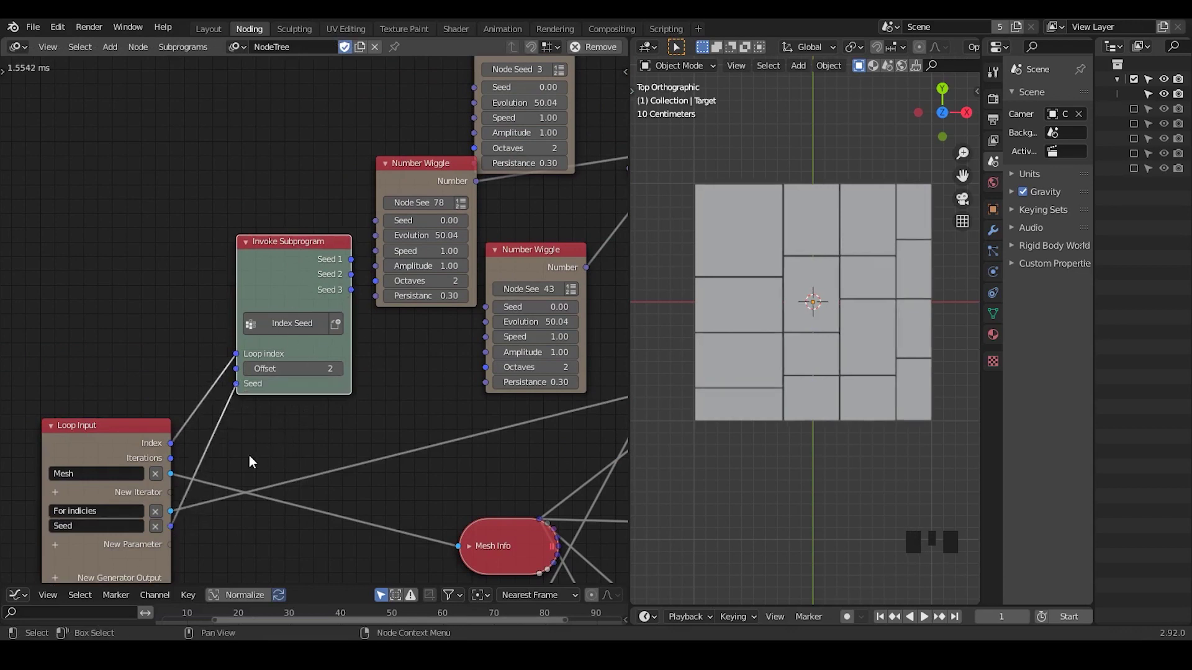
Reorder the subdivision loop's parameters so that Seed comes before For indicies
{"action": "middle_click_drag", "start_coordinate": [248, 456], "coordinate": [345, 360]}
{"action": "middle_click_drag", "start_coordinate": [309, 427], "coordinate": [267, 397], "text": "ctrl"}
{"action": "left_click", "coordinate": [204, 348]}
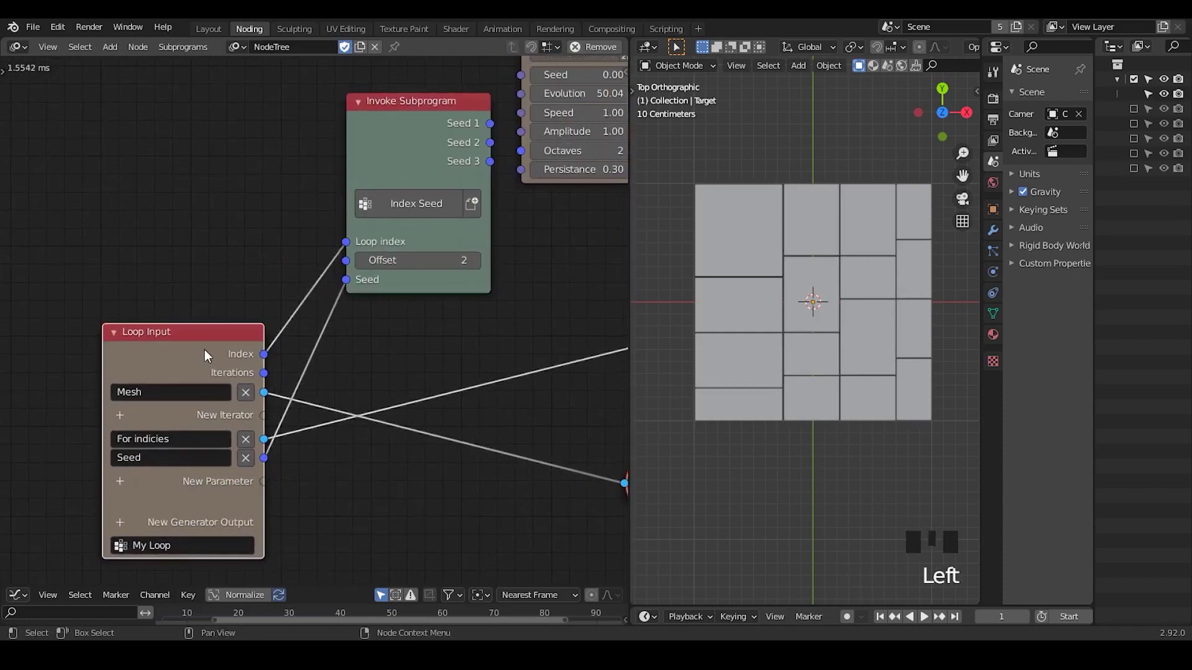
{"action": "key", "text": "u"}
{"action": "left_click", "coordinate": [237, 209]}
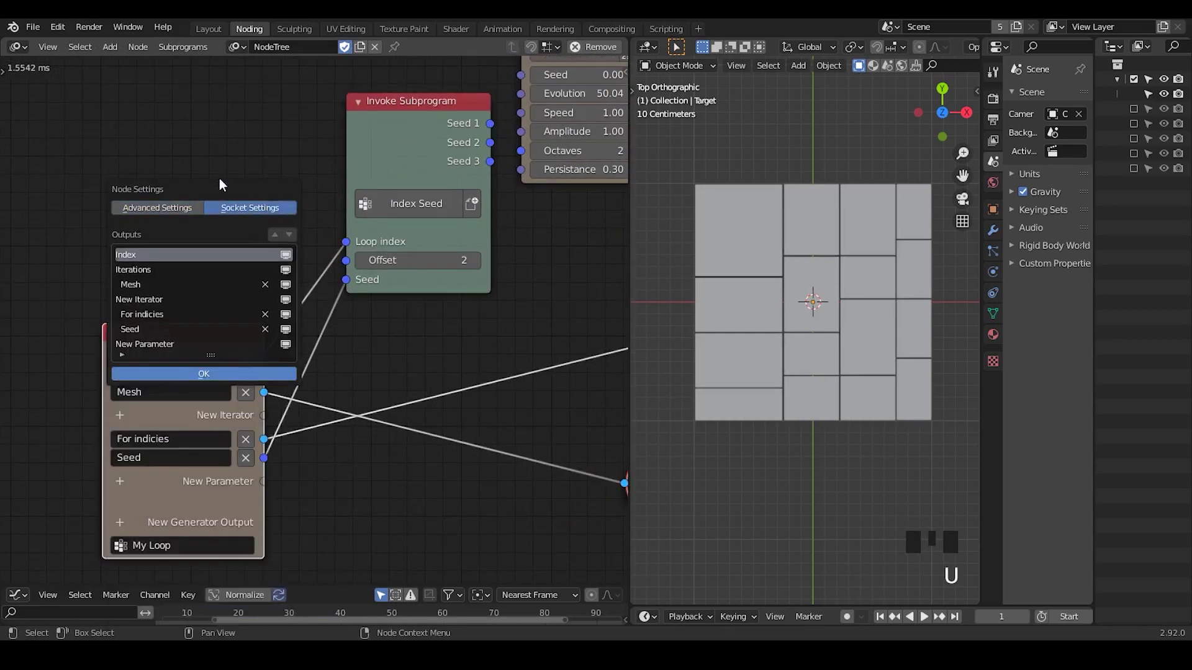
{"action": "left_click", "coordinate": [234, 301]}
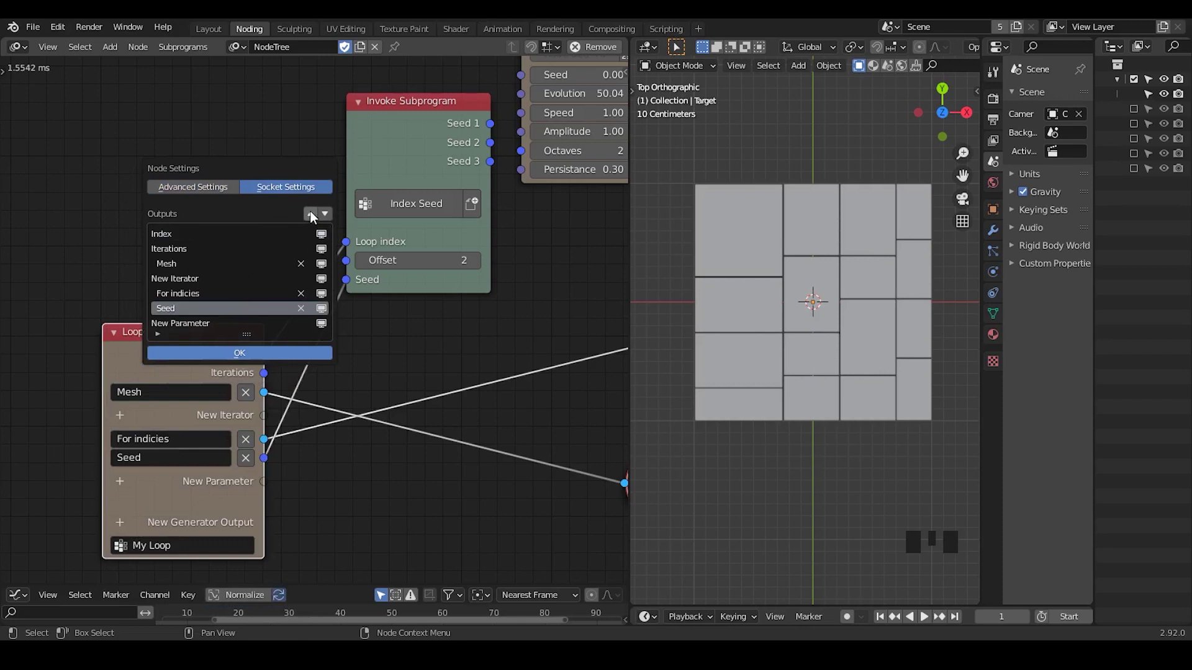
{"action": "left_click", "coordinate": [273, 352]}
Link the Index Seed node's Seed 1 output to the Seed inputs of the Number Wiggle nodes with node seeds 3 and 78
{"action": "middle_click_drag", "start_coordinate": [481, 368], "coordinate": [285, 521]}
{"action": "left_click_drag", "start_coordinate": [255, 276], "coordinate": [209, 278]}
{"action": "middle_click_drag", "start_coordinate": [288, 290], "coordinate": [232, 401]}
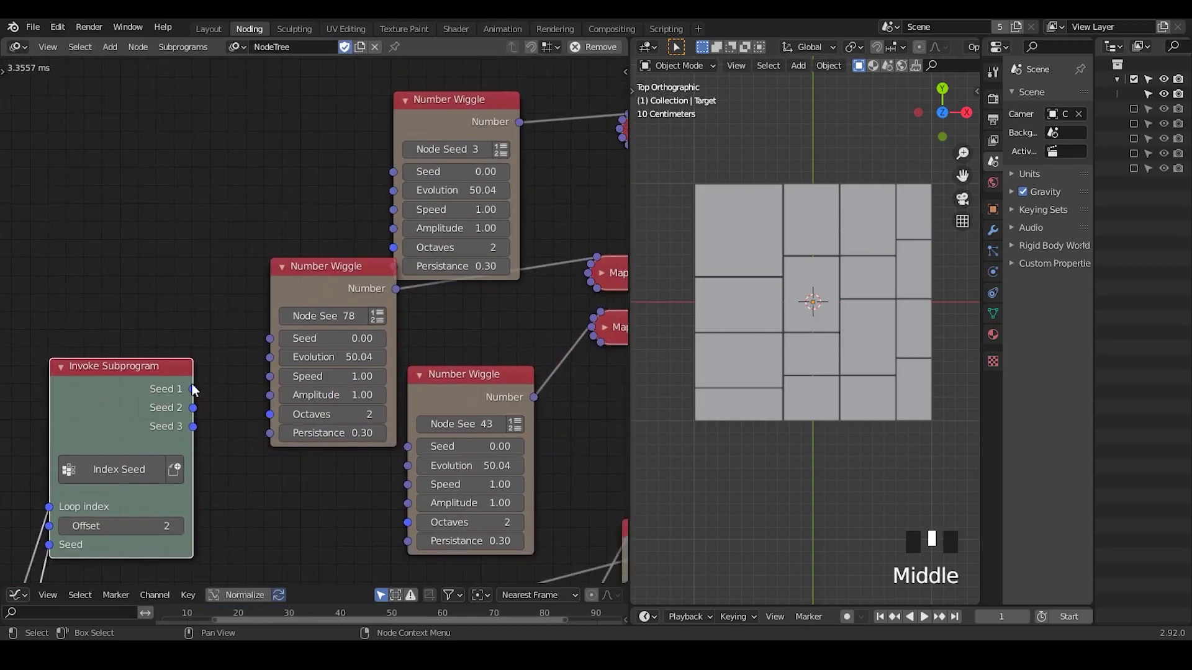
{"action": "left_click_drag", "start_coordinate": [193, 390], "coordinate": [394, 178]}
{"action": "left_click_drag", "start_coordinate": [200, 373], "coordinate": [193, 389]}
{"action": "left_click_drag", "start_coordinate": [193, 408], "coordinate": [275, 345]}
{"action": "left_click_drag", "start_coordinate": [193, 389], "coordinate": [287, 346]}
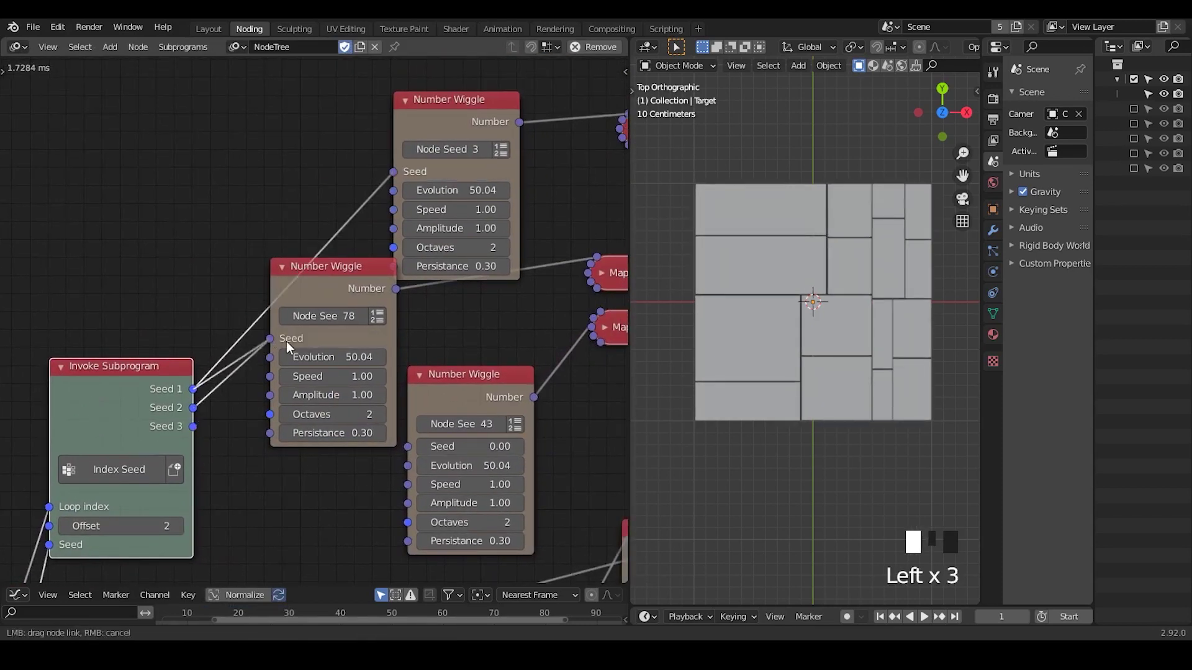
{"action": "left_click_drag", "start_coordinate": [447, 278], "coordinate": [313, 317]}
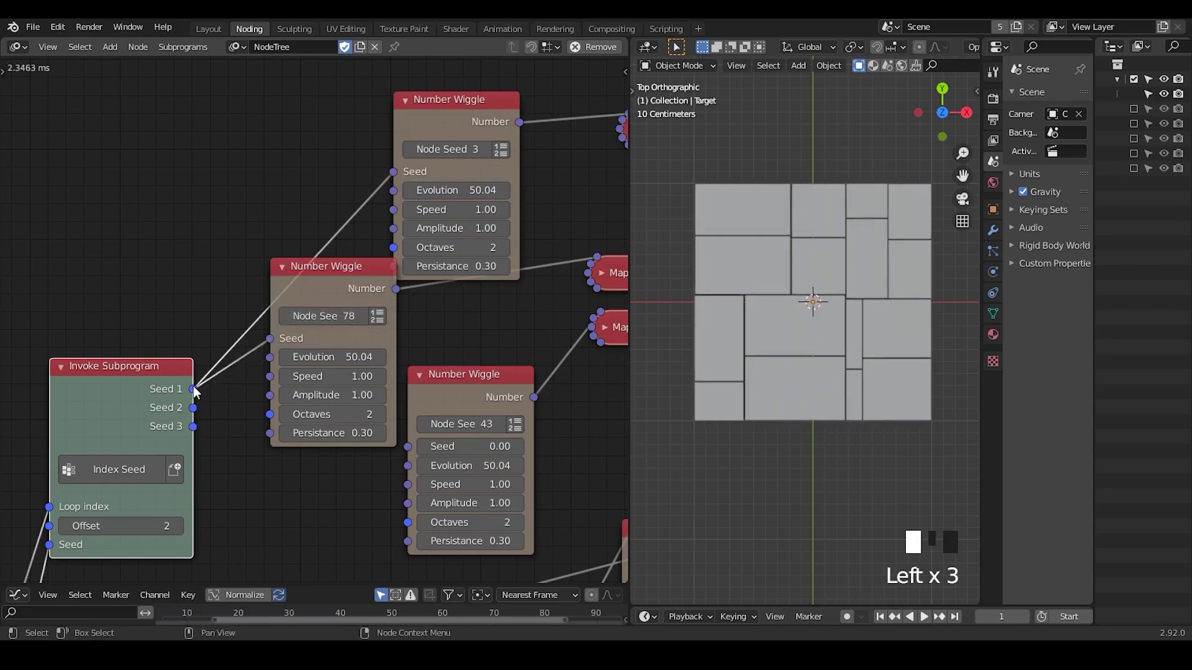
Collapse the Number Wiggle node with node seed 78 and link Seed 1 to the Seed input of the one with node seed 43
{"action": "left_click_drag", "start_coordinate": [193, 389], "coordinate": [380, 450]}
{"action": "left_click", "coordinate": [288, 274]}
{"action": "left_click", "coordinate": [283, 268]}
{"action": "left_click_drag", "start_coordinate": [329, 280], "coordinate": [370, 340]}
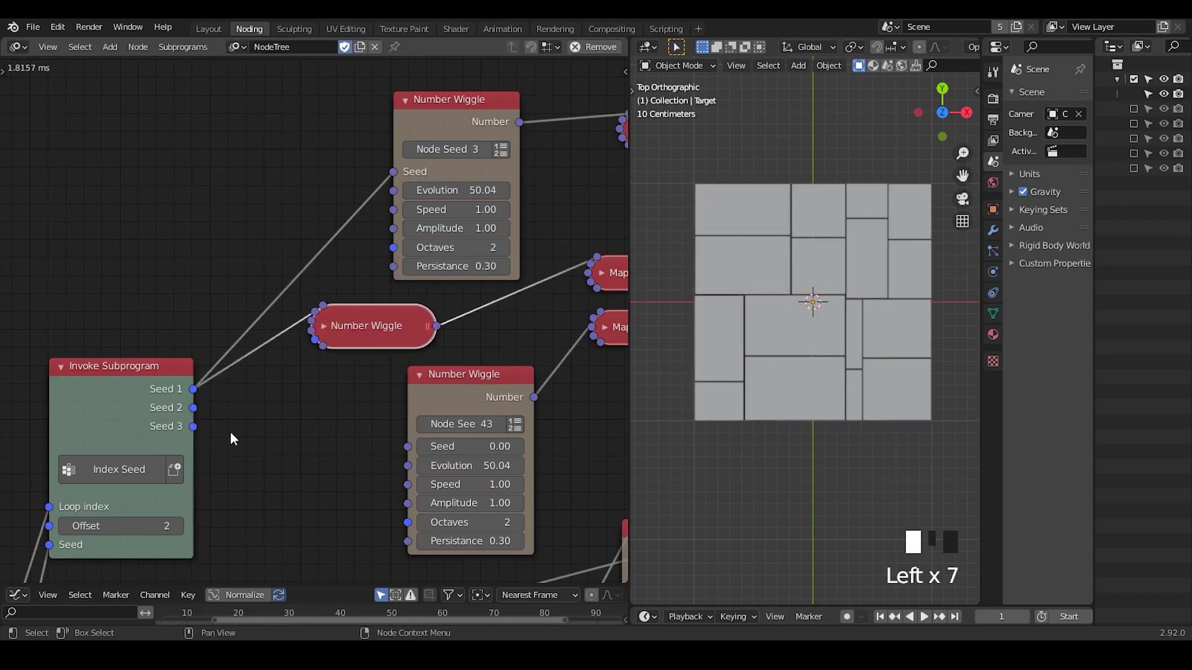
{"action": "left_click_drag", "start_coordinate": [193, 390], "coordinate": [408, 448]}
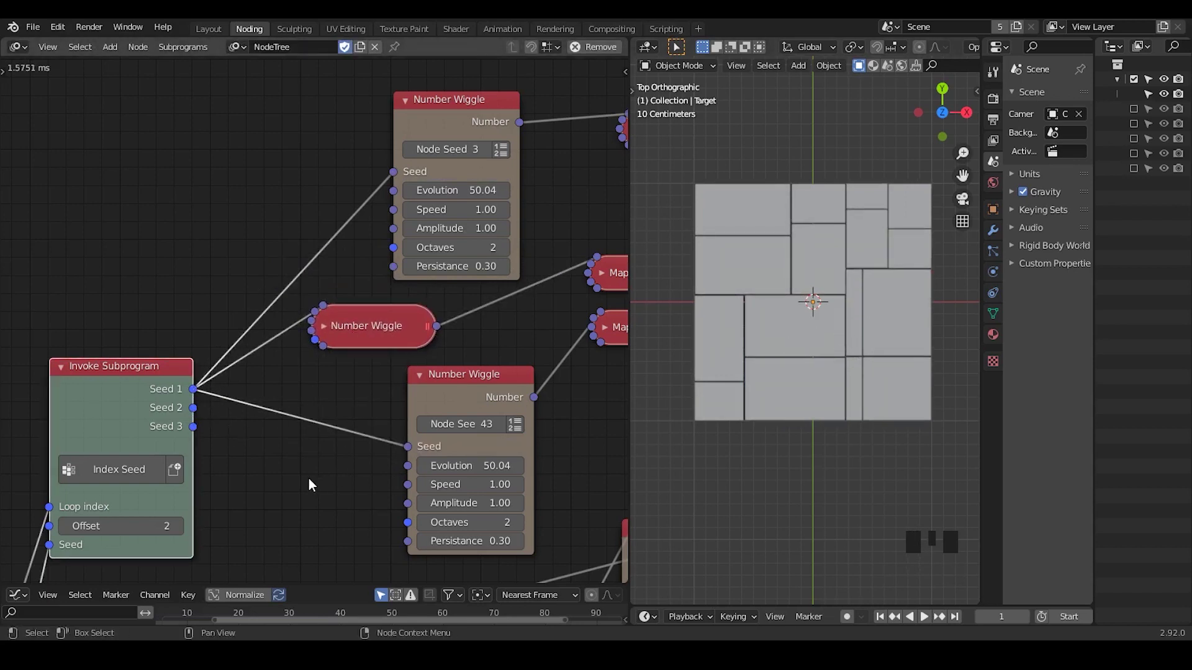
Expand the collapsed Number Wiggle node, move it upward, and shift the Loop Input farther from the Index Seed node
{"action": "middle_click_drag", "start_coordinate": [311, 485], "coordinate": [424, 345]}
{"action": "left_click", "coordinate": [437, 186]}
{"action": "left_click_drag", "start_coordinate": [442, 189], "coordinate": [426, 160]}
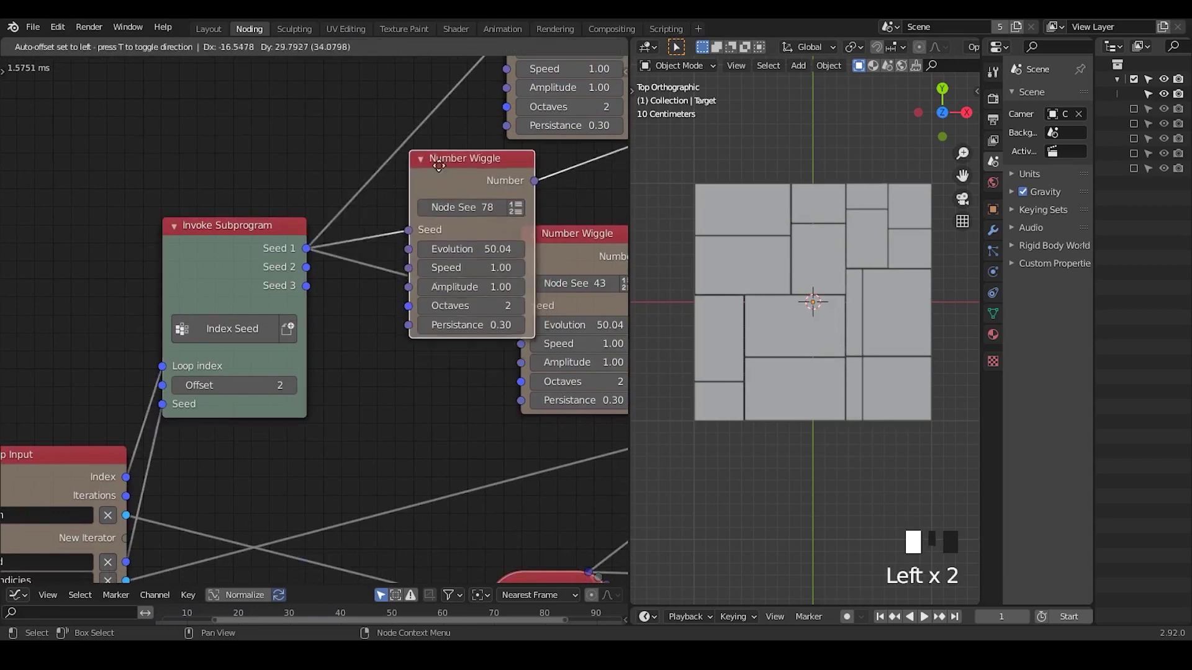
{"action": "middle_click_drag", "start_coordinate": [283, 404], "coordinate": [391, 317]}
{"action": "left_click_drag", "start_coordinate": [171, 412], "coordinate": [130, 409]}
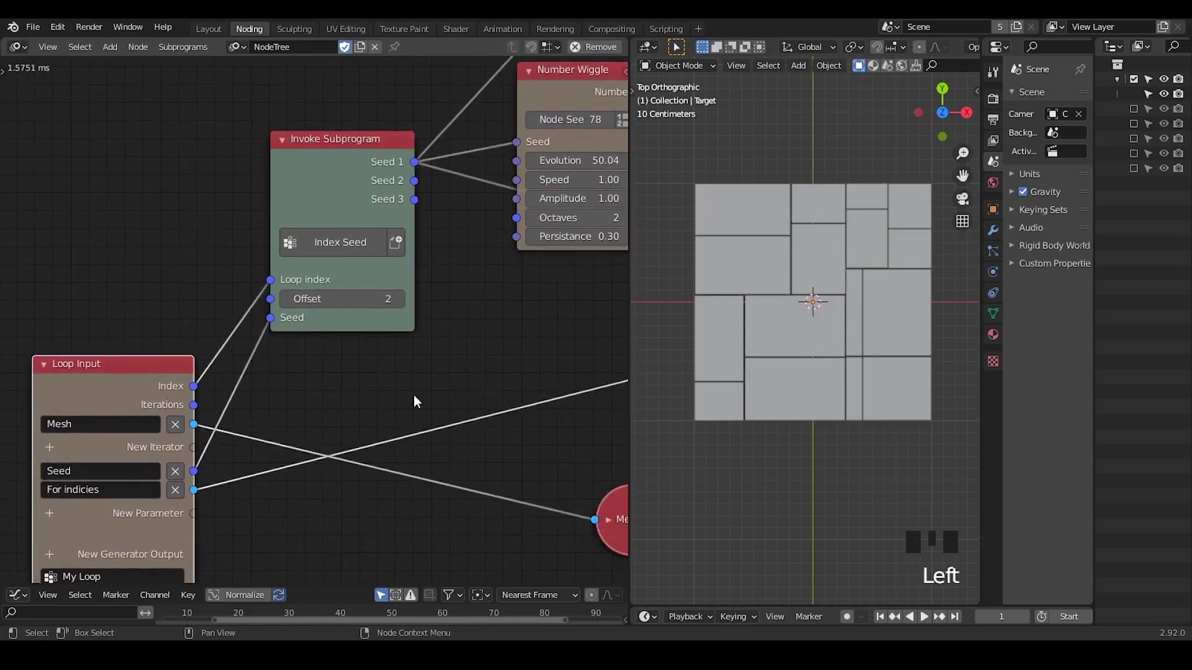
{"action": "middle_click_drag", "start_coordinate": [393, 399], "coordinate": [424, 358]}
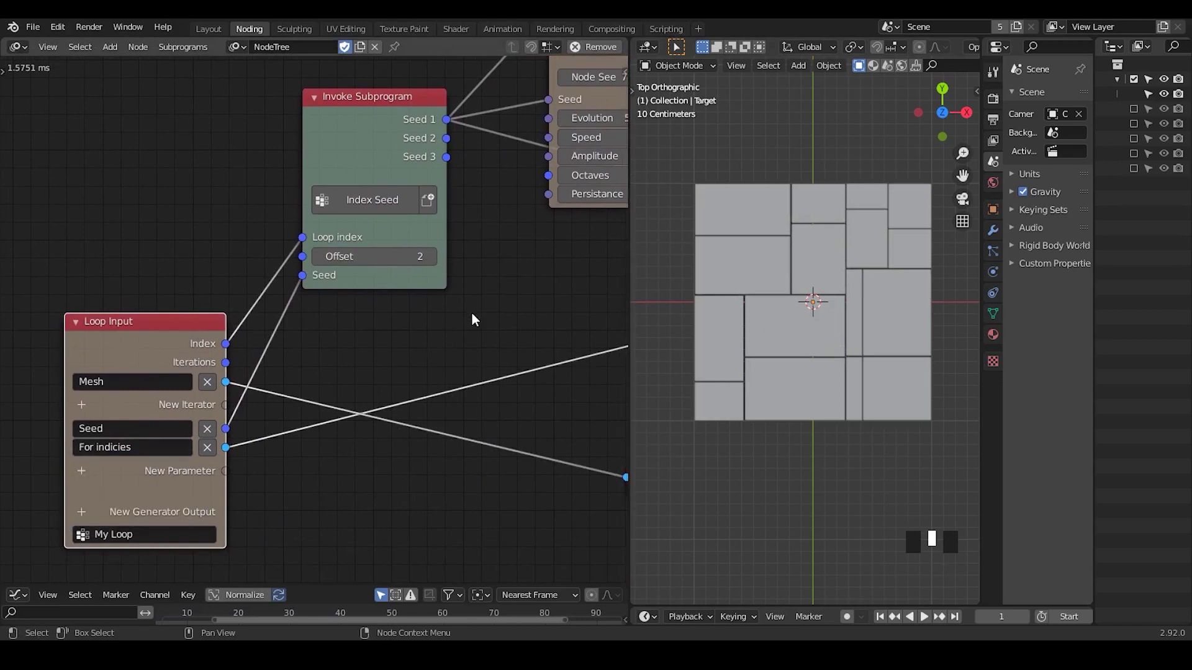
Set Evolution to 0 on the Number Wiggle node with node seed 3
{"action": "middle_click_drag", "start_coordinate": [599, 135], "coordinate": [472, 292]}
{"action": "middle_click_drag", "start_coordinate": [571, 89], "coordinate": [438, 155]}
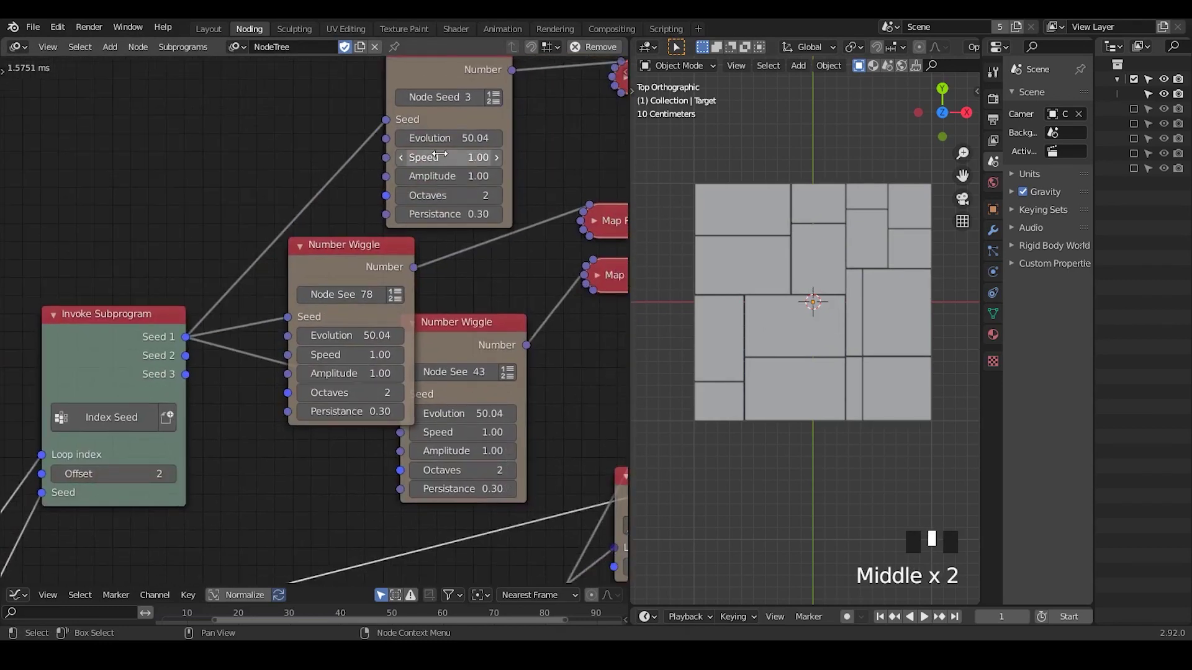
{"action": "left_click_drag", "start_coordinate": [439, 138], "coordinate": [379, 138]}
{"action": "left_click", "coordinate": [439, 137]}
{"action": "type", "text": "0"}
{"action": "key", "text": "Return"}
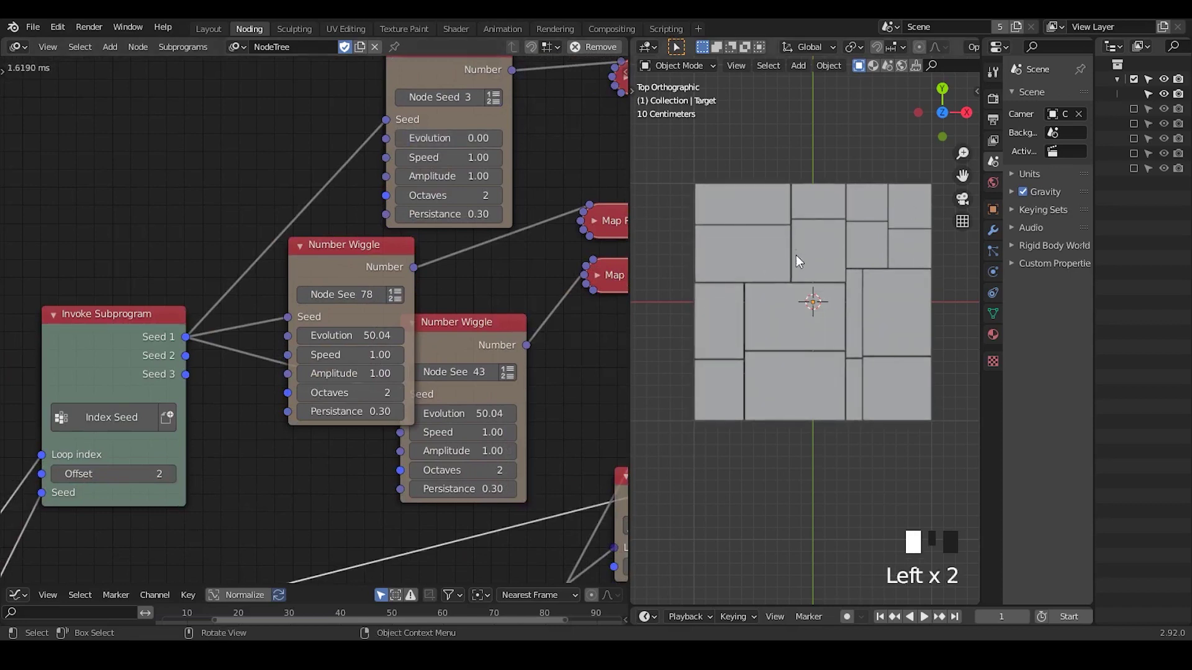
Set Evolution to 0 on the Number Wiggle nodes with node seeds 78 and 43
{"action": "middle_click_drag", "start_coordinate": [34, 577], "coordinate": [249, 361]}
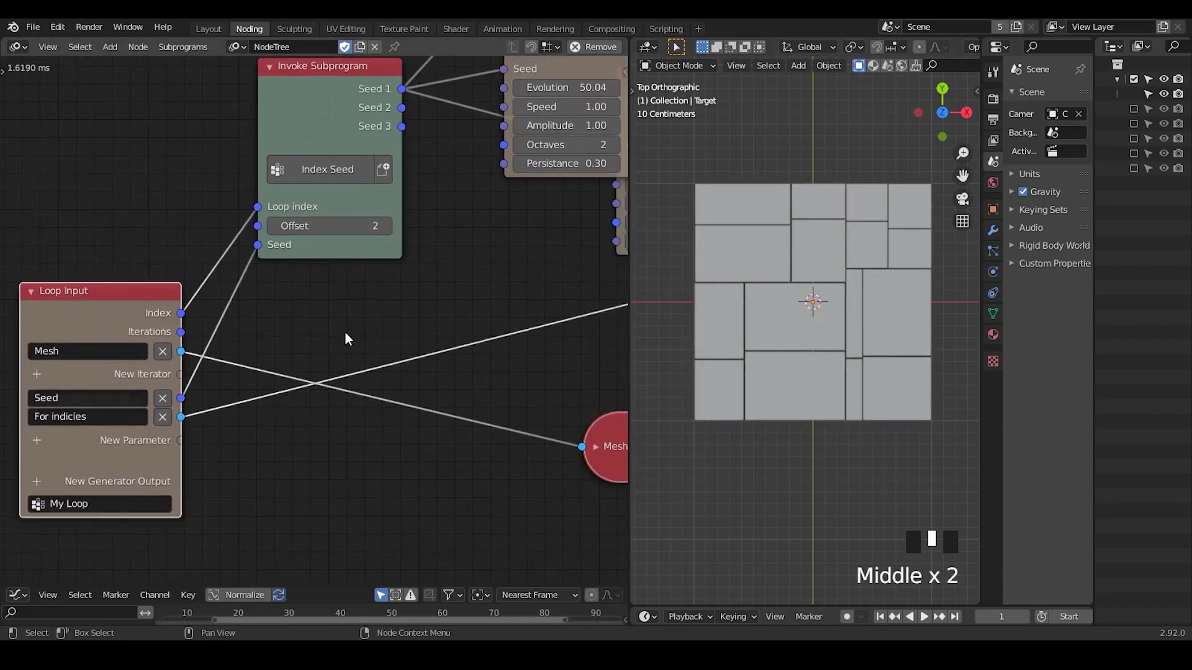
{"action": "middle_click_drag", "start_coordinate": [476, 334], "coordinate": [440, 366]}
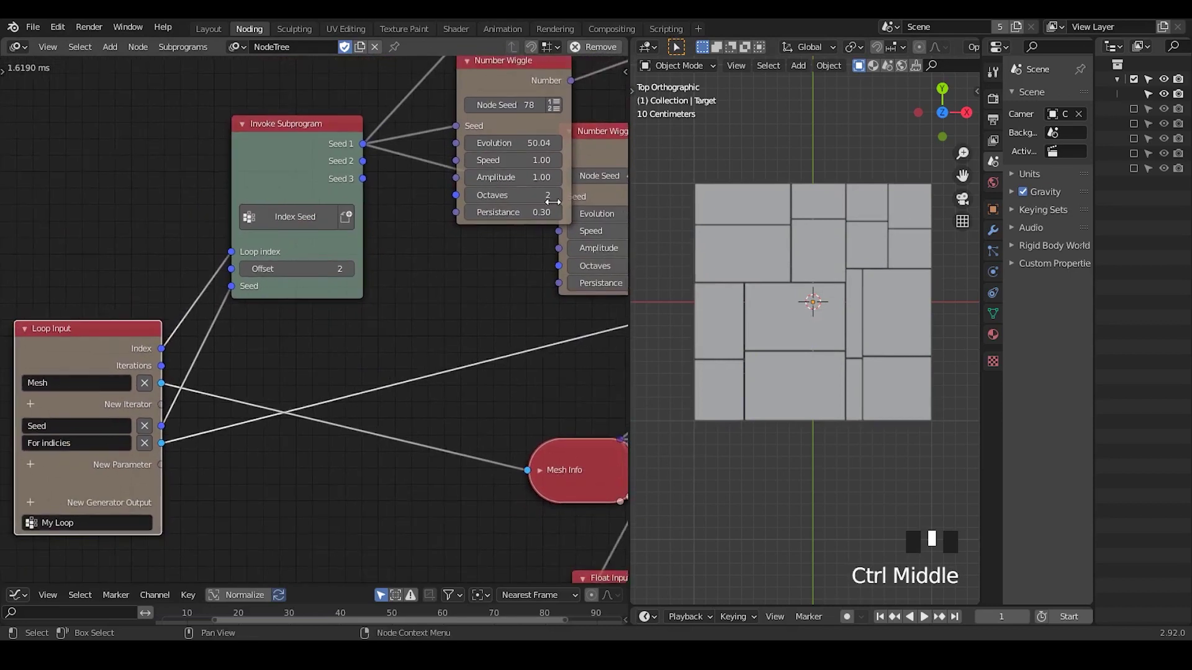
{"action": "left_click", "coordinate": [532, 142]}
{"action": "type", "text": "0"}
{"action": "key", "text": "Return"}
{"action": "middle_click_drag", "start_coordinate": [524, 212], "coordinate": [463, 226]}
{"action": "left_click", "coordinate": [547, 227]}
{"action": "type", "text": "0"}
{"action": "key", "text": "Return"}
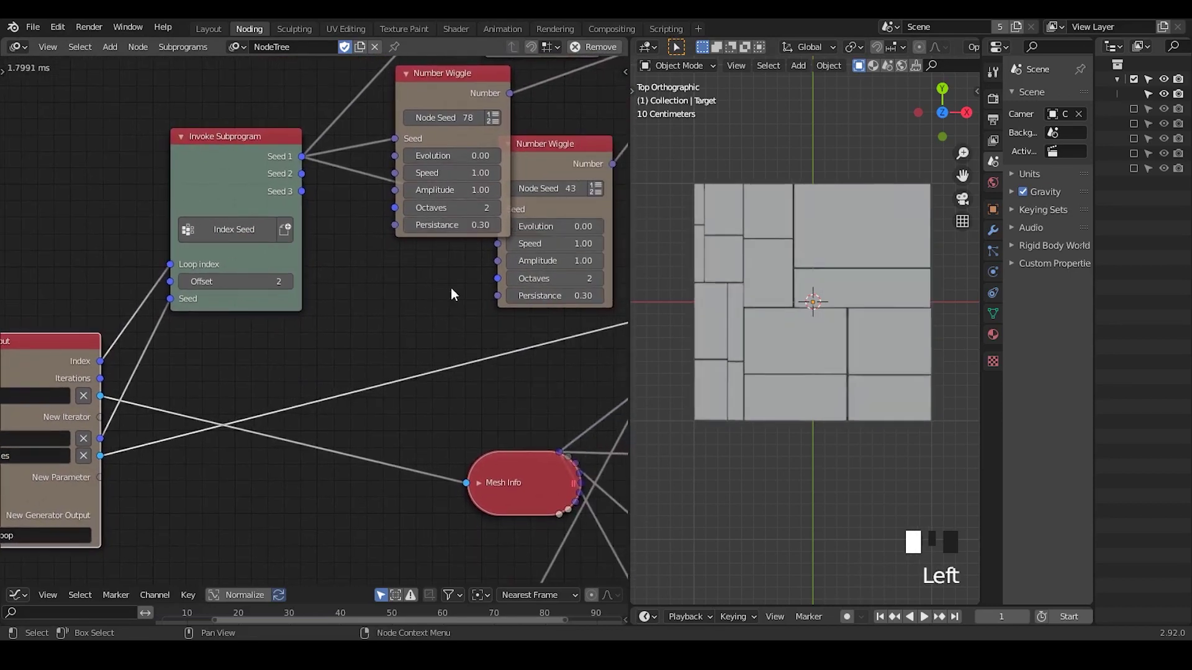
Add a new Float parameter to the subdivision loop's Loop Input
{"action": "middle_click_drag", "start_coordinate": [355, 318], "coordinate": [343, 425]}
{"action": "middle_click_drag", "start_coordinate": [328, 352], "coordinate": [323, 417]}
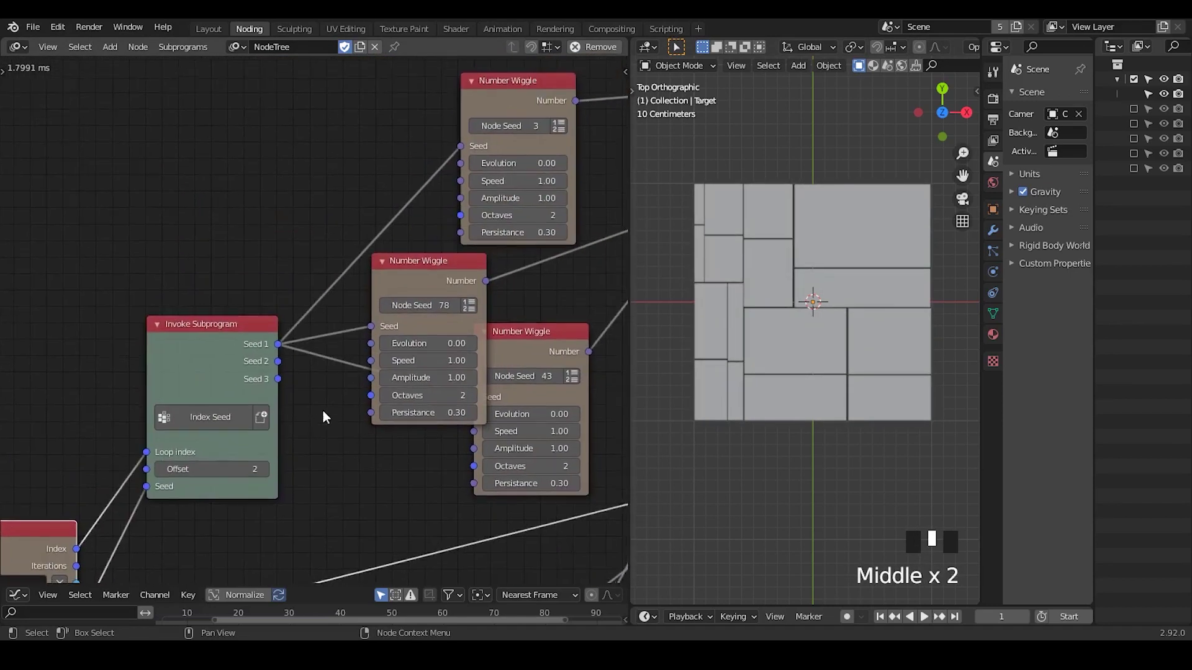
{"action": "middle_click_drag", "start_coordinate": [297, 376], "coordinate": [427, 171]}
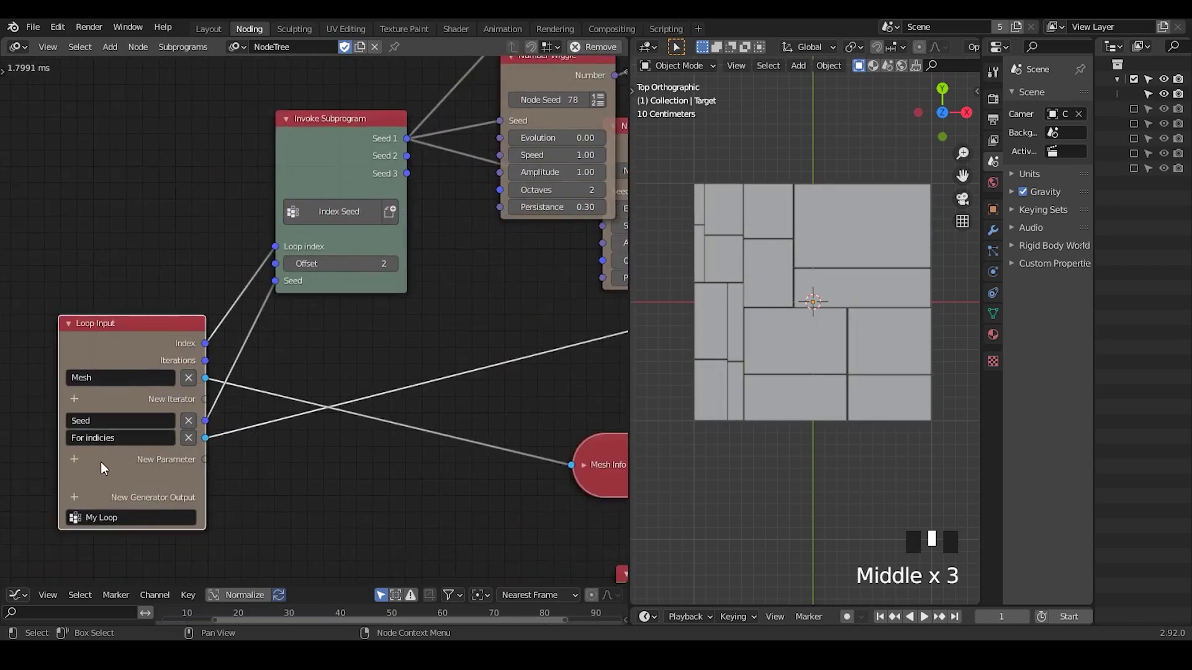
{"action": "left_click", "coordinate": [73, 460]}
{"action": "type", "text": "ve"}
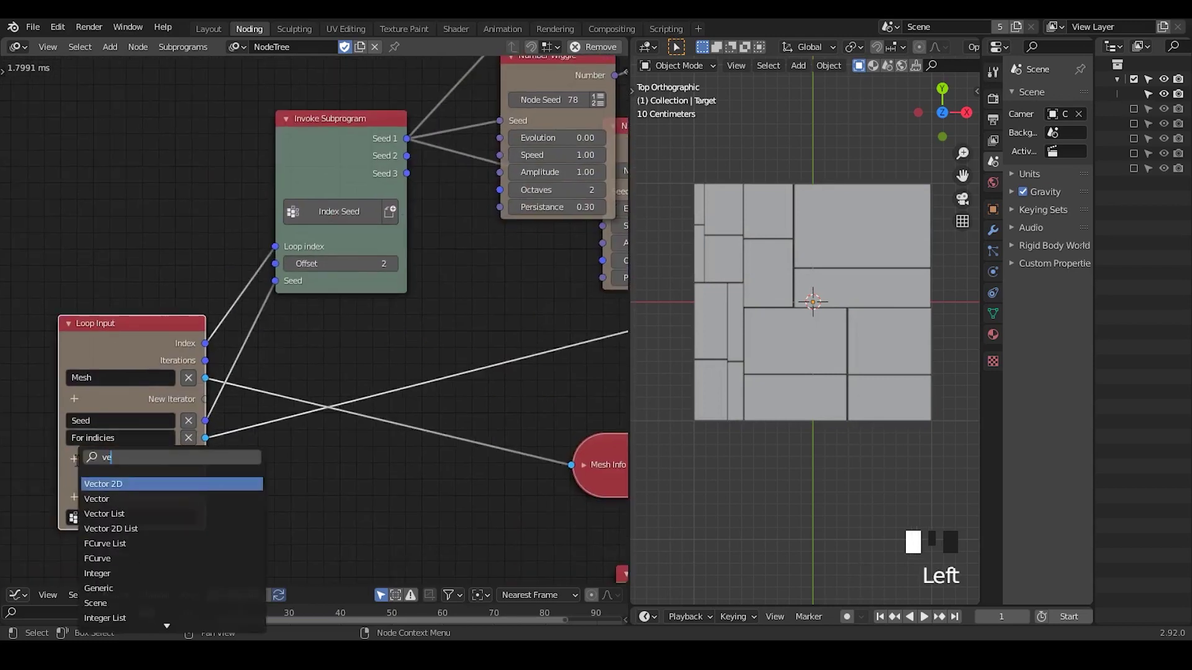
{"action": "key", "text": "BackSpace"}
{"action": "key", "text": "BackSpace"}
{"action": "type", "text": "float"}
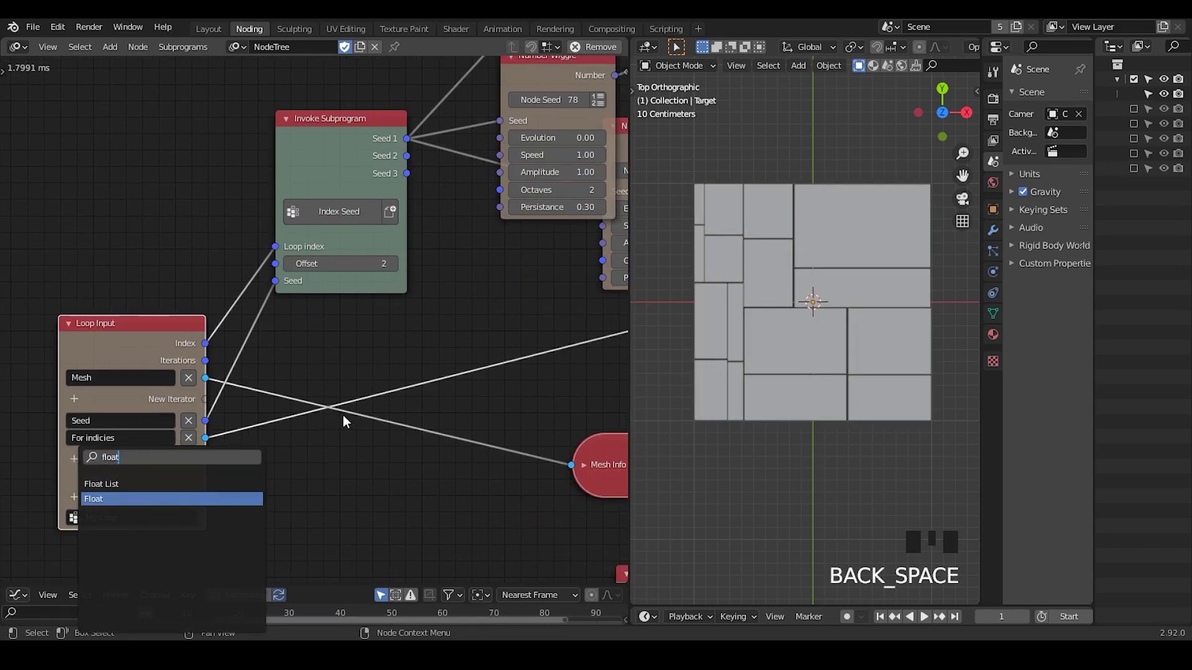
{"action": "key", "text": "Return"}
Move the Index Seed node down and link the Float parameter to Evolution on the Number Wiggle nodes with node seeds 3 and 78
{"action": "middle_click_drag", "start_coordinate": [314, 434], "coordinate": [409, 210]}
{"action": "left_click_drag", "start_coordinate": [412, 190], "coordinate": [411, 217]}
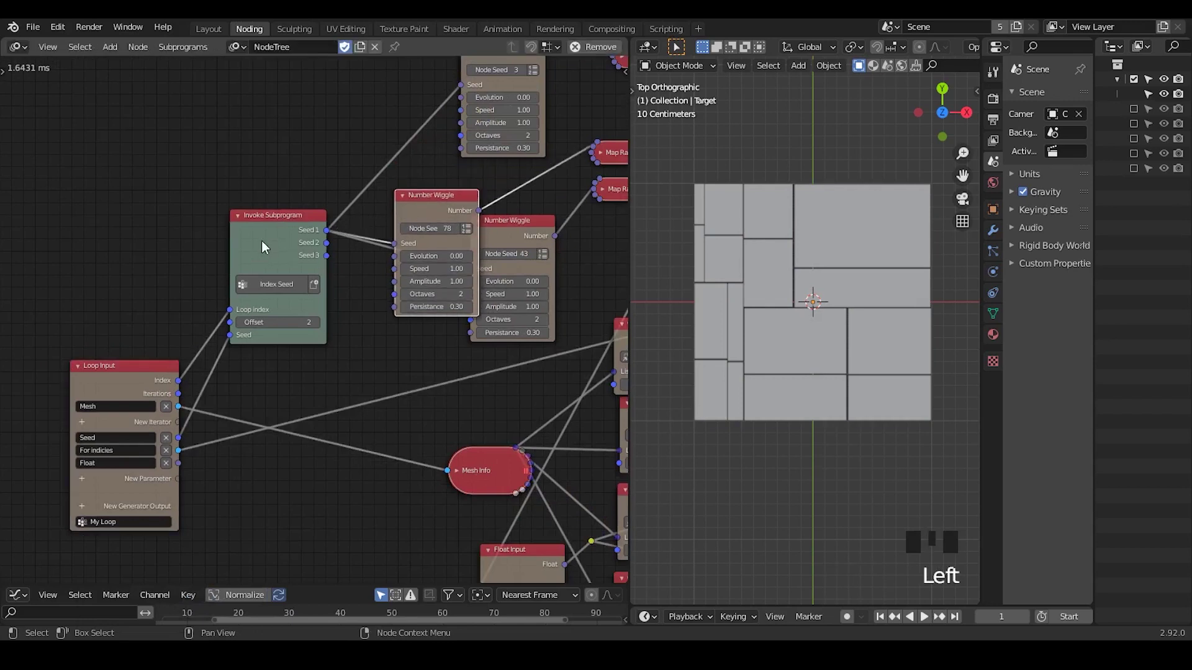
{"action": "left_click_drag", "start_coordinate": [262, 247], "coordinate": [277, 279]}
{"action": "left_click_drag", "start_coordinate": [179, 463], "coordinate": [464, 101]}
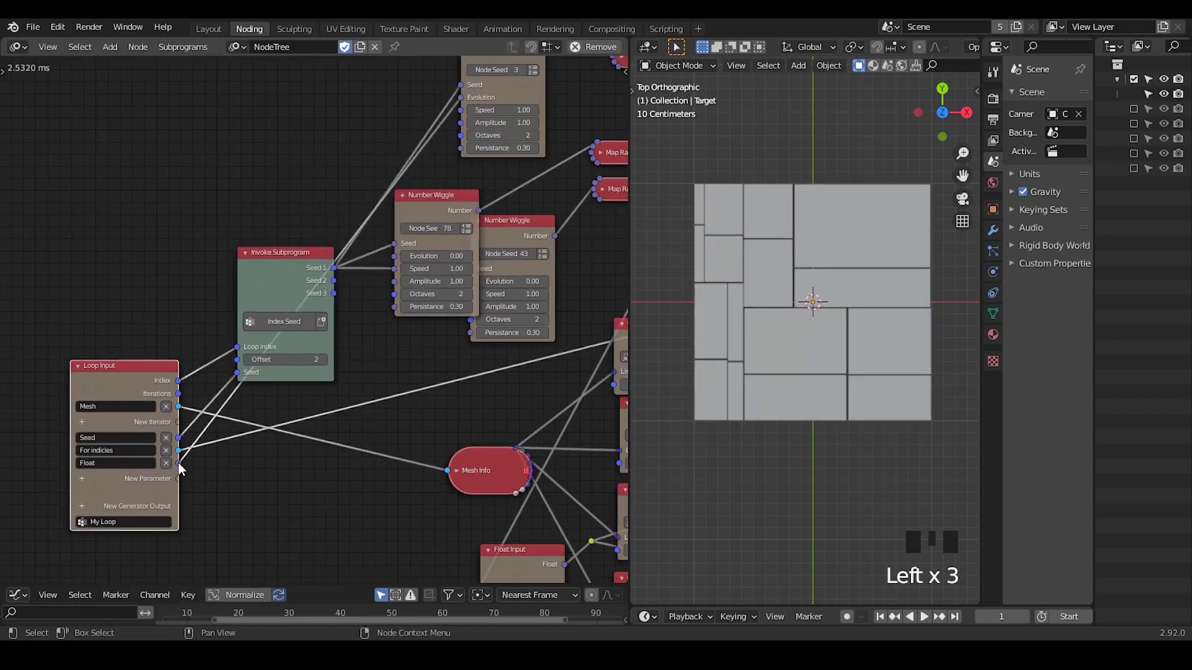
{"action": "left_click_drag", "start_coordinate": [178, 463], "coordinate": [396, 266]}
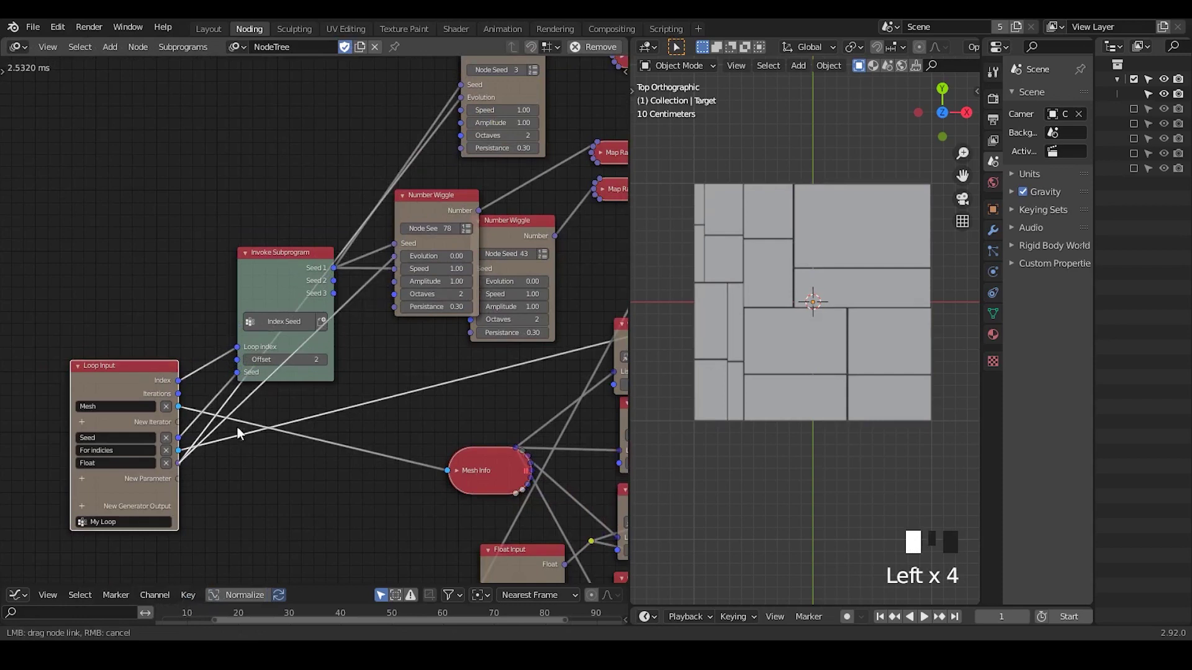
{"action": "left_click_drag", "start_coordinate": [238, 432], "coordinate": [178, 463]}
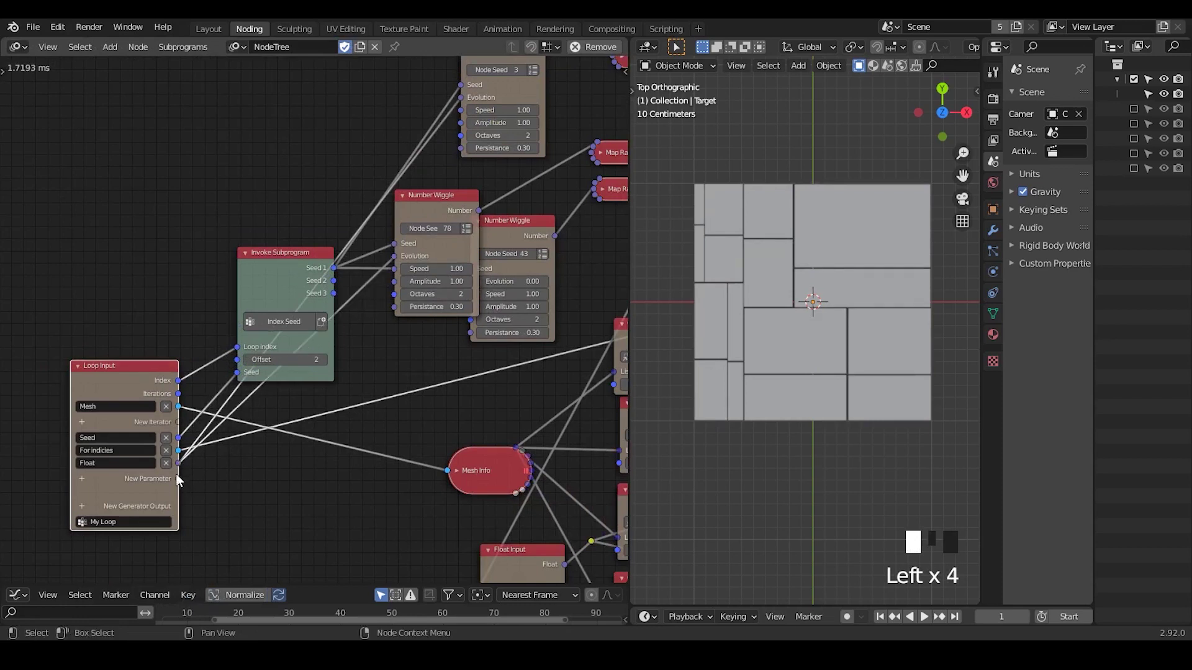
Shift the Number Wiggle node with node seed 78 aside and link the Float parameter to Evolution on the one with node seed 43
{"action": "left_click", "coordinate": [408, 198]}
{"action": "left_click_drag", "start_coordinate": [407, 195], "coordinate": [393, 223]}
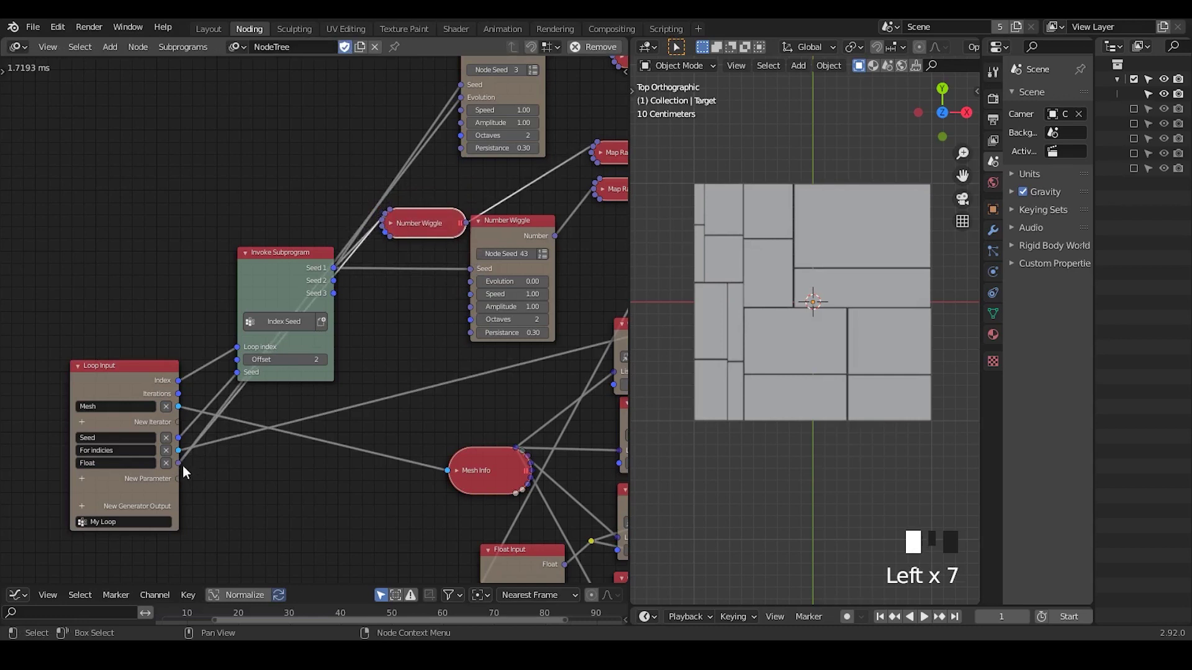
{"action": "left_click_drag", "start_coordinate": [178, 463], "coordinate": [475, 281]}
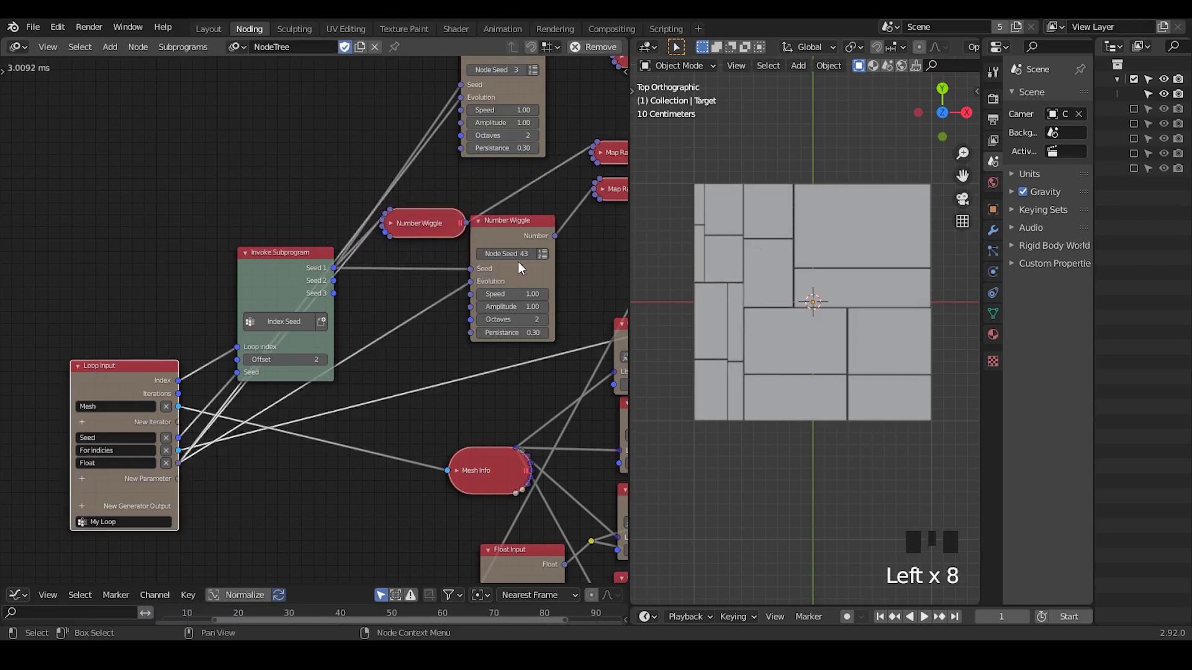
{"action": "left_click", "coordinate": [390, 223]}
Rename the Loop Input's Float parameter to Evolution
{"action": "middle_click_drag", "start_coordinate": [517, 157], "coordinate": [494, 175]}
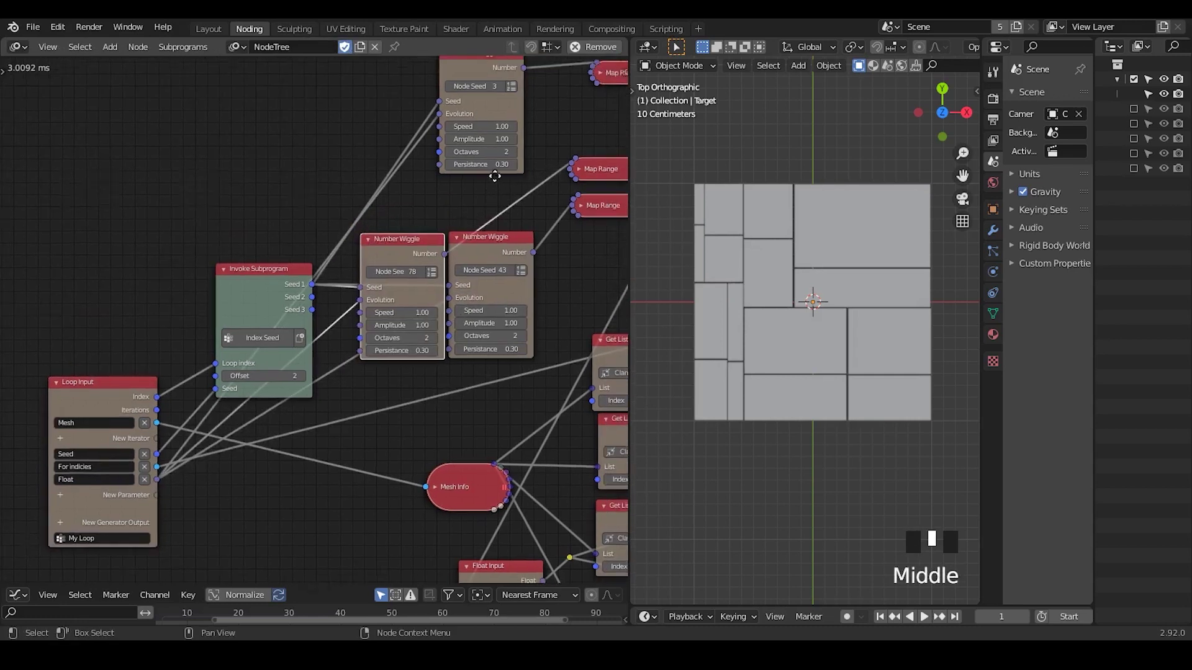
{"action": "middle_click_drag", "start_coordinate": [208, 443], "coordinate": [365, 257]}
{"action": "middle_click_drag", "start_coordinate": [312, 354], "coordinate": [318, 305], "text": "ctrl"}
{"action": "left_click", "coordinate": [228, 282]}
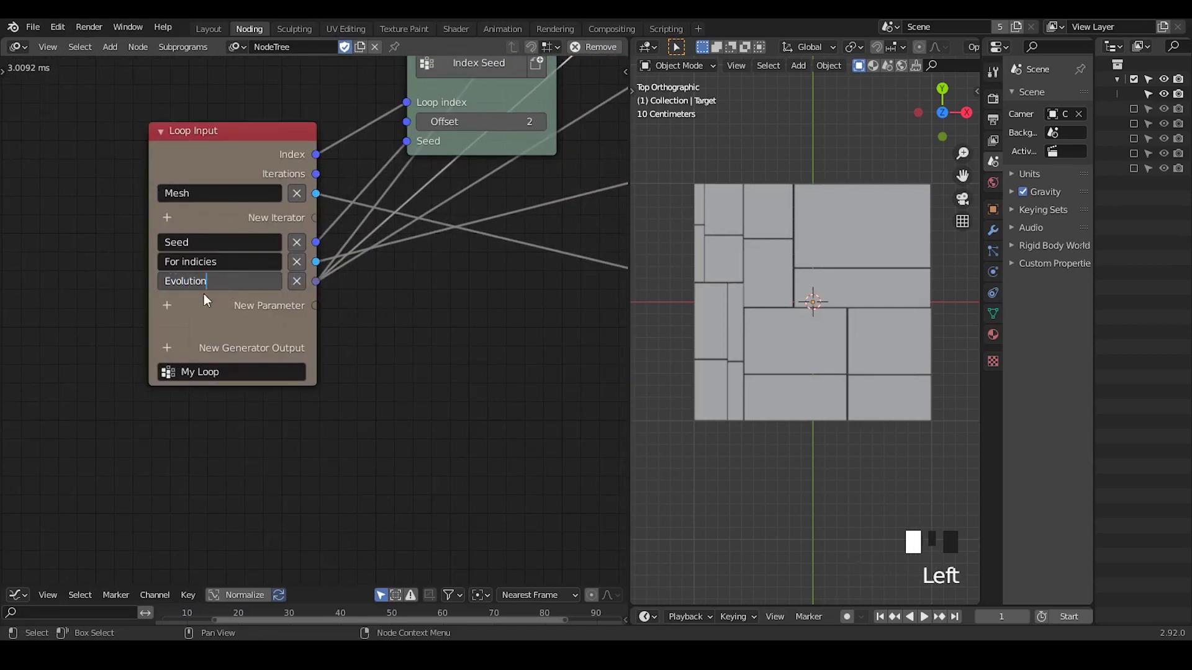
{"action": "left_click", "coordinate": [125, 155]}
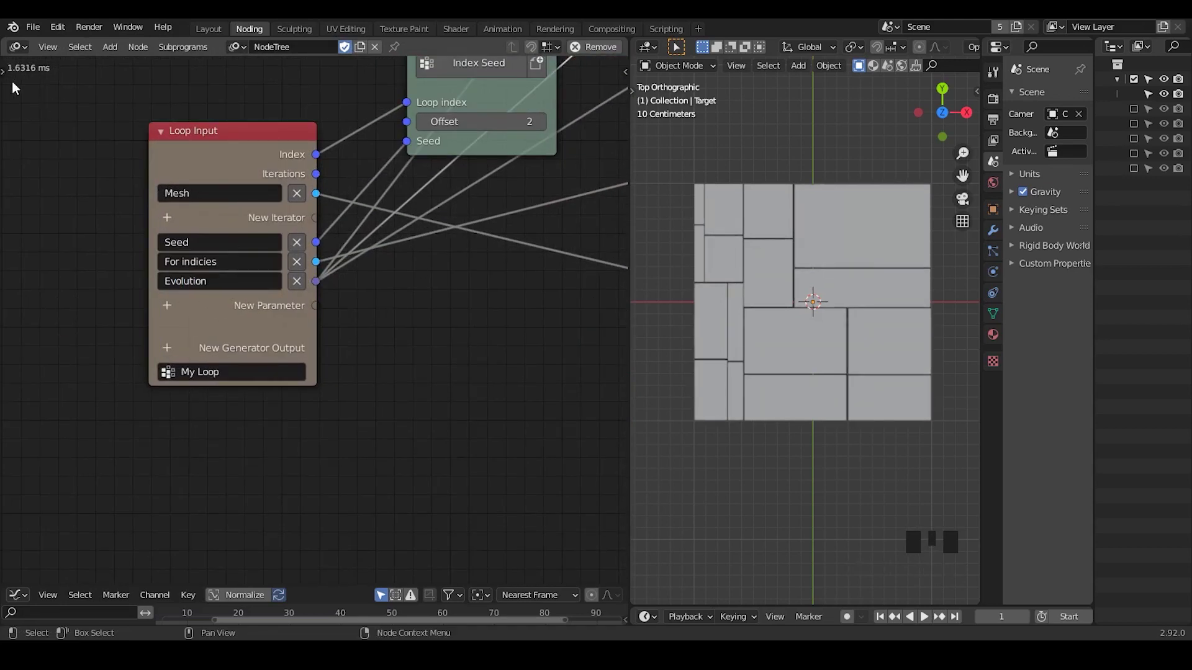
Underline the node tree's execution time with a freehand annotation and erase it
{"action": "key", "text": "d"}
{"action": "left_click_drag", "start_coordinate": [2, 82], "coordinate": [165, 99]}
{"action": "right_click_drag", "start_coordinate": [165, 102], "coordinate": [3, 101]}
{"action": "key", "text": "d"}
Move the outer loop's Switch and Create Mesh List nodes upward in line with the My Loop invoke node, and collapse Create Mesh List
{"action": "middle_click_drag", "start_coordinate": [457, 194], "coordinate": [191, 392]}
{"action": "middle_click_drag", "start_coordinate": [472, 156], "coordinate": [166, 395]}
{"action": "middle_click_drag", "start_coordinate": [462, 235], "coordinate": [151, 414]}
{"action": "middle_click_drag", "start_coordinate": [462, 194], "coordinate": [203, 423]}
{"action": "middle_click_drag", "start_coordinate": [490, 264], "coordinate": [344, 309]}
{"action": "middle_click_drag", "start_coordinate": [546, 360], "coordinate": [247, 269]}
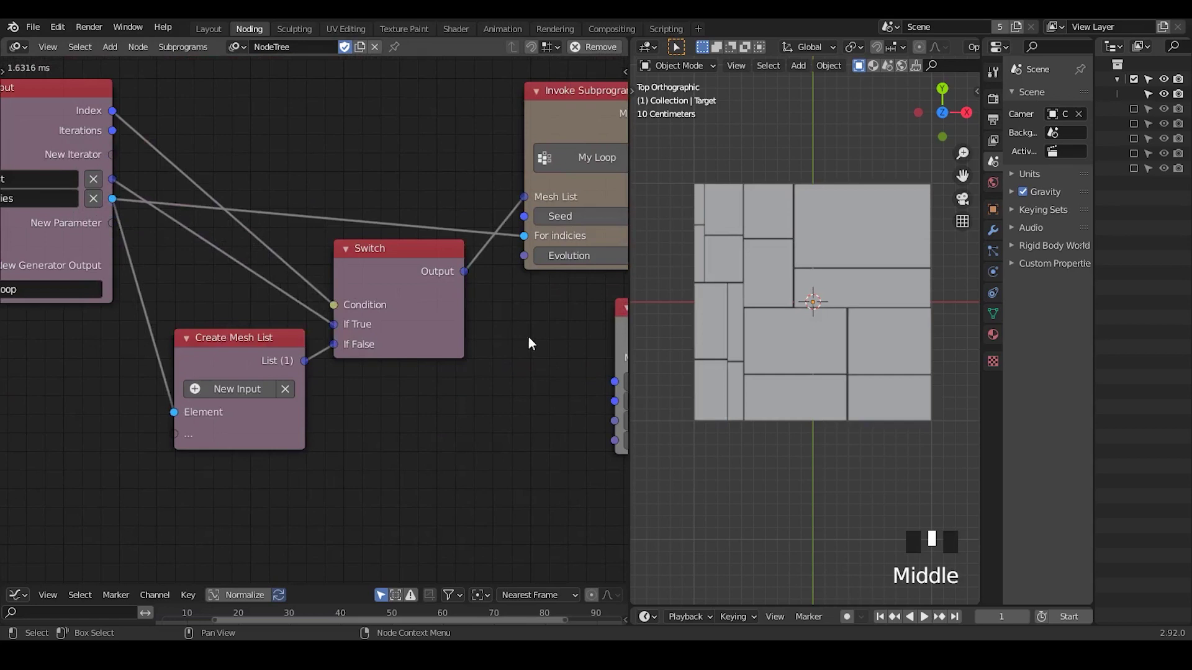
{"action": "middle_click_drag", "start_coordinate": [529, 343], "coordinate": [414, 319]}
{"action": "left_click", "coordinate": [253, 214]}
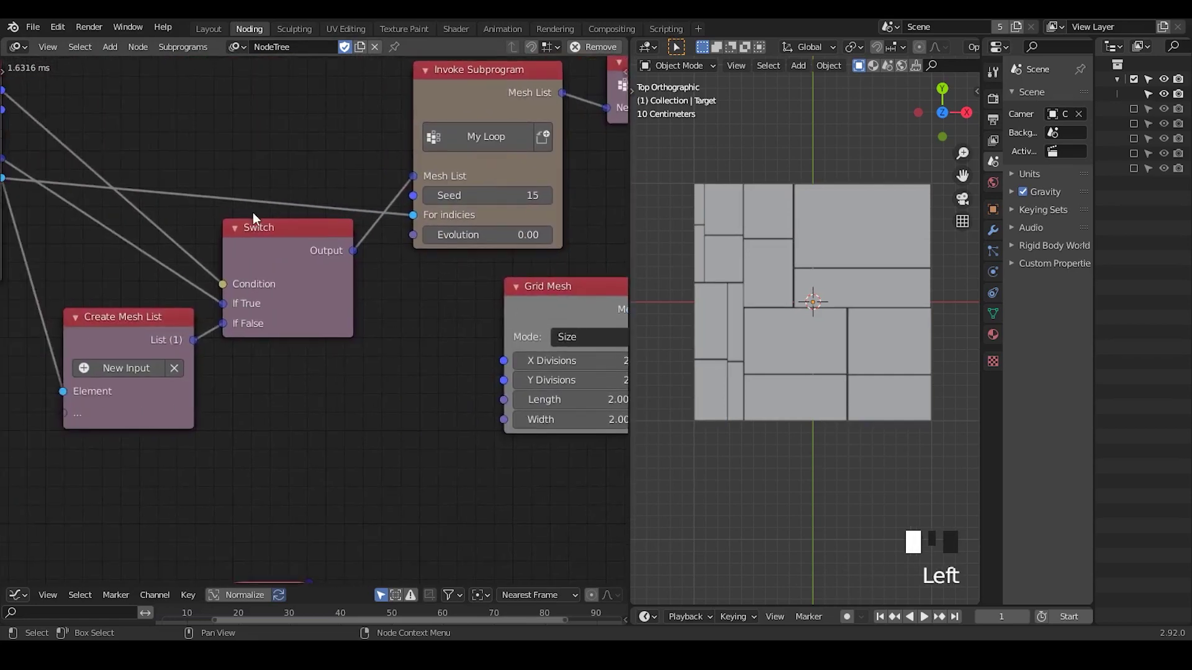
{"action": "left_click_drag", "start_coordinate": [283, 256], "coordinate": [300, 156]}
{"action": "left_click_drag", "start_coordinate": [156, 339], "coordinate": [171, 235]}
{"action": "middle_click_drag", "start_coordinate": [343, 353], "coordinate": [399, 416]}
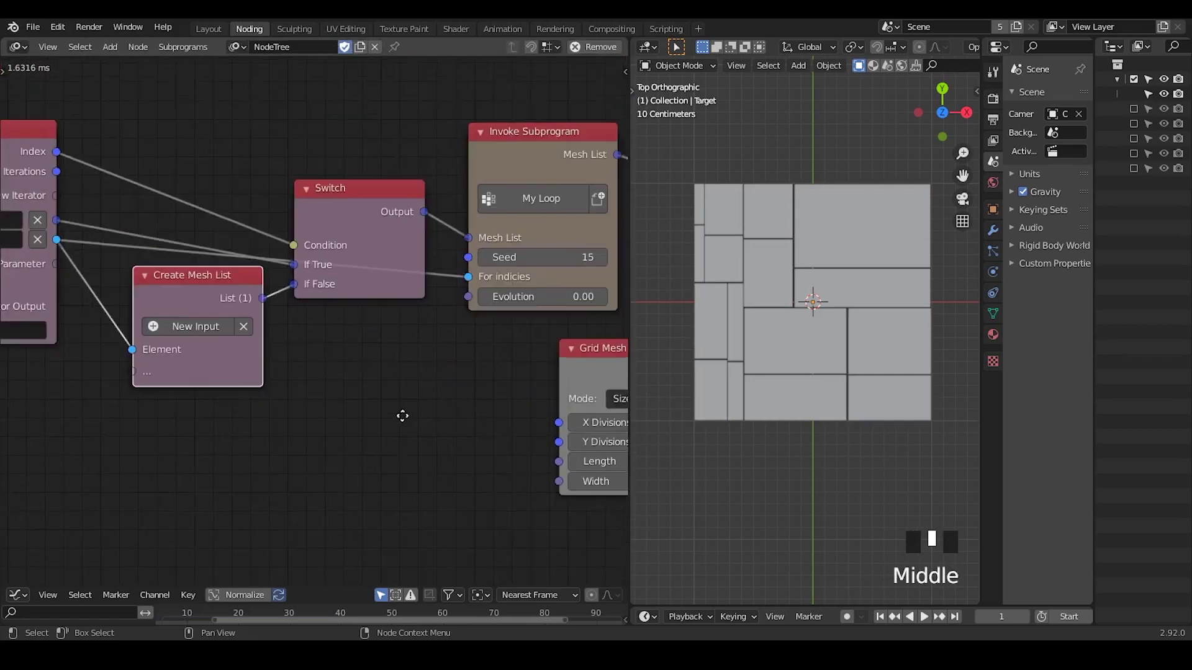
{"action": "left_click", "coordinate": [147, 278]}
Link the inner My Loop invoke node's Evolution input to the outer Loop Input as a new parameter
{"action": "middle_click_drag", "start_coordinate": [452, 296], "coordinate": [575, 295]}
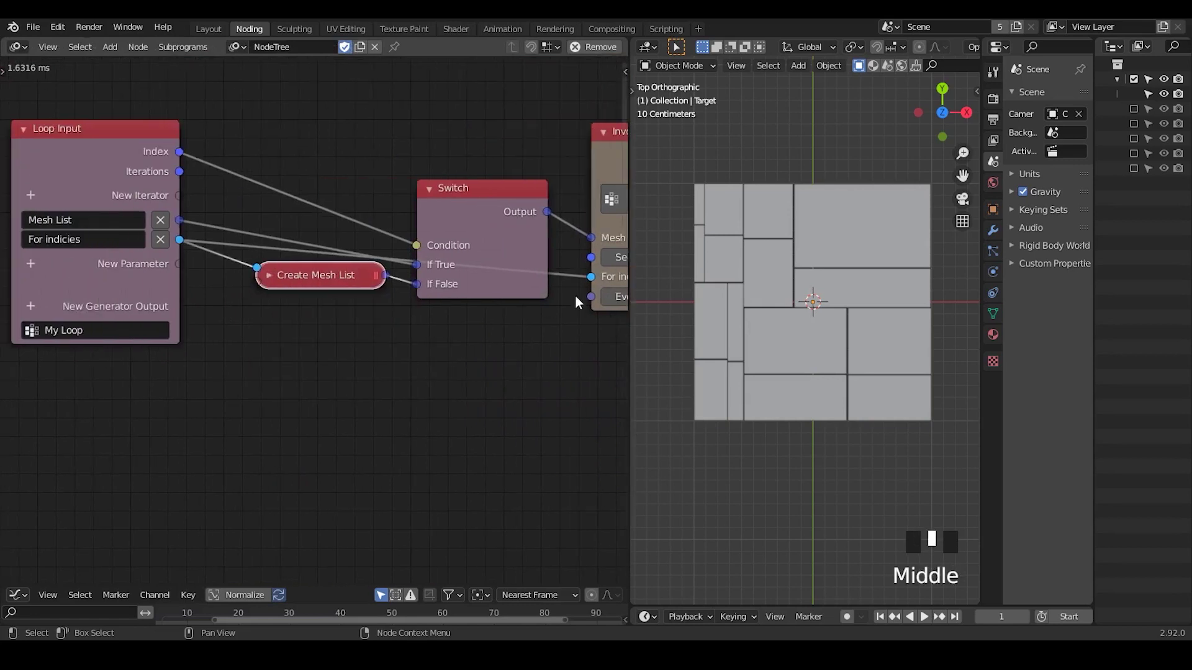
{"action": "left_click_drag", "start_coordinate": [591, 296], "coordinate": [165, 266]}
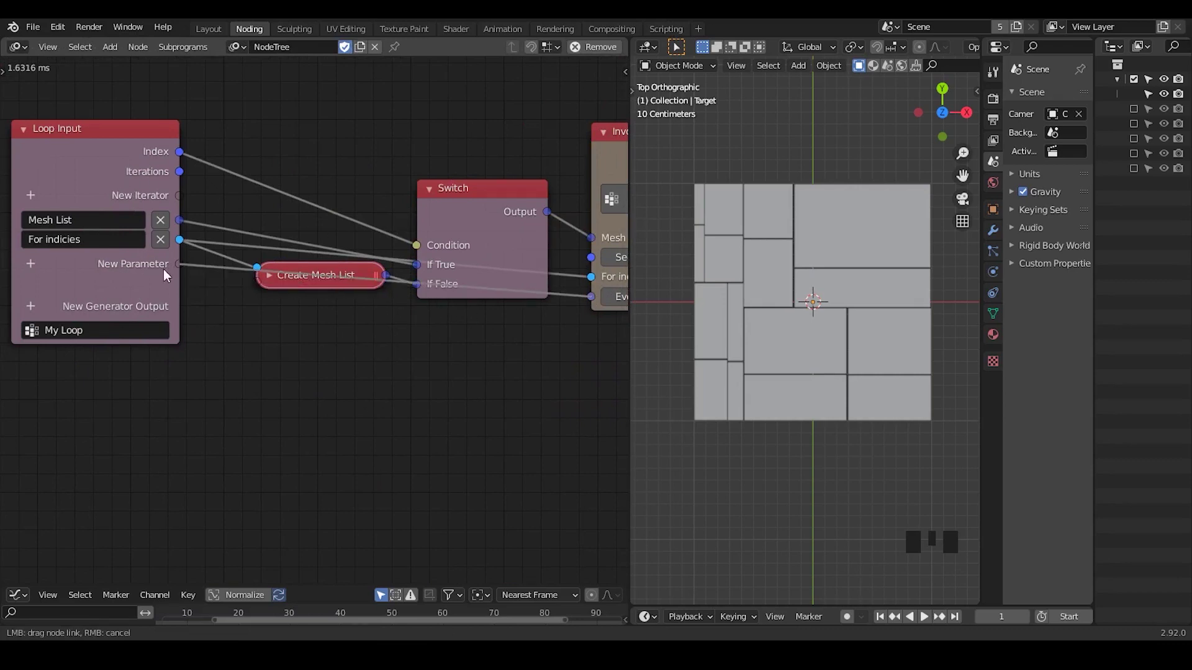
Add a Time info series subprogram node and link its Time output to the outer My Loop invoke node's Evolution input
{"action": "left_click_drag", "start_coordinate": [163, 270], "coordinate": [176, 265]}
{"action": "middle_click_drag", "start_coordinate": [482, 416], "coordinate": [176, 285]}
{"action": "middle_click_drag", "start_coordinate": [374, 350], "coordinate": [130, 337]}
{"action": "key", "text": "ctrl+a"}
{"action": "type", "text": "time info"}
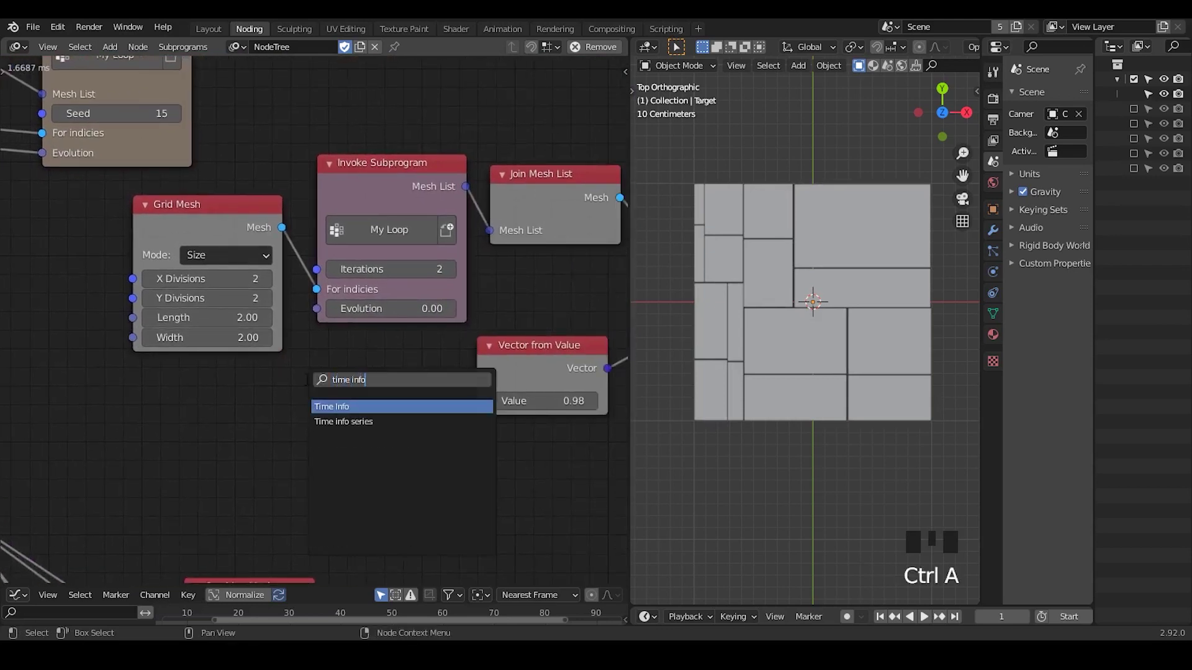
{"action": "key", "text": "Down"}
{"action": "key", "text": "Return"}
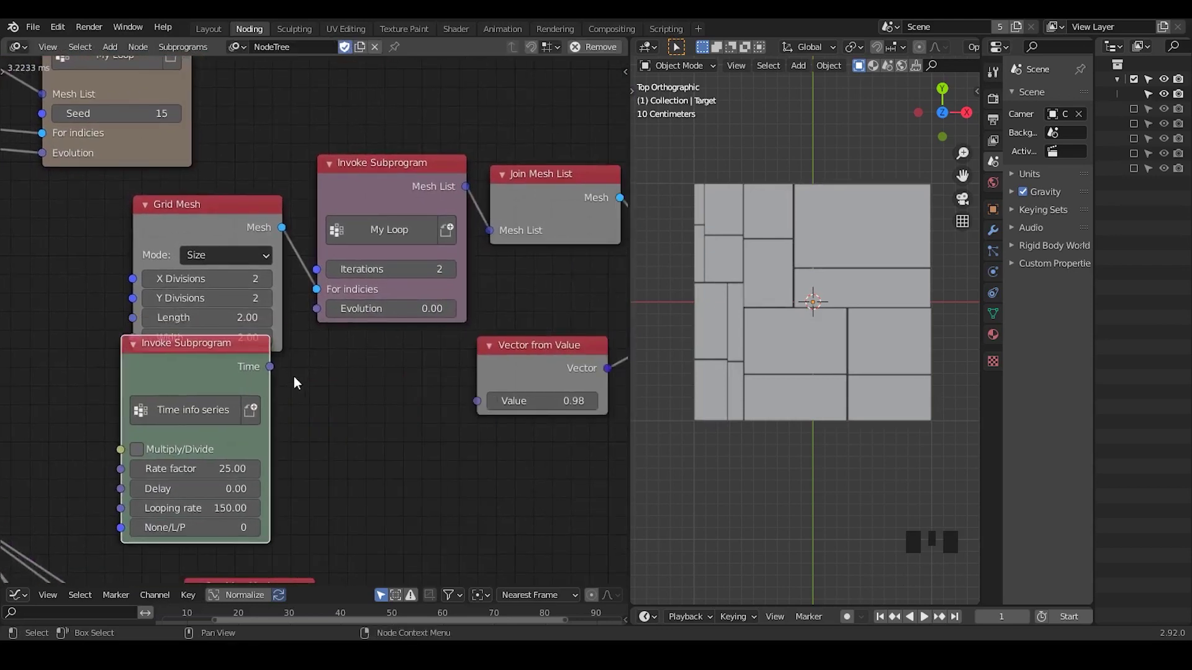
{"action": "left_click_drag", "start_coordinate": [269, 366], "coordinate": [289, 346]}
{"action": "left_click_drag", "start_coordinate": [316, 308], "coordinate": [316, 308]}
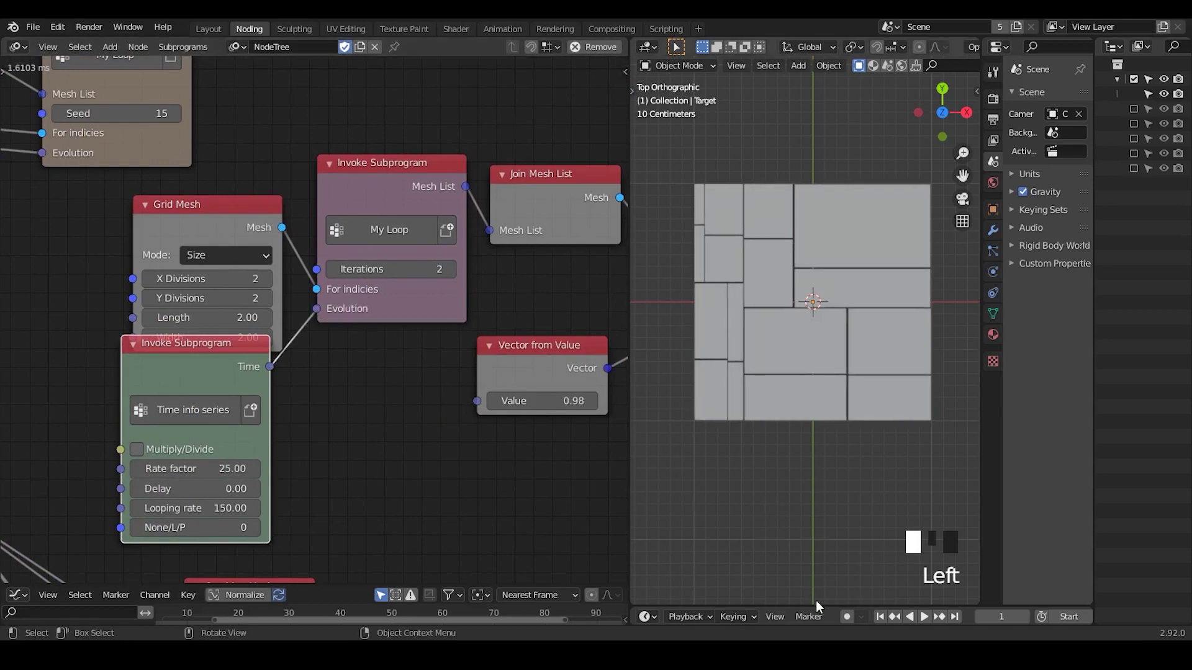
Enlarge the timeline and 3D viewport areas and start playing the animation
{"action": "left_click_drag", "start_coordinate": [818, 605], "coordinate": [813, 498]}
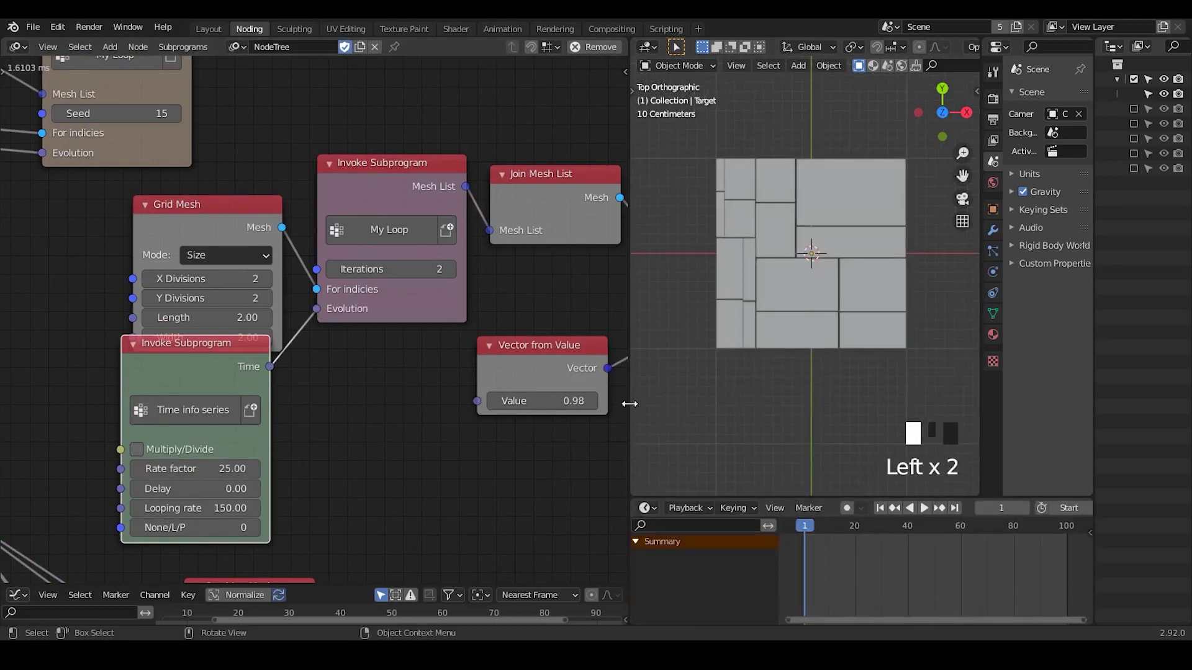
{"action": "left_click_drag", "start_coordinate": [629, 404], "coordinate": [481, 404]}
{"action": "left_click", "coordinate": [799, 509]}
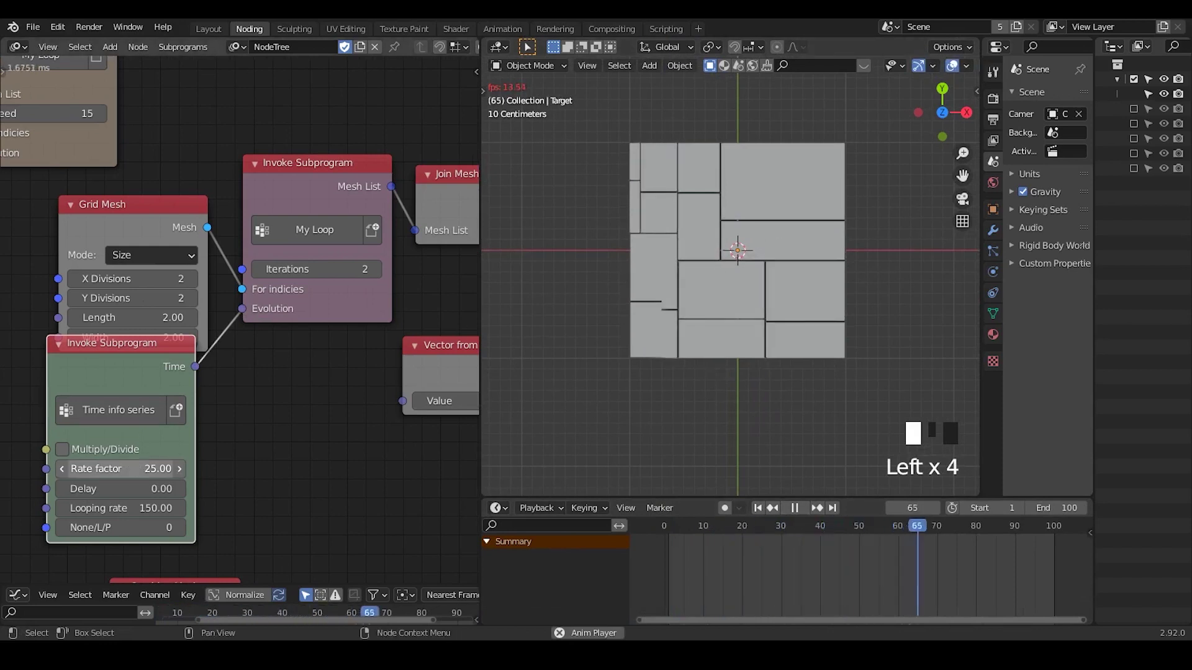
Try a Rate factor of 5 on the Time info series node, settle on 2, and stop playback
{"action": "double_click", "coordinate": [120, 469]}
{"action": "type", "text": "5"}
{"action": "key", "text": "Return"}
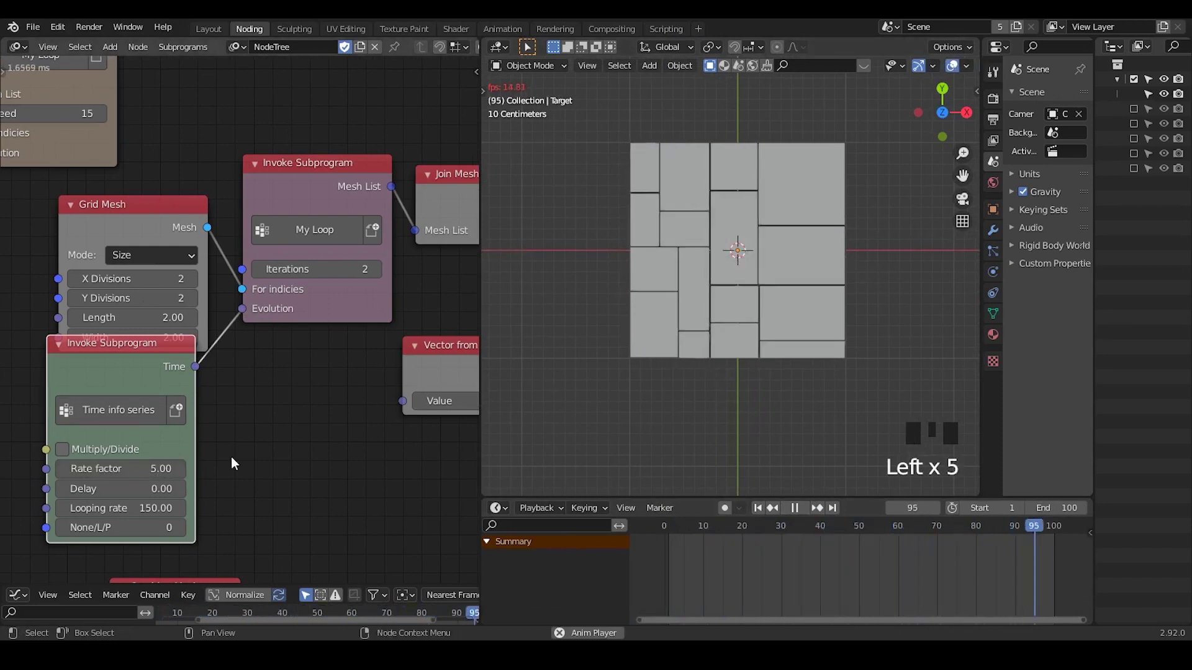
{"action": "left_click", "coordinate": [120, 470]}
{"action": "type", "text": "2"}
{"action": "key", "text": "Return"}
{"action": "left_click", "coordinate": [794, 508]}
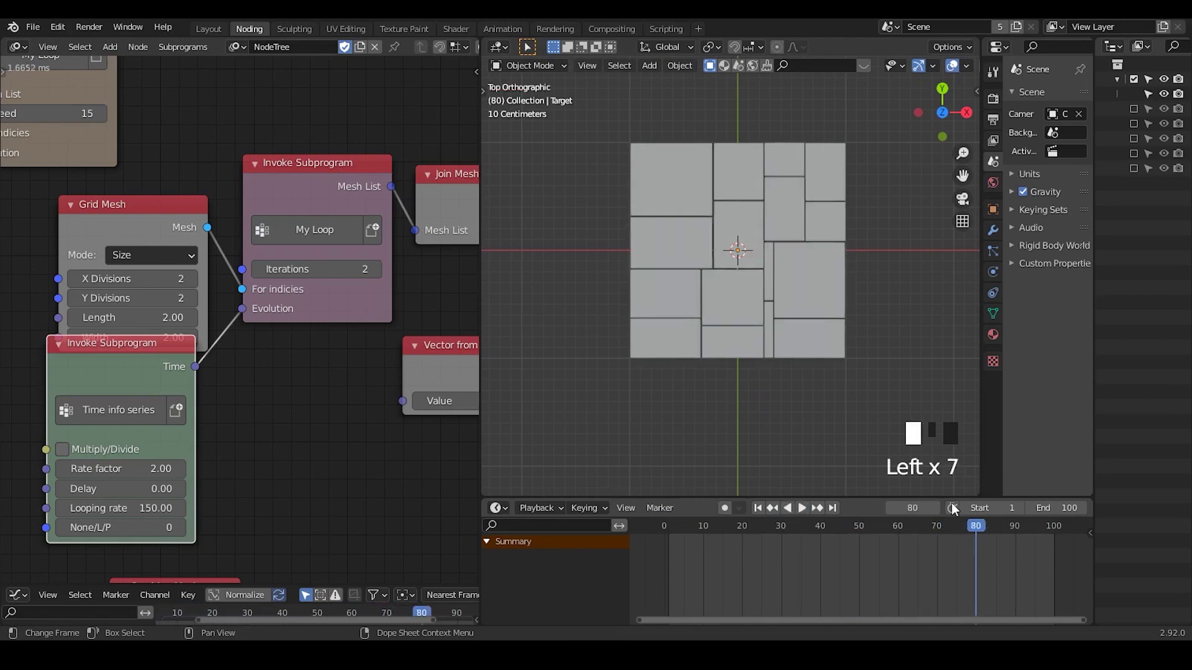
Set the scene's end frame to 500 and play the animation from the first frame before stopping it
{"action": "middle_click", "coordinate": [910, 503]}
{"action": "left_click", "coordinate": [1057, 508]}
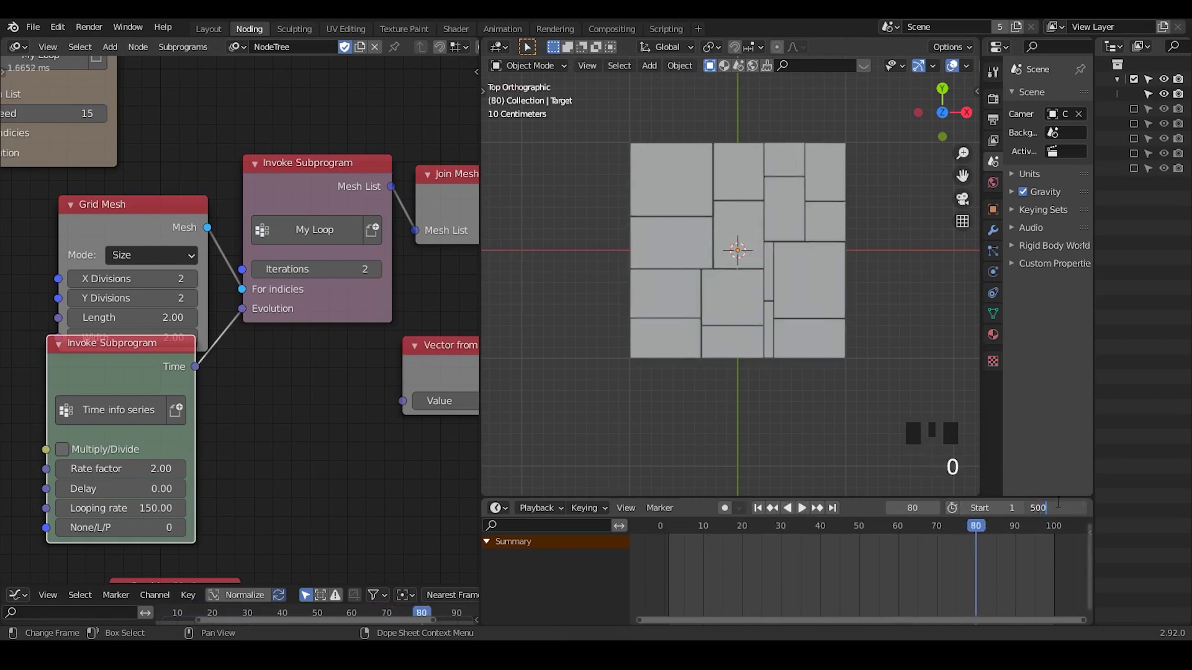
{"action": "key", "text": "Return"}
{"action": "left_click", "coordinate": [767, 509]}
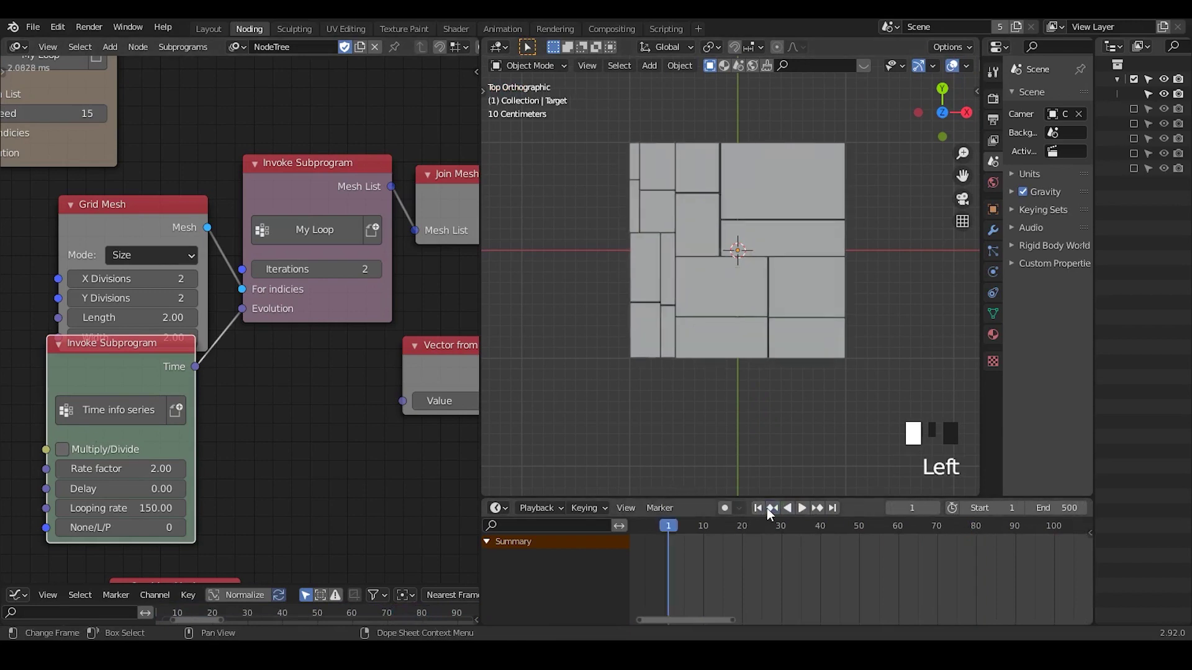
{"action": "left_click", "coordinate": [768, 508]}
{"action": "left_click", "coordinate": [806, 508]}
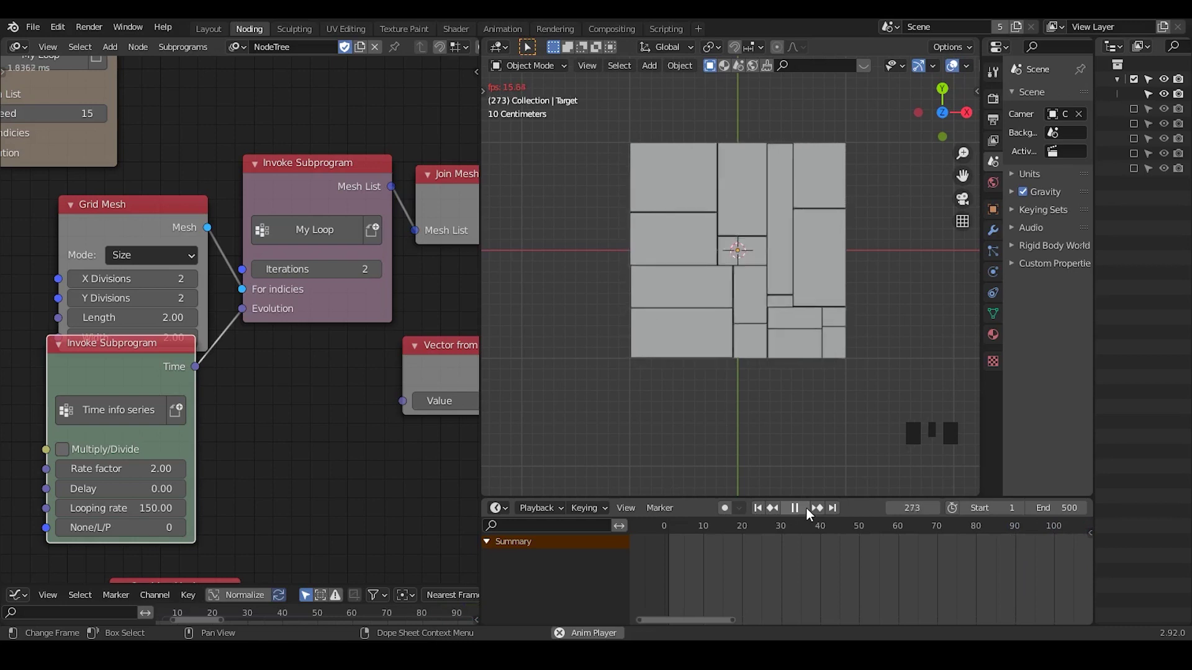
{"action": "left_click", "coordinate": [806, 509]}
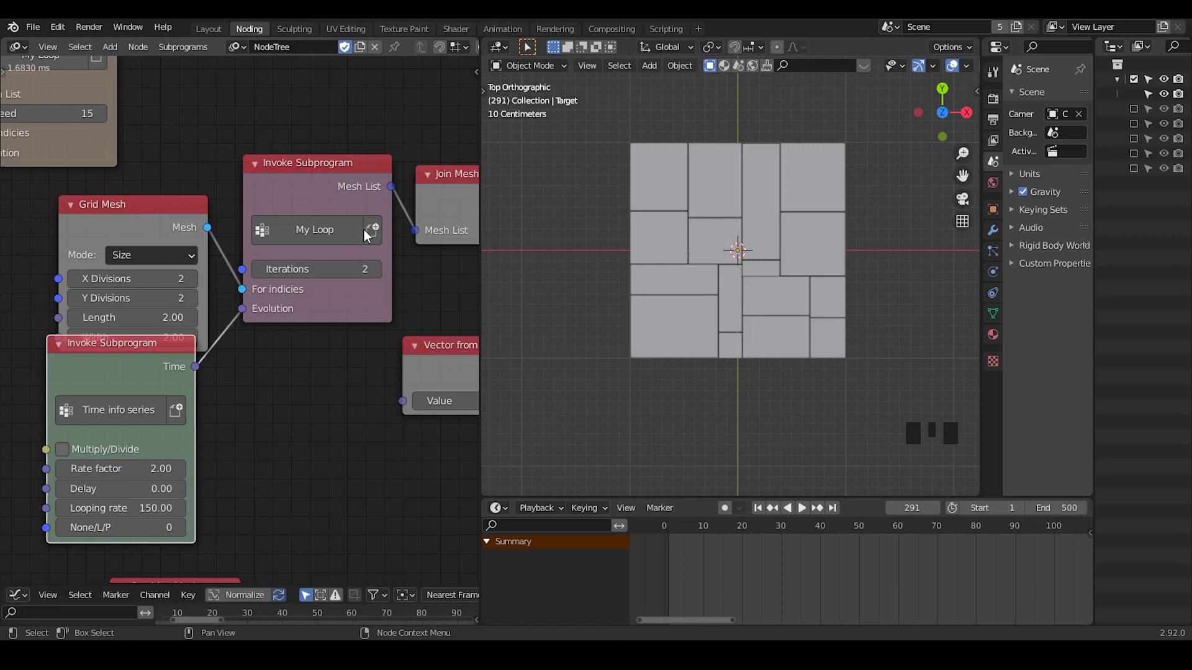
Raise the outer My Loop invoke node's Iterations to 5 and check the denser mesh and the execution time
{"action": "left_click", "coordinate": [376, 269]}
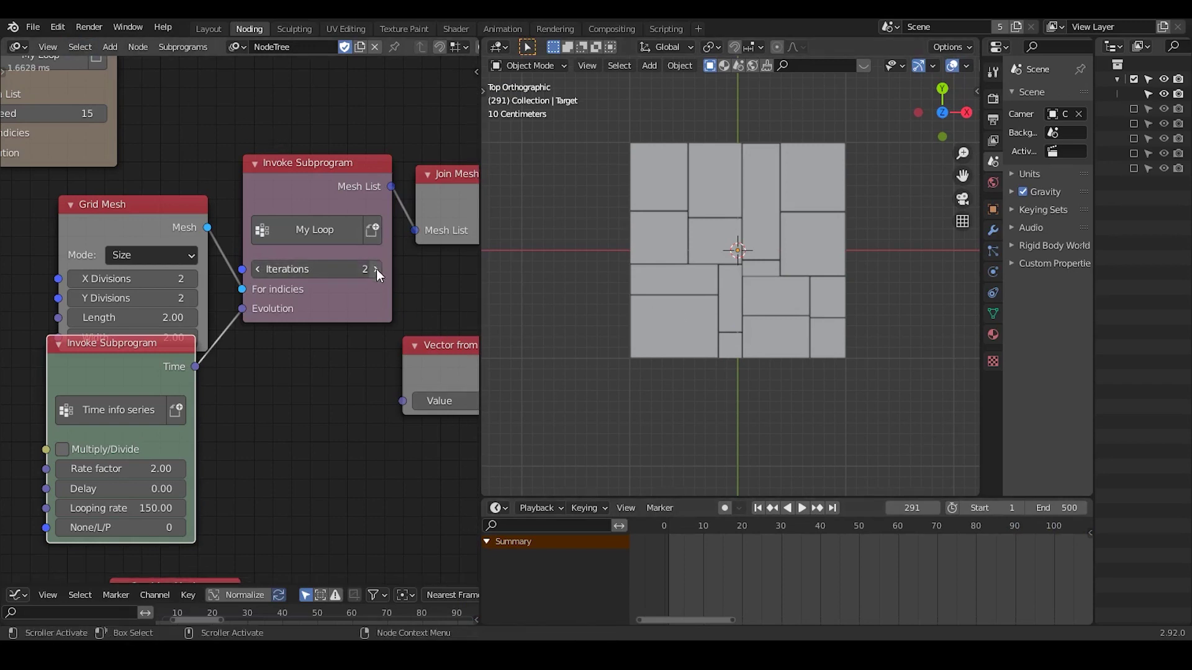
{"action": "left_click", "coordinate": [376, 269]}
{"action": "left_click", "coordinate": [376, 269]}
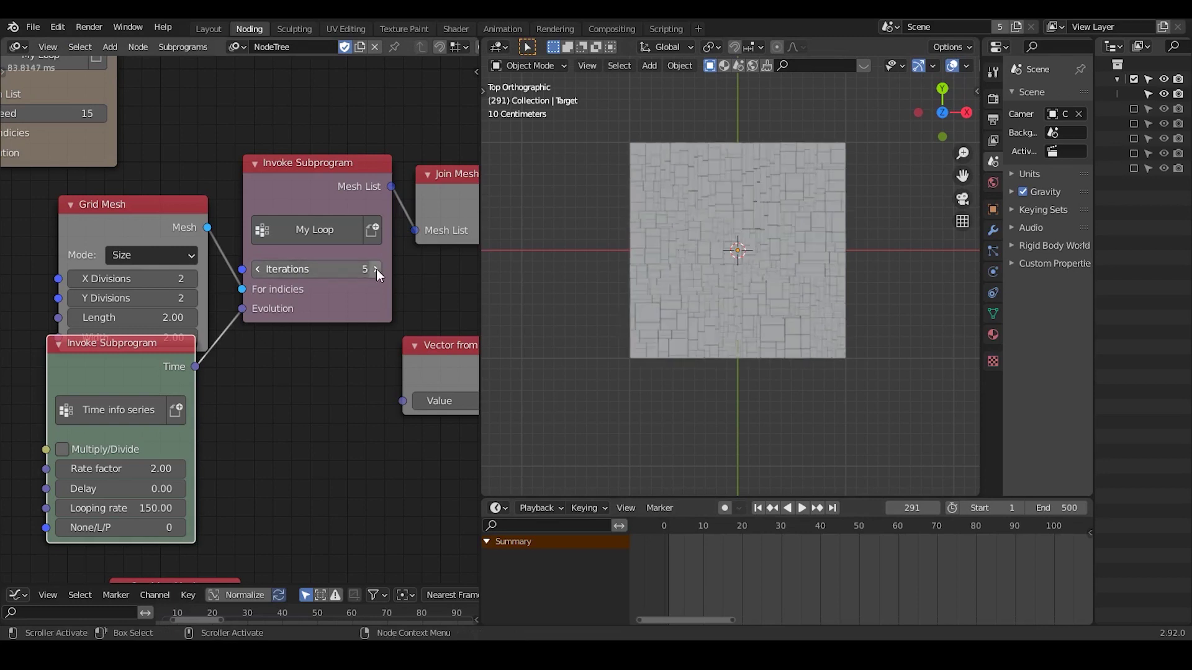
{"action": "scroll", "coordinate": [776, 279], "scroll_direction": "up", "scroll_amount": 5}
{"action": "scroll", "coordinate": [766, 243], "scroll_direction": "down", "scroll_amount": 5}
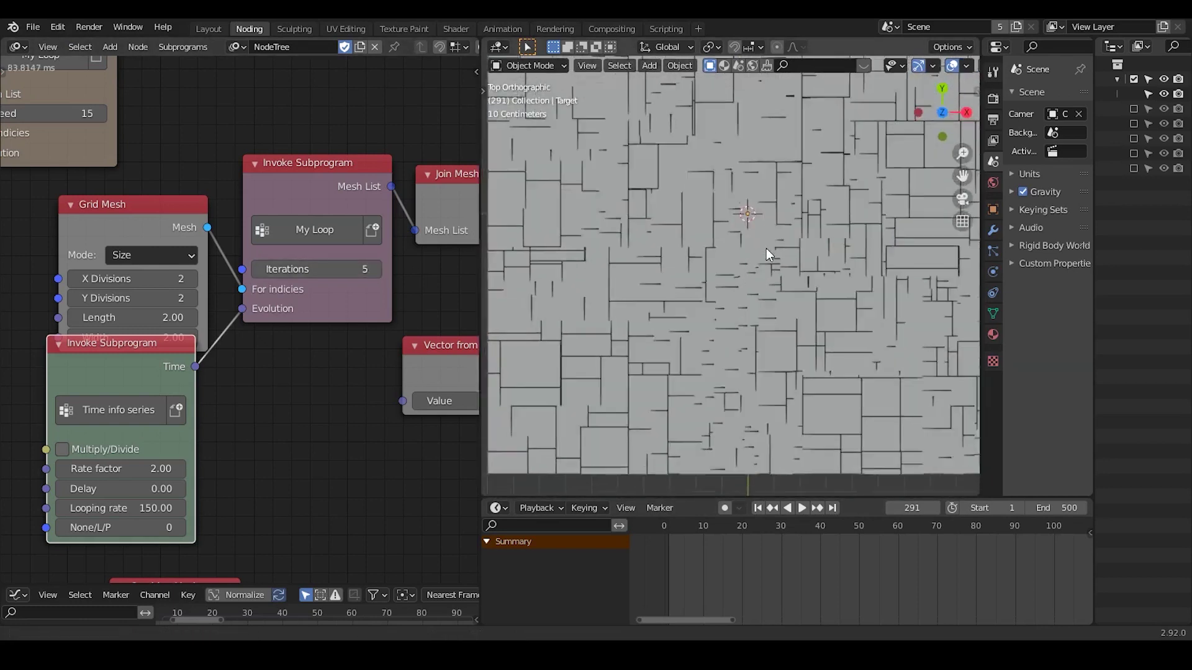
{"action": "middle_click_drag", "start_coordinate": [191, 173], "coordinate": [217, 391]}
{"action": "middle_click_drag", "start_coordinate": [302, 328], "coordinate": [209, 314]}
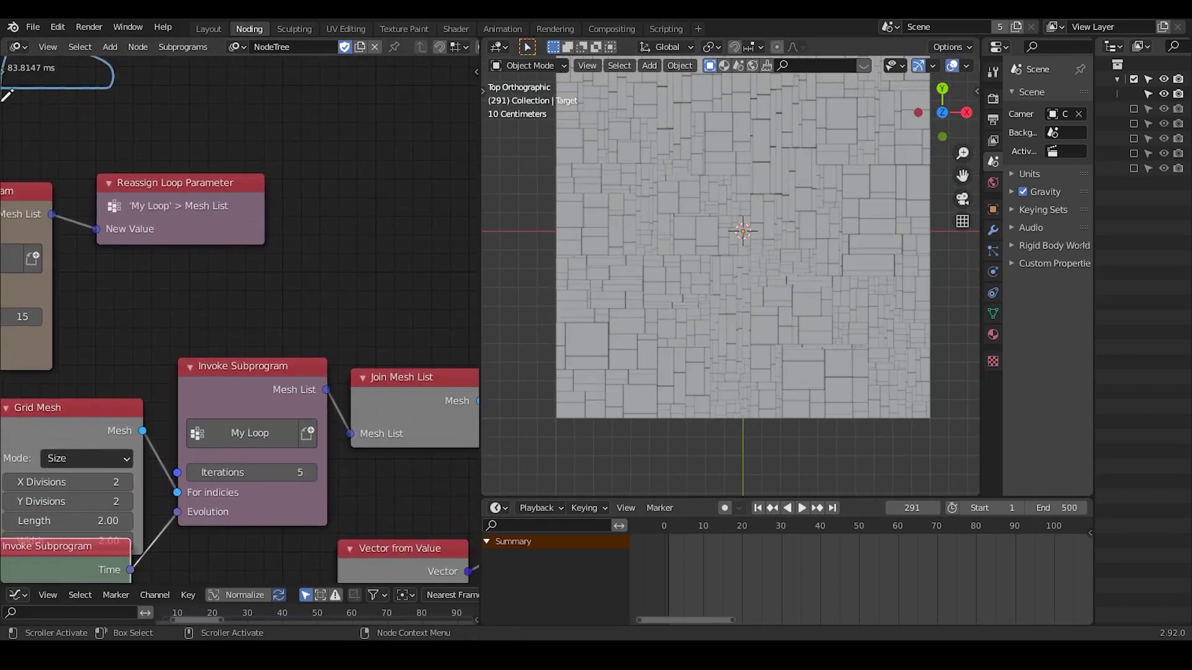
Move the Vector from Value node closer to Offset Polygons and set its value to 0.91
{"action": "middle_click_drag", "start_coordinate": [435, 560], "coordinate": [331, 317]}
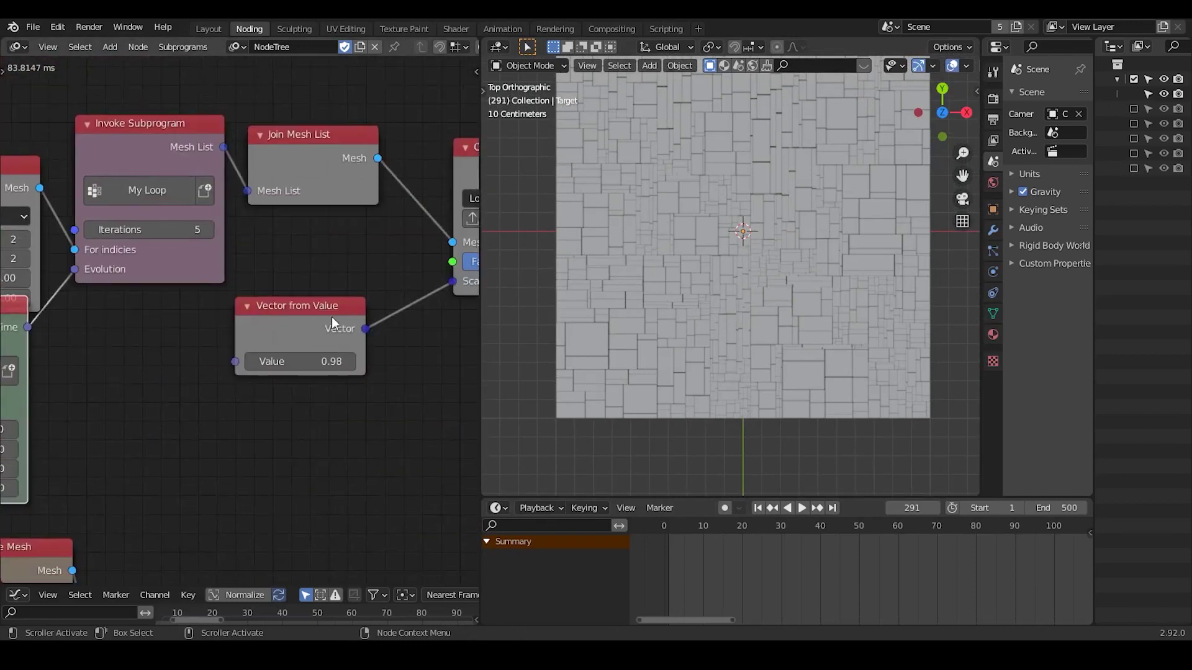
{"action": "left_click_drag", "start_coordinate": [331, 317], "coordinate": [378, 287]}
{"action": "left_click", "coordinate": [821, 271]}
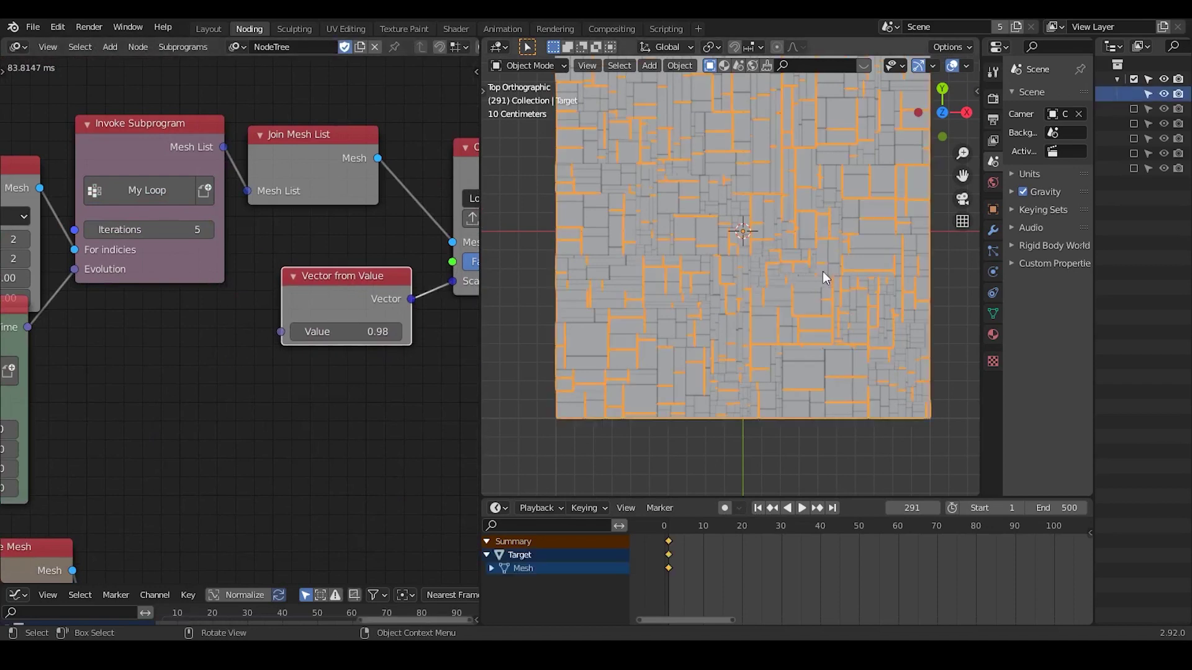
{"action": "middle_click_drag", "start_coordinate": [387, 352], "coordinate": [286, 360]}
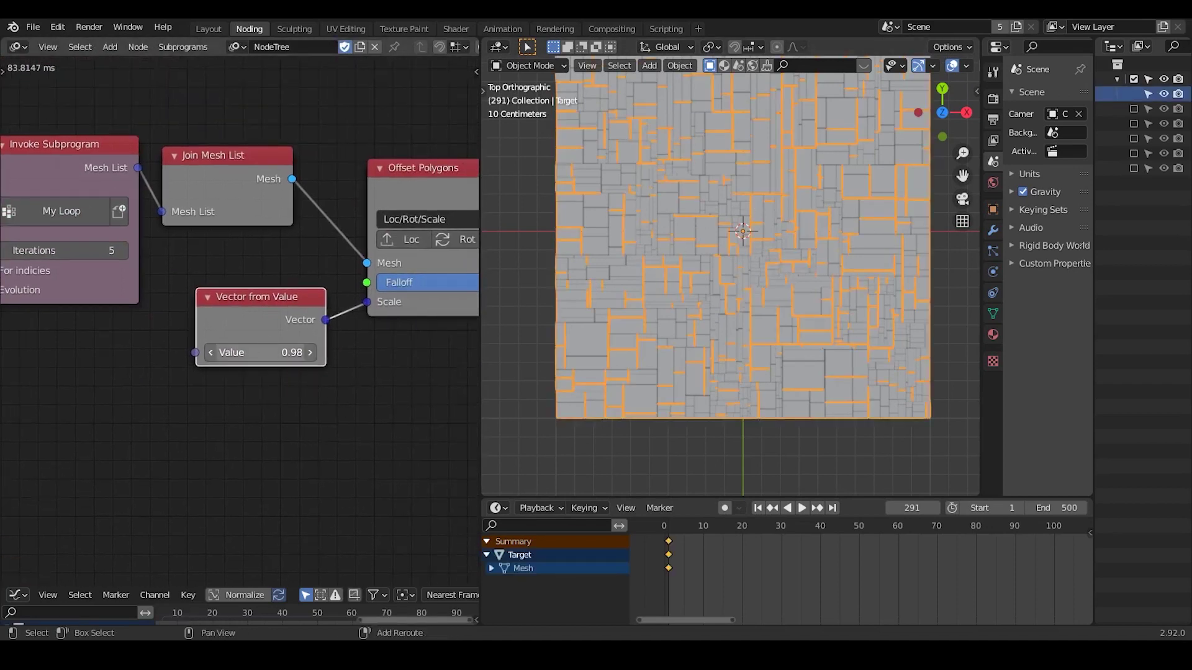
{"action": "left_click_drag", "start_coordinate": [261, 352], "coordinate": [236, 352]}
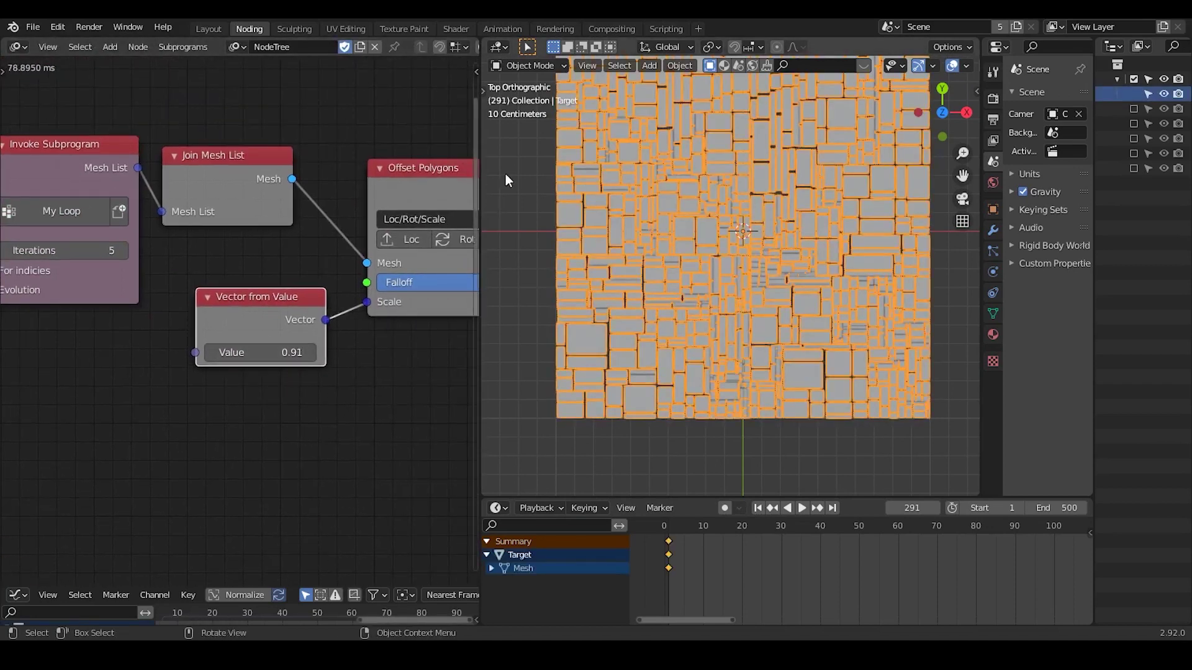
Examine the subdivided mesh in a tilted perspective view and deselect the Target object
{"action": "left_click", "coordinate": [506, 175]}
{"action": "middle_click_drag", "start_coordinate": [799, 273], "coordinate": [752, 273], "text": "shift"}
{"action": "left_click", "coordinate": [751, 333]}
{"action": "left_click", "coordinate": [751, 170]}
{"action": "left_click", "coordinate": [777, 312]}
{"action": "middle_click_drag", "start_coordinate": [777, 311], "coordinate": [757, 124]}
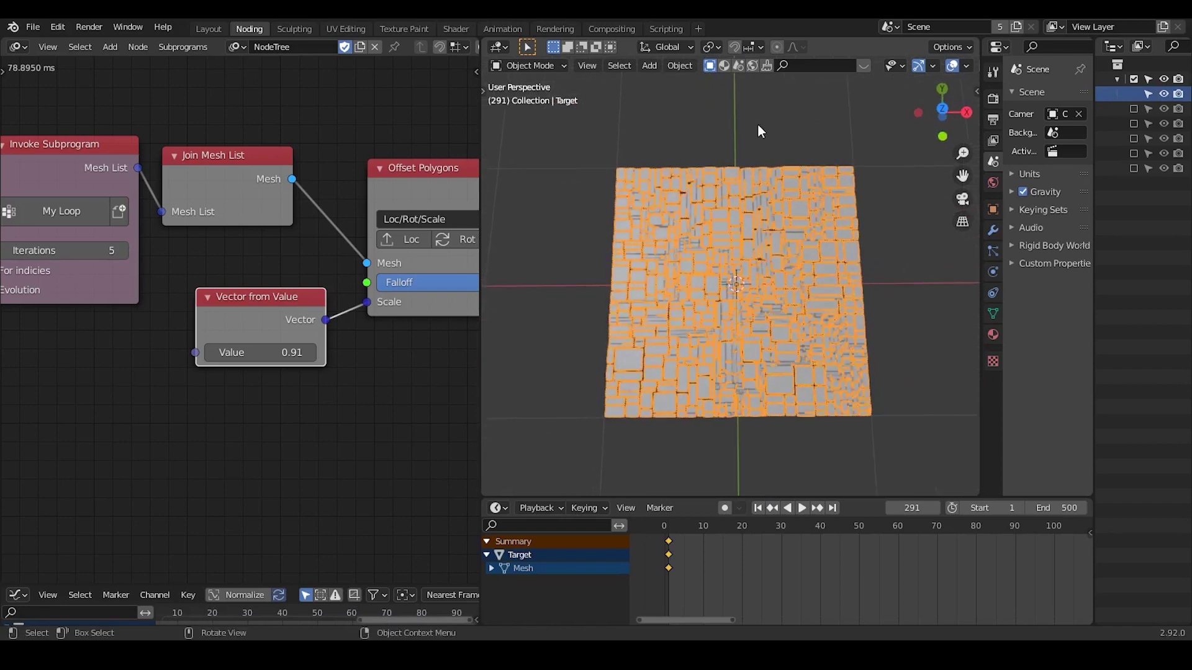
{"action": "left_click", "coordinate": [757, 124]}
{"action": "left_click", "coordinate": [773, 259]}
{"action": "left_click", "coordinate": [784, 163]}
{"action": "left_click", "coordinate": [802, 199]}
{"action": "left_click", "coordinate": [791, 148]}
{"action": "middle_click_drag", "start_coordinate": [141, 312], "coordinate": [409, 320]}
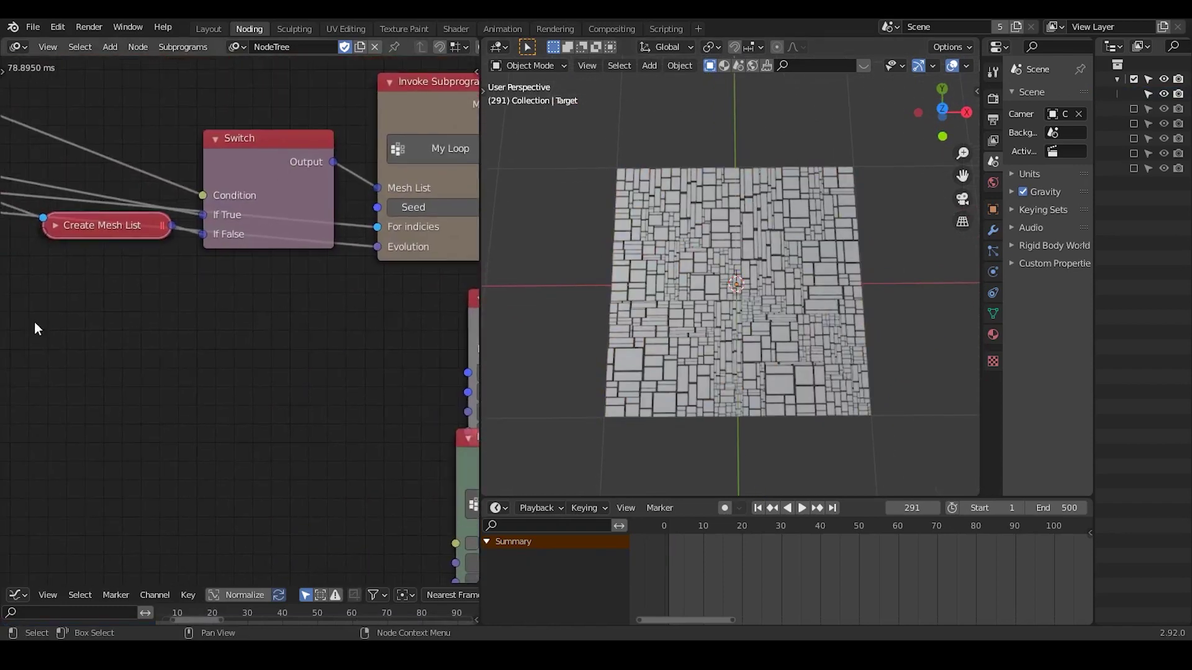
{"action": "middle_click_drag", "start_coordinate": [35, 323], "coordinate": [305, 275]}
{"action": "left_click", "coordinate": [322, 215]}
{"action": "left_click", "coordinate": [322, 215]}
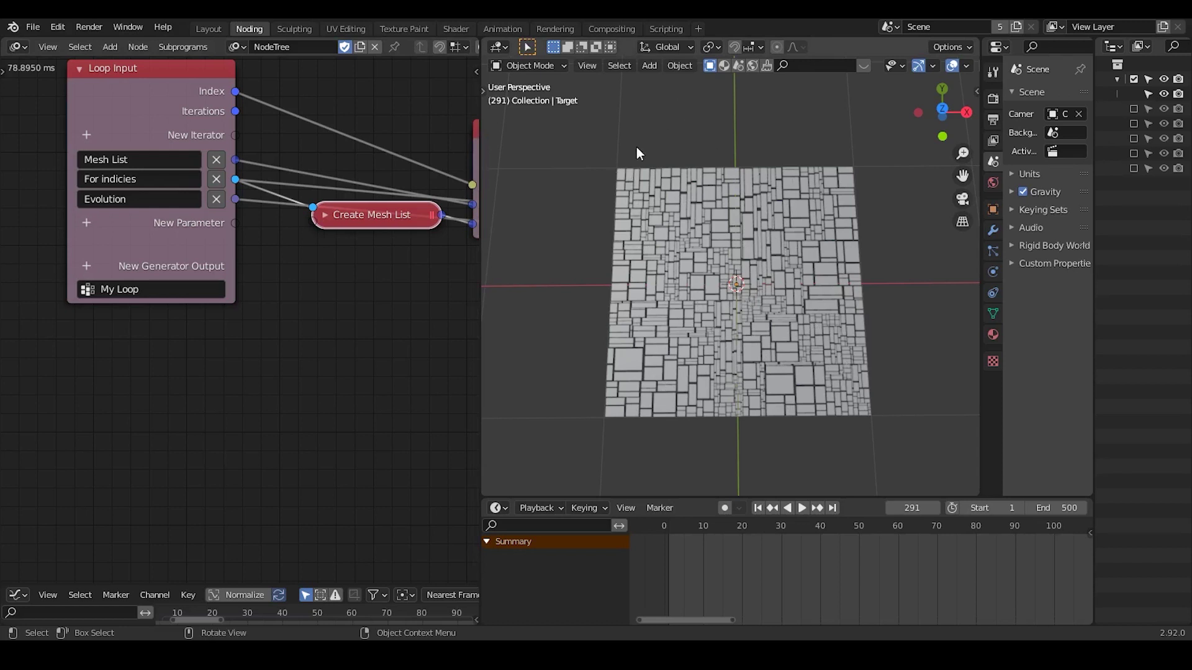
{"action": "middle_click_drag", "start_coordinate": [680, 366], "coordinate": [680, 341]}
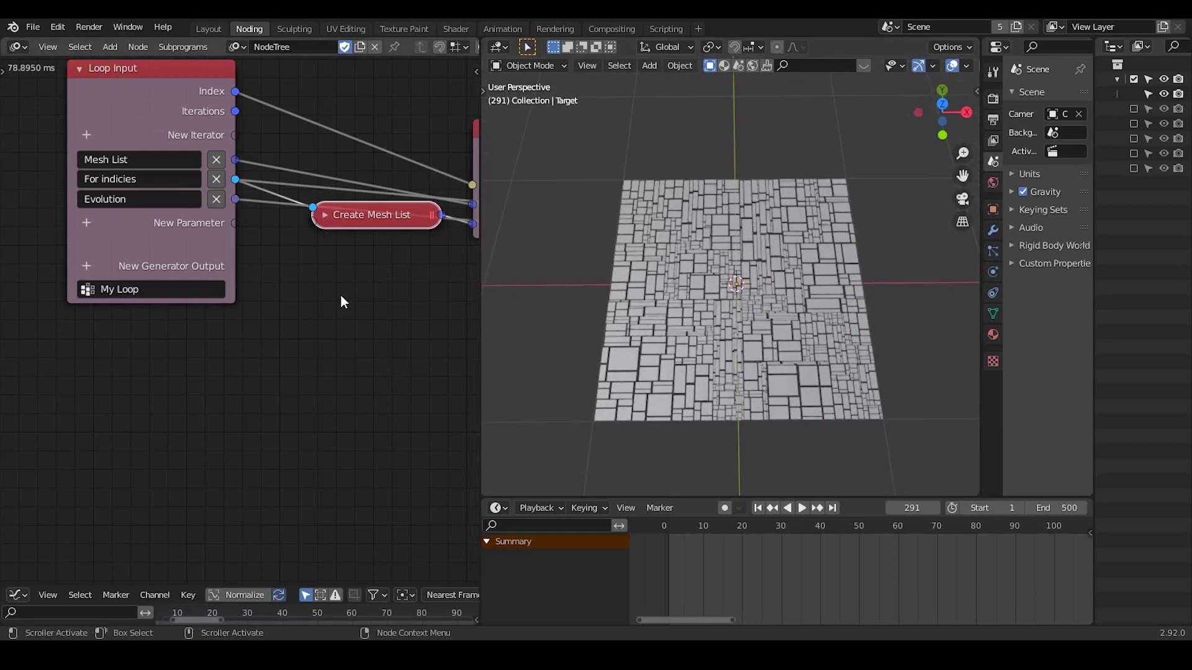
{"action": "left_click", "coordinate": [324, 212]}
{"action": "left_click", "coordinate": [326, 214]}
Collapse the Switch node, shift it slightly down, and line the Create Mesh List node up with it
{"action": "middle_click_drag", "start_coordinate": [417, 238], "coordinate": [277, 274]}
{"action": "left_click", "coordinate": [351, 164]}
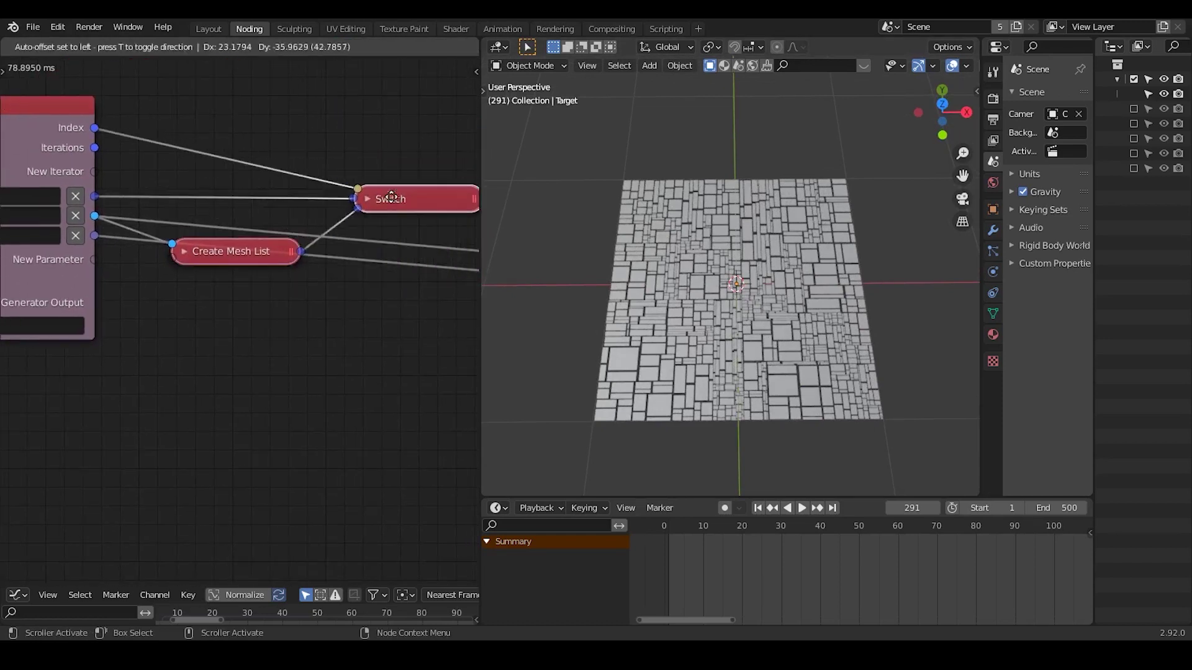
{"action": "left_click_drag", "start_coordinate": [198, 254], "coordinate": [201, 208]}
{"action": "left_click", "coordinate": [190, 208]}
{"action": "left_click", "coordinate": [190, 209]}
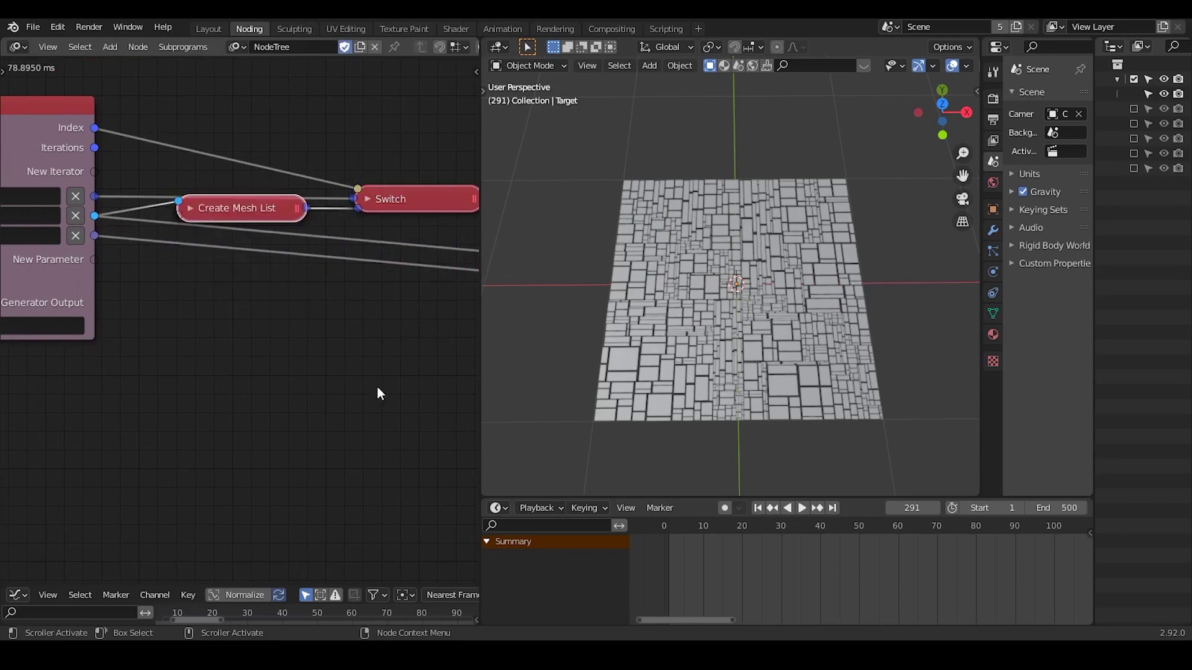
Try a Grid Mesh length of 3.77 and erase the underline annotation drawn at My Loop's For indicies input
{"action": "middle_click_drag", "start_coordinate": [377, 391], "coordinate": [141, 281]}
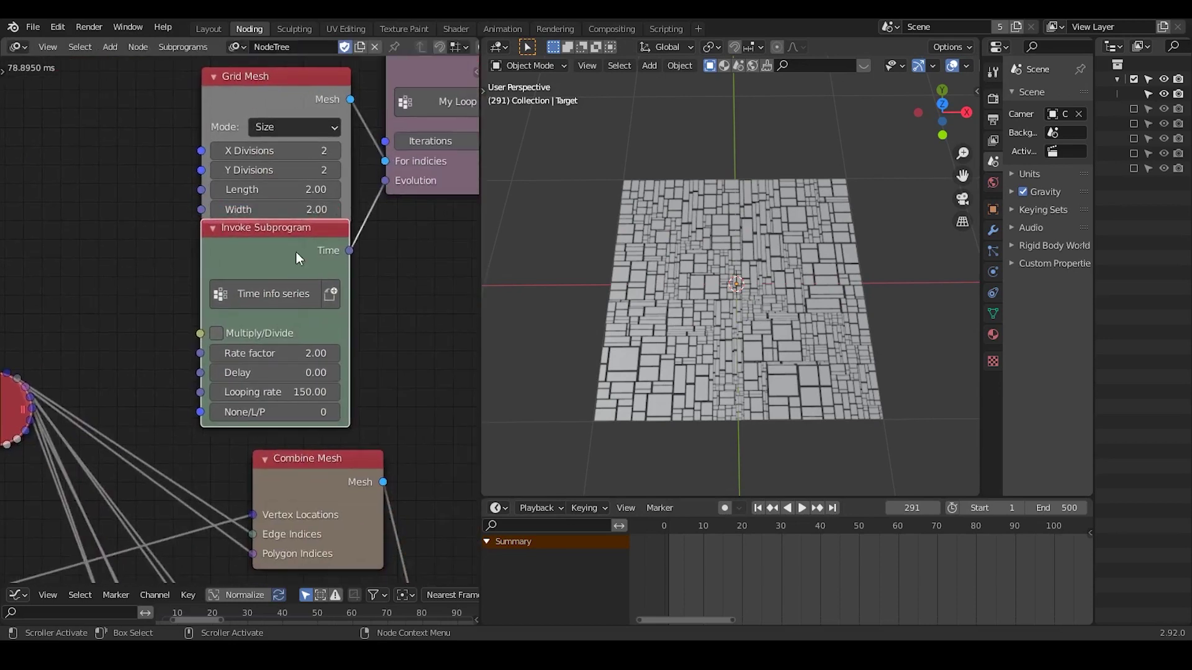
{"action": "middle_click_drag", "start_coordinate": [296, 252], "coordinate": [257, 329]}
{"action": "left_click_drag", "start_coordinate": [236, 265], "coordinate": [371, 262]}
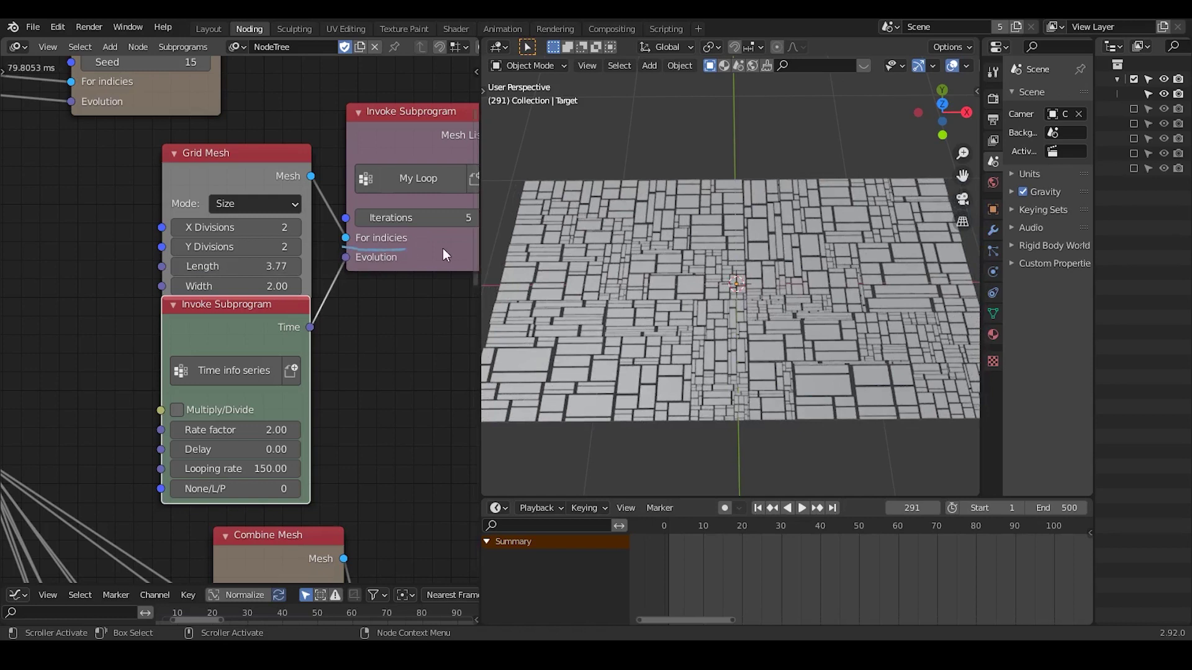
{"action": "right_click_drag", "start_coordinate": [442, 248], "coordinate": [346, 251]}
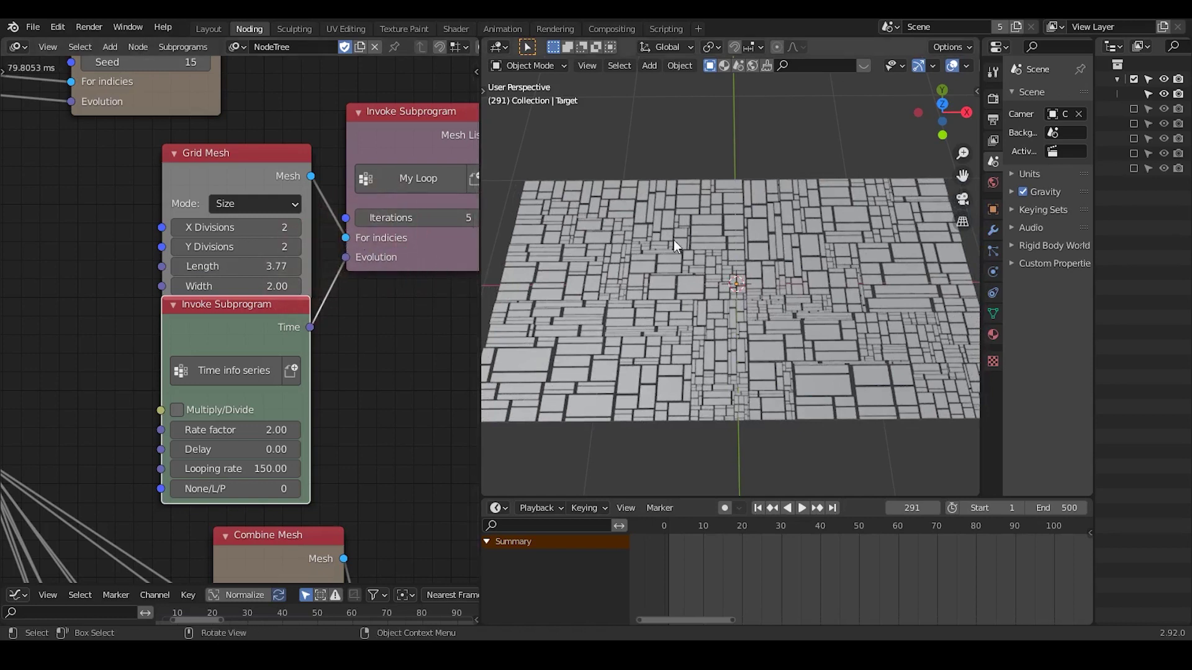
Move the Mesh Info node up into free space above Create Vector List and collapse it
{"action": "middle_click_drag", "start_coordinate": [22, 483], "coordinate": [263, 260]}
{"action": "left_click", "coordinate": [118, 264]}
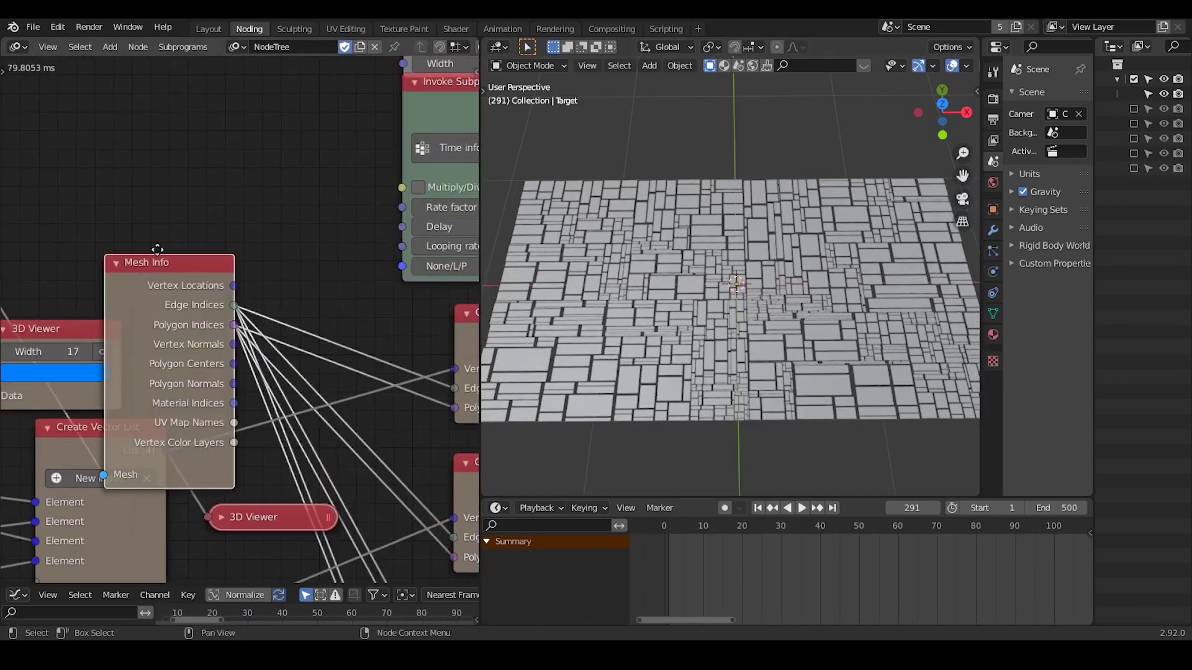
{"action": "left_click_drag", "start_coordinate": [157, 261], "coordinate": [204, 172]}
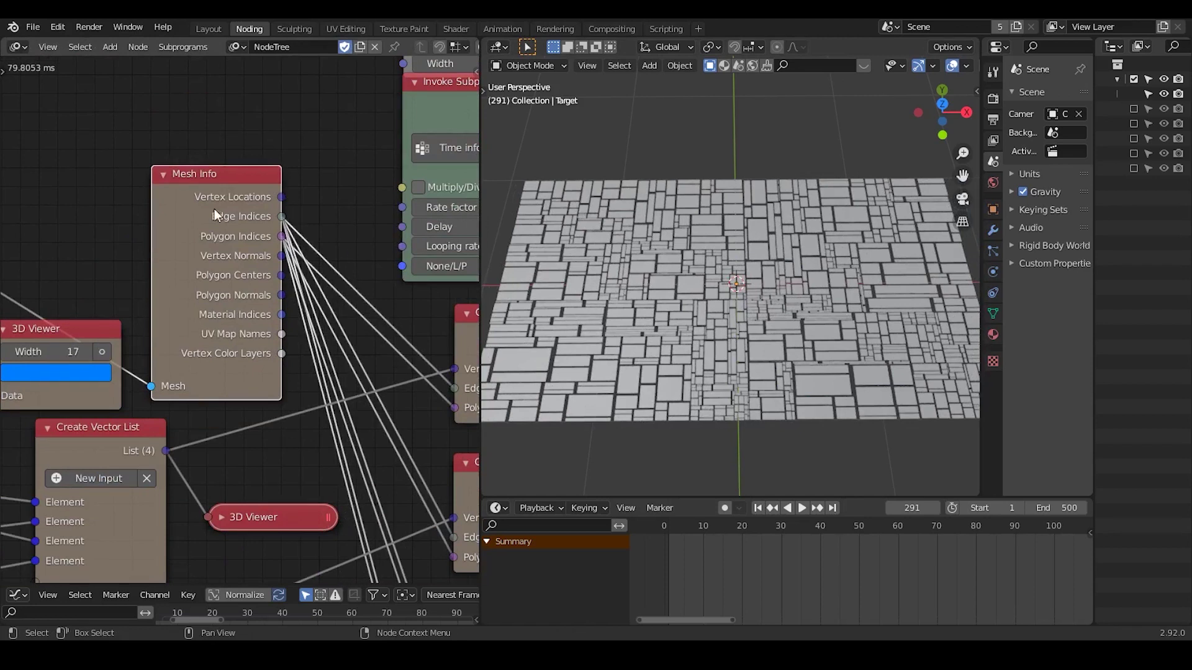
{"action": "left_click", "coordinate": [163, 174]}
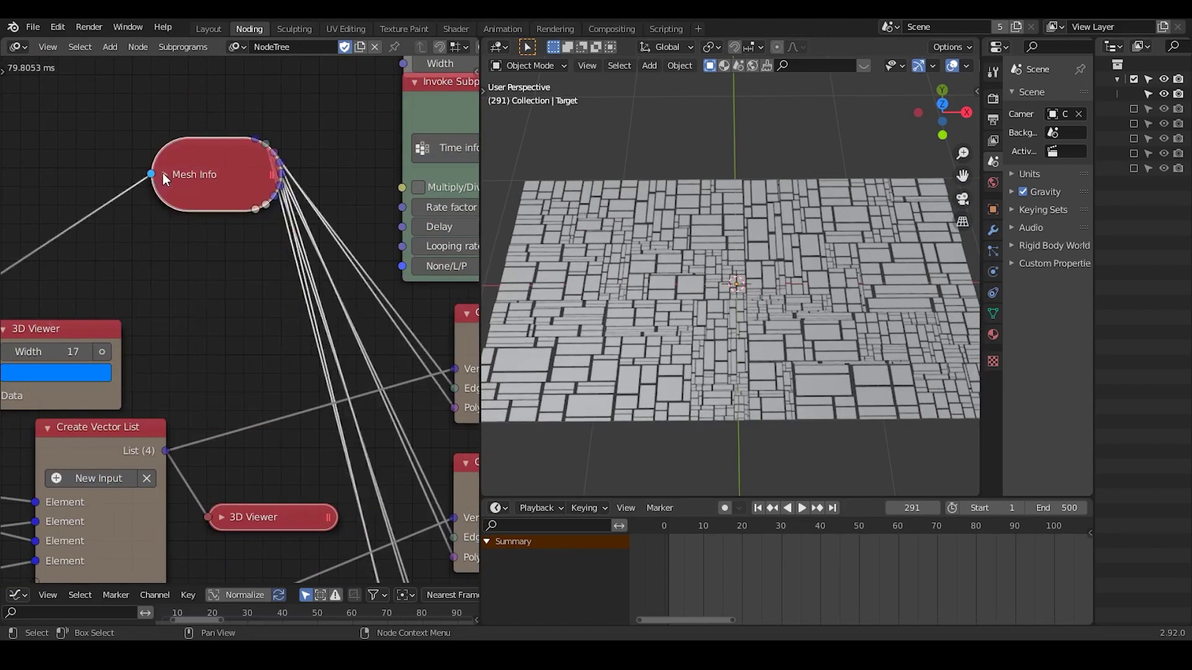
{"action": "left_click_drag", "start_coordinate": [197, 172], "coordinate": [159, 255]}
Try a Grid Mesh width of 3.98, and reset both its length and width to 2
{"action": "middle_click_drag", "start_coordinate": [456, 87], "coordinate": [236, 264]}
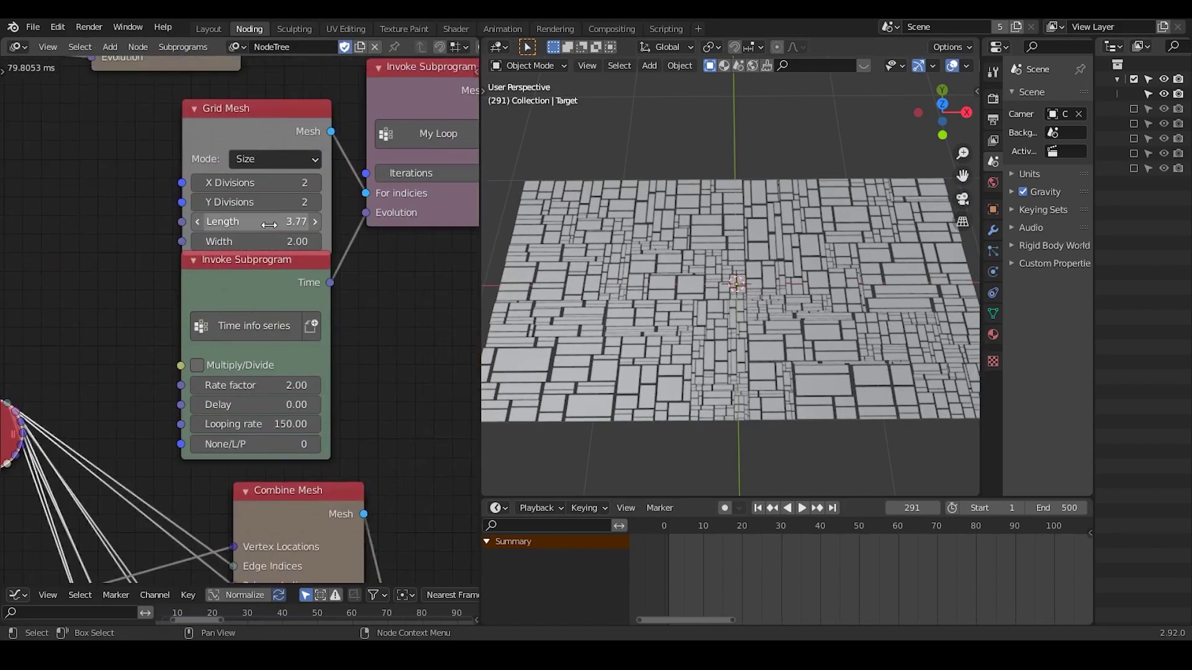
{"action": "left_click_drag", "start_coordinate": [272, 224], "coordinate": [301, 242]}
{"action": "left_click", "coordinate": [271, 225]}
{"action": "type", "text": "2"}
{"action": "key", "text": "Return"}
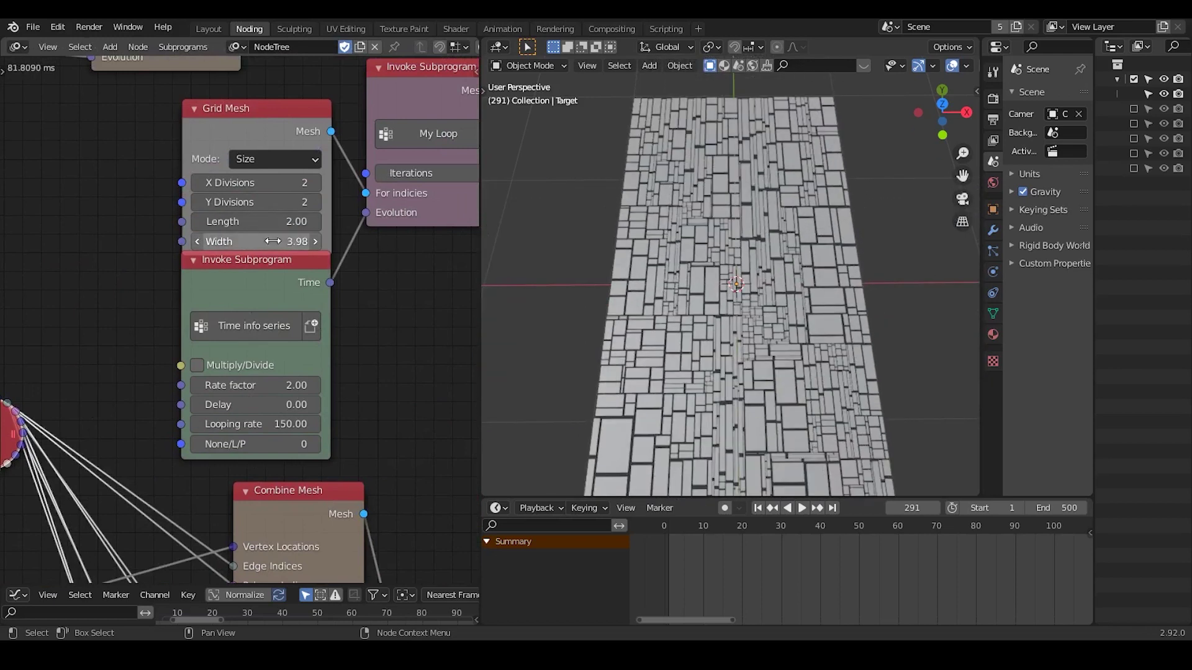
{"action": "left_click", "coordinate": [271, 241]}
{"action": "type", "text": "2"}
{"action": "key", "text": "Return"}
Nudge the Time info series invoke node slightly upward beneath Grid Mesh, keeping the grid's Mode on Size
{"action": "left_click", "coordinate": [295, 159]}
{"action": "left_click", "coordinate": [295, 158]}
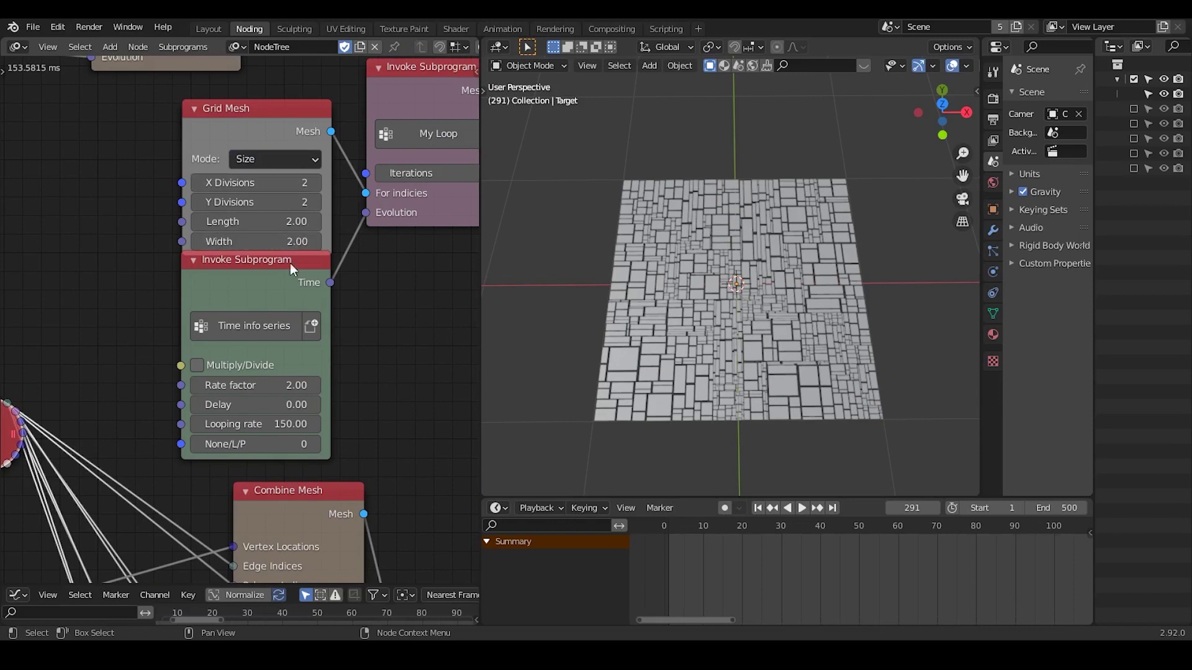
{"action": "left_click_drag", "start_coordinate": [275, 281], "coordinate": [275, 274]}
{"action": "middle_click_drag", "start_coordinate": [428, 281], "coordinate": [283, 355]}
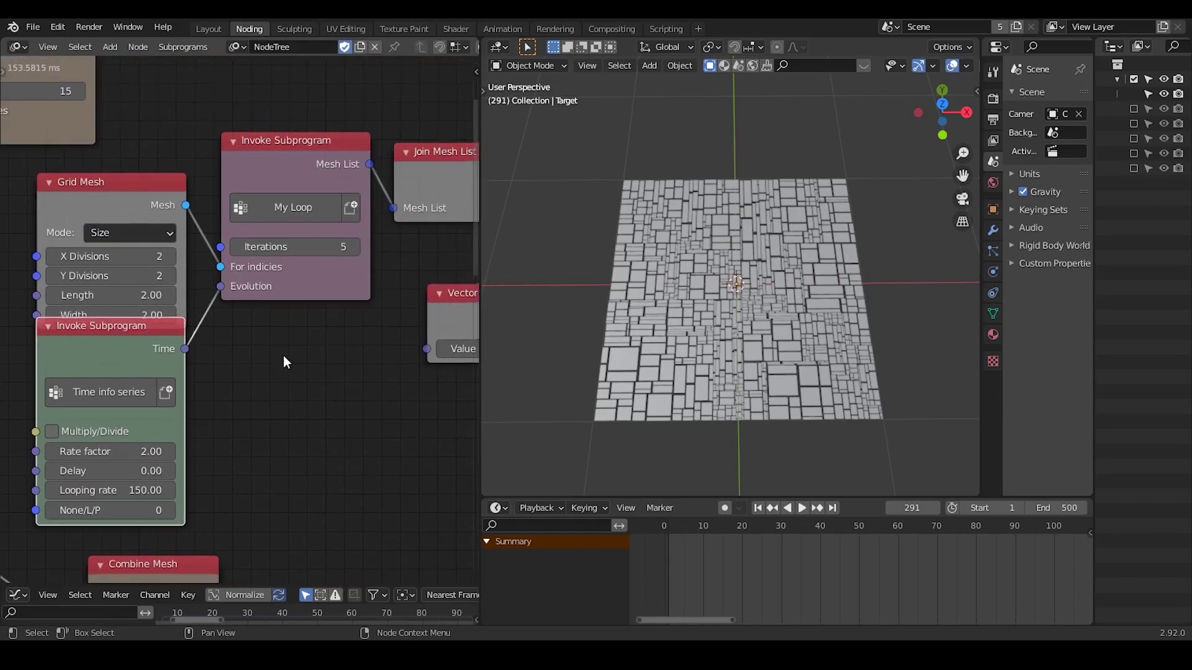
Set My Loop's iterations to 4 and move the Time info series node down just below the Grid Mesh node
{"action": "left_click", "coordinate": [311, 247]}
{"action": "type", "text": "4"}
{"action": "key", "text": "Return"}
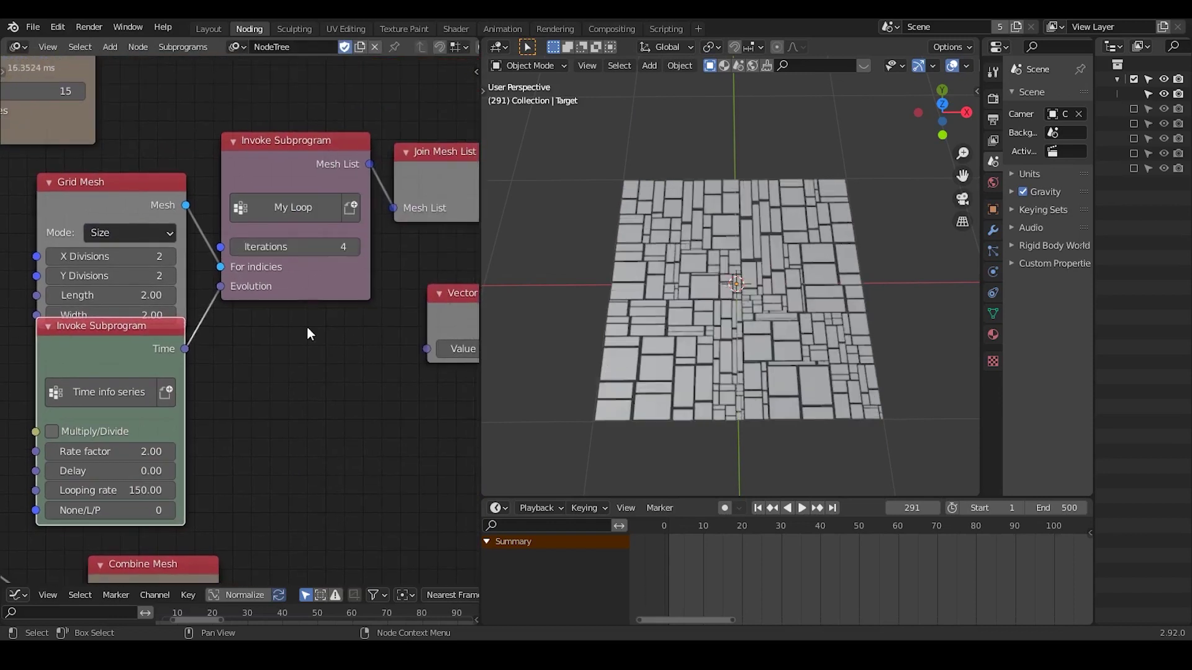
{"action": "middle_click_drag", "start_coordinate": [751, 269], "coordinate": [773, 285]}
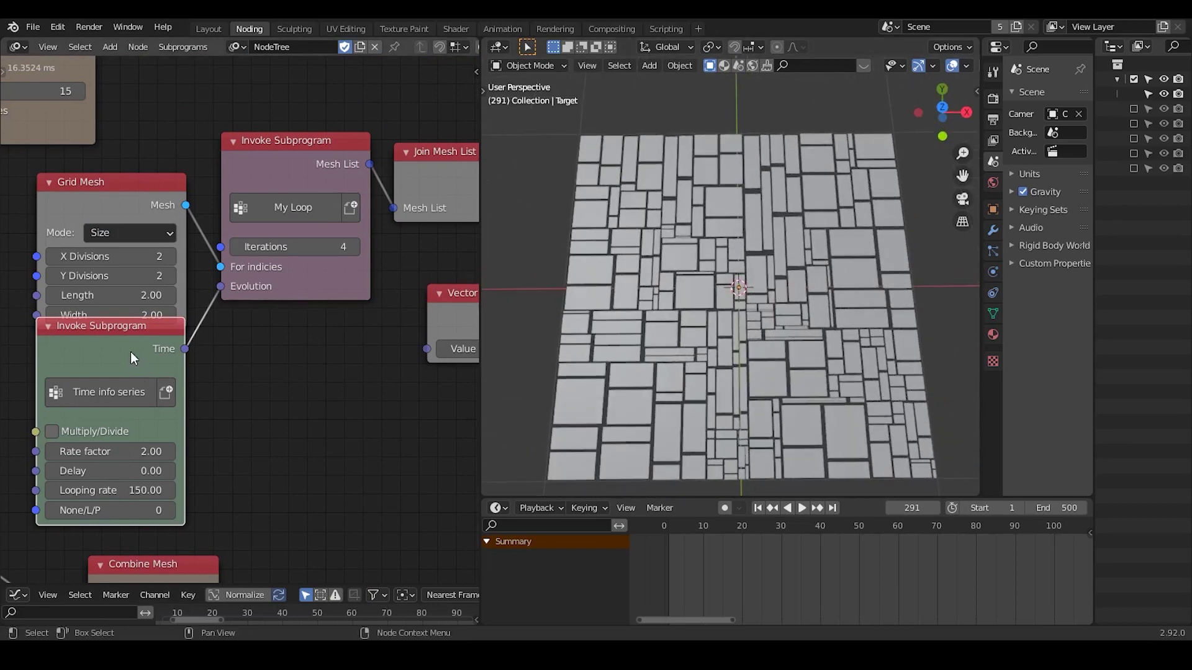
{"action": "left_click_drag", "start_coordinate": [130, 352], "coordinate": [132, 364]}
Sketch a freehand annotation outlining the subdivided grid in the 3D viewport
{"action": "left_click", "coordinate": [740, 325]}
{"action": "middle_click_drag", "start_coordinate": [743, 333], "coordinate": [745, 135]}
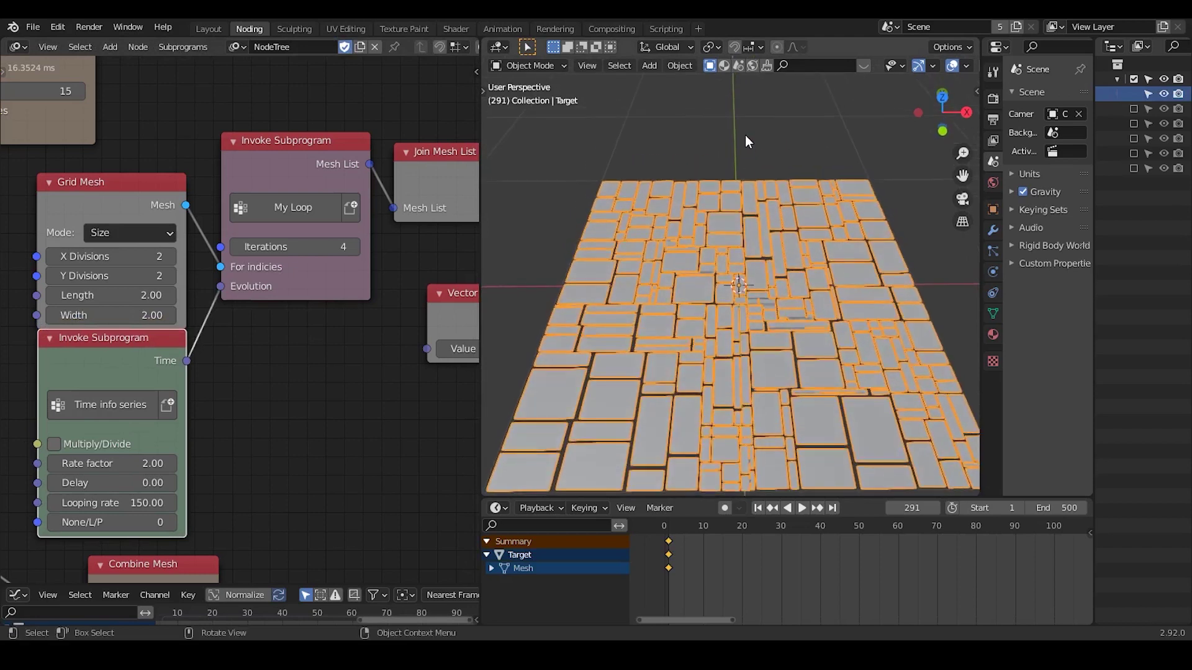
{"action": "left_click", "coordinate": [746, 139]}
{"action": "key", "text": "d"}
{"action": "mouse_move", "coordinate": [593, 204]}
{"action": "left_mouse_down"}
{"action": "mouse_move", "coordinate": [582, 348]}
{"action": "mouse_move", "coordinate": [886, 481]}
{"action": "left_mouse_up"}
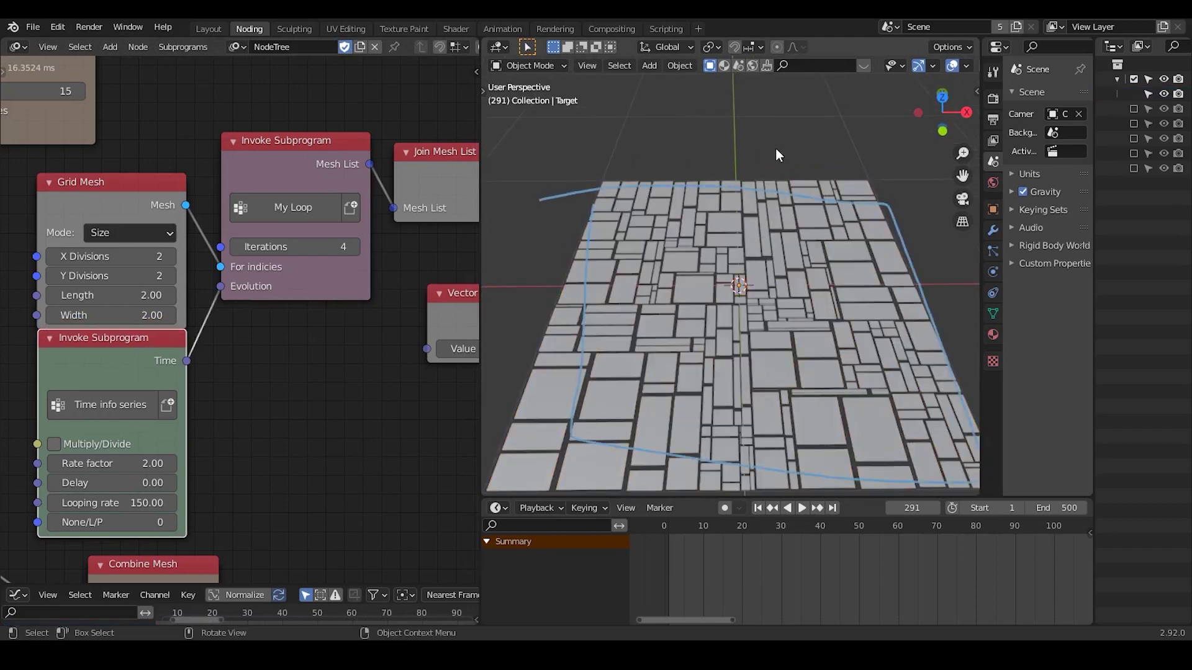
Add a Subdivision Surface modifier to the Target mesh, using Simple subdivision with 2 viewport levels
{"action": "left_click", "coordinate": [777, 304]}
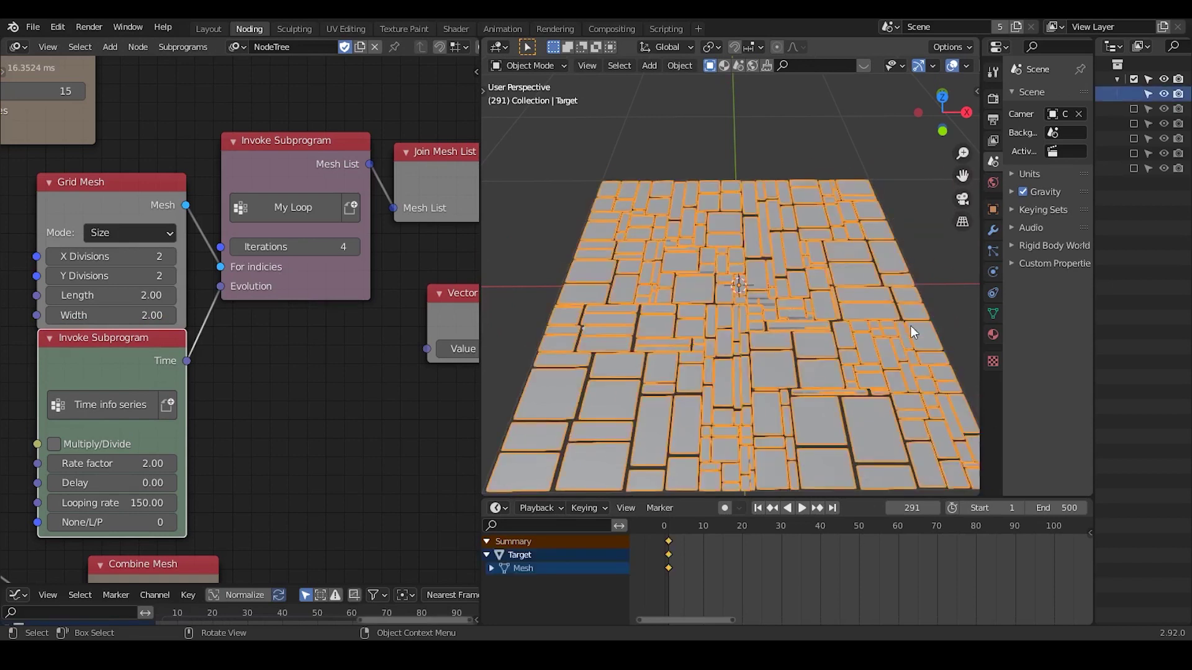
{"action": "left_click", "coordinate": [993, 230]}
{"action": "left_click", "coordinate": [1043, 97]}
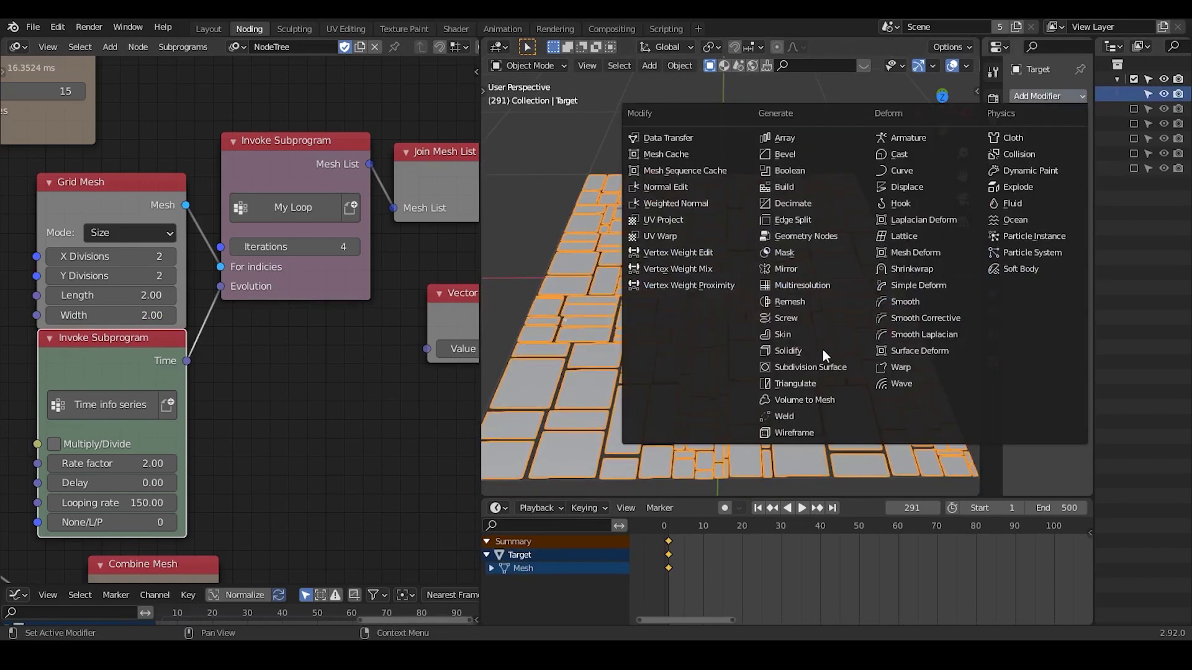
{"action": "left_click", "coordinate": [817, 368]}
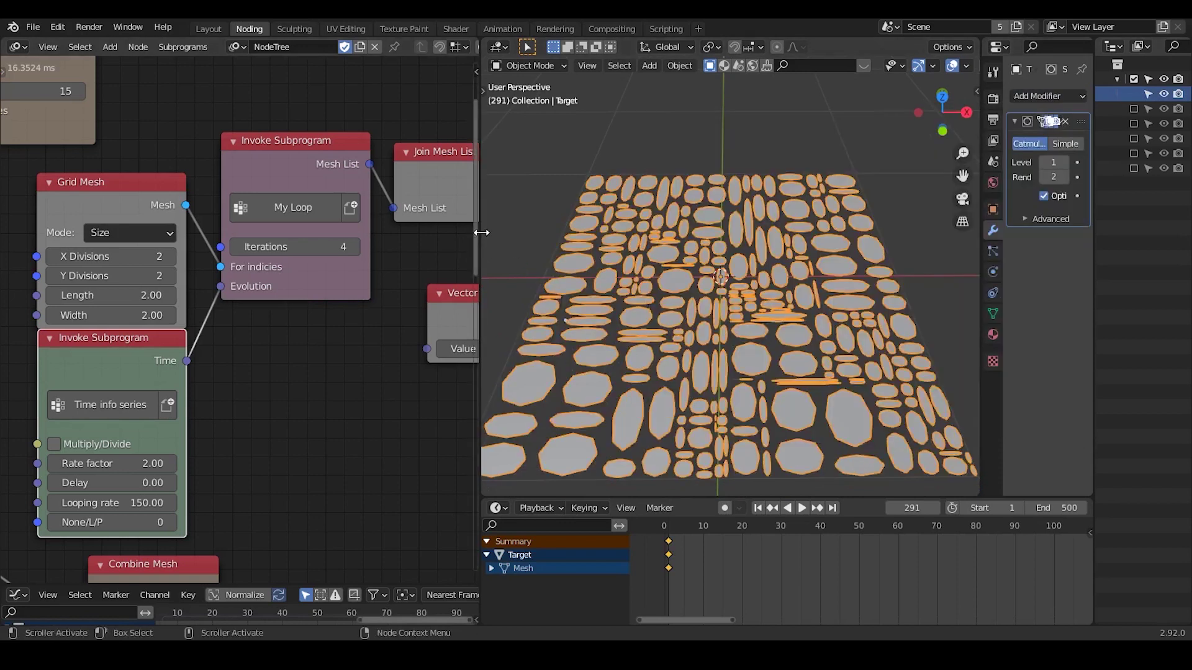
{"action": "left_click_drag", "start_coordinate": [481, 232], "coordinate": [335, 233]}
{"action": "left_click", "coordinate": [1065, 143]}
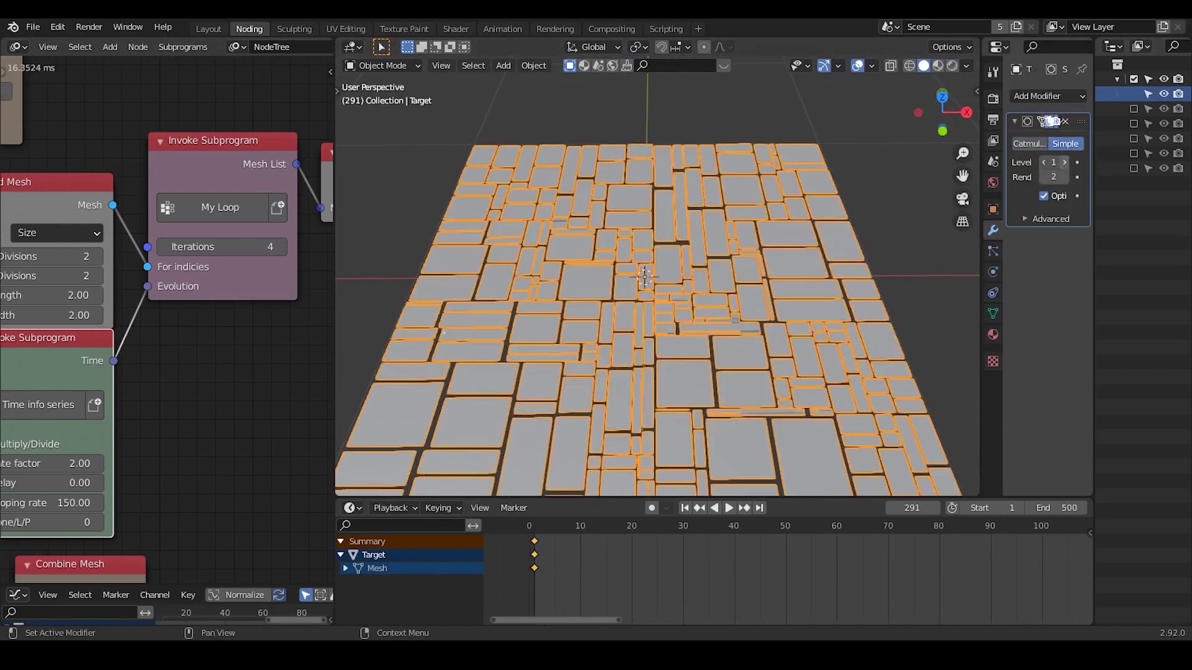
Add a Simple Deform modifier to Target, set it to Bend about the Z axis, and widen the modifier properties area
{"action": "left_click", "coordinate": [1059, 96]}
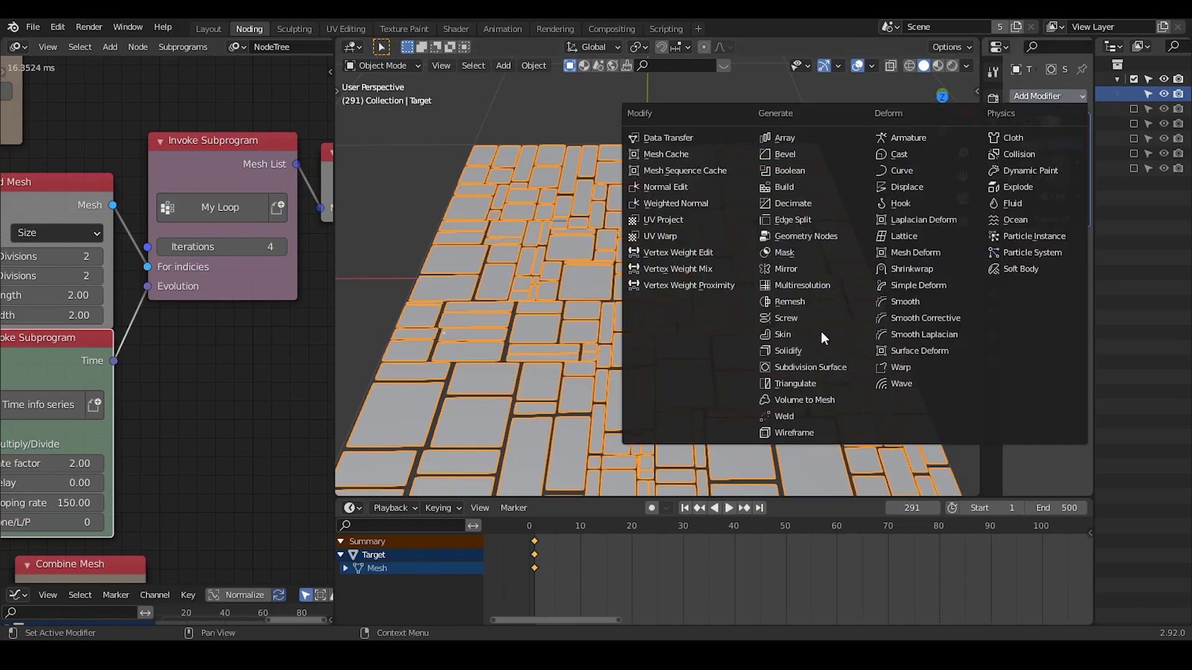
{"action": "left_click", "coordinate": [897, 287]}
{"action": "scroll", "coordinate": [759, 282], "scroll_direction": "down", "scroll_amount": 3}
{"action": "left_click_drag", "start_coordinate": [1094, 228], "coordinate": [1147, 229]}
{"action": "left_click_drag", "start_coordinate": [984, 207], "coordinate": [907, 214]}
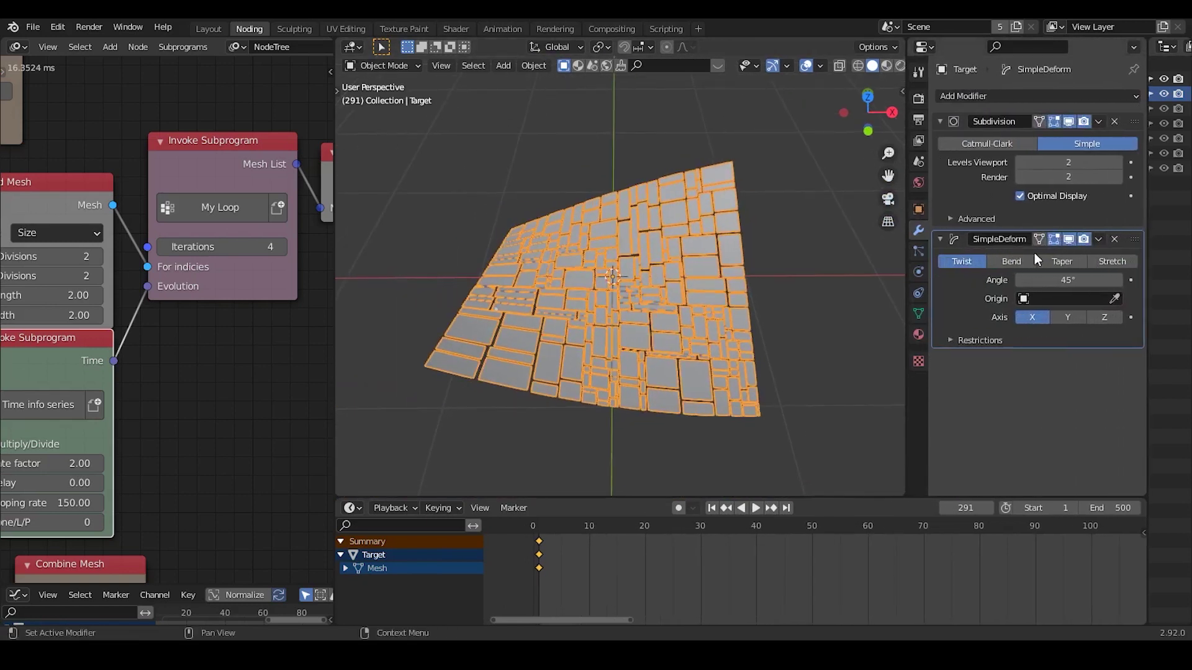
{"action": "left_click", "coordinate": [1018, 259]}
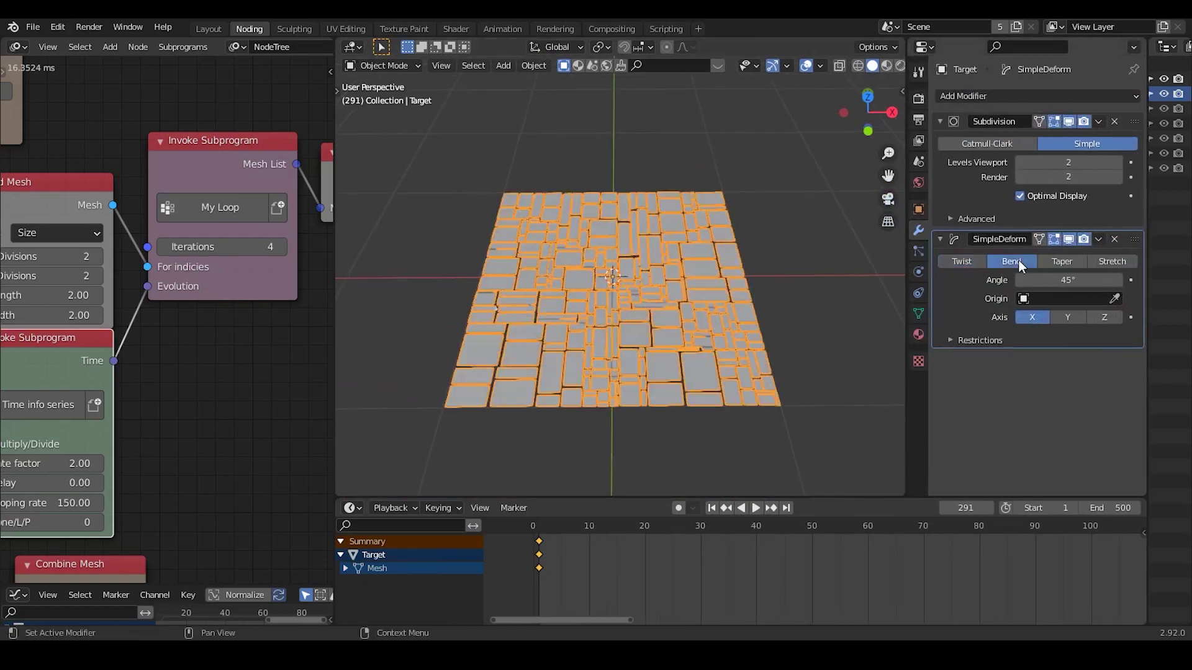
{"action": "left_click", "coordinate": [1046, 316]}
{"action": "left_click", "coordinate": [1104, 318]}
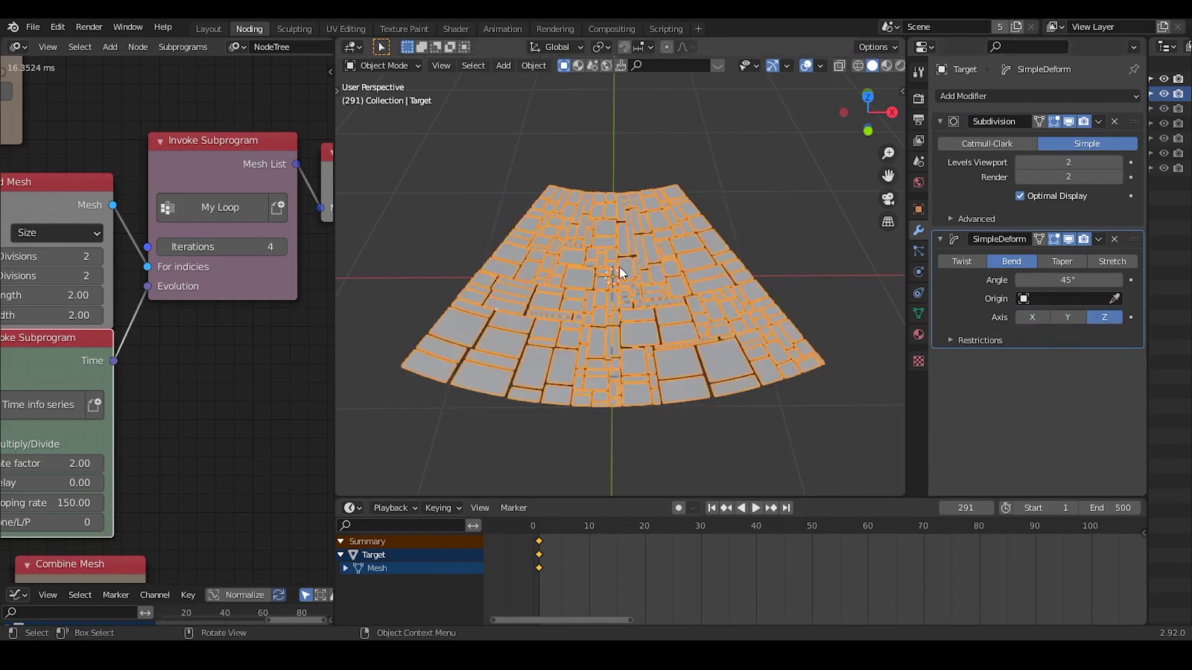
Add a Transform Mesh node below the Mesh Object Output node
{"action": "middle_click_drag", "start_coordinate": [282, 341], "coordinate": [79, 330]}
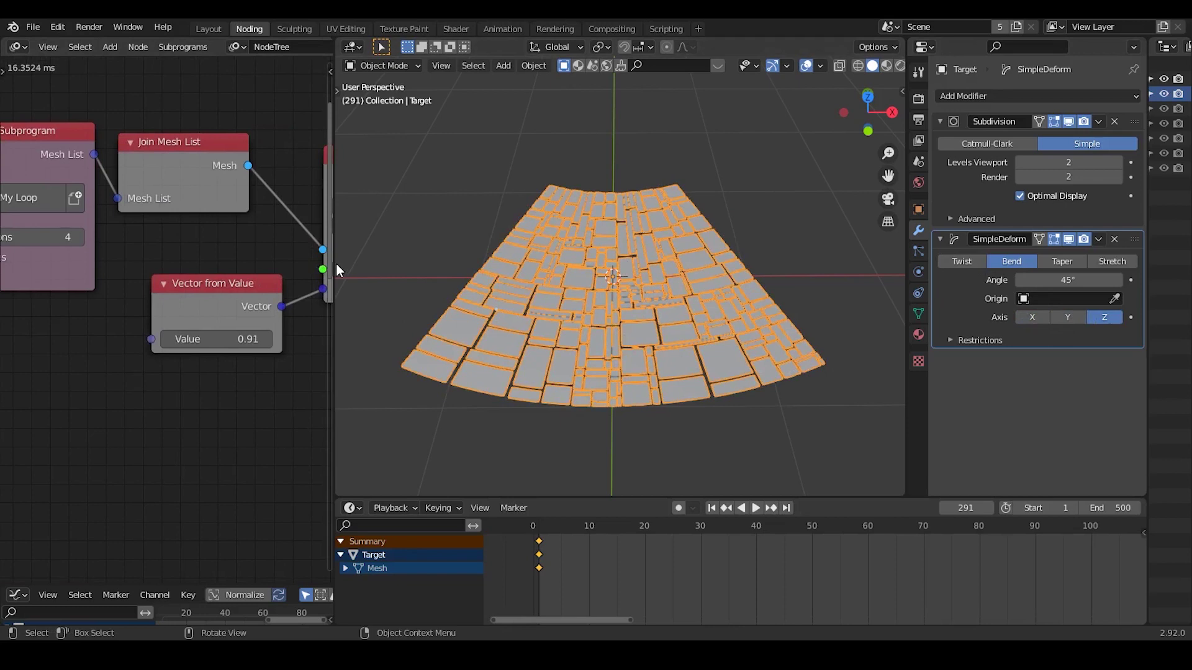
{"action": "left_click_drag", "start_coordinate": [334, 265], "coordinate": [580, 261]}
{"action": "middle_click_drag", "start_coordinate": [498, 348], "coordinate": [150, 306]}
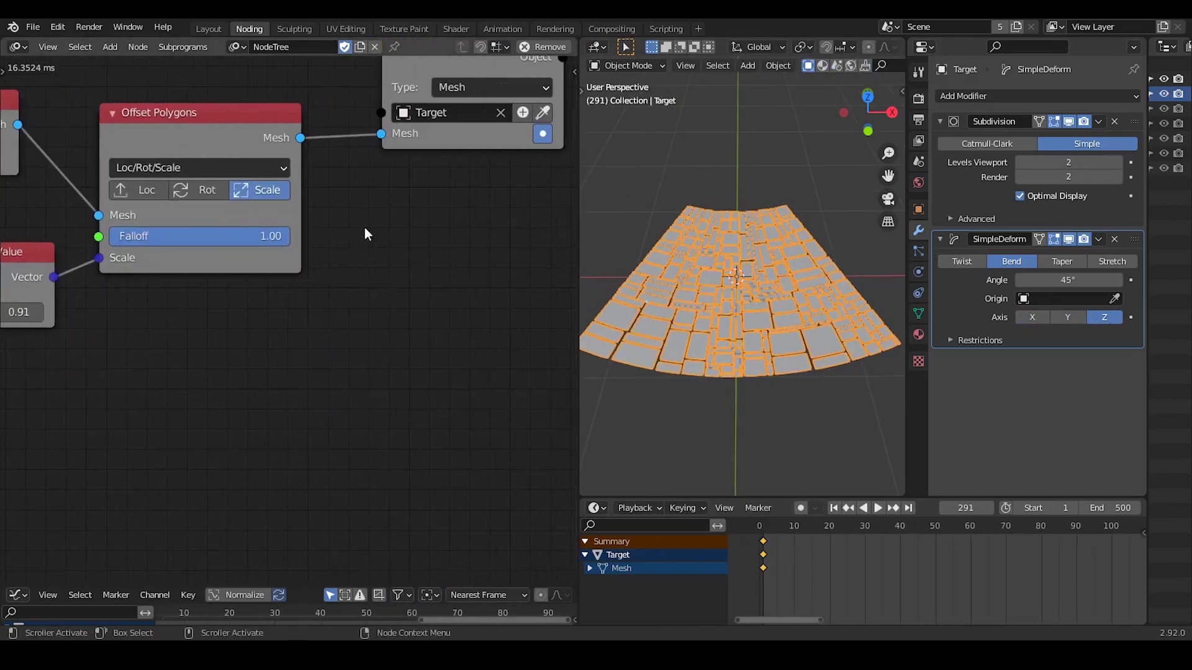
{"action": "middle_click_drag", "start_coordinate": [366, 234], "coordinate": [370, 262]}
{"action": "key", "text": "ctrl+a"}
{"action": "type", "text": "t"}
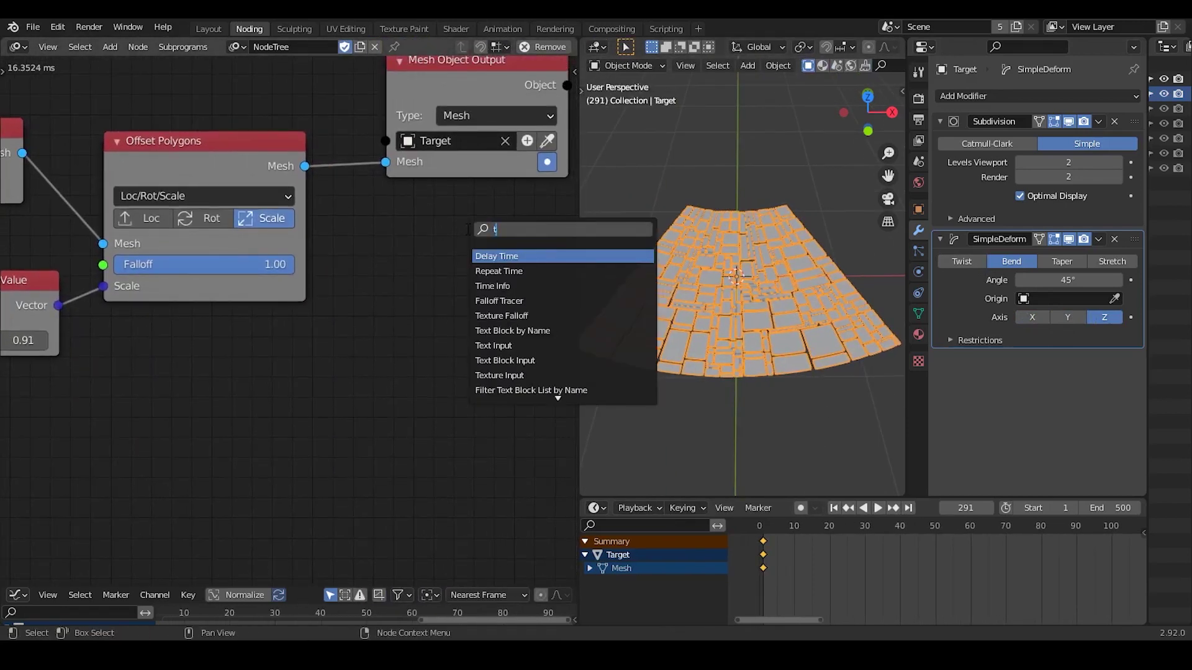
{"action": "type", "text": "ransform"}
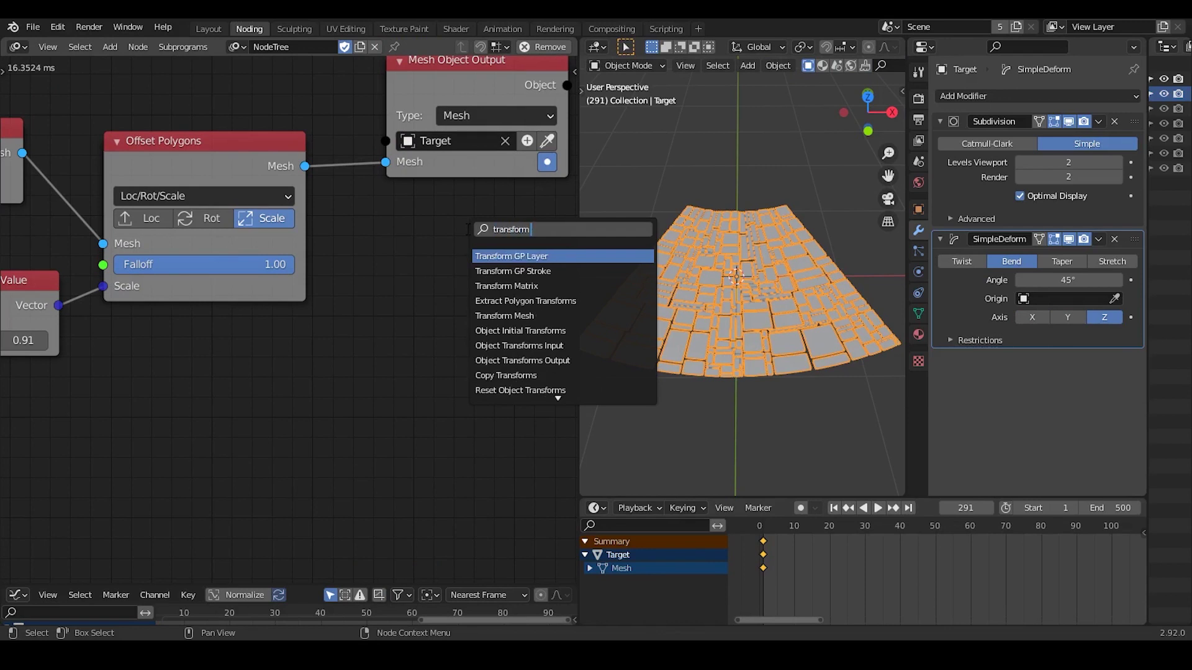
{"action": "type", "text": " mesh"}
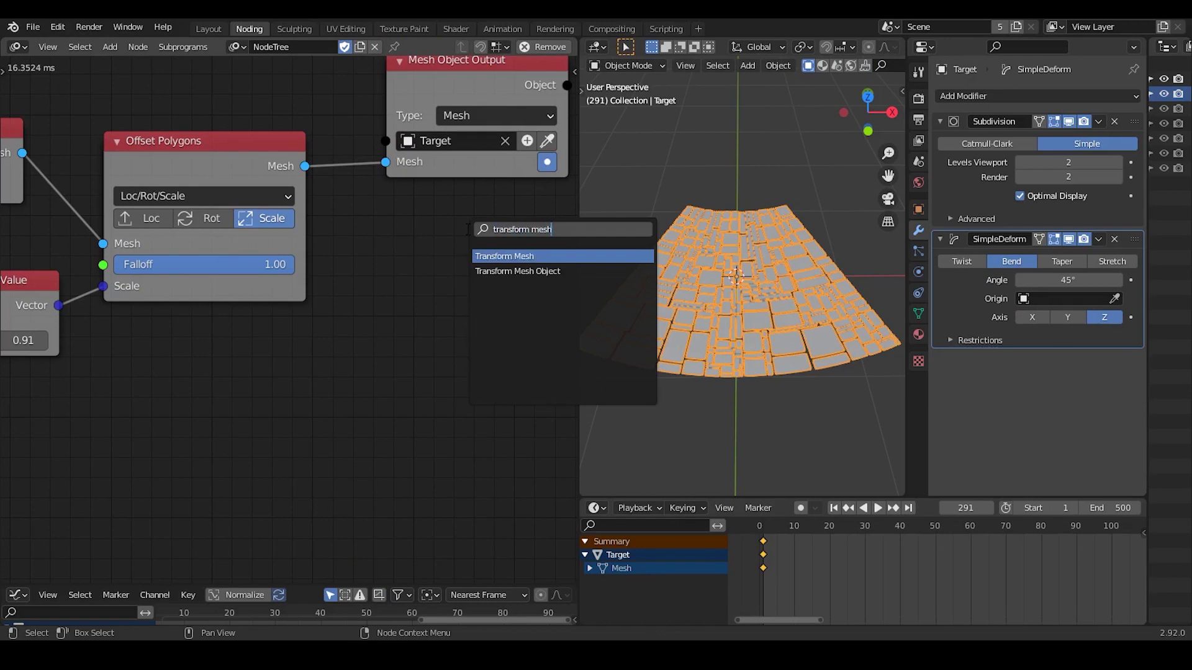
{"action": "key", "text": "Return"}
{"action": "left_click", "coordinate": [429, 219]}
{"action": "key", "text": "r"}
{"action": "key", "text": "x"}
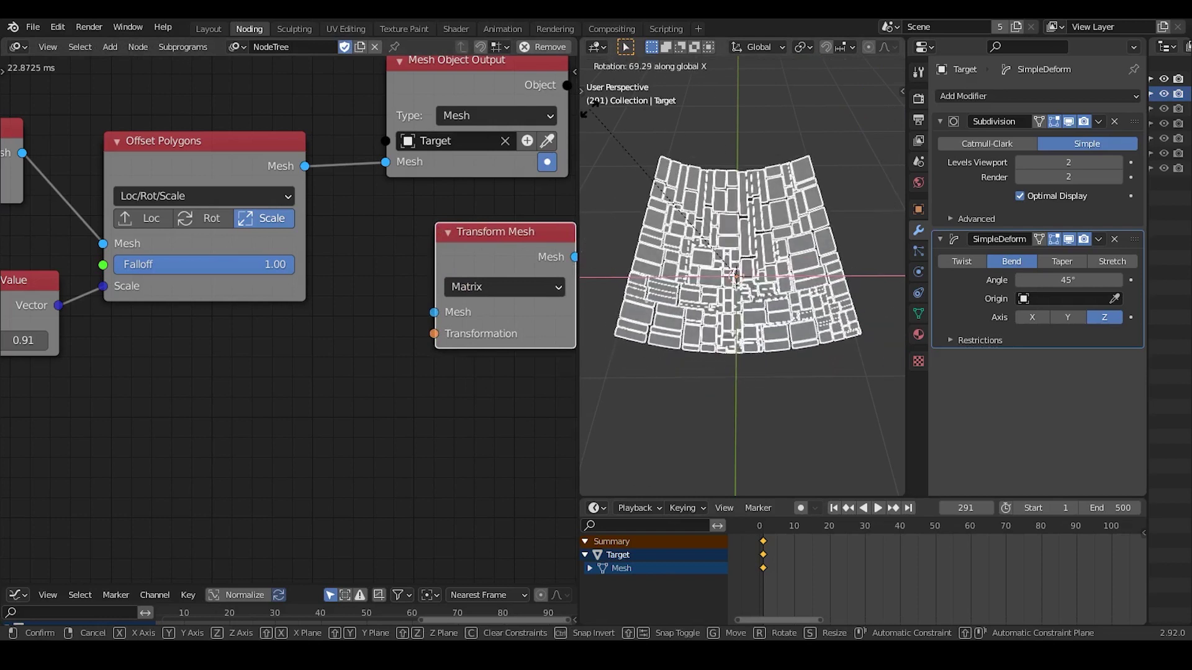
{"action": "right_click", "coordinate": [838, 150]}
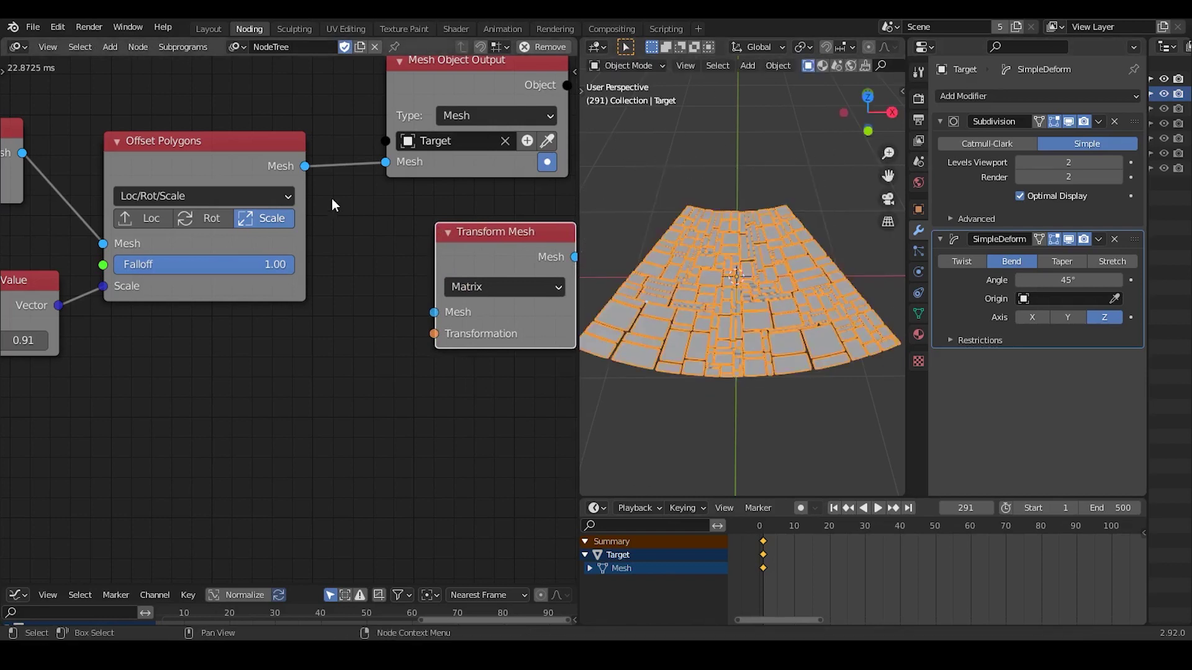
Route the Offset Polygons mesh through Transform Mesh into Mesh Object Output, and move the output node farther right
{"action": "left_click", "coordinate": [294, 180]}
{"action": "left_click_drag", "start_coordinate": [305, 167], "coordinate": [438, 312]}
{"action": "middle_click_drag", "start_coordinate": [489, 341], "coordinate": [317, 378]}
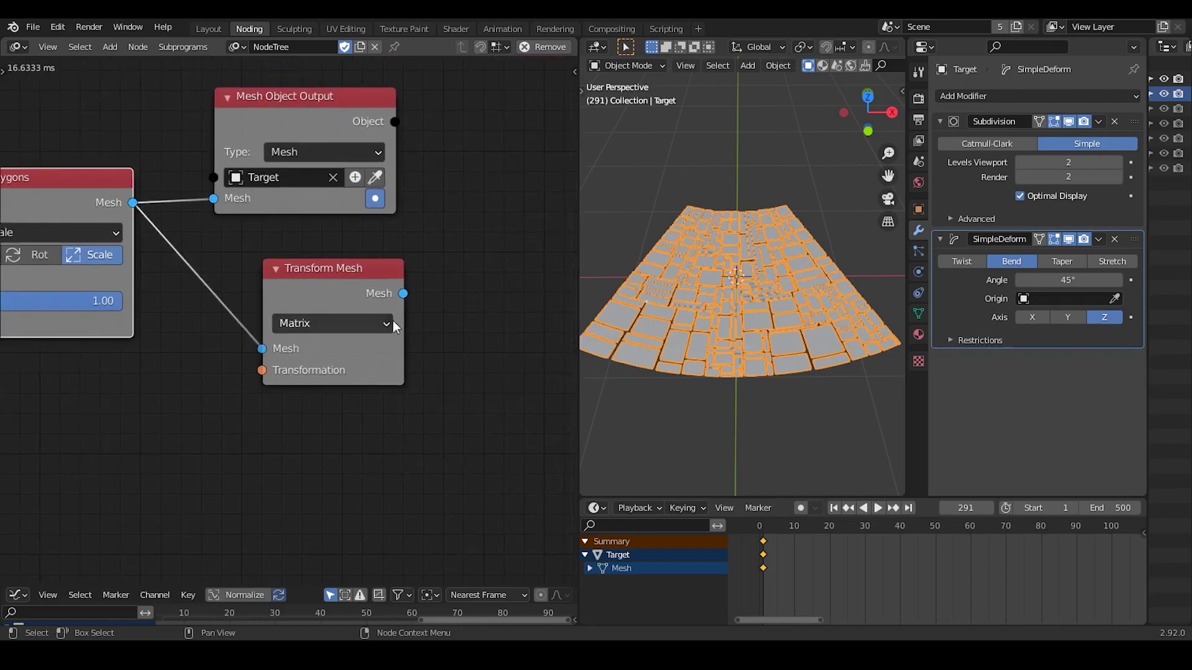
{"action": "left_click_drag", "start_coordinate": [403, 294], "coordinate": [374, 266]}
{"action": "left_click_drag", "start_coordinate": [219, 204], "coordinate": [215, 199]}
{"action": "left_click_drag", "start_coordinate": [271, 120], "coordinate": [476, 167]}
Add an Axis Rotation Matrix node and link its Matrix output to Transform Mesh's Transformation input
{"action": "middle_click_drag", "start_coordinate": [243, 356], "coordinate": [330, 300]}
{"action": "key", "text": "ctrl+a"}
{"action": "type", "text": "axis r"}
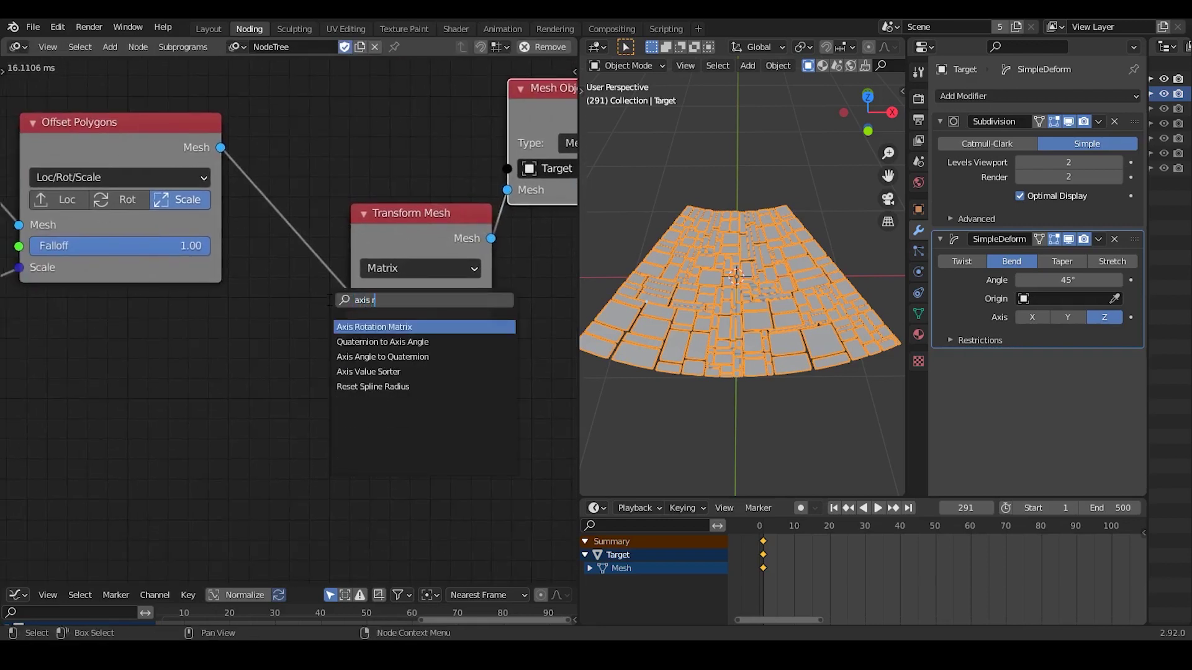
{"action": "key", "text": "Return"}
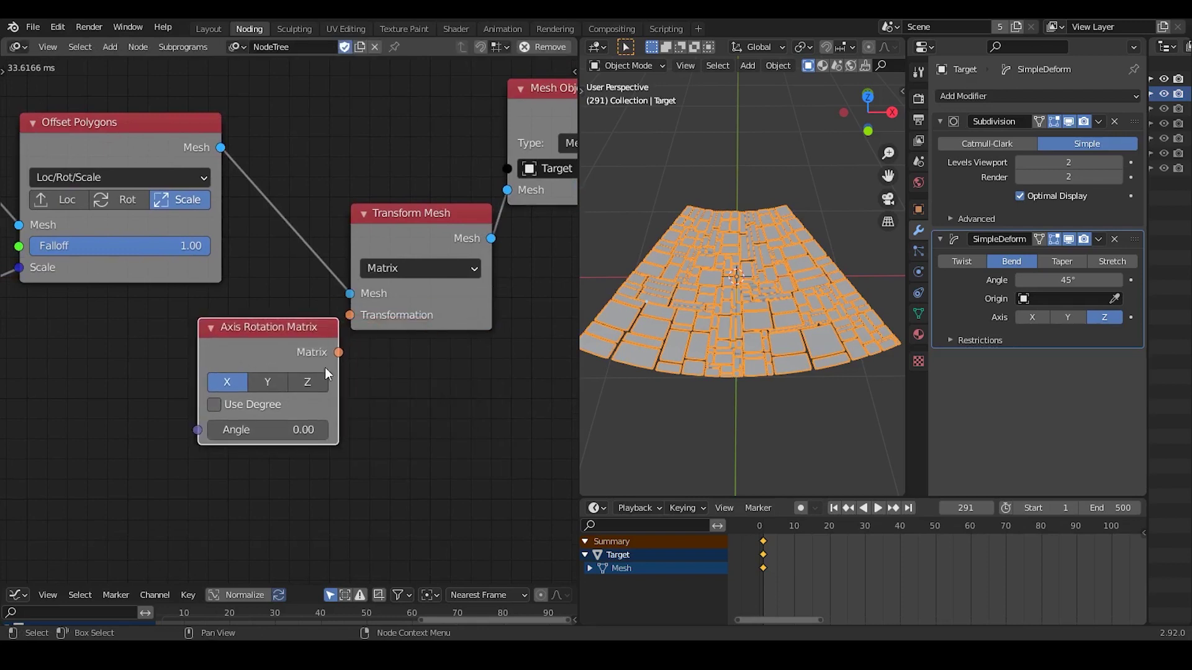
{"action": "left_click", "coordinate": [264, 376]}
{"action": "left_click_drag", "start_coordinate": [278, 356], "coordinate": [349, 315]}
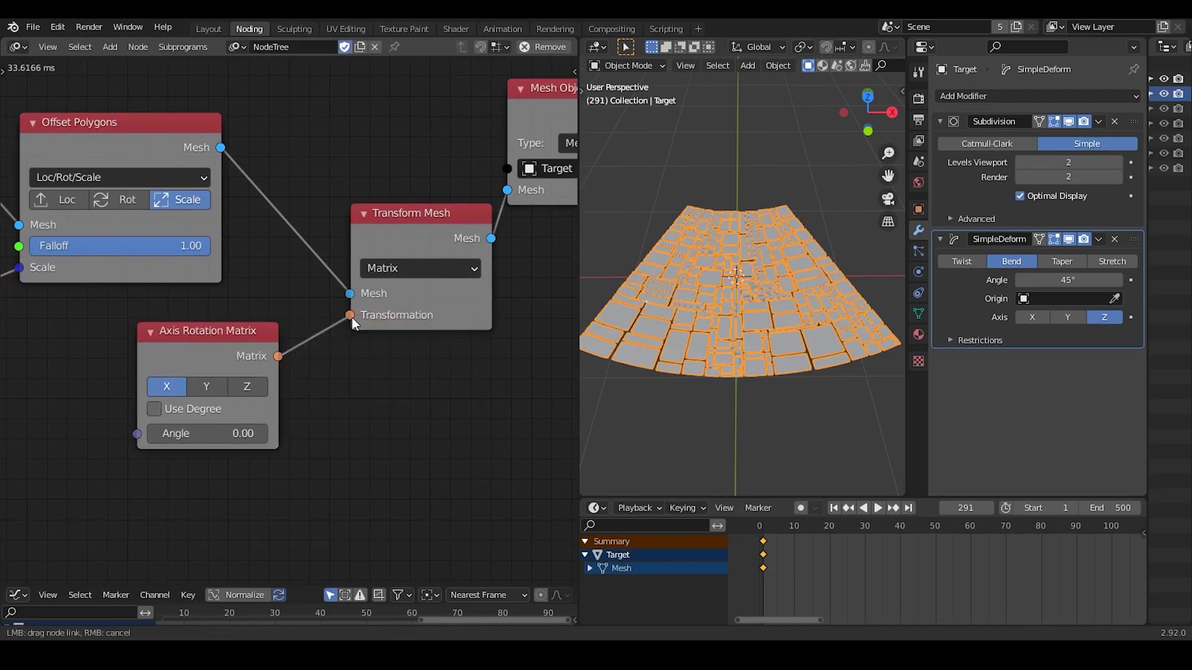
Make the Axis Rotation Matrix use degrees and set its X rotation angle to 90
{"action": "left_click", "coordinate": [178, 411]}
{"action": "left_click", "coordinate": [213, 431]}
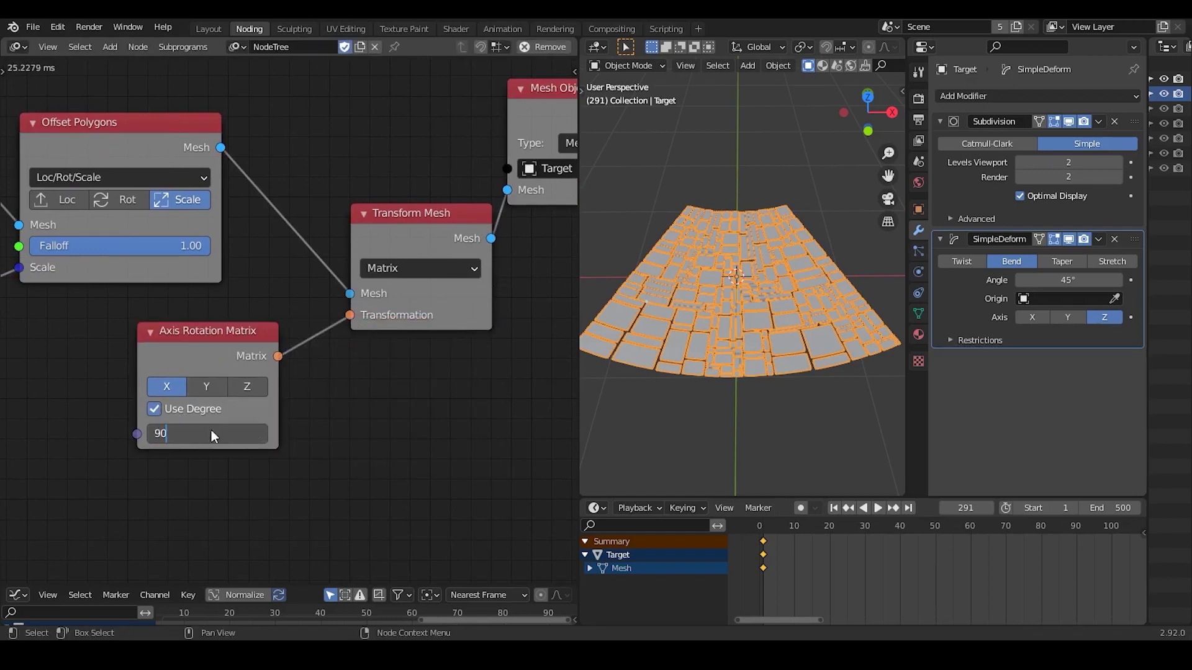
{"action": "key", "text": "Return"}
Set the Simple Deform bend angle to 360° to roll the grid into a cylinder
{"action": "middle_click_drag", "start_coordinate": [702, 349], "coordinate": [816, 275]}
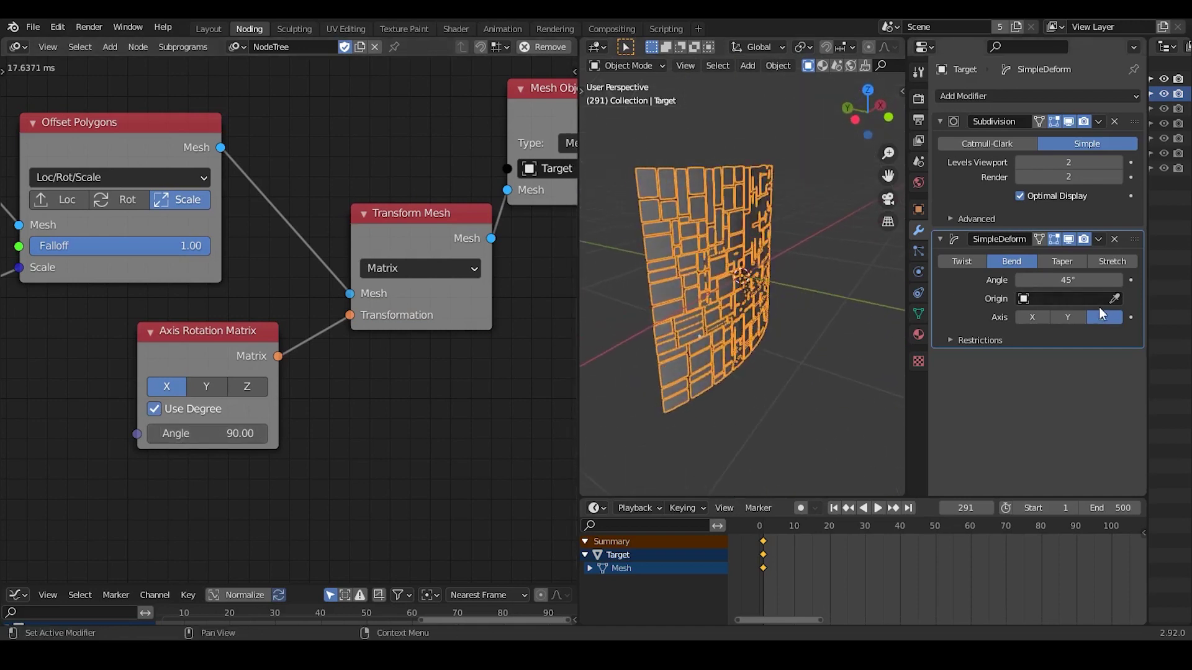
{"action": "left_click", "coordinate": [1062, 283]}
{"action": "type", "text": "45d"}
{"action": "key", "text": "Return"}
{"action": "middle_click_drag", "start_coordinate": [662, 193], "coordinate": [745, 291]}
{"action": "left_click", "coordinate": [772, 282]}
{"action": "scroll", "coordinate": [743, 266], "scroll_direction": "up", "scroll_amount": 3}
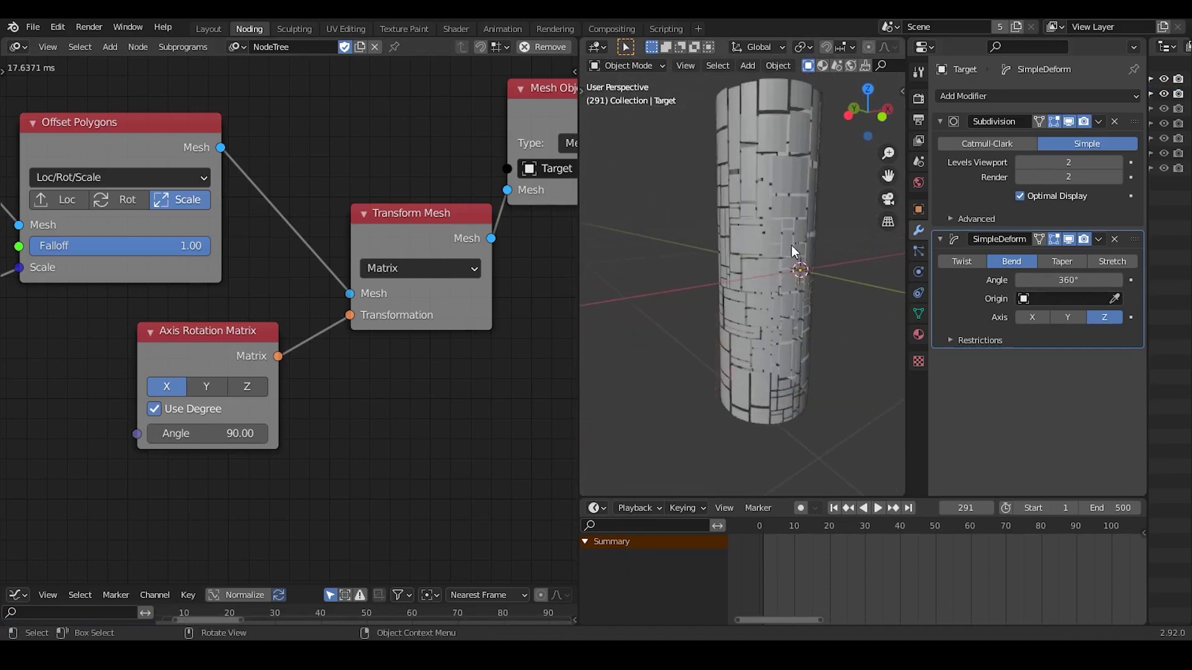
Play the animation from frame 1 to examine the changing splits on the cylinder, then stop playback
{"action": "left_click", "coordinate": [796, 184]}
{"action": "left_click", "coordinate": [833, 508]}
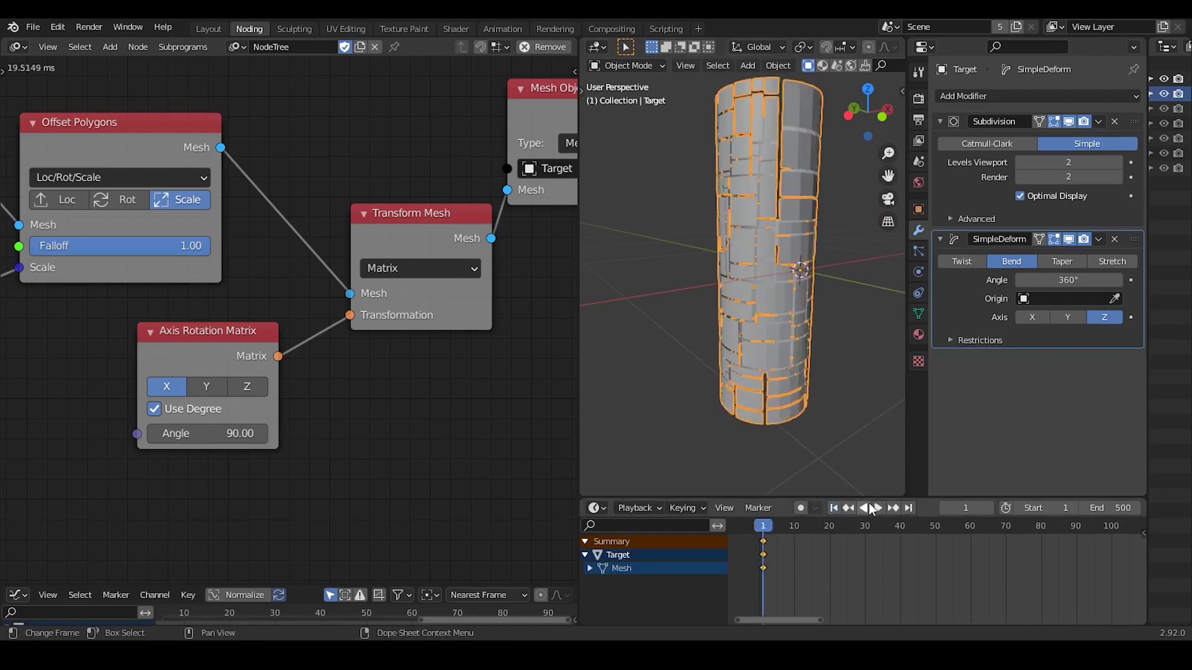
{"action": "left_click", "coordinate": [878, 508]}
{"action": "left_click", "coordinate": [847, 233]}
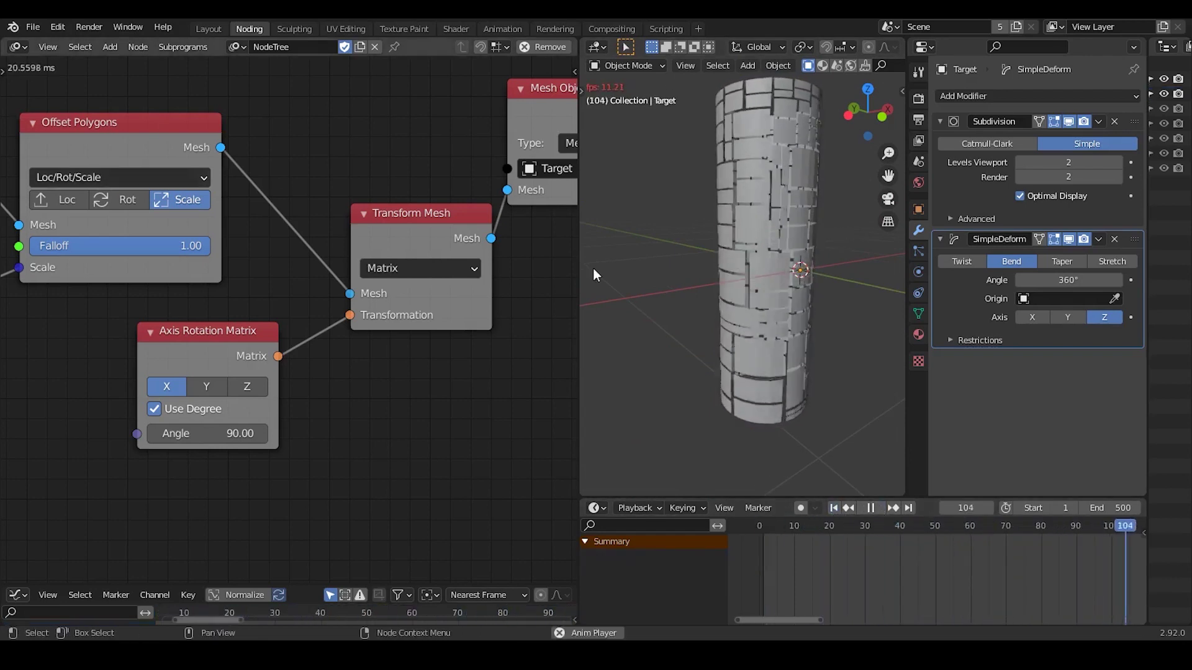
{"action": "left_click", "coordinate": [871, 507]}
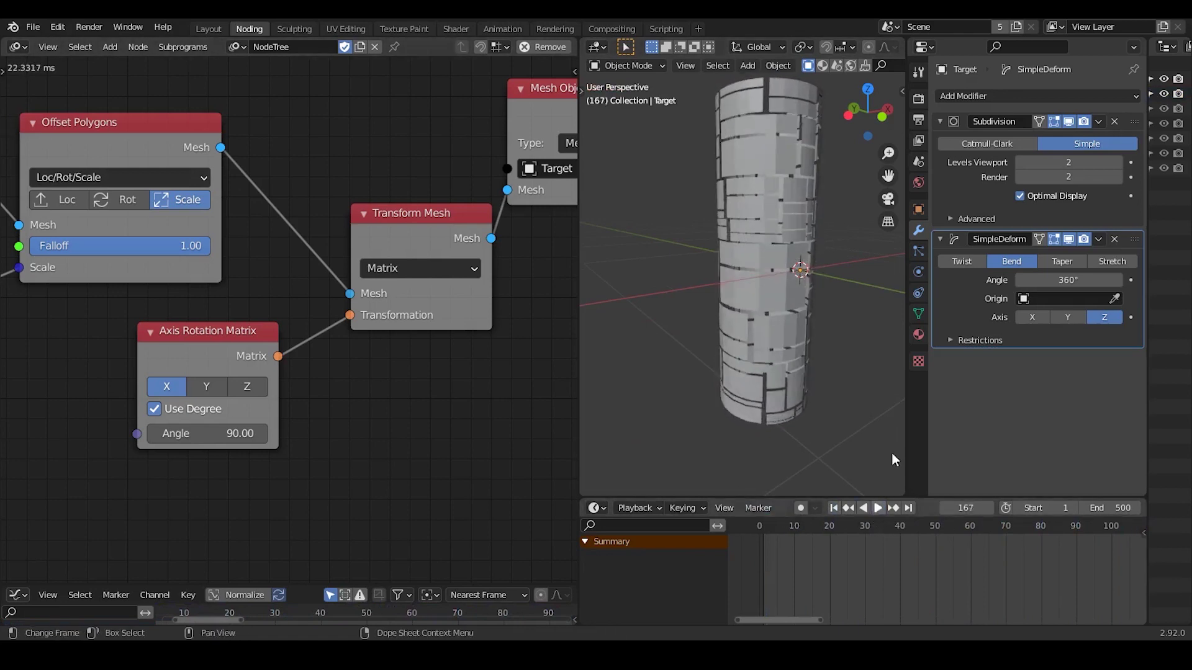
Collapse the Subdivision and SimpleDeform modifiers and add a Solidify modifier with a thickness of 0.11 m
{"action": "left_click", "coordinate": [940, 121]}
{"action": "left_click", "coordinate": [941, 142]}
{"action": "left_click", "coordinate": [956, 98]}
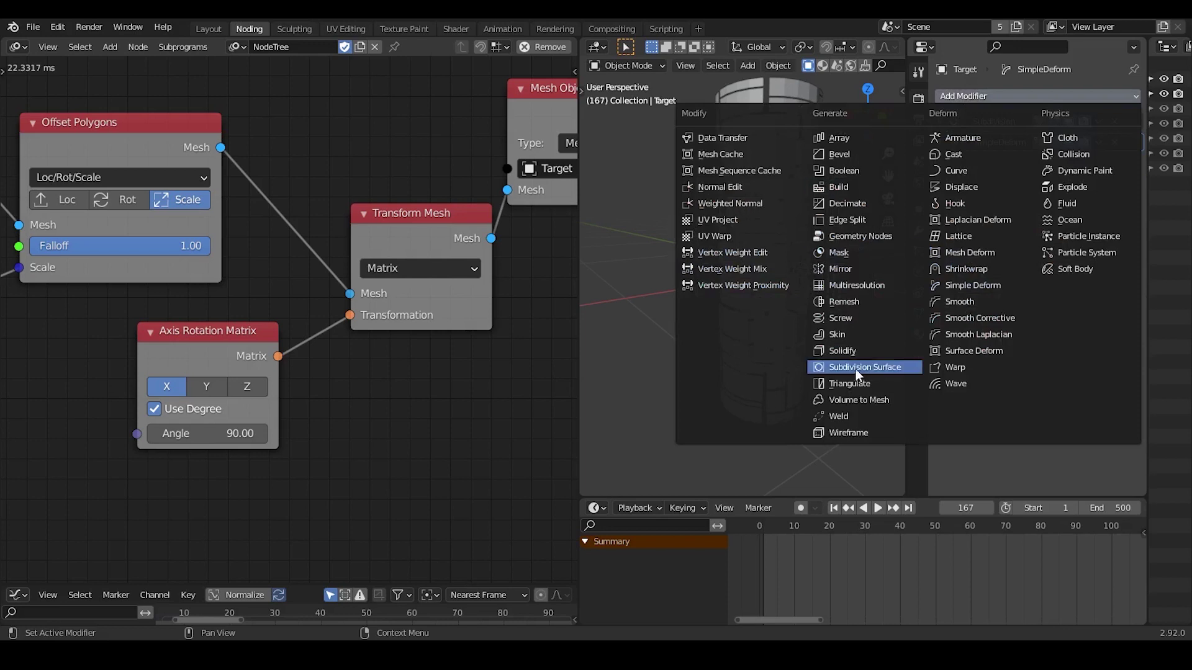
{"action": "left_click", "coordinate": [859, 349]}
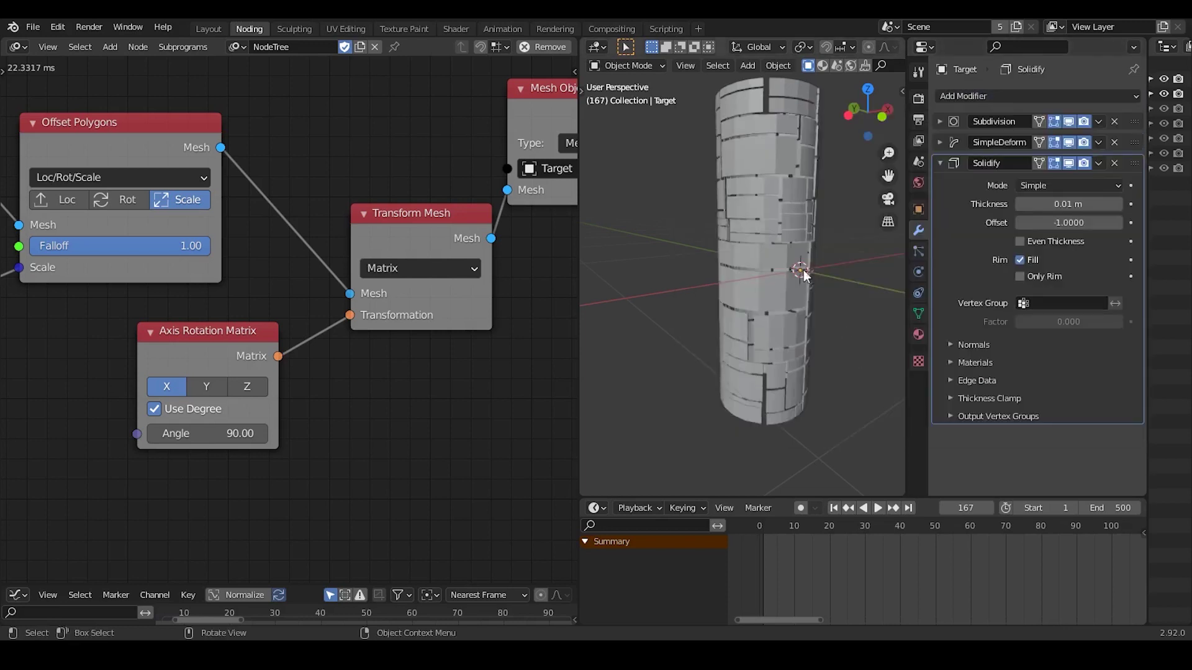
{"action": "middle_click_drag", "start_coordinate": [735, 309], "coordinate": [769, 332]}
{"action": "mouse_move", "coordinate": [1067, 203]}
{"action": "left_mouse_down"}
{"action": "mouse_move", "coordinate": [1101, 203]}
{"action": "mouse_move", "coordinate": [1083, 203]}
{"action": "left_mouse_up"}
Set the Vector from Value node feeding the Offset Polygons scale to 0.95
{"action": "middle_click_drag", "start_coordinate": [33, 314], "coordinate": [424, 273]}
{"action": "left_click_drag", "start_coordinate": [307, 278], "coordinate": [315, 279]}
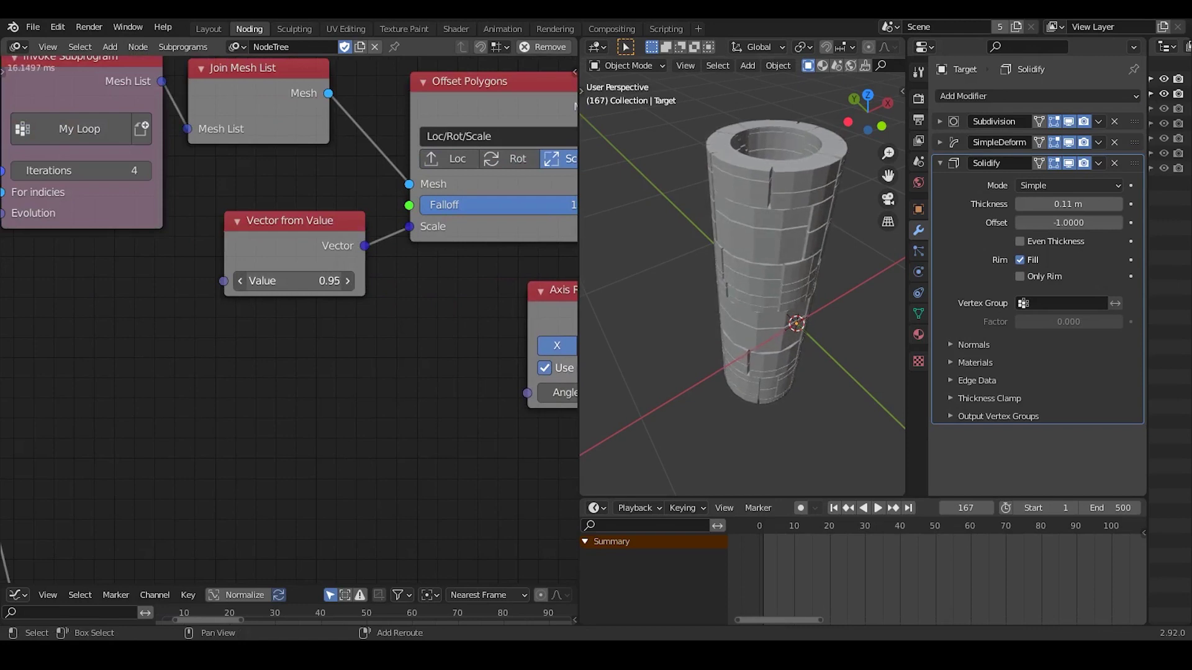
{"action": "middle_click_drag", "start_coordinate": [750, 249], "coordinate": [723, 282]}
Collapse the Solidify modifier and raise the Subdivision modifier's viewport levels to 5
{"action": "left_click", "coordinate": [940, 162]}
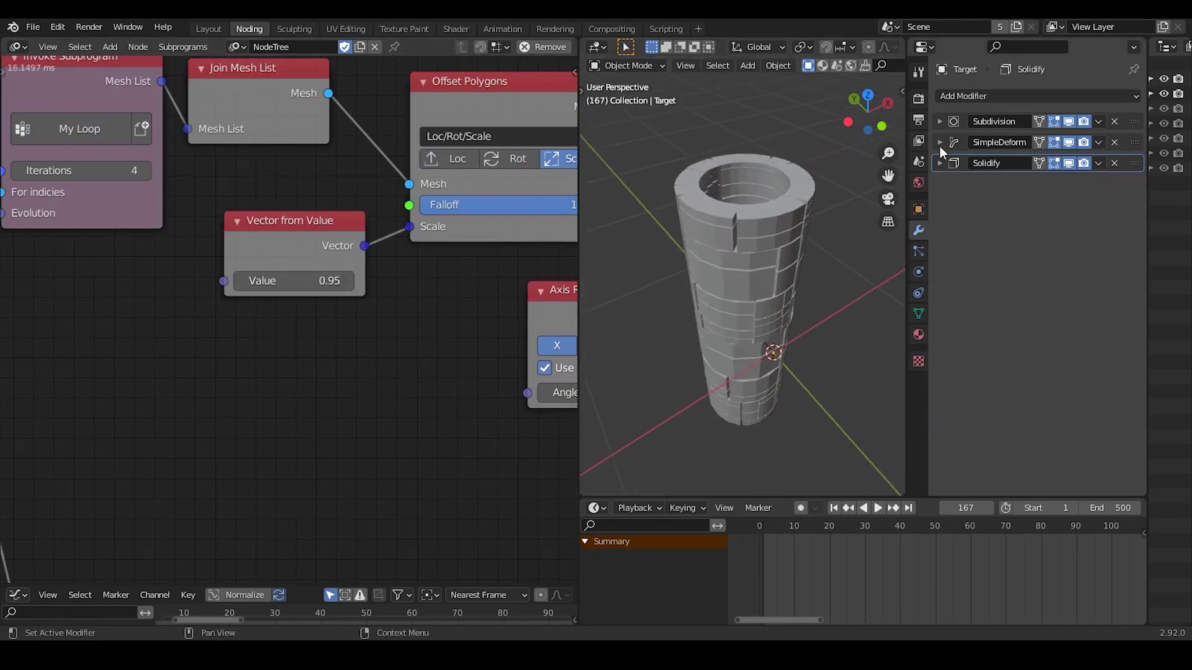
{"action": "left_click", "coordinate": [940, 122]}
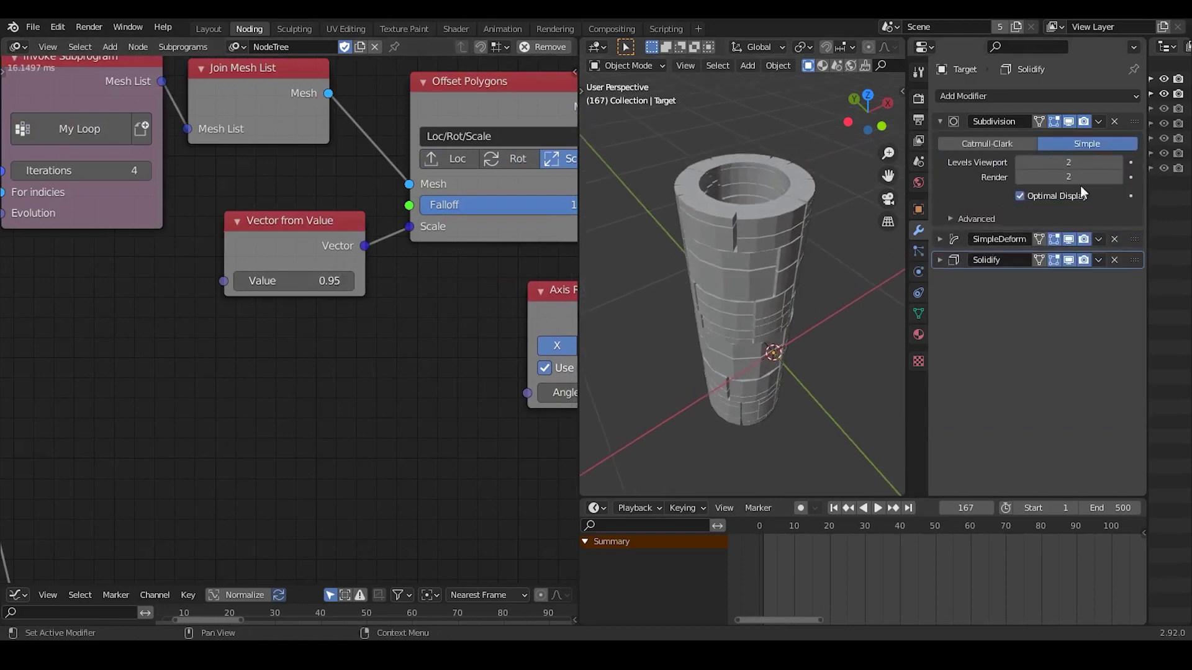
{"action": "left_click", "coordinate": [1117, 167]}
{"action": "left_click", "coordinate": [1117, 167]}
Apply smooth shading to the cylinder
{"action": "right_click", "coordinate": [813, 219]}
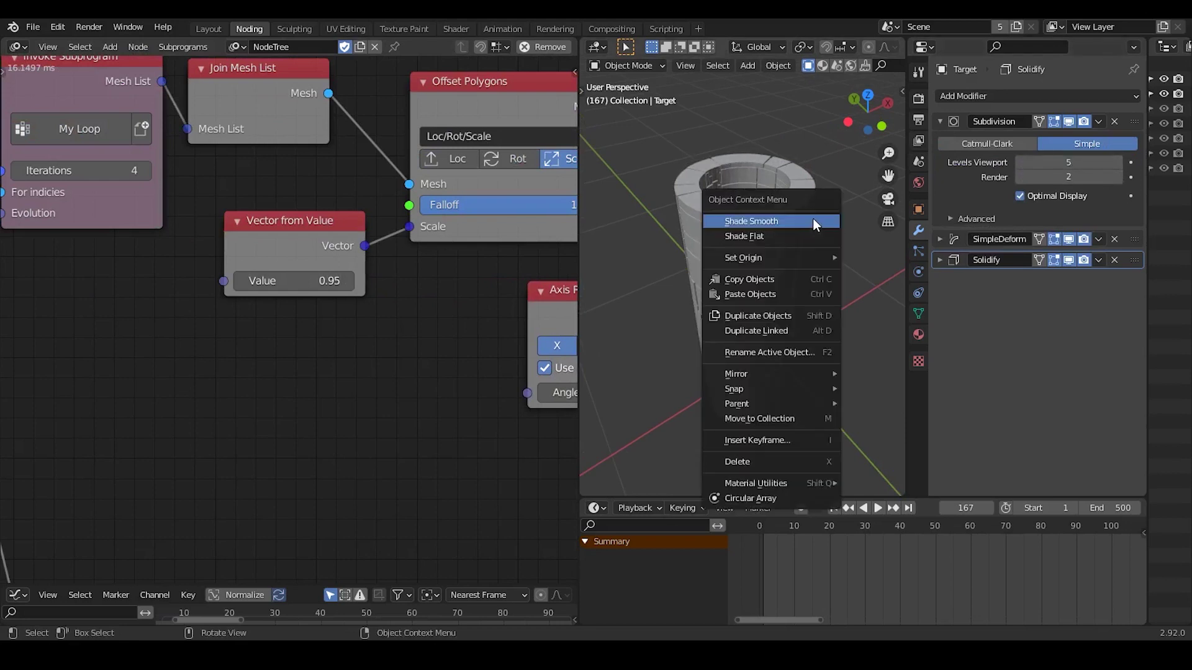
{"action": "left_click", "coordinate": [813, 221]}
{"action": "middle_click_drag", "start_coordinate": [752, 293], "coordinate": [757, 248]}
Add a Shade Object Smooth node beside the Mesh Object Output node
{"action": "middle_click_drag", "start_coordinate": [421, 276], "coordinate": [101, 300]}
{"action": "middle_click_drag", "start_coordinate": [330, 242], "coordinate": [11, 274]}
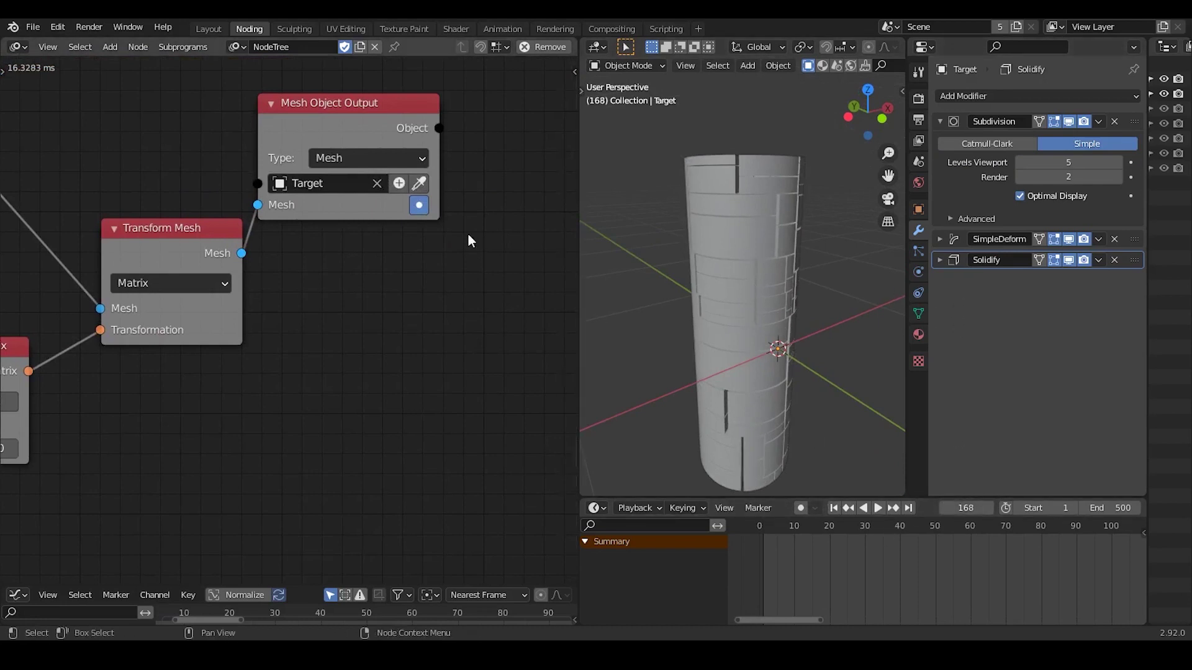
{"action": "middle_click_drag", "start_coordinate": [535, 185], "coordinate": [396, 221]}
{"action": "key", "text": "ctrl+a"}
{"action": "type", "text": "shade"}
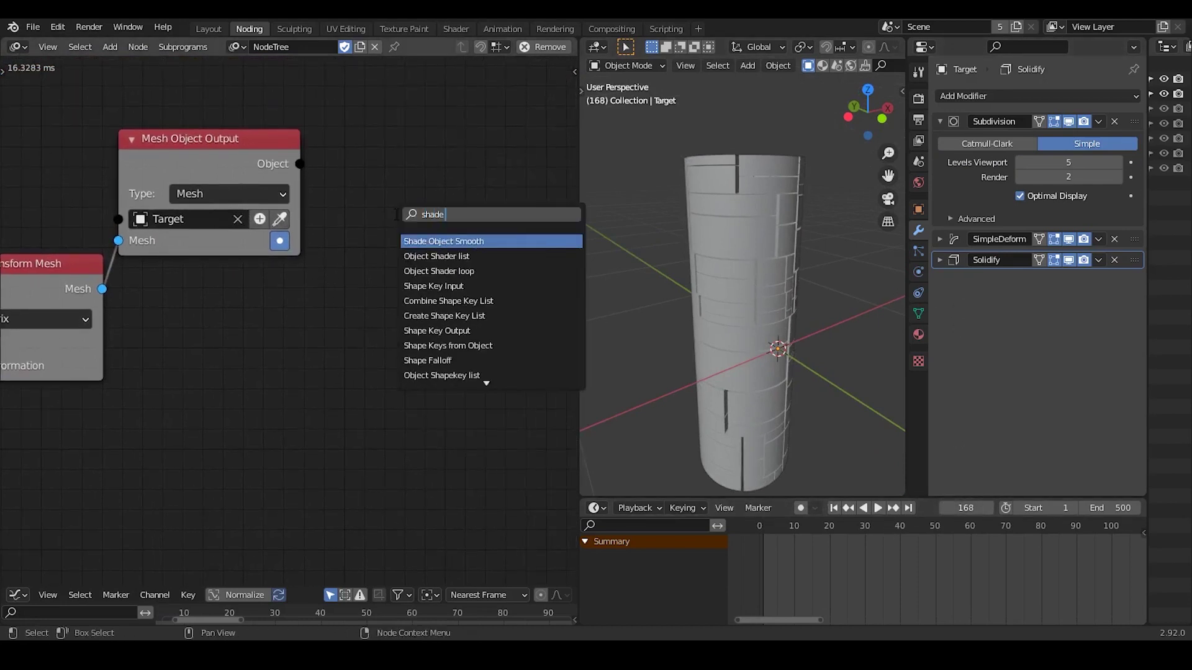
{"action": "key", "text": "Return"}
{"action": "left_click", "coordinate": [351, 170]}
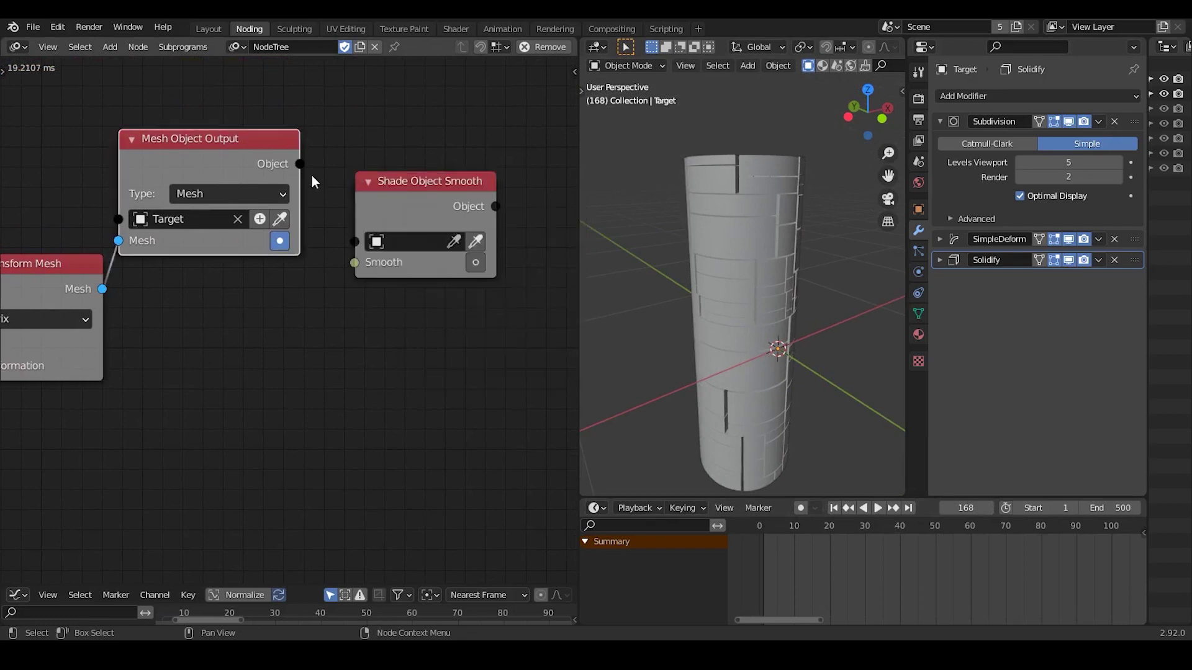
Connect the Mesh Object Output's Object to the Shade Object Smooth node and activate its Smooth input
{"action": "left_click_drag", "start_coordinate": [300, 164], "coordinate": [369, 254]}
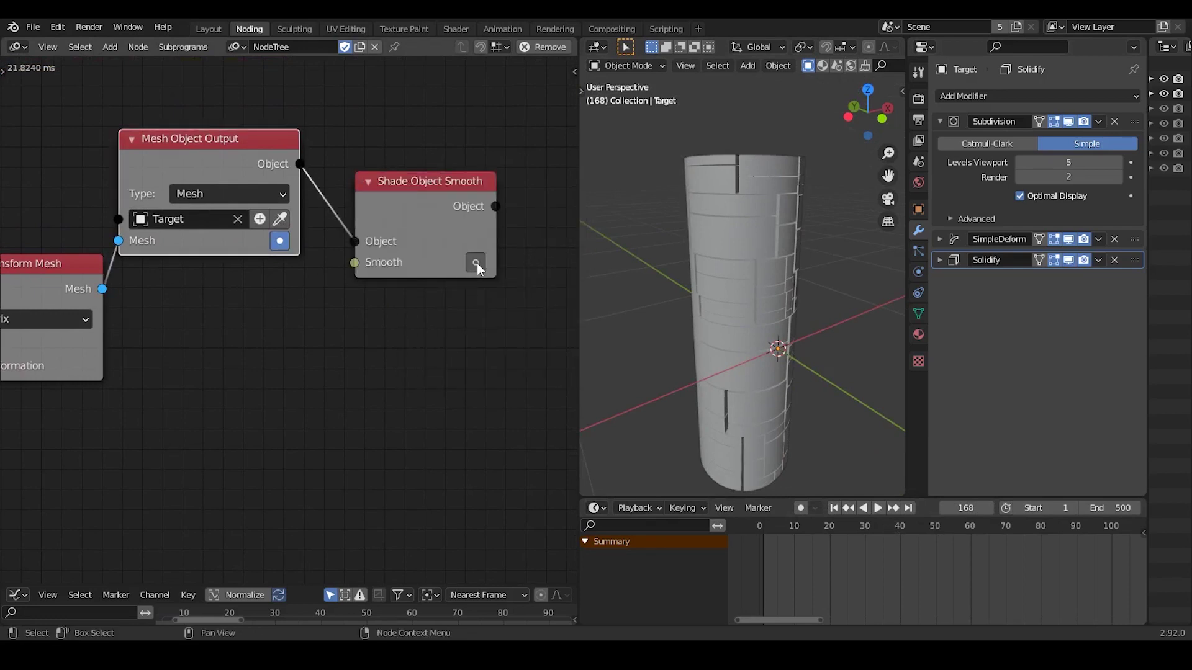
{"action": "left_click", "coordinate": [476, 263]}
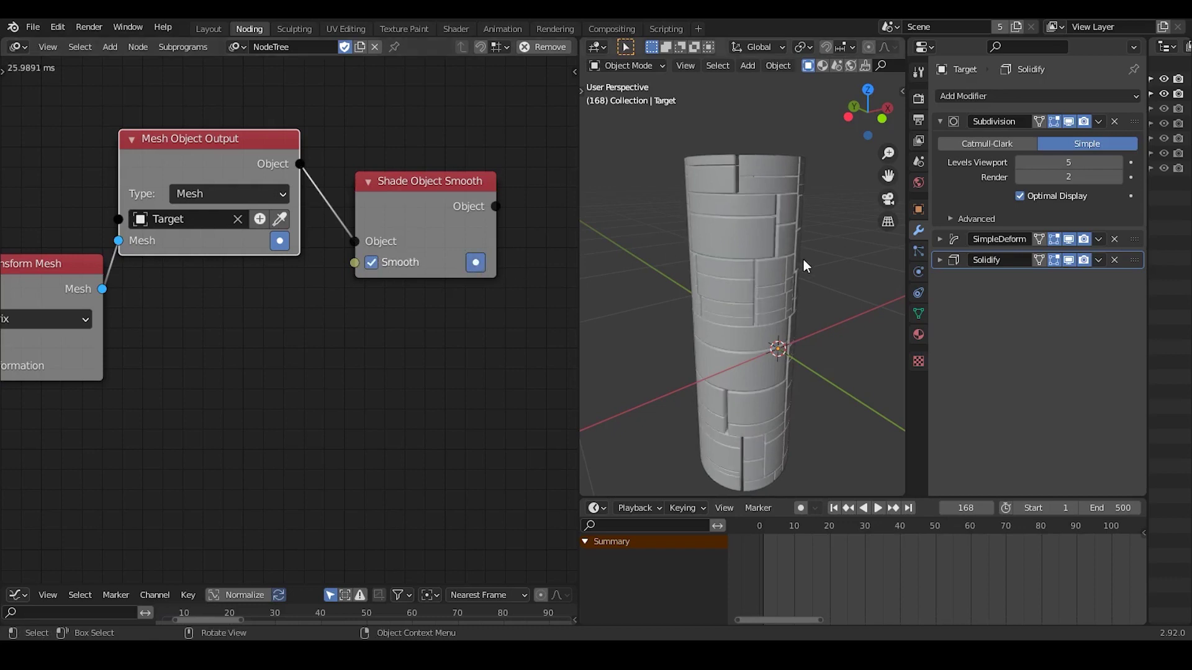
{"action": "middle_click_drag", "start_coordinate": [776, 232], "coordinate": [776, 348]}
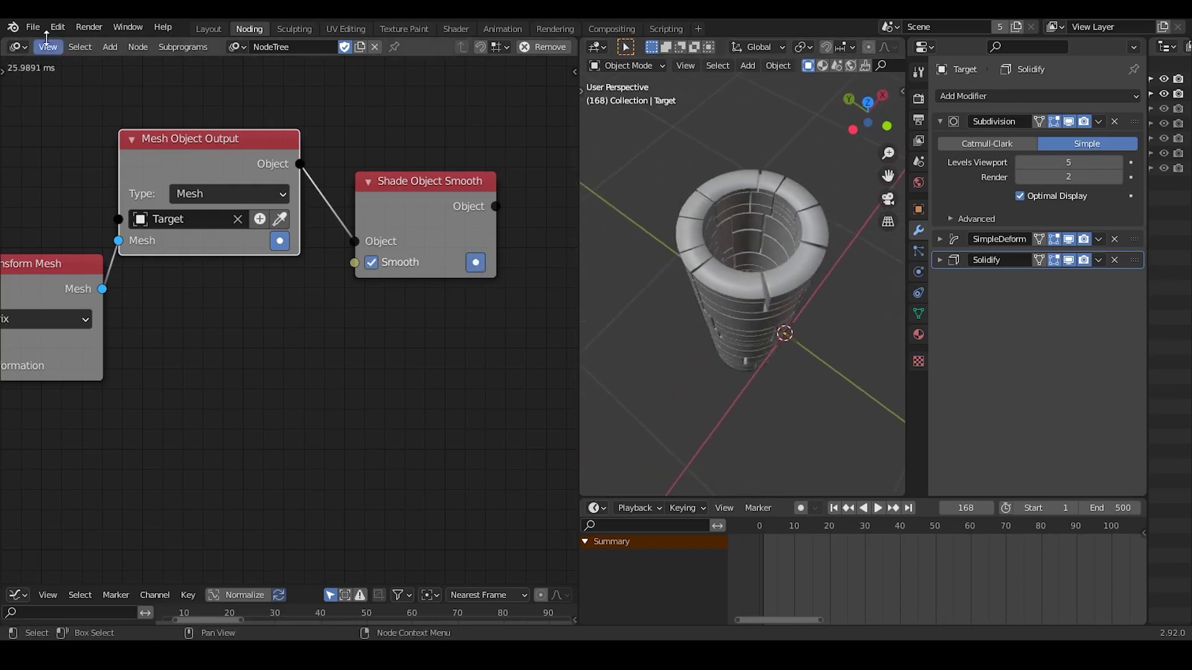
Play the animation to examine the smooth-shaded cylinder, then stop playback
{"action": "middle_click_drag", "start_coordinate": [4, 101], "coordinate": [65, 99]}
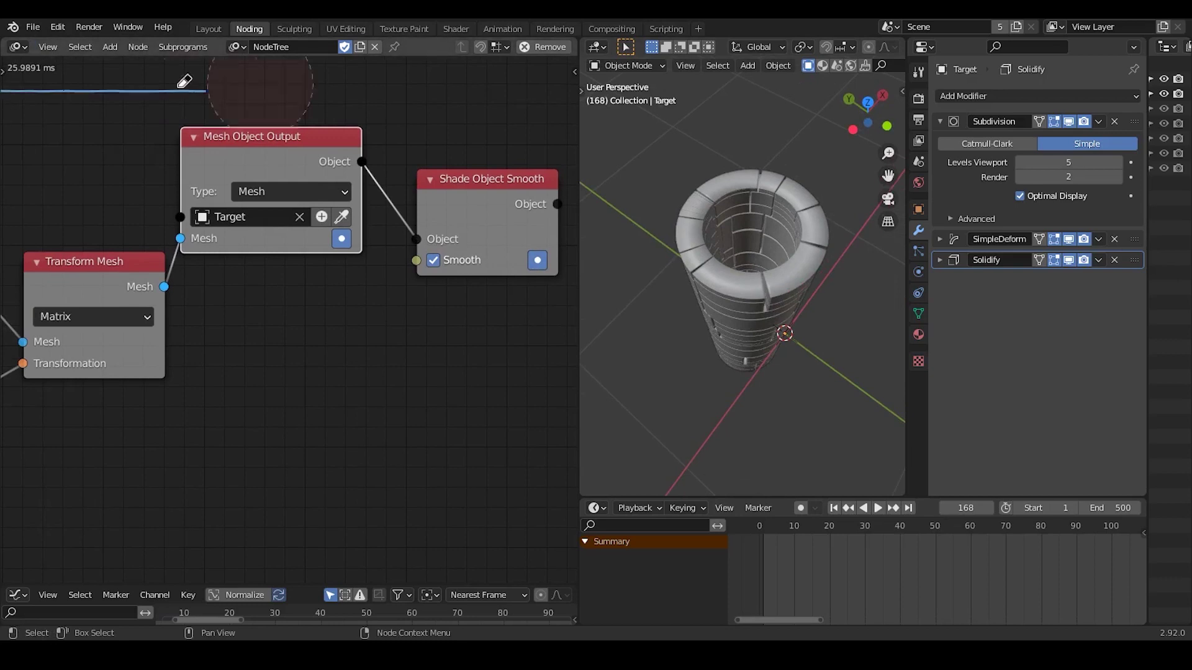
{"action": "left_click", "coordinate": [877, 509]}
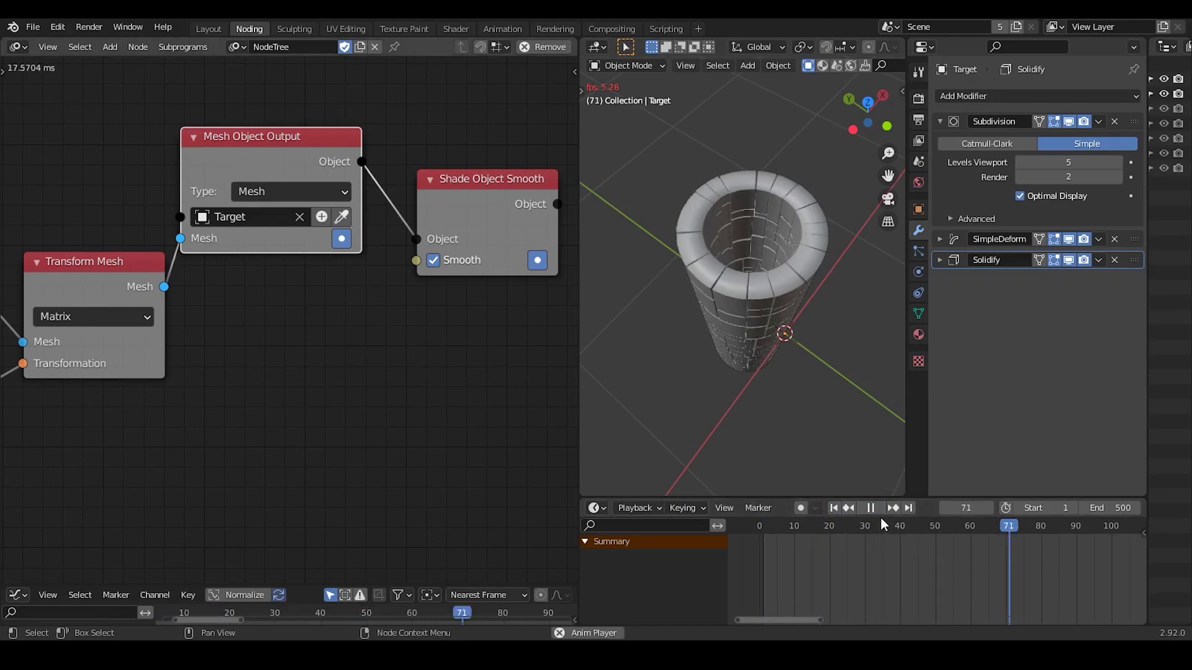
{"action": "left_click", "coordinate": [878, 509]}
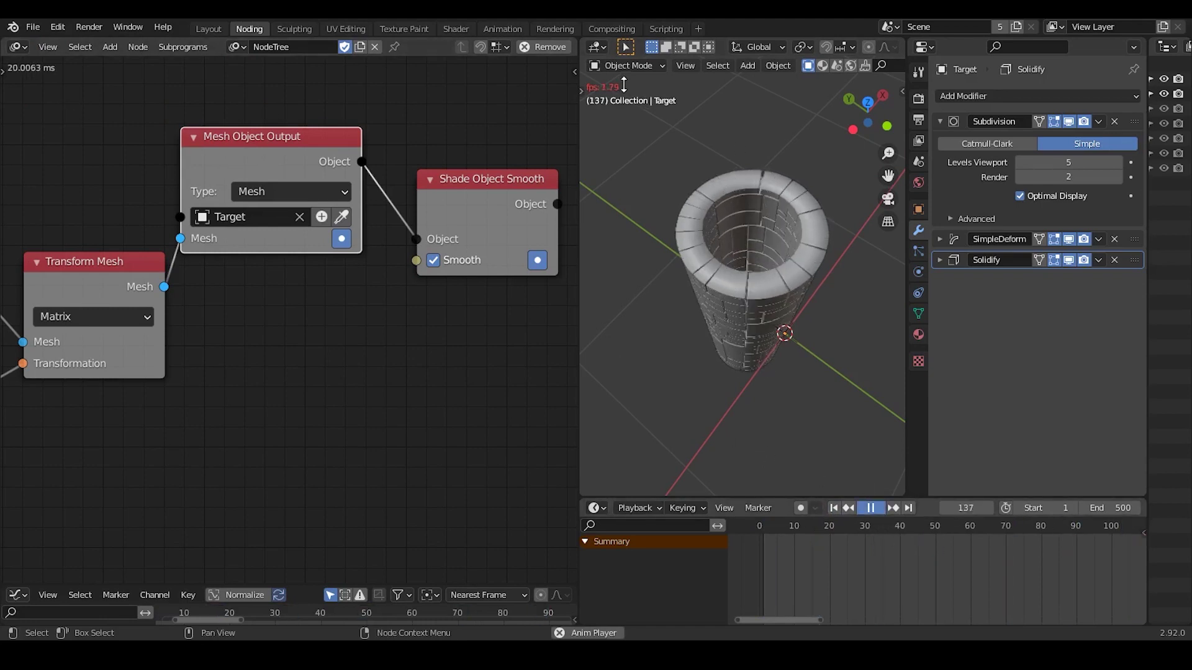
{"action": "middle_click_drag", "start_coordinate": [858, 411], "coordinate": [764, 311]}
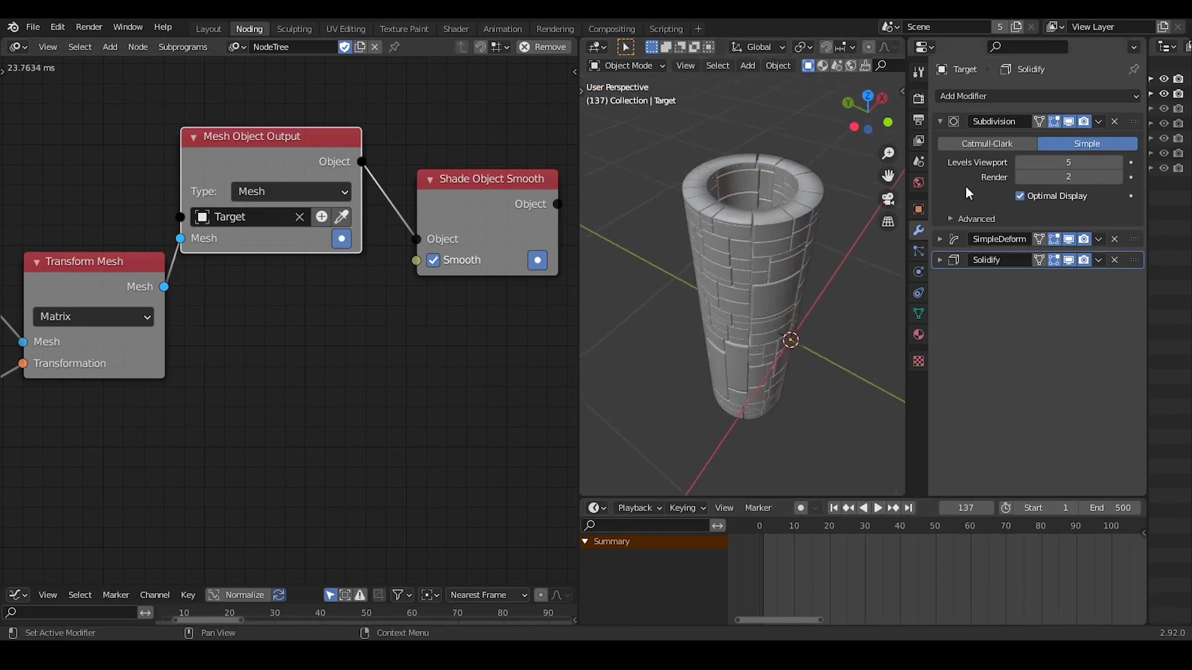
Collapse the Subdivision modifier, expand the SimpleDeform settings, and select the cylinder in the viewport
{"action": "left_click", "coordinate": [937, 121]}
{"action": "left_click", "coordinate": [940, 143]}
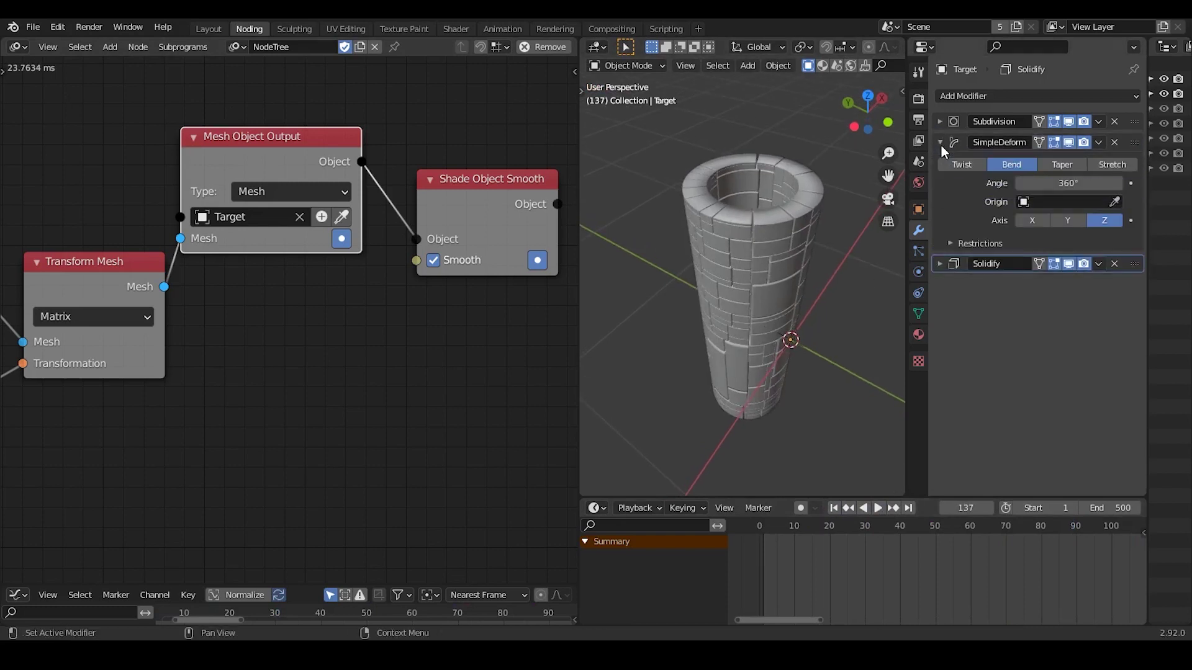
{"action": "middle_click_drag", "start_coordinate": [356, 388], "coordinate": [579, 267]}
{"action": "middle_click_drag", "start_coordinate": [237, 378], "coordinate": [437, 368]}
{"action": "scroll", "coordinate": [788, 308], "scroll_direction": "up", "scroll_amount": 5}
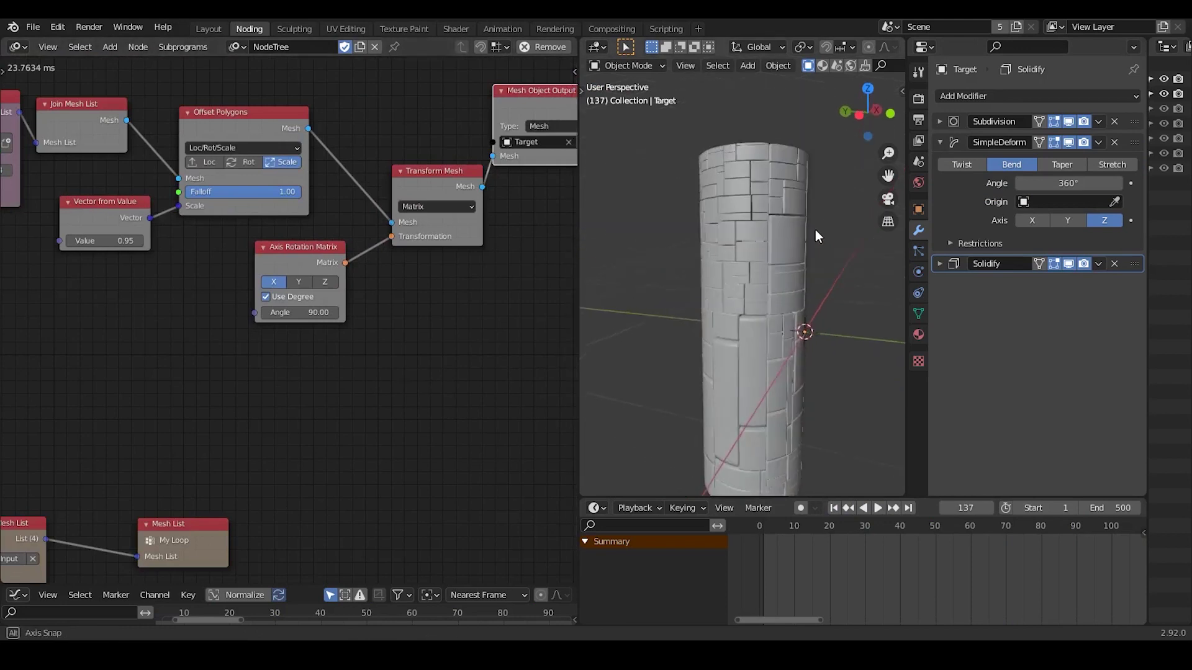
{"action": "scroll", "coordinate": [815, 230], "scroll_direction": "down", "scroll_amount": 5}
{"action": "left_click", "coordinate": [716, 330]}
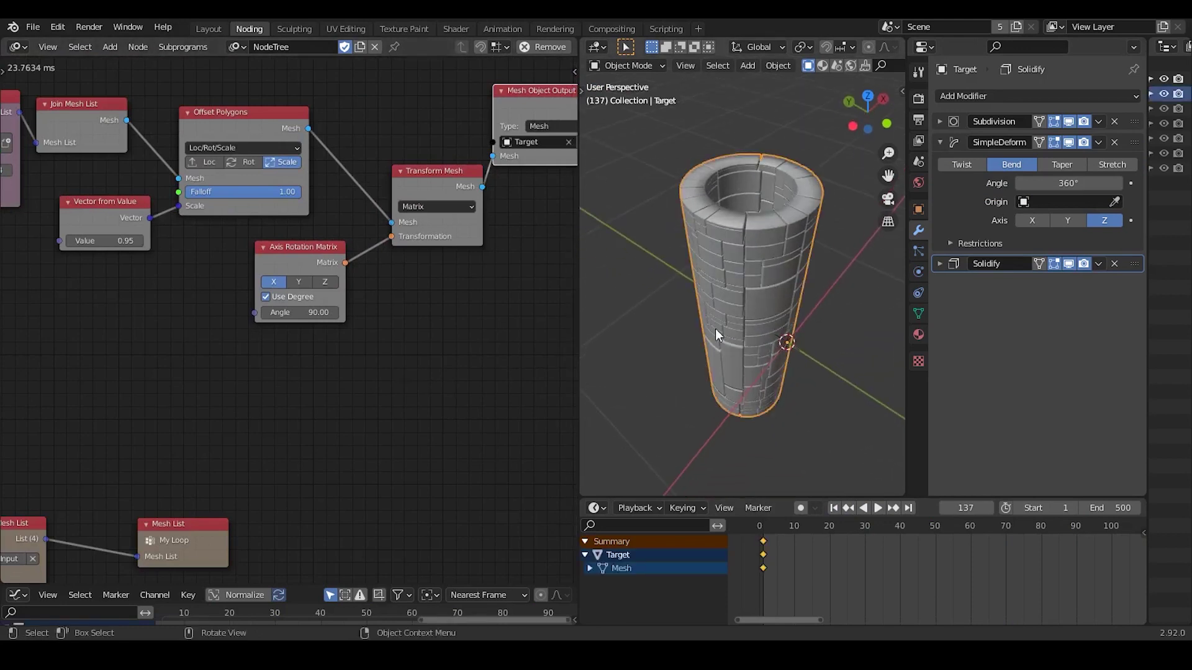
Set the SimpleDeform modifier's bend angle to 180°
{"action": "left_click", "coordinate": [938, 143]}
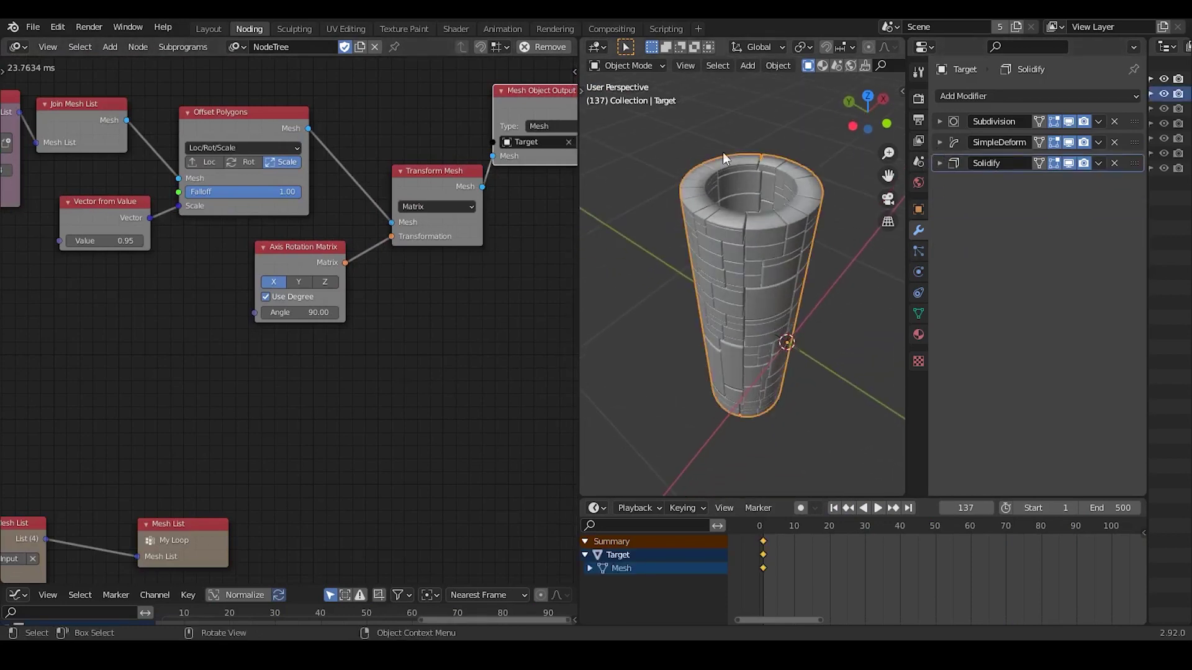
{"action": "left_click", "coordinate": [937, 145]}
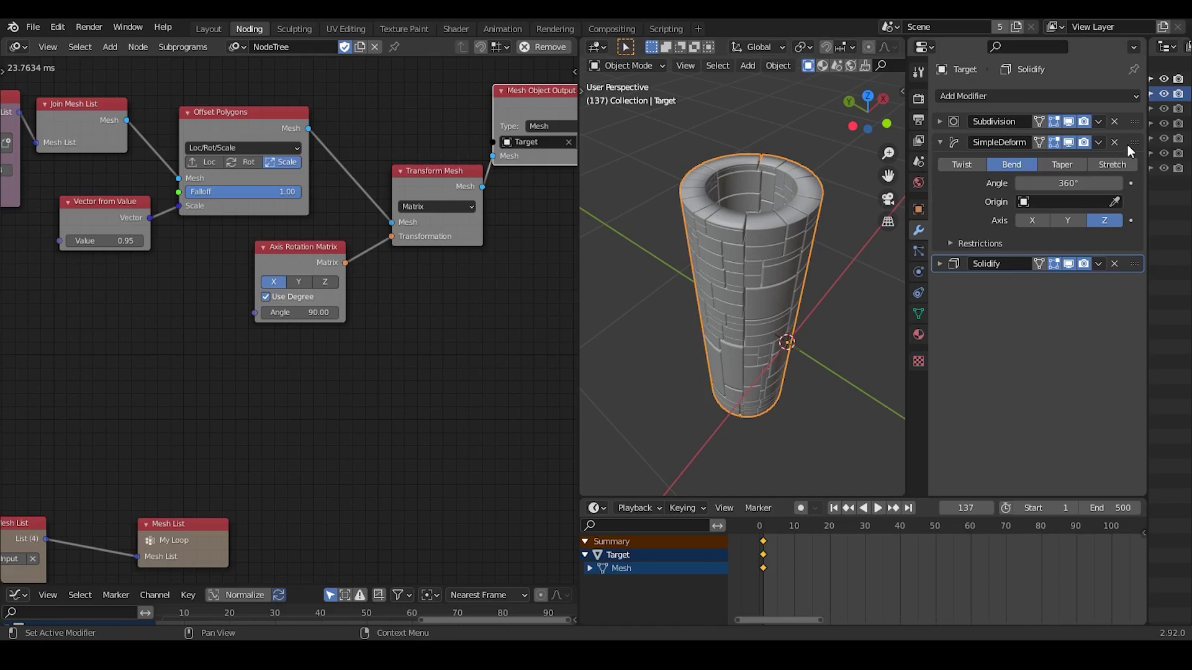
{"action": "left_click", "coordinate": [1059, 181]}
{"action": "key", "text": "Return"}
{"action": "middle_click_drag", "start_coordinate": [829, 306], "coordinate": [813, 254]}
Set the Grid Mesh node's width to 1.00
{"action": "middle_click_drag", "start_coordinate": [23, 333], "coordinate": [356, 317]}
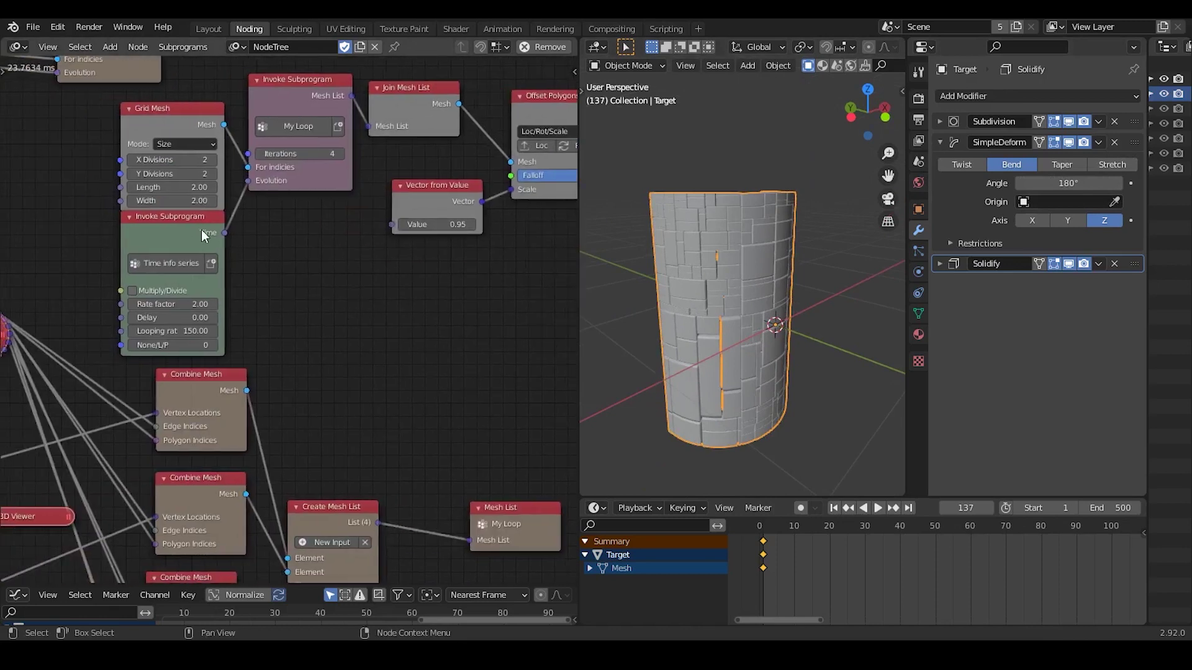
{"action": "left_click", "coordinate": [167, 201]}
{"action": "type", "text": "1"}
{"action": "key", "text": "Return"}
{"action": "middle_click_drag", "start_coordinate": [795, 304], "coordinate": [798, 336]}
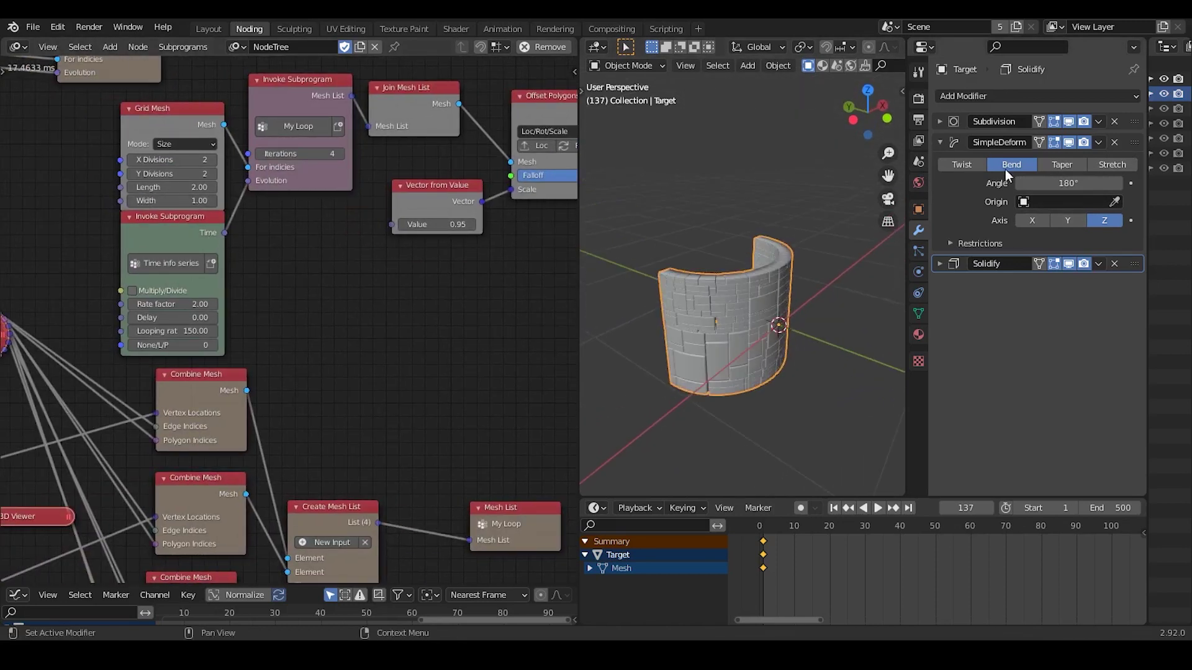
Disable the Solidify modifier in both the viewport and renders
{"action": "left_click_drag", "start_coordinate": [1075, 263], "coordinate": [1082, 265]}
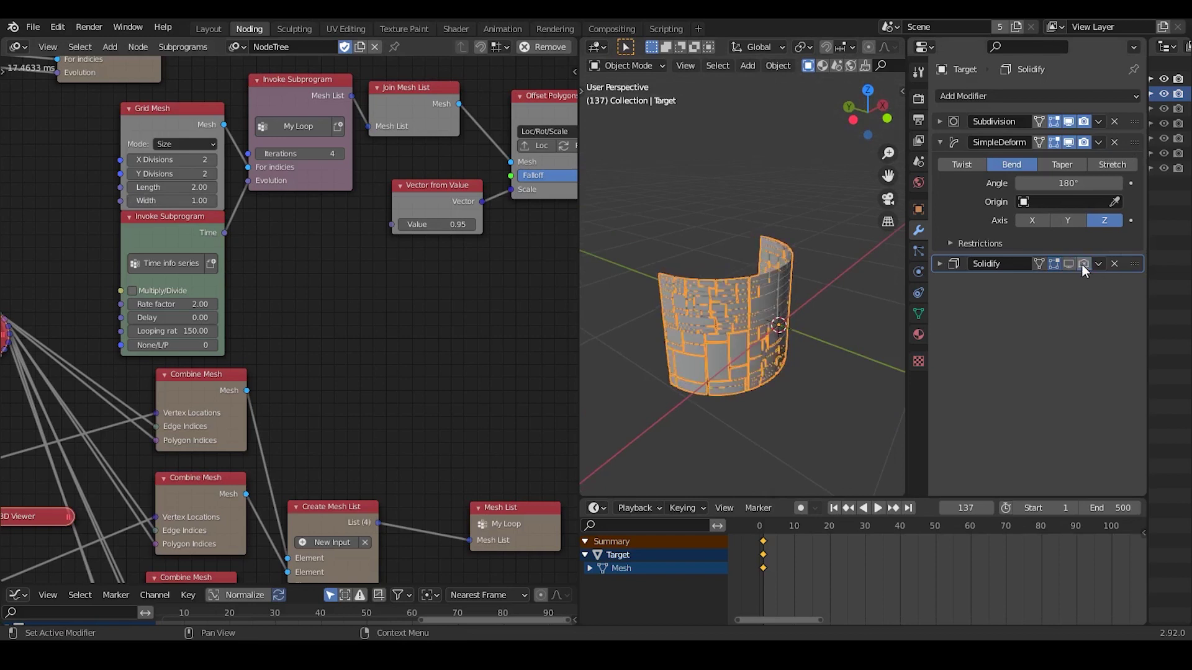
{"action": "key", "text": "shift+d"}
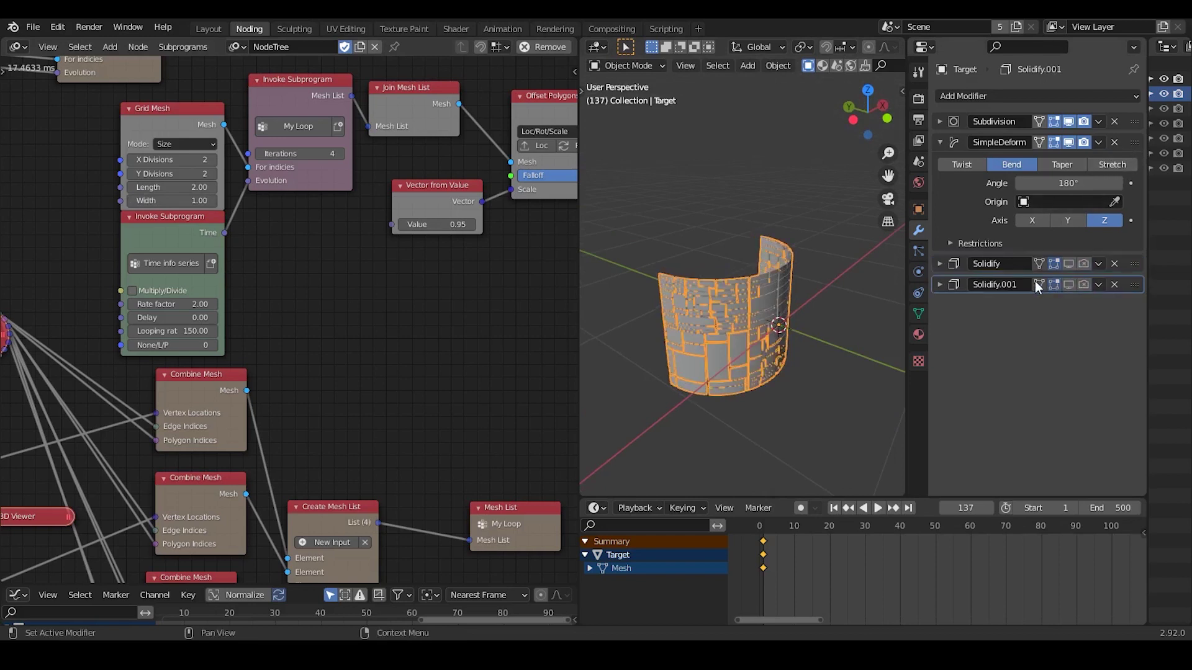
{"action": "left_click_drag", "start_coordinate": [1134, 284], "coordinate": [1129, 252]}
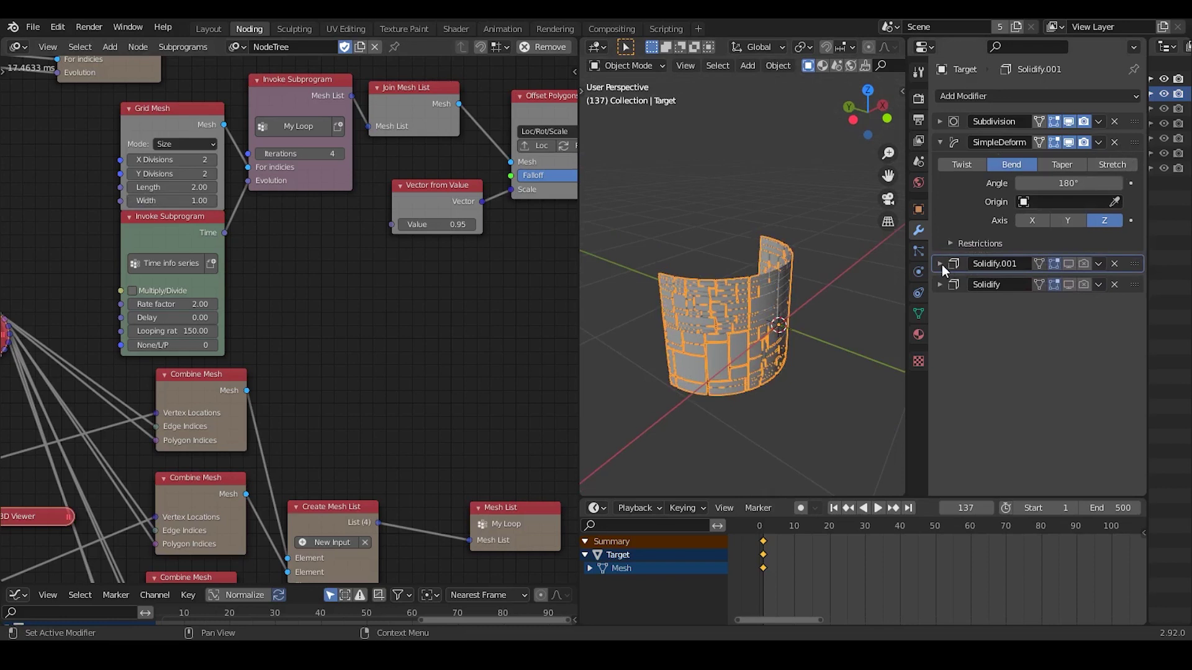
{"action": "left_click", "coordinate": [1115, 265]}
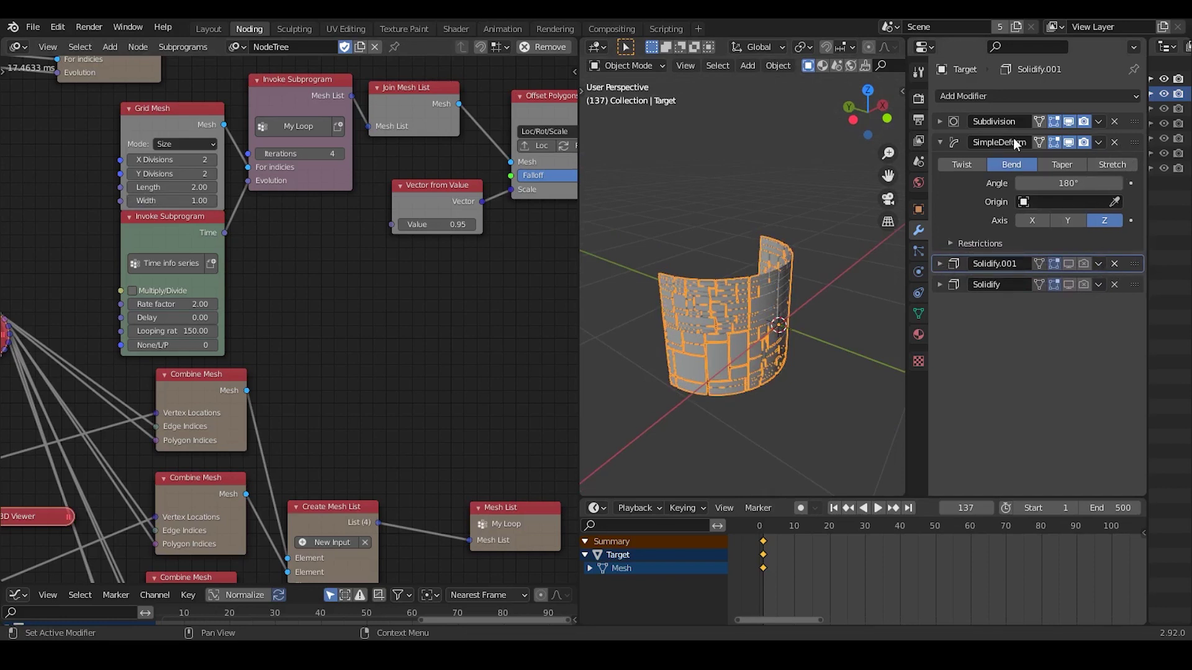
{"action": "left_click", "coordinate": [1115, 143]}
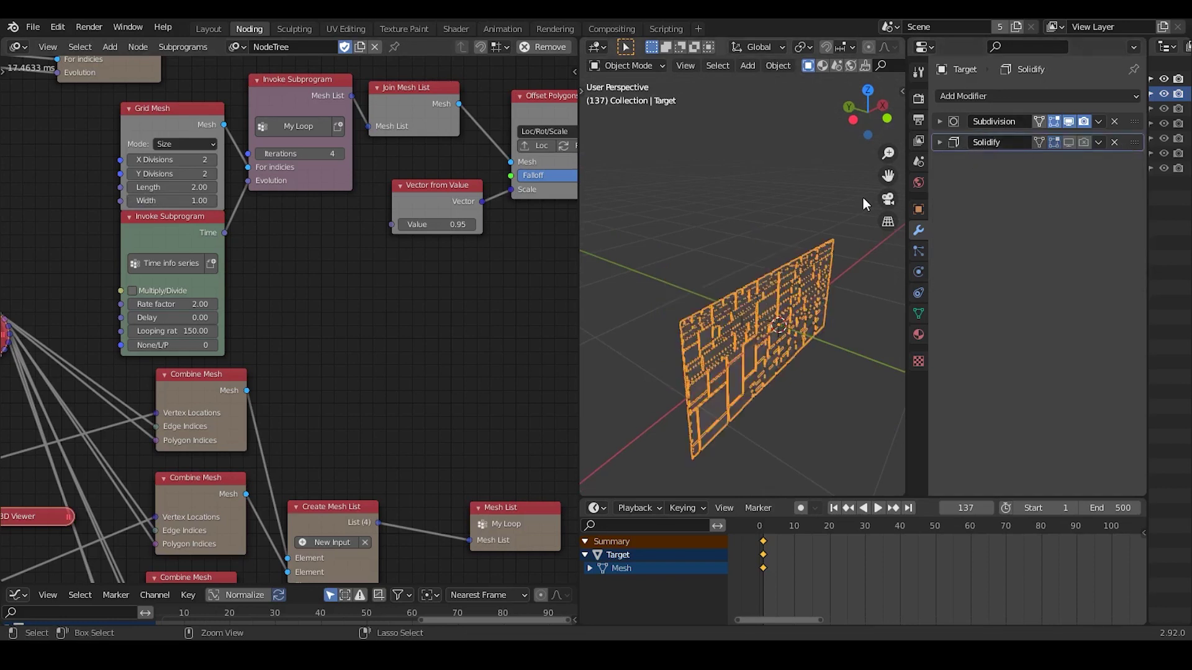
{"action": "key", "text": "ctrl+z"}
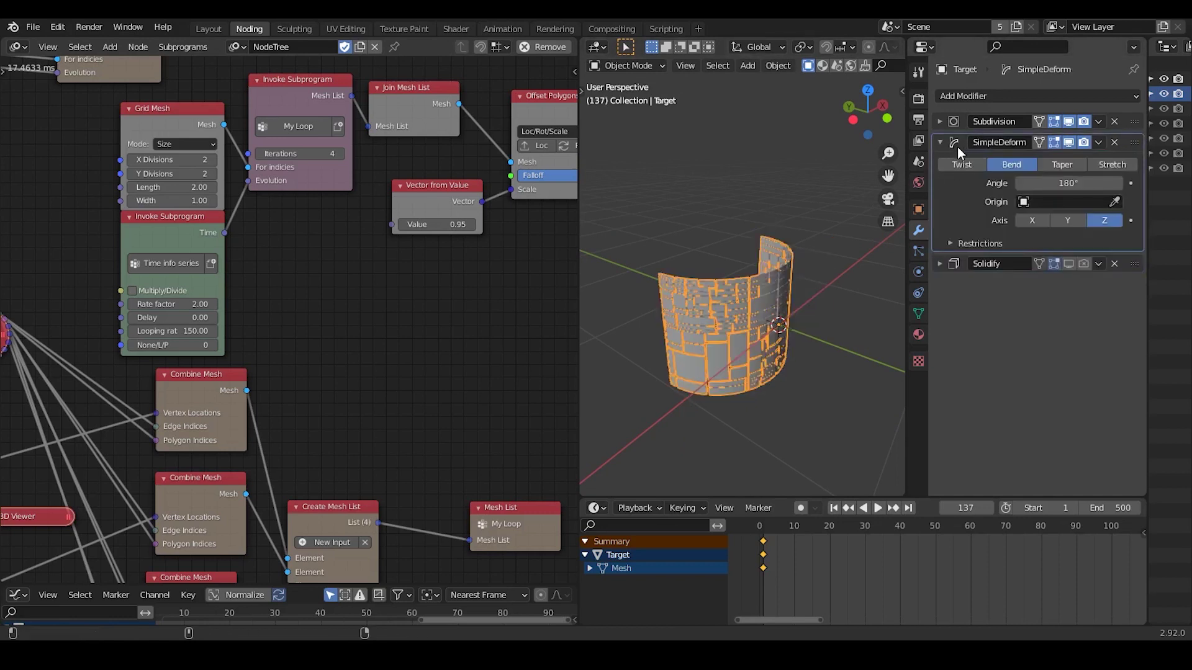
Duplicate the SimpleDeform modifier and set the copy's bend axis to Y, keeping its angle at 180°
{"action": "key", "text": "shift+d"}
{"action": "middle_click_drag", "start_coordinate": [804, 340], "coordinate": [812, 337]}
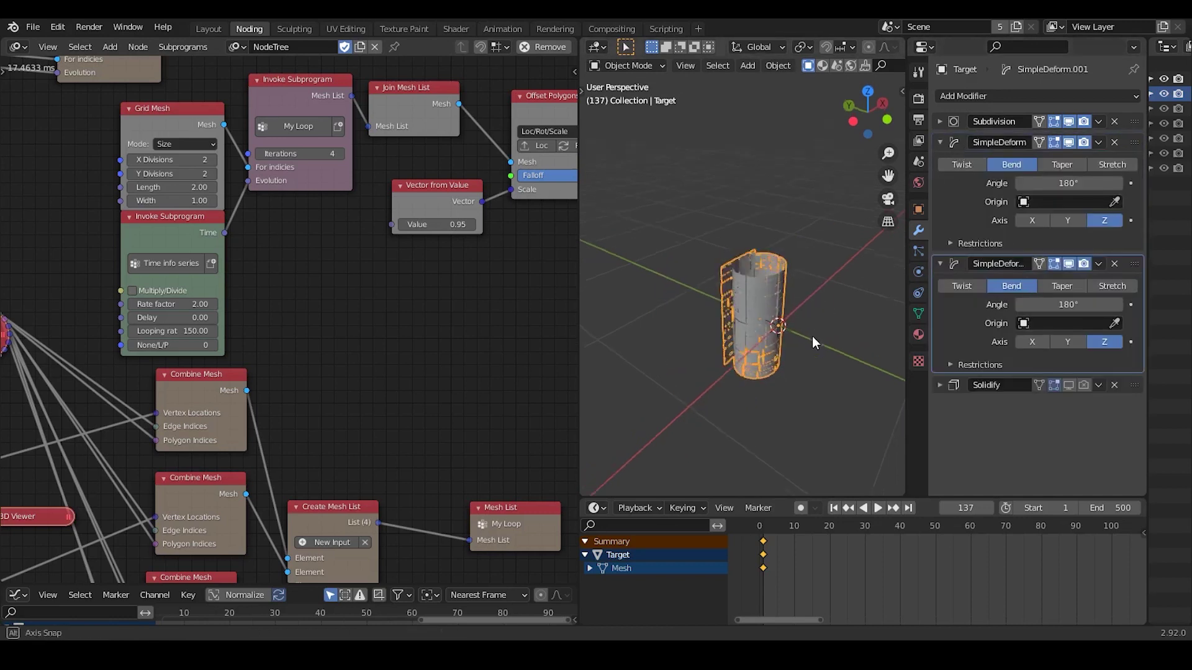
{"action": "left_click", "coordinate": [1069, 342]}
{"action": "left_click", "coordinate": [1054, 303]}
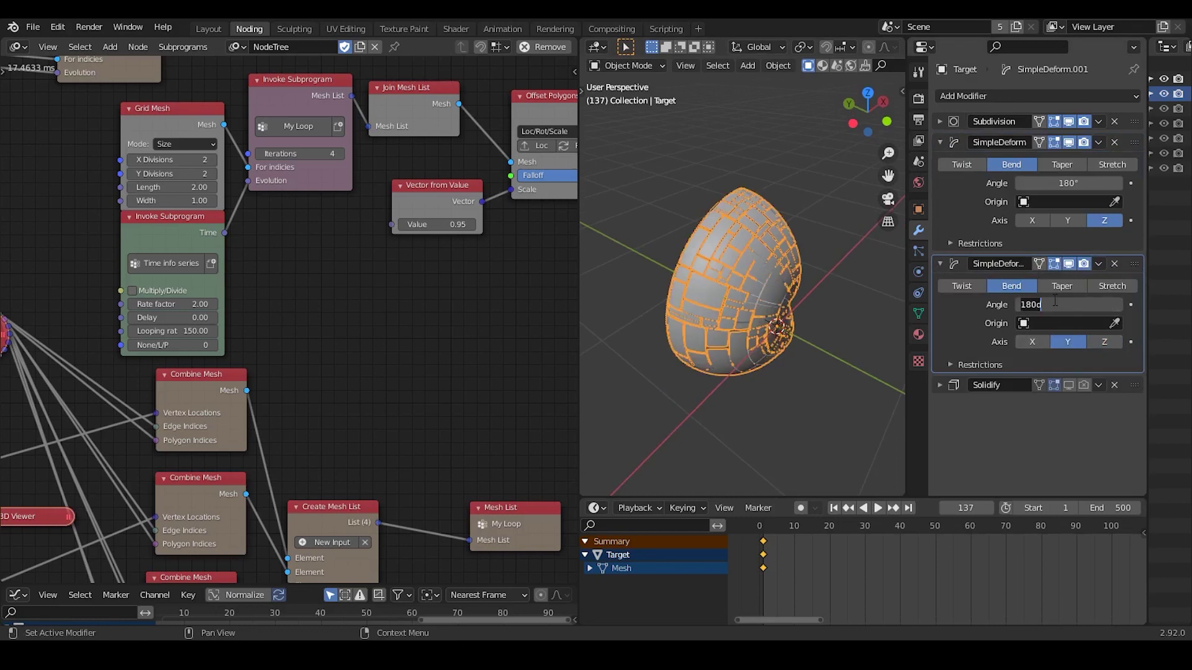
{"action": "key", "text": "Return"}
{"action": "middle_click_drag", "start_coordinate": [792, 366], "coordinate": [870, 337]}
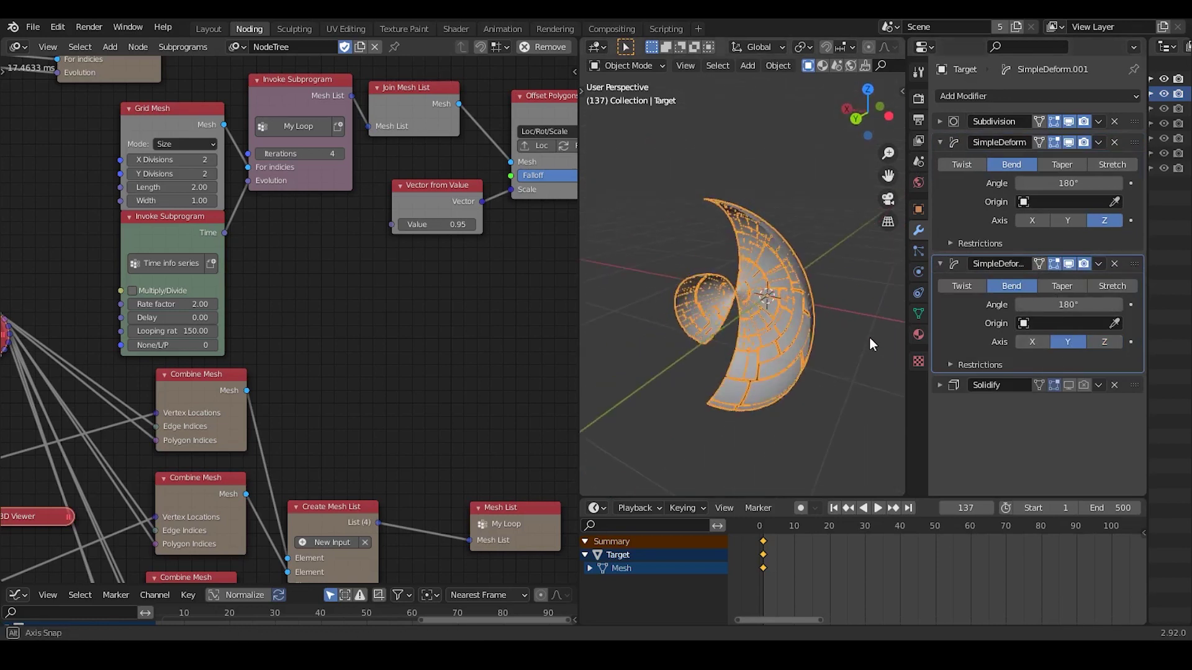
Try the X axis on the duplicate SimpleDeform, then set its angle to 100° and its axis to Z
{"action": "left_click", "coordinate": [1028, 341]}
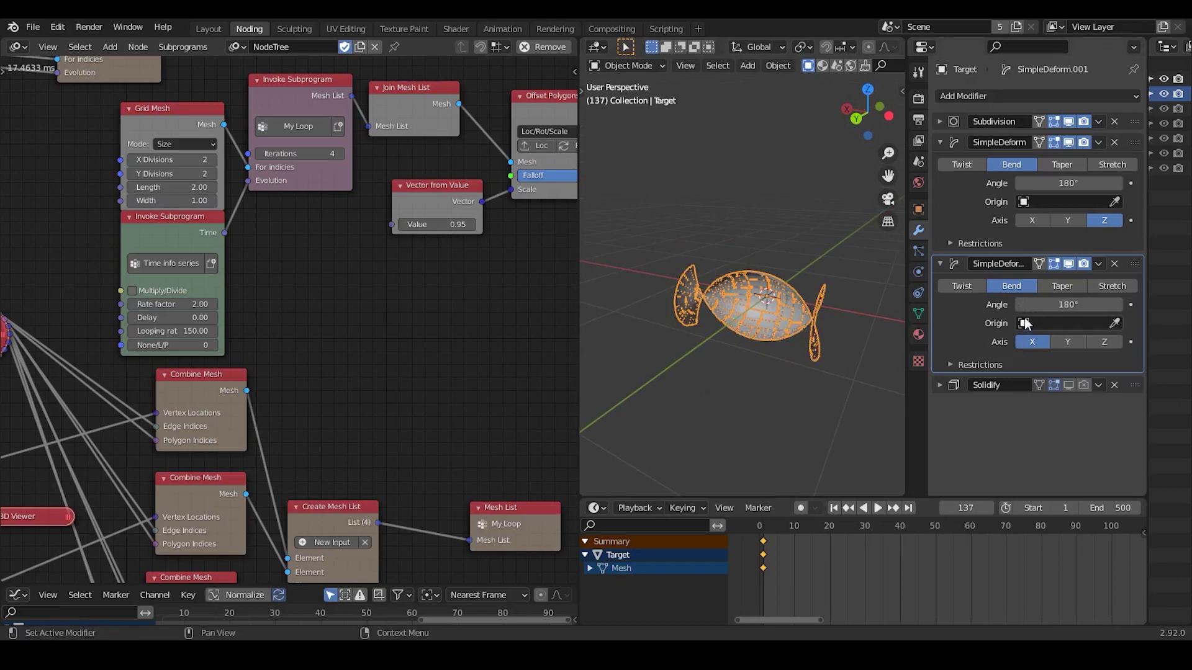
{"action": "left_click_drag", "start_coordinate": [1055, 304], "coordinate": [1092, 305]}
{"action": "left_click", "coordinate": [1102, 344]}
{"action": "mouse_move", "coordinate": [758, 333]}
{"action": "middle_mouse_down"}
{"action": "mouse_move", "coordinate": [778, 370]}
{"action": "mouse_move", "coordinate": [769, 316]}
{"action": "middle_mouse_up"}
Turn the duplicate SimpleDeform off and back on in the viewport and renders to compare the bent shapes
{"action": "left_click", "coordinate": [1068, 264]}
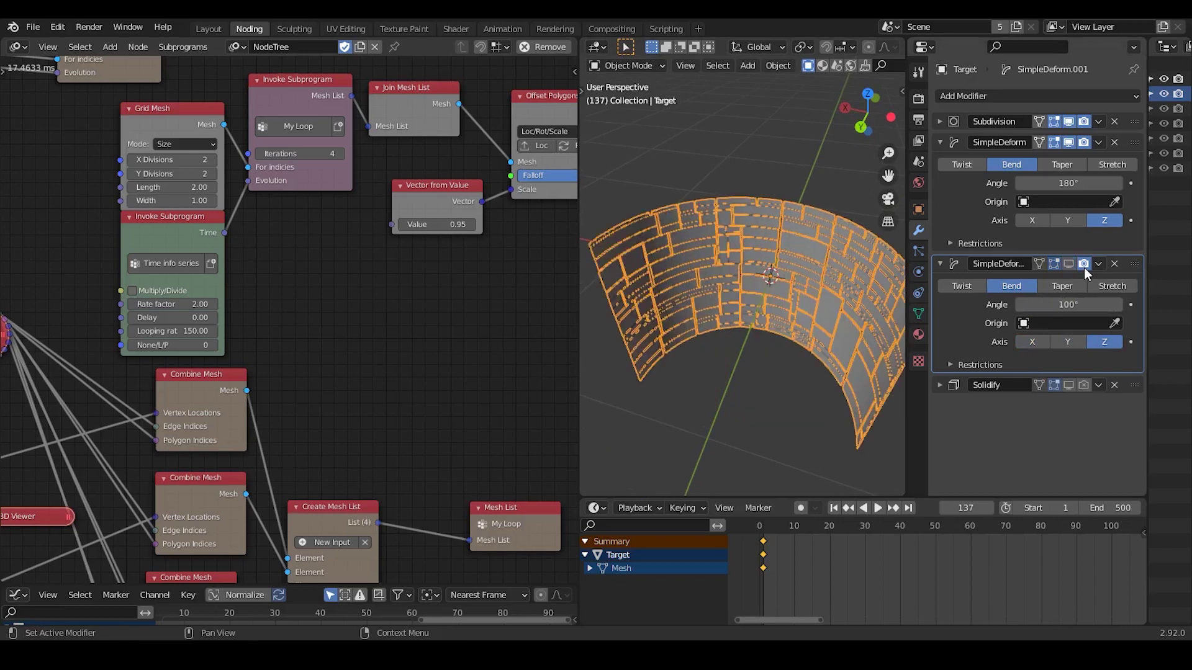
{"action": "left_click", "coordinate": [1083, 264]}
{"action": "middle_click_drag", "start_coordinate": [791, 208], "coordinate": [893, 299]}
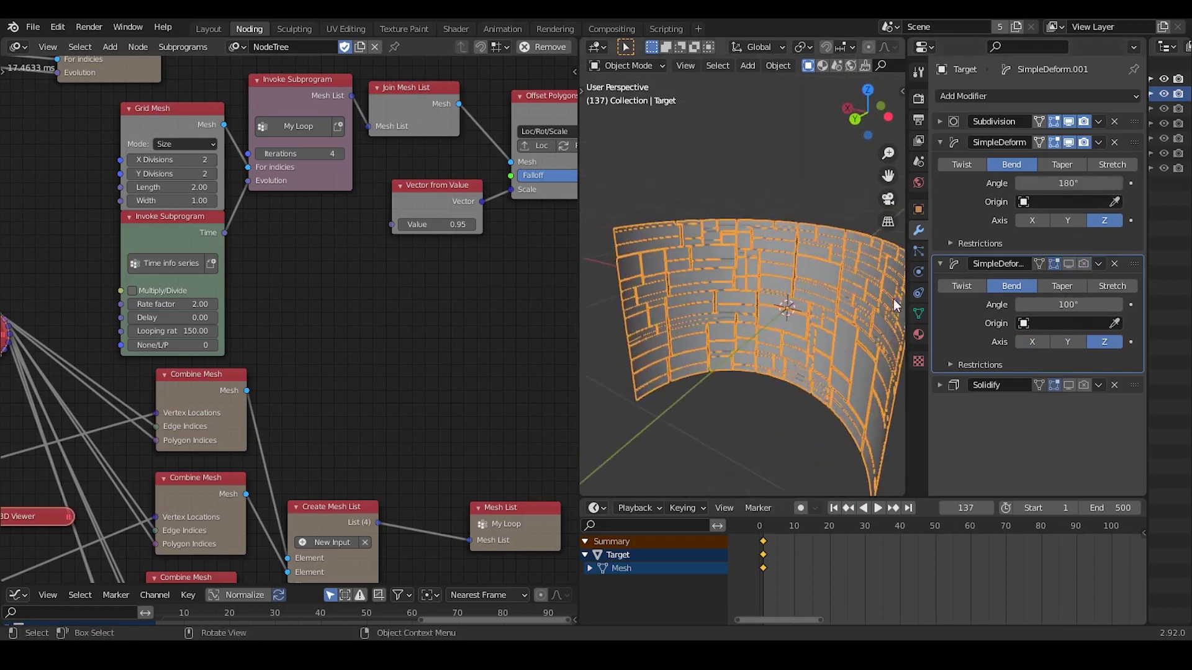
{"action": "left_click", "coordinate": [1068, 263]}
{"action": "left_click", "coordinate": [1083, 264]}
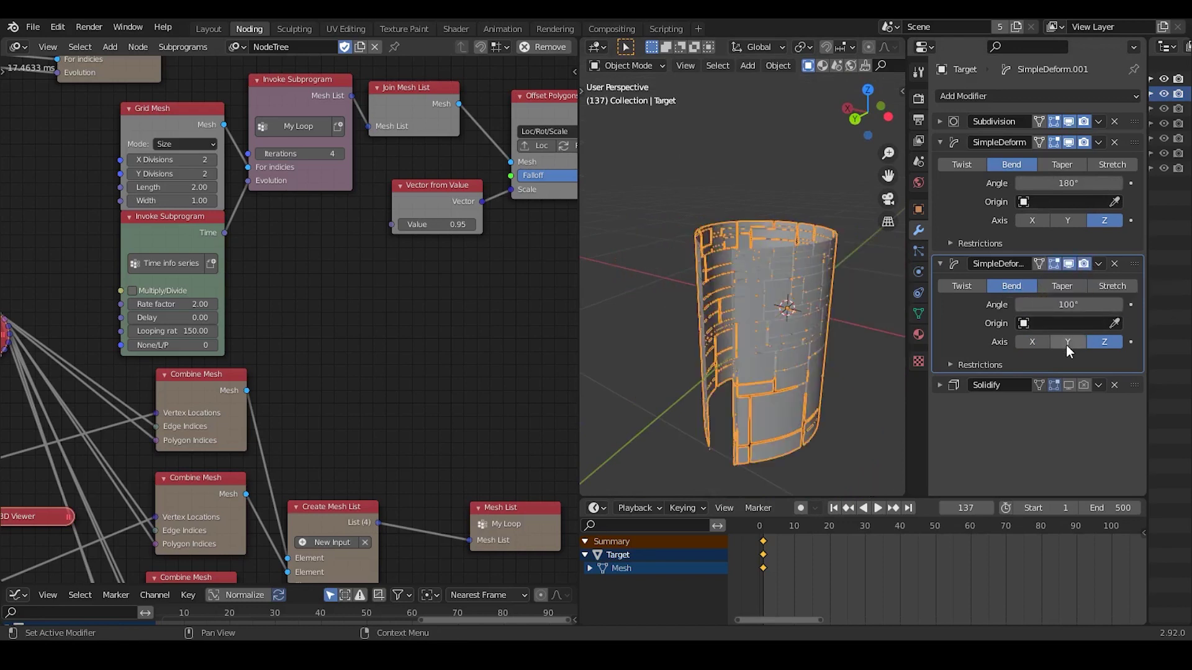
Try the Y axis and the Twist mode on the duplicate SimpleDeform, then set it to Bend about the X axis
{"action": "left_click", "coordinate": [1067, 342]}
{"action": "middle_click_drag", "start_coordinate": [809, 319], "coordinate": [770, 308]}
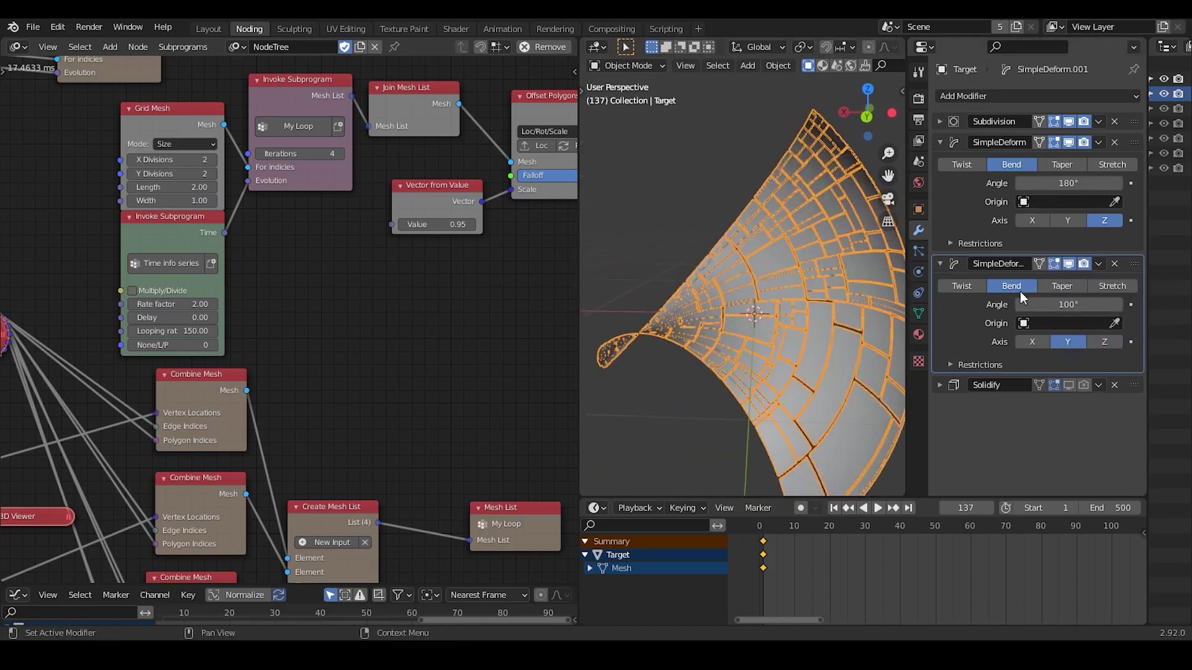
{"action": "left_click", "coordinate": [974, 285]}
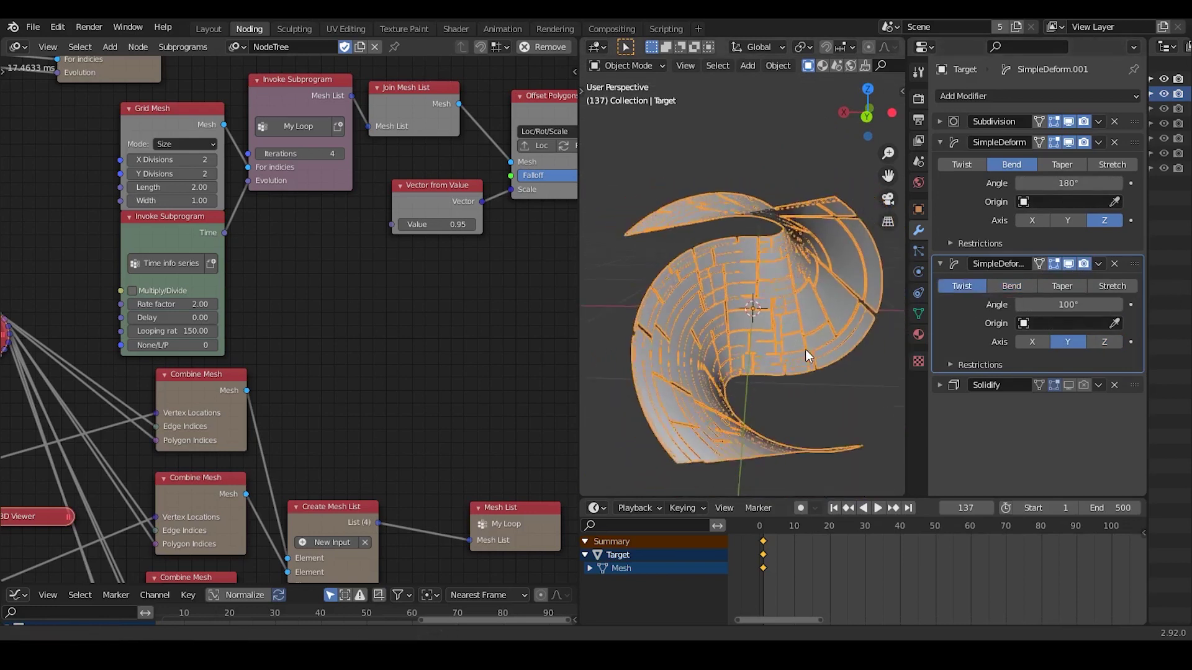
{"action": "left_click", "coordinate": [1035, 342]}
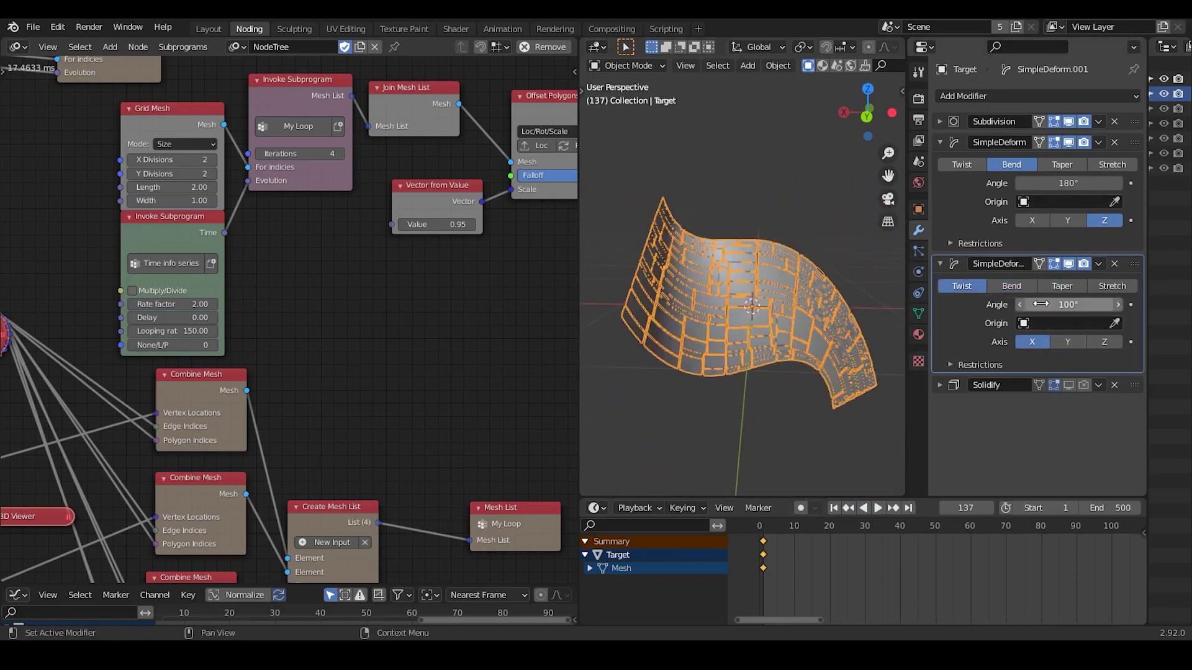
{"action": "left_click", "coordinate": [1022, 287]}
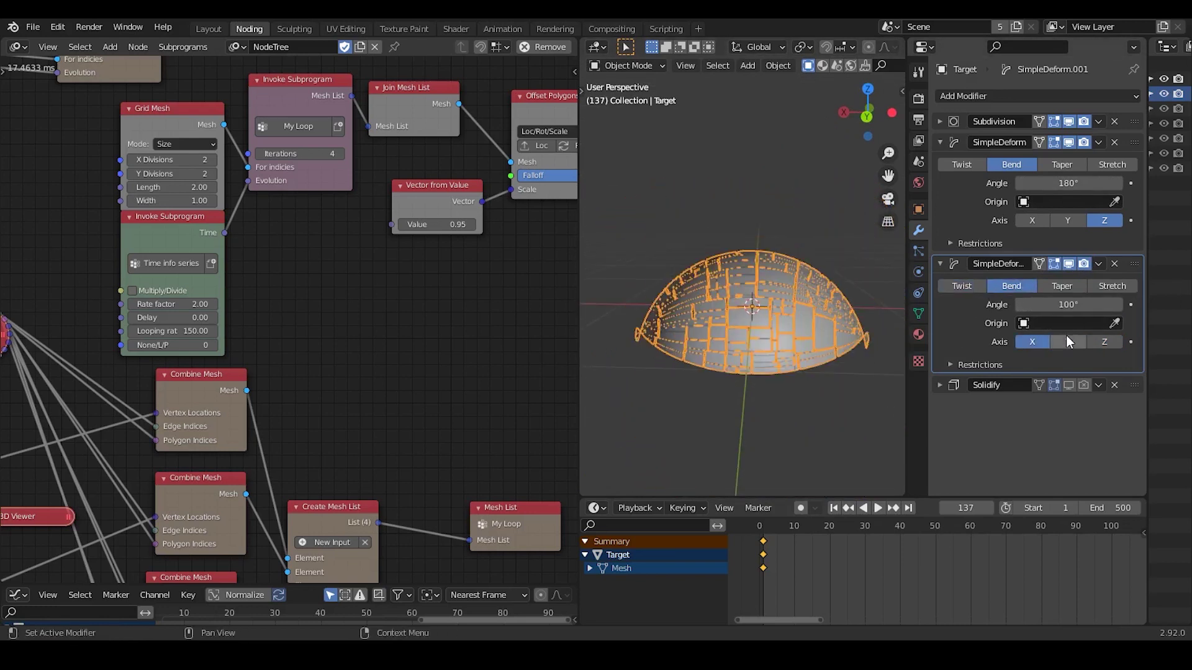
Set the bend angle of the duplicate SimpleDeform modifier to 360°
{"action": "left_click_drag", "start_coordinate": [1068, 304], "coordinate": [1139, 304]}
{"action": "left_click", "coordinate": [1063, 302]}
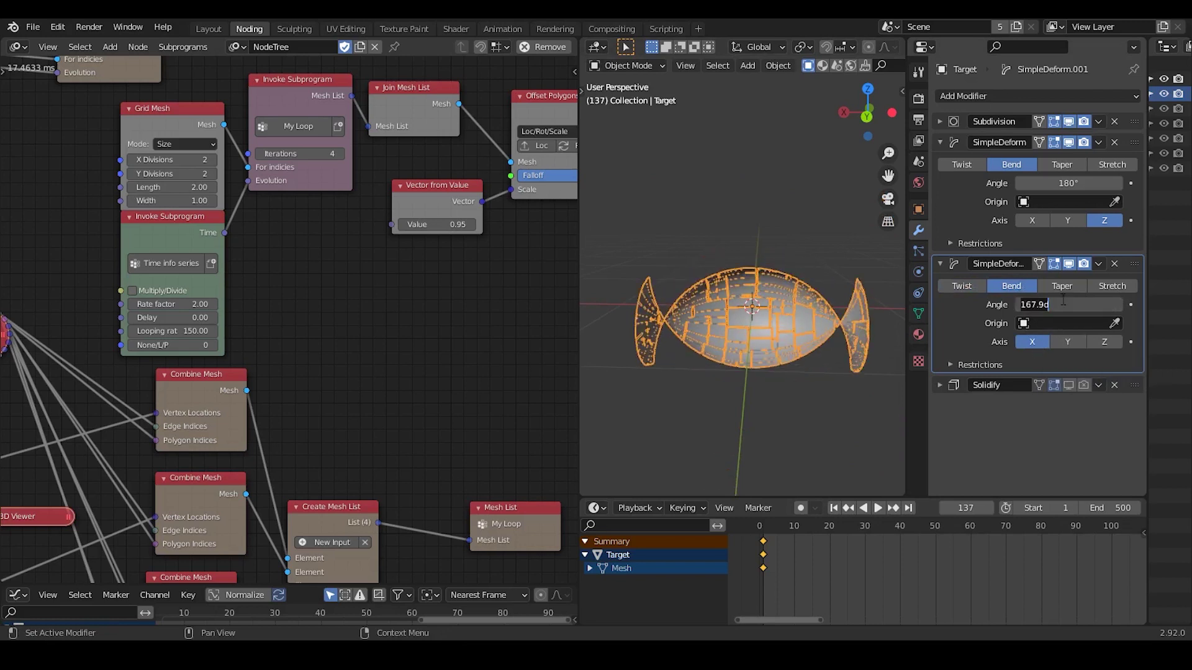
{"action": "key", "text": "Return"}
Set the Grid Mesh node's length to 1 and width to 2
{"action": "middle_click_drag", "start_coordinate": [801, 309], "coordinate": [792, 356]}
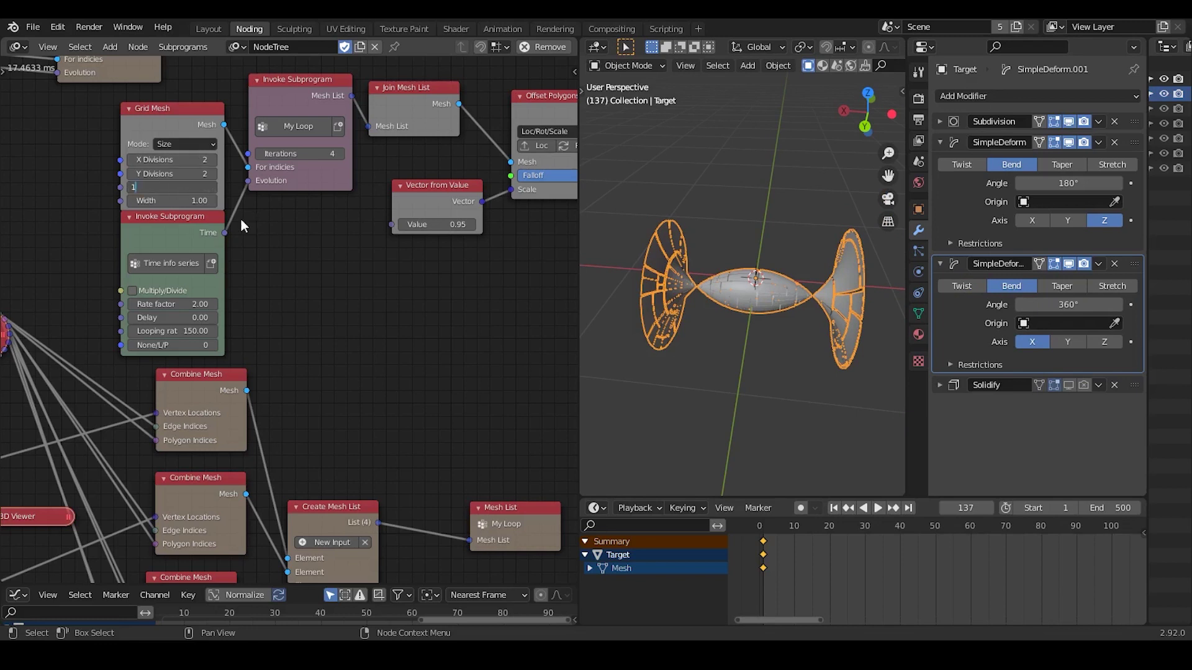
{"action": "type", "text": "1"}
{"action": "key", "text": "Return"}
{"action": "key", "text": "Return"}
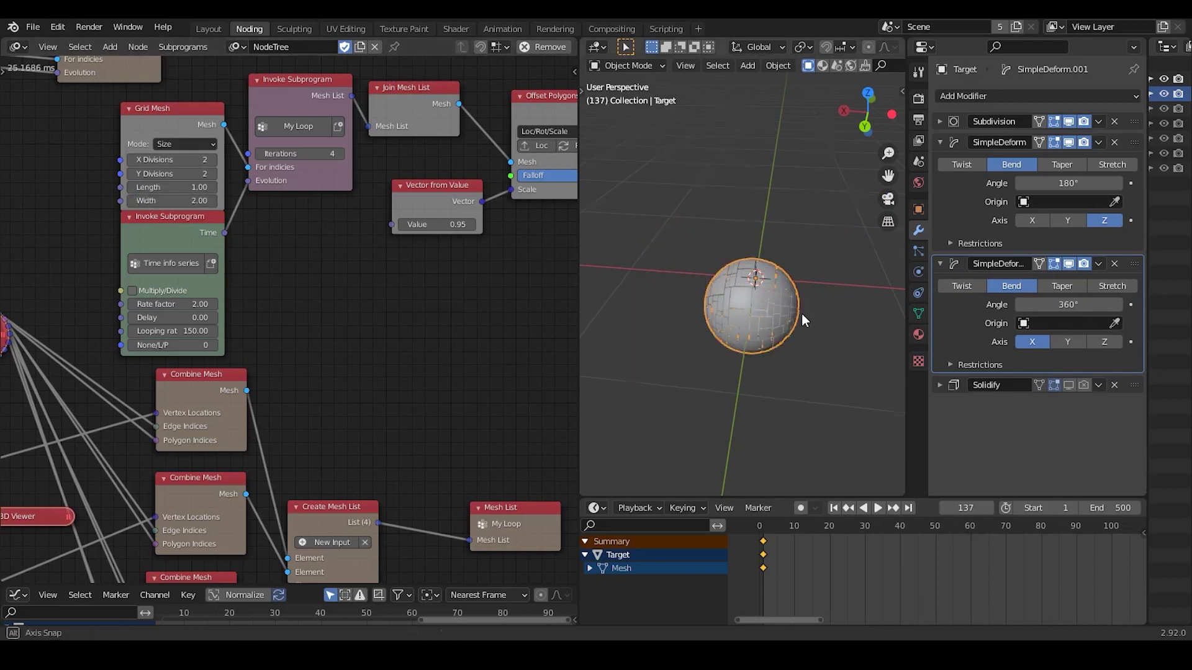
Examine the bent paneled mesh from several sides, zooming in on the gaps between its panels
{"action": "middle_click_drag", "start_coordinate": [800, 314], "coordinate": [810, 362]}
{"action": "scroll", "coordinate": [809, 362], "scroll_direction": "up", "scroll_amount": 3}
{"action": "middle_click_drag", "start_coordinate": [645, 279], "coordinate": [898, 278]}
{"action": "middle_click_drag", "start_coordinate": [804, 356], "coordinate": [873, 241]}
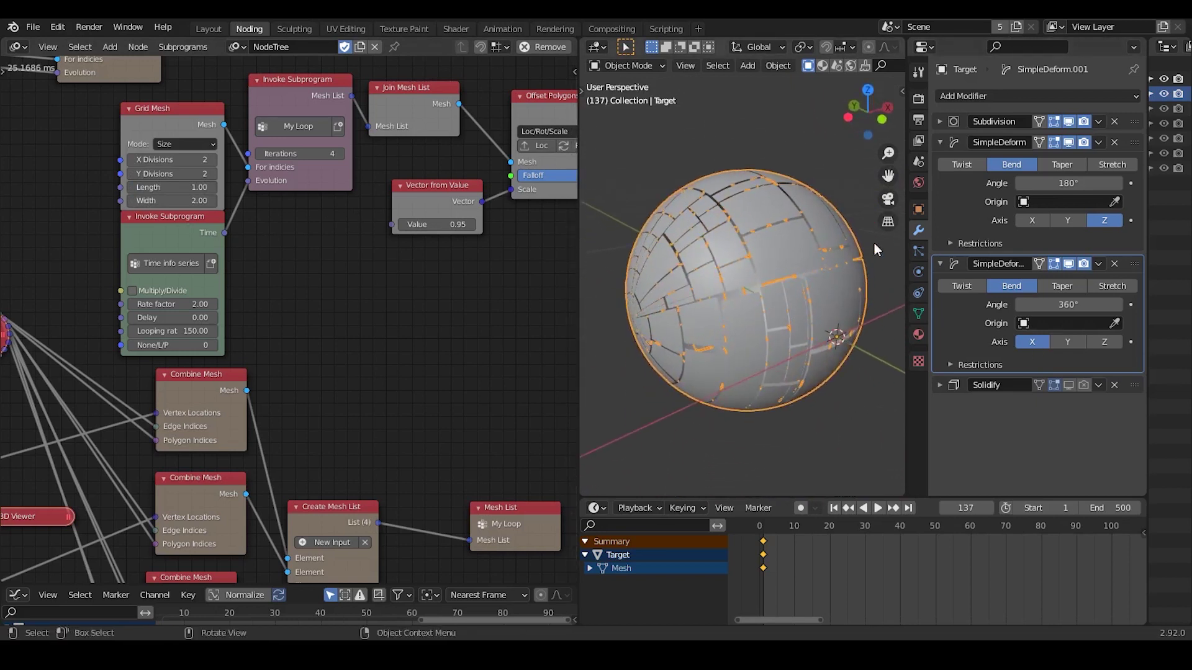
{"action": "scroll", "coordinate": [803, 329], "scroll_direction": "down", "scroll_amount": 2}
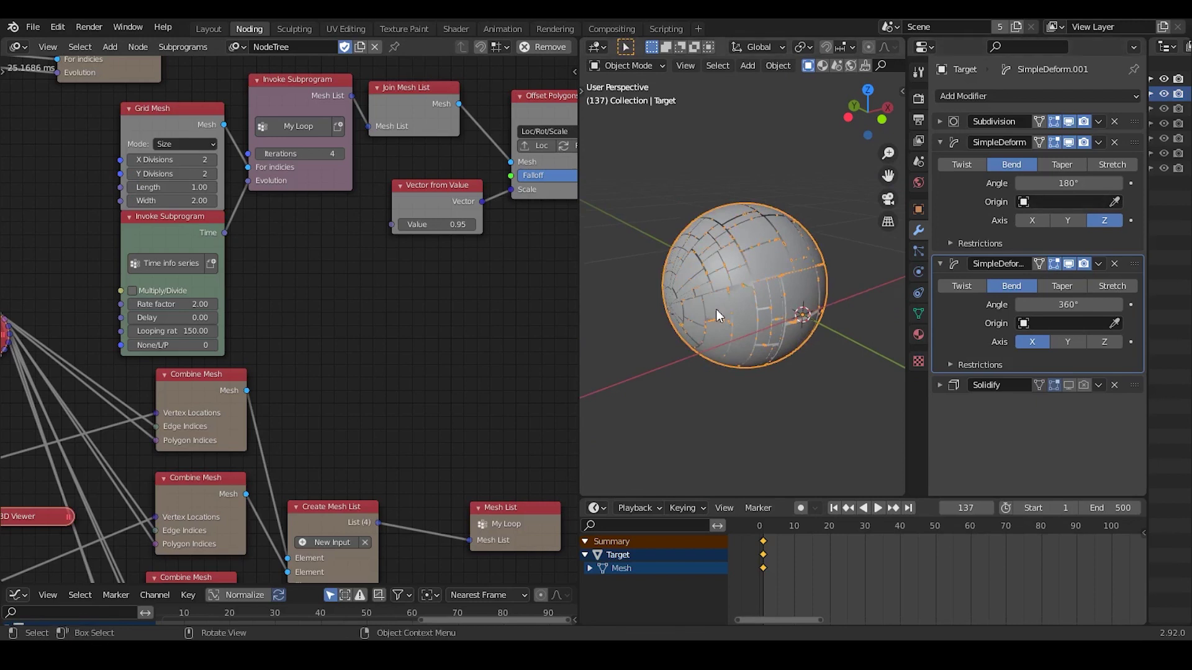
{"action": "middle_click_drag", "start_coordinate": [716, 309], "coordinate": [774, 313]}
{"action": "middle_click_drag", "start_coordinate": [830, 355], "coordinate": [810, 347]}
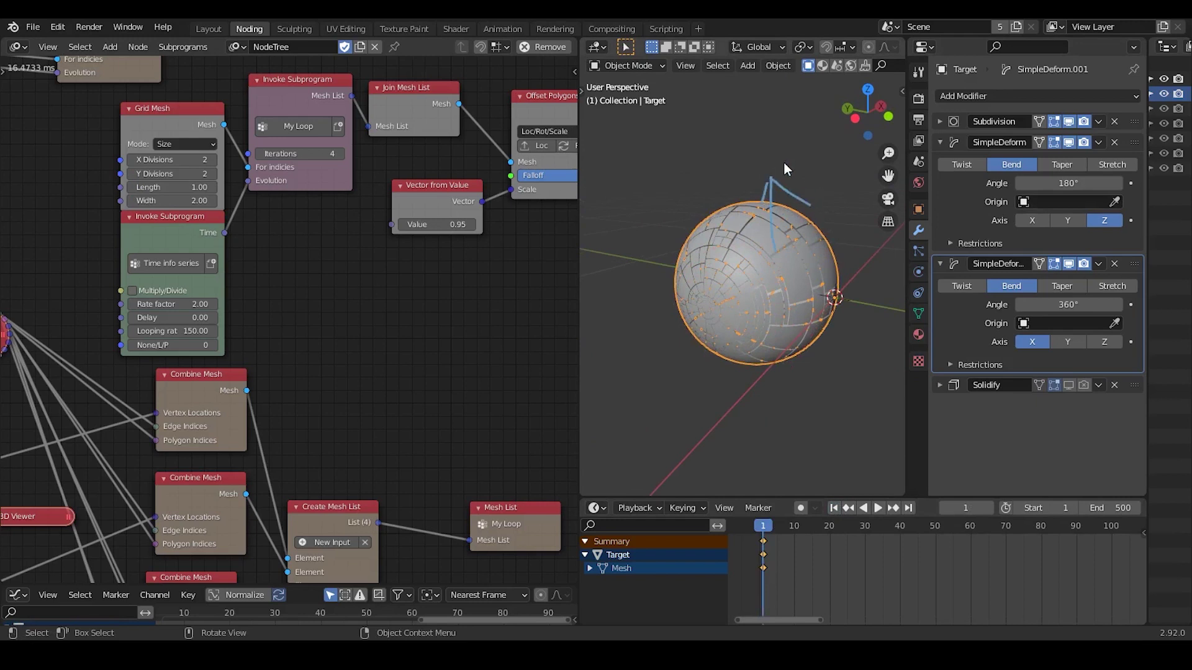
Try axis pairs X–Y and Y–Z on the two SimpleDeform modifiers, then return them to Z and X
{"action": "left_click", "coordinate": [1044, 218]}
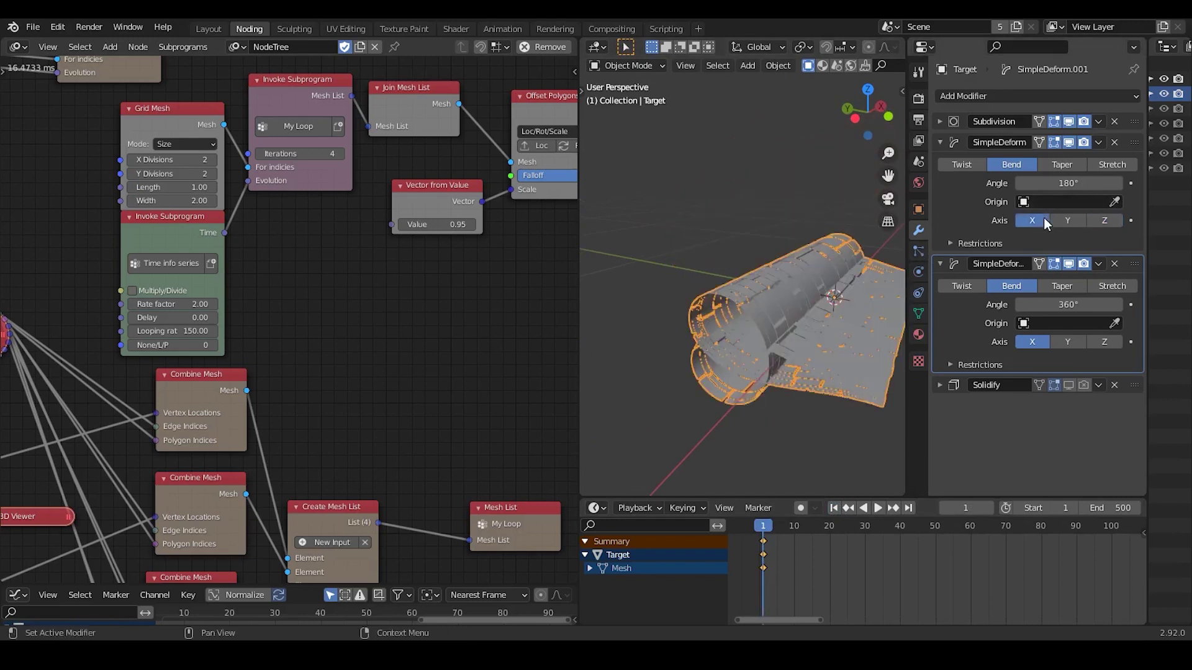
{"action": "left_click", "coordinate": [1075, 340]}
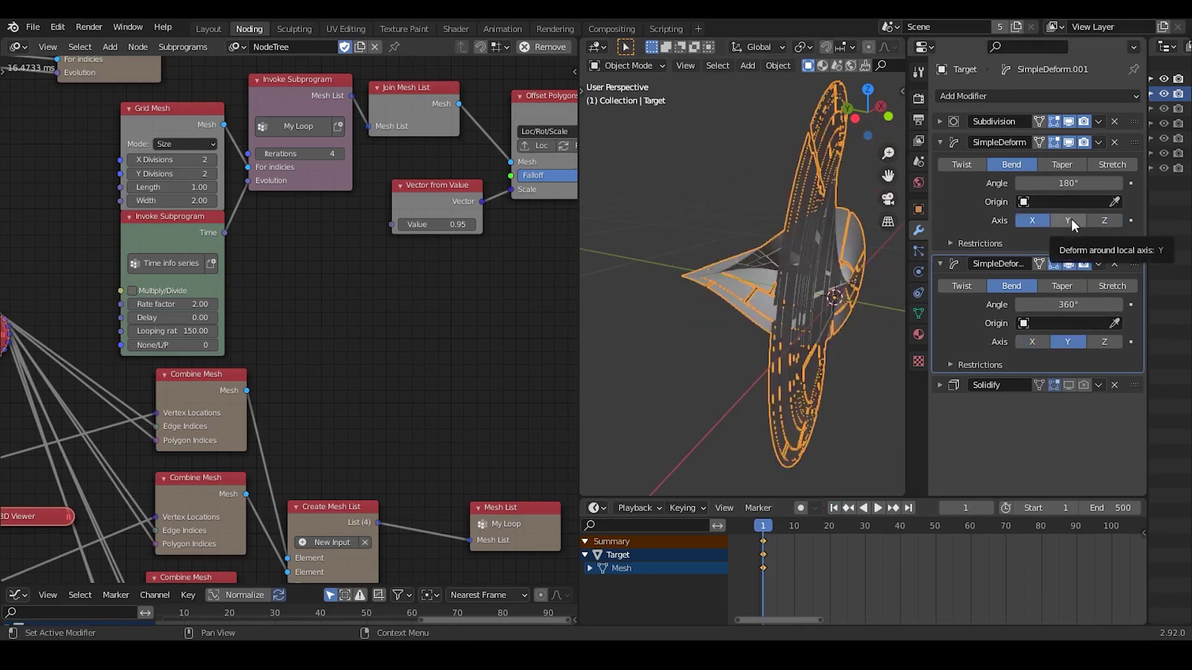
{"action": "left_click", "coordinate": [1071, 218]}
{"action": "left_click", "coordinate": [1100, 342]}
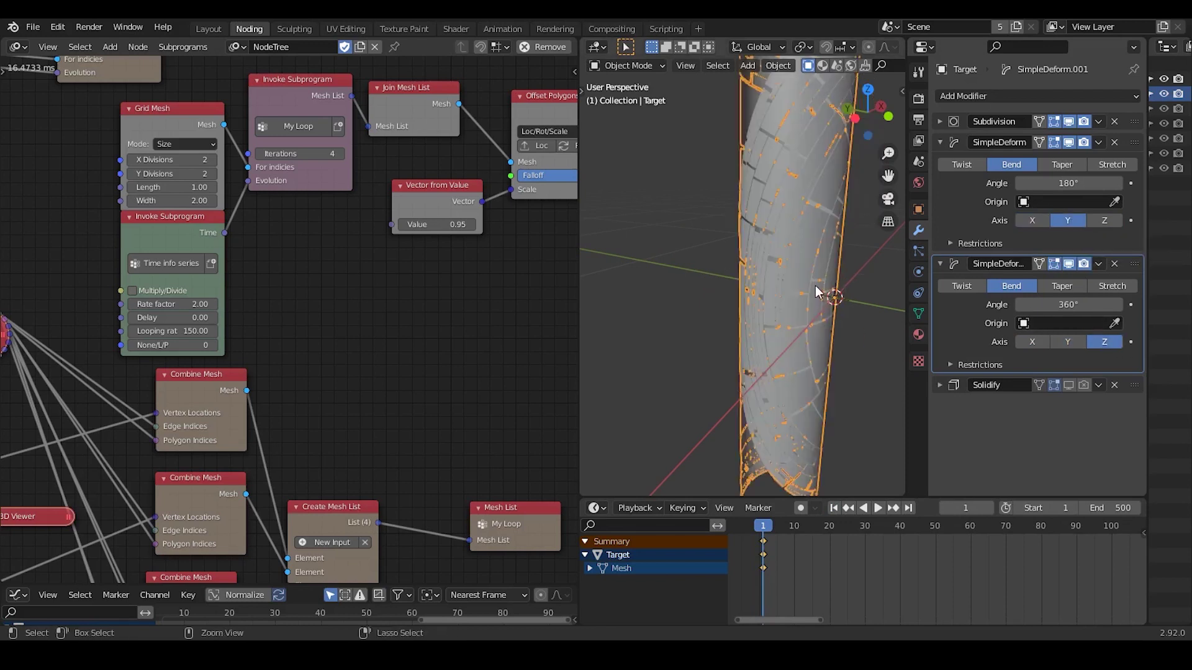
{"action": "left_click", "coordinate": [1102, 221]}
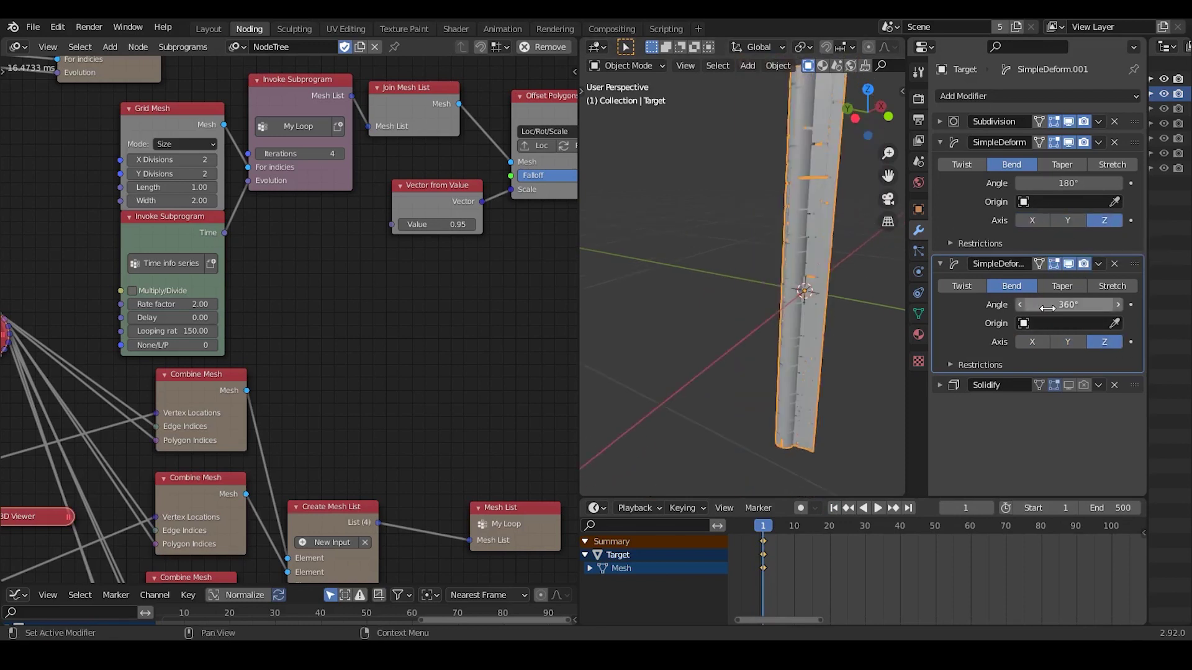
{"action": "left_click", "coordinate": [1037, 340]}
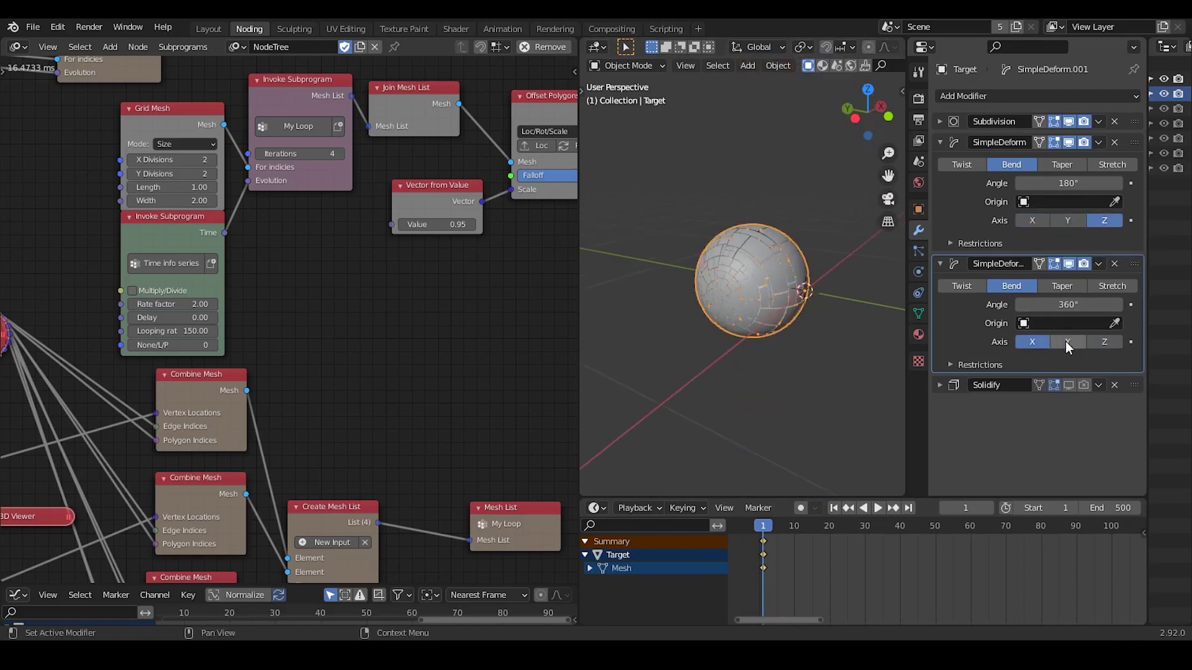
Set the first SimpleDeform's axis to X and the duplicate's to Y, disabling the duplicate briefly to check the first bend alone
{"action": "left_click", "coordinate": [1069, 265]}
{"action": "left_click", "coordinate": [1034, 221]}
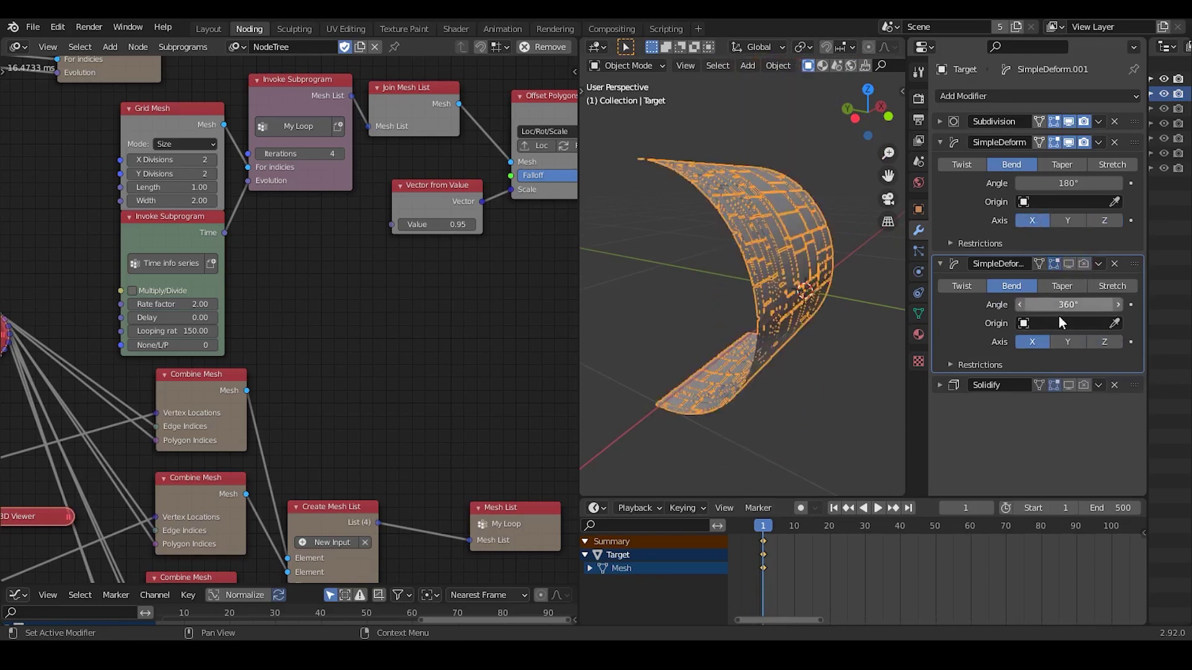
{"action": "left_click", "coordinate": [1069, 341]}
{"action": "left_click", "coordinate": [1069, 264]}
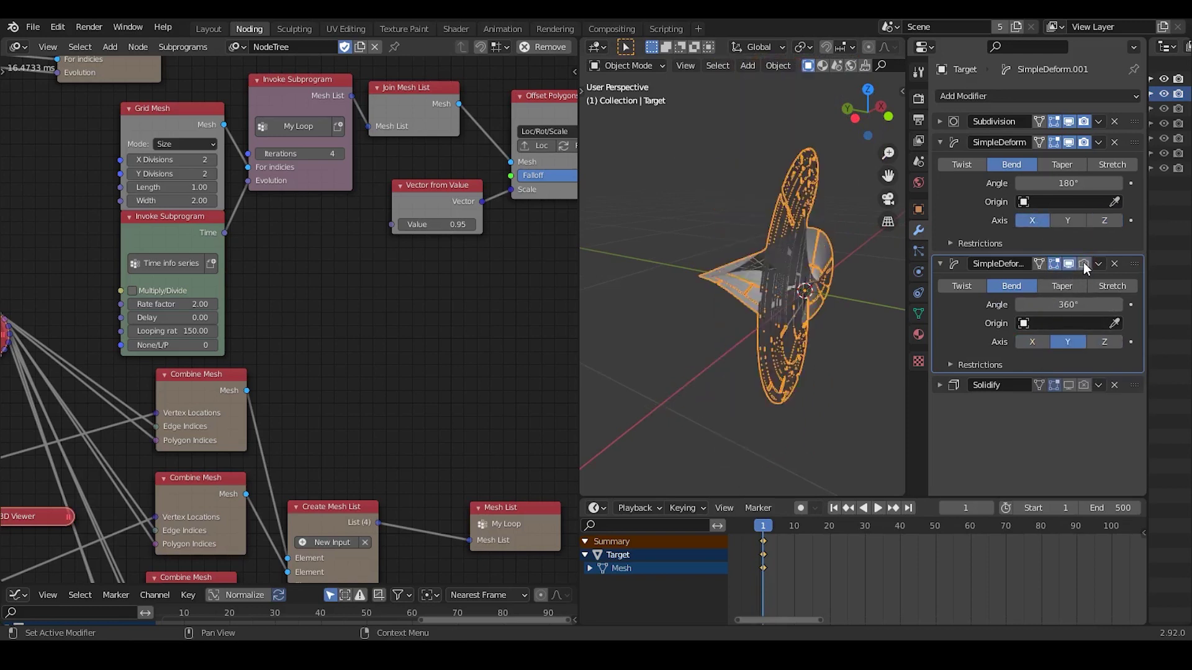
{"action": "left_click", "coordinate": [1083, 264]}
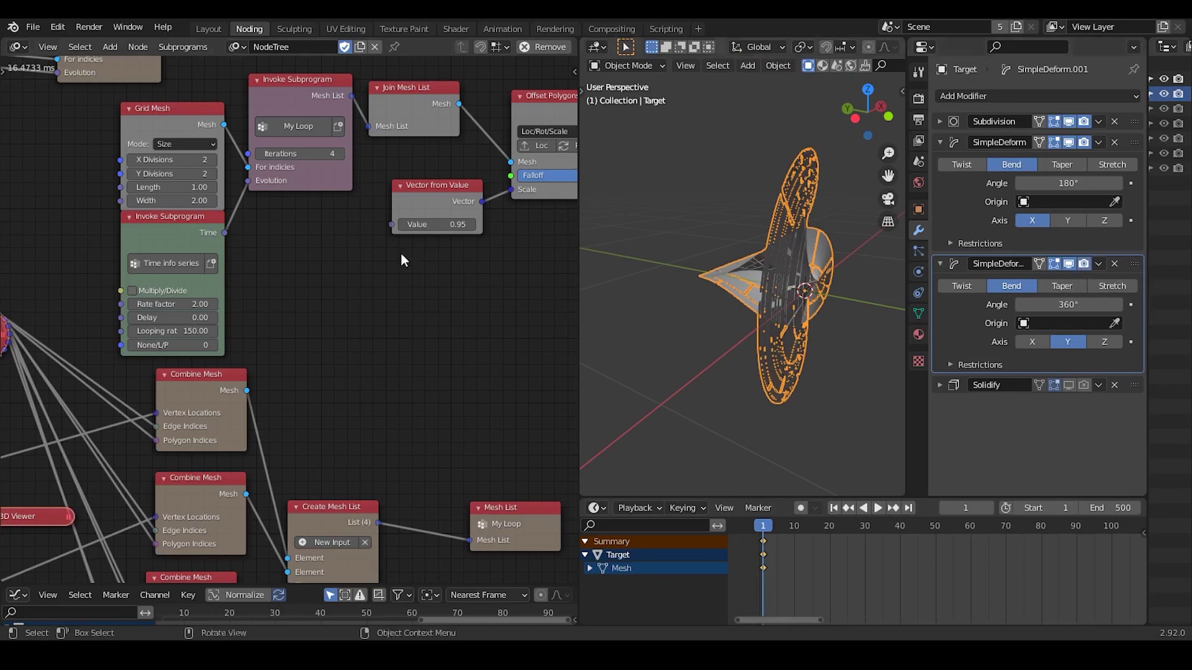
Set the Grid Mesh node's length to 2 and width to 1
{"action": "left_click", "coordinate": [171, 187]}
{"action": "type", "text": "2"}
{"action": "key", "text": "Return"}
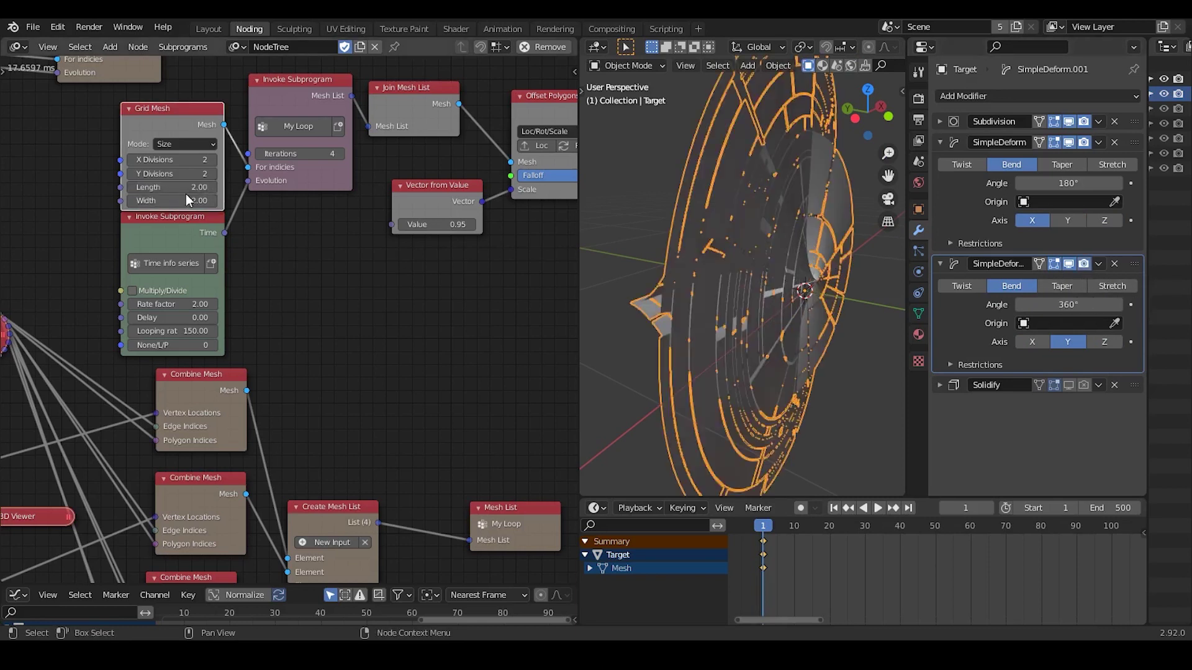
{"action": "left_click", "coordinate": [185, 199]}
{"action": "type", "text": "1"}
{"action": "key", "text": "Return"}
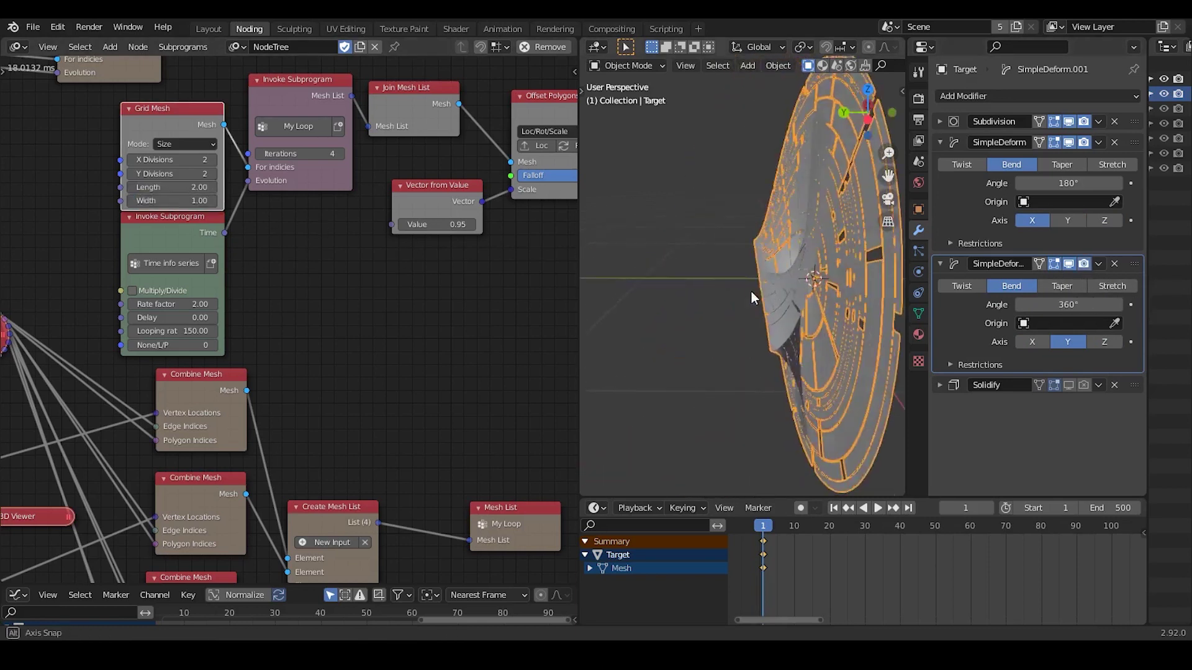
Set the duplicate SimpleDeform's bend axis to Z and inspect the resulting shape up close
{"action": "left_click", "coordinate": [1104, 342]}
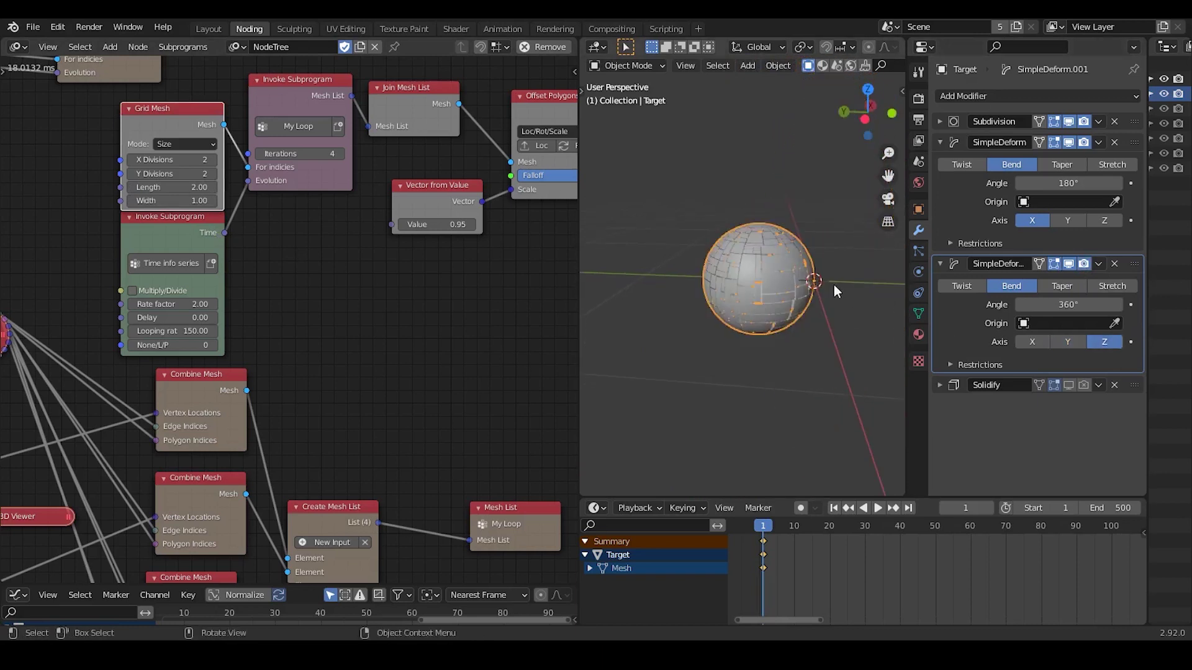
{"action": "middle_click_drag", "start_coordinate": [833, 284], "coordinate": [761, 311]}
{"action": "scroll", "coordinate": [738, 303], "scroll_direction": "up", "scroll_amount": 4}
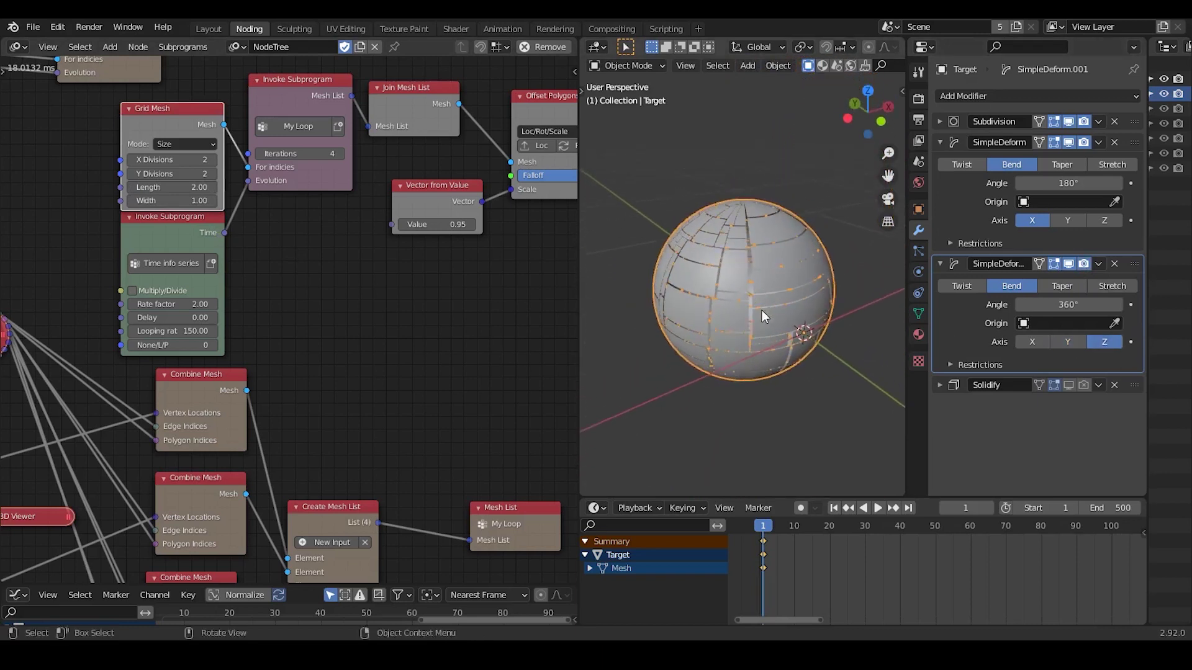
{"action": "scroll", "coordinate": [761, 310], "scroll_direction": "down", "scroll_amount": 2}
{"action": "scroll", "coordinate": [281, 313], "scroll_direction": "up", "scroll_amount": 2}
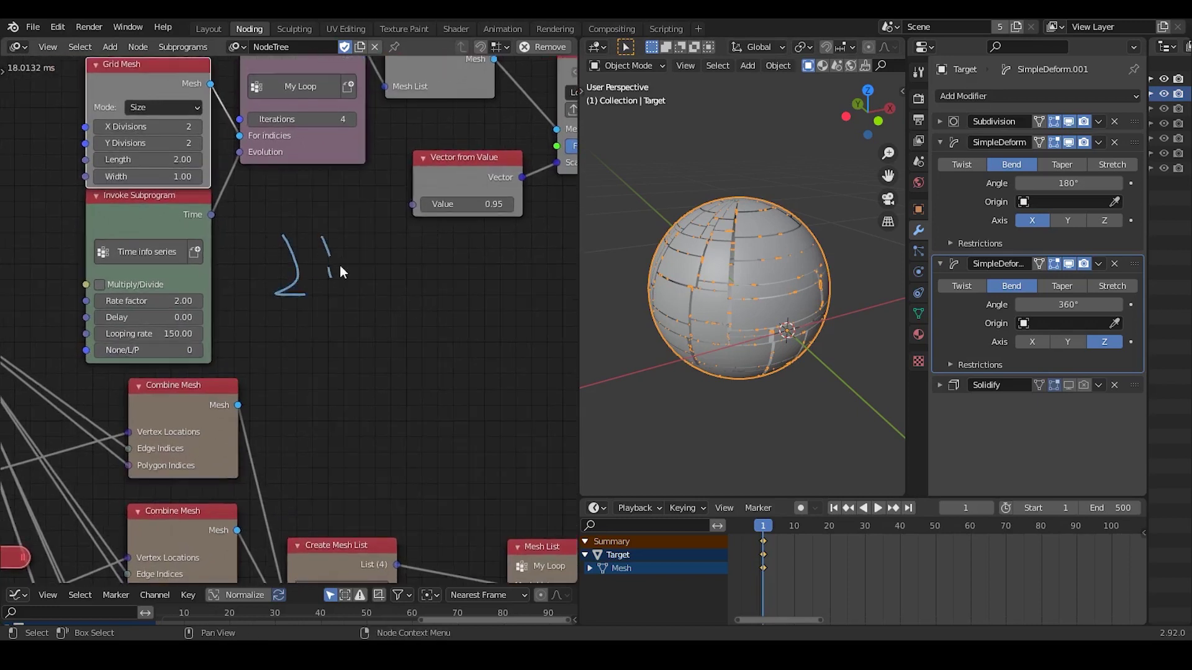
Erase the annotation beside the nodes and play the animation on the bent mesh, stopping at frame 93
{"action": "mouse_move", "coordinate": [375, 181]}
{"action": "right_mouse_down"}
{"action": "mouse_move", "coordinate": [346, 223]}
{"action": "mouse_move", "coordinate": [377, 255]}
{"action": "right_mouse_up"}
{"action": "middle_click_drag", "start_coordinate": [725, 317], "coordinate": [848, 451]}
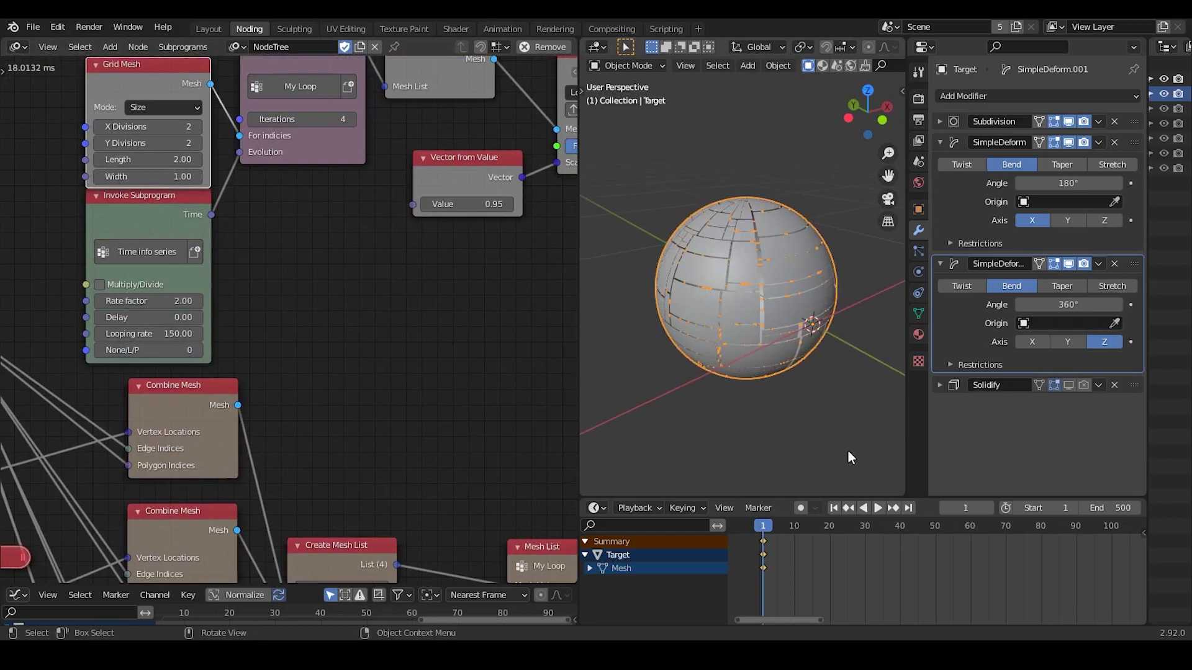
{"action": "left_click", "coordinate": [876, 508]}
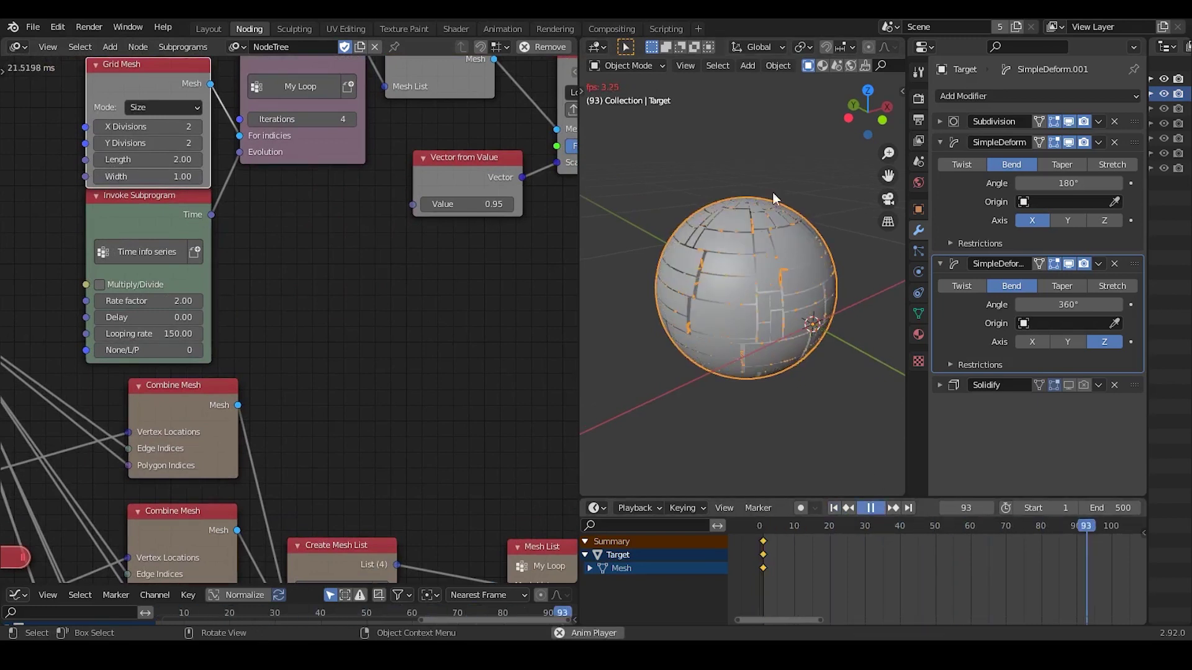
{"action": "key", "text": "space"}
Widen the node editor slightly and nudge the two My Loop Invoke Subprogram nodes apart from their neighbours
{"action": "middle_click_drag", "start_coordinate": [437, 239], "coordinate": [462, 403]}
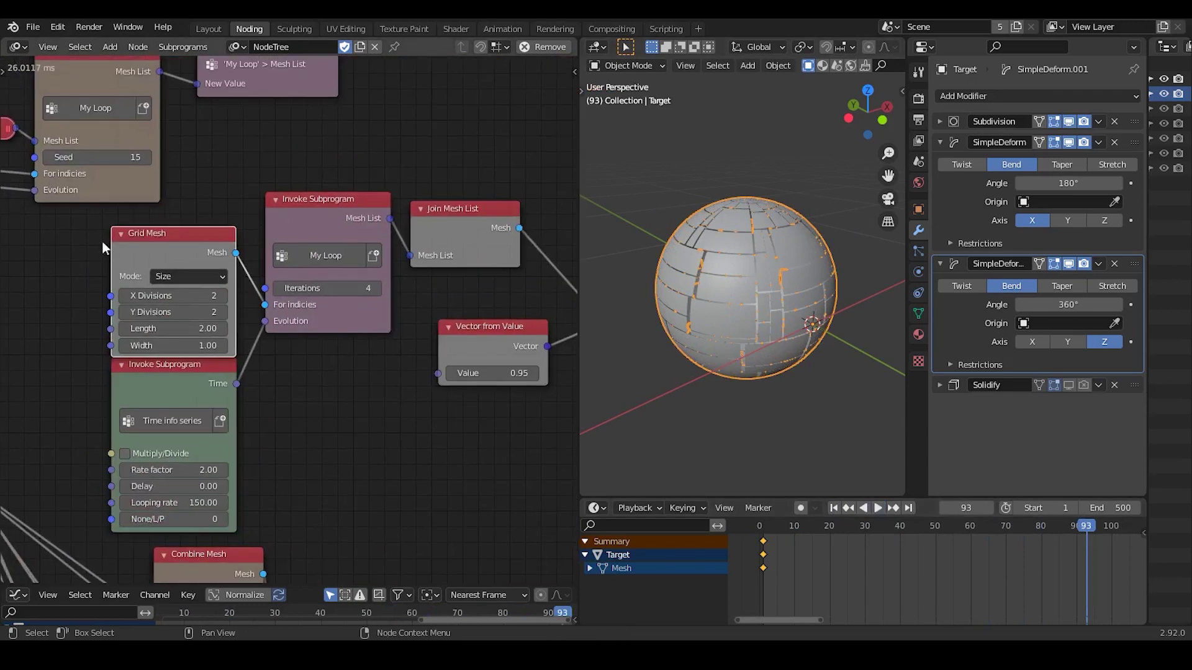
{"action": "scroll", "coordinate": [105, 249], "scroll_direction": "up", "scroll_amount": 1}
{"action": "middle_click_drag", "start_coordinate": [105, 249], "coordinate": [204, 292]}
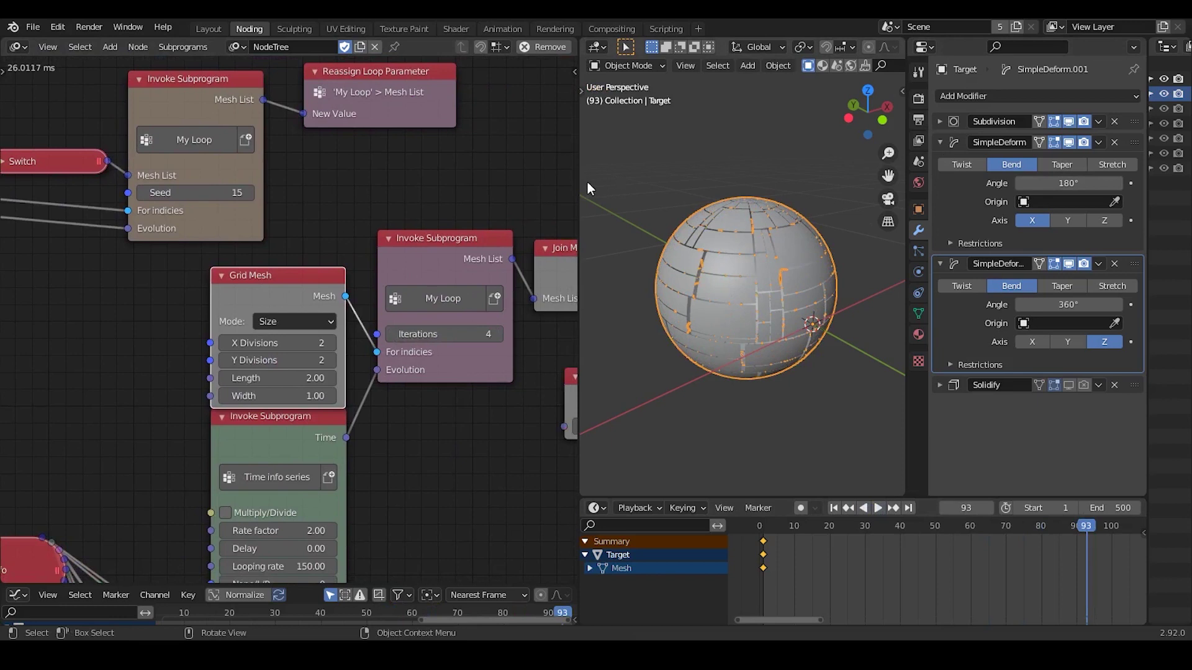
{"action": "mouse_move", "coordinate": [578, 179]}
{"action": "left_mouse_down"}
{"action": "mouse_move", "coordinate": [504, 179]}
{"action": "mouse_move", "coordinate": [600, 179]}
{"action": "left_mouse_up"}
{"action": "left_click_drag", "start_coordinate": [426, 255], "coordinate": [426, 234]}
{"action": "scroll", "coordinate": [52, 288], "scroll_direction": "down", "scroll_amount": 1}
{"action": "middle_click_drag", "start_coordinate": [53, 287], "coordinate": [216, 329]}
{"action": "mouse_move", "coordinate": [354, 138]}
{"action": "left_mouse_down"}
{"action": "mouse_move", "coordinate": [348, 113]}
{"action": "mouse_move", "coordinate": [359, 144]}
{"action": "left_mouse_up"}
{"action": "middle_click_drag", "start_coordinate": [372, 151], "coordinate": [327, 225]}
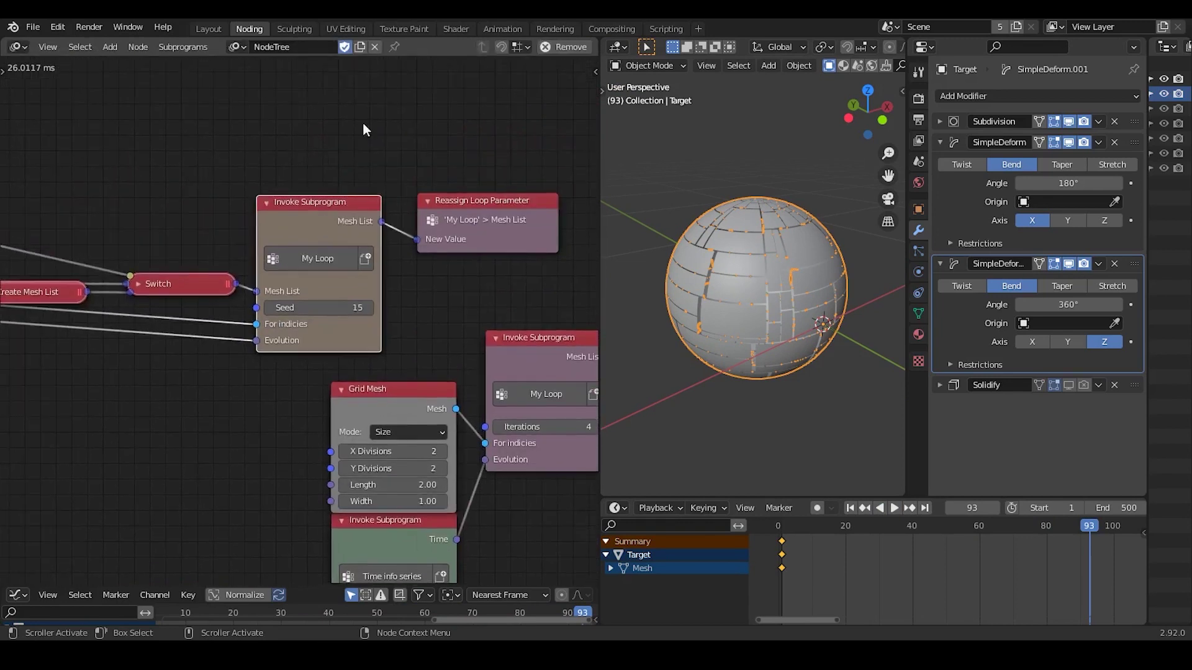
Sketch a figure 4 above the brown My Loop node and add a cube at the scene origin
{"action": "left_click_drag", "start_coordinate": [390, 79], "coordinate": [365, 179]}
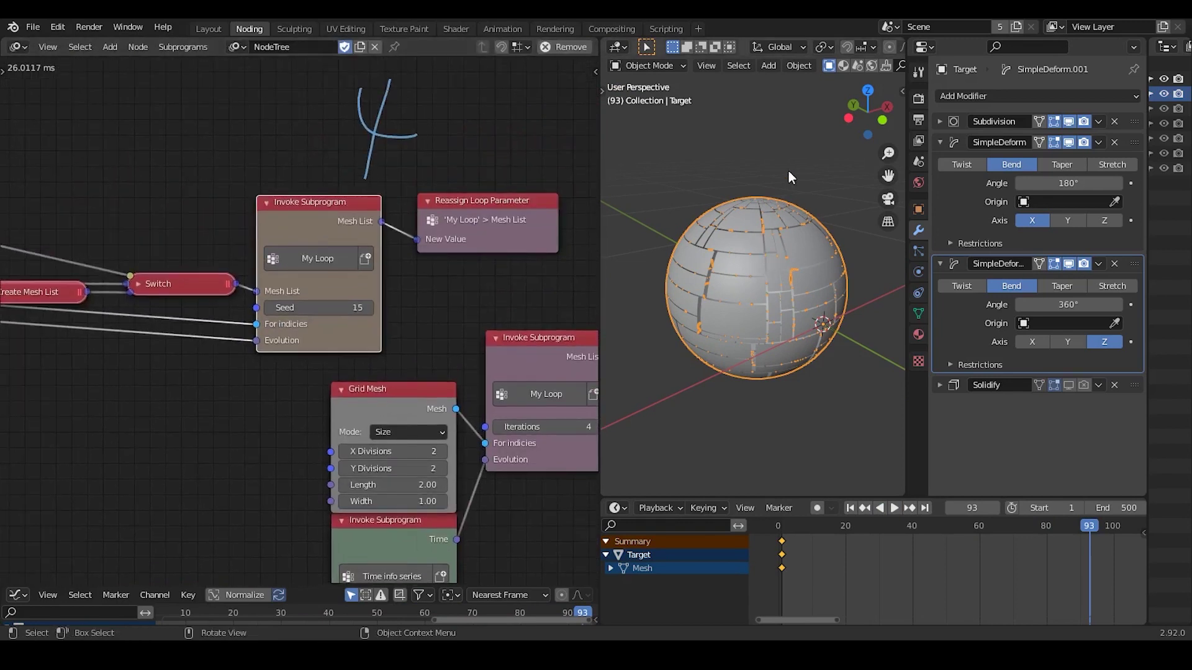
{"action": "key", "text": "shift+a"}
{"action": "mouse_move", "coordinate": [789, 165]}
{"action": "left_click", "coordinate": [852, 178]}
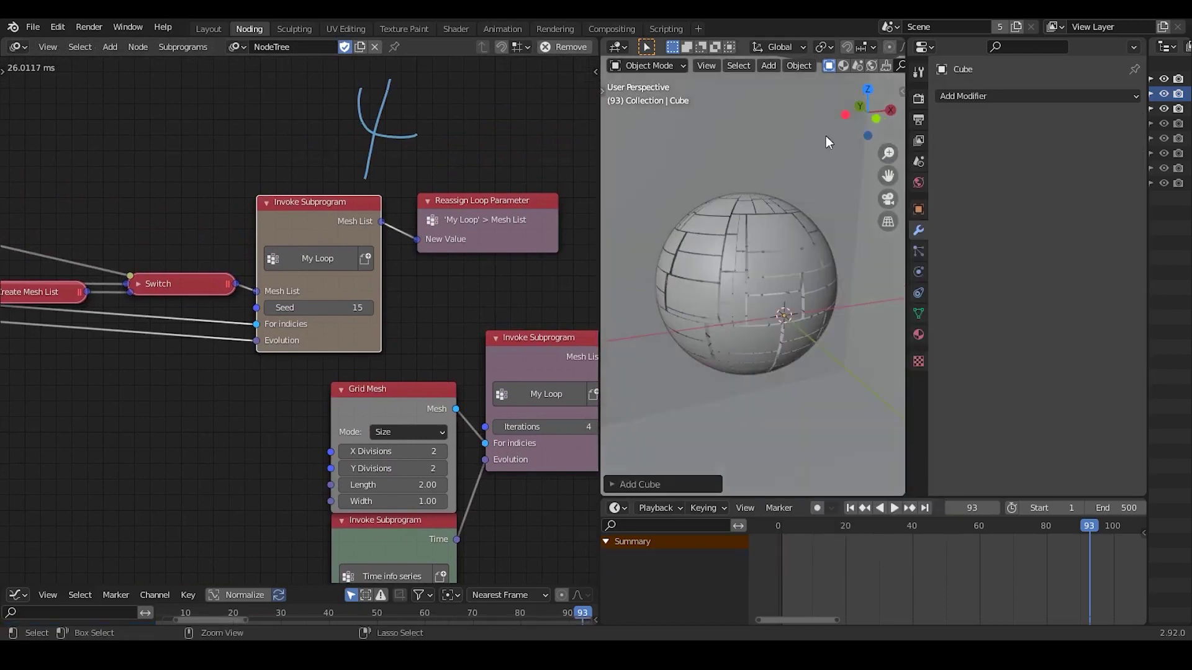
{"action": "key", "text": "s"}
{"action": "left_click", "coordinate": [802, 281]}
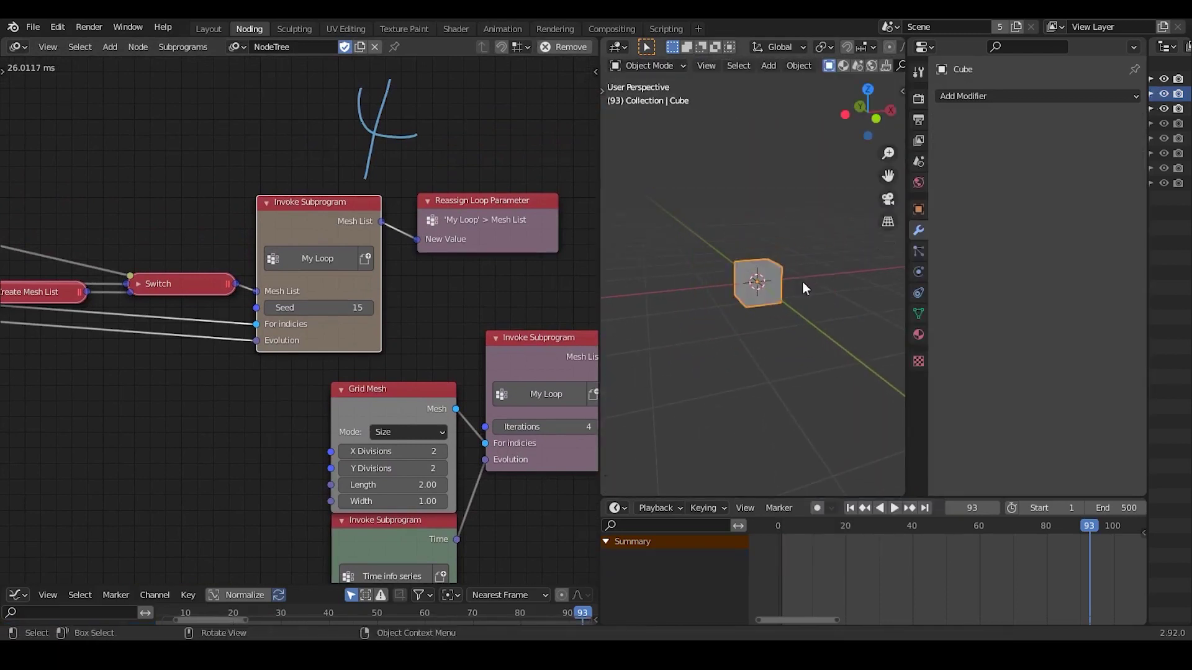
{"action": "scroll", "coordinate": [784, 288], "scroll_direction": "up", "scroll_amount": 8}
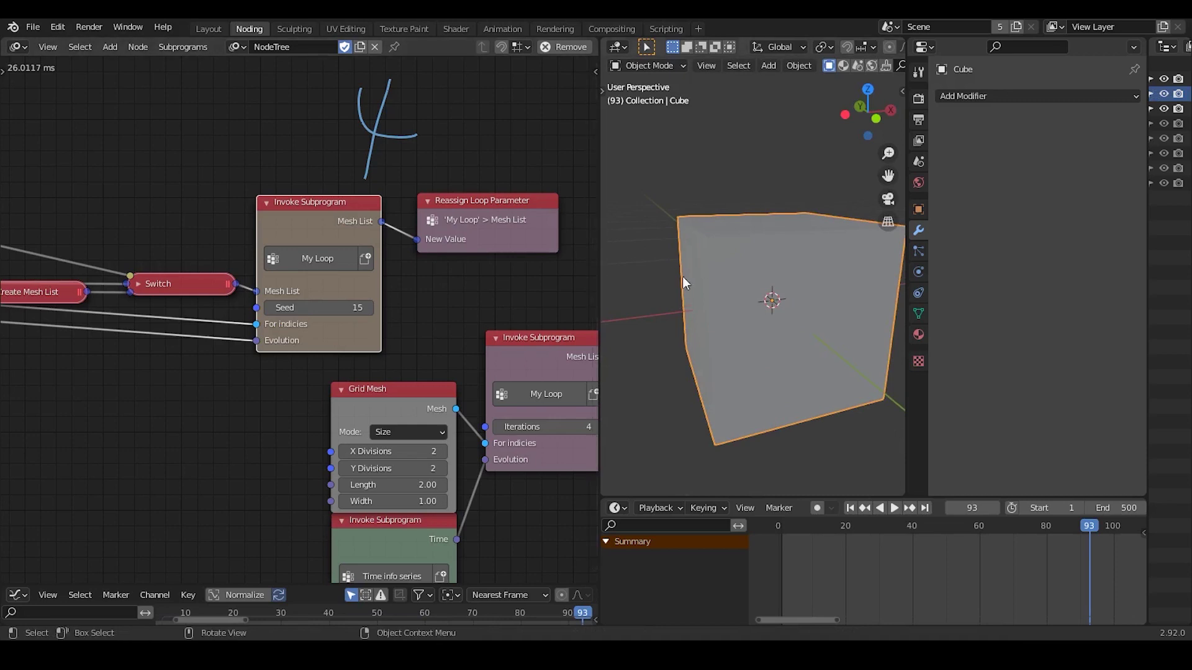
{"action": "middle_click_drag", "start_coordinate": [362, 400], "coordinate": [338, 335]}
{"action": "middle_click_drag", "start_coordinate": [469, 264], "coordinate": [233, 318]}
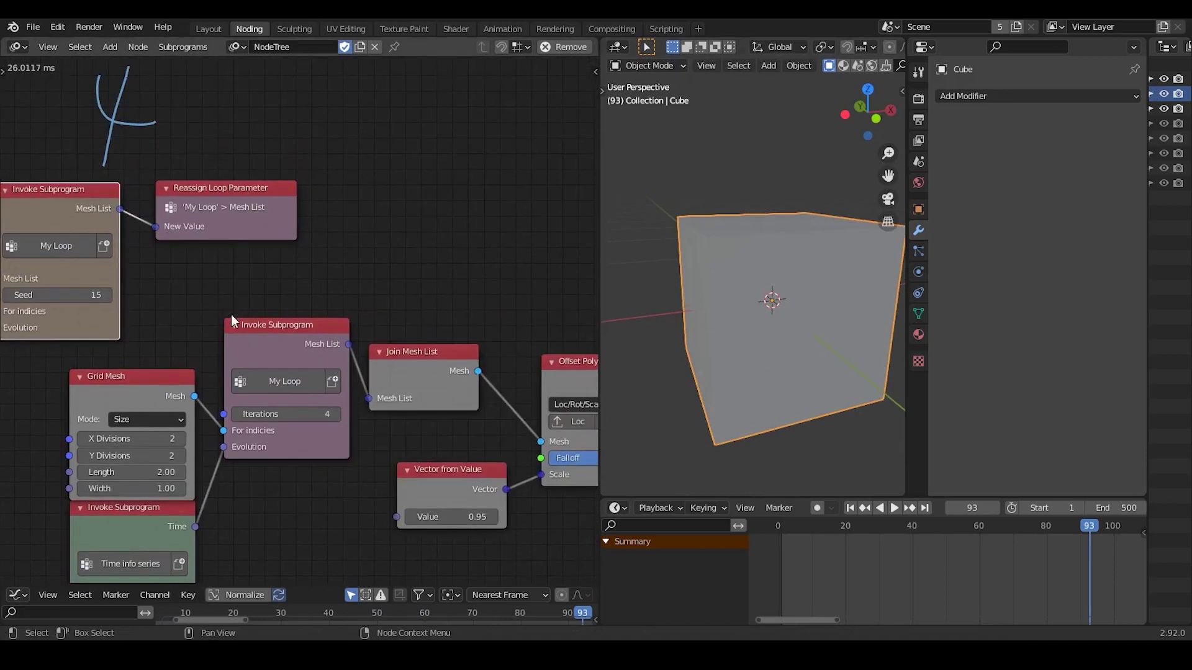
{"action": "key", "text": "ctrl+a"}
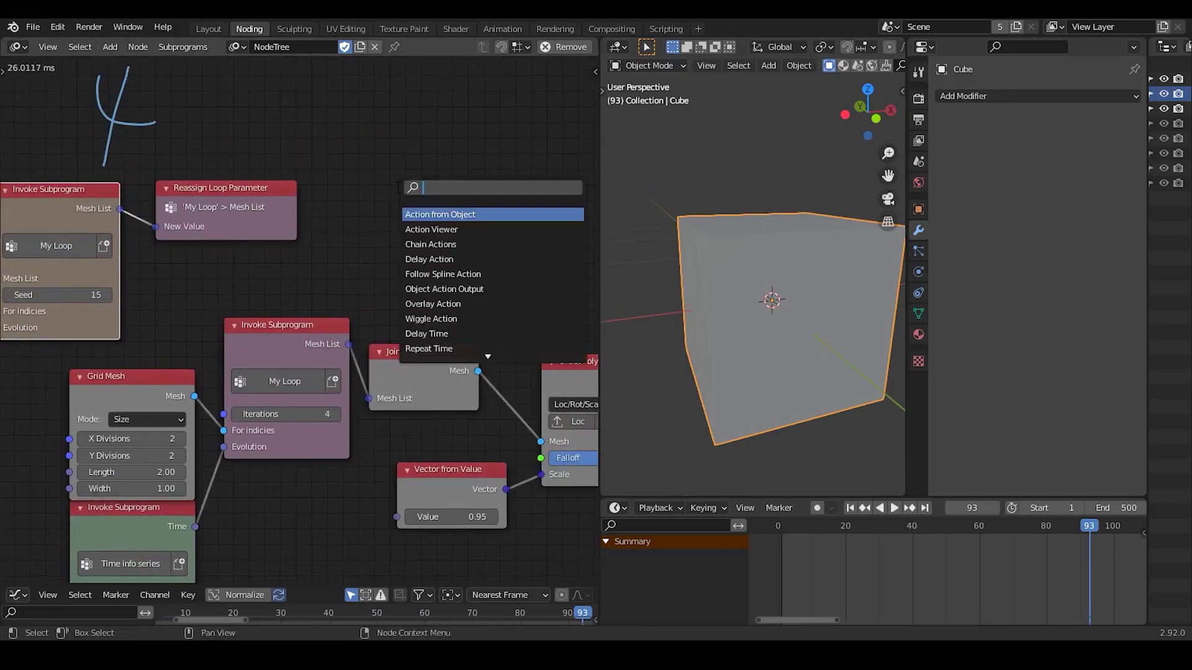
{"action": "key", "text": "Escape"}
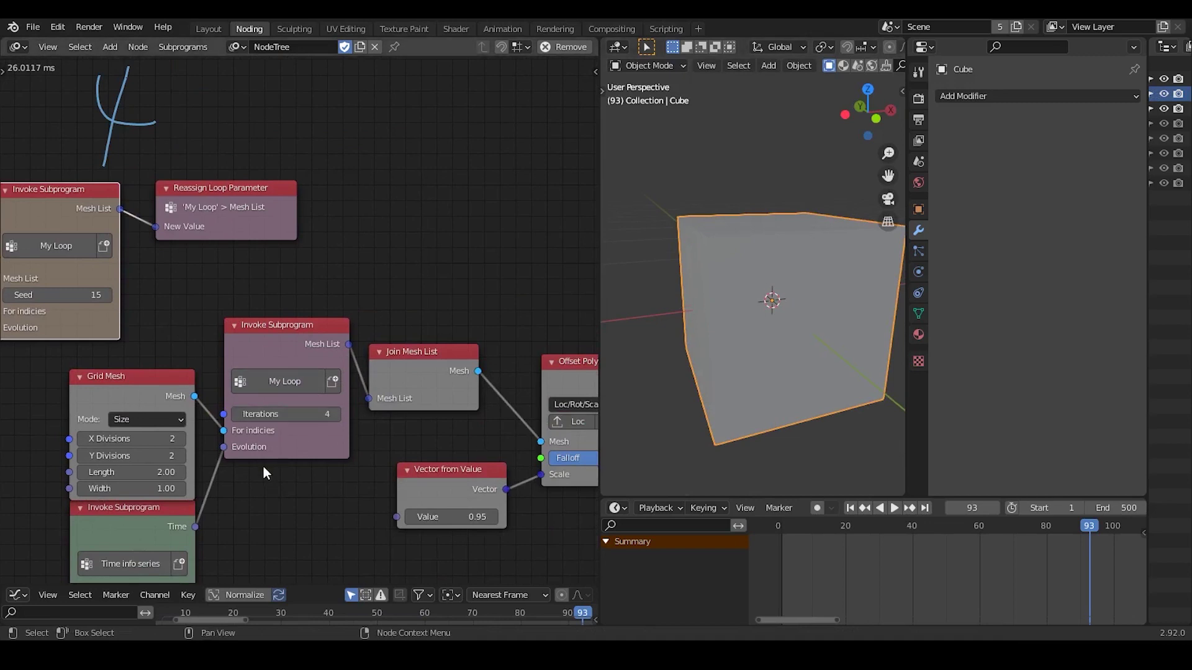
Move the Time info series node down to leave a gap under Grid Mesh, and shift Join Mesh List slightly up
{"action": "middle_click_drag", "start_coordinate": [263, 465], "coordinate": [381, 378]}
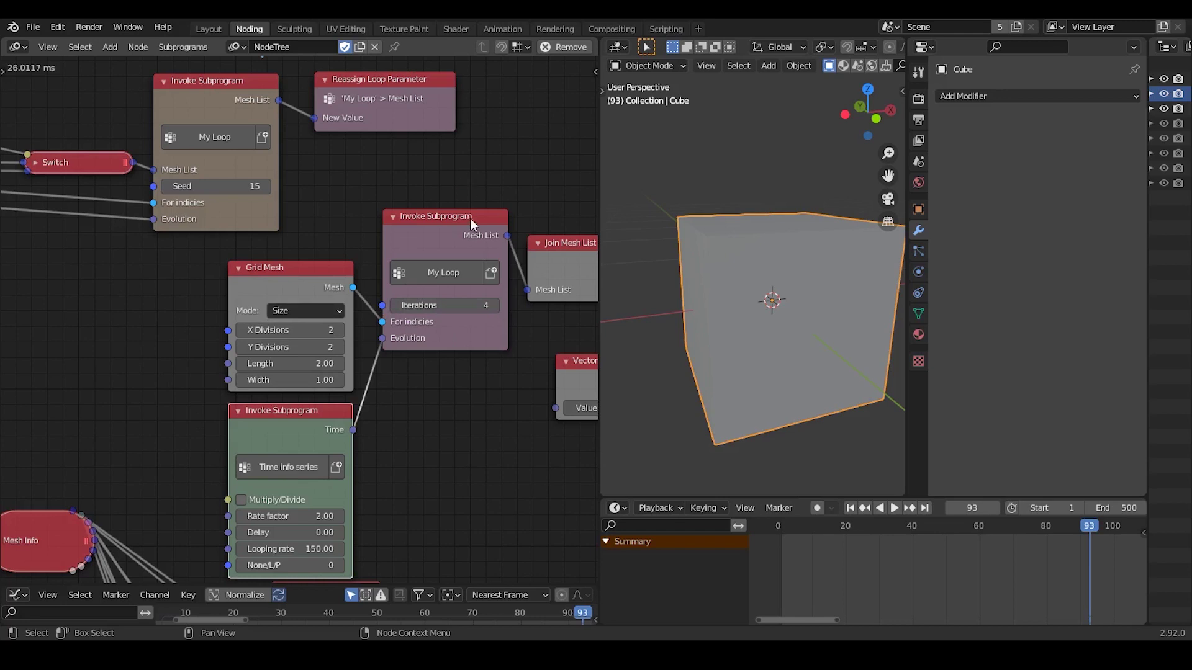
{"action": "left_click_drag", "start_coordinate": [553, 253], "coordinate": [563, 233]}
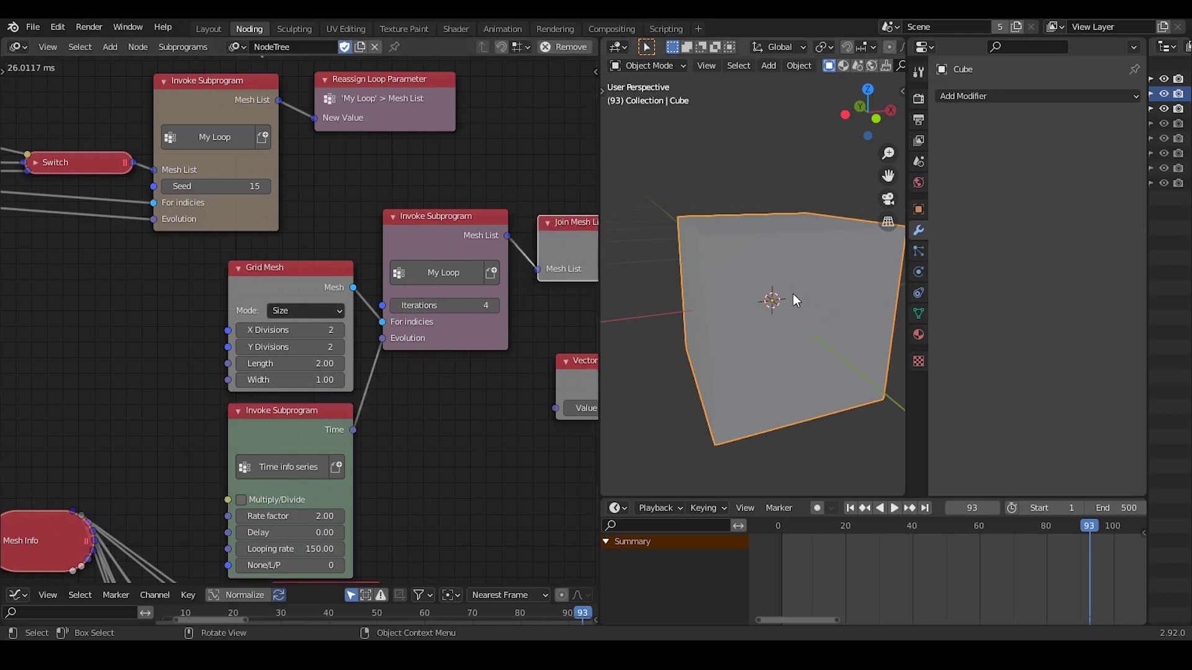
{"action": "middle_click_drag", "start_coordinate": [792, 293], "coordinate": [772, 325]}
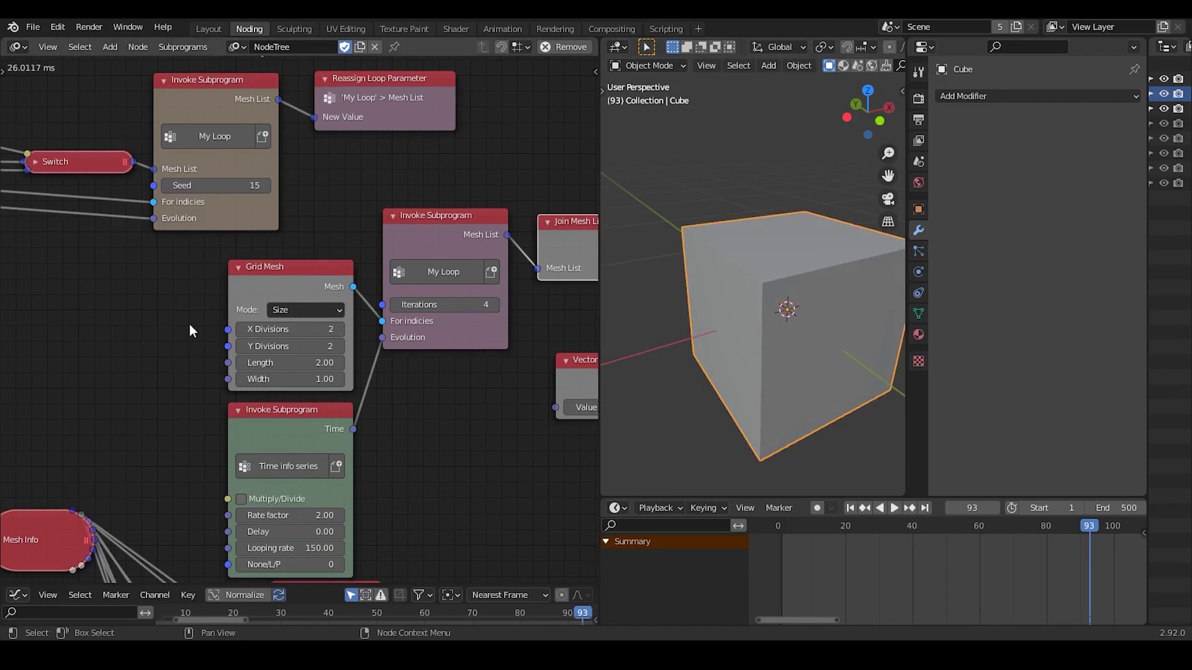
Add a Loop Input node beside Grid Mesh and give it a Matrix List iterator
{"action": "key", "text": "ctrl+a"}
{"action": "type", "text": "loop"}
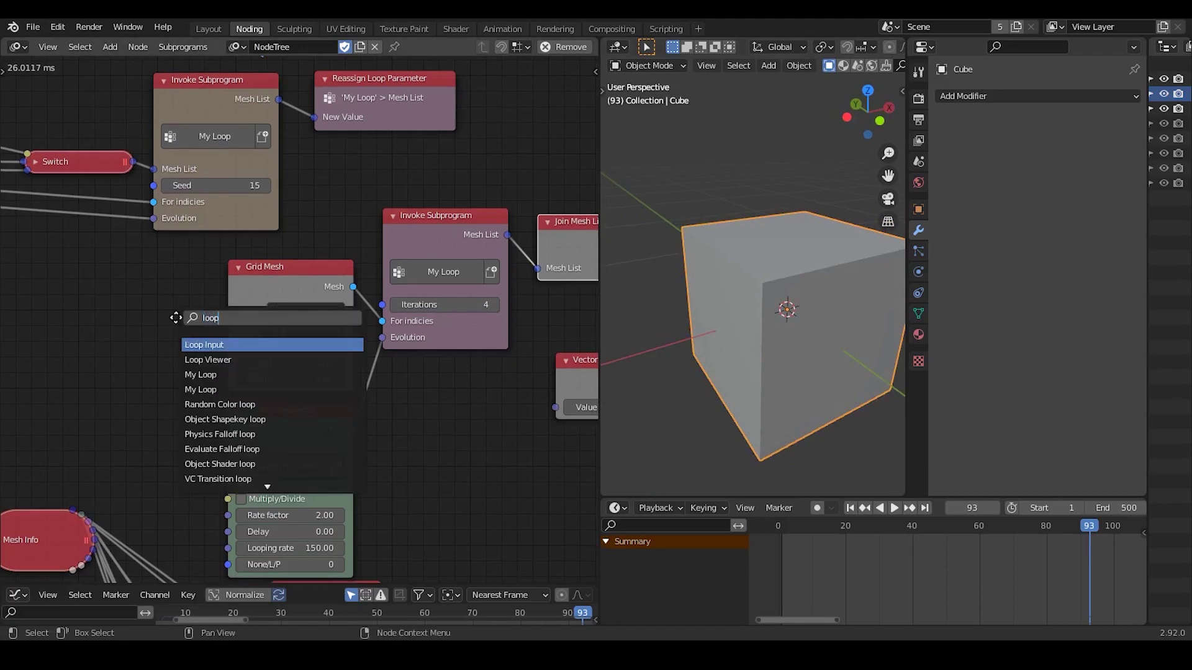
{"action": "key", "text": "Return"}
{"action": "left_click", "coordinate": [69, 270]}
{"action": "left_click", "coordinate": [84, 328]}
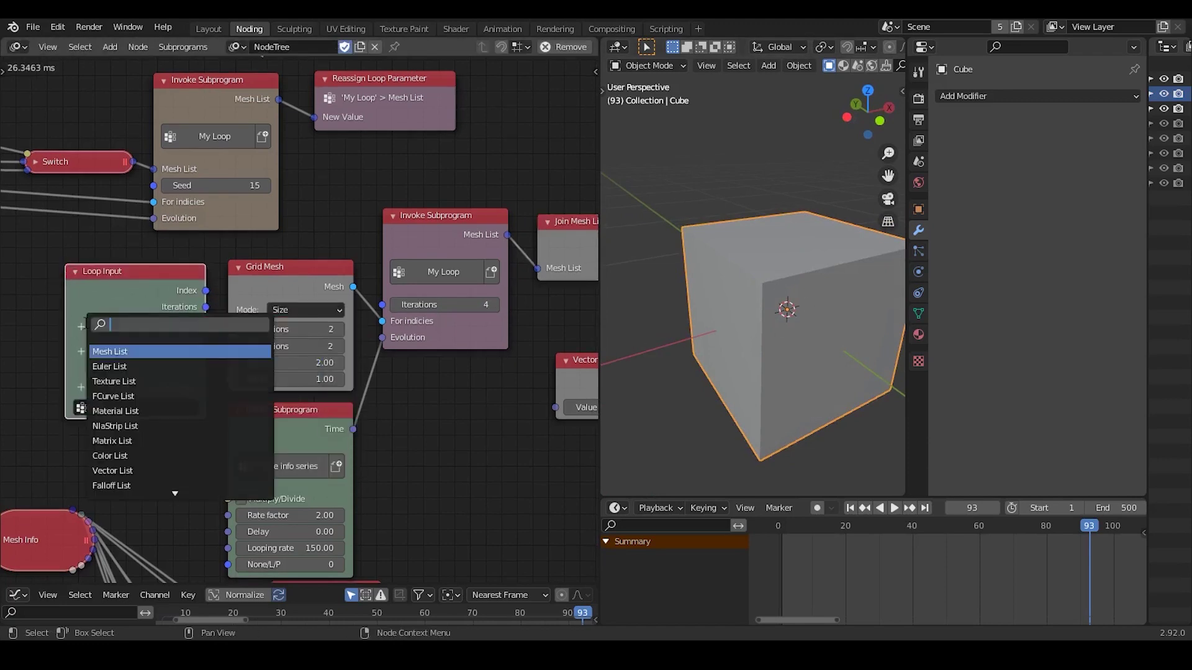
{"action": "type", "text": "matrix"}
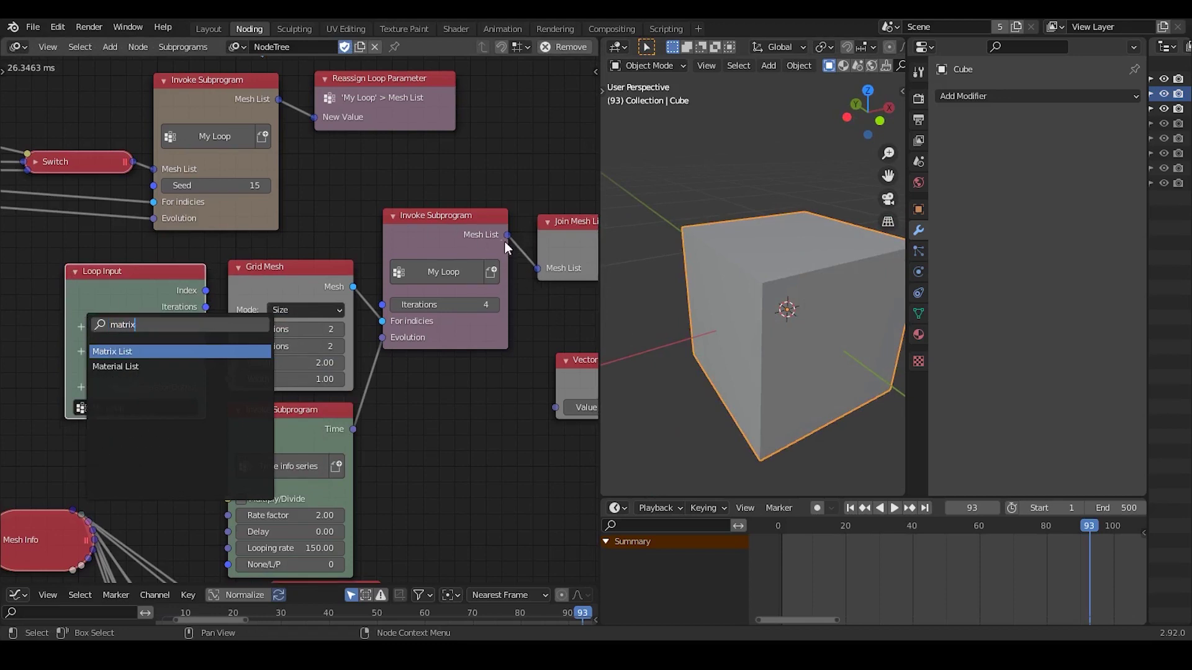
{"action": "key", "text": "Return"}
{"action": "middle_click_drag", "start_coordinate": [527, 275], "coordinate": [268, 222]}
{"action": "middle_click_drag", "start_coordinate": [83, 303], "coordinate": [367, 335]}
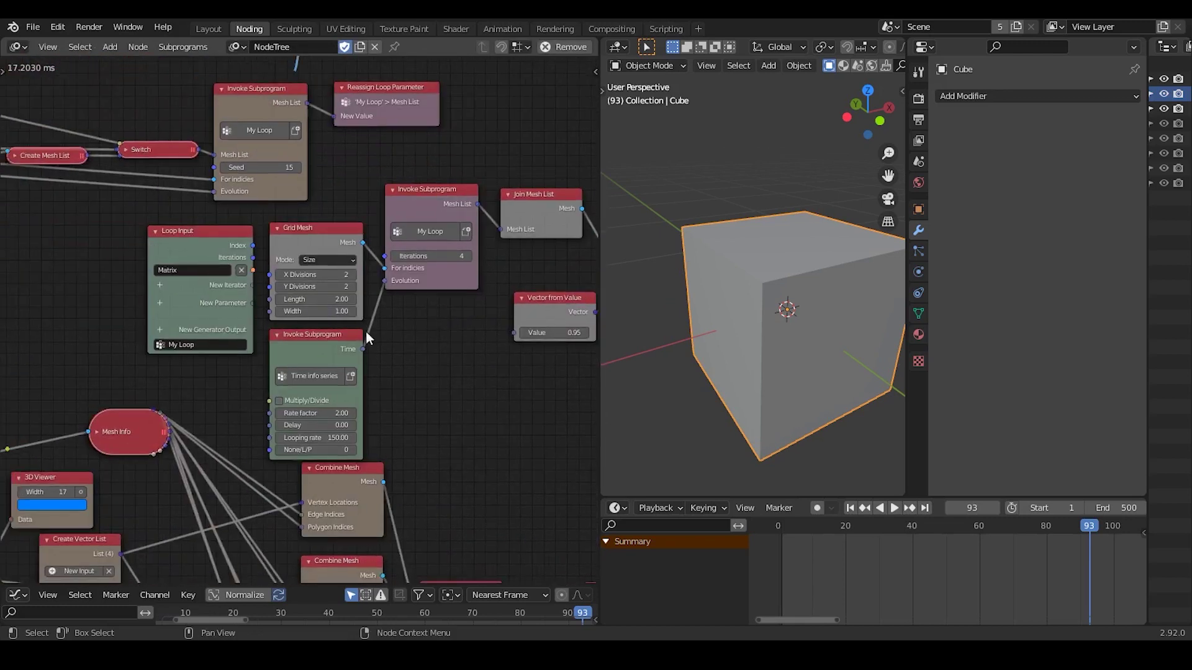
{"action": "left_click_drag", "start_coordinate": [253, 272], "coordinate": [484, 349]}
{"action": "middle_click_drag", "start_coordinate": [450, 344], "coordinate": [355, 303]}
{"action": "middle_click_drag", "start_coordinate": [100, 251], "coordinate": [98, 228], "text": "ctrl"}
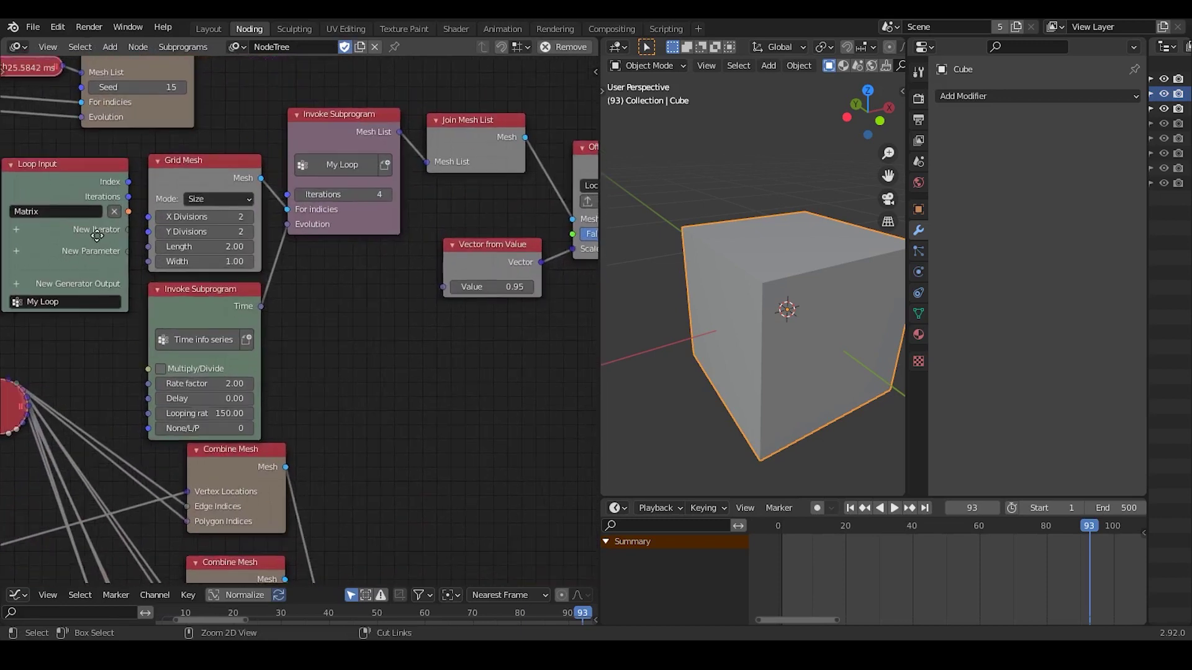
Add a Distribute Matrices node in Mesh mode below the Vector from Value node
{"action": "key", "text": "ctrl+a"}
{"action": "type", "text": "distr"}
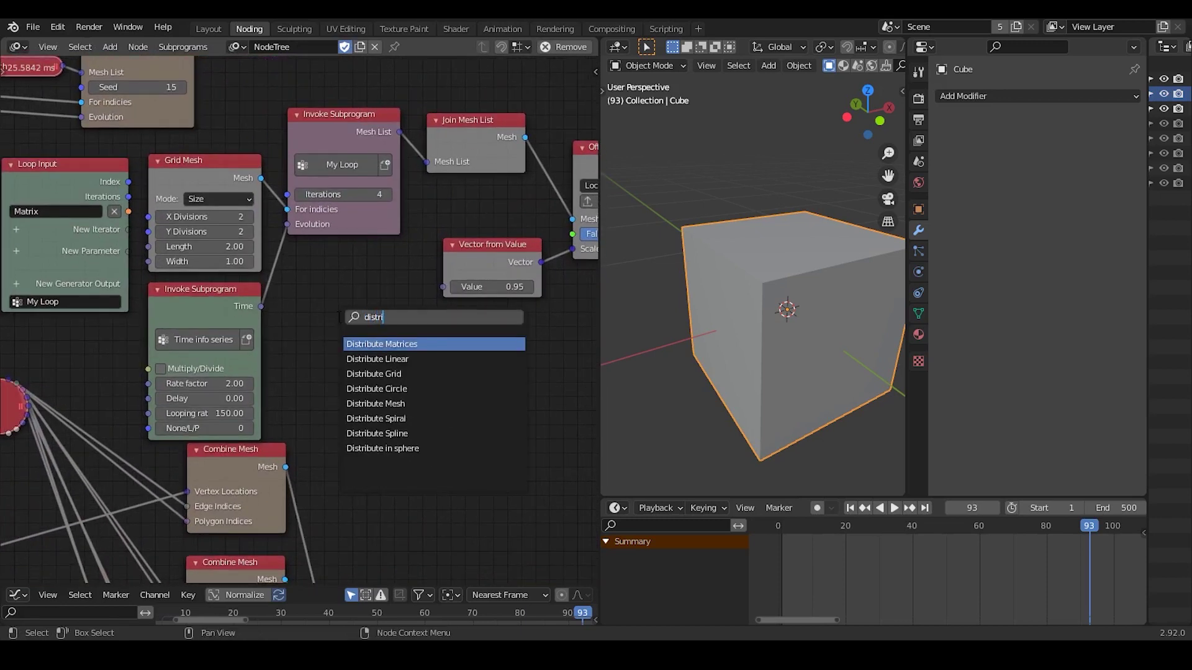
{"action": "key", "text": "Down"}
{"action": "key", "text": "Down"}
{"action": "key", "text": "Down"}
{"action": "key", "text": "Down"}
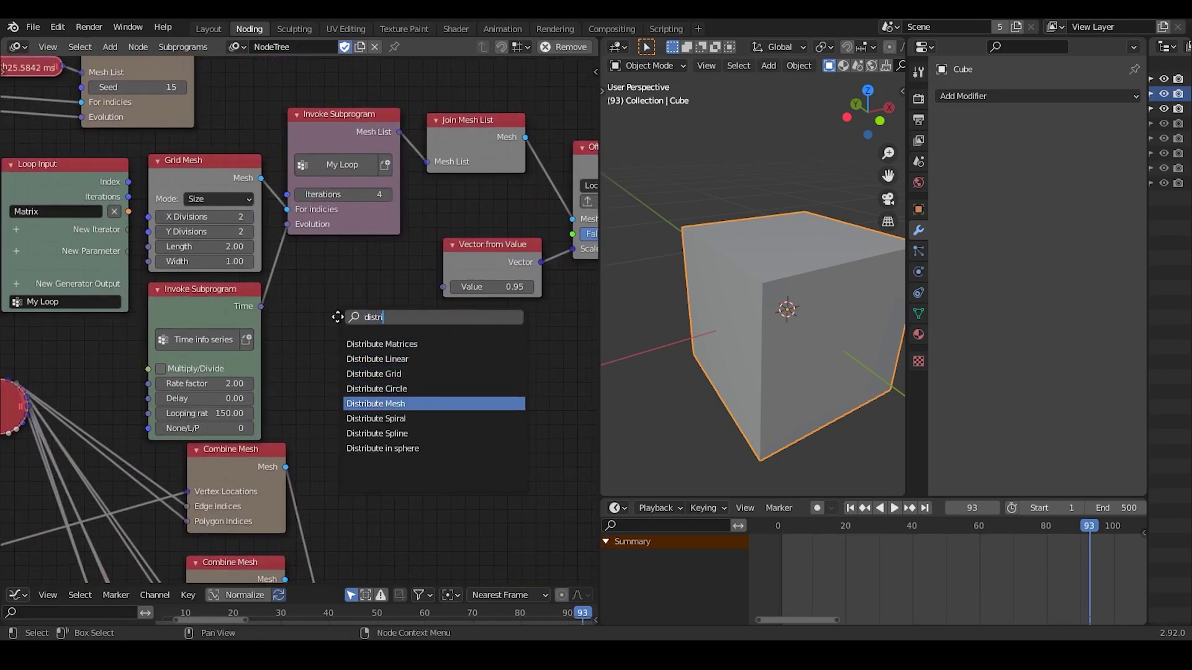
{"action": "key", "text": "Return"}
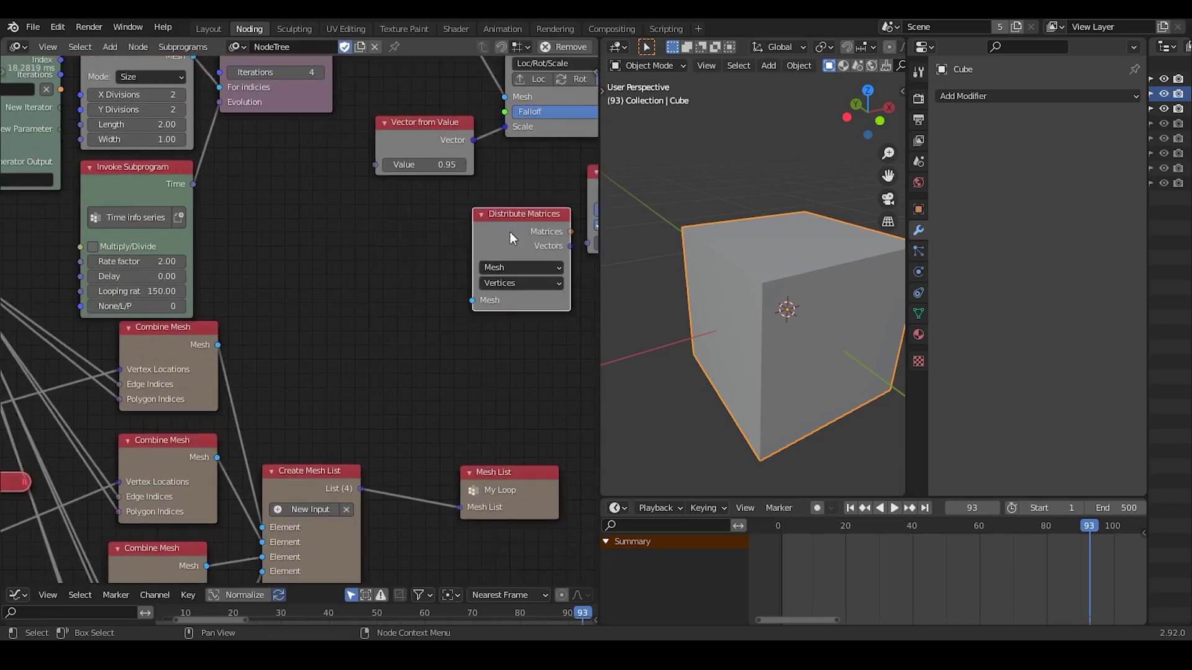
Add a Mesh Object Input node and connect its Mesh output to the Distribute Matrices node
{"action": "key", "text": "ctrl+a"}
{"action": "type", "text": "object mes"}
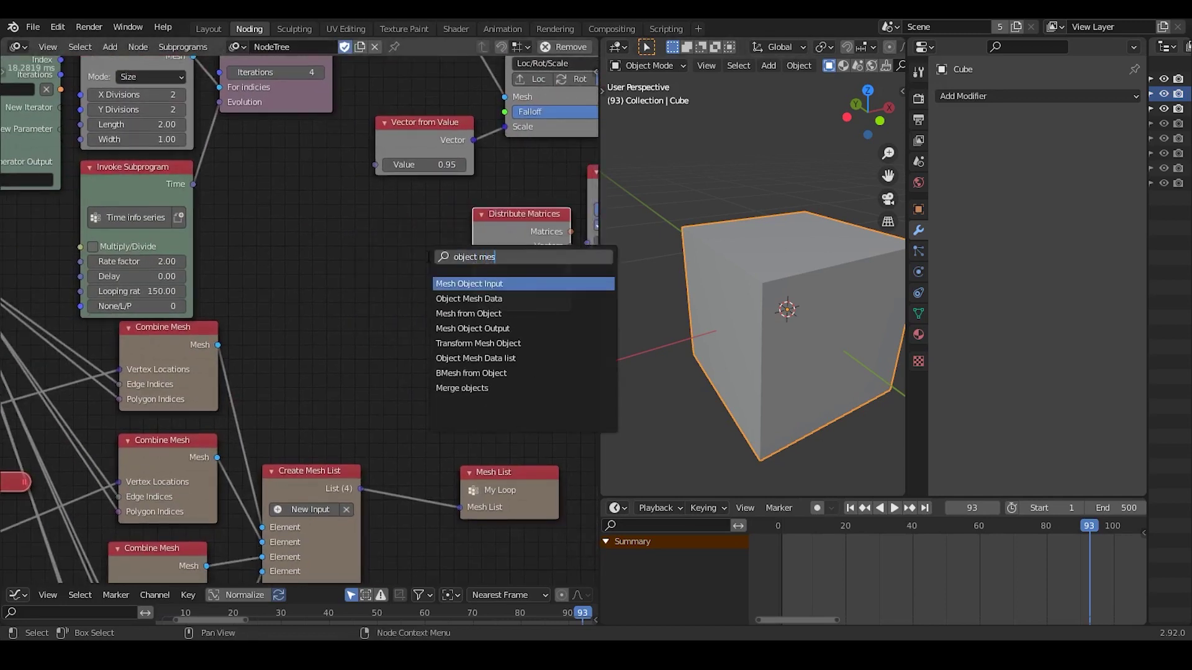
{"action": "type", "text": "h data"}
{"action": "key", "text": "Return"}
{"action": "left_click", "coordinate": [331, 261]}
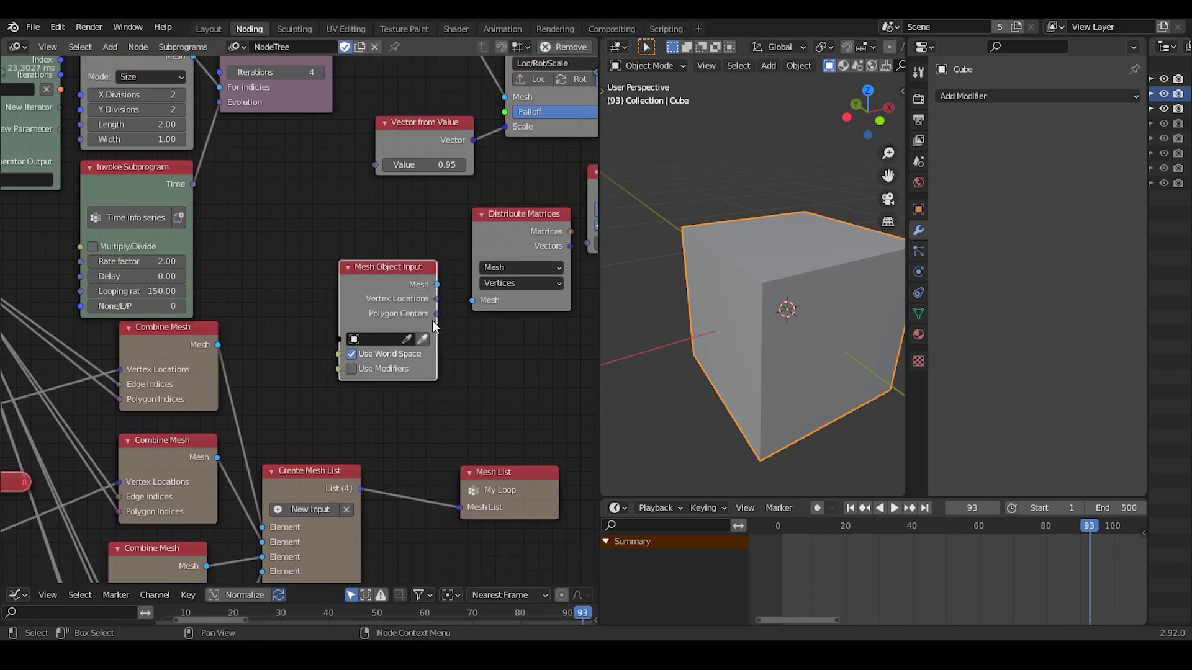
{"action": "left_click_drag", "start_coordinate": [405, 277], "coordinate": [471, 299]}
Use Cube as the source object of Mesh Object Input and distribute the matrices on Polygons
{"action": "left_click_drag", "start_coordinate": [507, 230], "coordinate": [488, 239]}
{"action": "middle_click_drag", "start_coordinate": [545, 364], "coordinate": [456, 354]}
{"action": "left_click", "coordinate": [422, 281]}
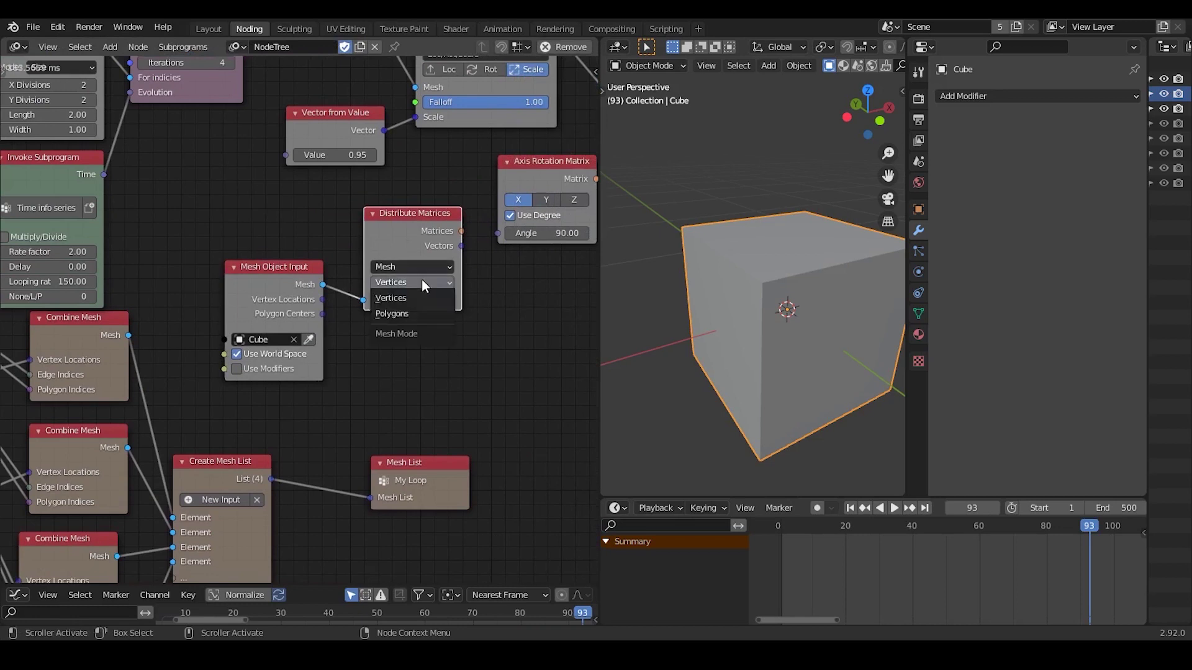
{"action": "left_click", "coordinate": [413, 313]}
{"action": "key", "text": "ctrl+a"}
{"action": "type", "text": "D"}
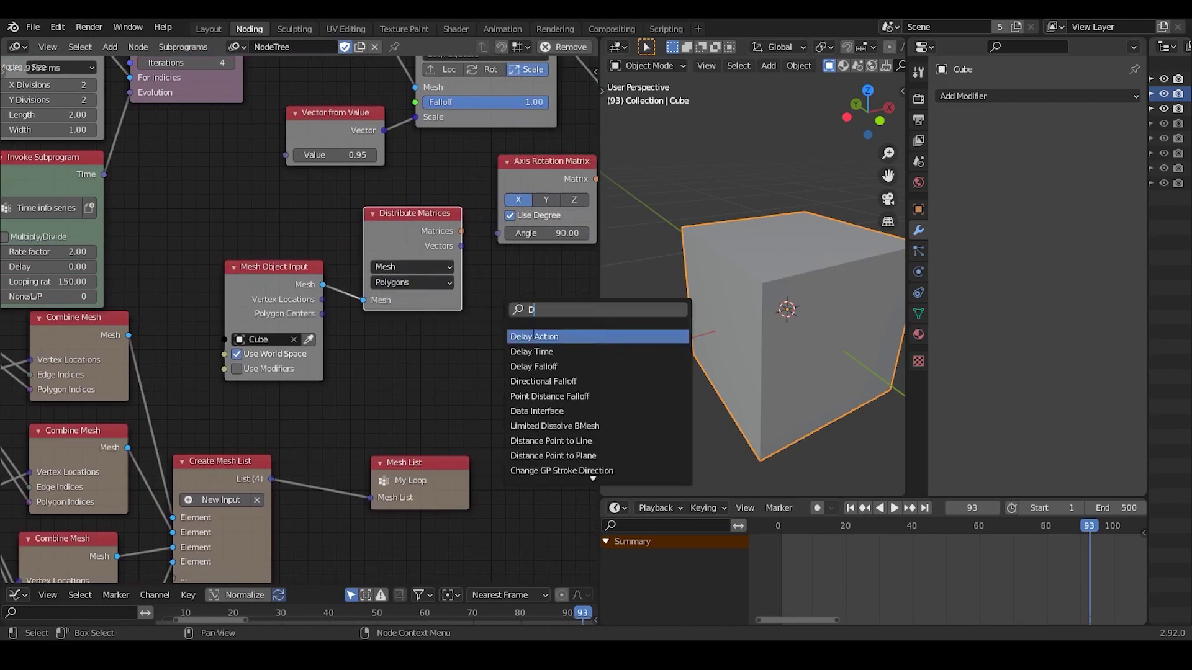
{"action": "left_click", "coordinate": [532, 335]}
{"action": "key", "text": "x"}
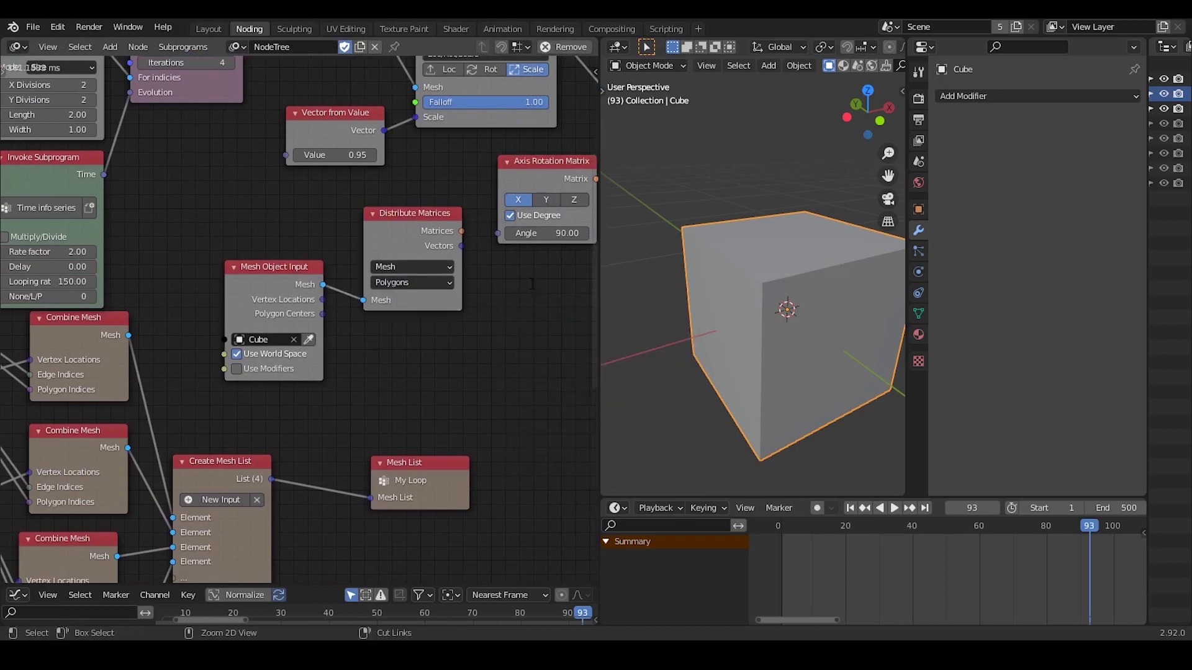
Add a 3D Viewer node, feed it the distributed Matrices, and inspect the axes on the cube's faces
{"action": "key", "text": "ctrl+a"}
{"action": "type", "text": "3D"}
{"action": "key", "text": "Return"}
{"action": "left_click", "coordinate": [527, 275]}
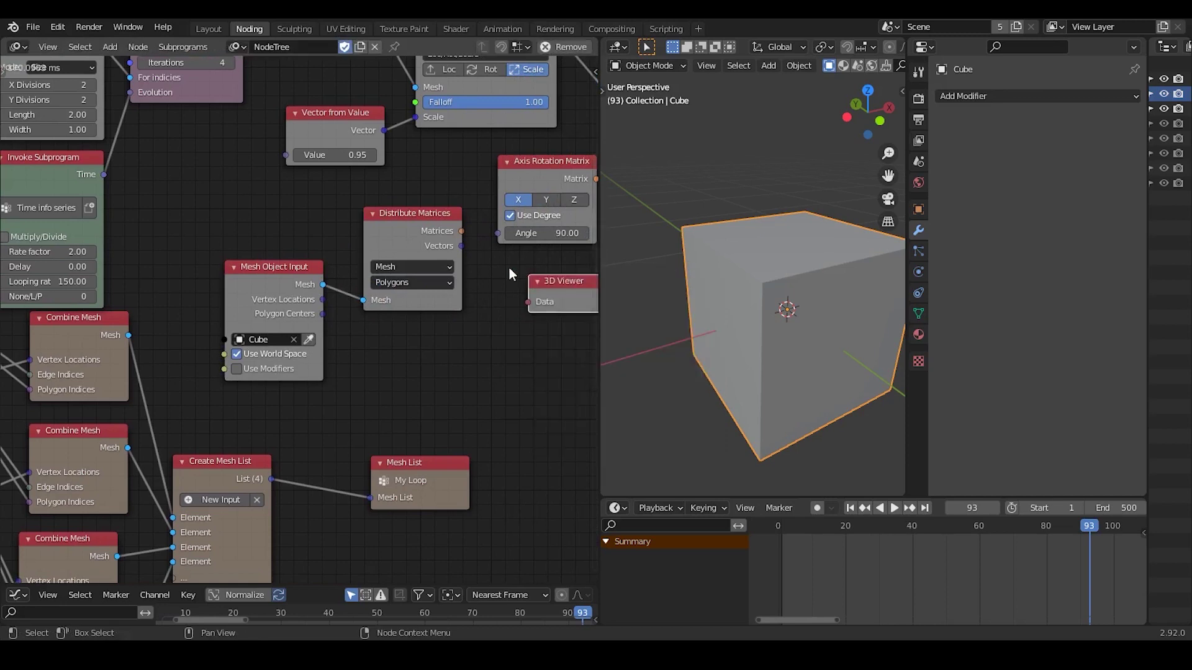
{"action": "left_click_drag", "start_coordinate": [462, 231], "coordinate": [530, 301]}
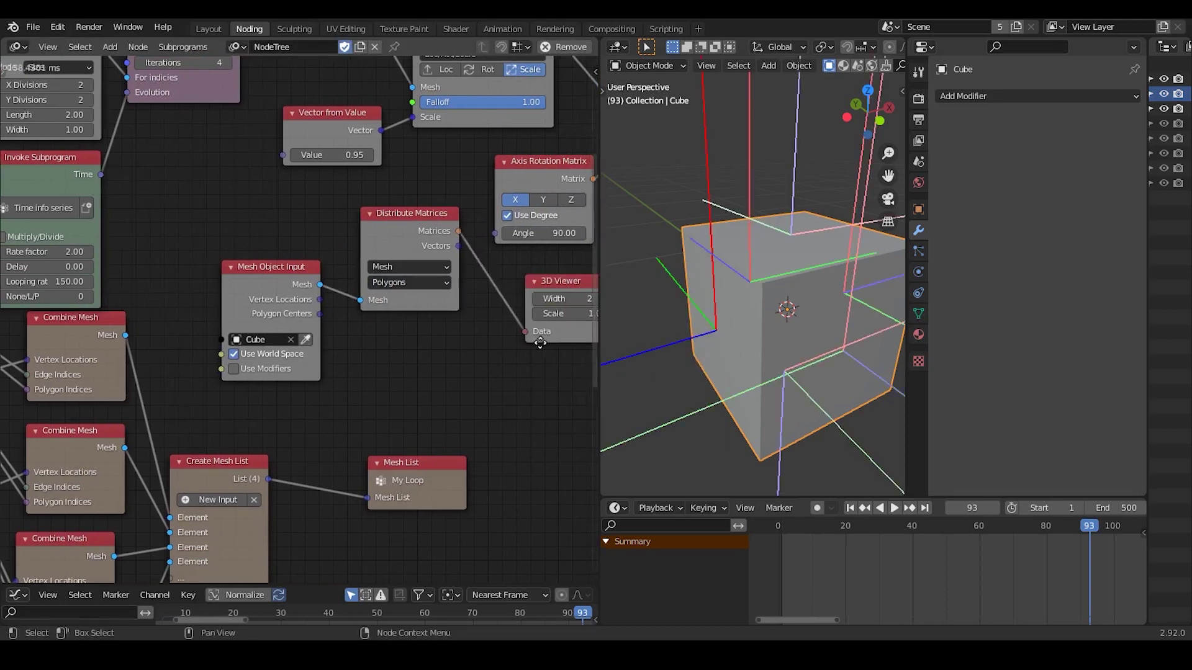
{"action": "middle_click_drag", "start_coordinate": [541, 339], "coordinate": [394, 340]}
{"action": "middle_click_drag", "start_coordinate": [795, 284], "coordinate": [734, 222]}
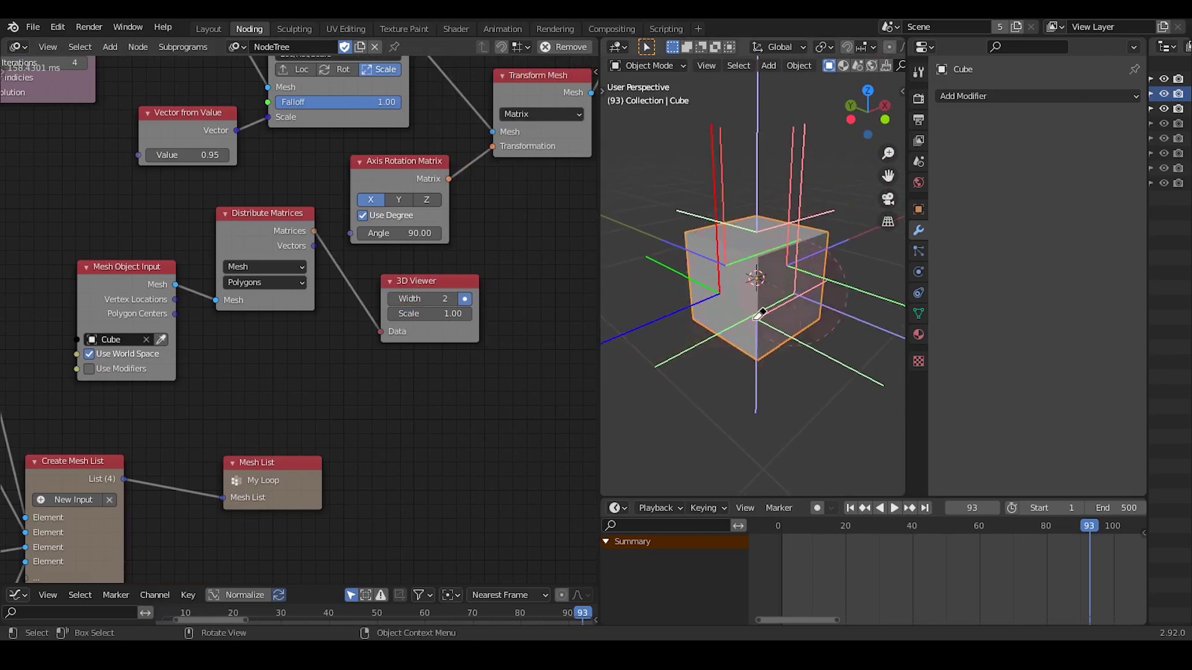
Delete the 3D Viewer node and nudge Distribute Matrices slightly closer to Mesh Object Input
{"action": "middle_click_drag", "start_coordinate": [133, 208], "coordinate": [322, 315]}
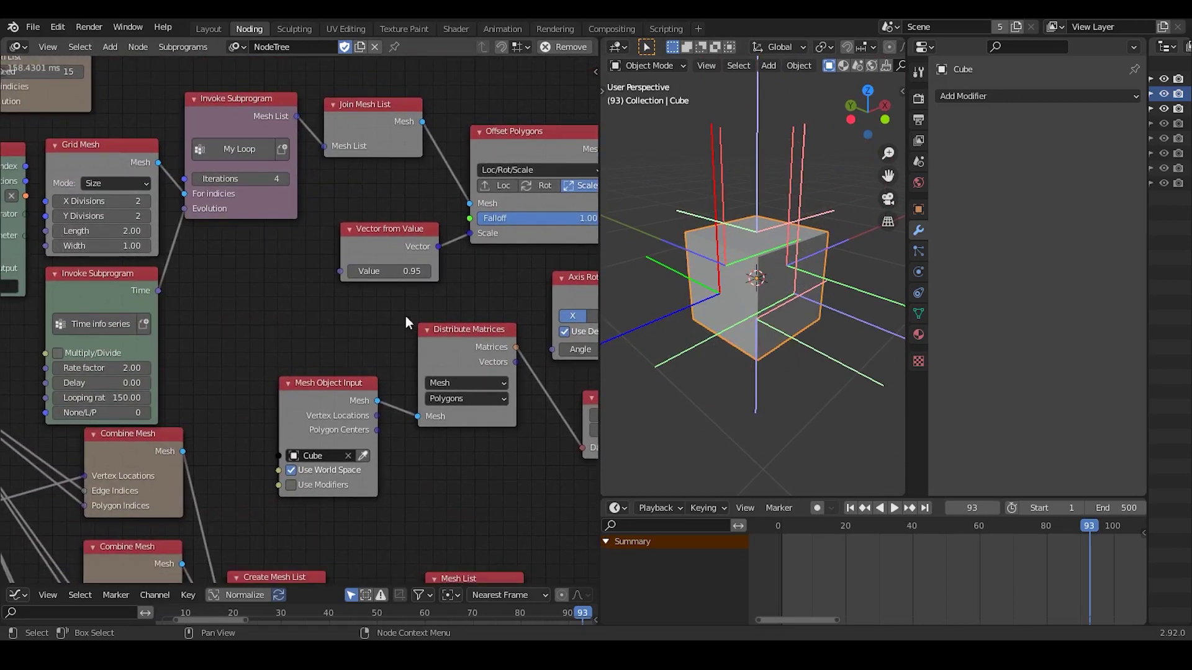
{"action": "middle_click_drag", "start_coordinate": [405, 315], "coordinate": [199, 258]}
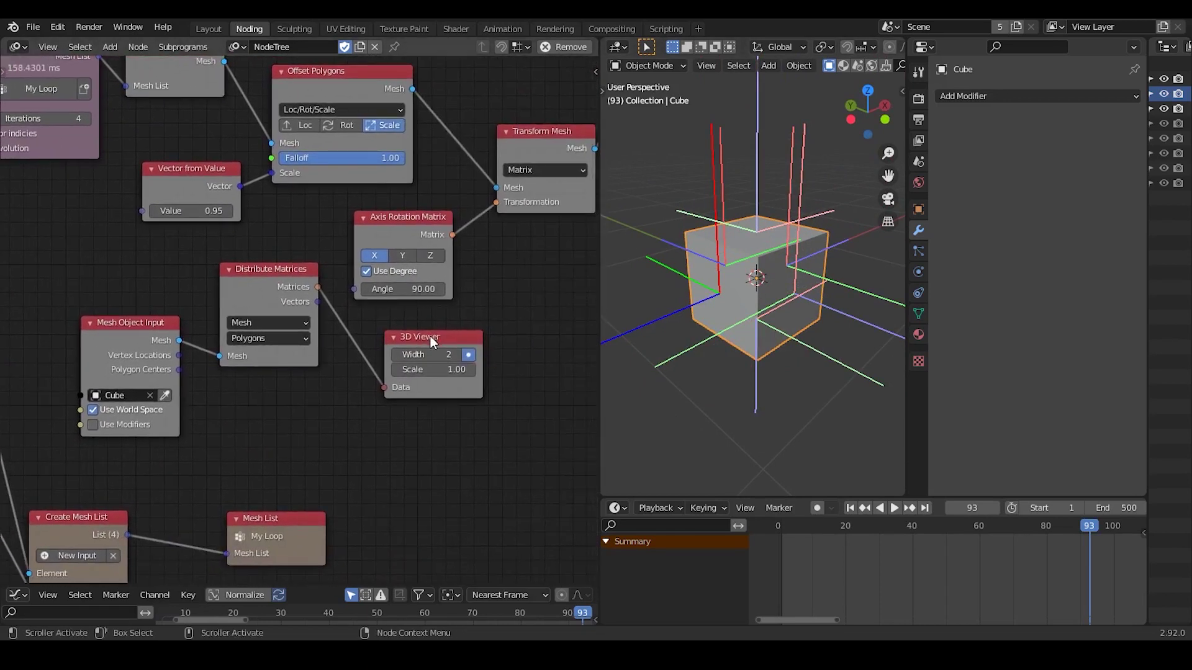
{"action": "left_click_drag", "start_coordinate": [430, 337], "coordinate": [411, 335]}
{"action": "key", "text": "x"}
{"action": "left_click_drag", "start_coordinate": [278, 281], "coordinate": [264, 286]}
{"action": "middle_click_drag", "start_coordinate": [501, 342], "coordinate": [585, 345]}
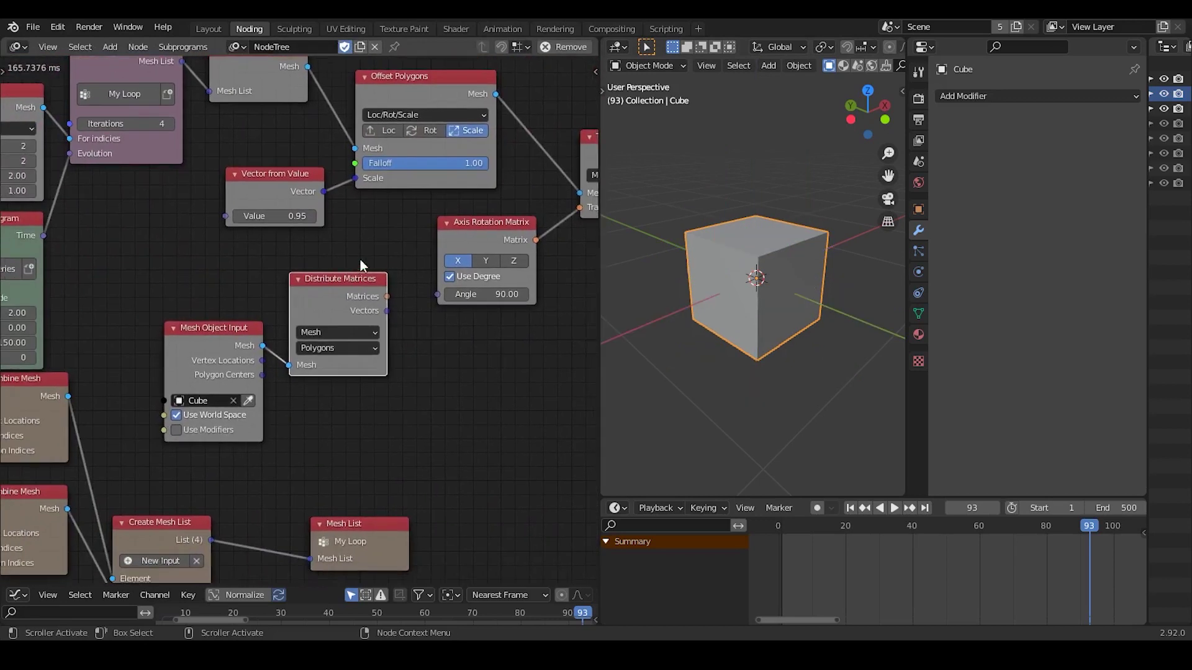
Delete the Distribute Matrices, Mesh Object Input and Loop Input nodes
{"action": "left_click_drag", "start_coordinate": [384, 248], "coordinate": [214, 377]}
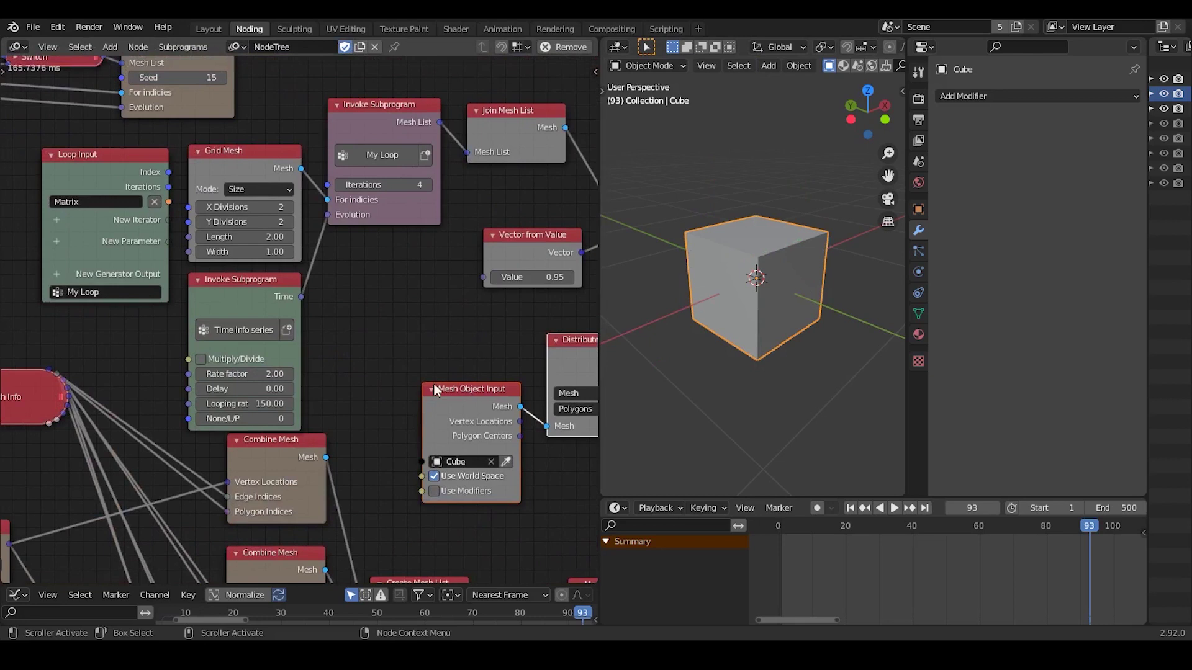
{"action": "left_click", "coordinate": [126, 168]}
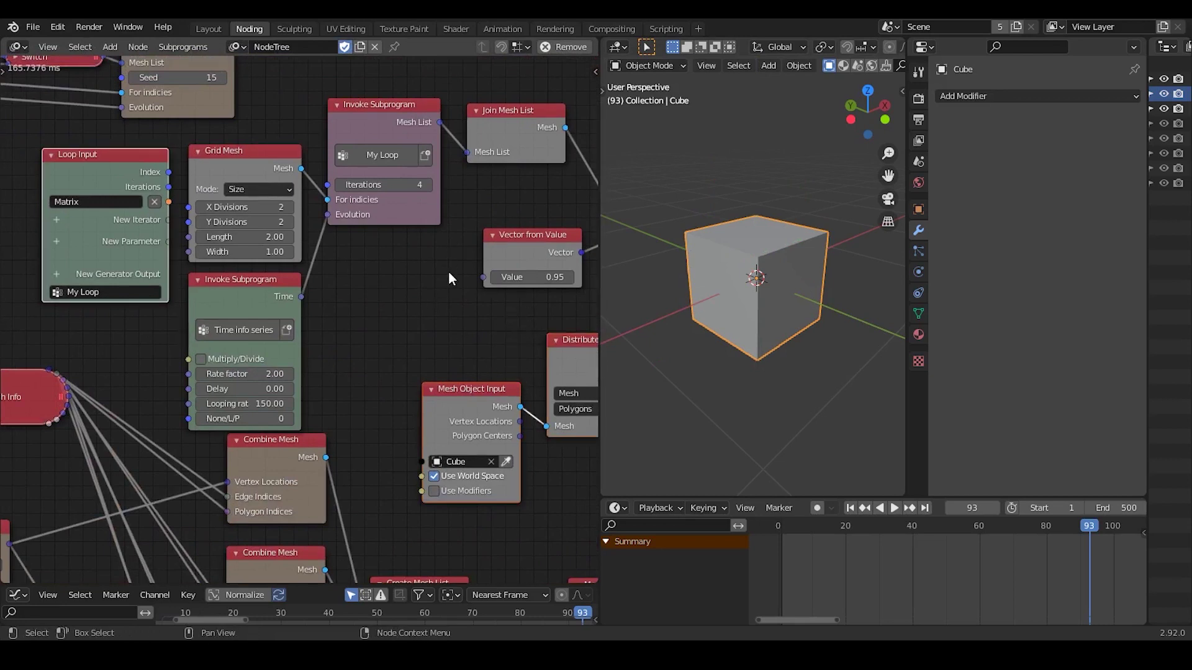
{"action": "key", "text": "x"}
{"action": "left_click", "coordinate": [253, 252]}
{"action": "key", "text": "Return"}
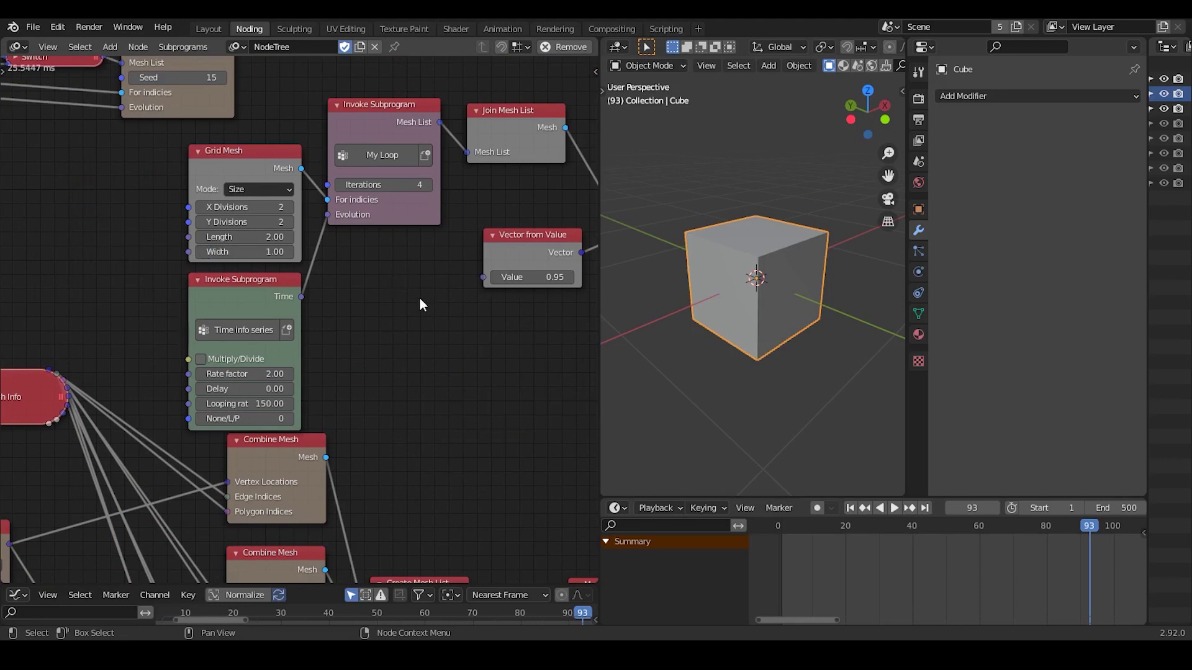
Delete the cube from the scene and select the spherical Target mesh
{"action": "middle_click_drag", "start_coordinate": [491, 360], "coordinate": [445, 375]}
{"action": "middle_click_drag", "start_coordinate": [751, 317], "coordinate": [893, 202]}
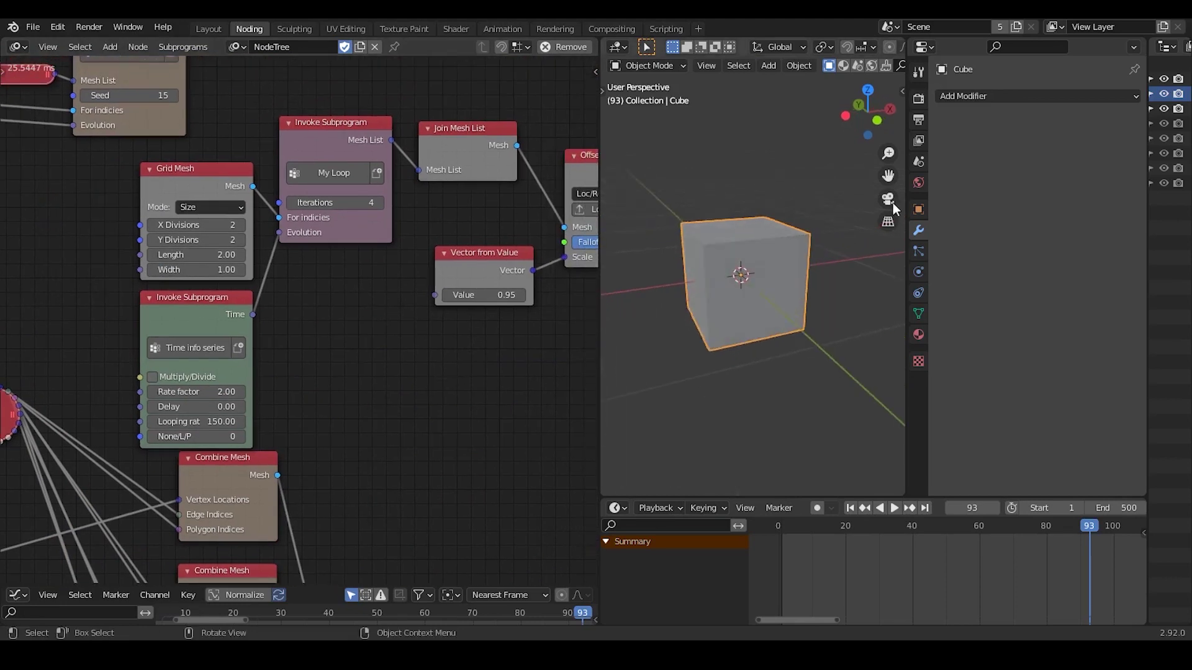
{"action": "key", "text": "x"}
{"action": "left_click", "coordinate": [809, 245]}
{"action": "middle_click_drag", "start_coordinate": [718, 267], "coordinate": [740, 307], "text": "ctrl"}
{"action": "middle_click_drag", "start_coordinate": [723, 251], "coordinate": [721, 302], "text": "shift"}
{"action": "left_click", "coordinate": [822, 281]}
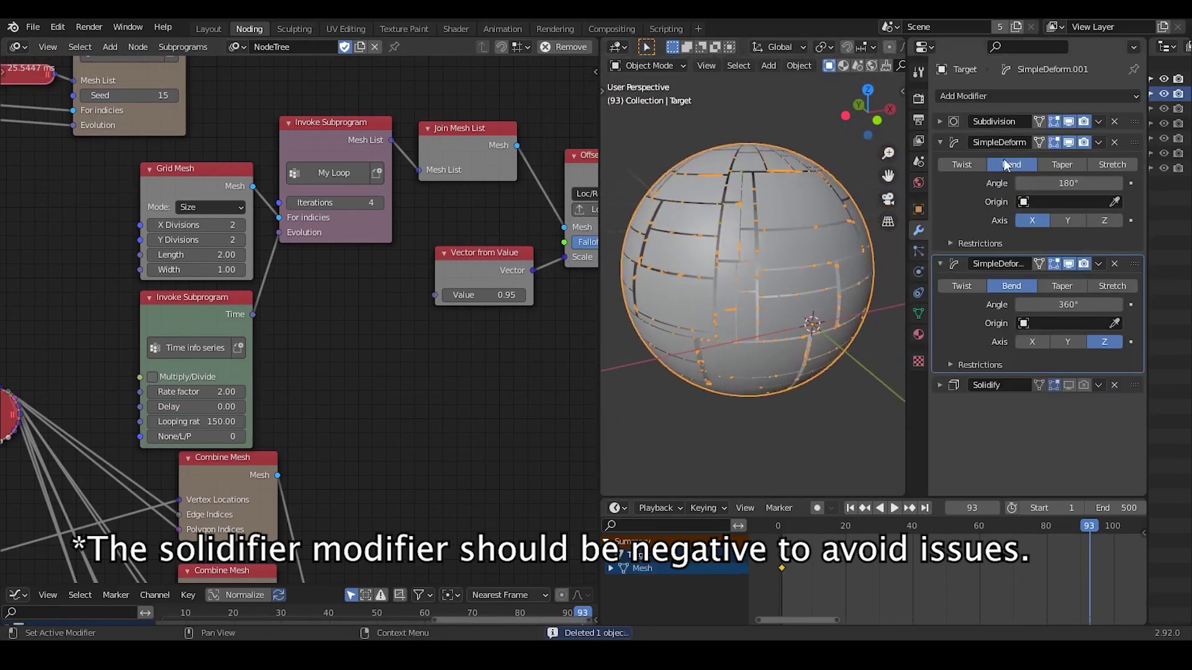
Collapse both SimpleDeform modifiers, expand Solidify, and enable Solidify for the viewport and renders
{"action": "left_click", "coordinate": [940, 142]}
{"action": "left_click", "coordinate": [939, 163]}
{"action": "left_click", "coordinate": [940, 184]}
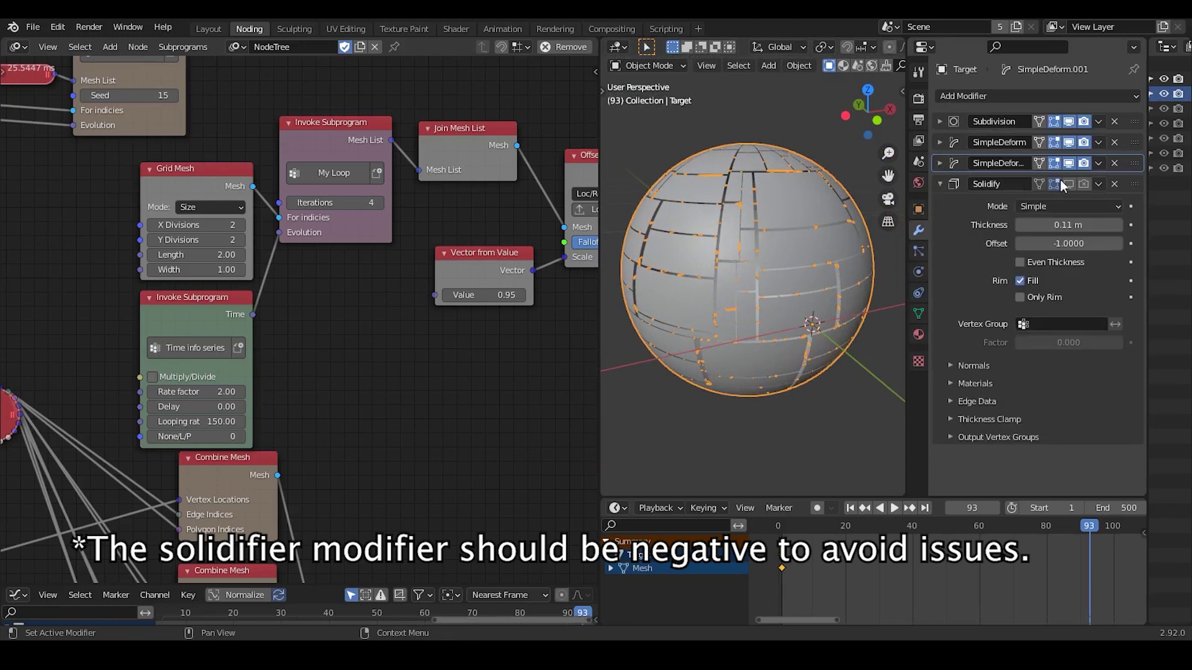
{"action": "left_click", "coordinate": [1070, 183]}
{"action": "left_click", "coordinate": [1084, 184]}
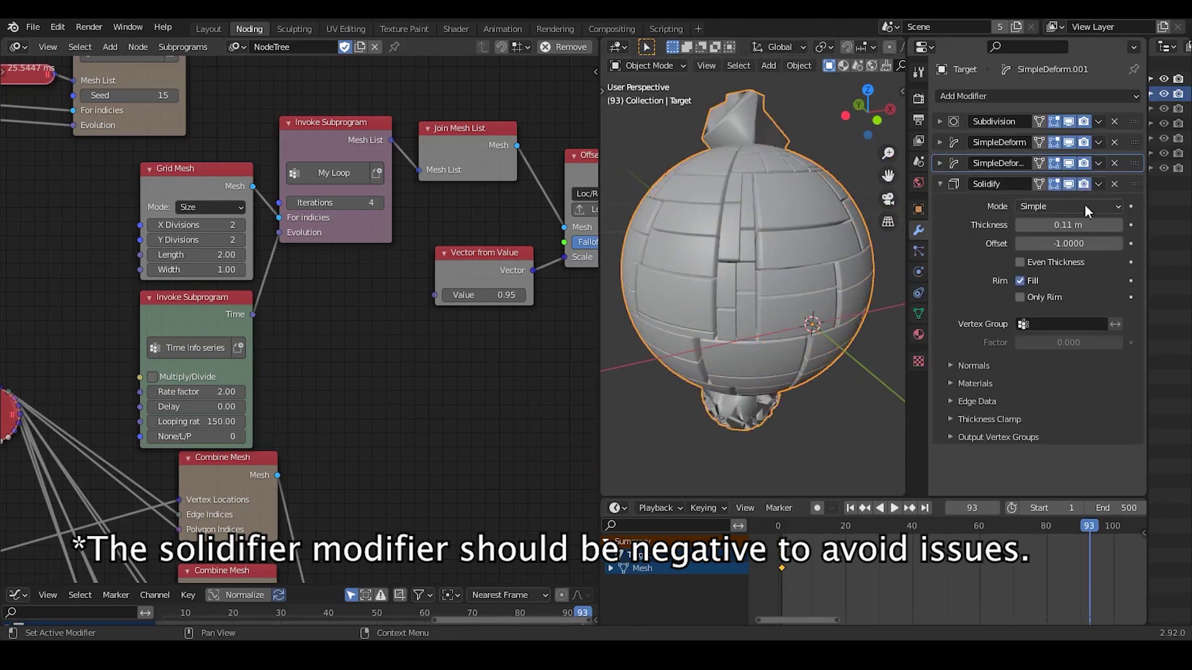
Set the Solidify thickness to 0.02 m and check the sphere's panels
{"action": "left_click", "coordinate": [1084, 225]}
{"action": "type", "text": "0.02"}
{"action": "key", "text": "Return"}
{"action": "middle_click_drag", "start_coordinate": [801, 248], "coordinate": [762, 223]}
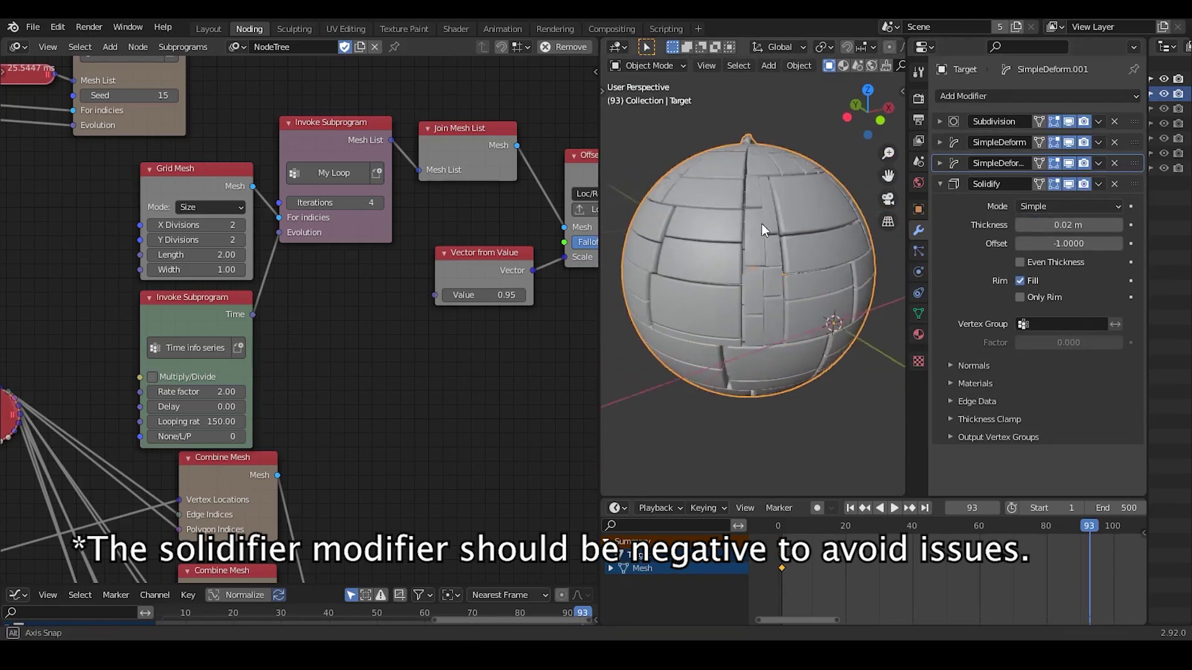
{"action": "middle_click_drag", "start_coordinate": [762, 224], "coordinate": [745, 217]}
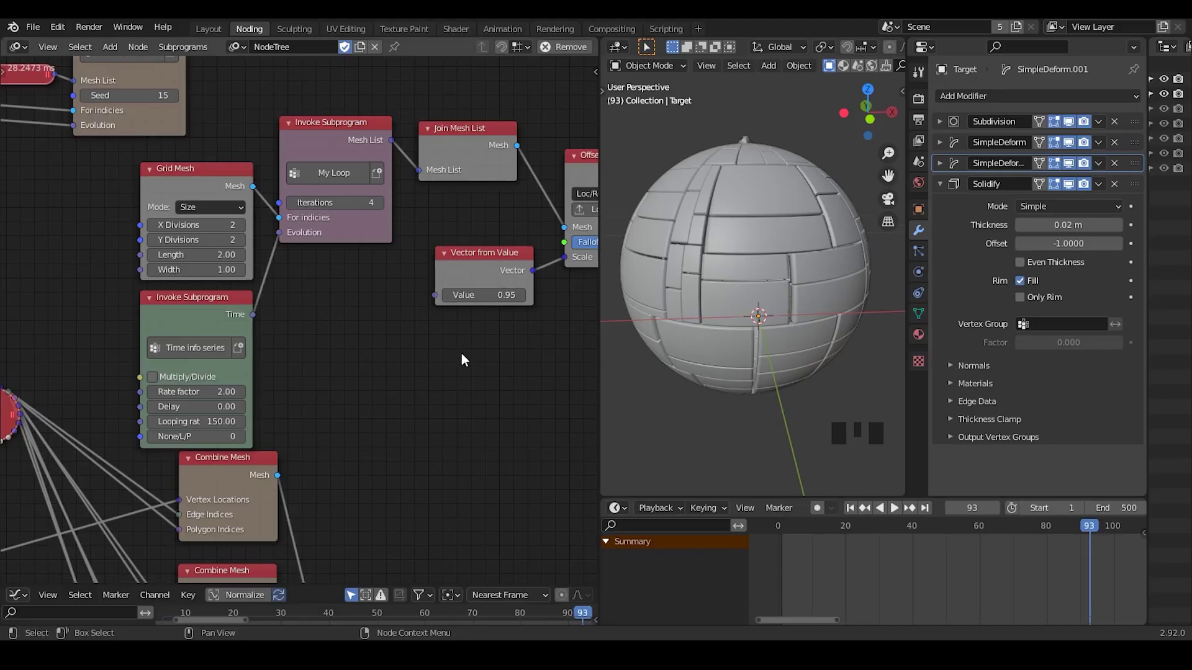
Move the Transform Mesh node slightly up, closer to the level of Mesh Object Output
{"action": "middle_click_drag", "start_coordinate": [522, 348], "coordinate": [329, 337]}
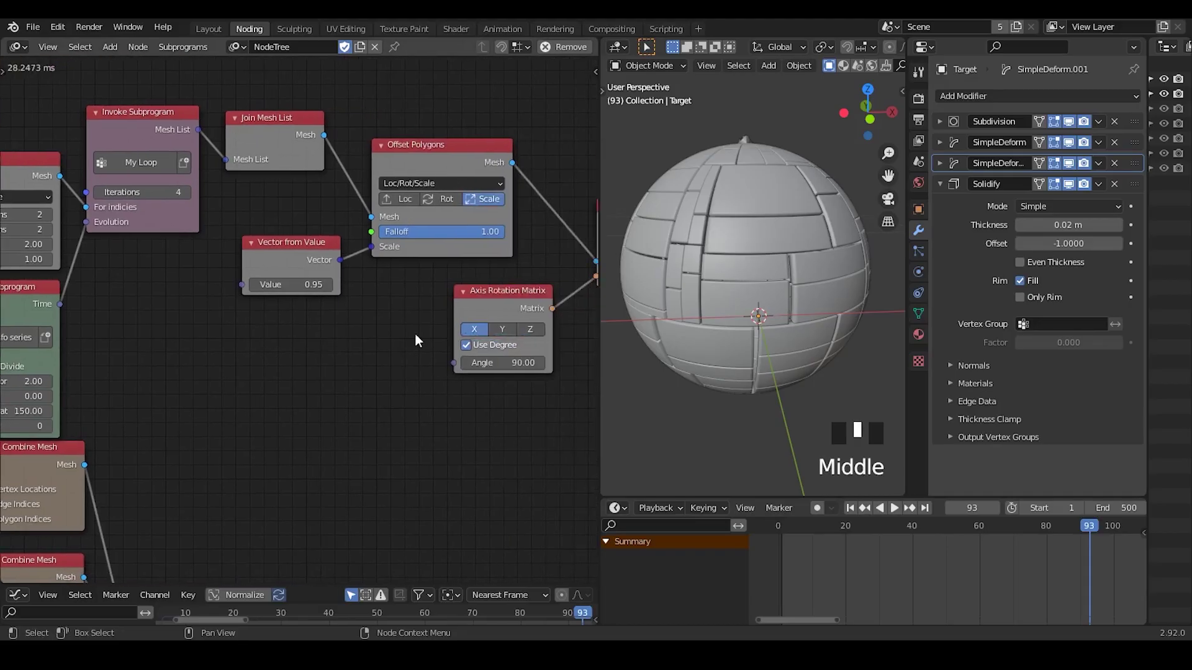
{"action": "middle_click", "coordinate": [552, 375]}
{"action": "middle_click_drag", "start_coordinate": [551, 375], "coordinate": [292, 341]}
{"action": "middle_click_drag", "start_coordinate": [419, 346], "coordinate": [300, 363]}
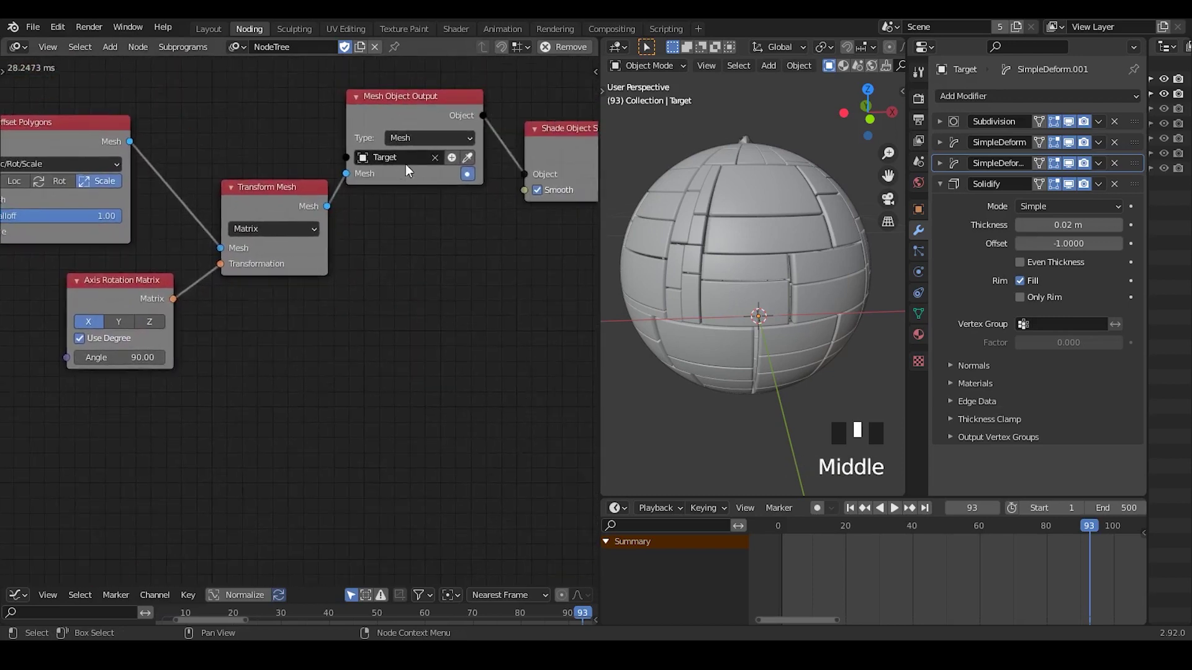
{"action": "left_click_drag", "start_coordinate": [281, 196], "coordinate": [264, 174]}
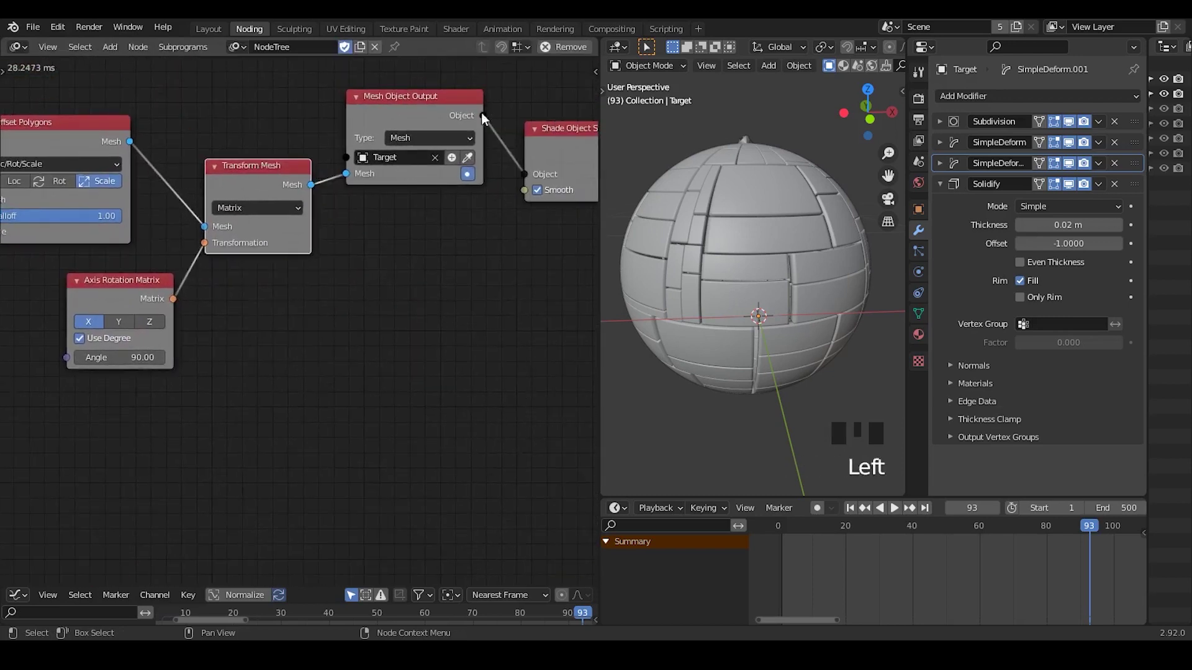
Set the Solidify thickness to -0.02 m and check the sphere from above
{"action": "left_click", "coordinate": [1083, 226]}
{"action": "type", "text": "-0"}
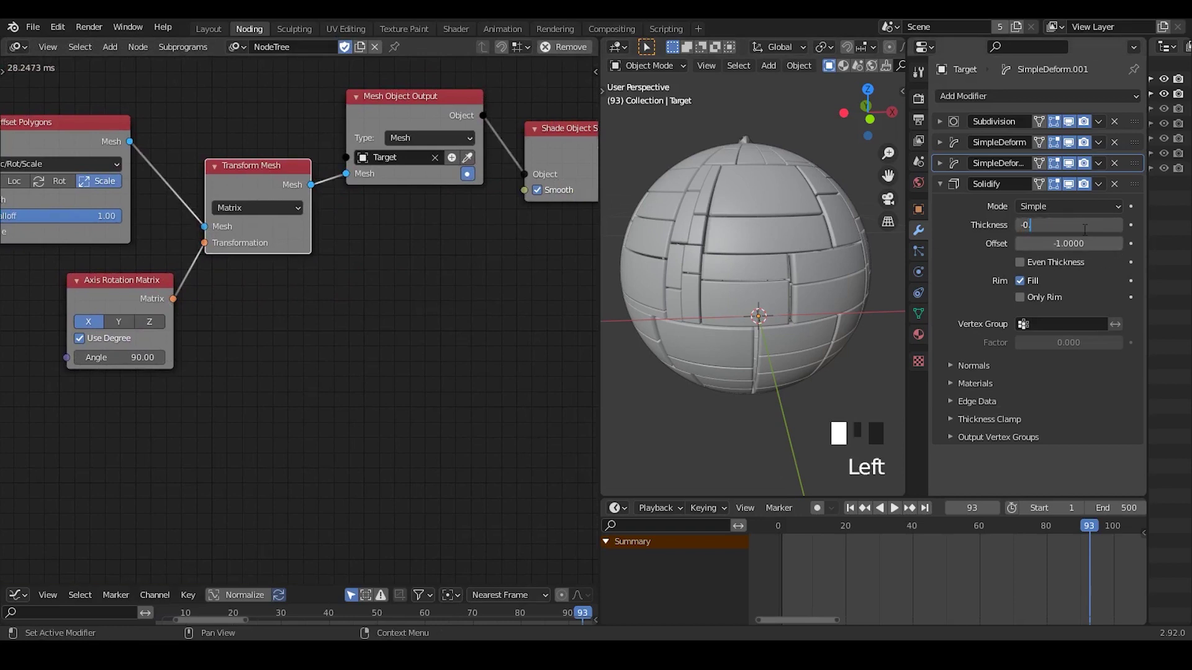
{"action": "type", "text": ".02"}
{"action": "key", "text": "Return"}
{"action": "middle_click_drag", "start_coordinate": [770, 139], "coordinate": [771, 248]}
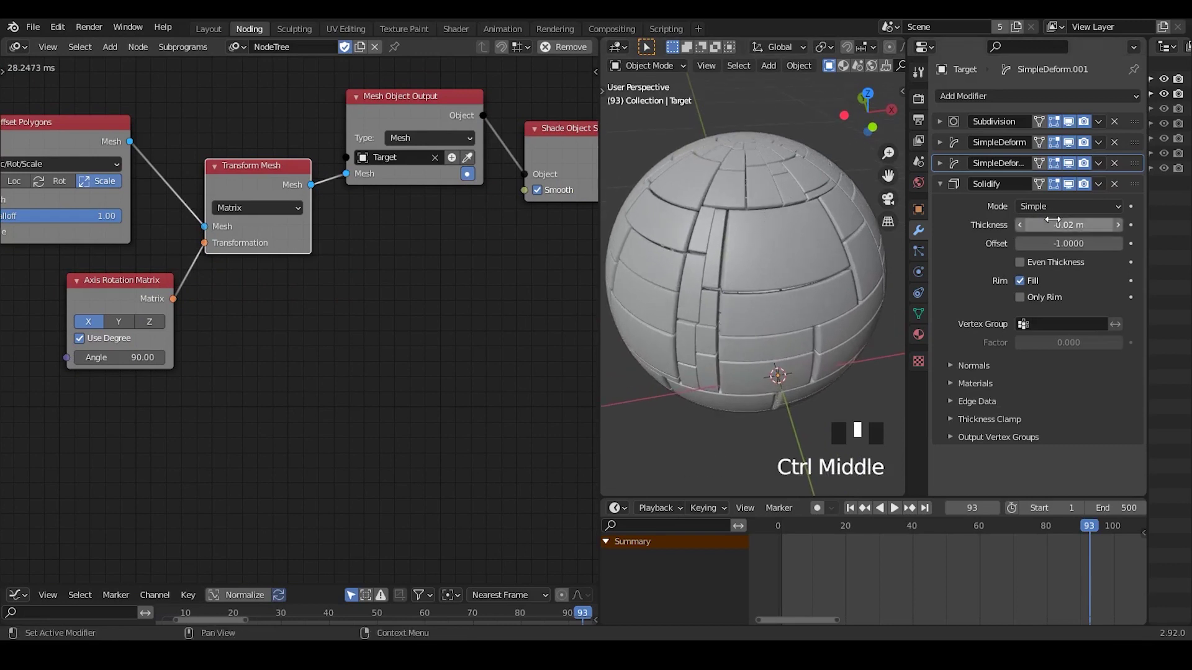
Try a Solidify thickness of -0.14 m on the sphere
{"action": "left_click", "coordinate": [1068, 224]}
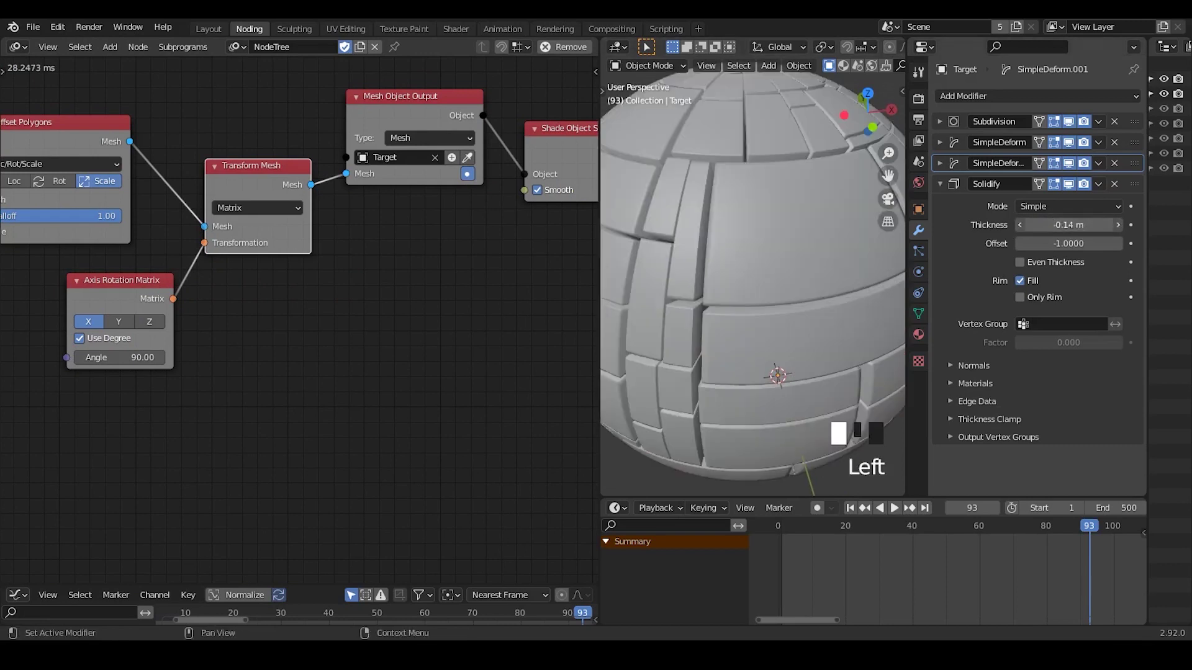
{"action": "left_click", "coordinate": [1072, 225]}
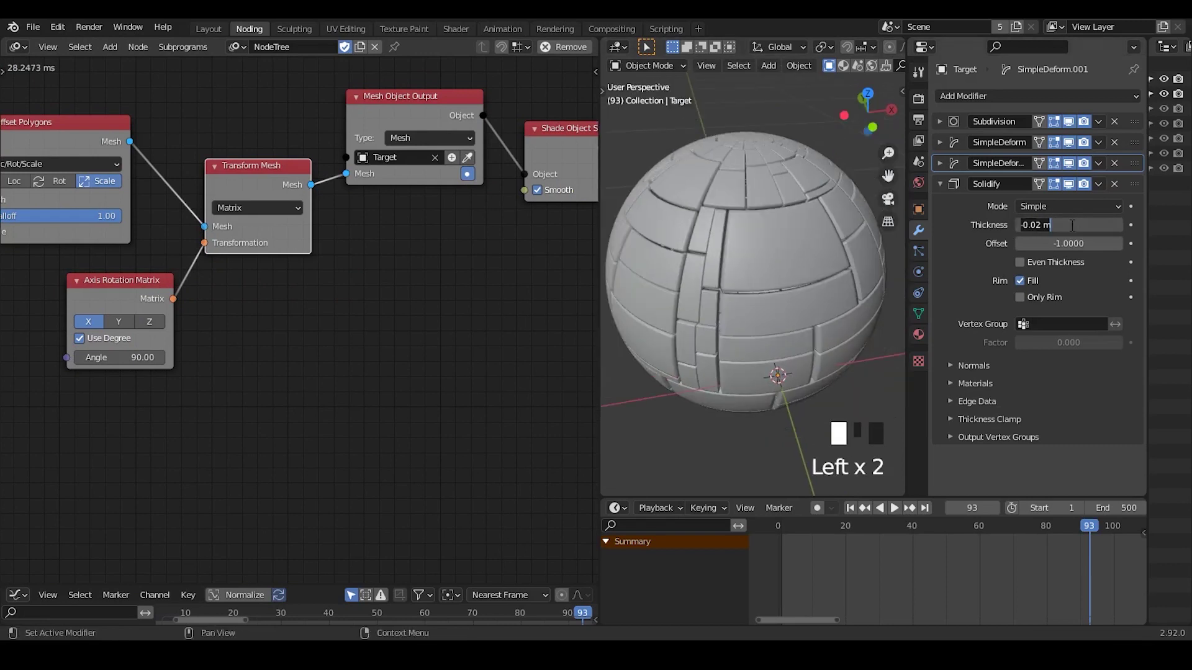
{"action": "left_click", "coordinate": [552, 252]}
{"action": "middle_click_drag", "start_coordinate": [551, 251], "coordinate": [462, 288]}
{"action": "middle_click_drag", "start_coordinate": [877, 66], "coordinate": [794, 82]}
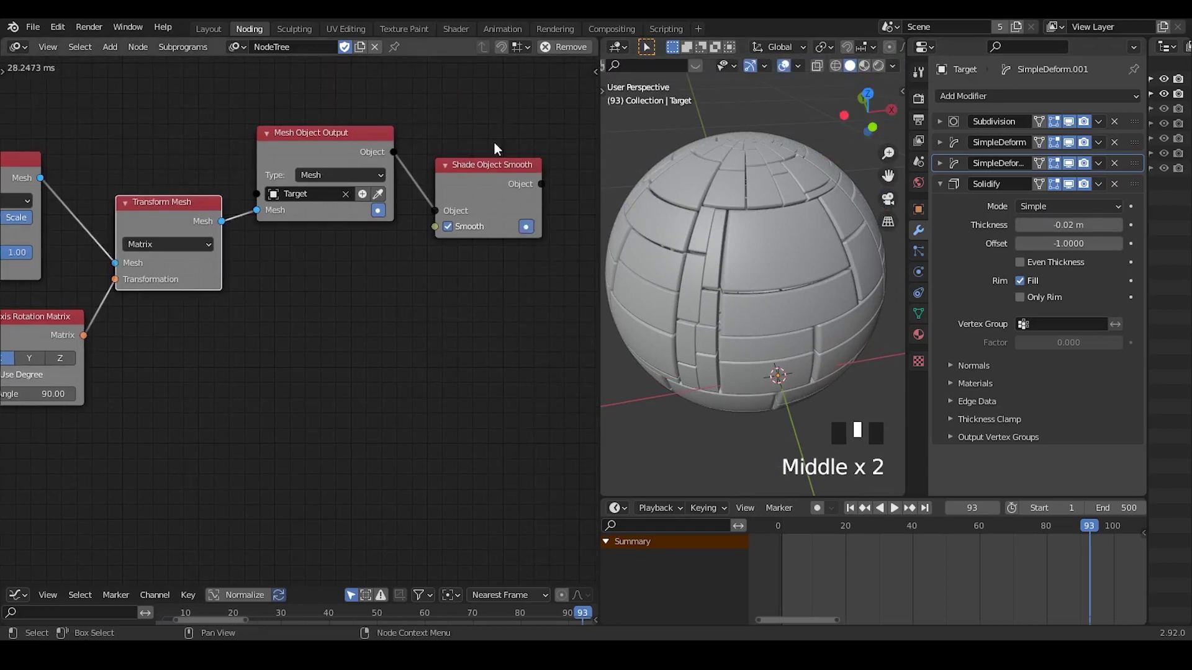
{"action": "left_click_drag", "start_coordinate": [552, 105], "coordinate": [217, 325]}
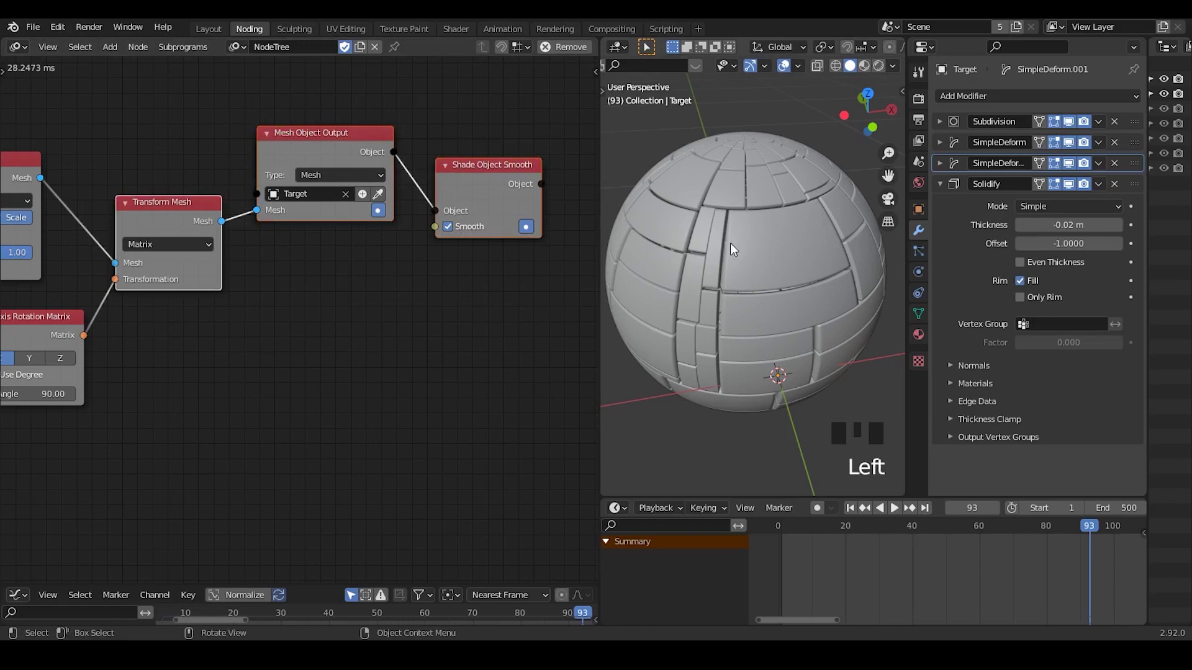
{"action": "middle_click_drag", "start_coordinate": [725, 250], "coordinate": [725, 224]}
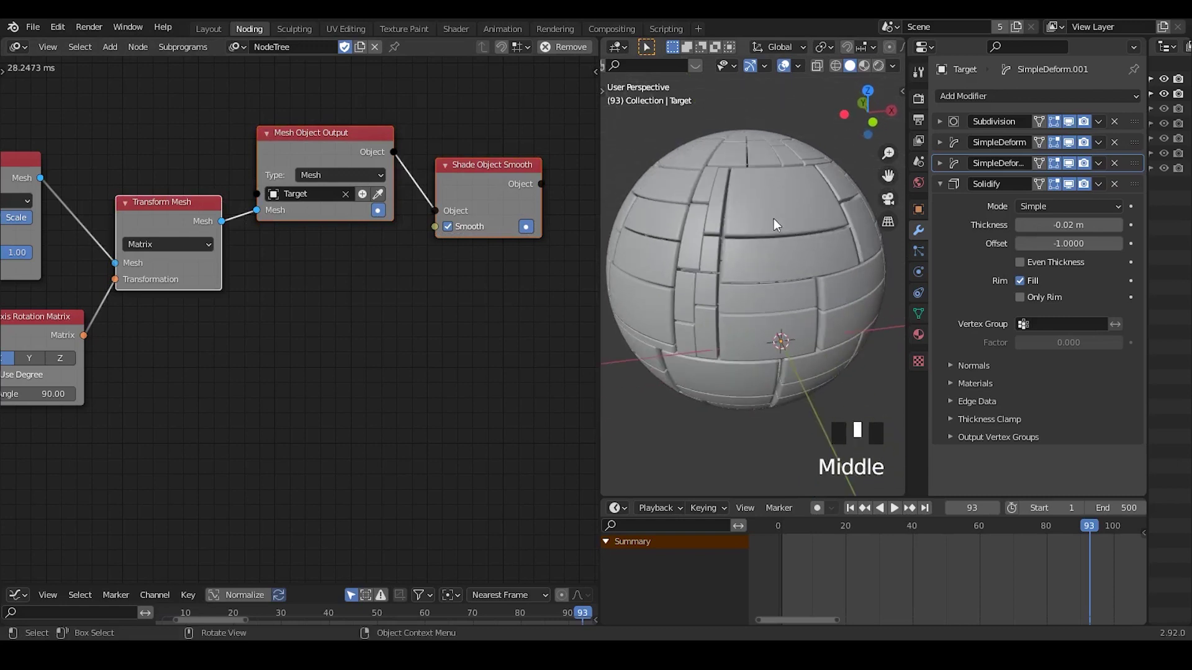
{"action": "left_click", "coordinate": [297, 281]}
Switch to the Shader workspace and create a new material for the Target sphere
{"action": "left_click", "coordinate": [451, 27]}
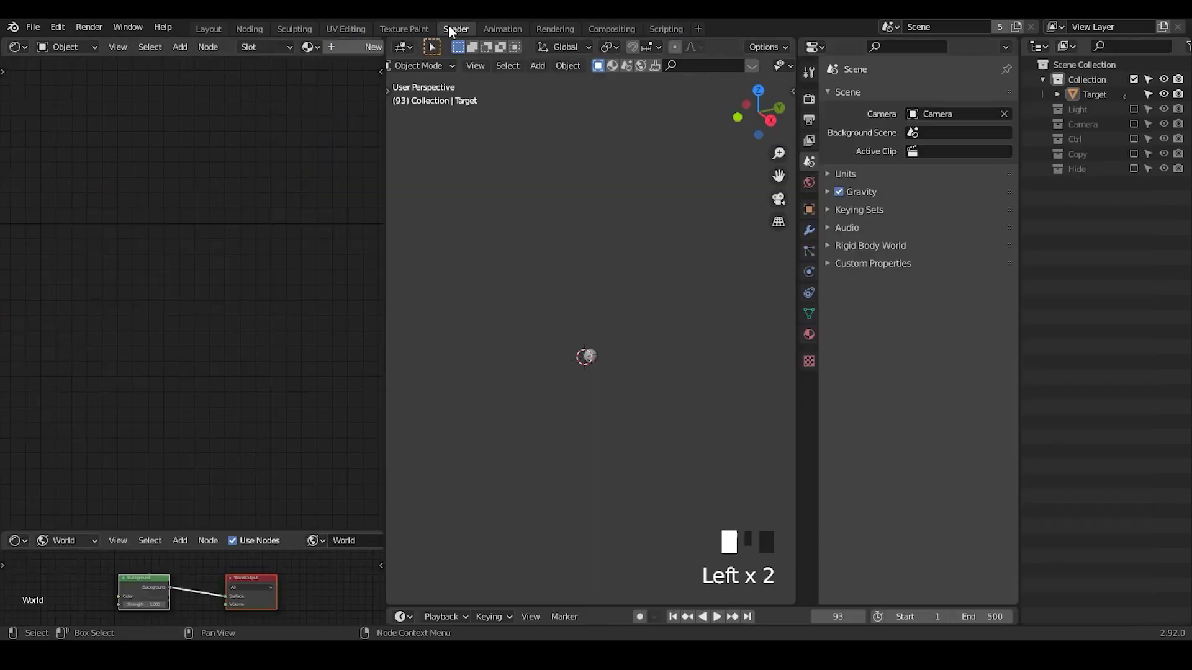
{"action": "middle_click_drag", "start_coordinate": [595, 360], "coordinate": [649, 284], "text": "ctrl"}
{"action": "left_click", "coordinate": [339, 49]}
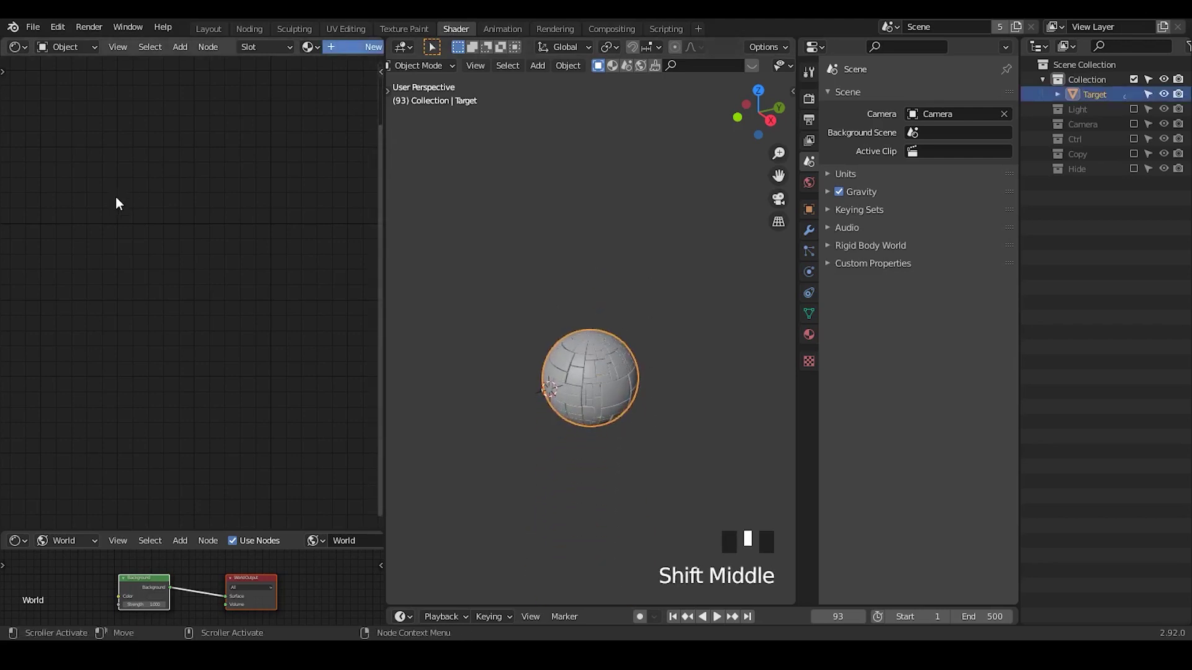
{"action": "middle_click_drag", "start_coordinate": [134, 130], "coordinate": [145, 195]}
Add a Geometry input node beside the Principled BSDF in the sphere's material
{"action": "key", "text": "shift+a"}
{"action": "type", "text": "s"}
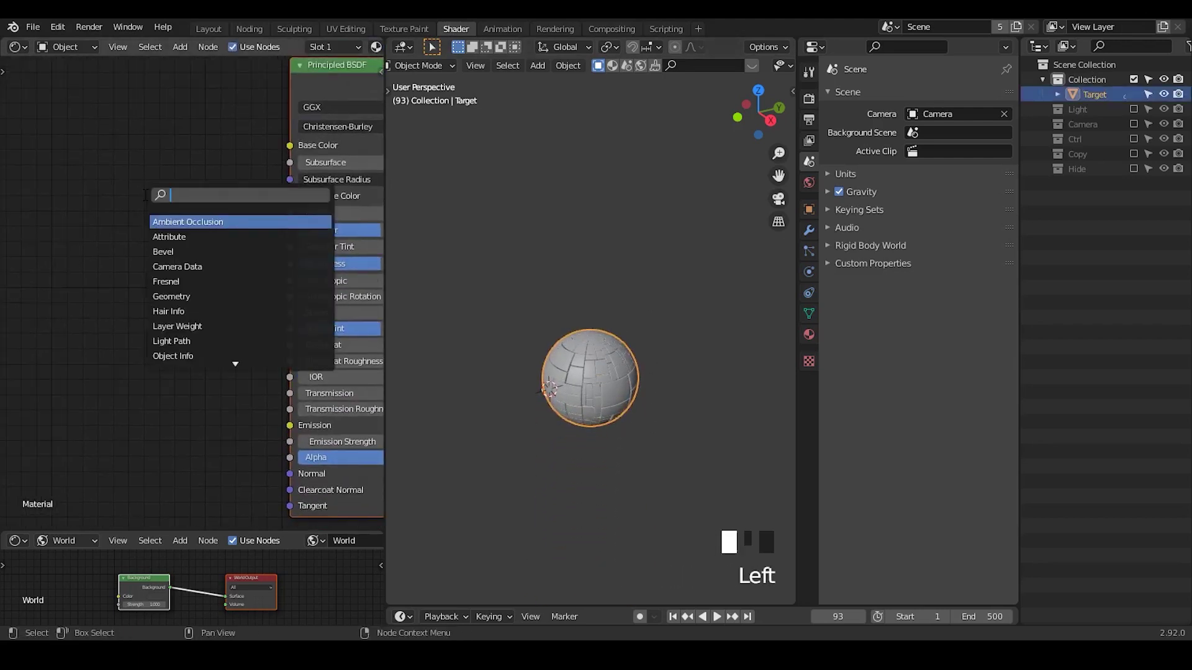
{"action": "type", "text": "geometry"}
{"action": "key", "text": "Return"}
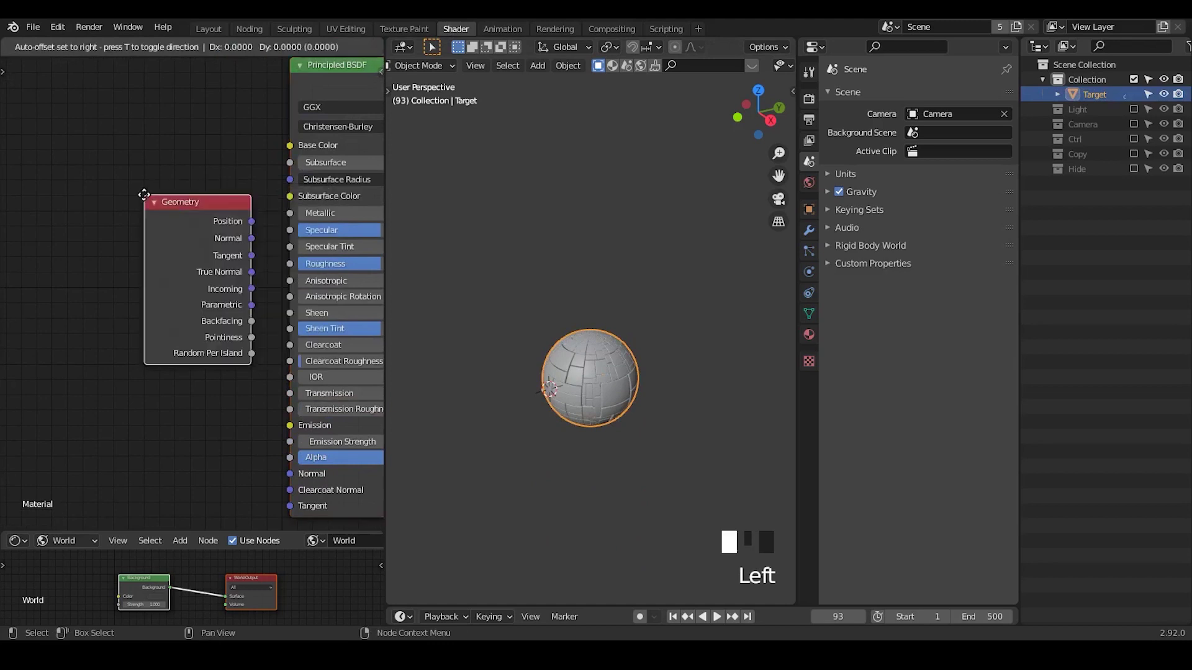
{"action": "left_click", "coordinate": [106, 136]}
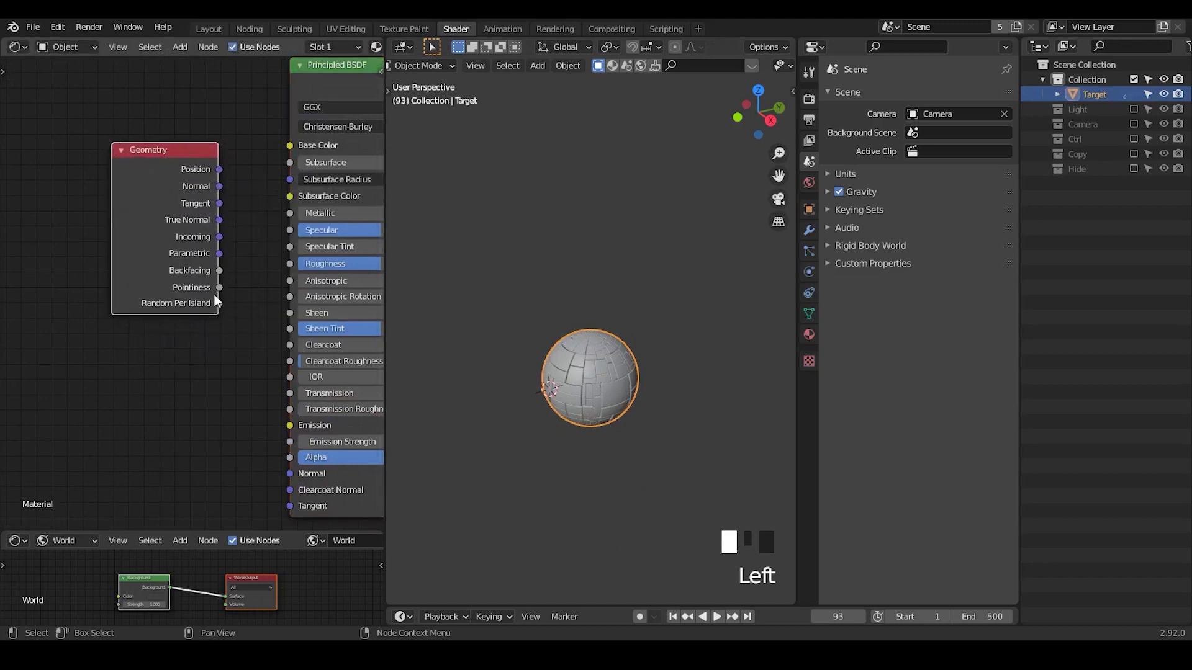
Back in the Noding workspace, move Mesh Object Output and Shade Object Smooth away from Transform Mesh to free space between them
{"action": "left_click", "coordinate": [243, 26]}
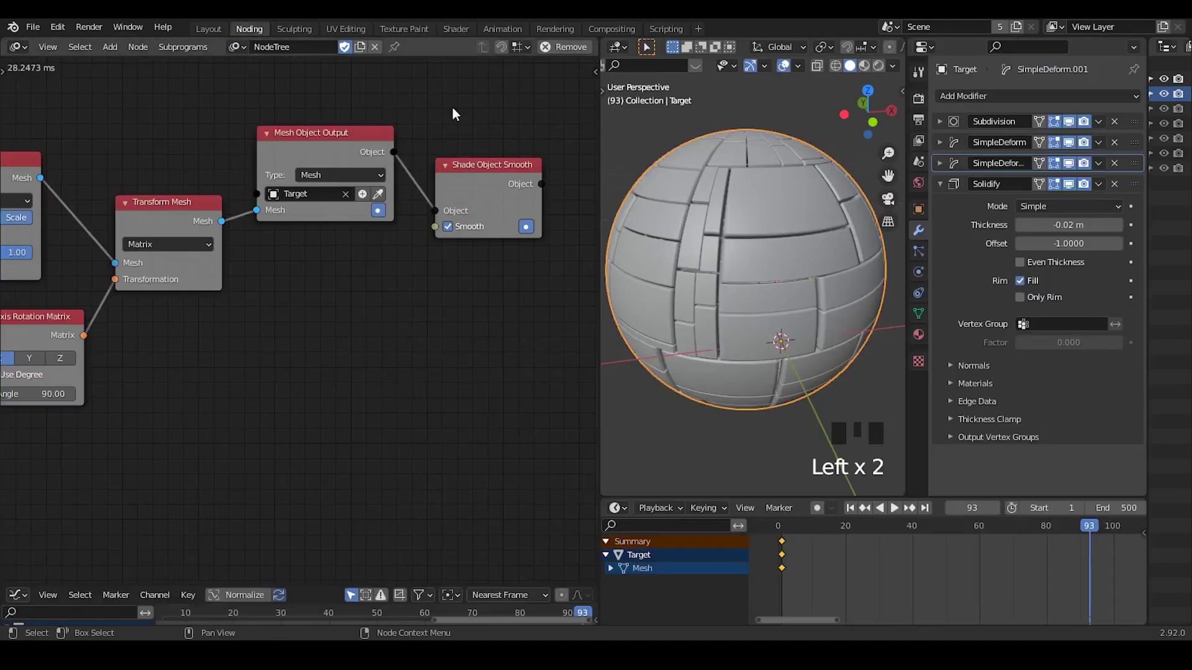
{"action": "left_click_drag", "start_coordinate": [513, 93], "coordinate": [335, 268]}
{"action": "key", "text": "g"}
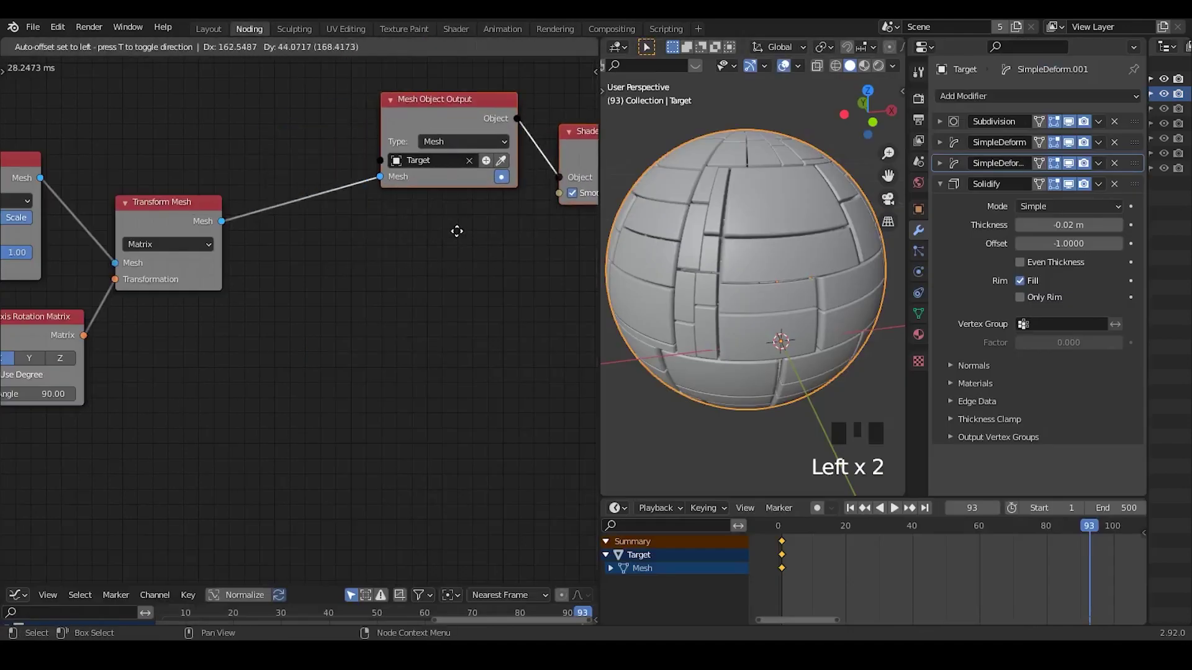
{"action": "left_click", "coordinate": [460, 233]}
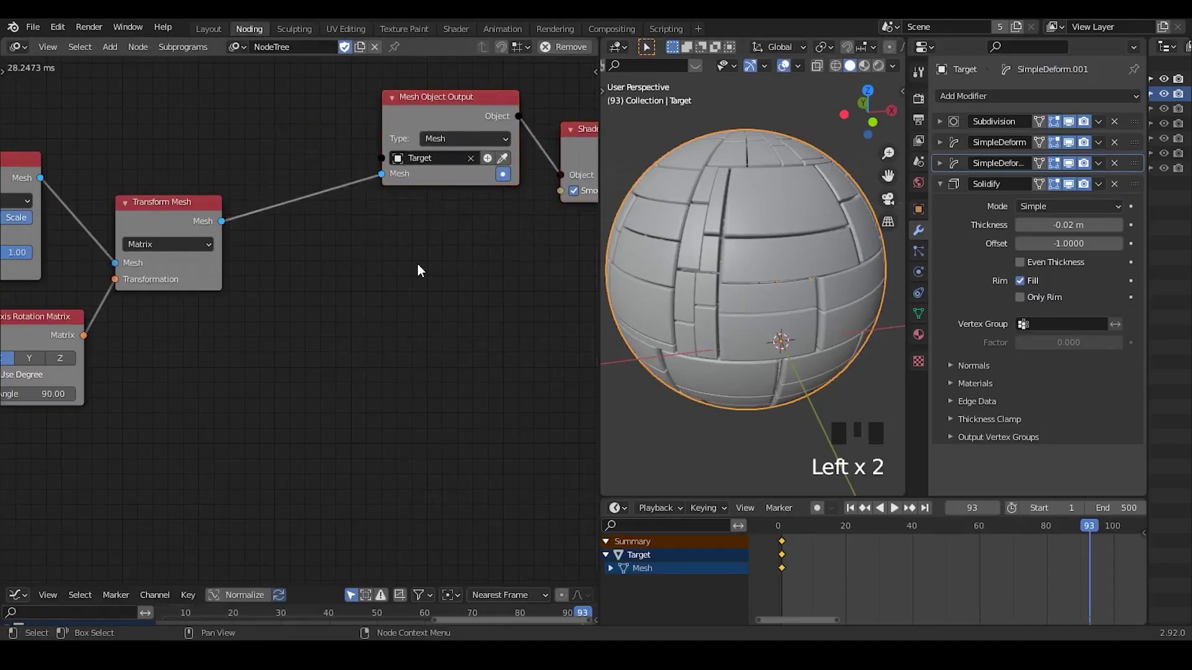
Try adding a vertex color layer directly to the Target mesh and go to frame 92 to test it
{"action": "left_click", "coordinate": [918, 313]}
{"action": "left_click", "coordinate": [971, 316]}
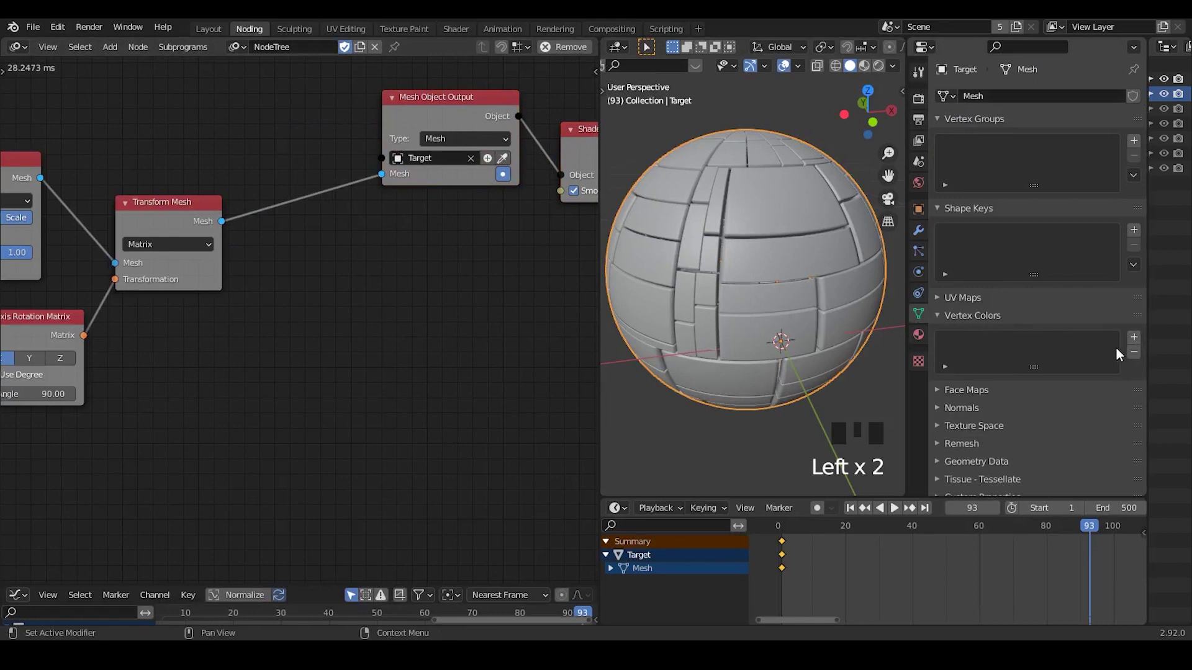
{"action": "left_click", "coordinate": [1133, 337]}
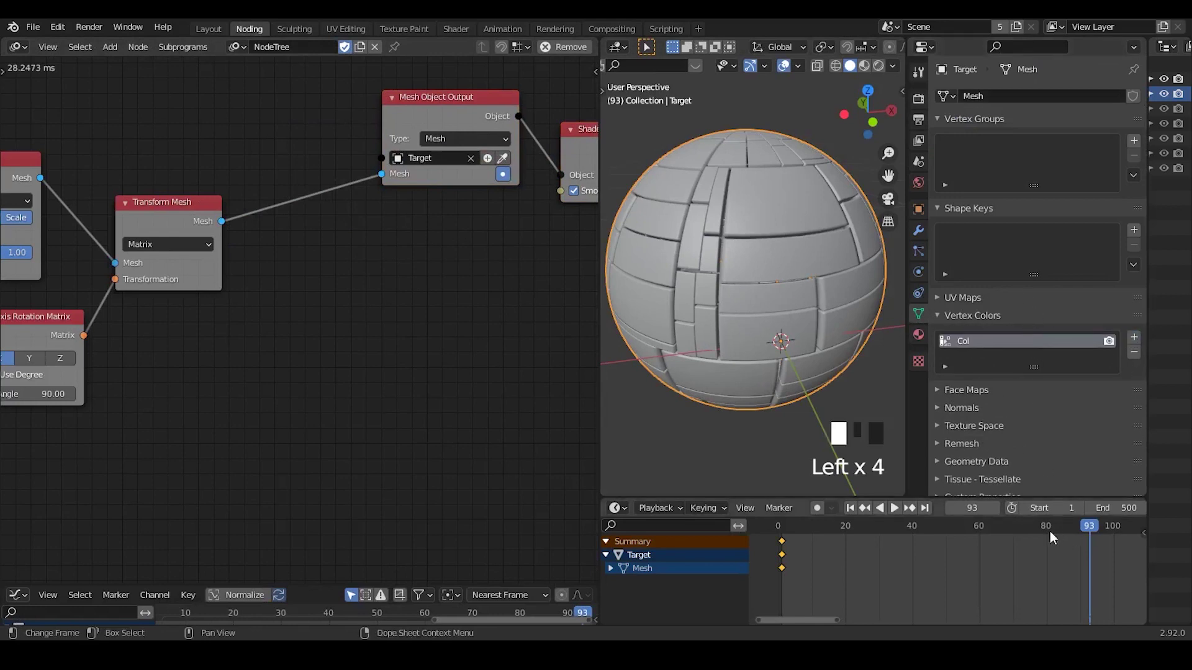
{"action": "left_click", "coordinate": [948, 507]}
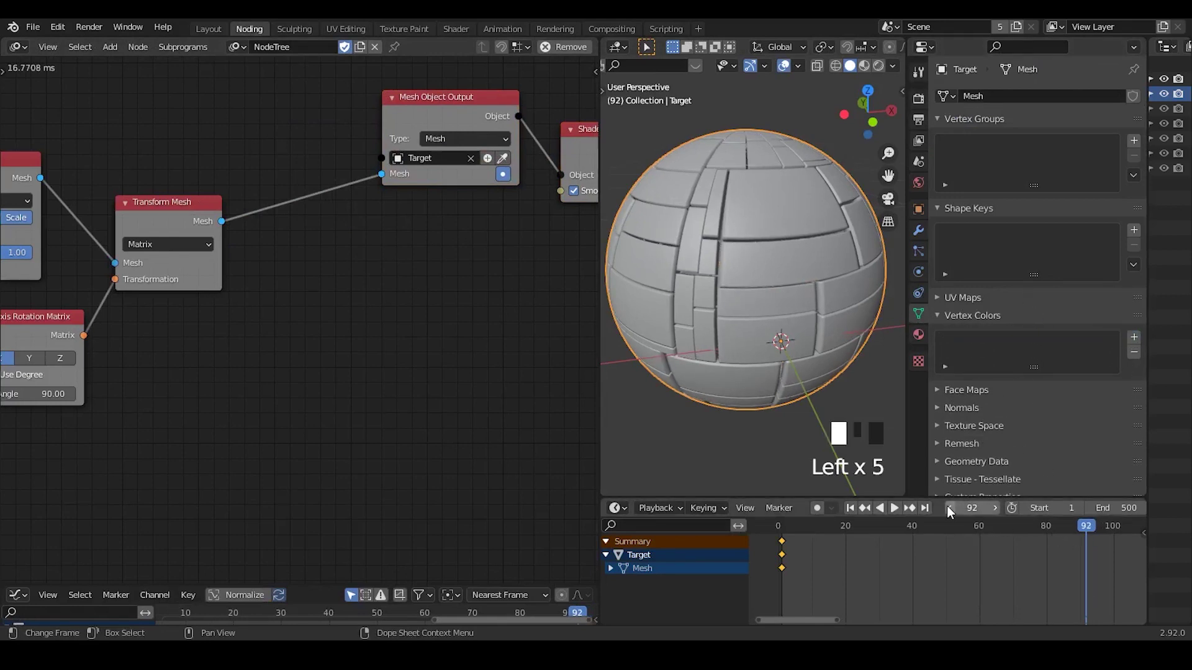
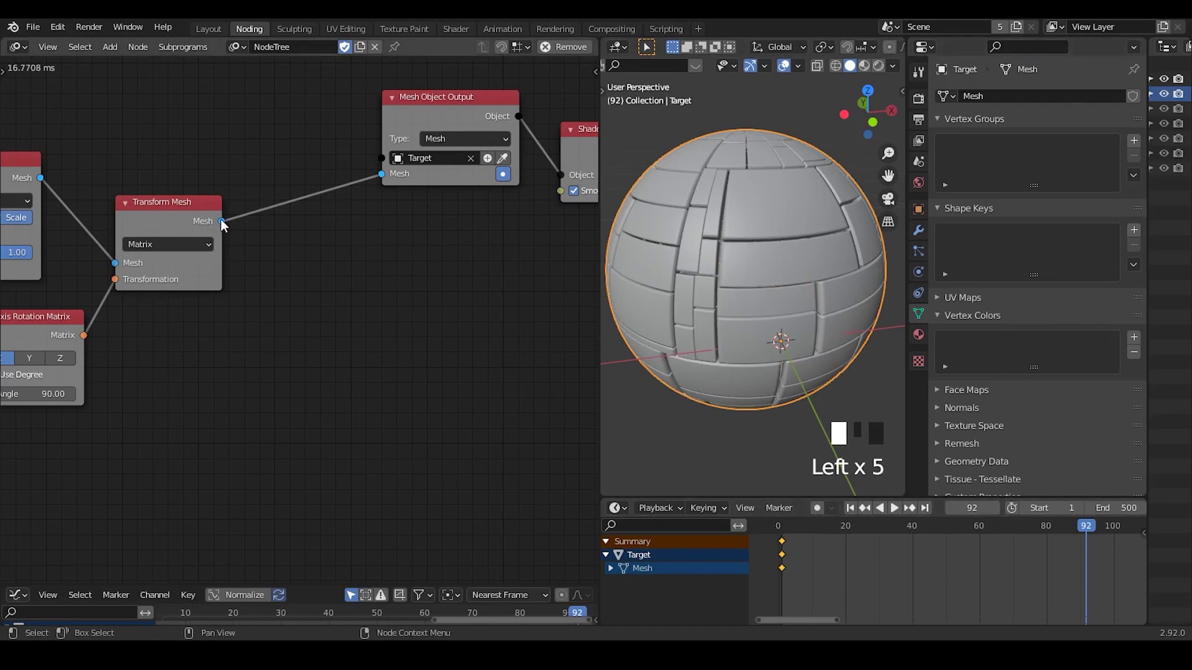
Insert an Insert Vertex Color Layer node between Transform Mesh and Mesh Object Output
{"action": "left_click_drag", "start_coordinate": [222, 221], "coordinate": [357, 237]}
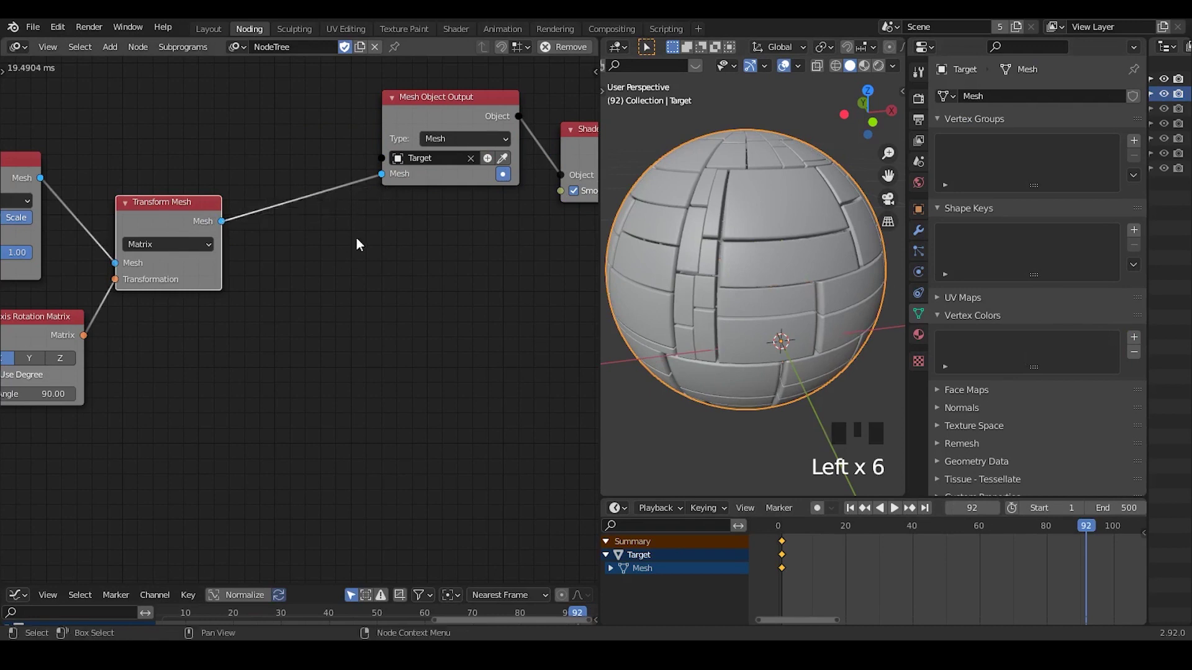
{"action": "key", "text": "ctrl+a"}
{"action": "type", "text": "insertv"}
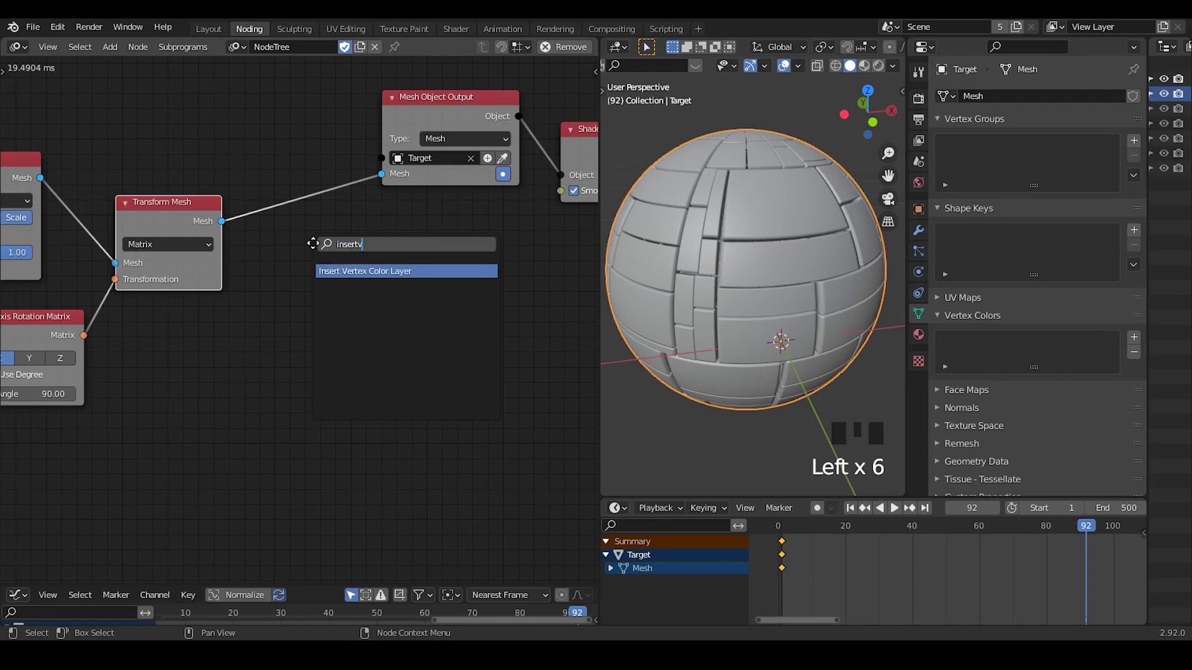
{"action": "key", "text": "Return"}
{"action": "left_click", "coordinate": [278, 170]}
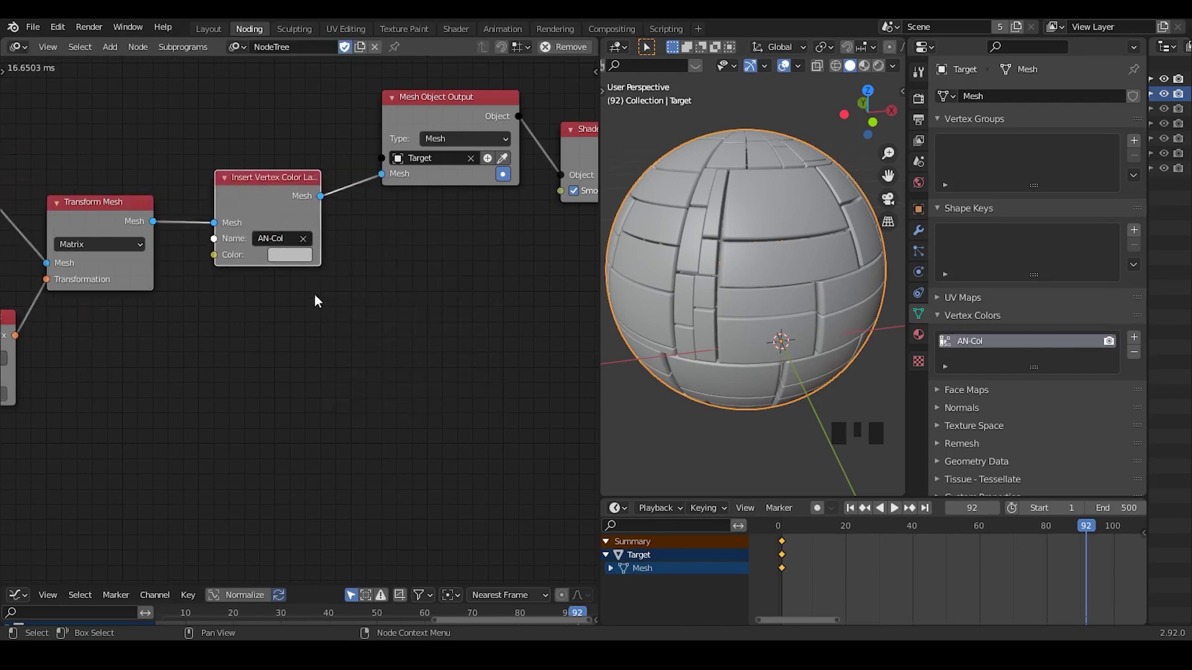
{"action": "middle_click_drag", "start_coordinate": [257, 309], "coordinate": [430, 243]}
{"action": "key", "text": "ctrl+a"}
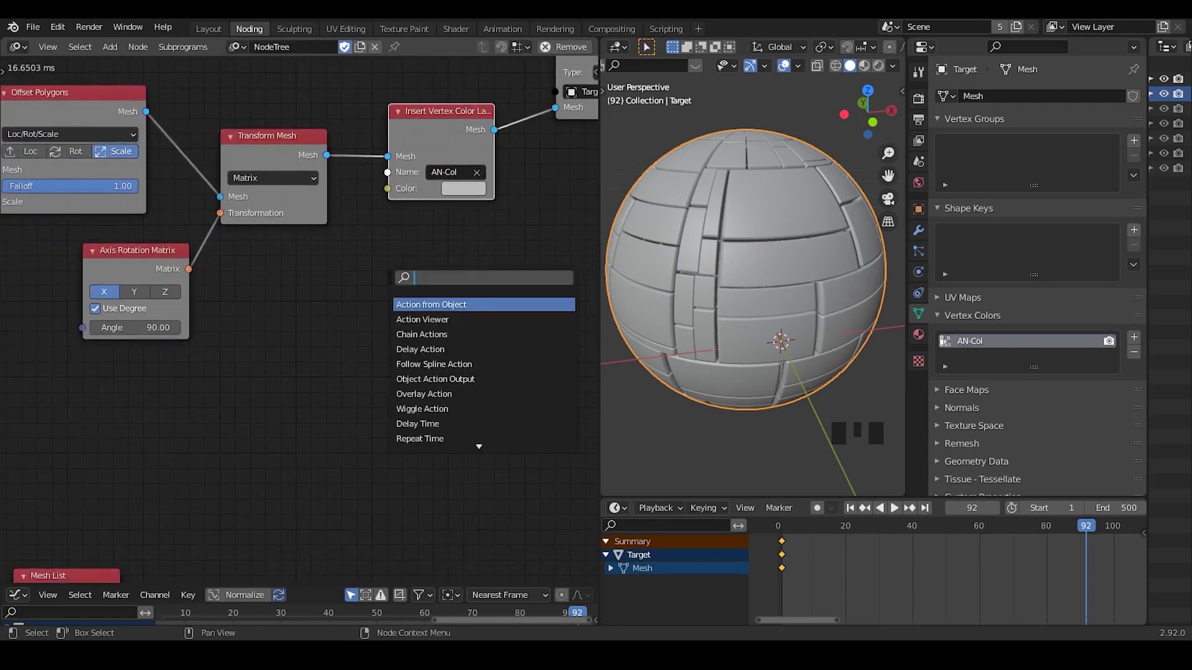
{"action": "type", "text": "random color"}
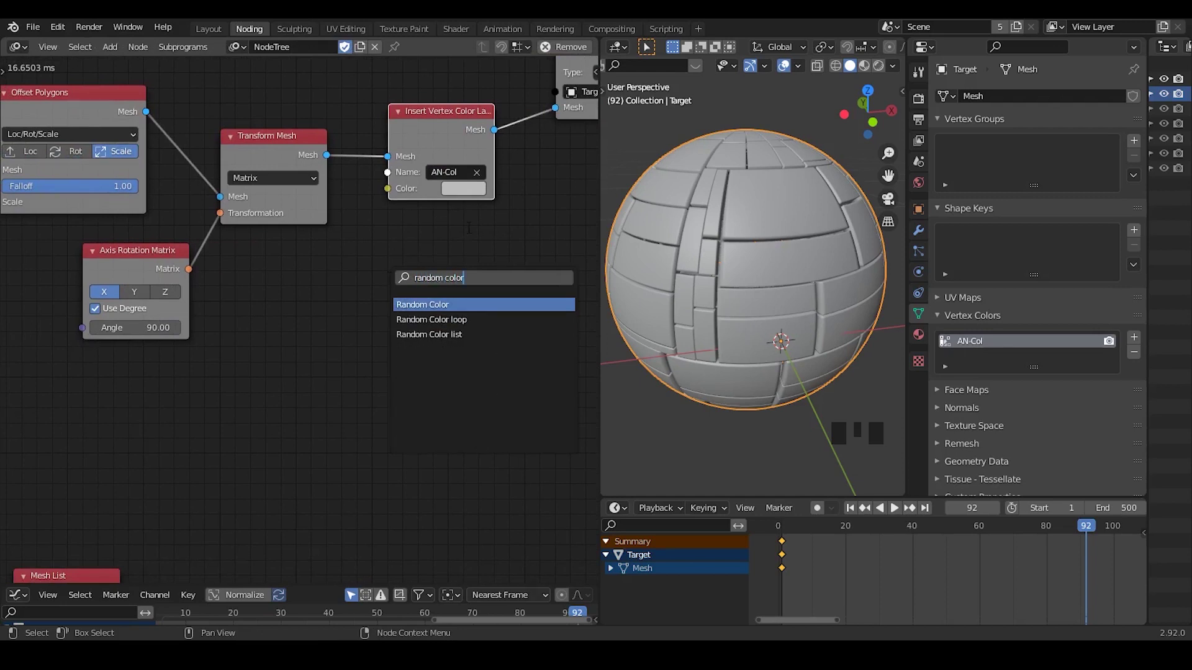
{"action": "key", "text": "Return"}
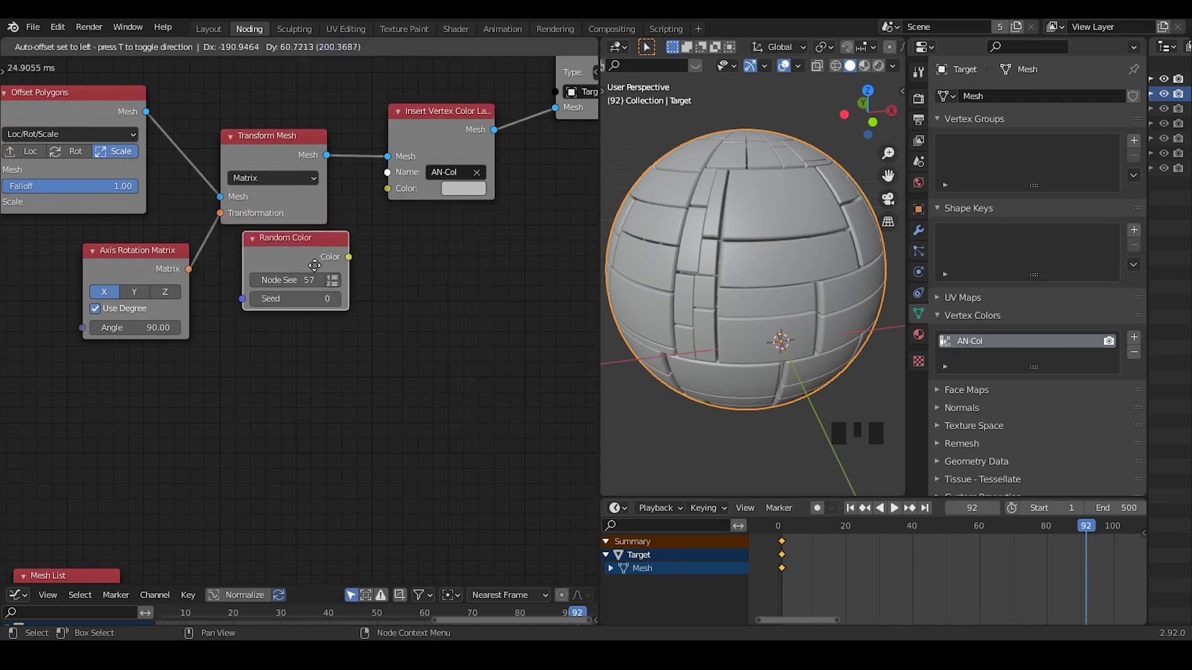
{"action": "left_click", "coordinate": [315, 268]}
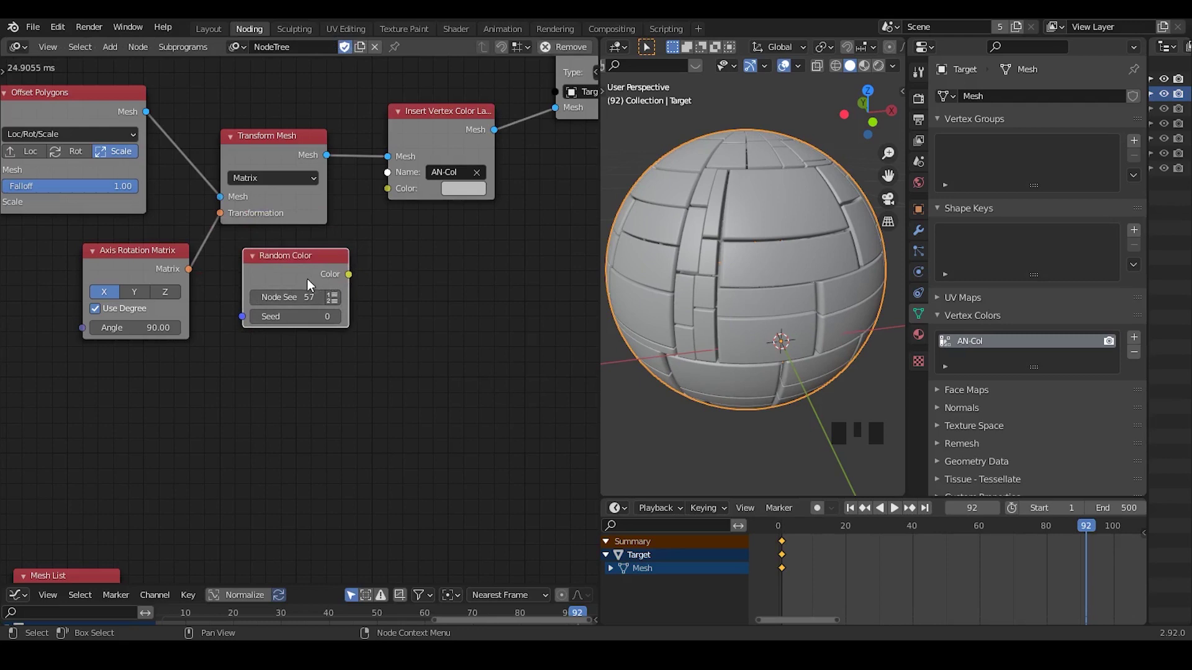
{"action": "key", "text": "x"}
Add the Random Color list subprogram node below Transform Mesh and move Axis Rotation Matrix slightly away from it
{"action": "key", "text": "ctrl+a"}
{"action": "type", "text": "rando"}
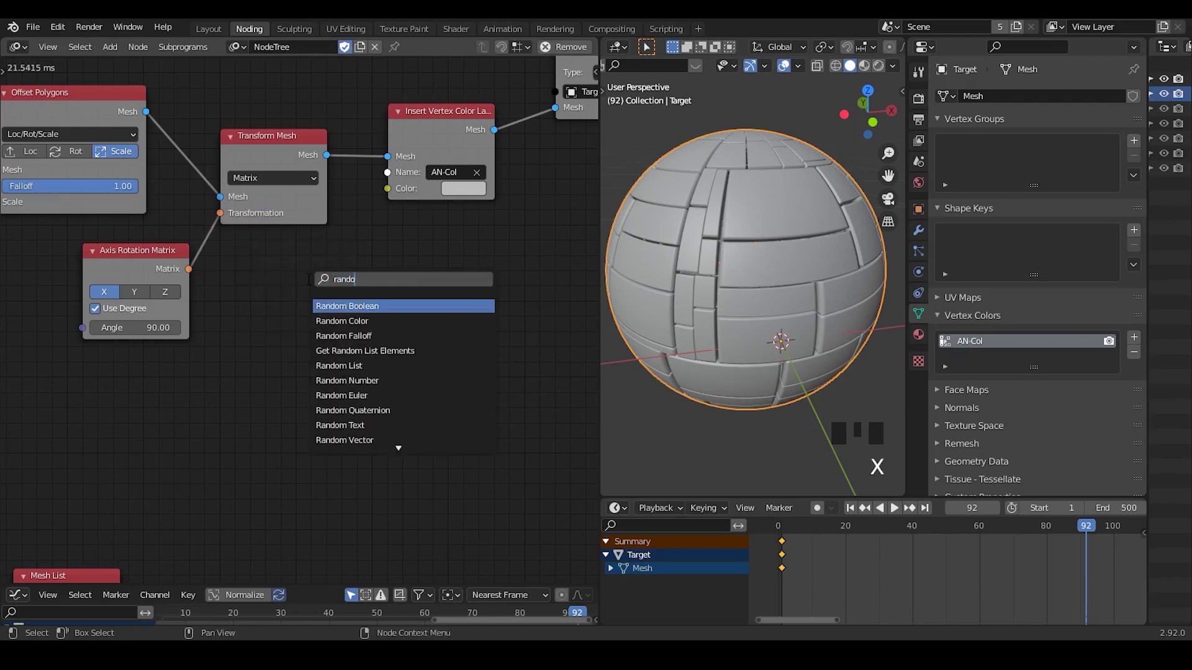
{"action": "type", "text": "m color"}
{"action": "key", "text": "Down"}
{"action": "key", "text": "Down"}
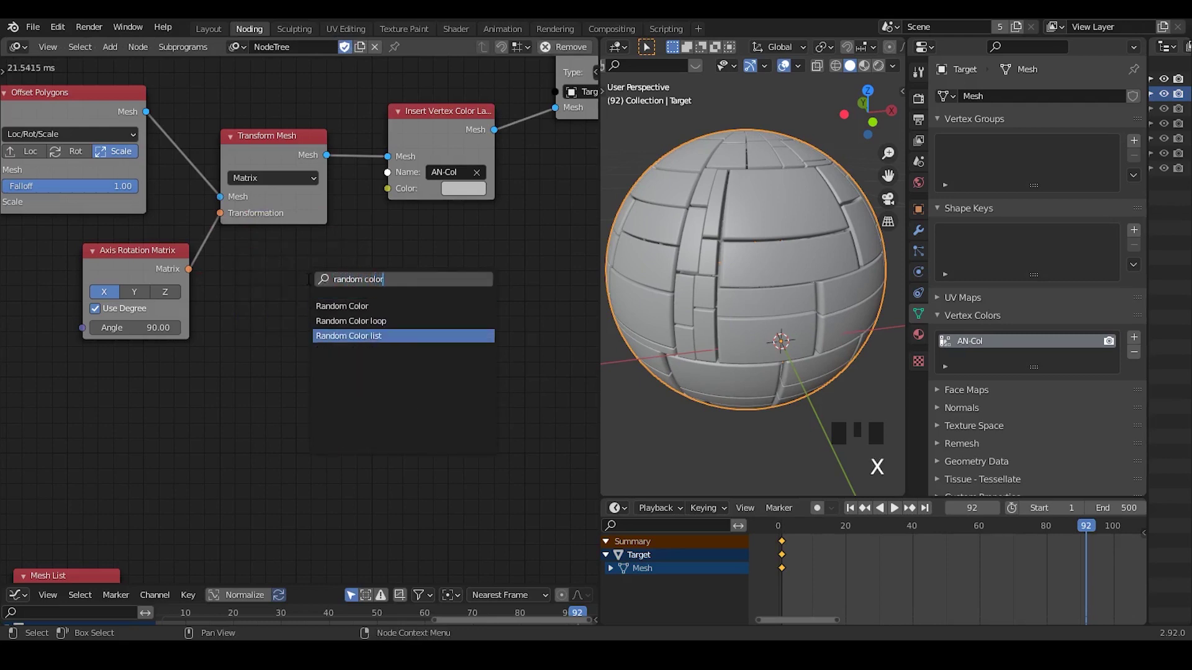
{"action": "key", "text": "Return"}
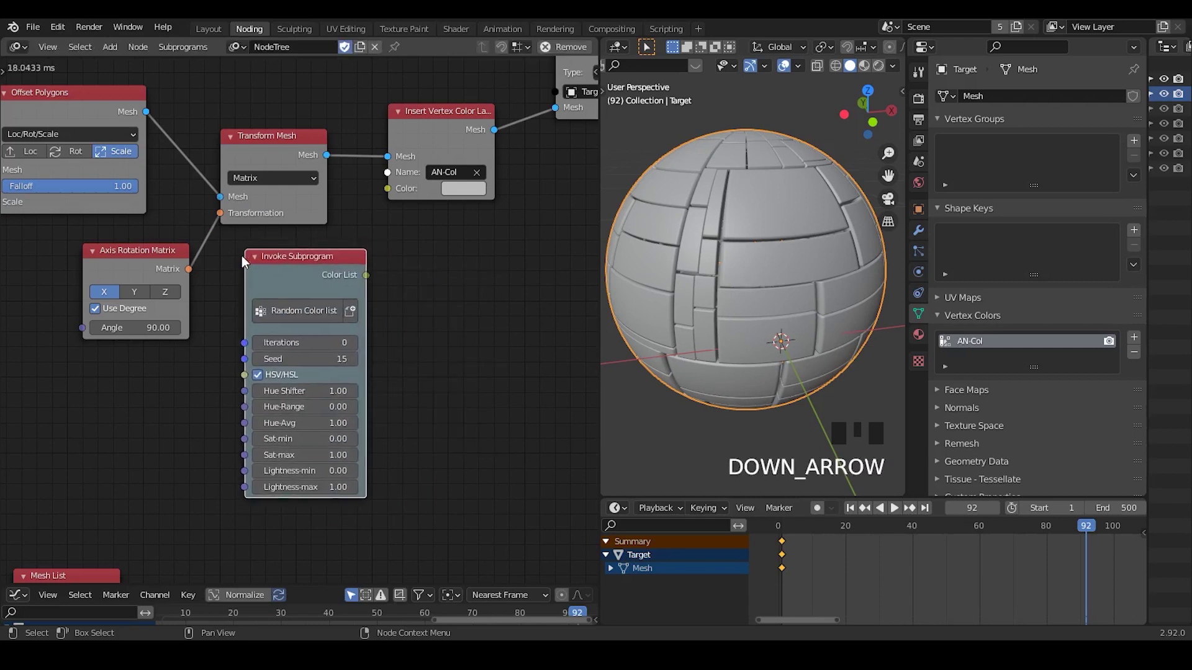
{"action": "middle_click_drag", "start_coordinate": [66, 320], "coordinate": [276, 288]}
{"action": "left_click_drag", "start_coordinate": [344, 233], "coordinate": [308, 227]}
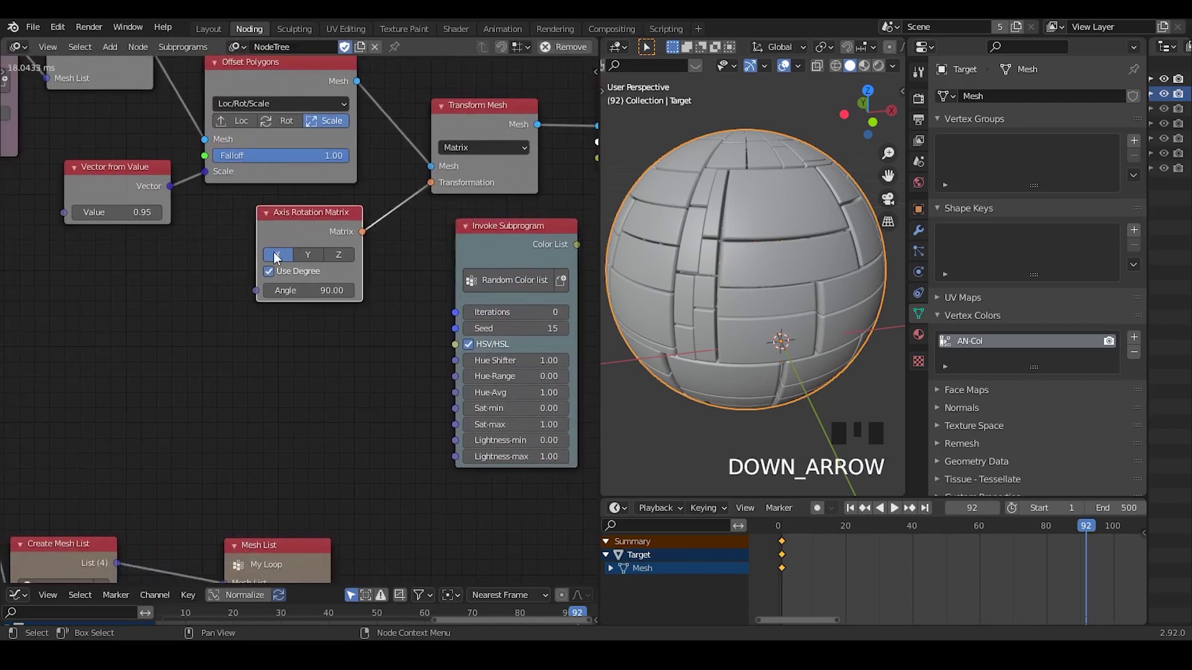
Add a Mesh Info node below the Axis Rotation Matrix node
{"action": "middle_click_drag", "start_coordinate": [250, 252], "coordinate": [295, 328]}
{"action": "middle_click_drag", "start_coordinate": [469, 303], "coordinate": [372, 289]}
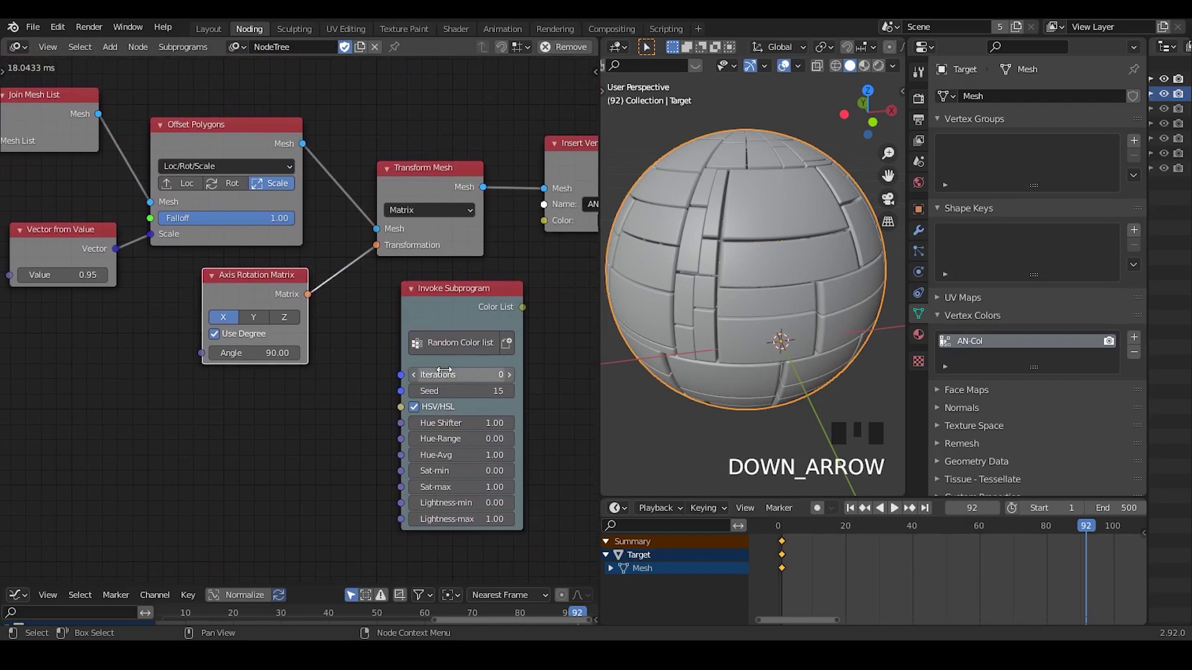
{"action": "middle_click_drag", "start_coordinate": [130, 297], "coordinate": [317, 291]}
{"action": "middle_click_drag", "start_coordinate": [316, 291], "coordinate": [125, 298], "text": "ctrl"}
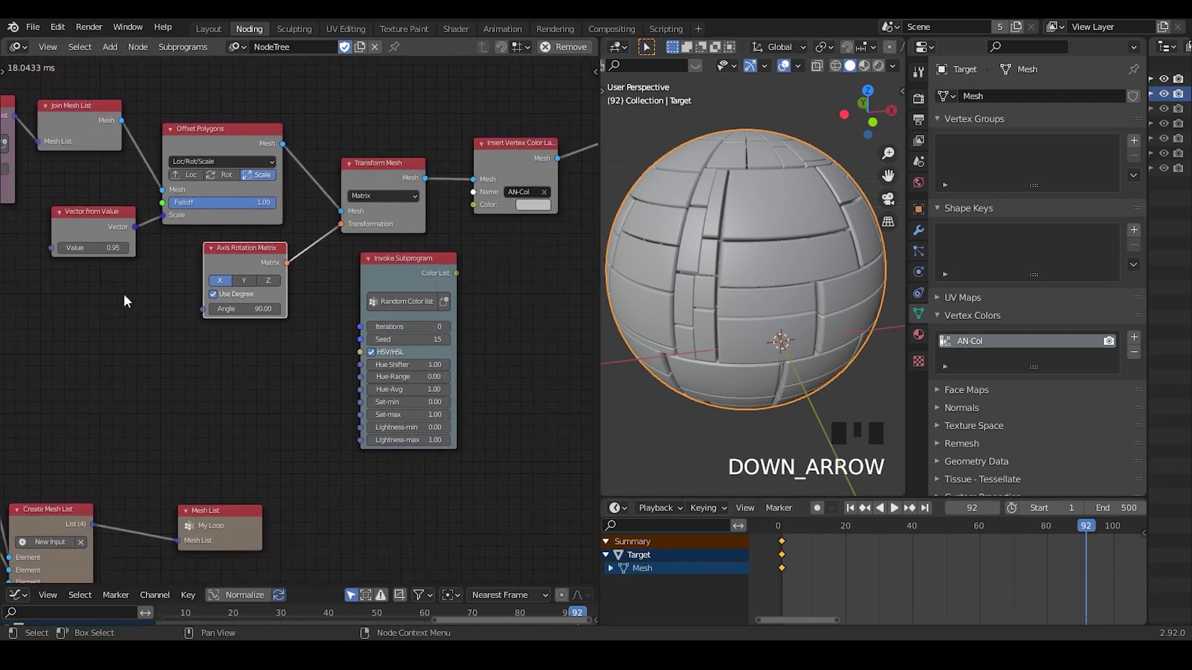
{"action": "key", "text": "ctrl+a"}
{"action": "type", "text": "mehs info"}
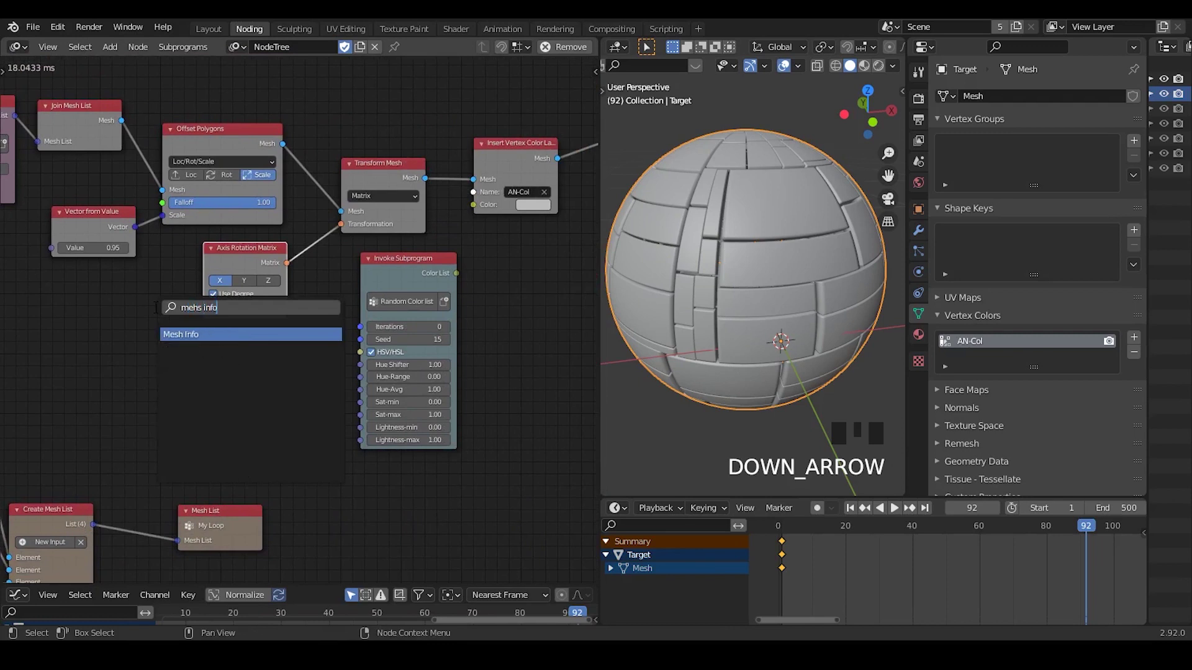
{"action": "key", "text": "Return"}
{"action": "left_click", "coordinate": [226, 332]}
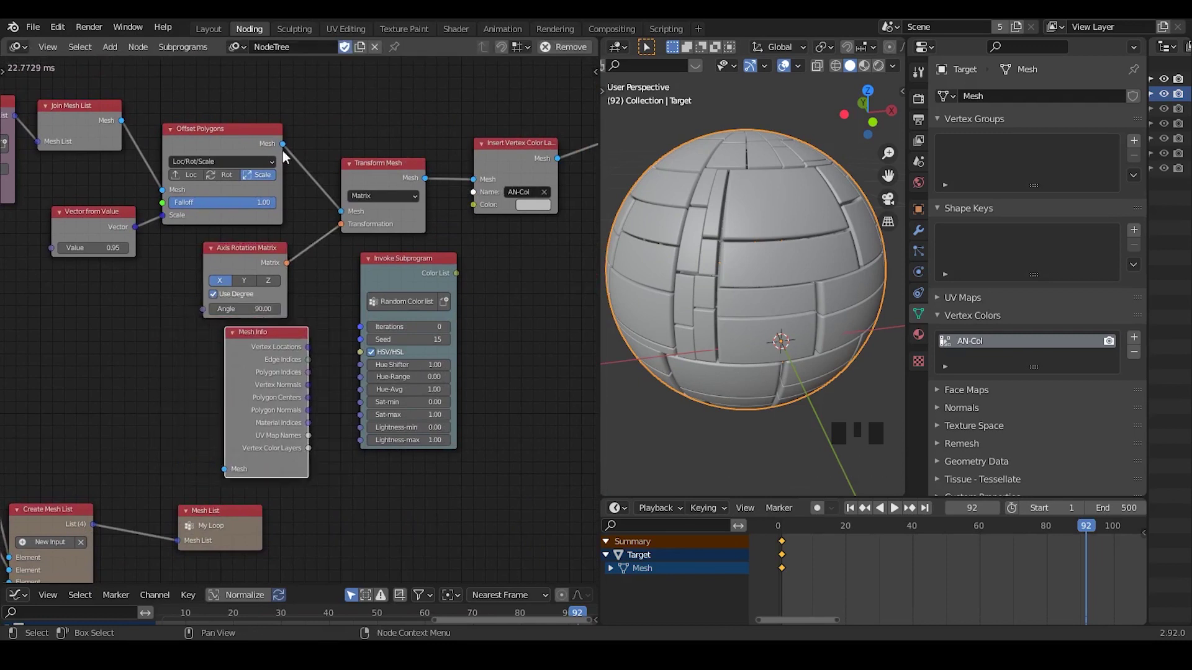
Feed Join Mesh List into Mesh Info, link Polygon Centers to the subprogram's Iterations, and arrange Get Length between the two nodes
{"action": "left_click_drag", "start_coordinate": [119, 122], "coordinate": [255, 439]}
{"action": "middle_click_drag", "start_coordinate": [336, 397], "coordinate": [324, 357], "text": "ctrl"}
{"action": "left_click_drag", "start_coordinate": [328, 366], "coordinate": [370, 318]}
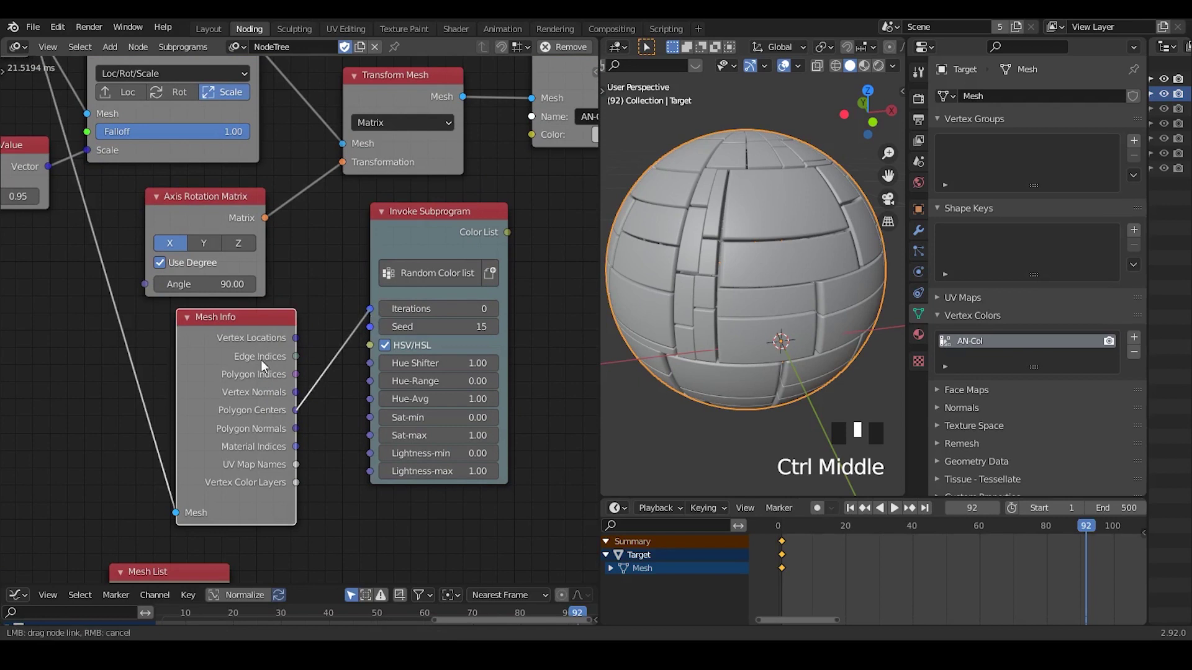
{"action": "left_click_drag", "start_coordinate": [259, 375], "coordinate": [202, 367]}
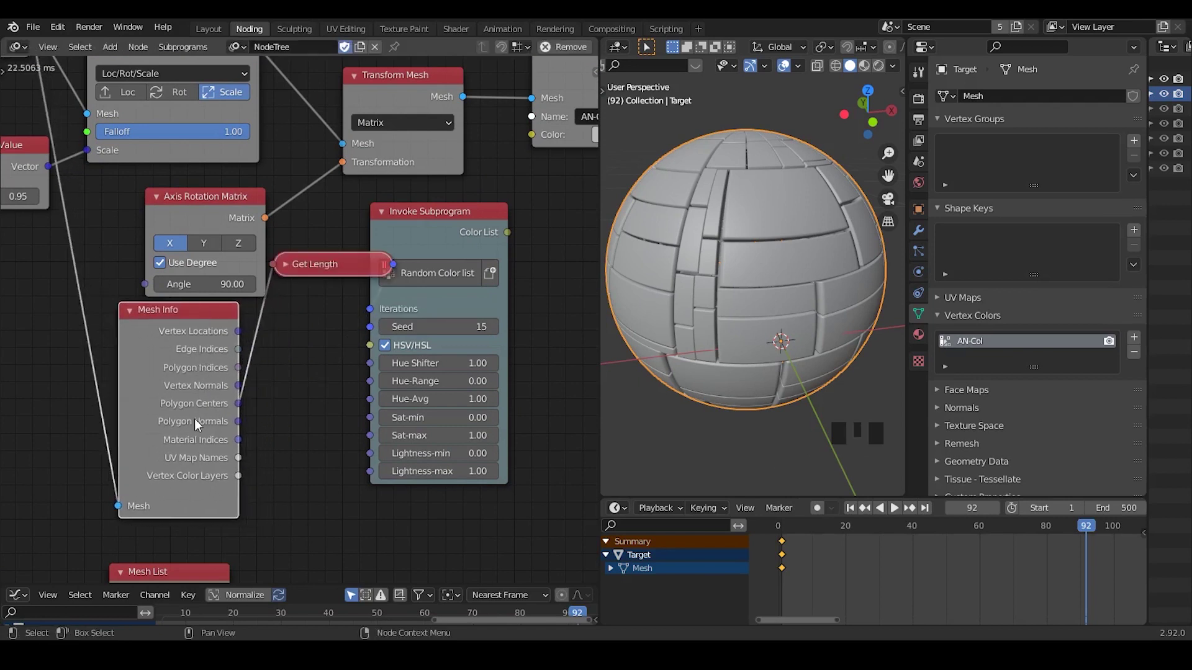
{"action": "left_click_drag", "start_coordinate": [420, 222], "coordinate": [467, 213]}
{"action": "left_click_drag", "start_coordinate": [335, 271], "coordinate": [330, 330]}
Link the Random Color list subprogram's Color List to the Insert Vertex Color Layer's Colors and set the viewport shading color to Vertex
{"action": "middle_click_drag", "start_coordinate": [291, 342], "coordinate": [142, 407]}
{"action": "left_click_drag", "start_coordinate": [404, 288], "coordinate": [382, 200]}
{"action": "left_click", "coordinate": [891, 66]}
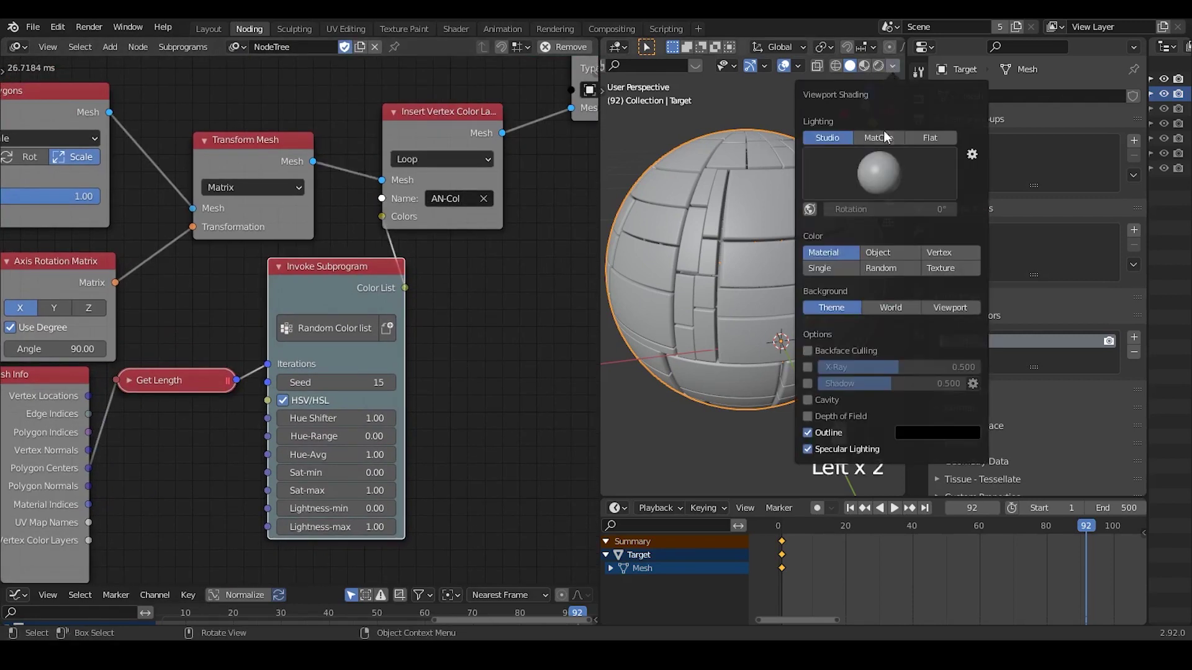
{"action": "left_click", "coordinate": [944, 252]}
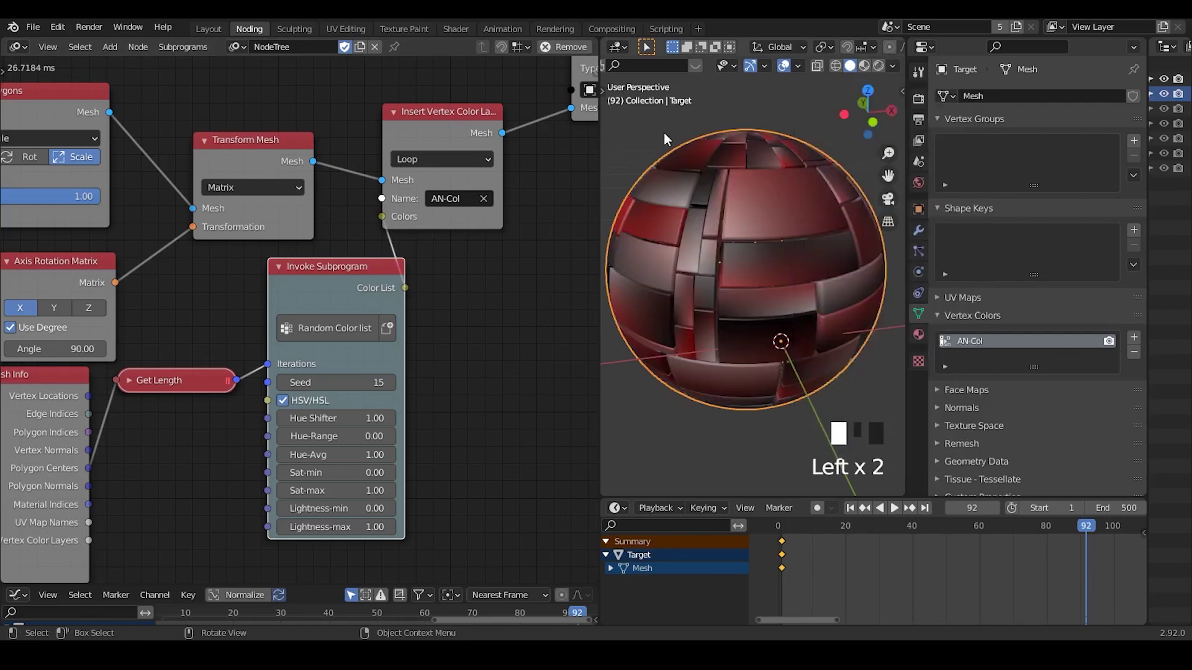
{"action": "middle_click_drag", "start_coordinate": [737, 268], "coordinate": [801, 273]}
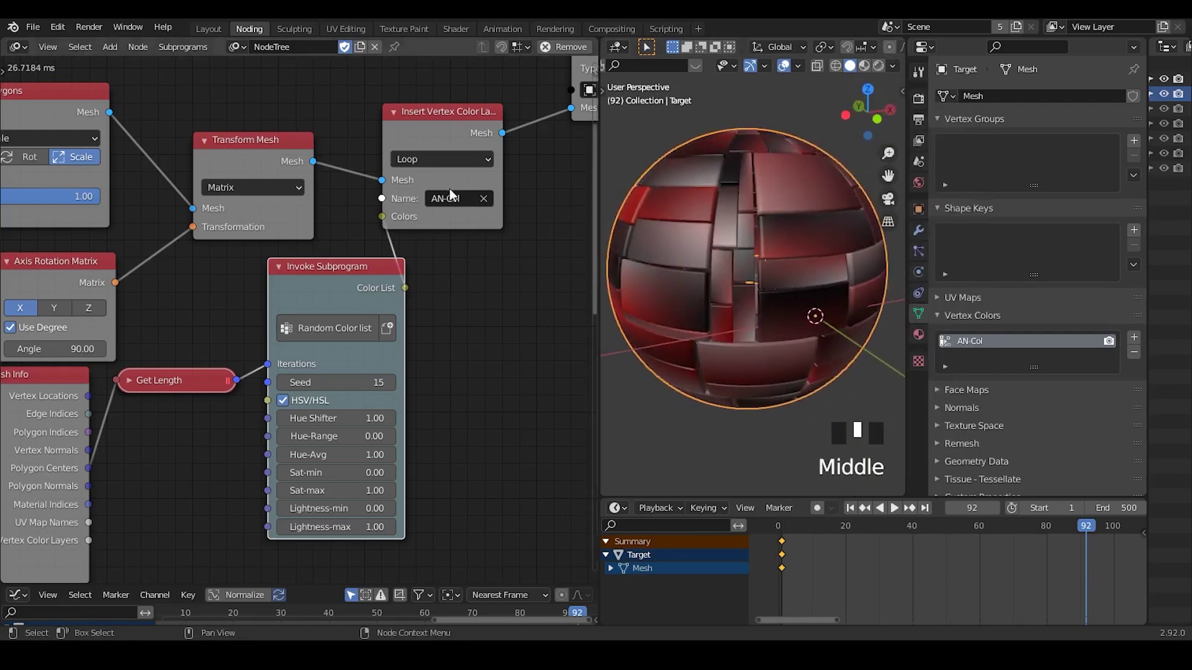
Set the Insert Vertex Color Layer node's color mode to Polygon, keeping the Color List linked to its Colors input
{"action": "left_click", "coordinate": [425, 161]}
{"action": "left_click_drag", "start_coordinate": [405, 288], "coordinate": [365, 249]}
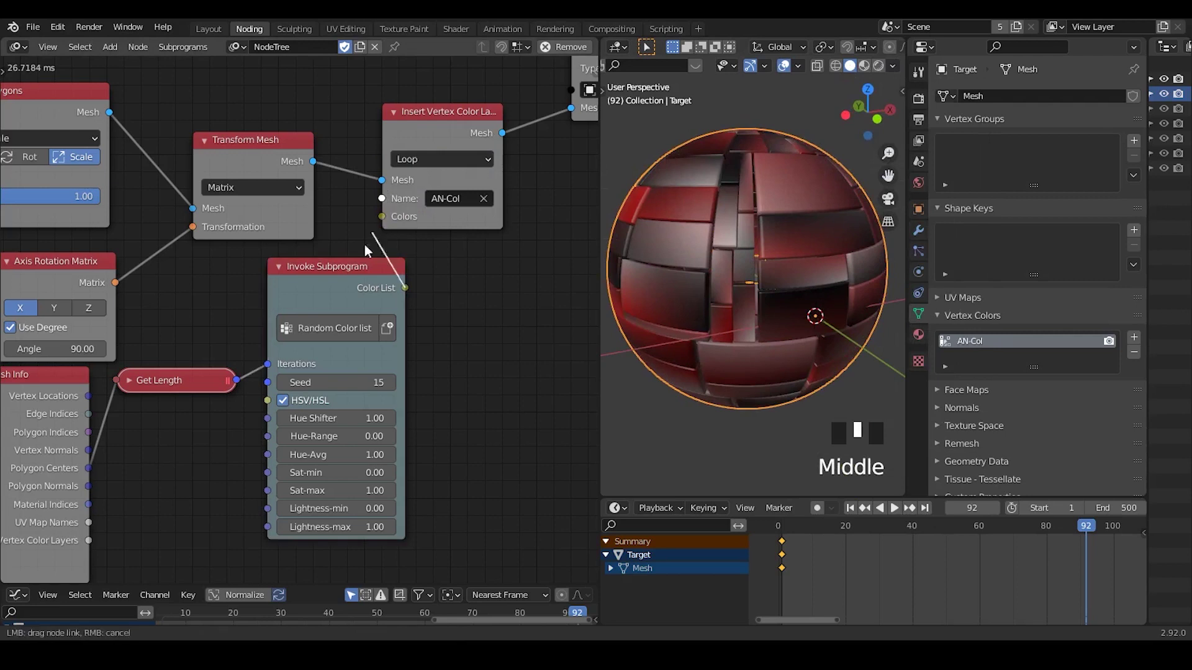
{"action": "left_click_drag", "start_coordinate": [404, 289], "coordinate": [386, 204]}
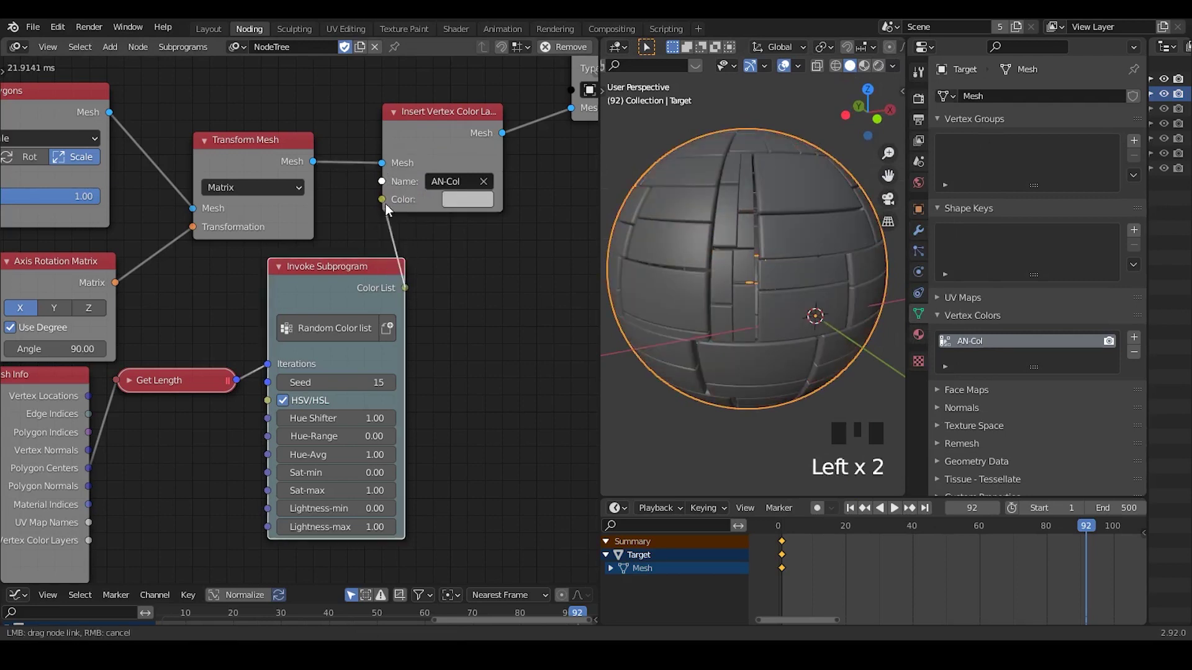
{"action": "left_click_drag", "start_coordinate": [438, 153], "coordinate": [446, 155]}
{"action": "left_click", "coordinate": [445, 155]}
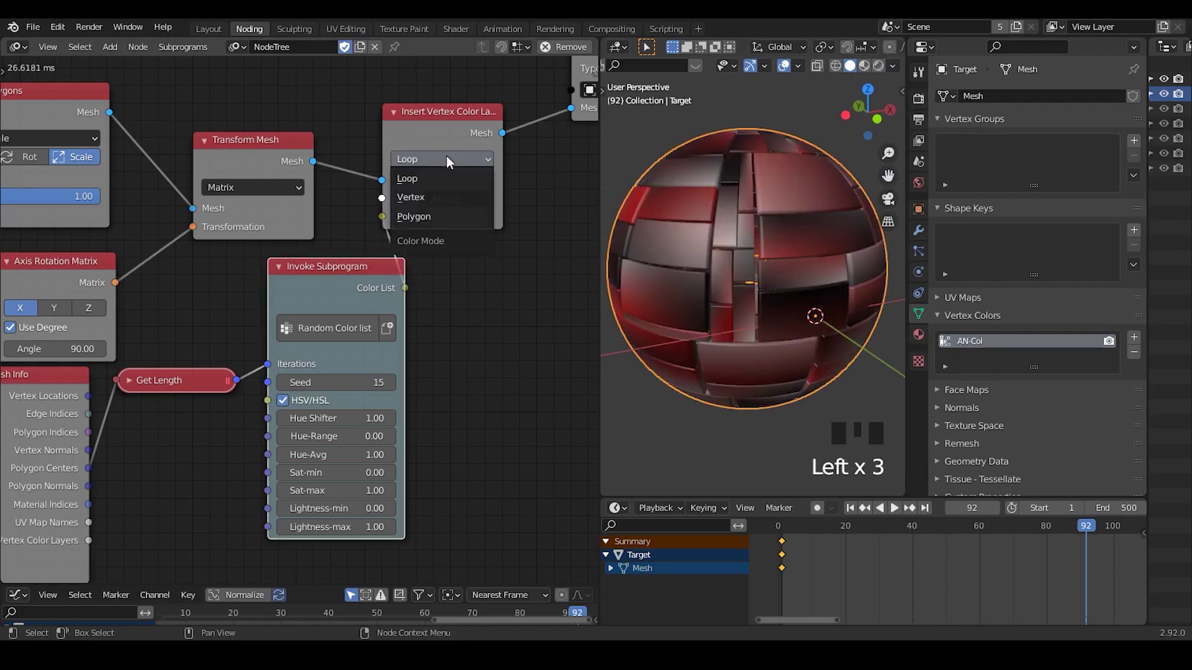
{"action": "left_click", "coordinate": [447, 218]}
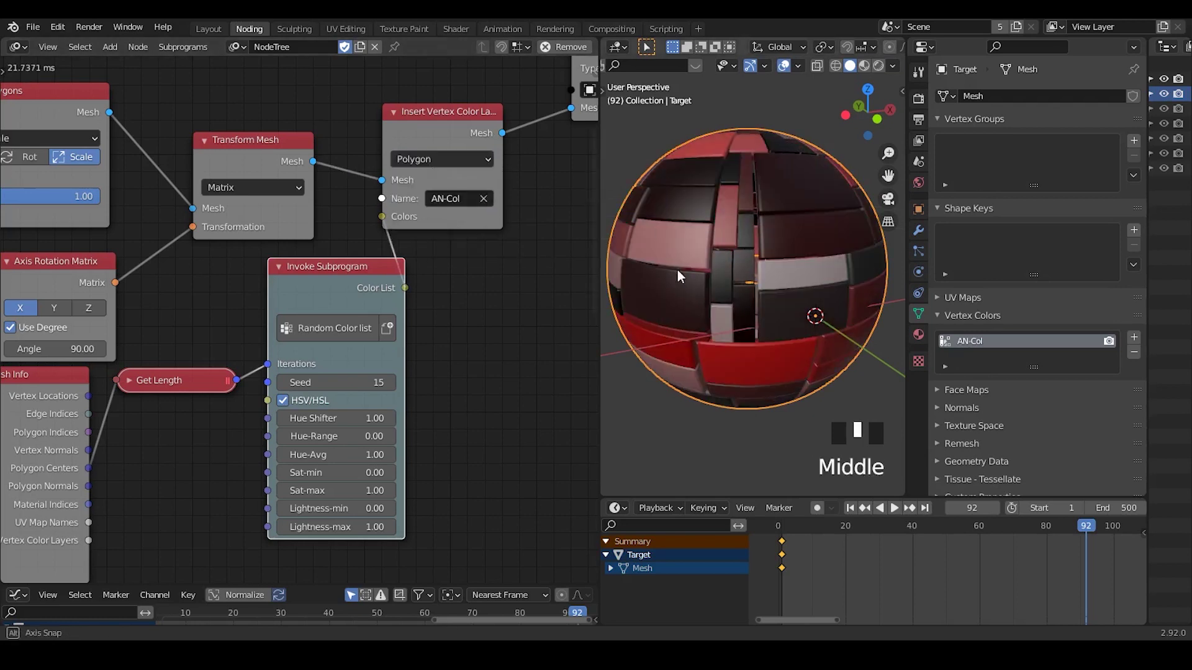
{"action": "mouse_move", "coordinate": [676, 269]}
{"action": "middle_mouse_down"}
{"action": "mouse_move", "coordinate": [708, 263]}
{"action": "mouse_move", "coordinate": [673, 284]}
{"action": "middle_mouse_up"}
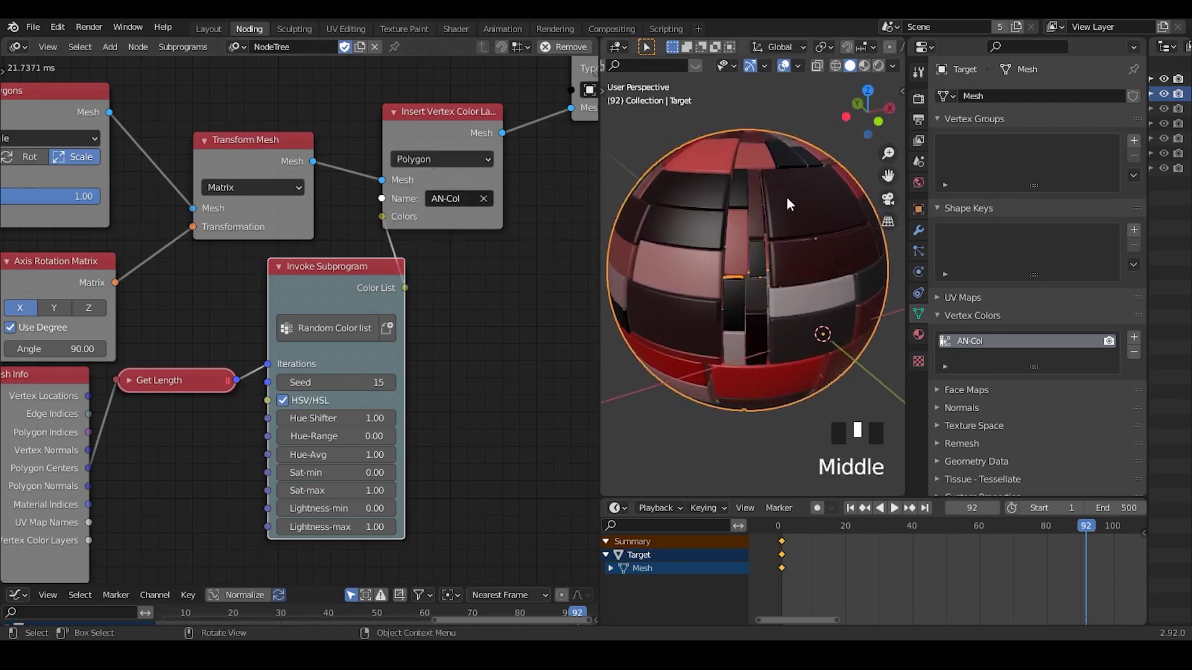
{"action": "middle_click_drag", "start_coordinate": [787, 196], "coordinate": [742, 217]}
{"action": "left_click", "coordinate": [763, 199]}
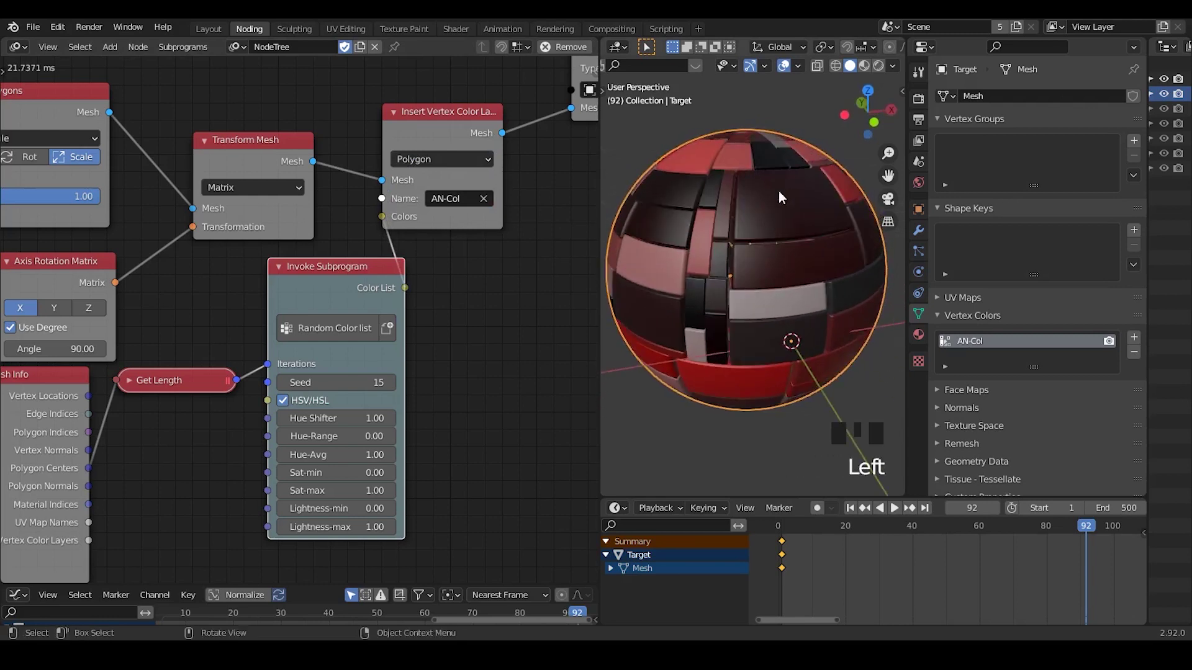
In the Shader workspace, delete the Geometry node and show the sphere in Material Preview shading
{"action": "left_click", "coordinate": [454, 29]}
{"action": "left_click", "coordinate": [210, 161]}
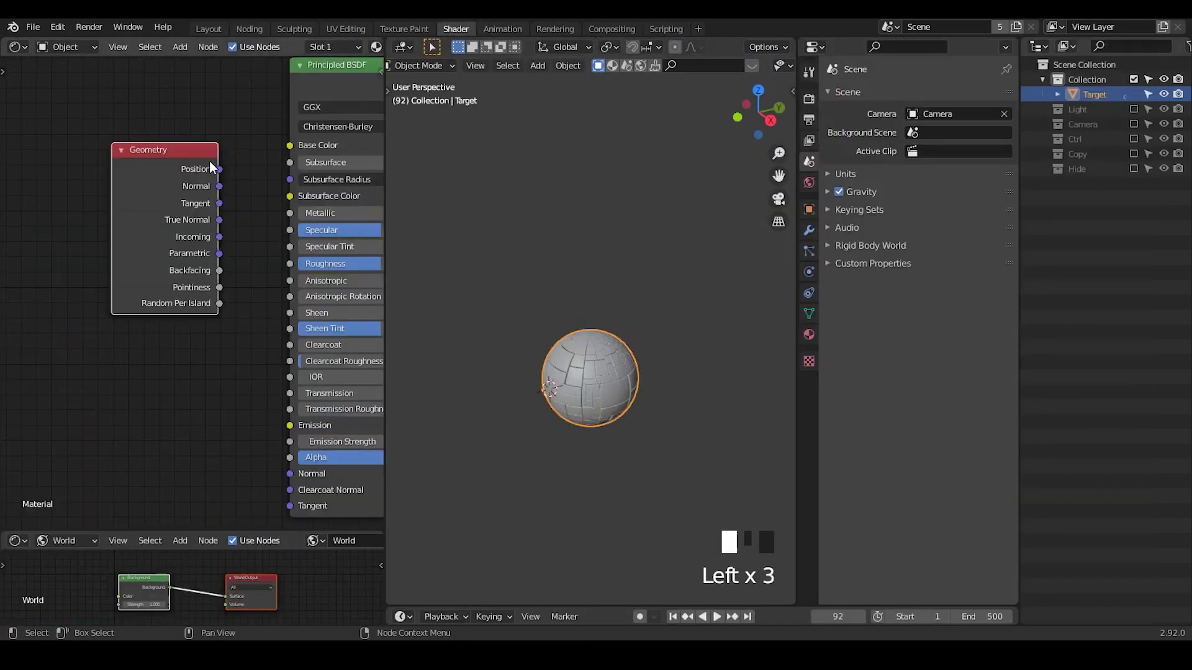
{"action": "key", "text": "x"}
{"action": "scroll", "coordinate": [761, 65], "scroll_direction": "down", "scroll_amount": 5}
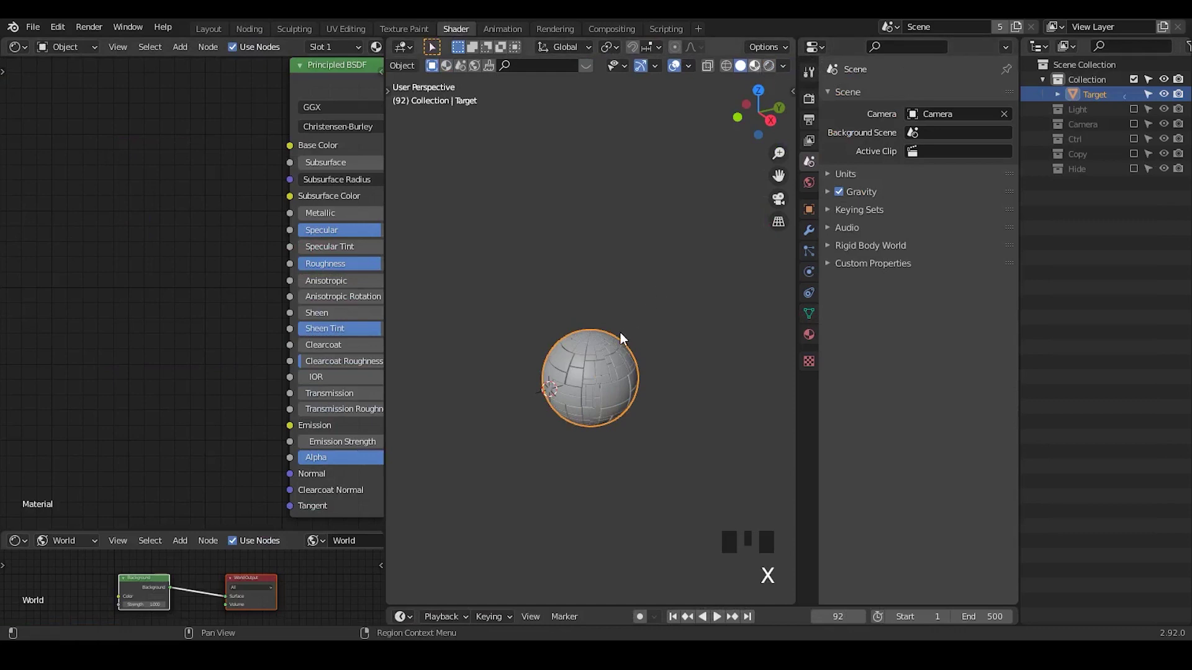
{"action": "left_click", "coordinate": [754, 65]}
{"action": "middle_click_drag", "start_coordinate": [624, 320], "coordinate": [653, 242], "text": "shift"}
{"action": "middle_click_drag", "start_coordinate": [185, 243], "coordinate": [105, 257]}
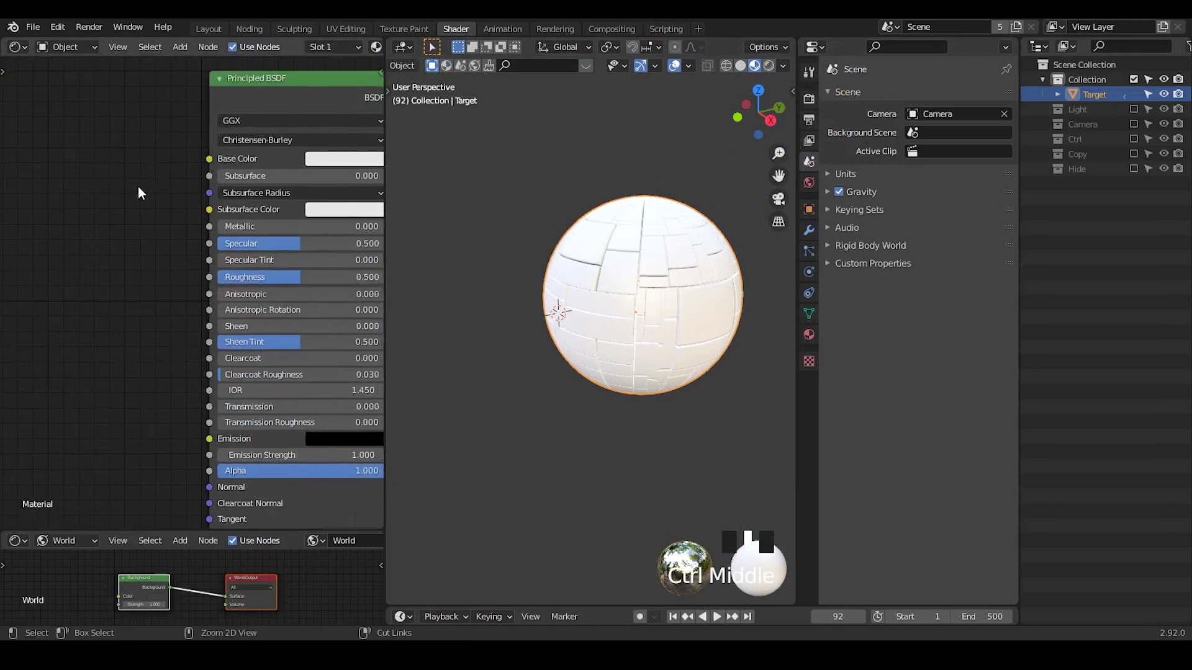
Add a Vertex Color node, link its Color to the Principled BSDF's Base Color, and leave a wide gap between the two nodes
{"action": "key", "text": "shift+a"}
{"action": "type", "text": "svertex"}
{"action": "key", "text": "Return"}
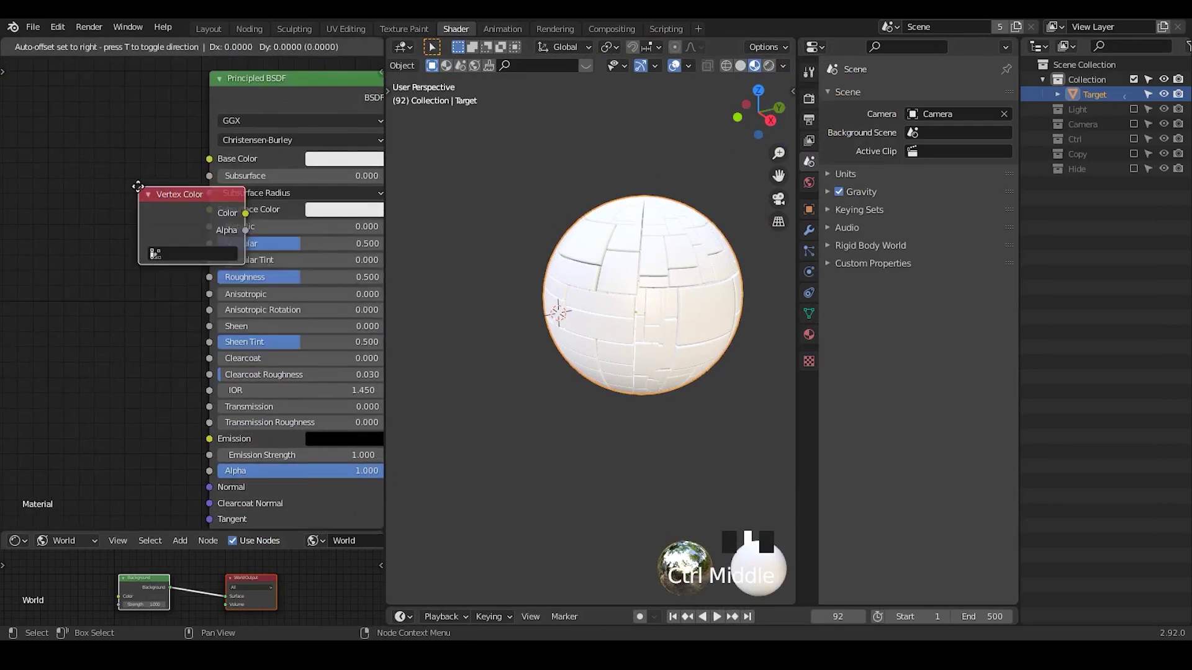
{"action": "left_click", "coordinate": [33, 144]}
{"action": "left_click_drag", "start_coordinate": [140, 171], "coordinate": [209, 159]}
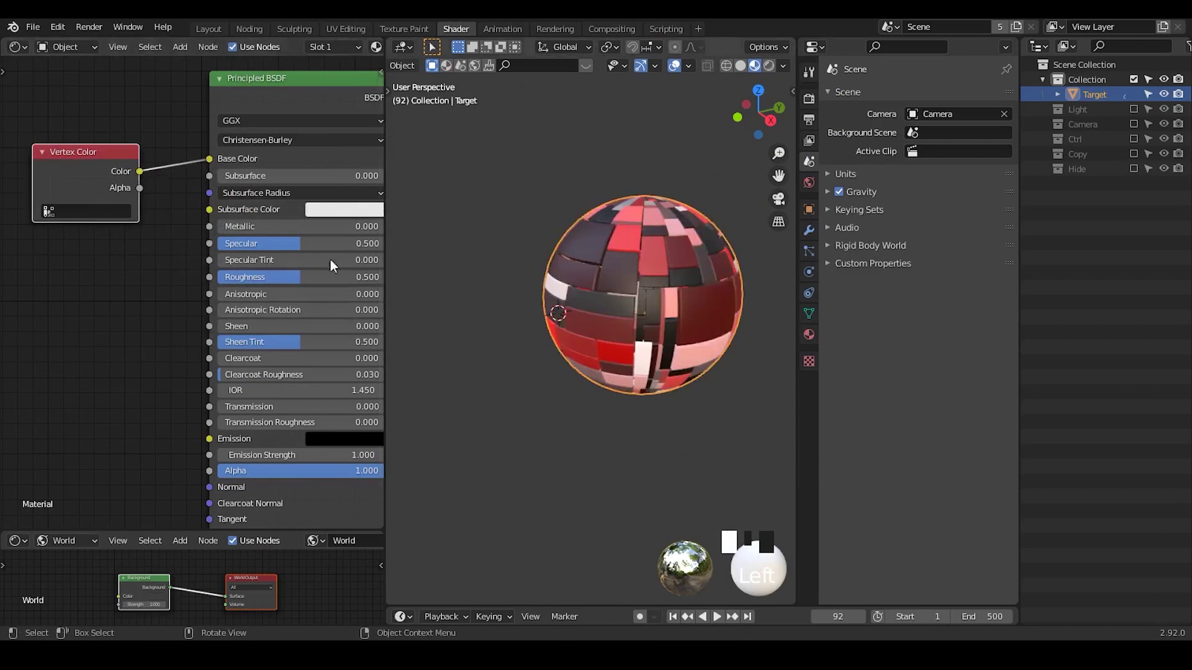
{"action": "middle_click_drag", "start_coordinate": [592, 335], "coordinate": [632, 339]}
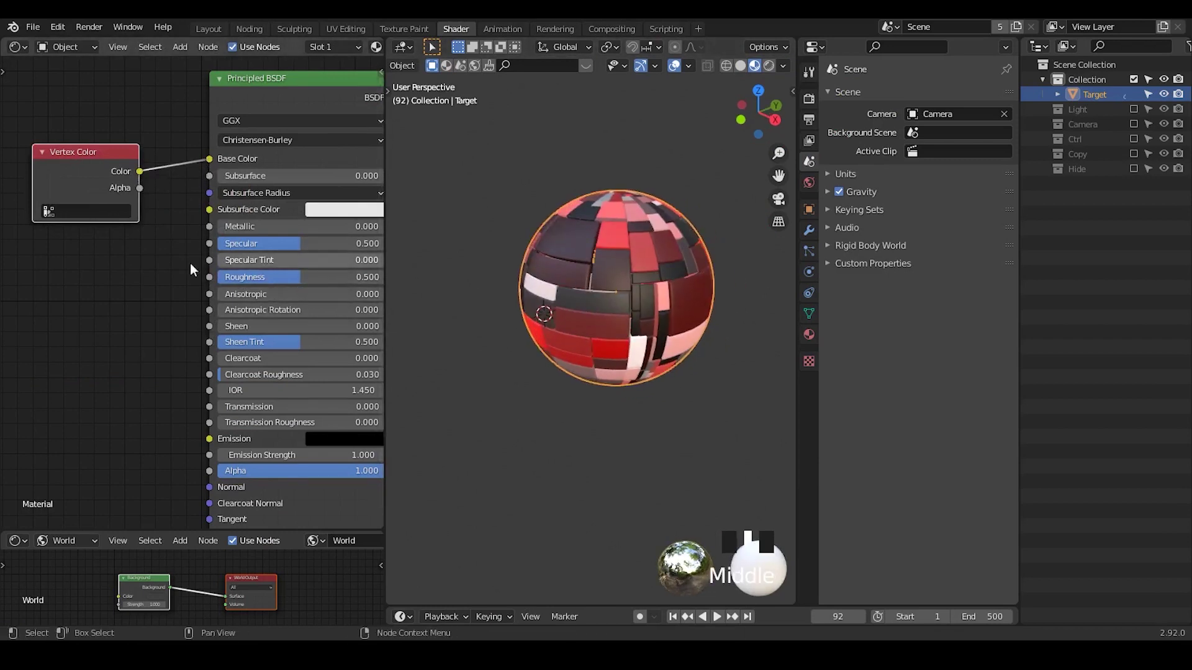
{"action": "middle_click_drag", "start_coordinate": [106, 268], "coordinate": [193, 257]}
{"action": "left_click_drag", "start_coordinate": [143, 168], "coordinate": [36, 165]}
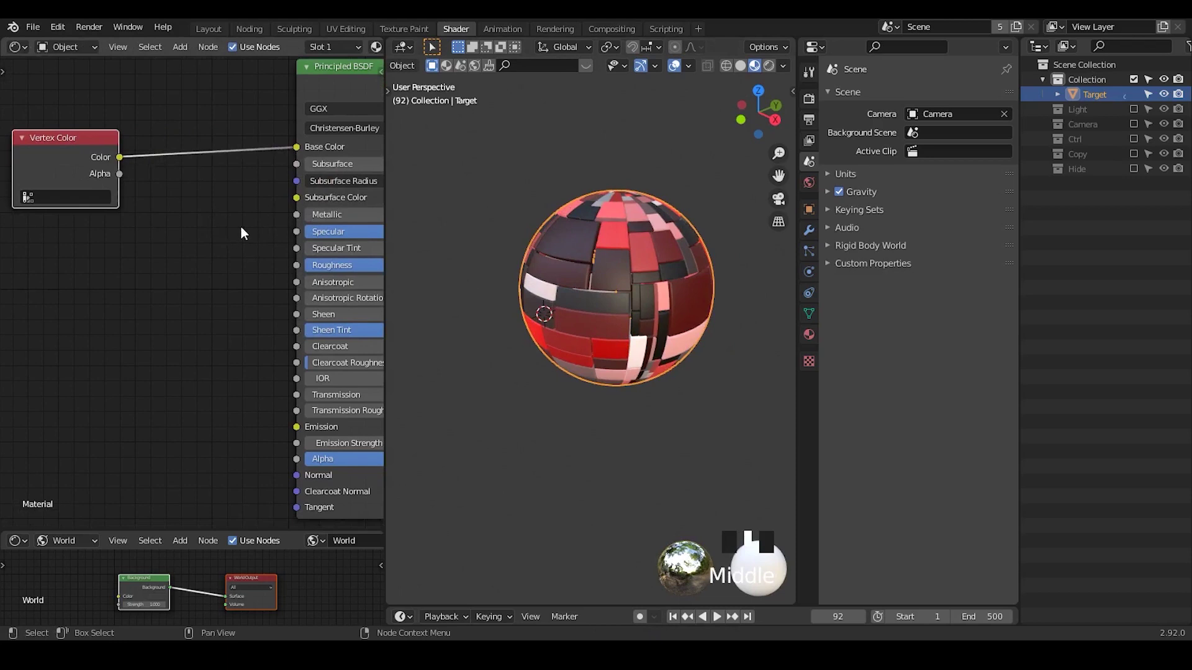
Return to the Noding workspace and spread the Insert Vertex Color Layer and Random Color list subprogram nodes slightly apart
{"action": "left_click", "coordinate": [248, 28]}
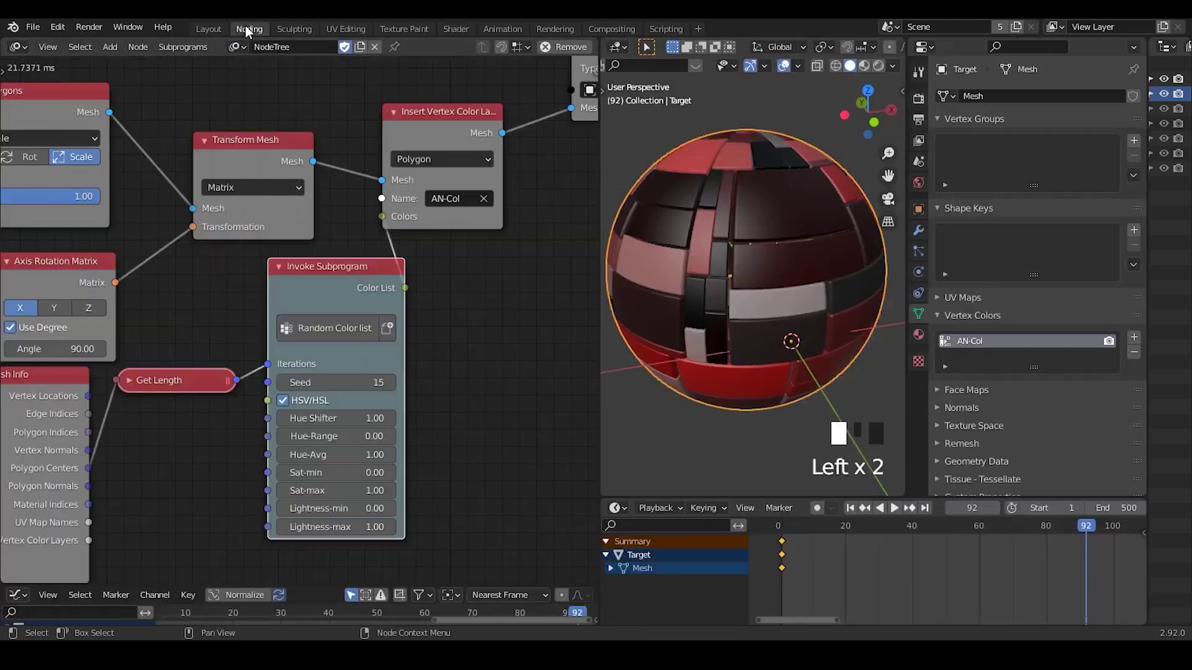
{"action": "middle_click_drag", "start_coordinate": [399, 321], "coordinate": [369, 309]}
{"action": "left_click_drag", "start_coordinate": [384, 99], "coordinate": [433, 94]}
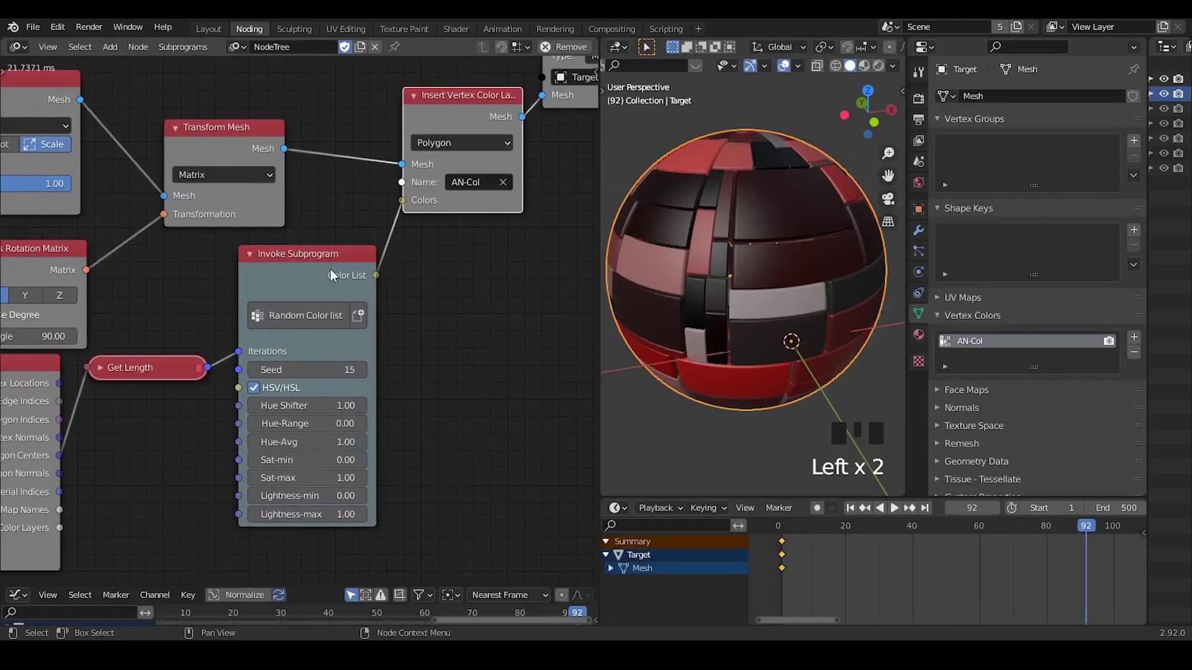
{"action": "left_click_drag", "start_coordinate": [317, 272], "coordinate": [302, 263]}
{"action": "middle_click_drag", "start_coordinate": [364, 328], "coordinate": [414, 287]}
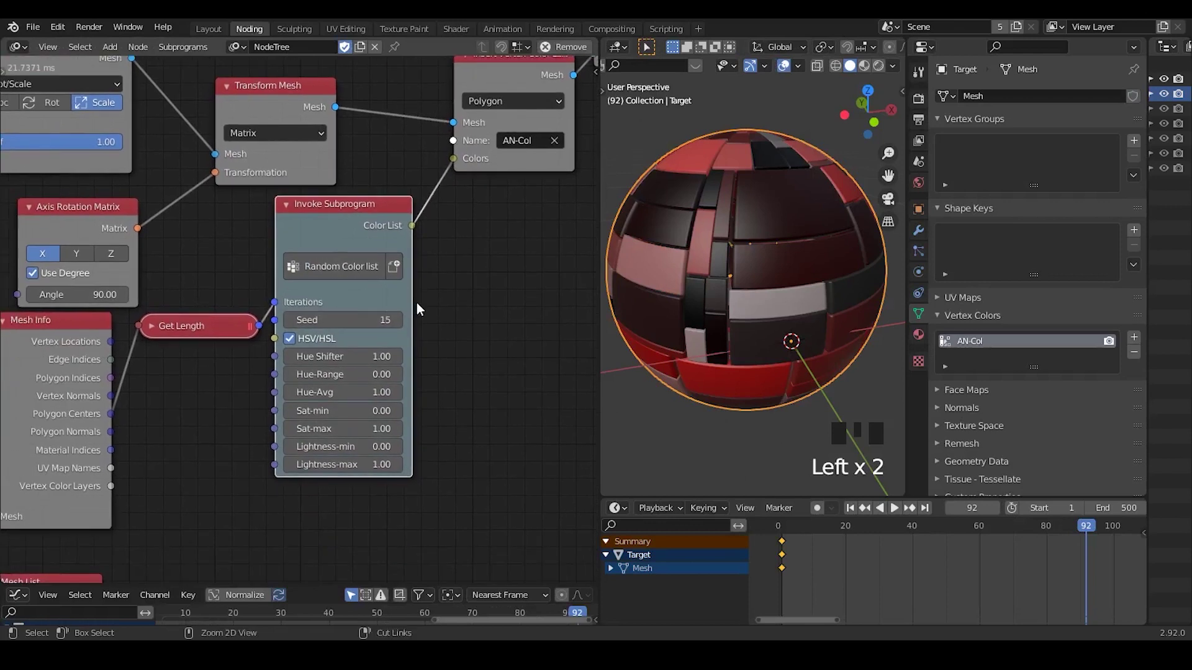
Set the Random Color list subprogram's Sat-max to 0 for grayscale panel colors
{"action": "key", "text": "ctrl+a"}
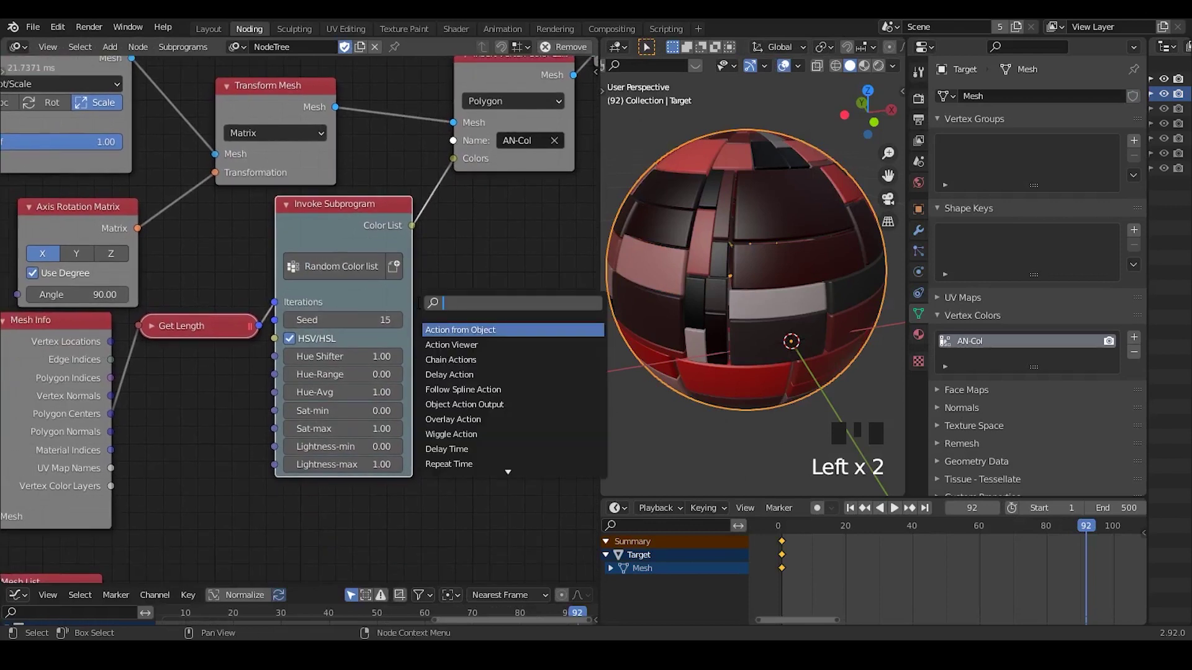
{"action": "key", "text": "Escape"}
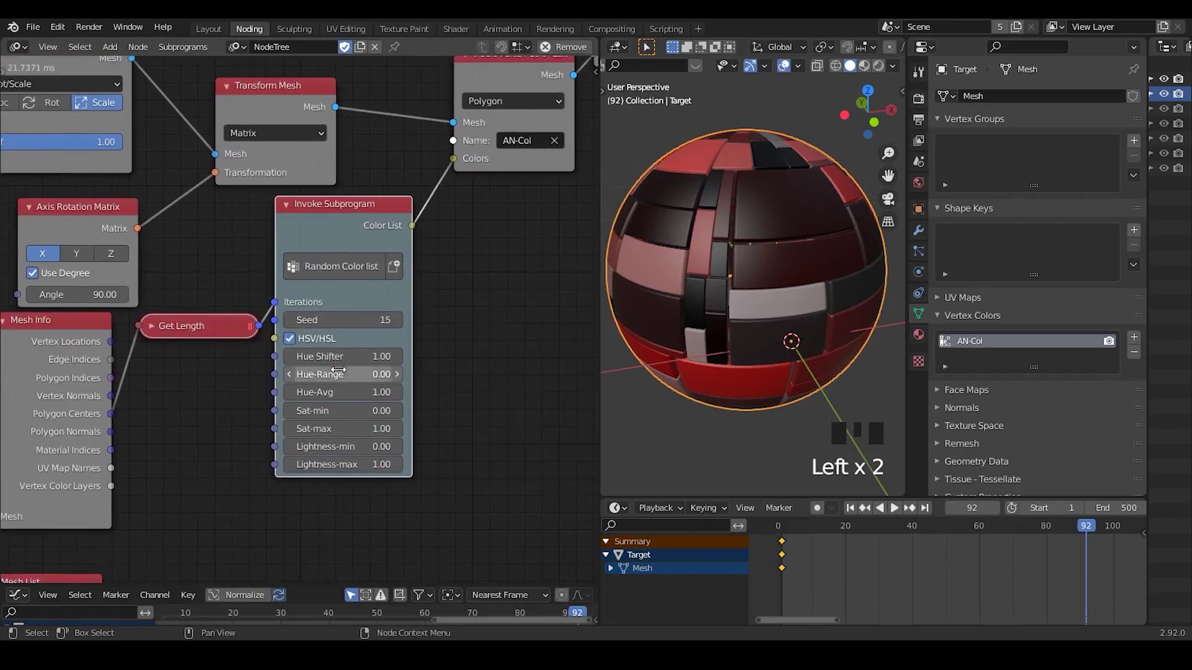
{"action": "left_click", "coordinate": [355, 422]}
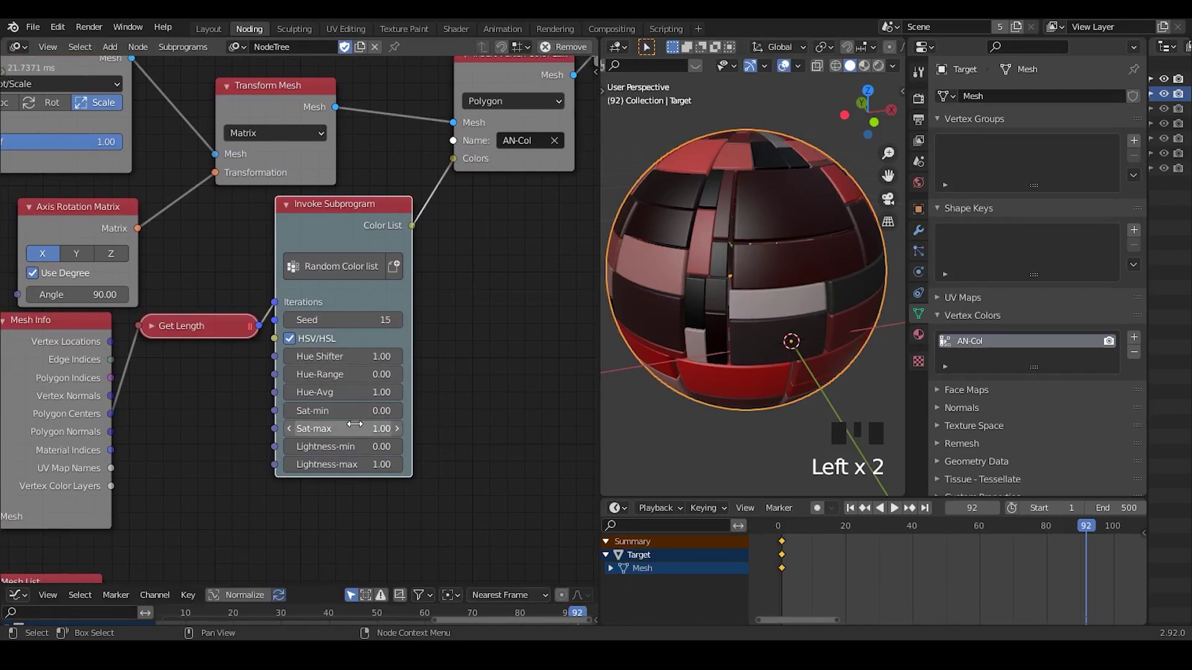
{"action": "type", "text": "0"}
{"action": "left_click", "coordinate": [503, 386]}
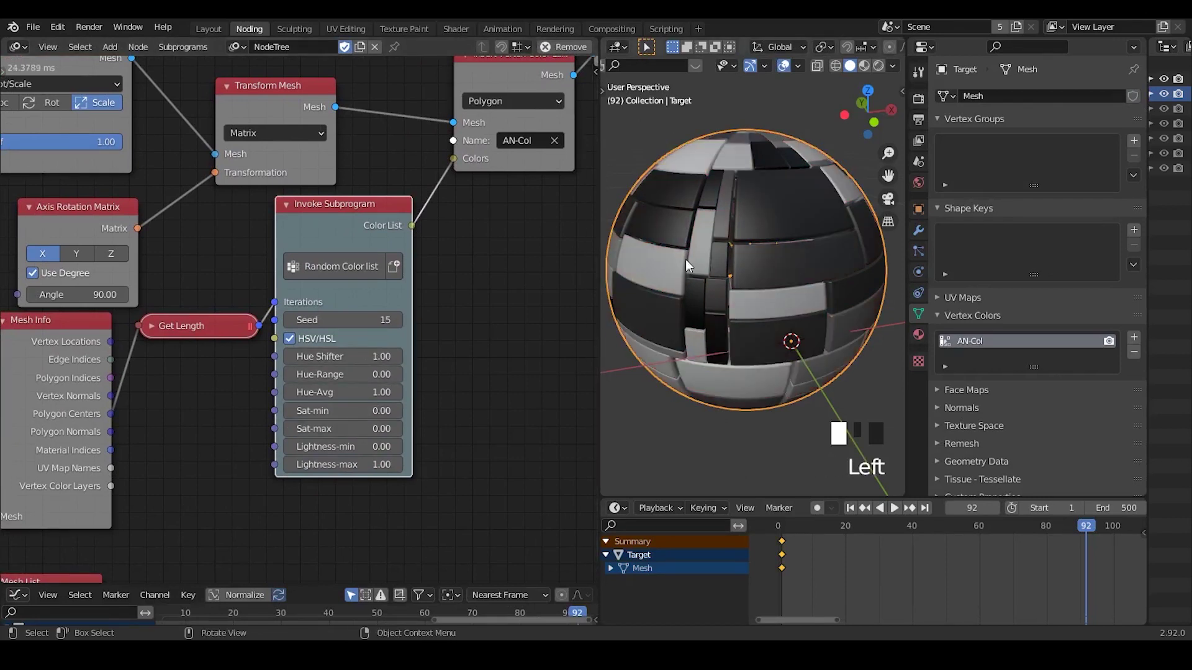
{"action": "middle_click_drag", "start_coordinate": [708, 266], "coordinate": [742, 320]}
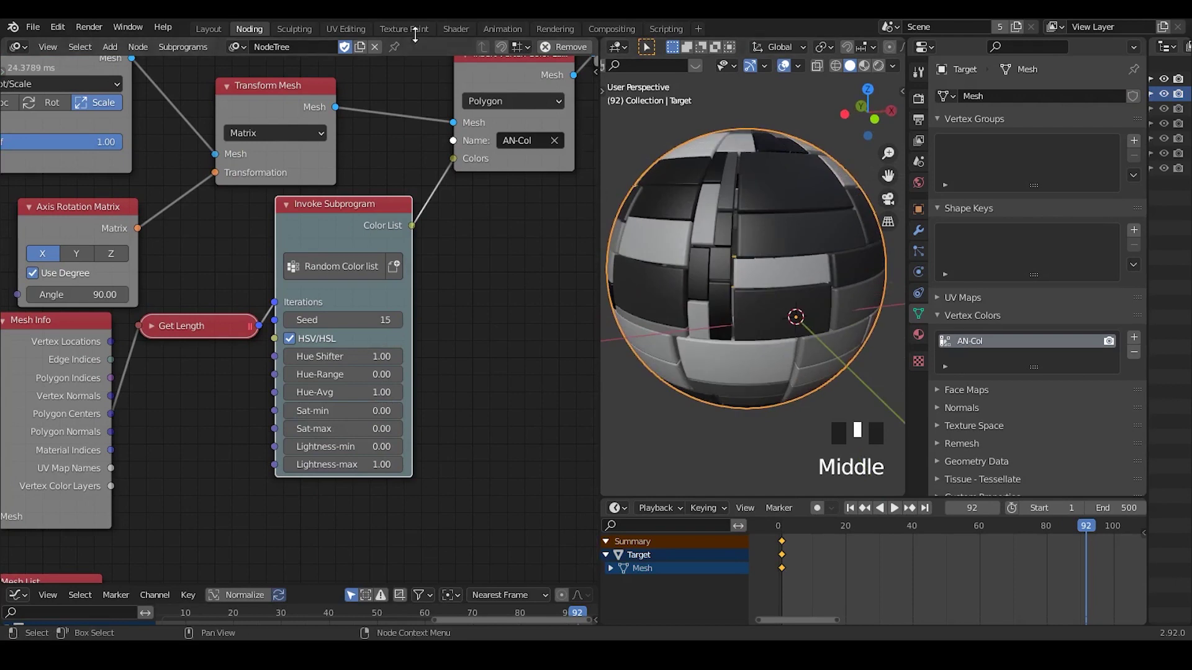
Switch to the Shader workspace and move the Vertex Color node farther from the Principled BSDF
{"action": "left_click", "coordinate": [458, 33]}
{"action": "middle_click_drag", "start_coordinate": [181, 247], "coordinate": [252, 250]}
{"action": "left_click_drag", "start_coordinate": [100, 152], "coordinate": [21, 153]}
Insert a ColorRamp node between the Vertex Color node and the Principled BSDF
{"action": "key", "text": "ctrl+a"}
{"action": "type", "text": "color ramp"}
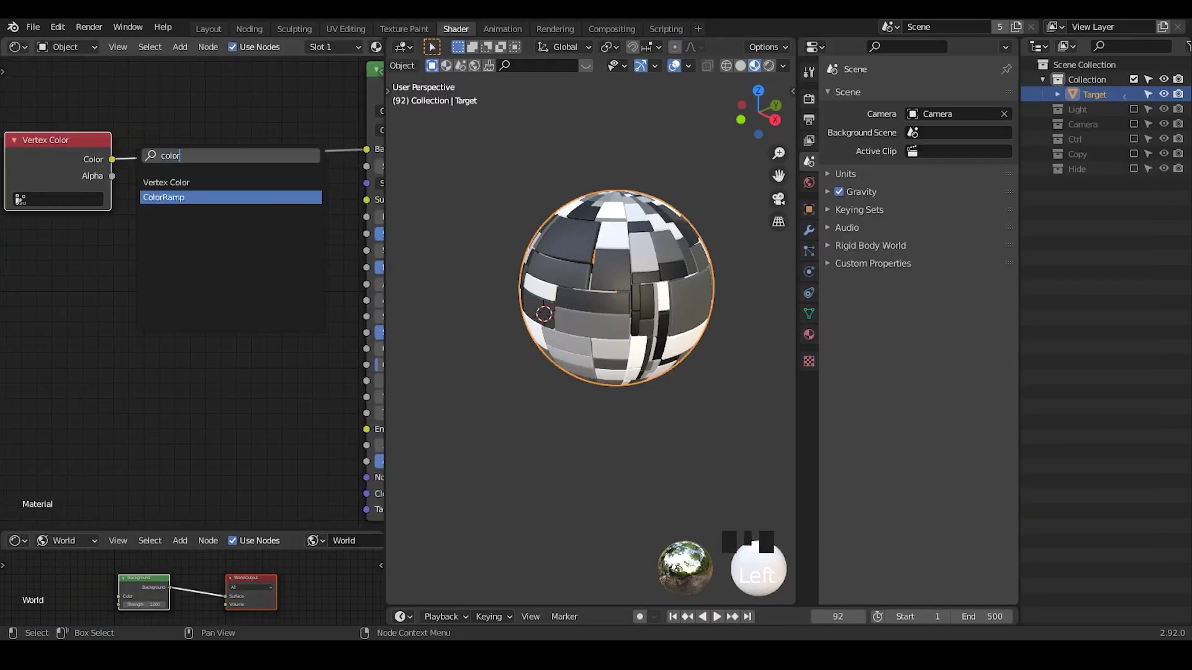
{"action": "key", "text": "Return"}
{"action": "left_click", "coordinate": [174, 125]}
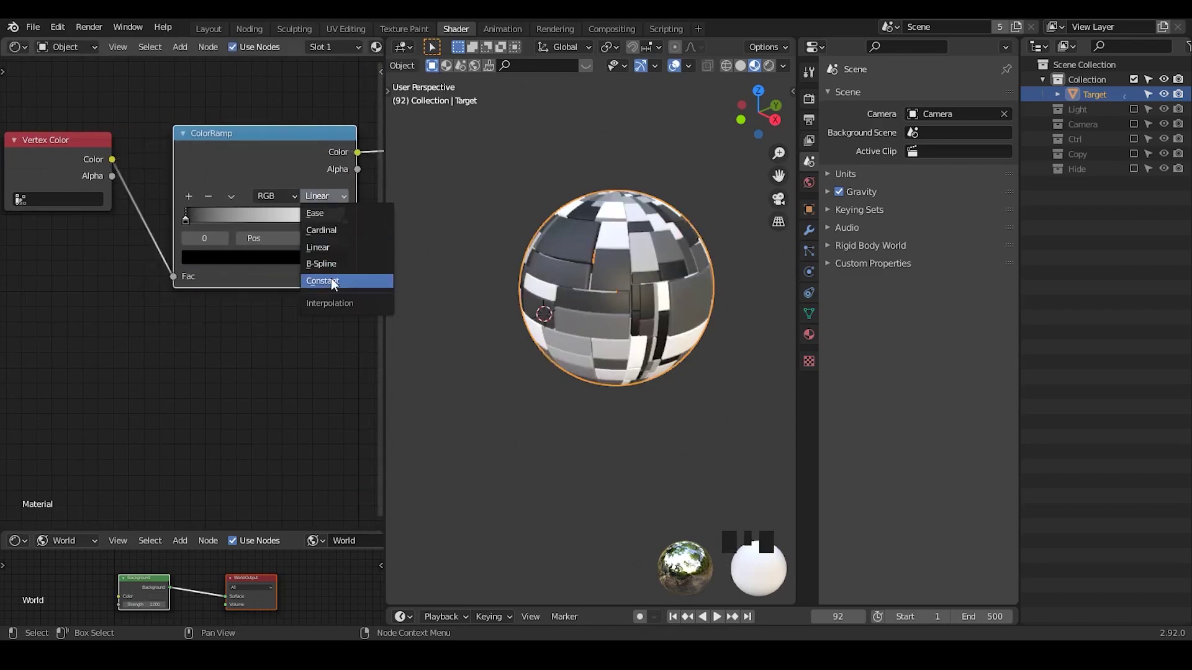
Add a Rainbow Ramp node group below the ColorRamp node
{"action": "key", "text": "shift+a"}
{"action": "type", "text": "s"}
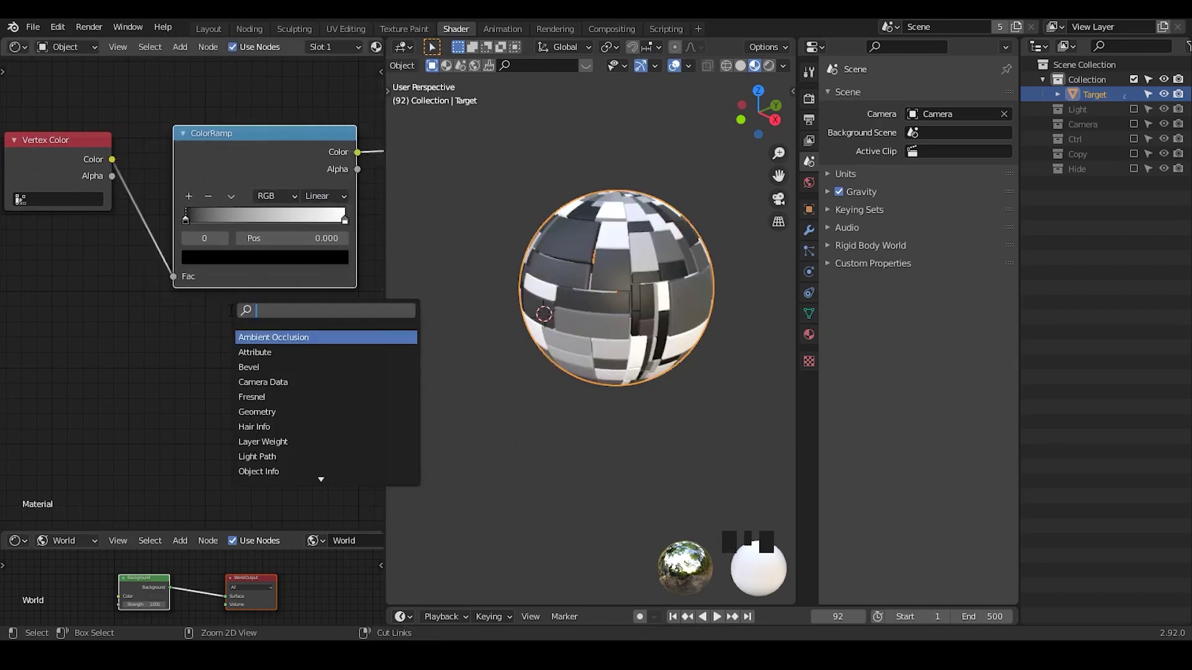
{"action": "type", "text": "rand"}
{"action": "key", "text": "BackSpace"}
{"action": "key", "text": "BackSpace"}
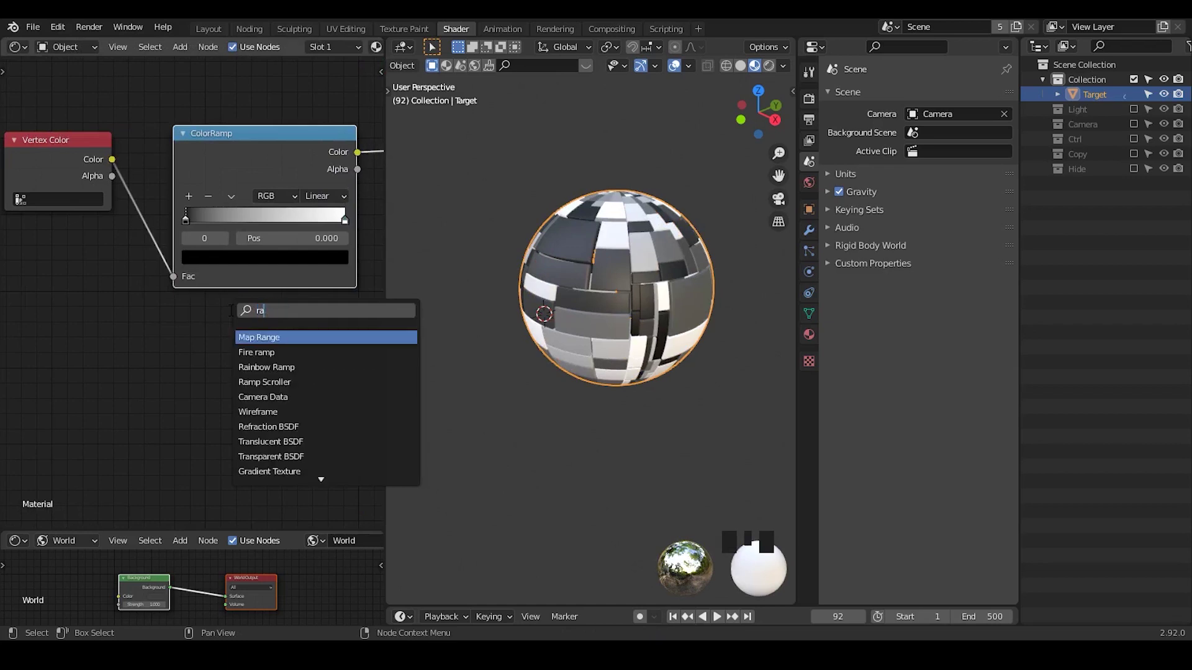
{"action": "type", "text": "inb"}
{"action": "key", "text": "Return"}
{"action": "left_click", "coordinate": [222, 317]}
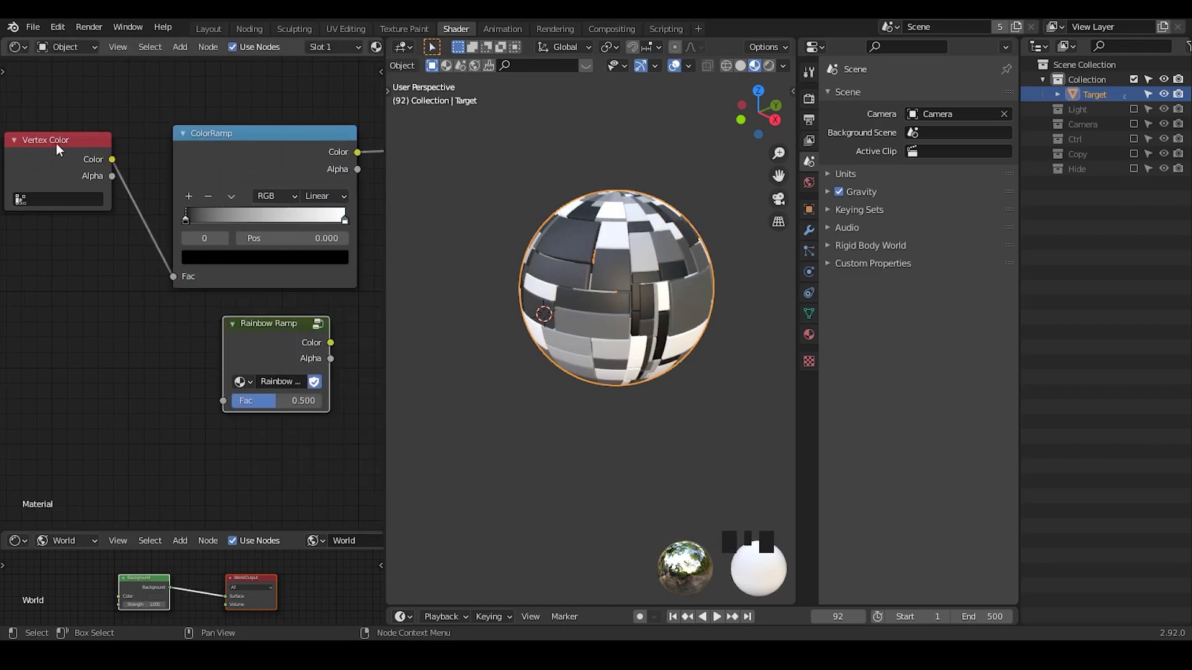
Route the Vertex Color's Color through Rainbow Ramp into Base Color and replace the ColorRamp node by deleting it
{"action": "left_click_drag", "start_coordinate": [113, 163], "coordinate": [228, 399]}
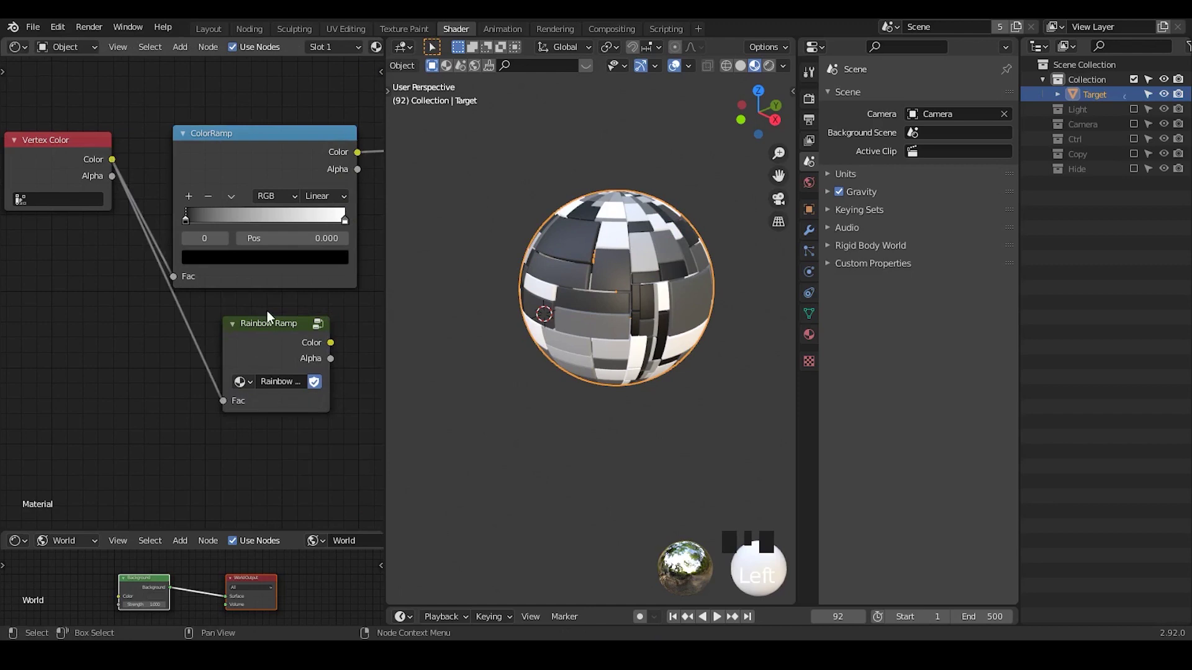
{"action": "middle_click_drag", "start_coordinate": [340, 336], "coordinate": [264, 357]}
{"action": "left_click_drag", "start_coordinate": [252, 363], "coordinate": [340, 172]}
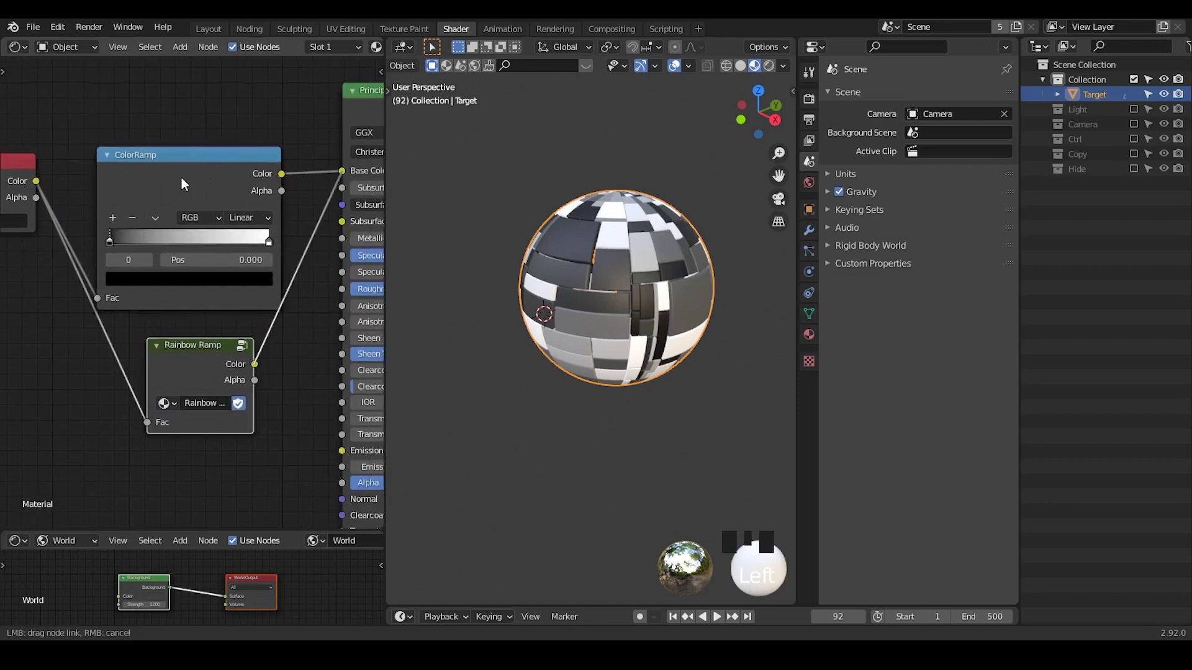
{"action": "left_click", "coordinate": [181, 177]}
{"action": "key", "text": "x"}
{"action": "left_click_drag", "start_coordinate": [206, 370], "coordinate": [191, 261]}
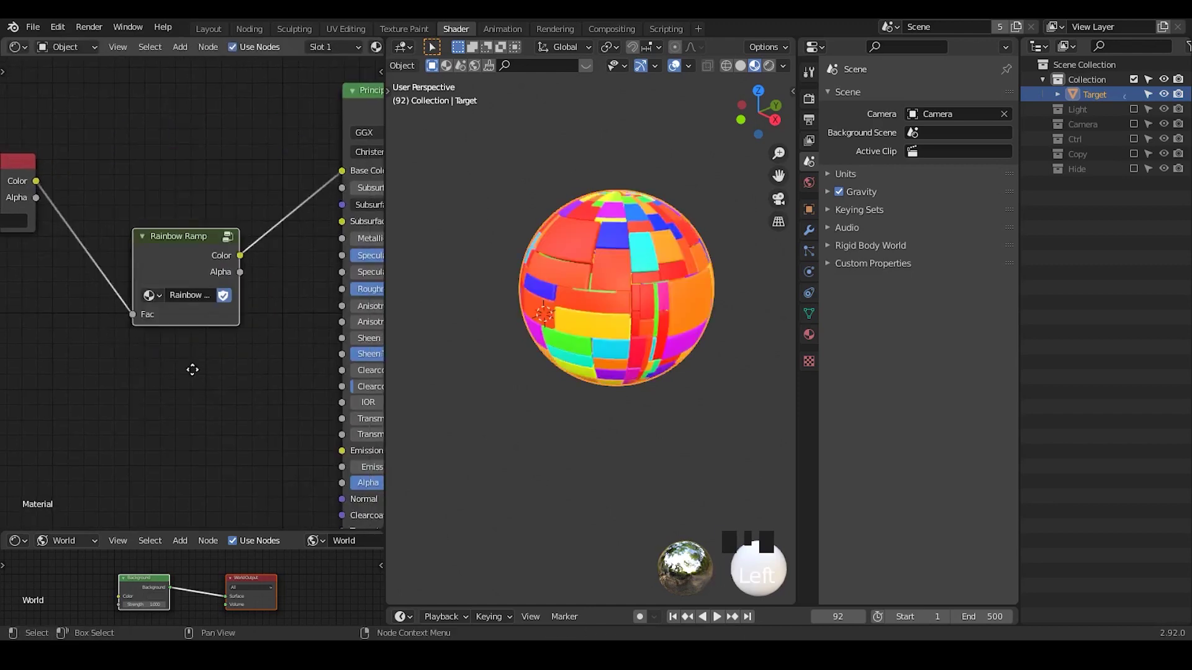
Look inside the Rainbow Ramp group at its color ramp and align the group between Vertex Color and the Principled BSDF
{"action": "middle_click_drag", "start_coordinate": [192, 370], "coordinate": [252, 340]}
{"action": "left_click_drag", "start_coordinate": [243, 249], "coordinate": [241, 188]}
{"action": "key", "text": "Tab"}
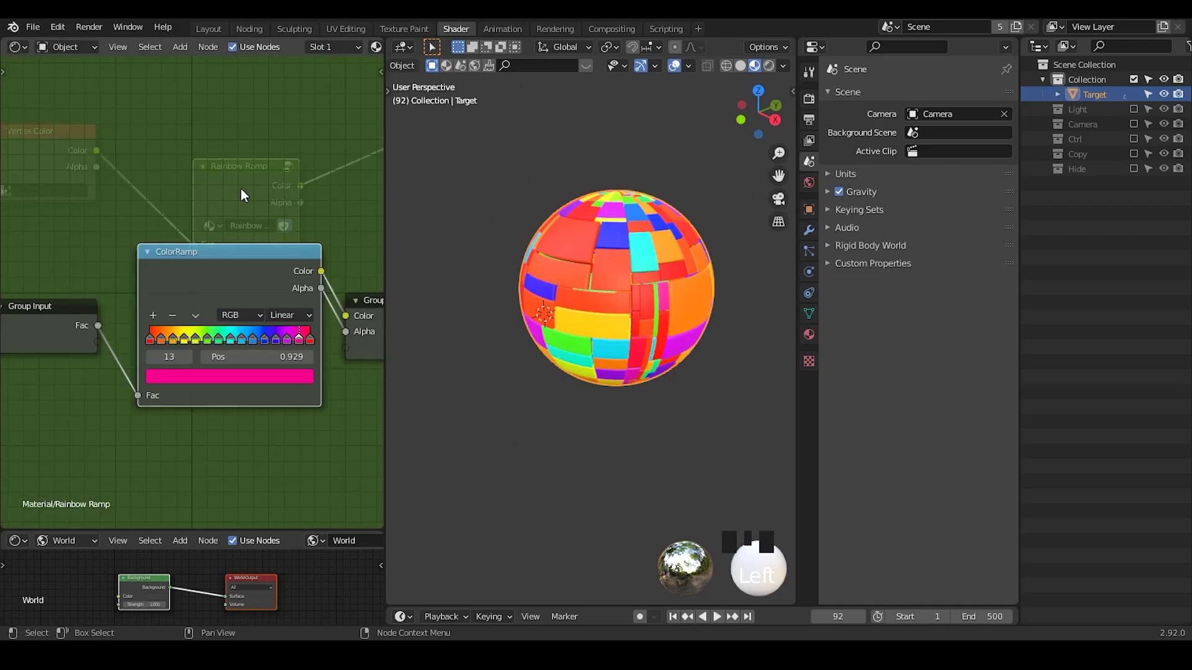
{"action": "key", "text": "Tab"}
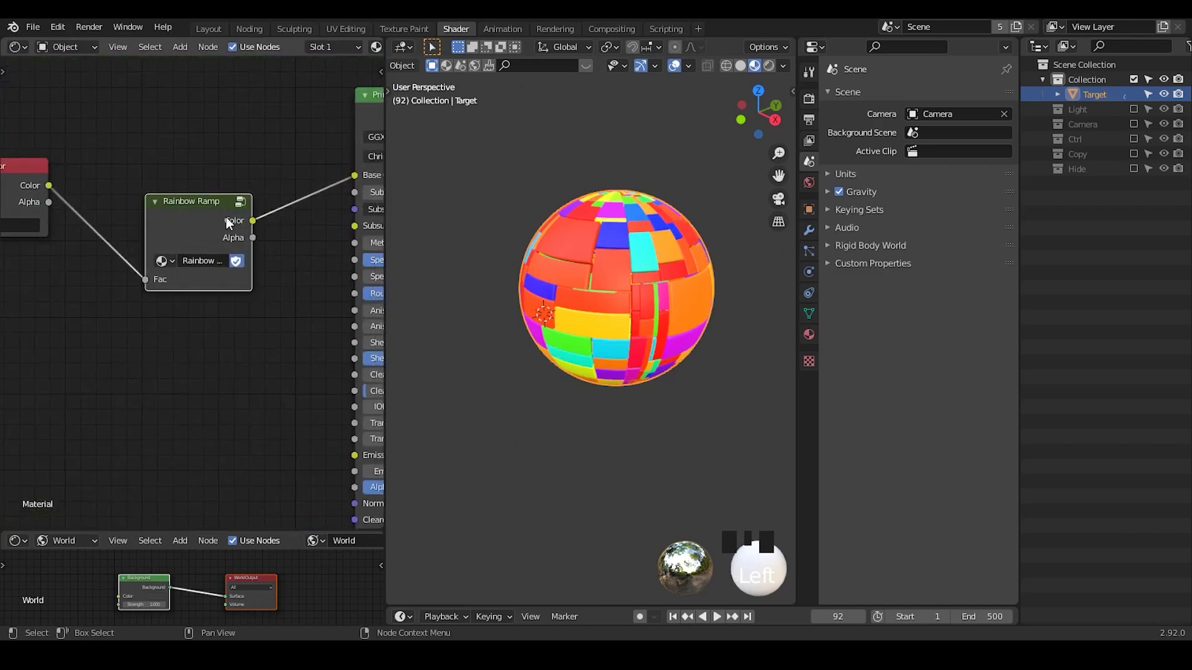
{"action": "left_click_drag", "start_coordinate": [229, 224], "coordinate": [229, 175]}
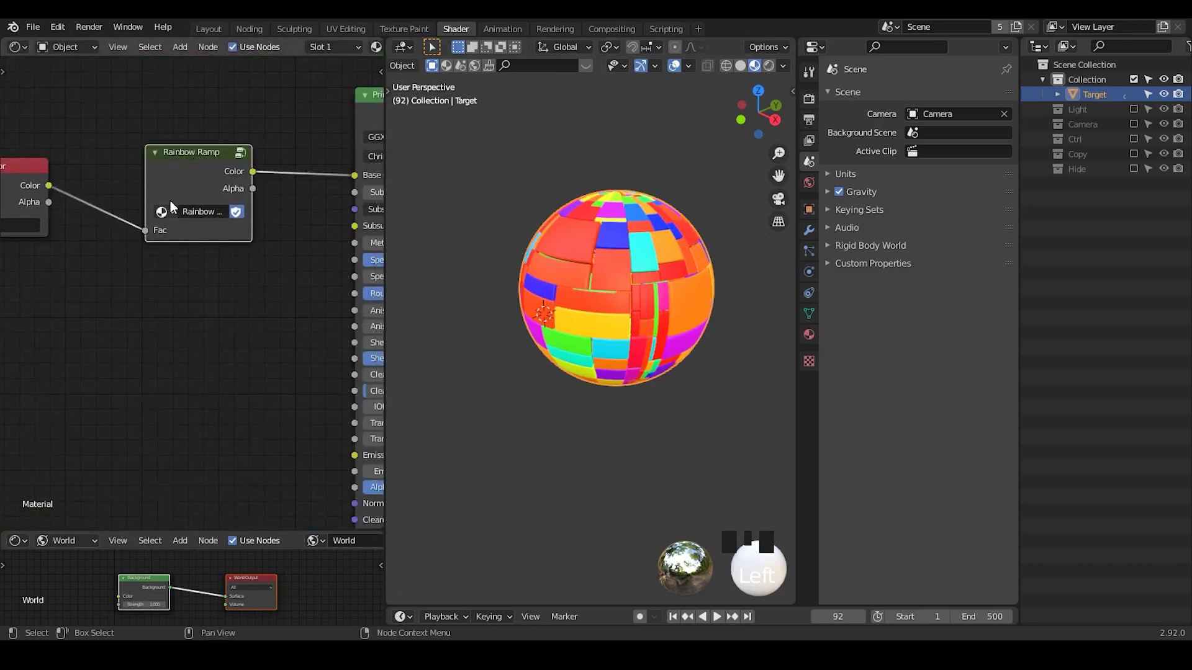
Toggle muting on the Rainbow Ramp node, view the sphere from another angle, and return to the Noding workspace
{"action": "scroll", "coordinate": [180, 183], "scroll_direction": "up", "scroll_amount": 1}
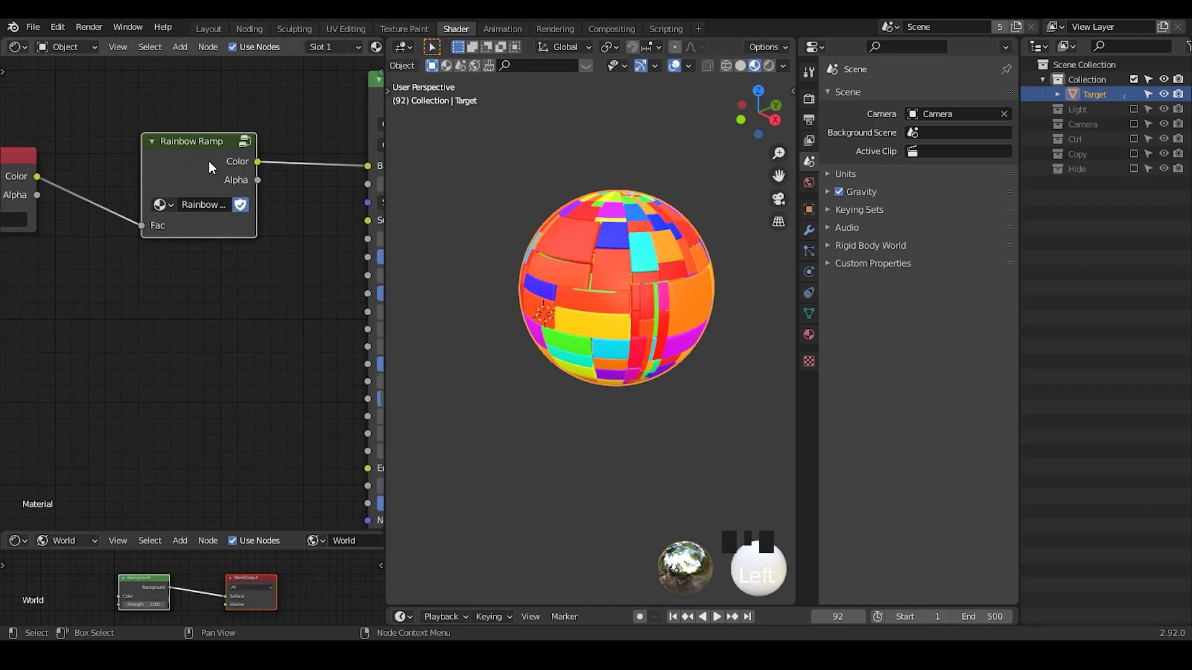
{"action": "key", "text": "m"}
{"action": "middle_click_drag", "start_coordinate": [571, 296], "coordinate": [454, 239]}
{"action": "left_click", "coordinate": [243, 28]}
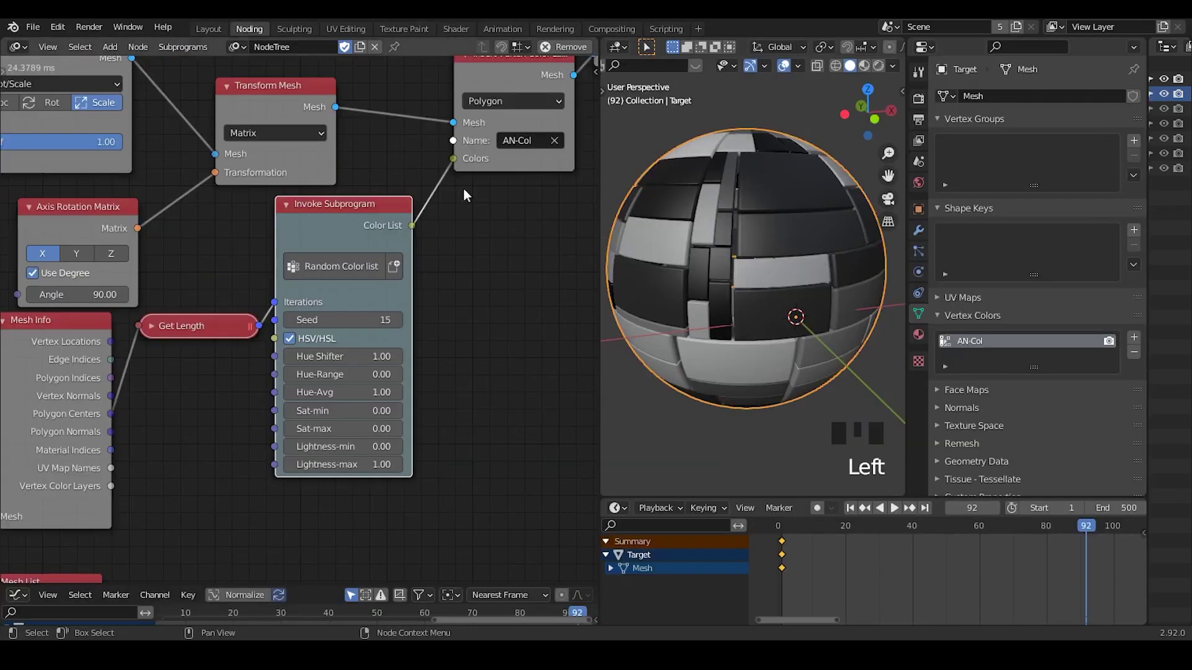